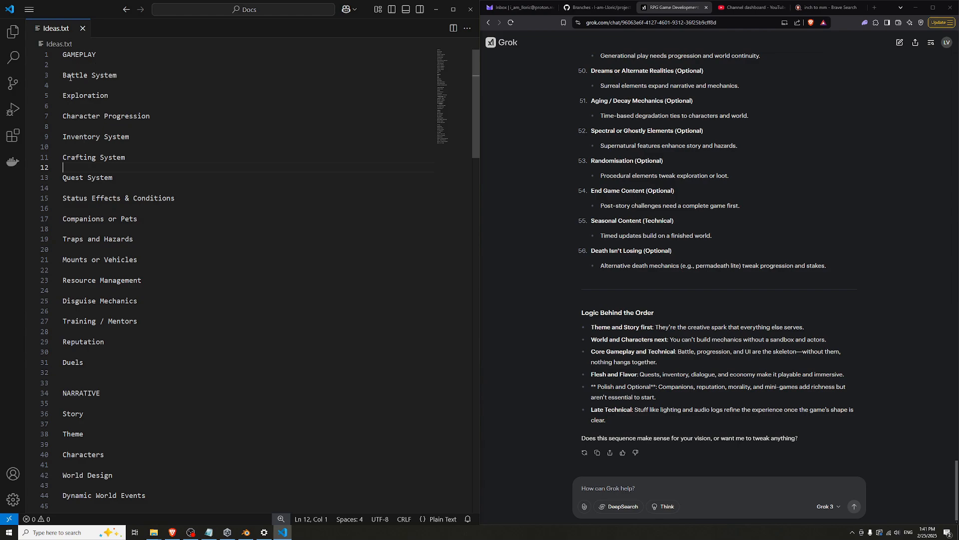
Review the first GAMEPLAY ideas in Ideas.txt, from Battle System and Exploration to Character Progression and Inventory System
triple_click(117, 76)
left_click(117, 76)
left_click_drag(123, 101, 61, 98)
left_click(127, 96)
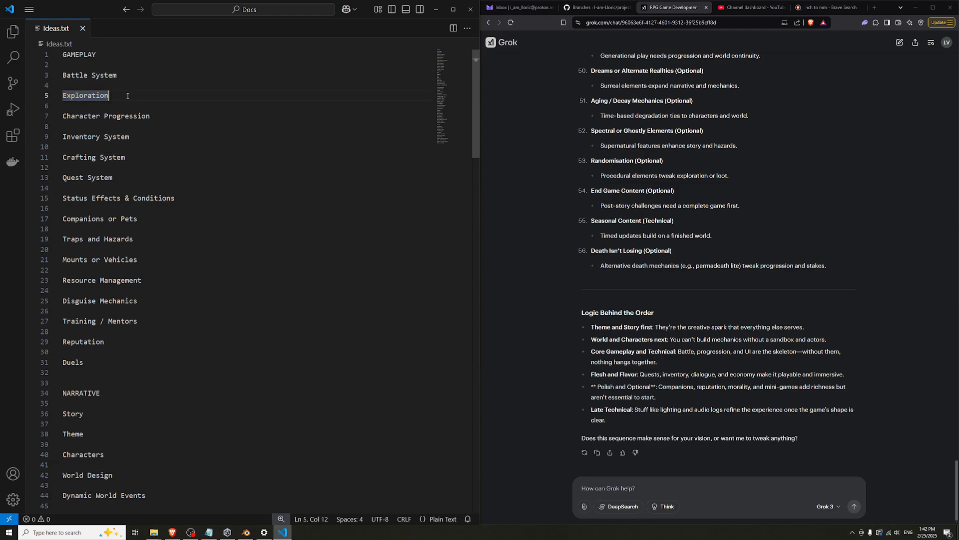
left_click_drag(153, 117, 63, 118)
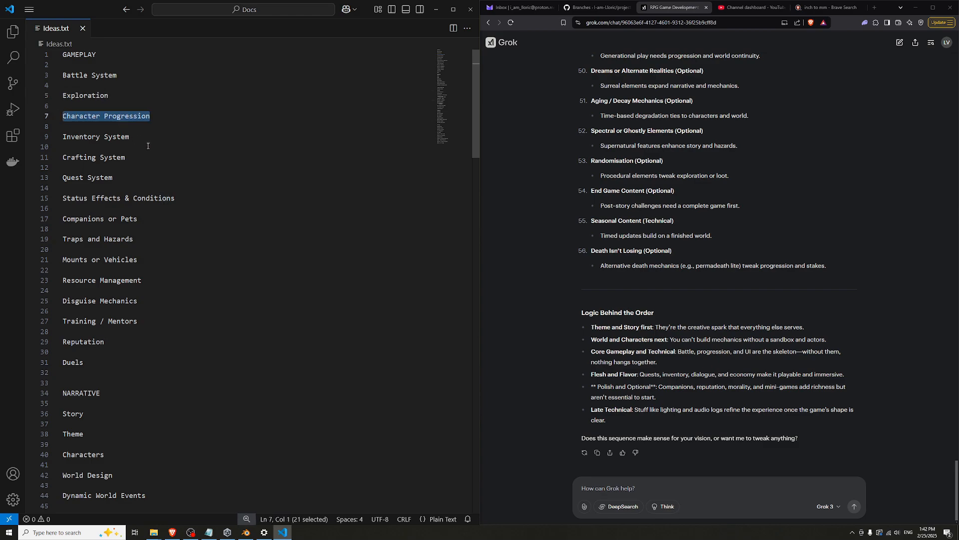
left_click_drag(133, 138, 66, 138)
left_click(127, 140)
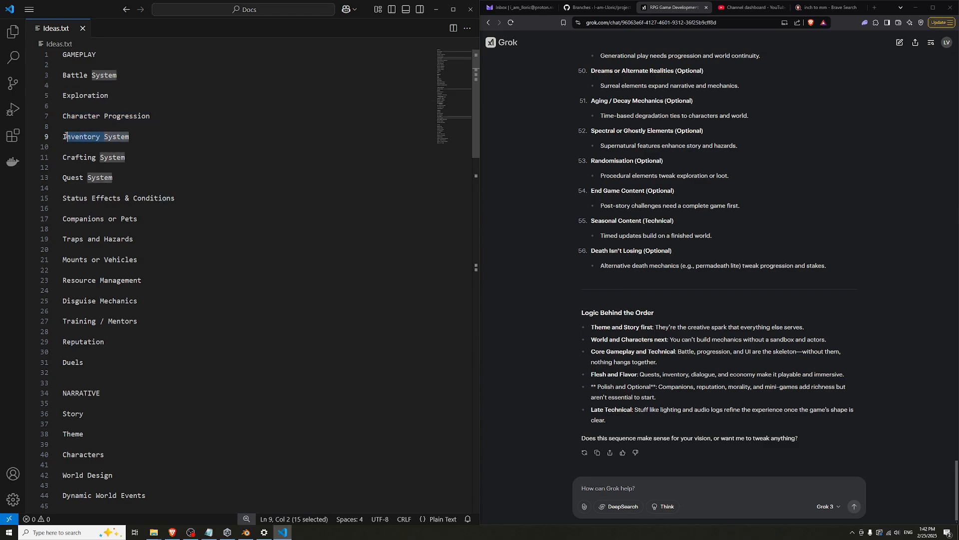
left_click(161, 113)
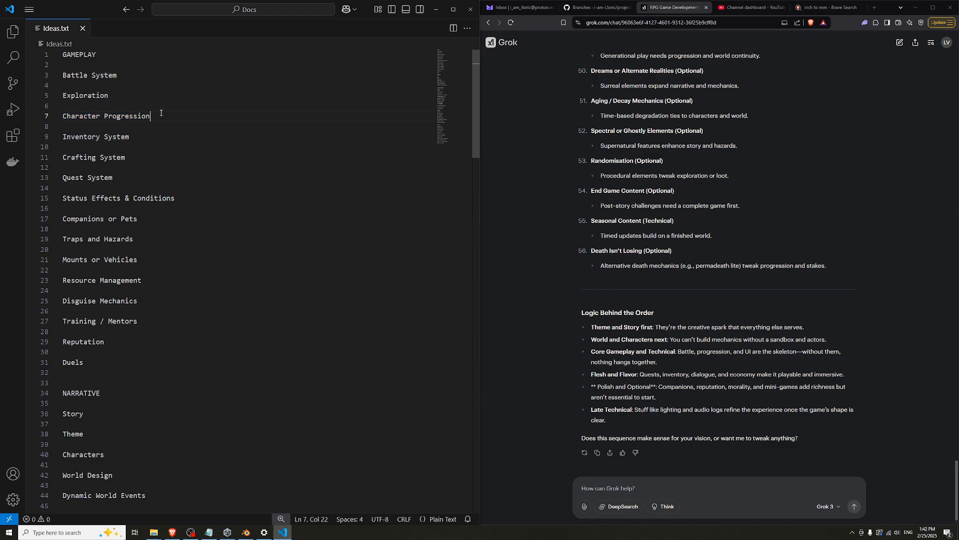
left_click(186, 74)
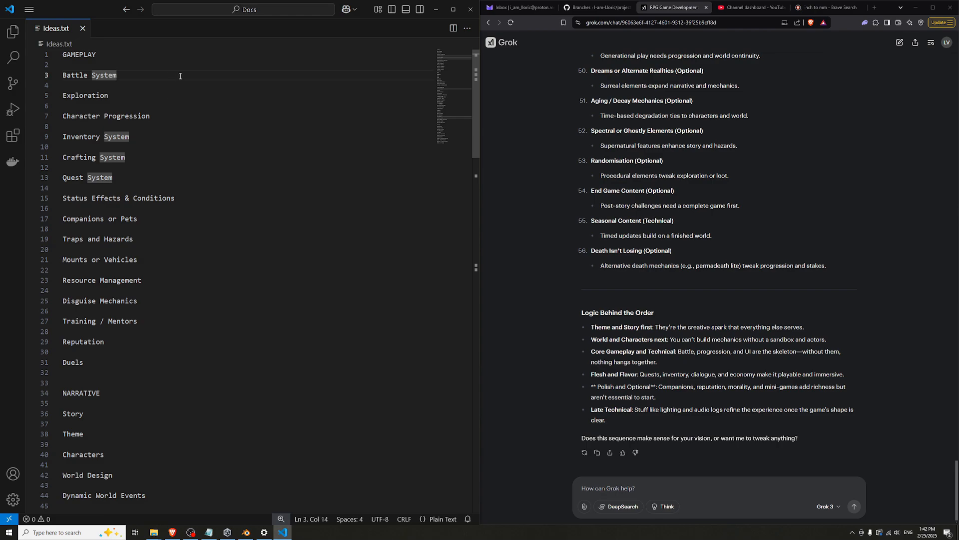
left_click(63, 61)
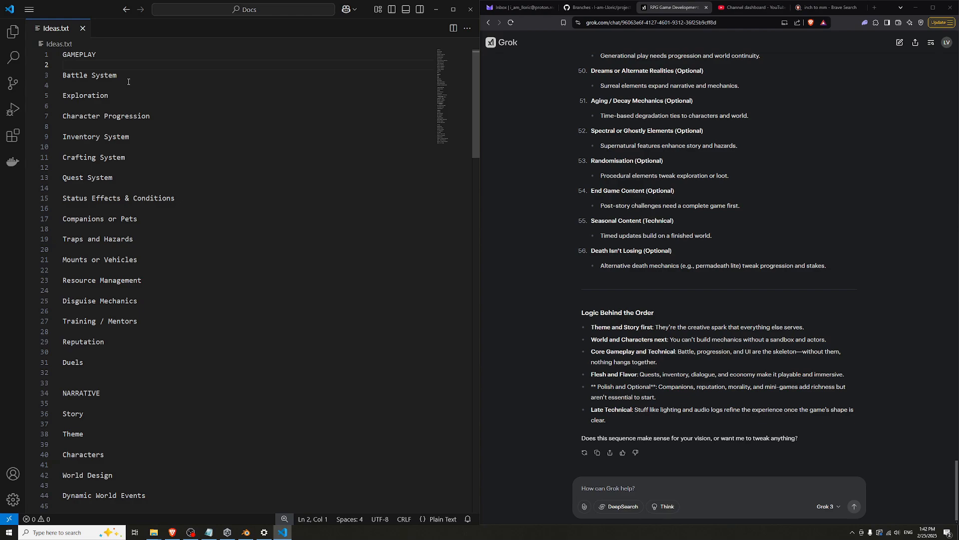
left_click(169, 75)
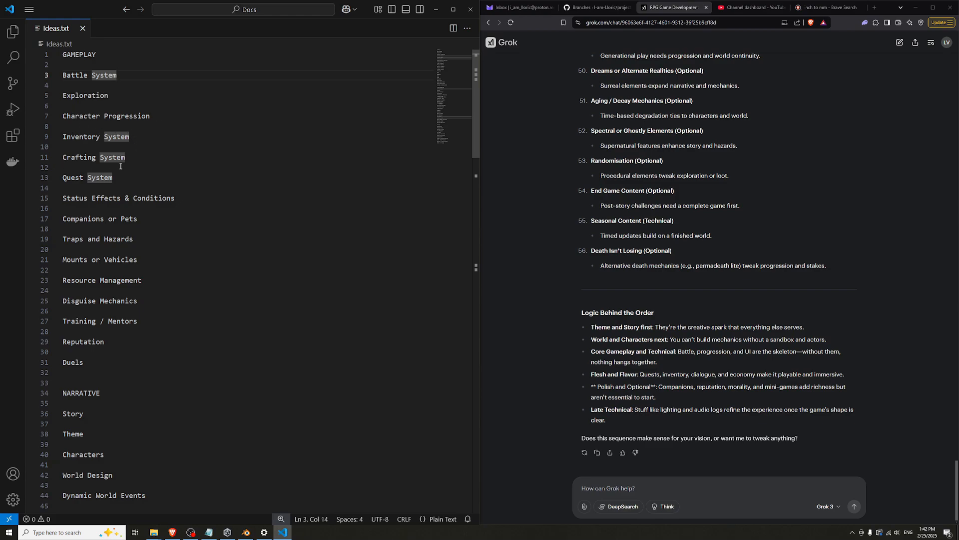
Review the remaining GAMEPLAY ideas one by one, from Status Effects & Conditions through Resource Management to Duels
left_click(185, 199)
left_click_drag(184, 198, 49, 197)
left_click(145, 208)
left_click_drag(145, 219, 37, 222)
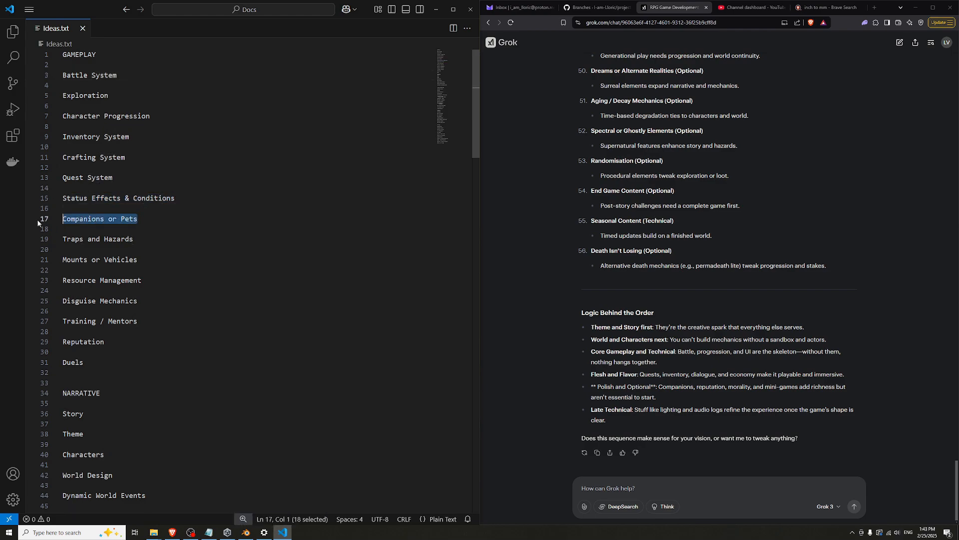
left_click(136, 239)
left_click_drag(136, 239, 55, 240)
left_click(70, 248)
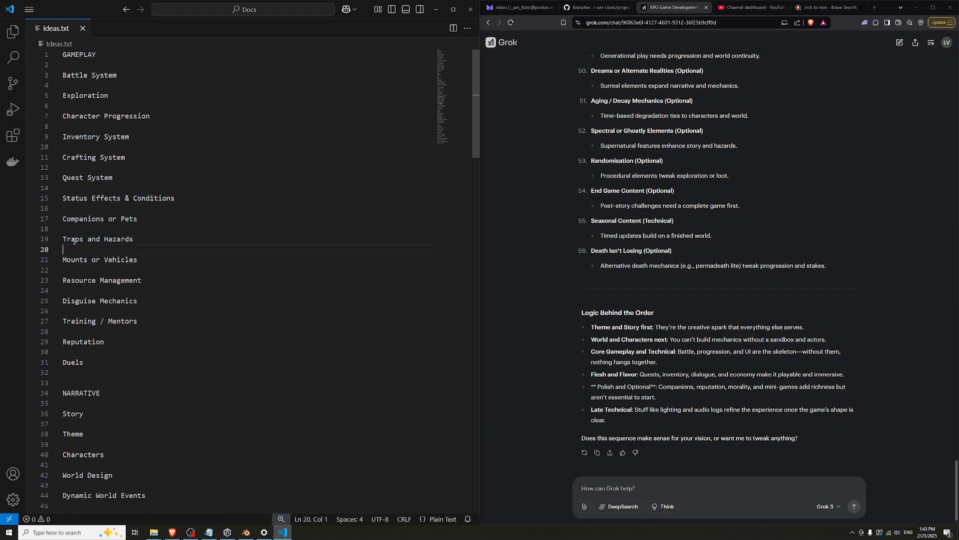
left_click_drag(141, 261, 56, 260)
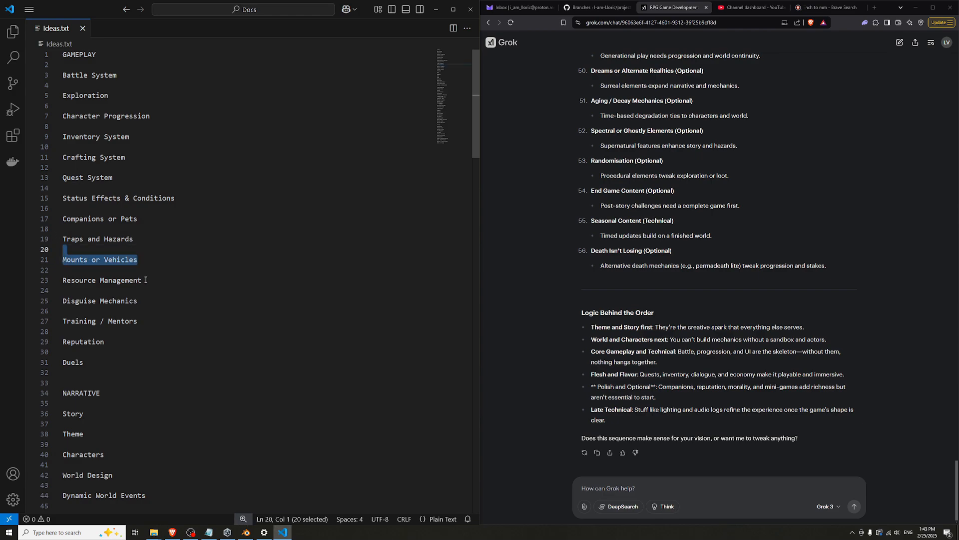
left_click_drag(143, 280, 57, 280)
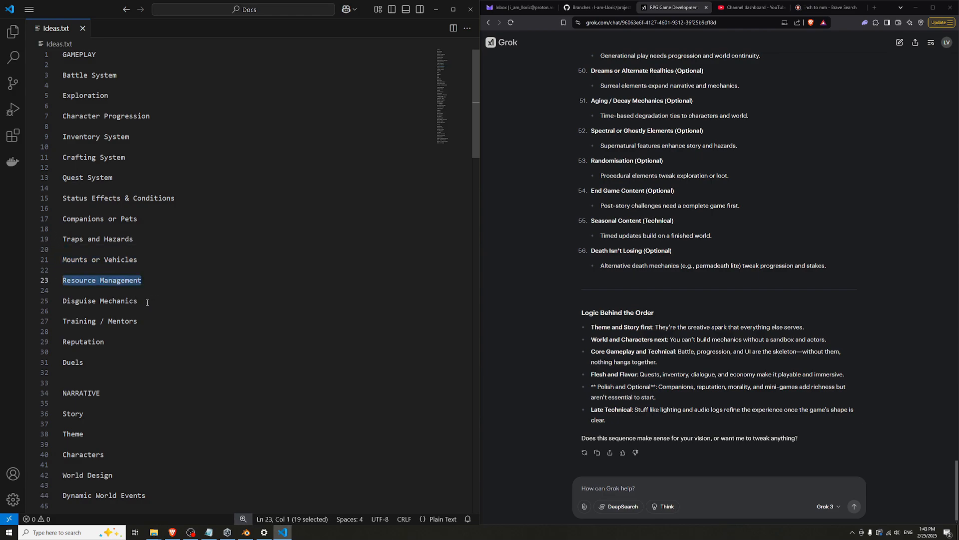
left_click_drag(152, 300, 56, 303)
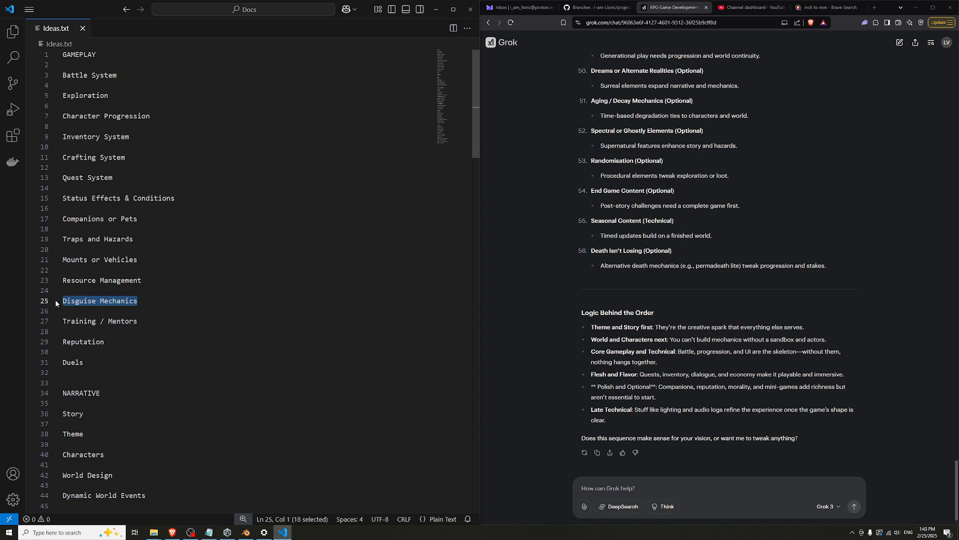
left_click_drag(138, 321, 60, 362)
key("Up")
scroll(150, 347, "down", 5)
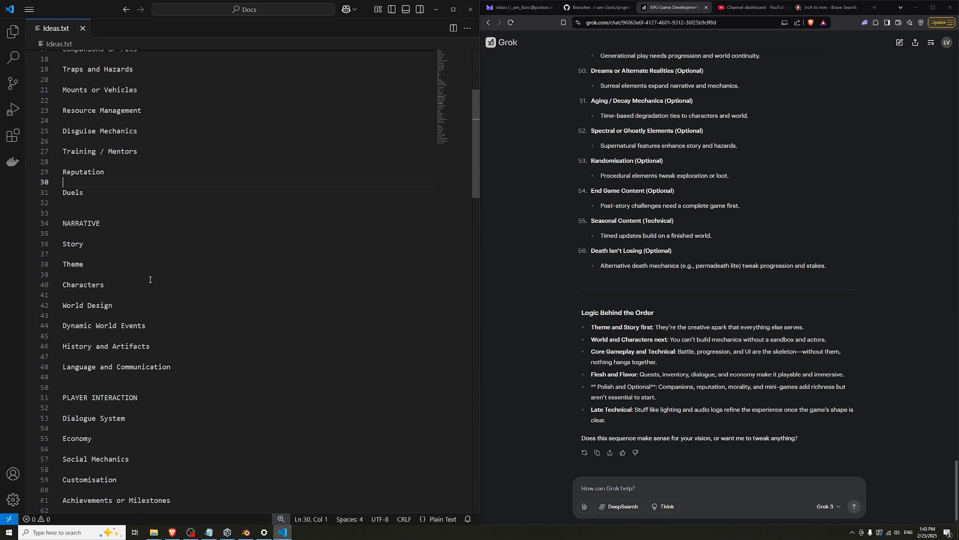
Review the NARRATIVE ideas, from Story, Theme and Characters to Dynamic World Events and Language and Communication
left_click_drag(102, 224, 62, 285)
left_click(128, 296)
scroll(92, 307, "down", 1)
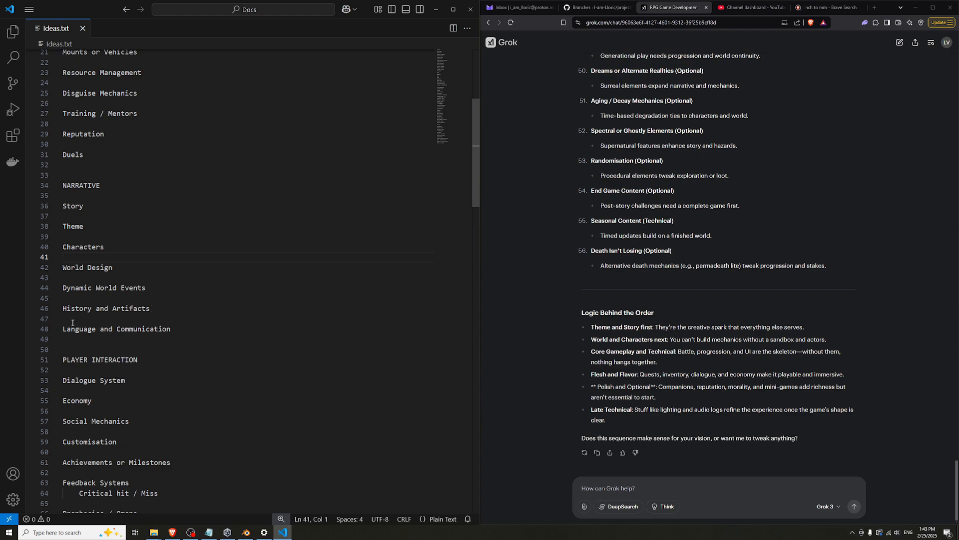
left_click_drag(187, 332, 54, 284)
left_click(162, 293)
left_click(205, 327)
scroll(178, 335, "down", 3)
scroll(200, 250, "down", 3)
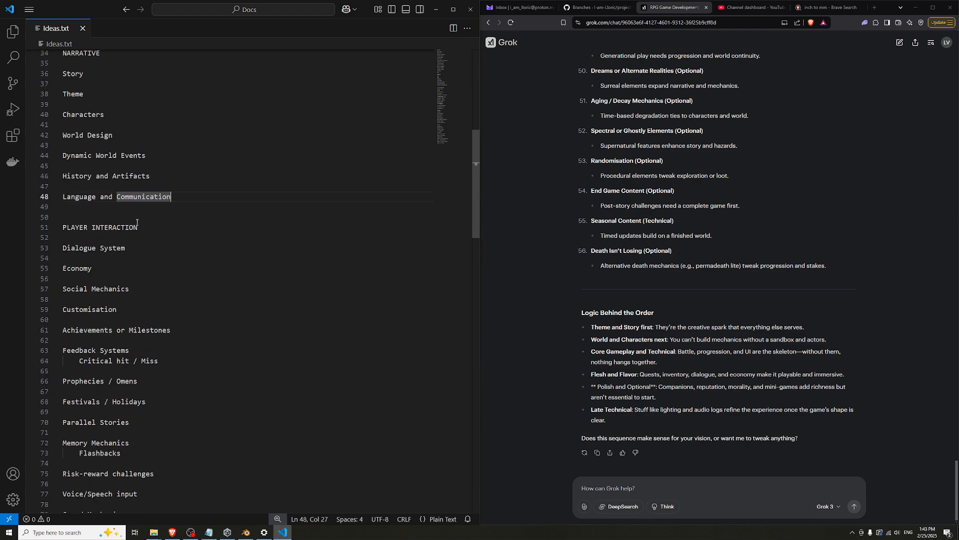
left_click_drag(162, 141, 38, 133)
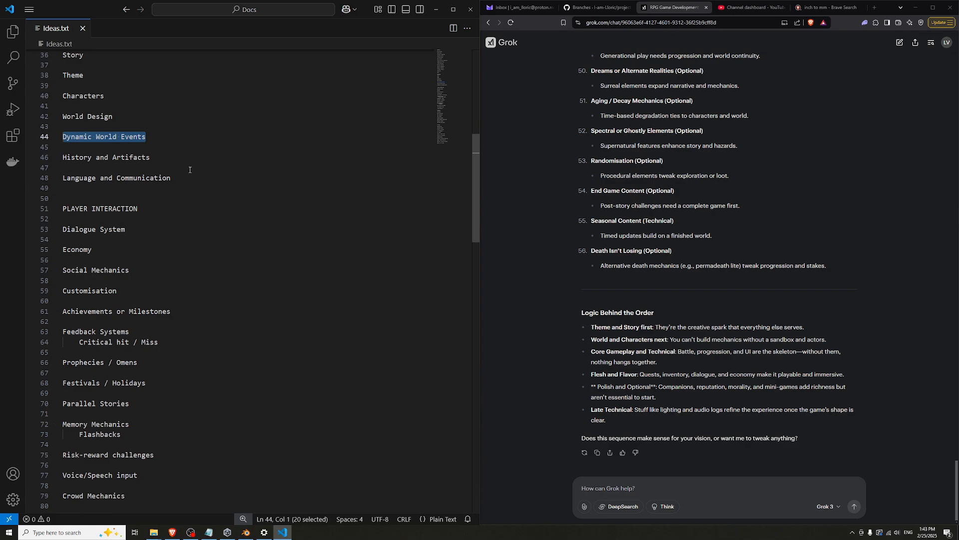
Add an indented "Character" line under Customisation in the PLAYER INTERACTION section and save the file
left_click(185, 209)
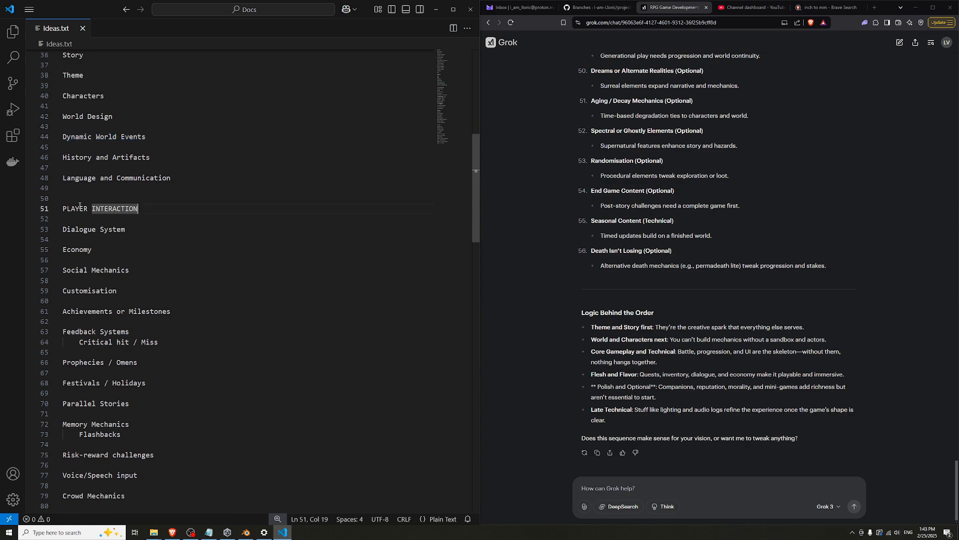
scroll(181, 213, "down", 3)
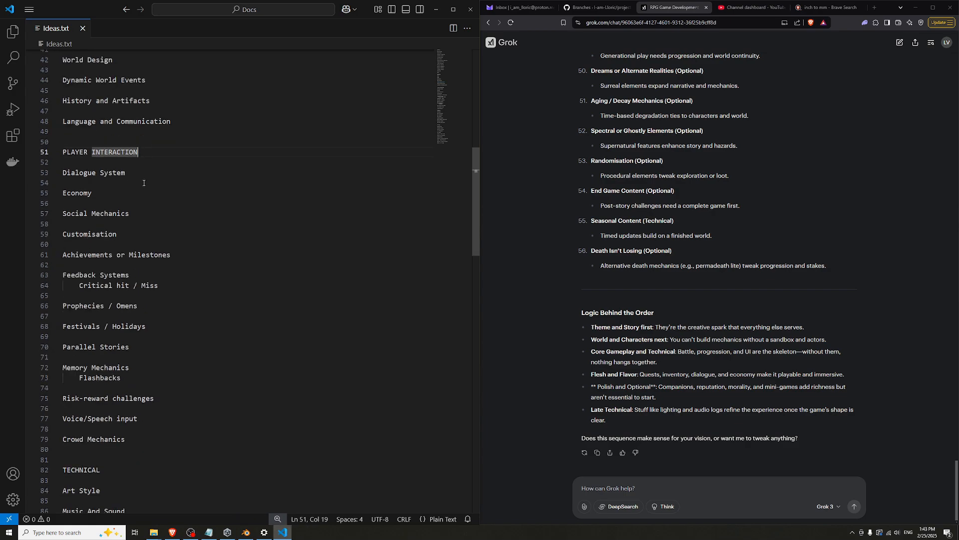
scroll(100, 173, "down", 1)
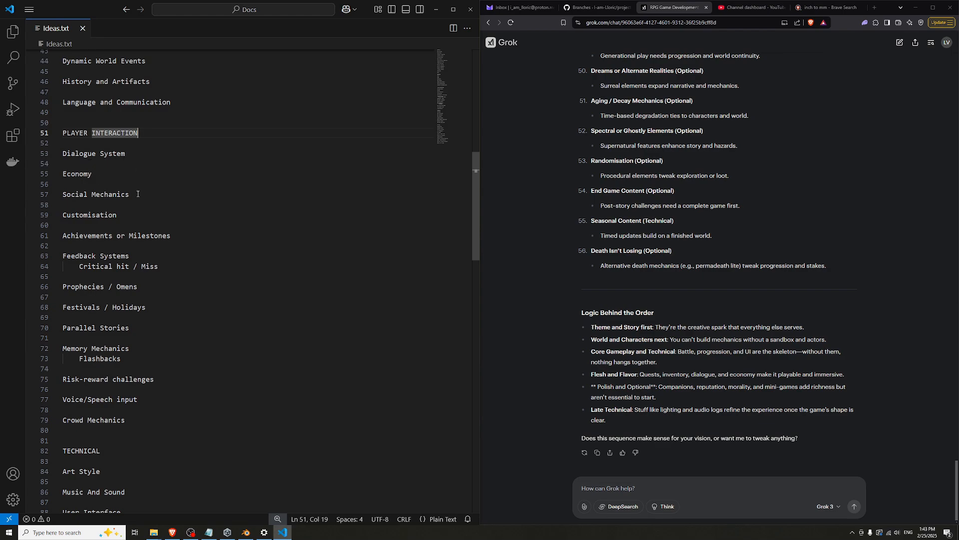
left_click_drag(141, 213, 62, 215)
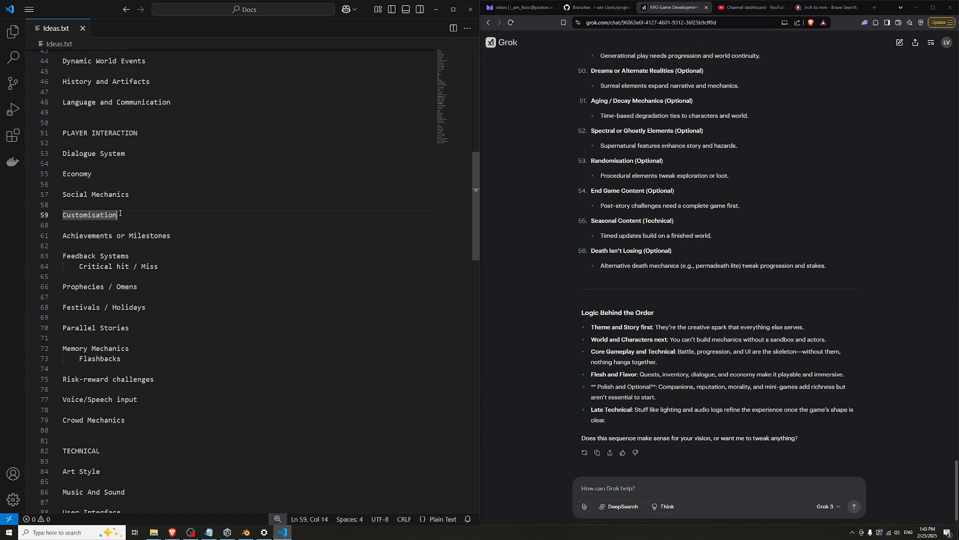
left_click(120, 213)
key("Return")
key("Tab")
type("Character")
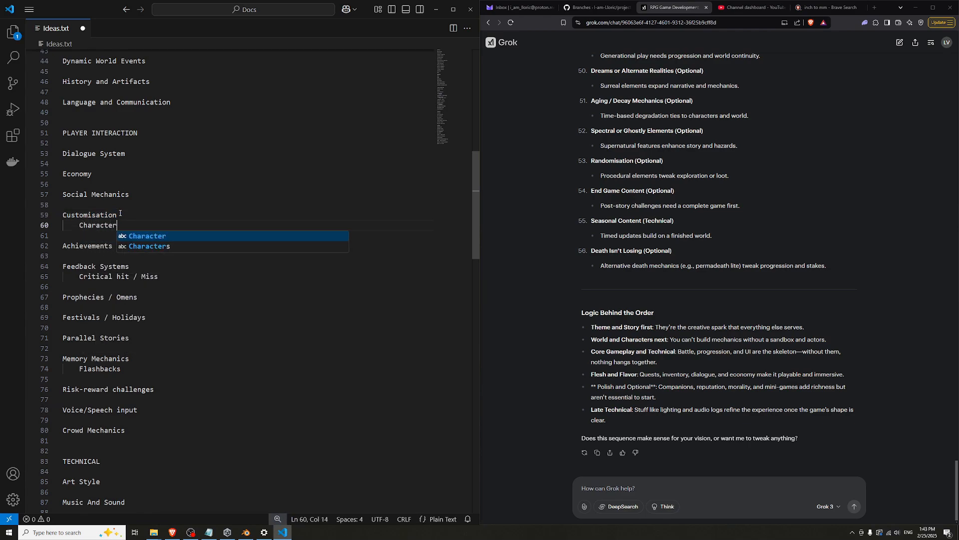
key("Return")
key("ctrl+s")
Review the PLAYER INTERACTION ideas from Achievements or Milestones and Feedback Systems through Parallel Stories
scroll(120, 213, "down", 1)
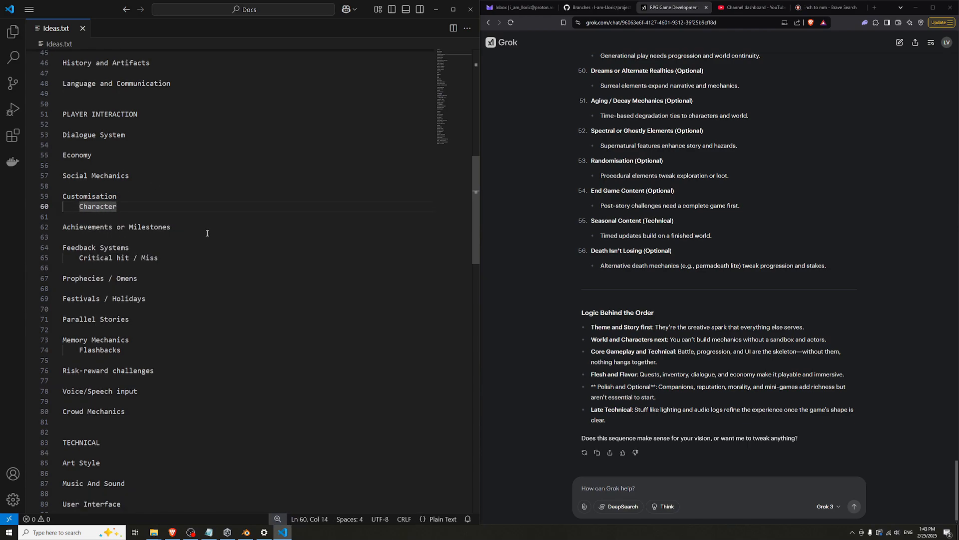
left_click(205, 227)
left_click(172, 246)
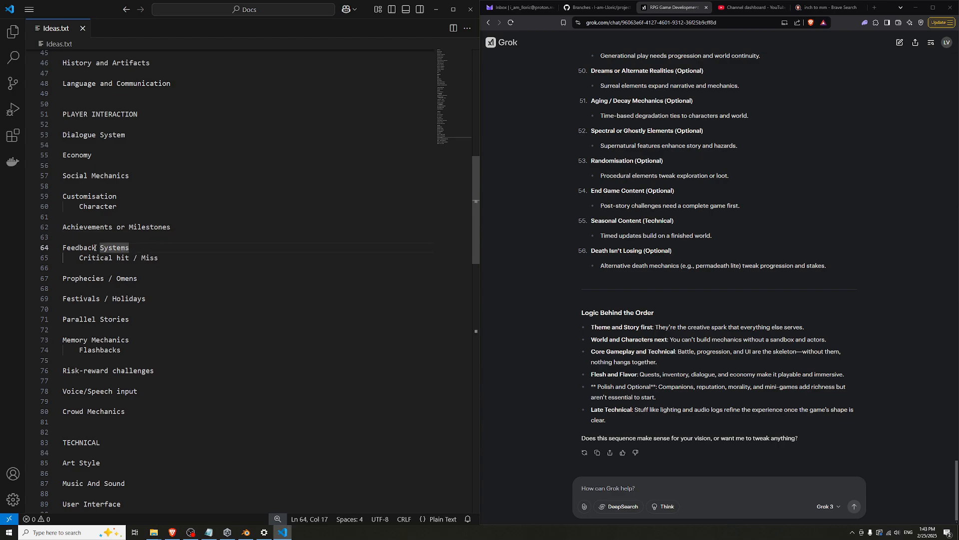
left_click_drag(168, 258, 56, 254)
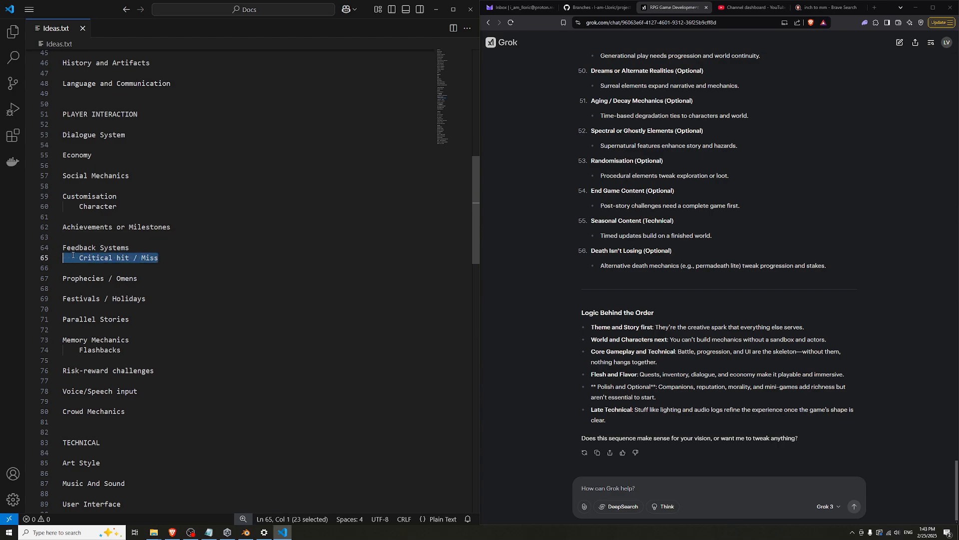
left_click(110, 258, "shift")
left_click(174, 255)
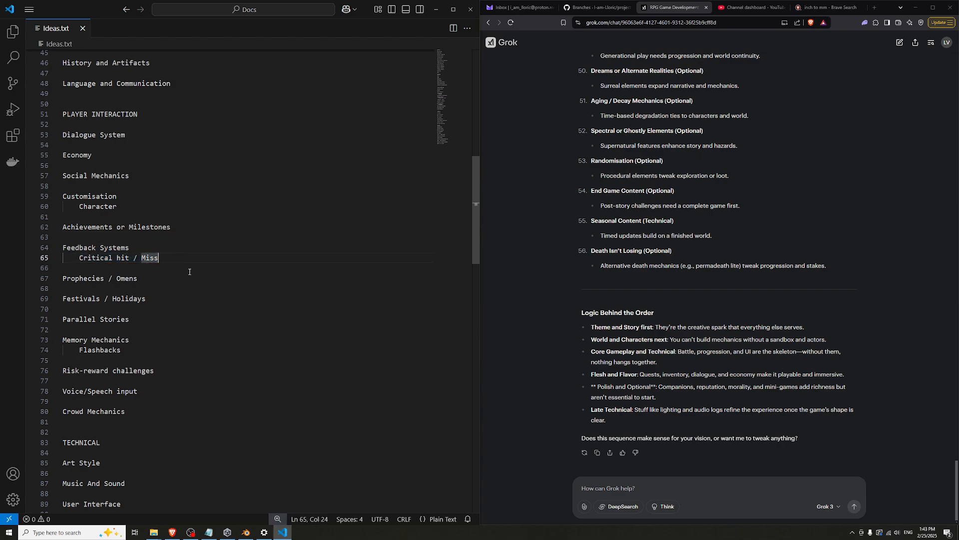
left_click_drag(173, 262, 72, 250)
left_click(185, 259)
left_click(159, 280)
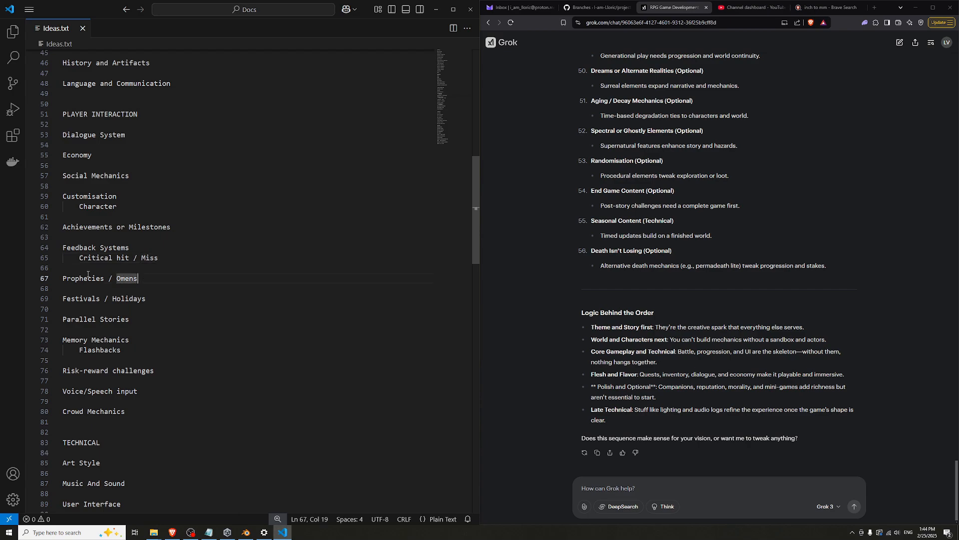
double_click(161, 295)
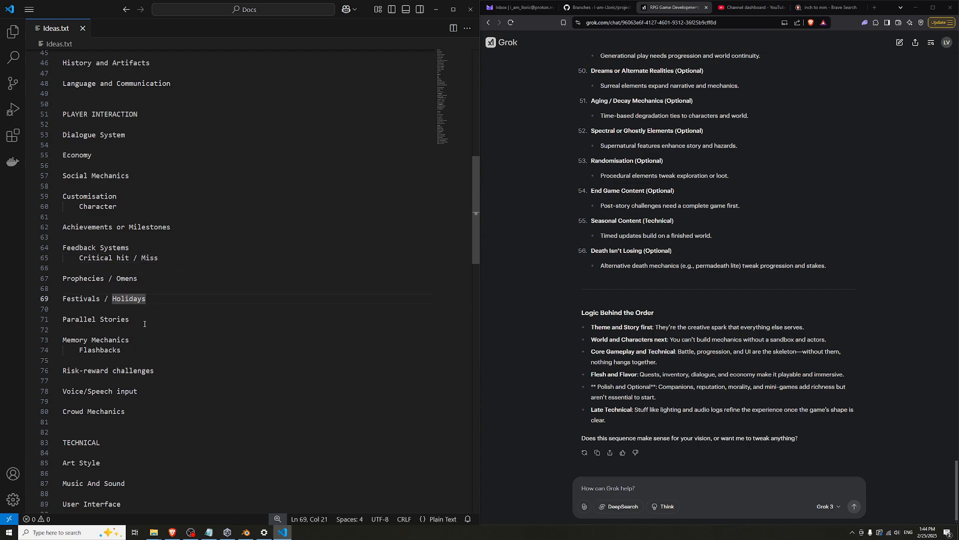
left_click_drag(145, 321, 58, 321)
left_click(189, 325)
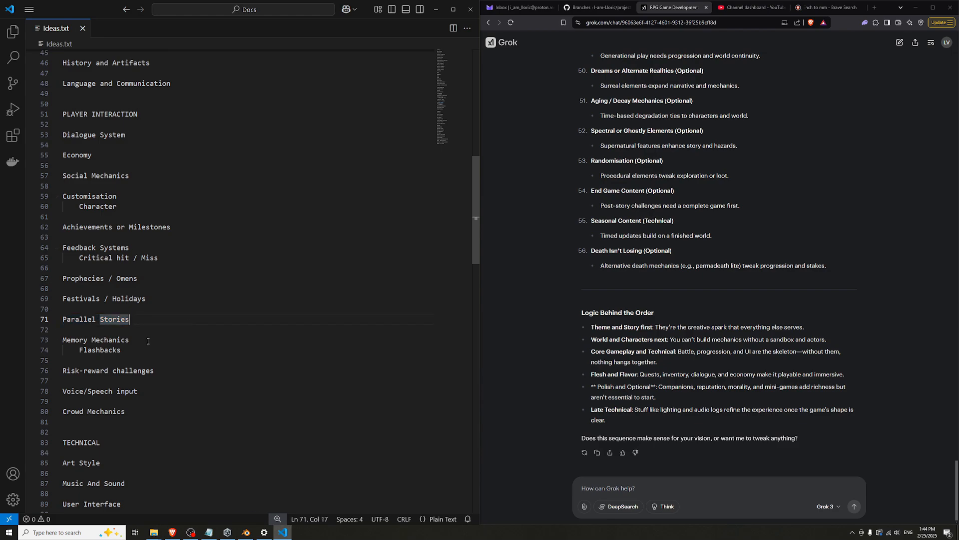
Review the Memory Mechanics entry with its Flashbacks sub-item and the Risk-reward challenges entry
left_click_drag(139, 343, 75, 341)
left_click(133, 349)
key("shift+Home")
key("shift+Up")
key("shift+Home")
left_click(132, 349)
scroll(167, 359, "down", 2)
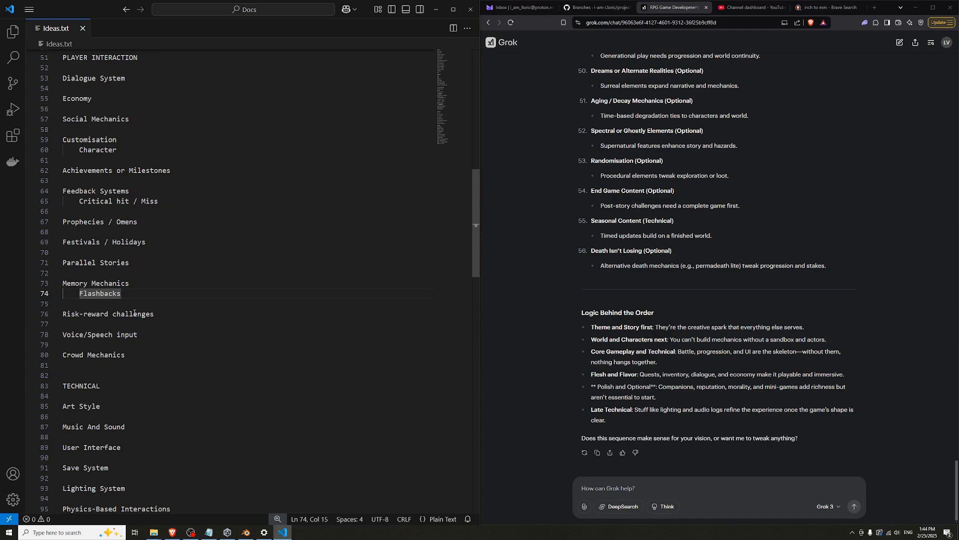
left_click_drag(168, 314, 63, 314)
left_click(148, 324)
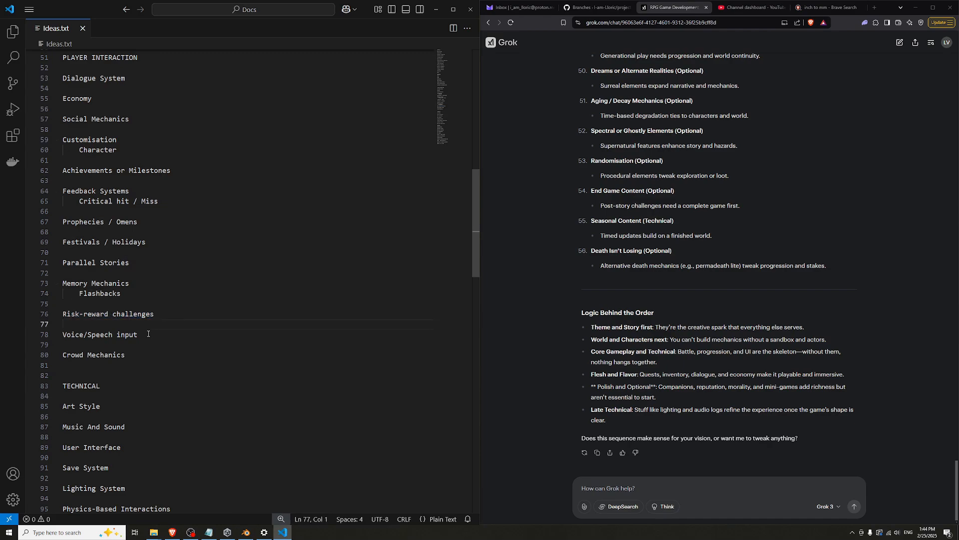
Examine the Voice/Speech input idea in the PLAYER INTERACTION section, highlighting its line
left_click_drag(148, 334, 59, 338)
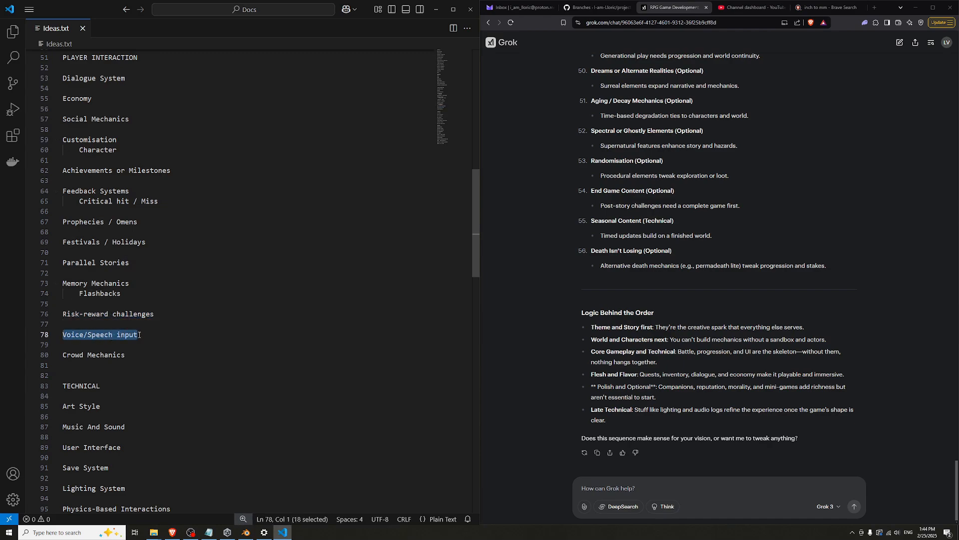
left_click(153, 335)
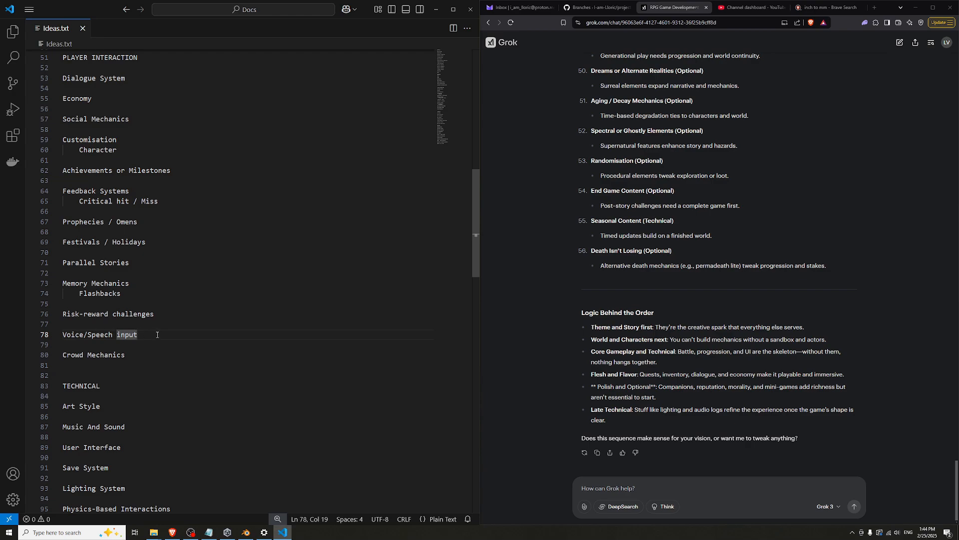
left_click_drag(153, 334, 58, 334)
left_click(150, 334)
left_click_drag(150, 335, 59, 334)
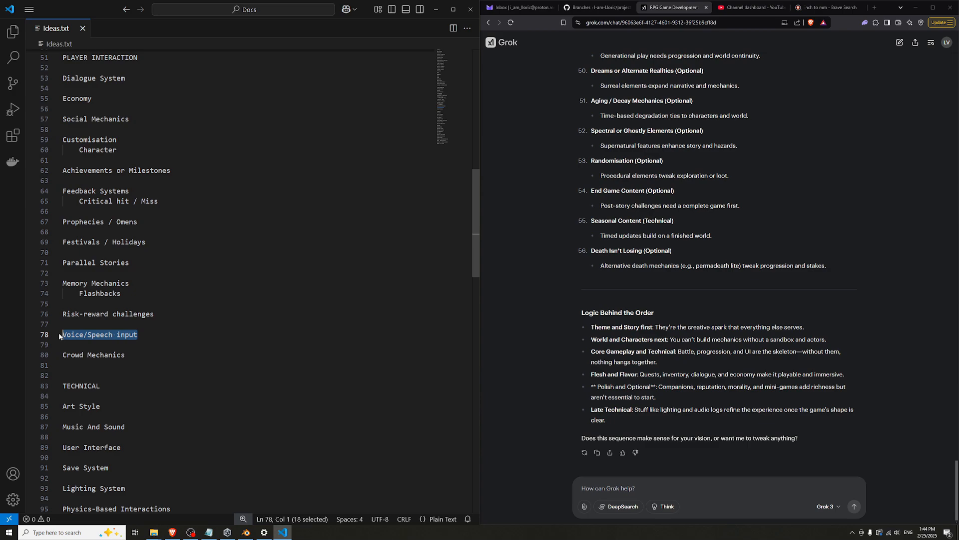
left_click(149, 335)
left_click_drag(149, 334, 60, 334)
left_click(166, 333)
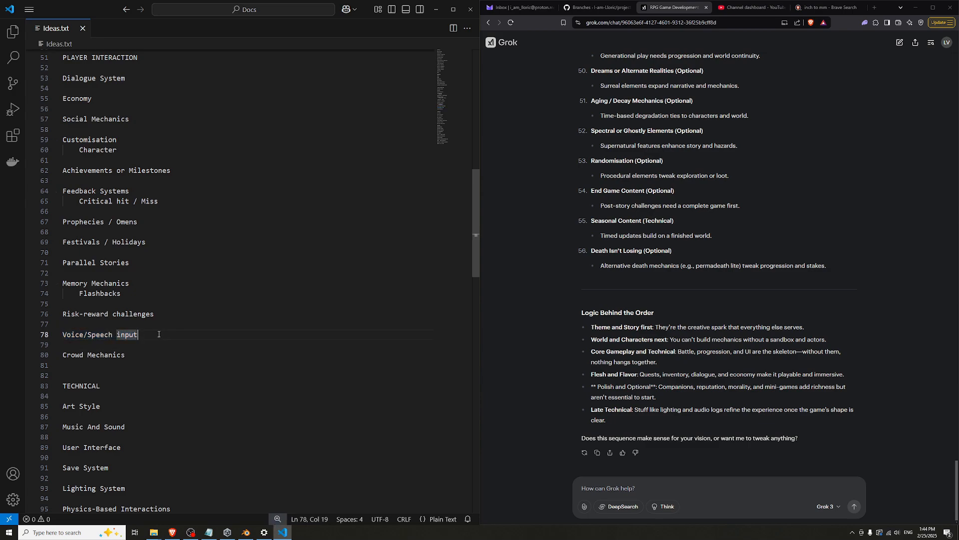
left_click_drag(165, 334, 61, 334)
left_click(168, 335)
left_click_drag(155, 334, 60, 334)
left_click(138, 334)
key("shift+Home")
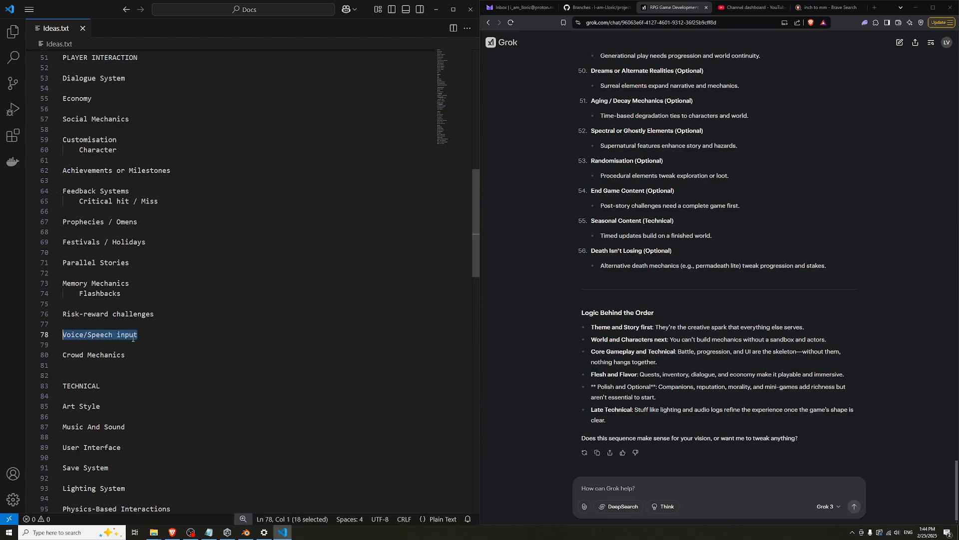
Examine the Crowd Mechanics idea at the end of the PLAYER INTERACTION section, highlighting its line
left_click(129, 355)
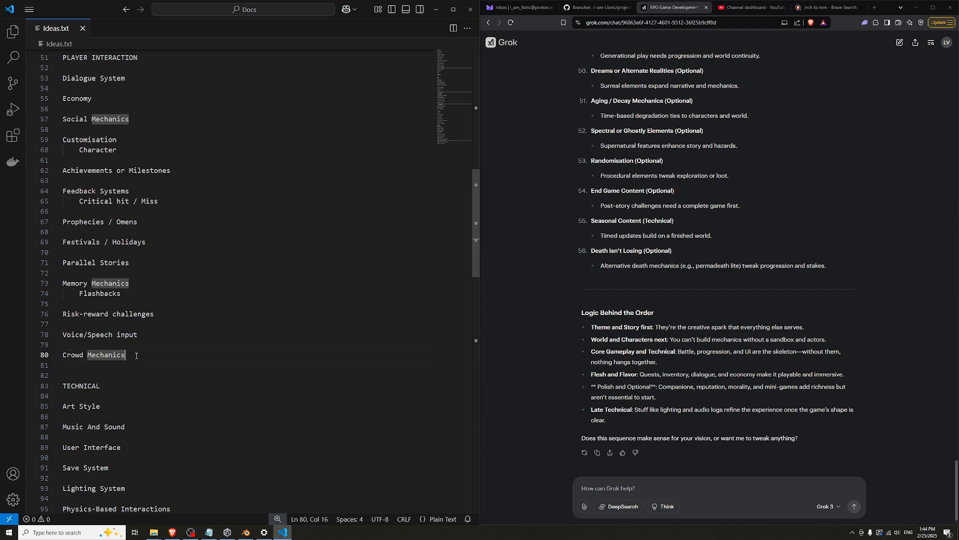
key("shift+Home")
key("End")
key("shift+Home")
key("End")
left_click_drag(125, 355, 66, 356)
key("shift+Home")
key("End")
key("shift+Home")
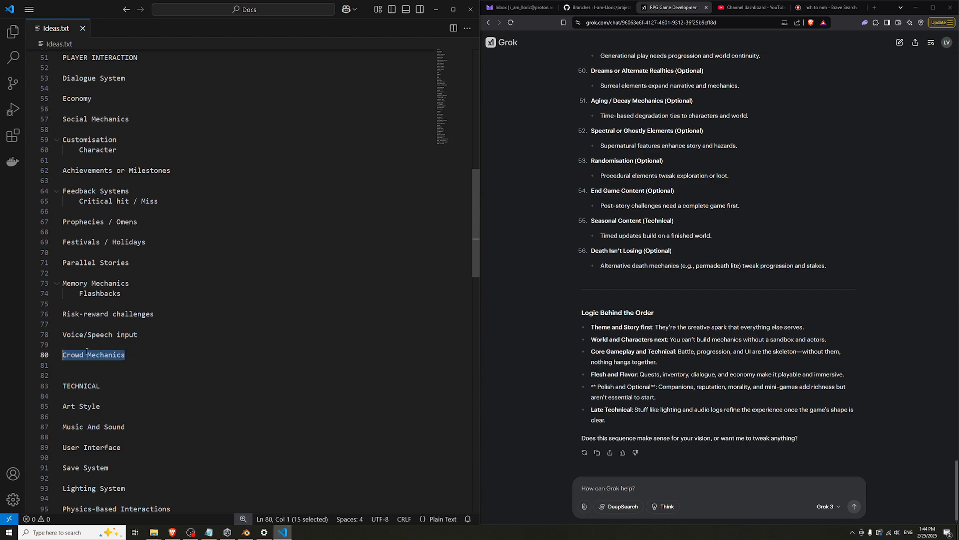
key("End")
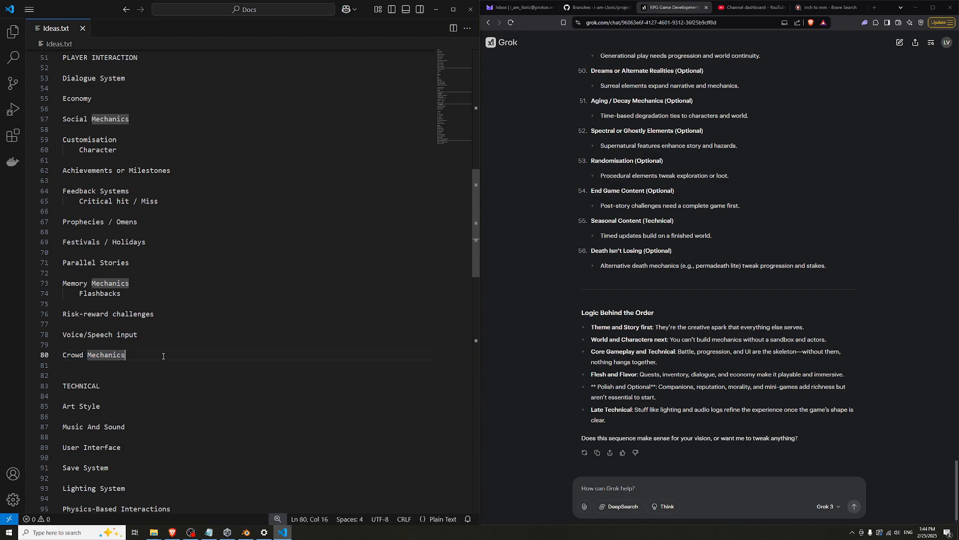
Review the Art Style, Music And Sound and User Interface ideas in the TECHNICAL section, highlighting each line
scroll(163, 356, "down", 3)
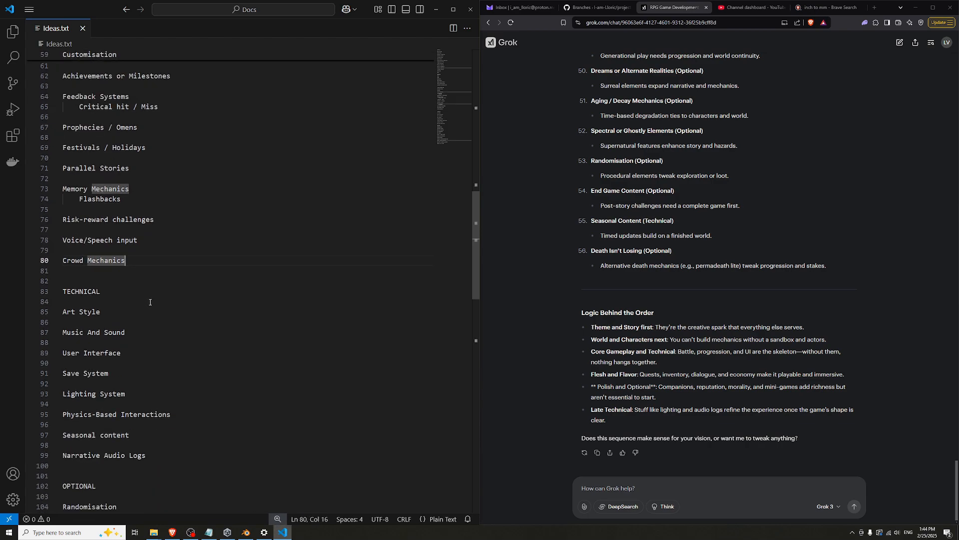
scroll(146, 301, "down", 2)
scroll(146, 302, "down", 2)
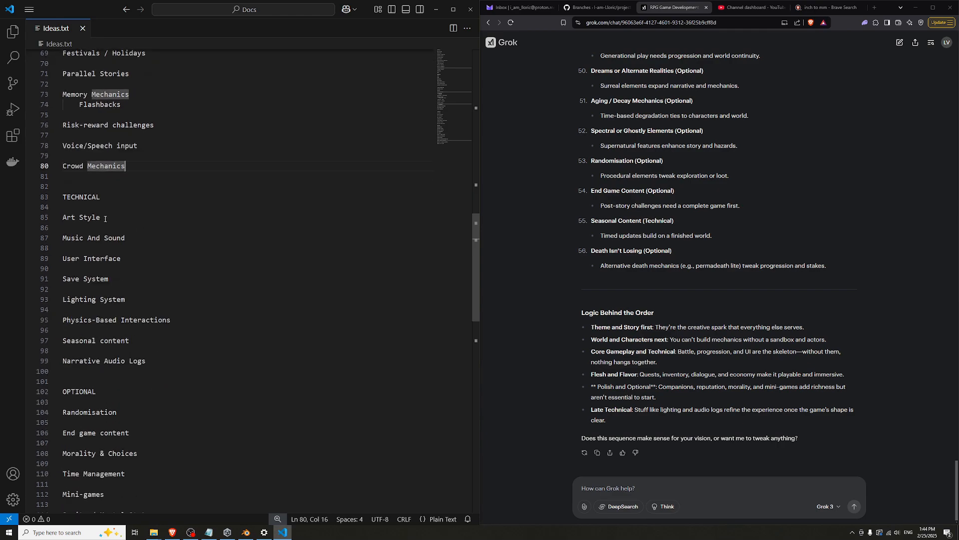
left_click_drag(103, 217, 33, 216)
left_click_drag(135, 238, 63, 237)
left_click_drag(150, 258, 63, 258)
Review the Save System, Lighting System and Physics-Based Interactions ideas in the TECHNICAL section
left_click(121, 287)
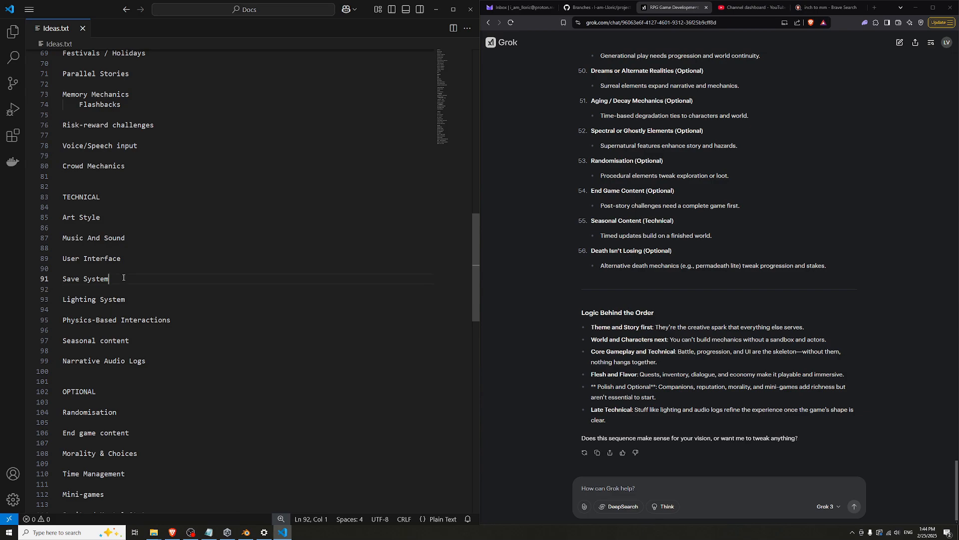
left_click_drag(125, 278, 63, 278)
left_click_drag(126, 299, 55, 299)
left_click_drag(172, 320, 89, 307)
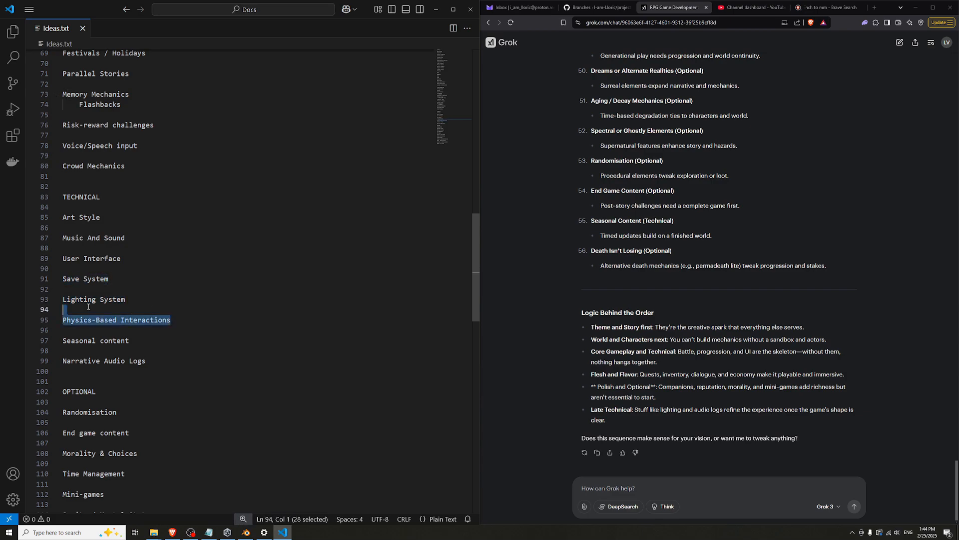
double_click(105, 321)
left_click(175, 323, "shift")
left_click(176, 322)
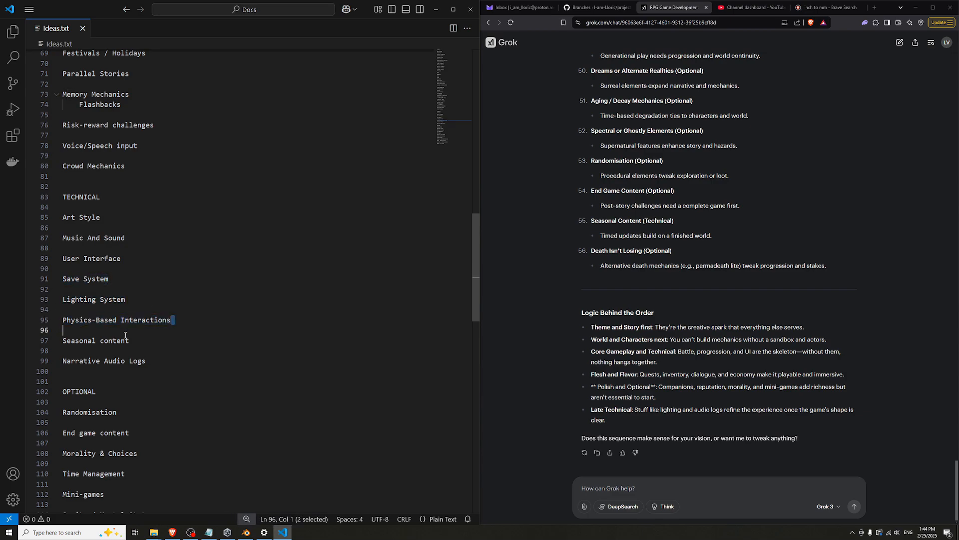
Examine the Seasonal content and Narrative Audio Logs ideas that close the TECHNICAL section
left_click(139, 343)
key("shift+Home")
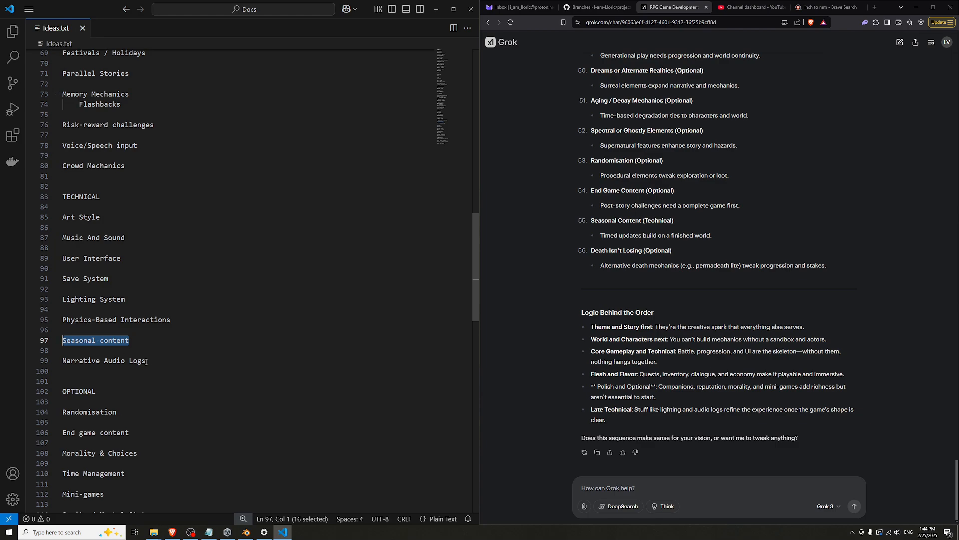
left_click_drag(171, 363, 62, 350)
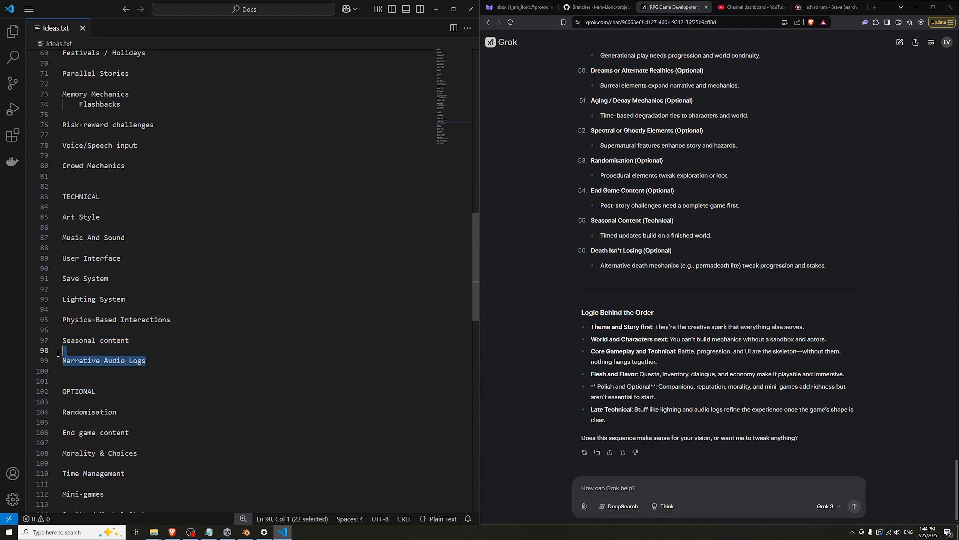
left_click(151, 363)
left_click_drag(153, 364, 62, 350)
left_click(150, 363)
left_click_drag(150, 363, 60, 343)
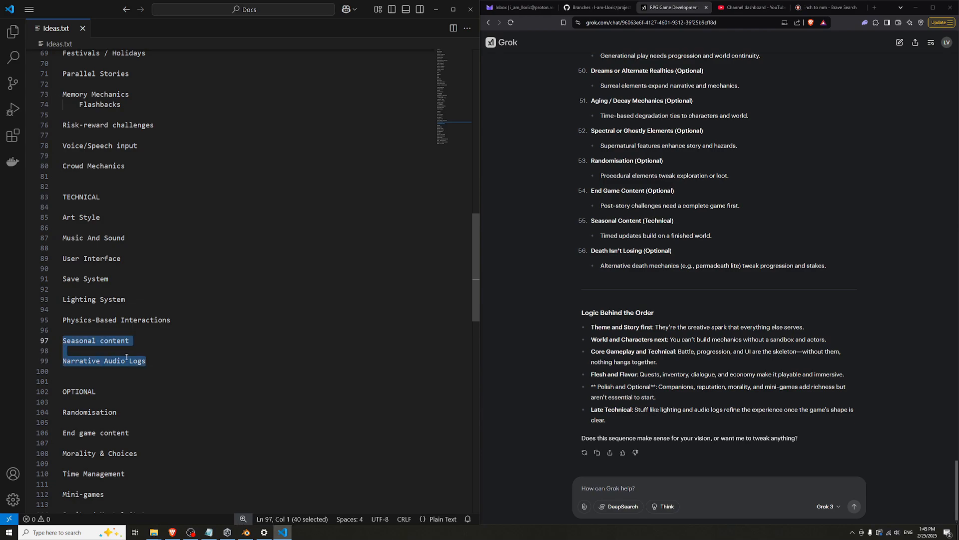
Add an indented "Equipment/Drops" line under Randomisation in the OPTIONAL section and save the file
scroll(167, 365, "down", 5)
left_click(139, 266)
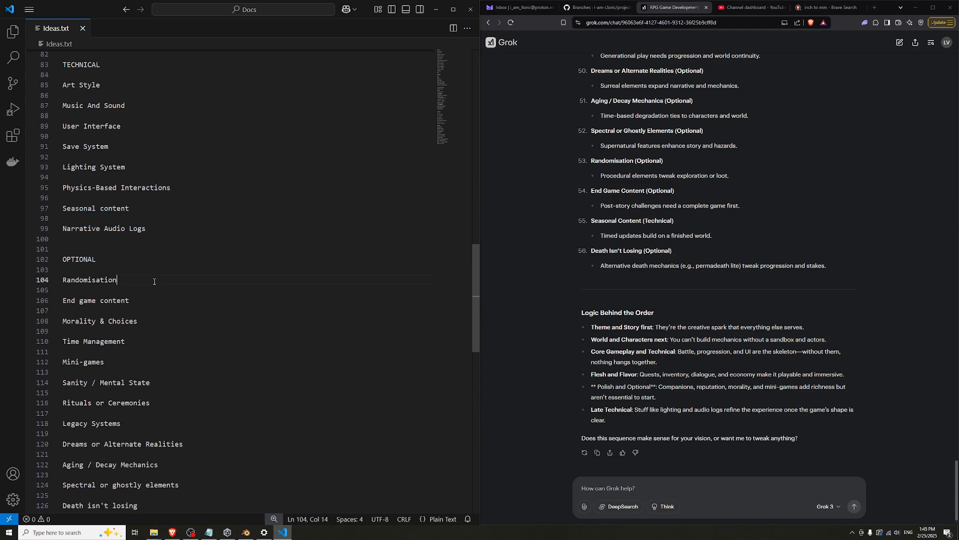
scroll(139, 262, "down", 2)
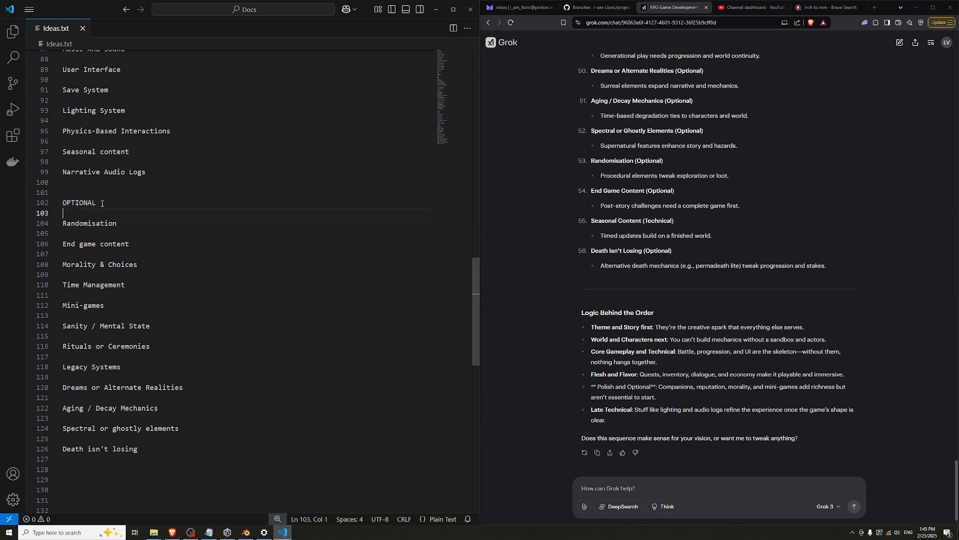
left_click_drag(117, 223, 34, 222)
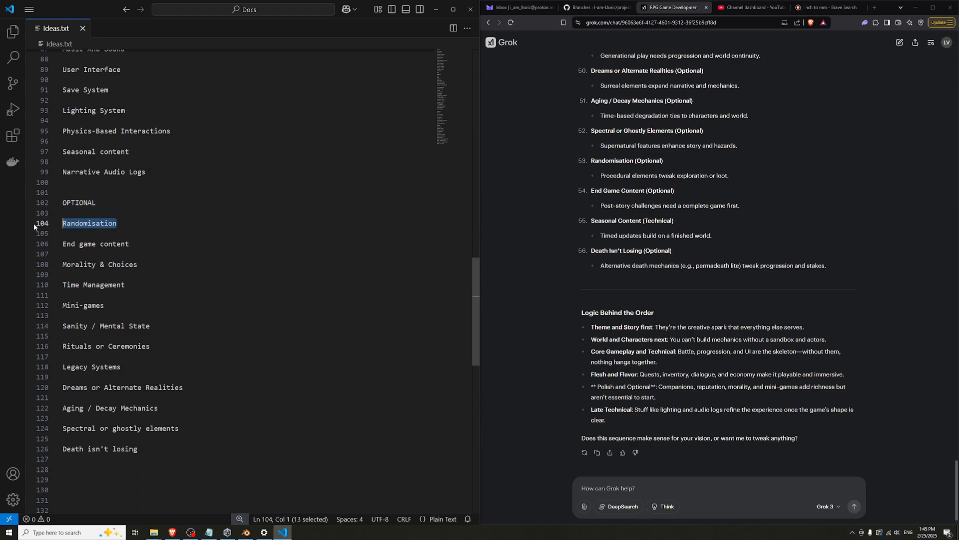
left_click(138, 222)
key("Return")
key("Tab")
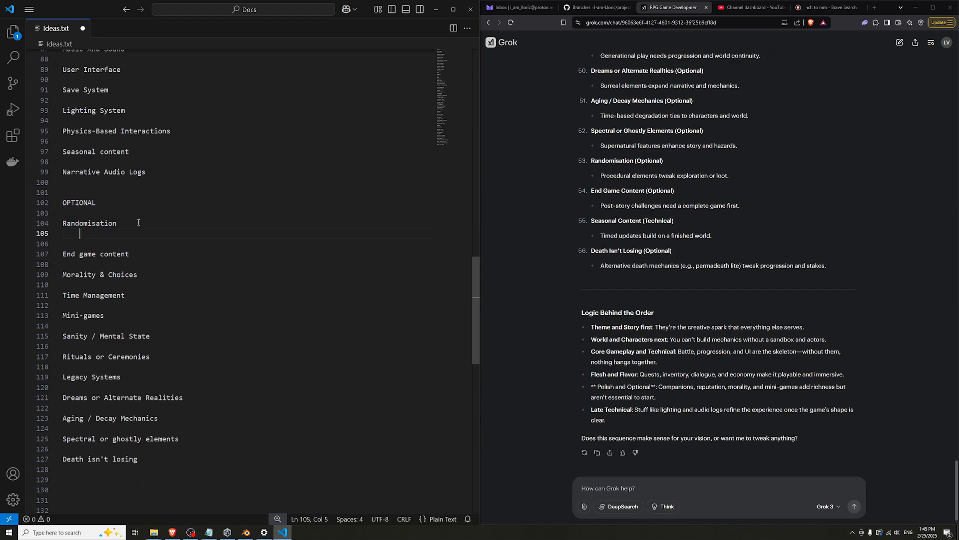
type("Equipment")
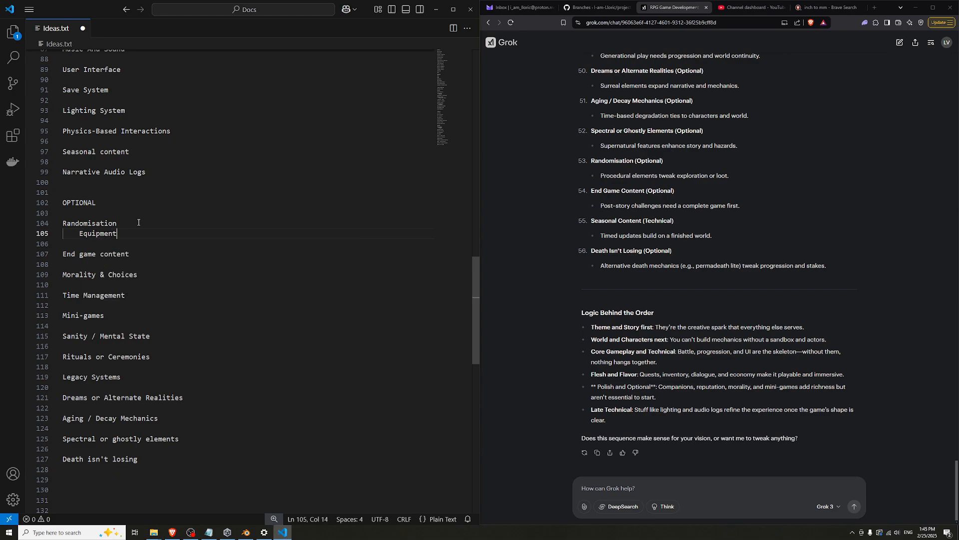
type("/Drops")
key("ctrl+s")
Review the OPTIONAL ideas from End game content through Mini-games, highlighting each line
left_click_drag(150, 254, 2, 249)
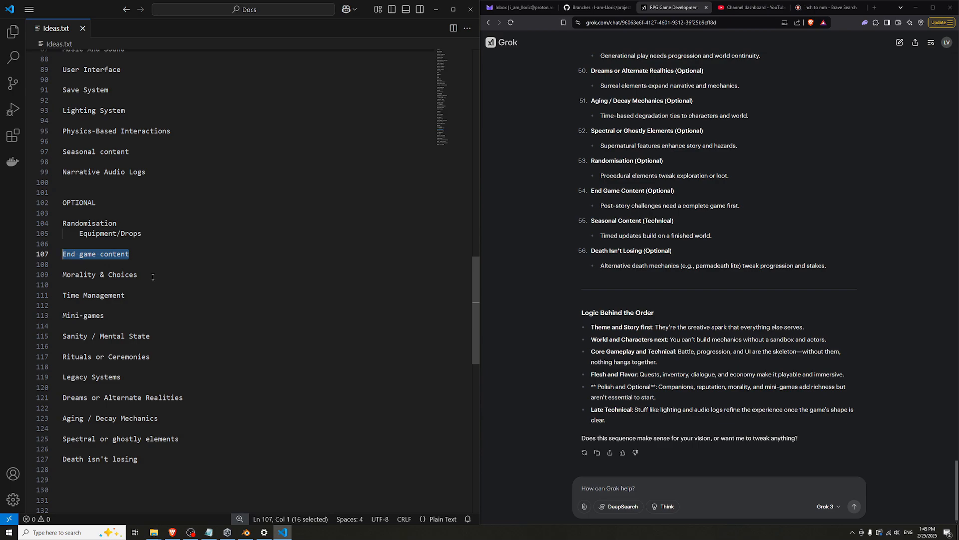
left_click_drag(153, 277, 63, 276)
left_click_drag(131, 295, 63, 295)
left_click(84, 302)
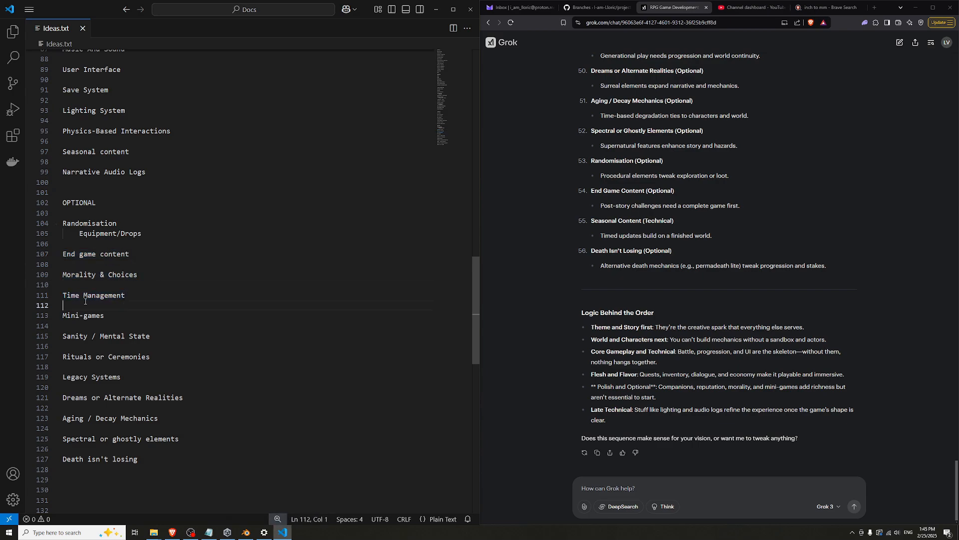
left_click_drag(110, 316, 4, 318)
Review the OPTIONAL ideas from Sanity / Mental State through Dreams or Alternate Realities
left_click_drag(165, 333, 48, 331)
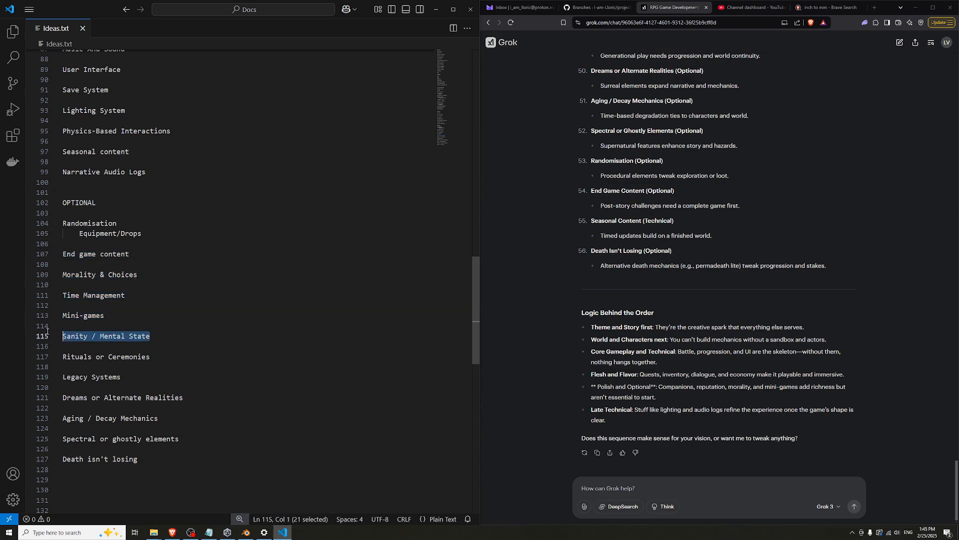
left_click(179, 335)
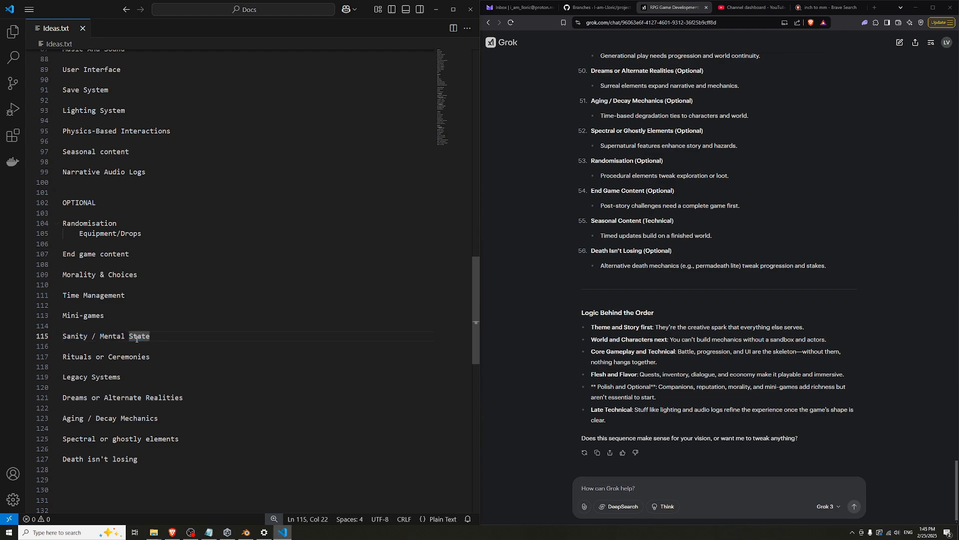
left_click_drag(155, 339, 50, 335)
left_click_drag(156, 358, 48, 364)
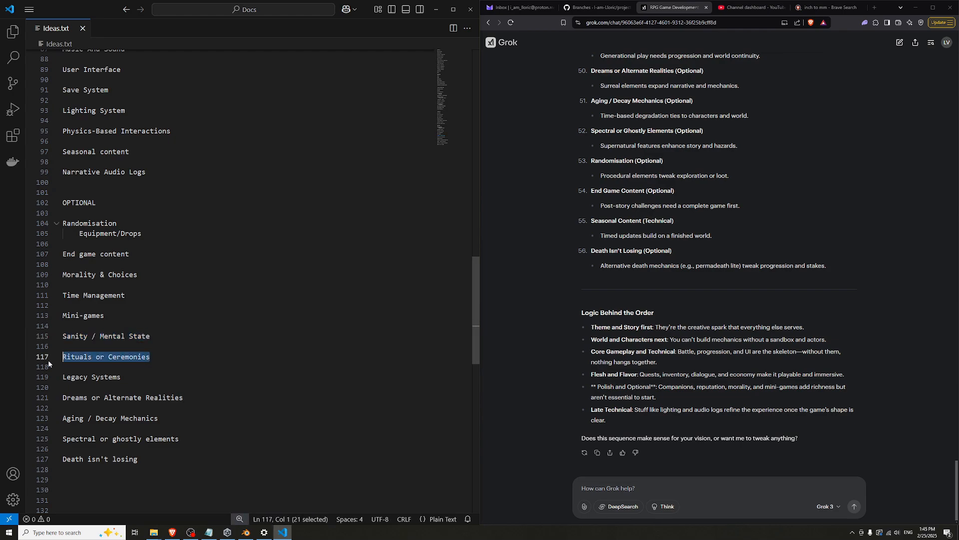
left_click_drag(138, 379, 52, 374)
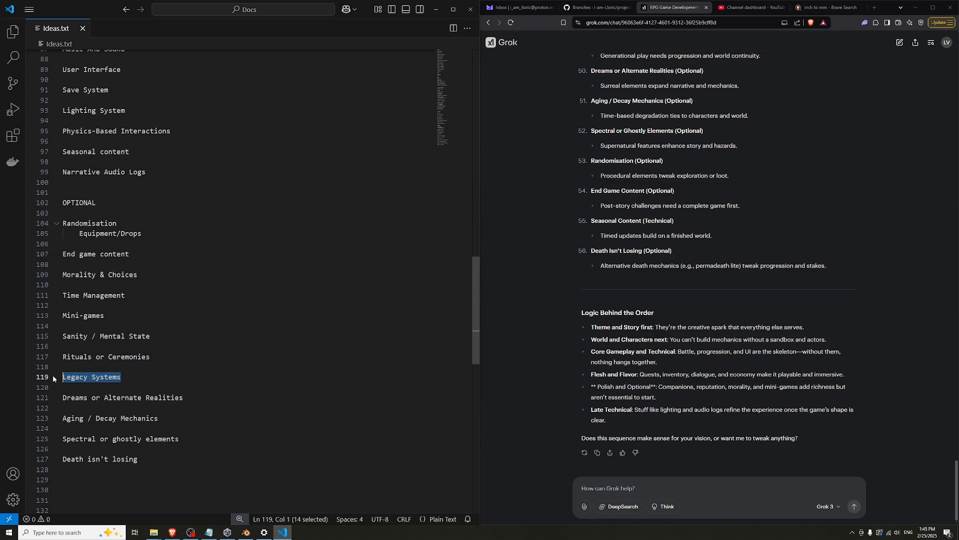
left_click(133, 378)
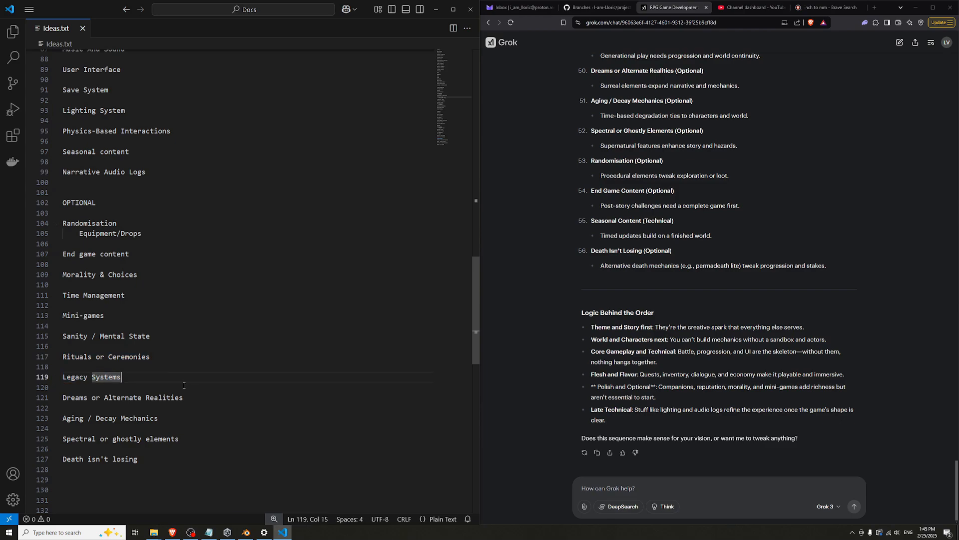
left_click_drag(203, 397, 57, 398)
Add an indented "Passing down (stats/story/)" line under Legacy Systems in the OPTIONAL section
left_click(161, 378)
key("Return")
key("Tab")
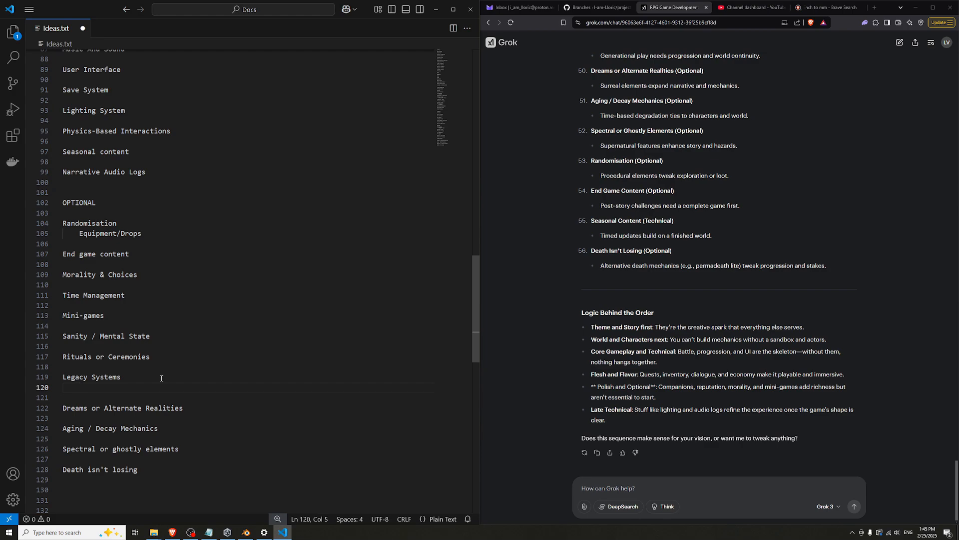
type("Passing down")
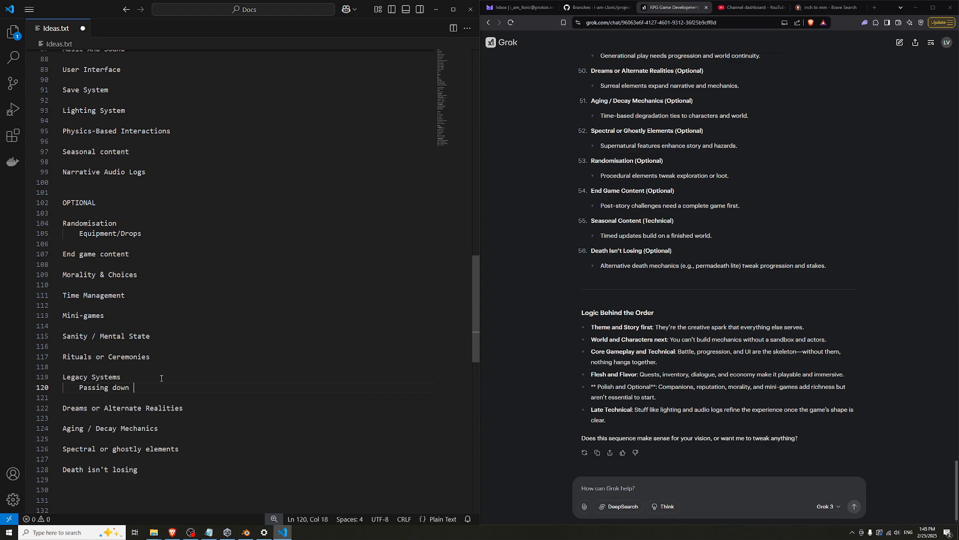
type(" (stats/")
type("story")
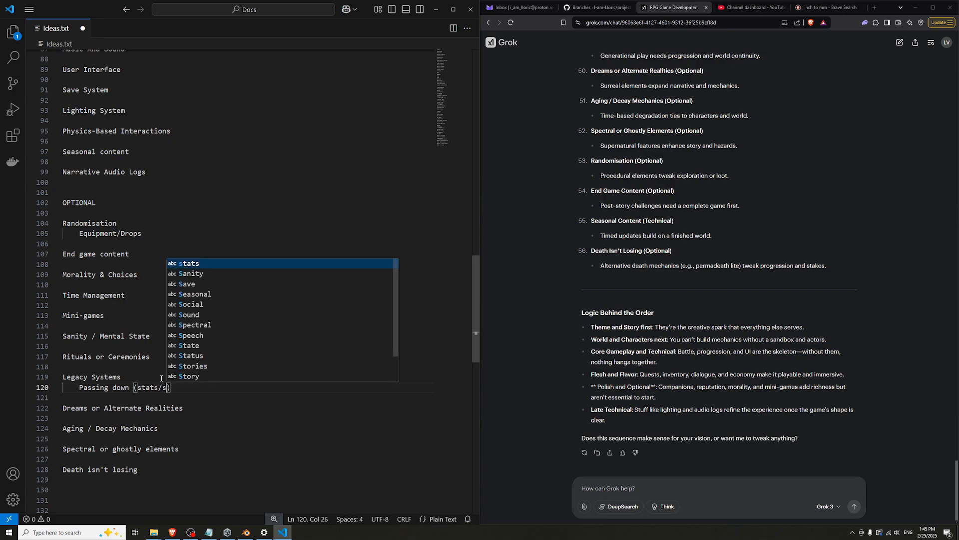
type("/")
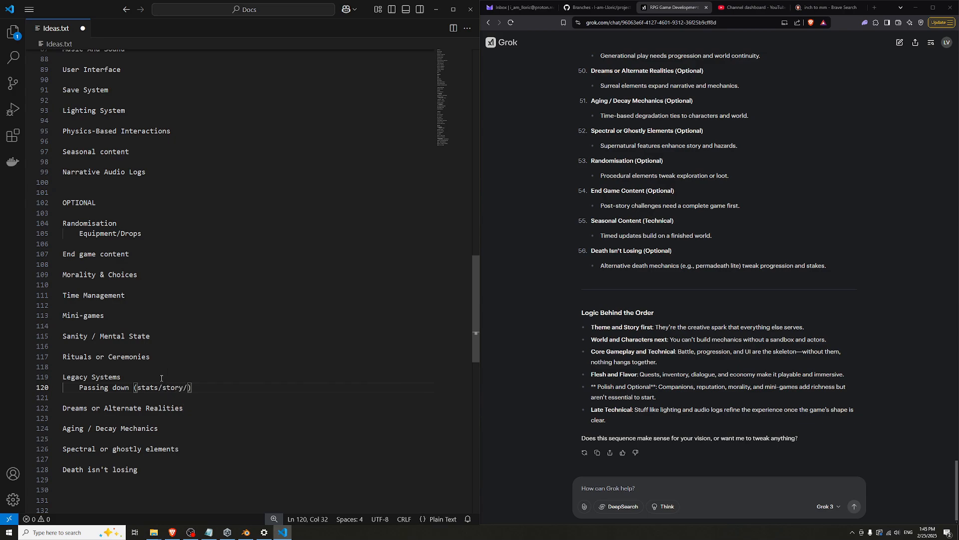
left_click(205, 406)
Re-examine the Legacy Systems entry in the OPTIONAL section, highlighting its heading line
left_click(123, 378)
key("shift+Home")
key("Left")
key("Right")
key("Right")
key("Right")
key("shift+Home")
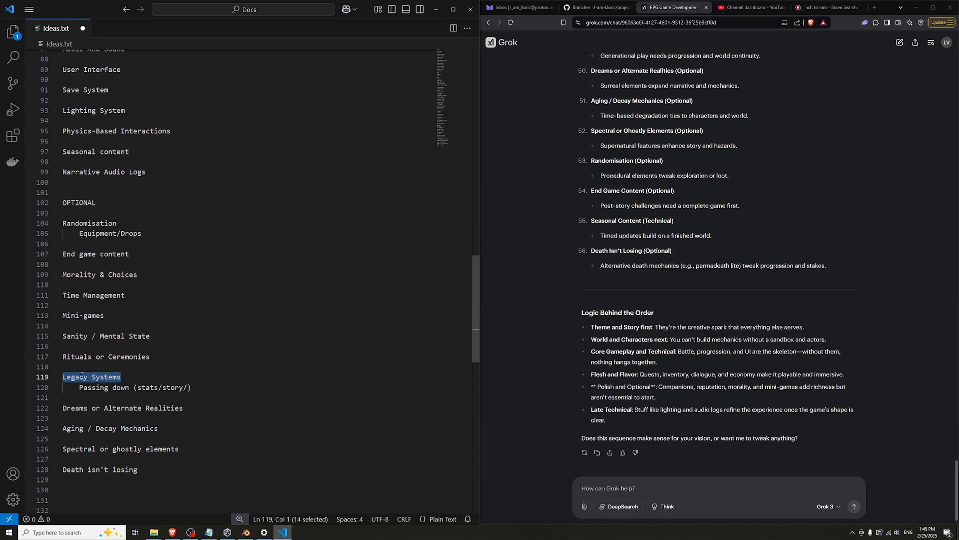
Examine the Dreams or Alternate Realities and Aging / Decay Mechanics ideas, highlighting each line
left_click_drag(158, 428, 126, 425)
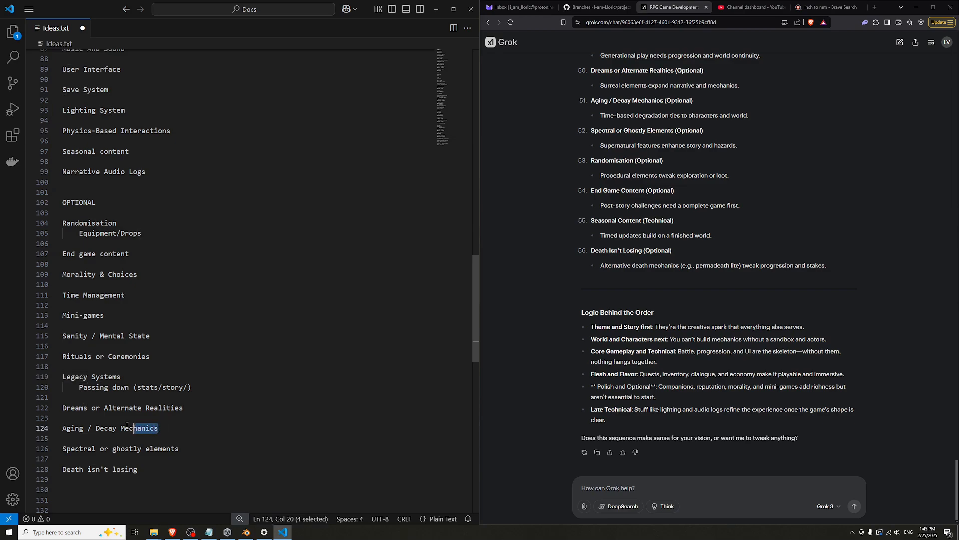
key("shift+Home")
key("Up")
key("Up")
key("Up")
key("Up")
key("End")
key("Down")
key("Down")
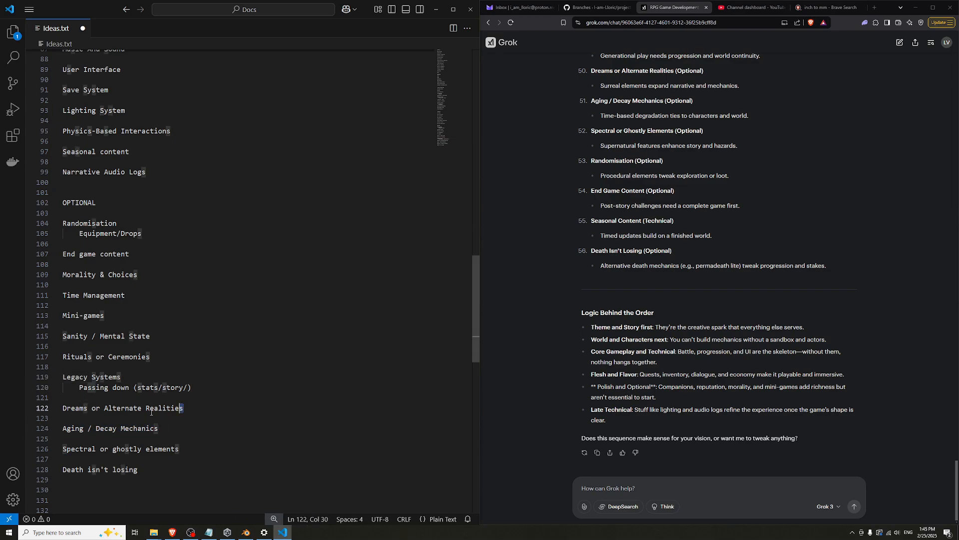
key("shift+Home")
key("End")
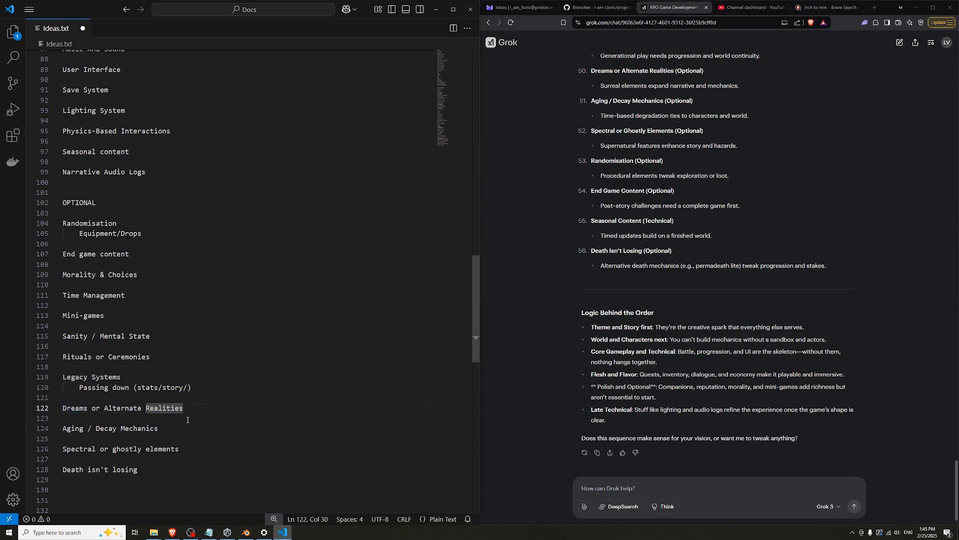
key("Down")
key("Down")
key("shift+Home")
key("End")
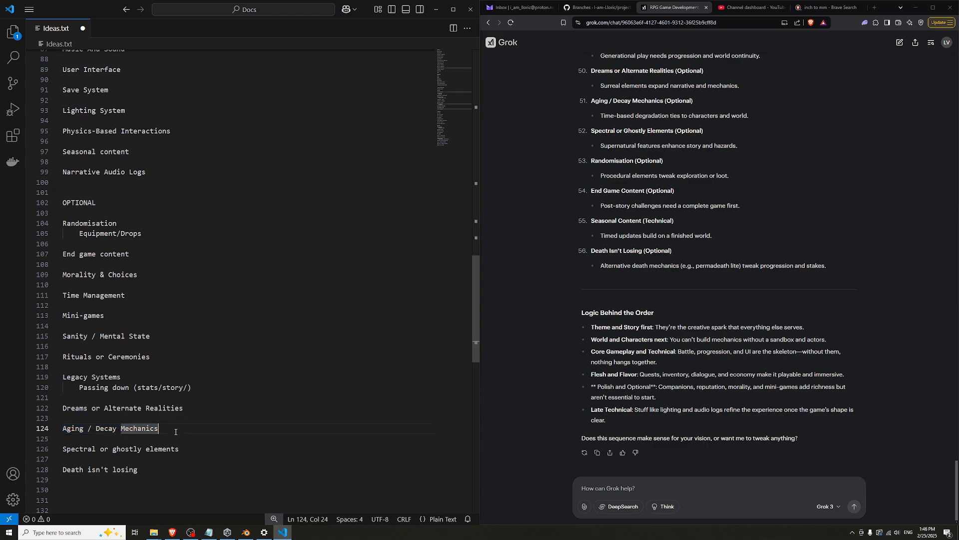
Examine the Spectral or ghostly elements and Death isn't losing ideas at the end of the OPTIONAL section
key("Down")
key("Down")
key("shift+Home")
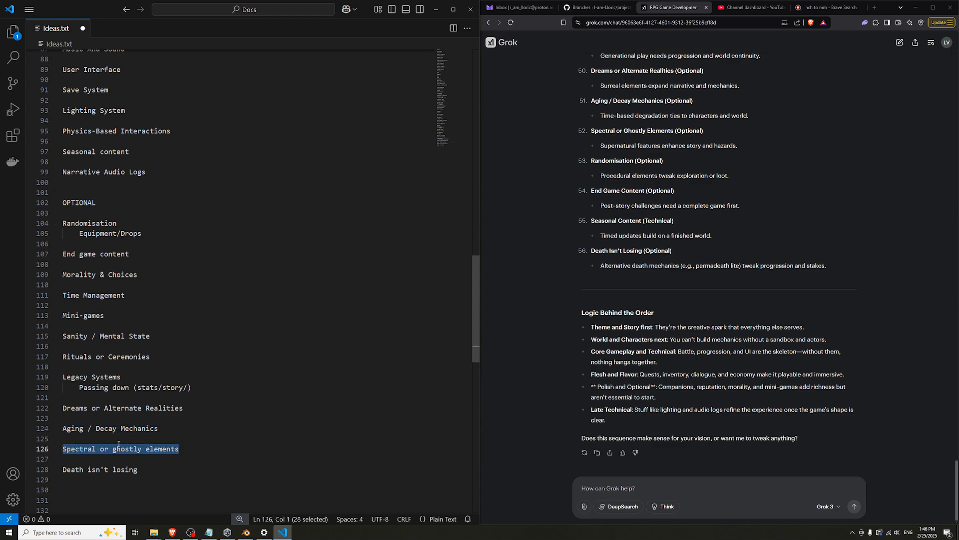
key("End")
key("Down")
key("Down")
key("shift+Home")
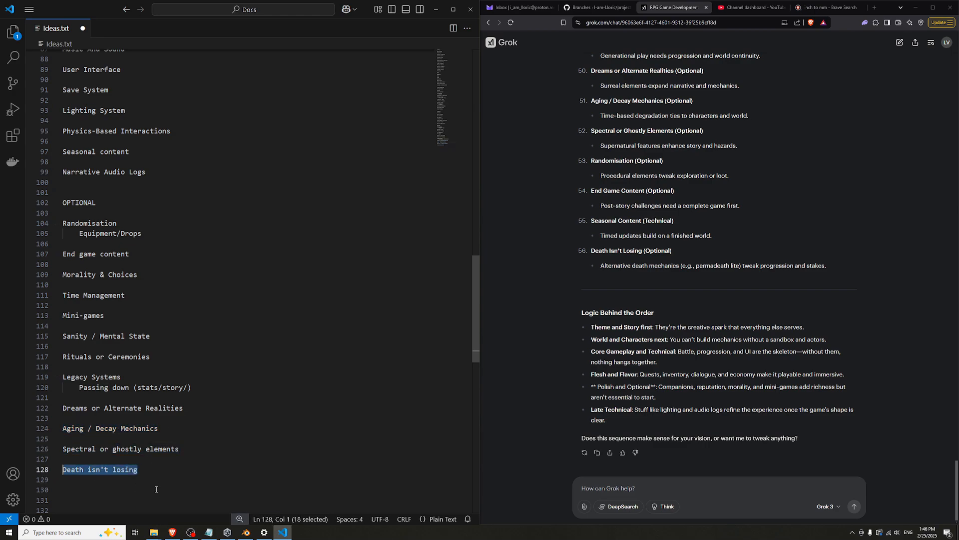
key("End")
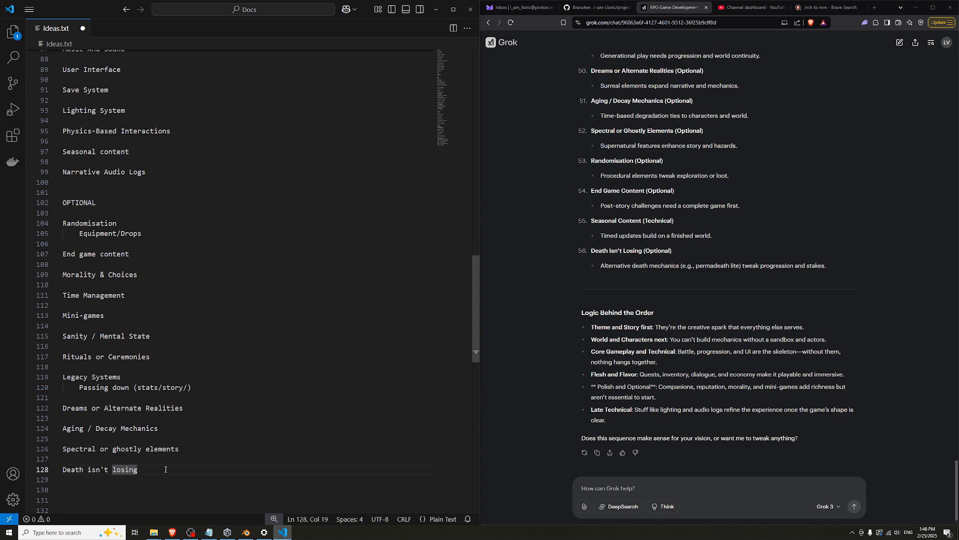
Examine the Death isn't losing idea that closes the OPTIONAL section, highlighting its line
scroll(164, 469, "down", 2)
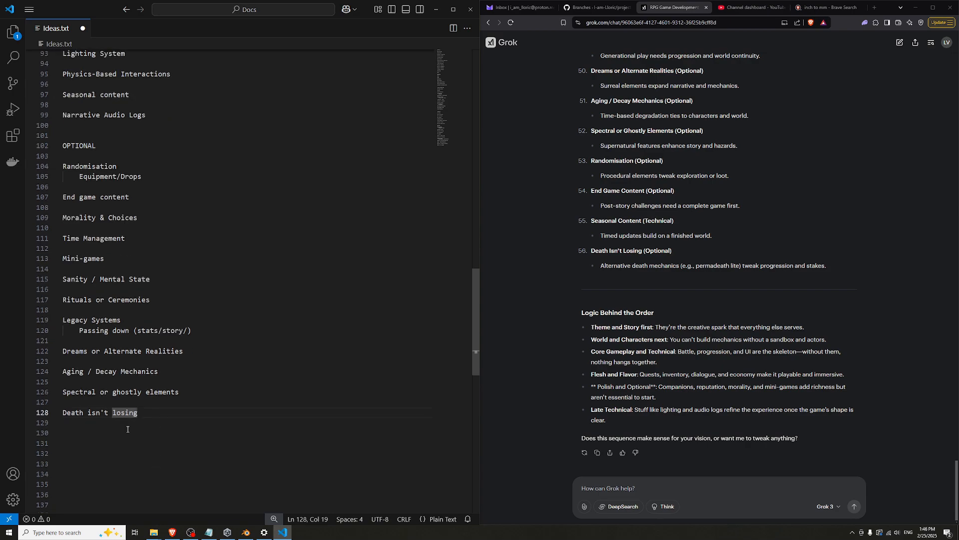
key("shift+Home")
left_click(140, 412)
left_click_drag(140, 412, 63, 402)
left_click(139, 412)
left_click_drag(140, 412, 71, 412)
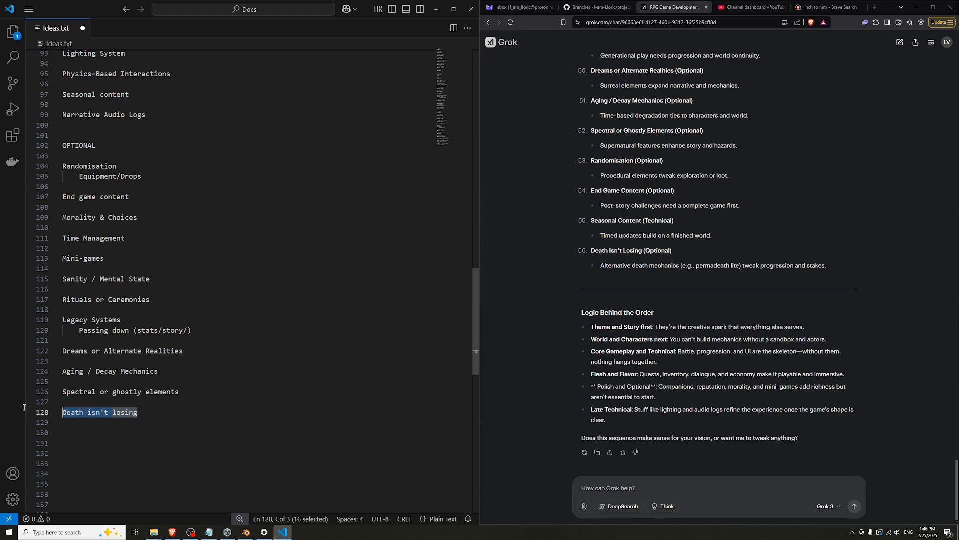
left_click(140, 412)
left_click_drag(139, 412, 63, 412)
left_click(129, 412)
left_click_drag(175, 415, 19, 412)
left_click(150, 412)
left_click_drag(149, 412, 62, 412)
left_click(176, 417)
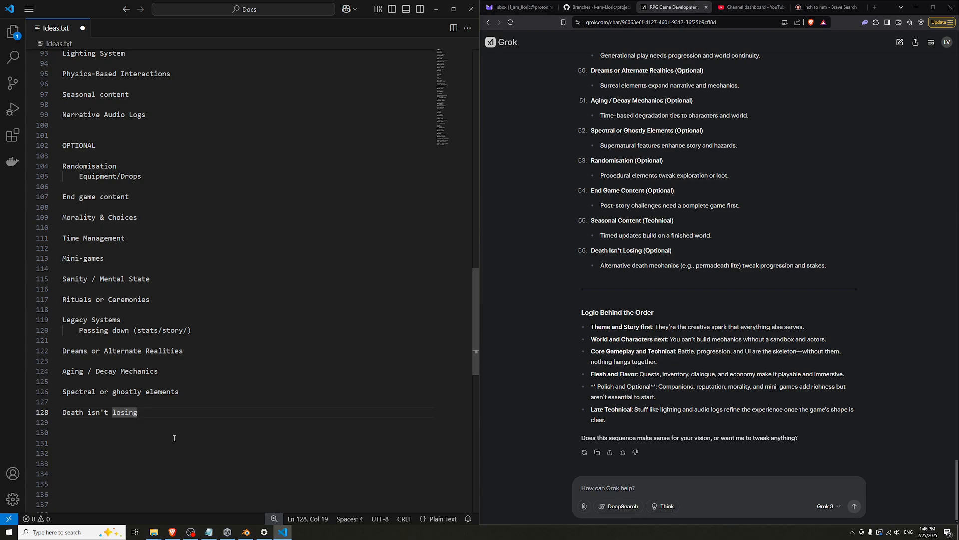
Remove surplus blank lines at the end of Ideas.txt, save the file and show the file explorer
scroll(175, 436, "down", 5)
left_click_drag(176, 441, 72, 306)
key("BackSpace")
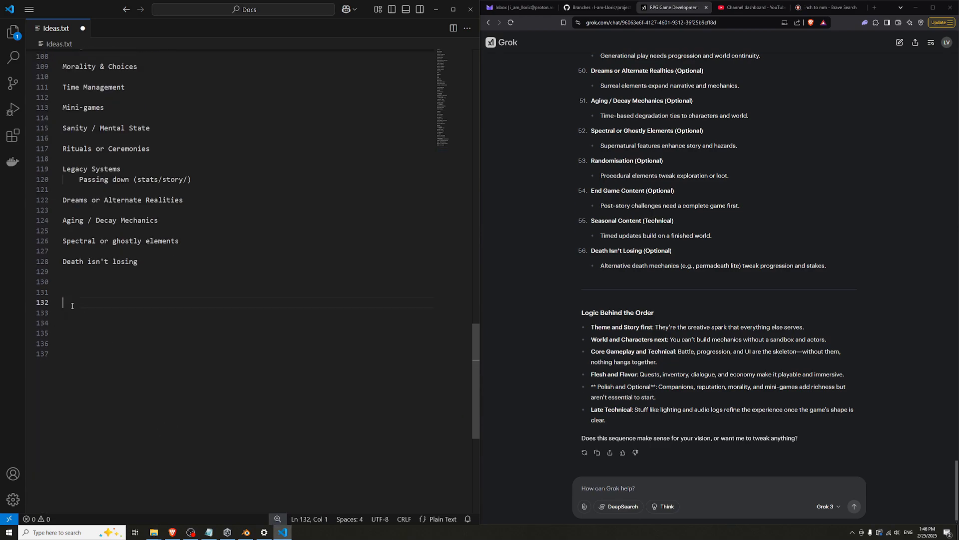
key("Down")
key("Down")
key("BackSpace")
key("BackSpace")
key("BackSpace")
key("BackSpace")
key("BackSpace")
key("ctrl+s")
key("ctrl+b")
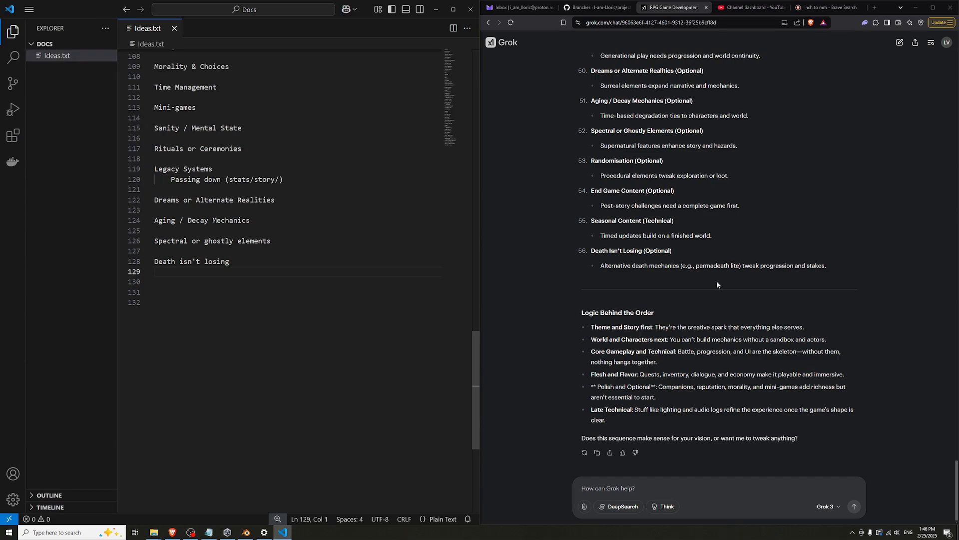
Review Grok's reordered RPG list in the browser, covering Foundational Decisions and Core Systems and highlighting the Theme and Battle System items
scroll(799, 208, "up", 10)
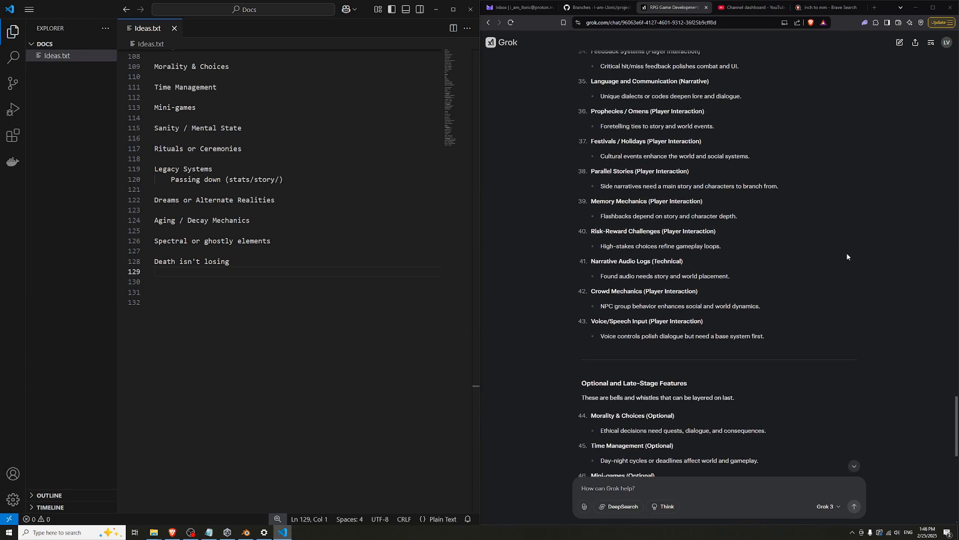
scroll(847, 257, "up", 15)
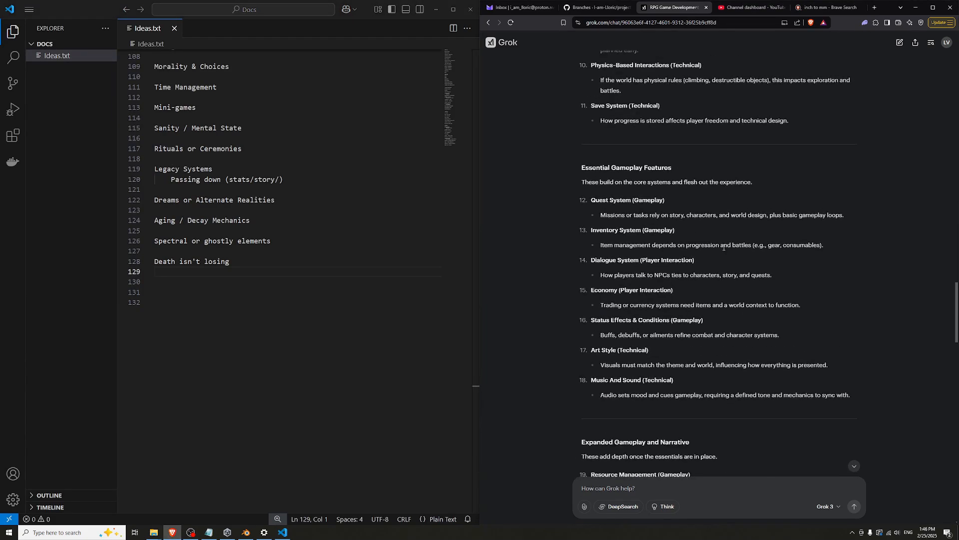
scroll(723, 247, "up", 15)
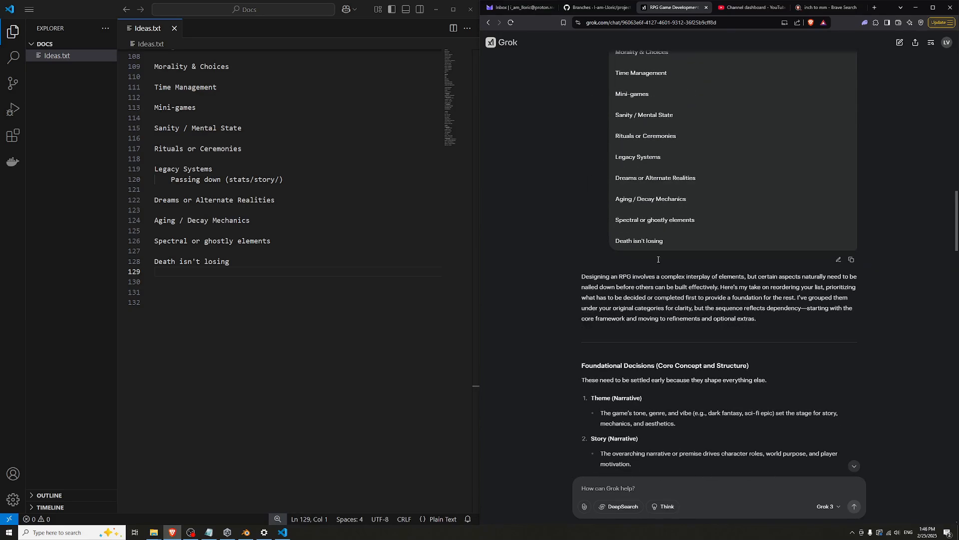
scroll(658, 259, "down", 3)
scroll(767, 237, "down", 2)
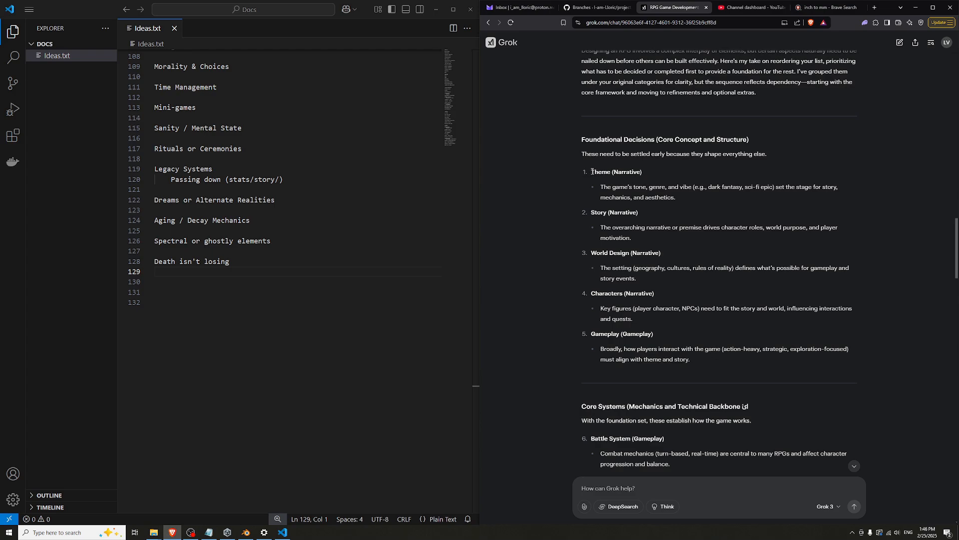
left_click_drag(592, 172, 643, 170)
left_click(659, 172)
scroll(596, 275, "down", 2)
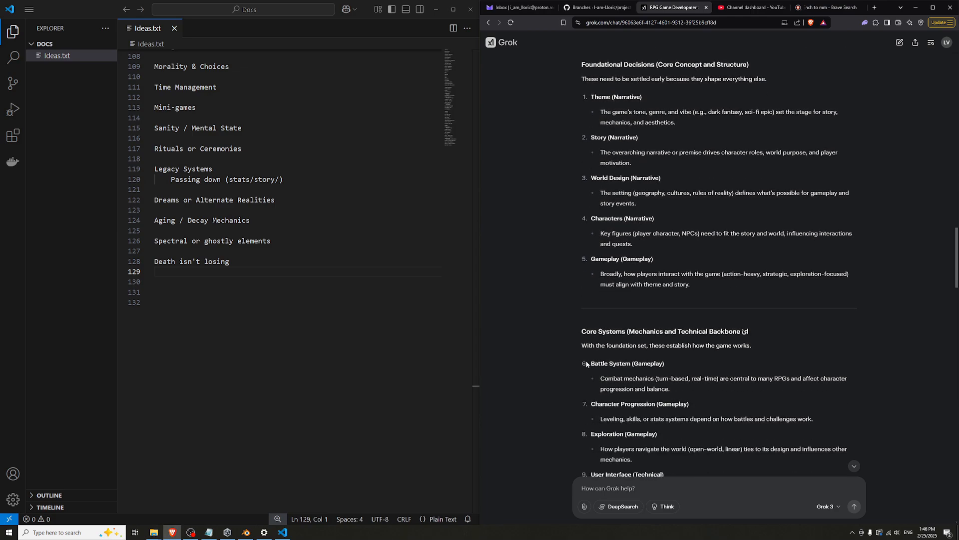
left_click_drag(589, 363, 777, 398)
left_click(610, 245)
scroll(610, 244, "up", 2)
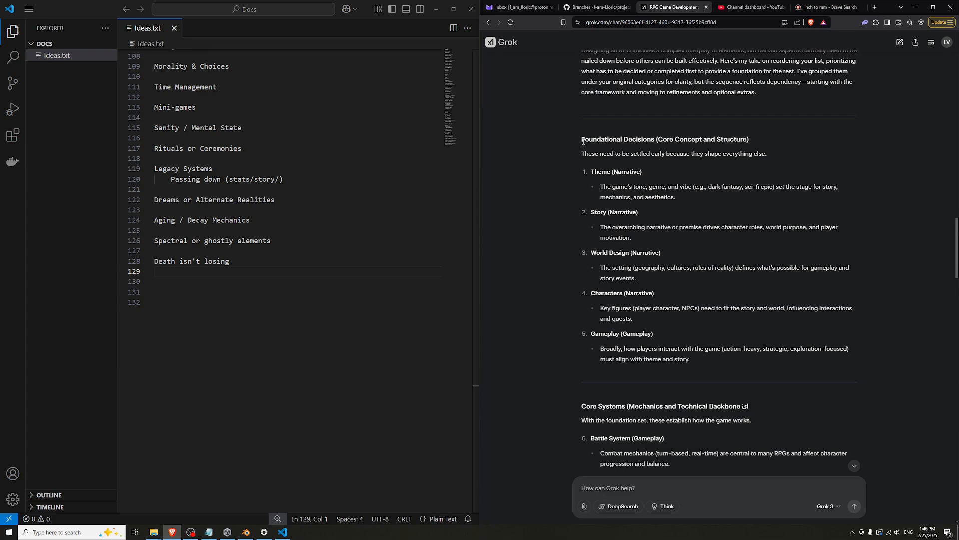
Copy Grok's ordered list from Theme through Death Isn't Losing into a new file named "Idea in Order.txt"
left_click_drag(591, 169, 683, 274)
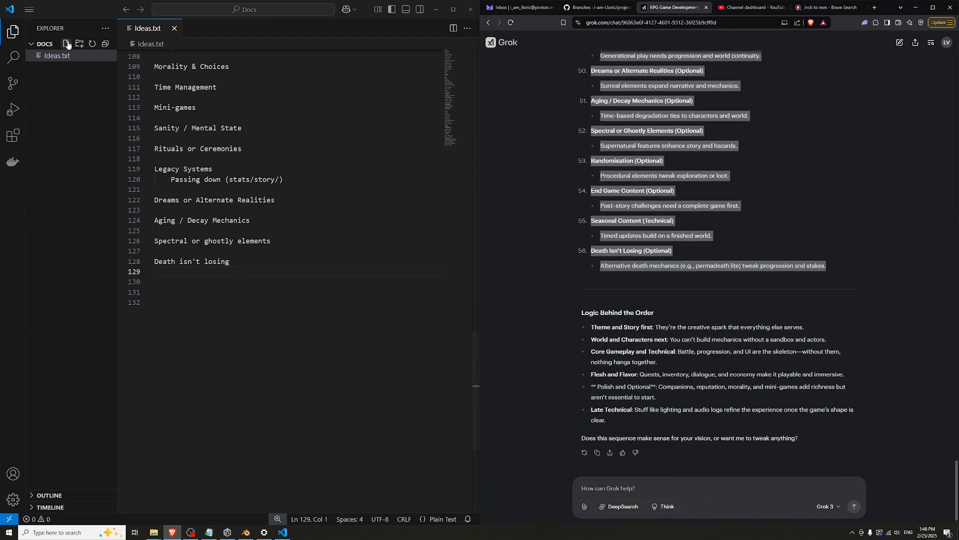
left_click(67, 44)
type("Idea ")
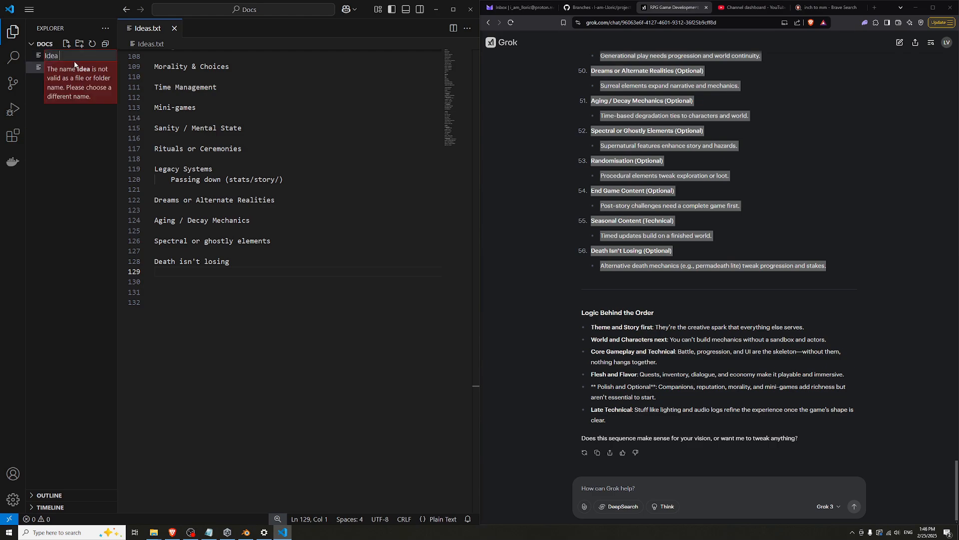
type("in Order.txt")
key("Return")
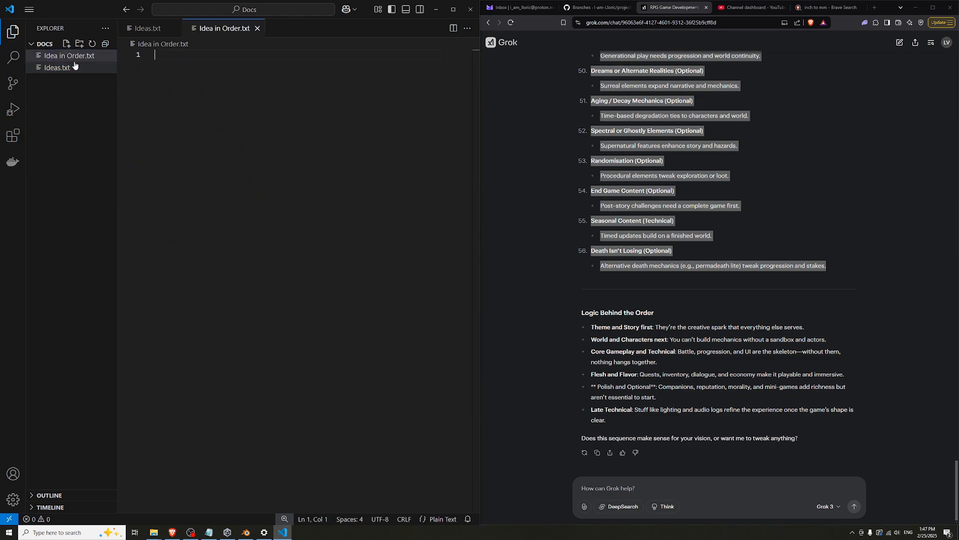
key("ctrl+v")
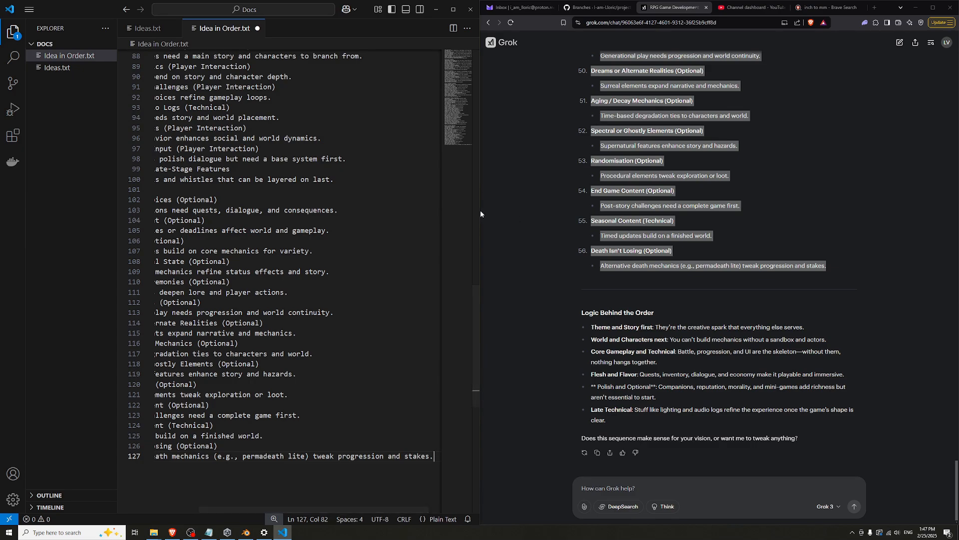
Widen the editor window beside the browser and look over the pasted list from its end to its start
left_click_drag(479, 211, 603, 222)
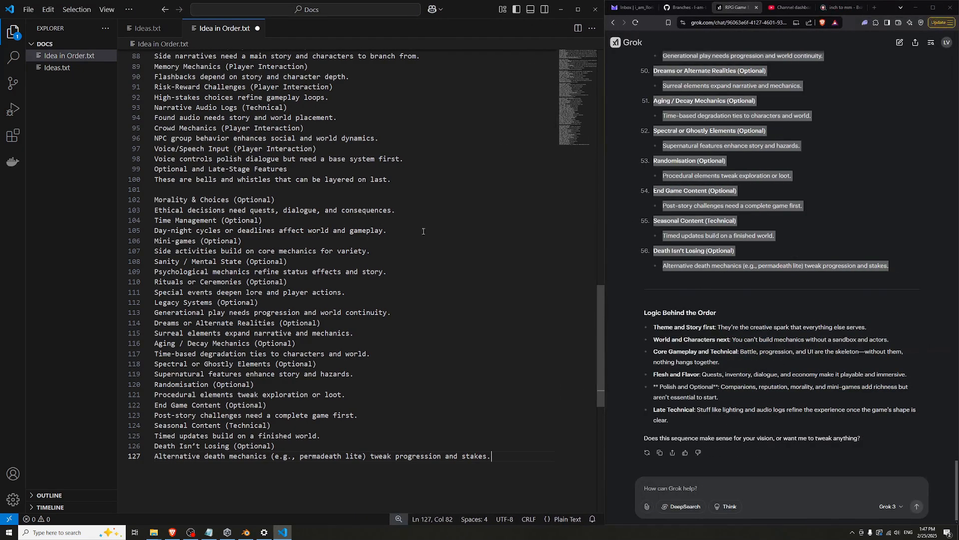
scroll(442, 236, "up", 9)
scroll(442, 236, "up", 9)
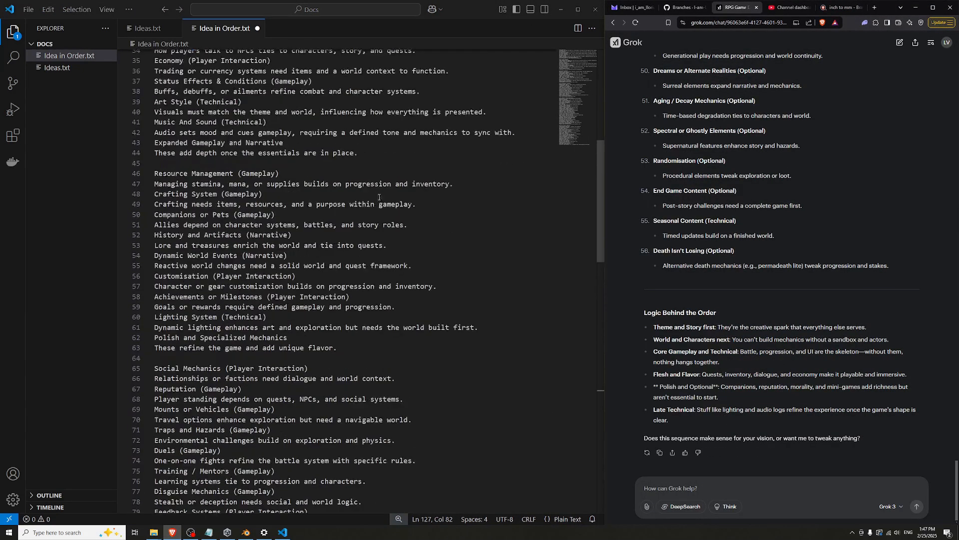
left_click(419, 193)
scroll(400, 233, "up", 9)
scroll(400, 233, "up", 2)
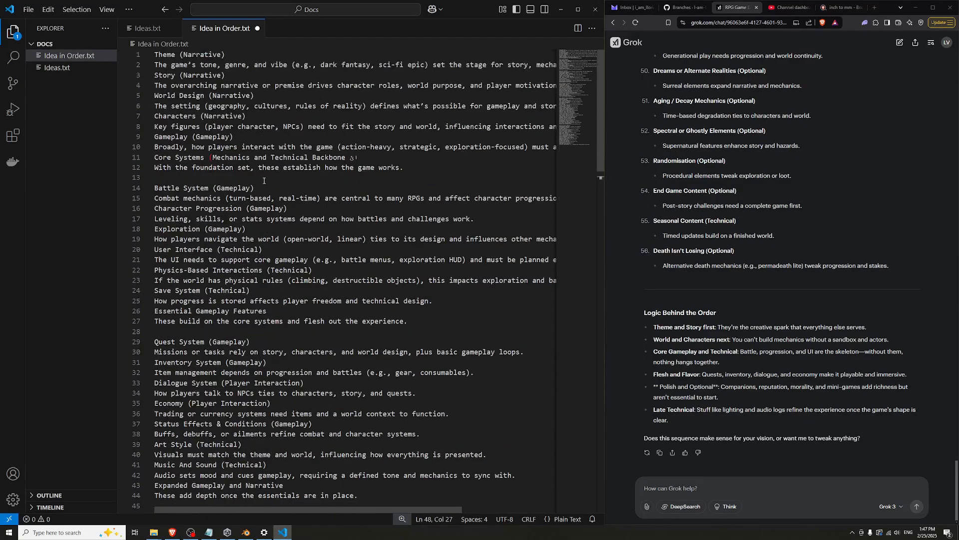
Save Idea in Order.txt, hide the file explorer and widen the editor window further to fit the long lines
left_click(248, 54)
left_click_drag(156, 55, 300, 393)
left_click(389, 159)
key("ctrl+s")
left_click(249, 57)
left_click_drag(607, 70, 627, 77)
key("ctrl+b")
left_click(142, 116)
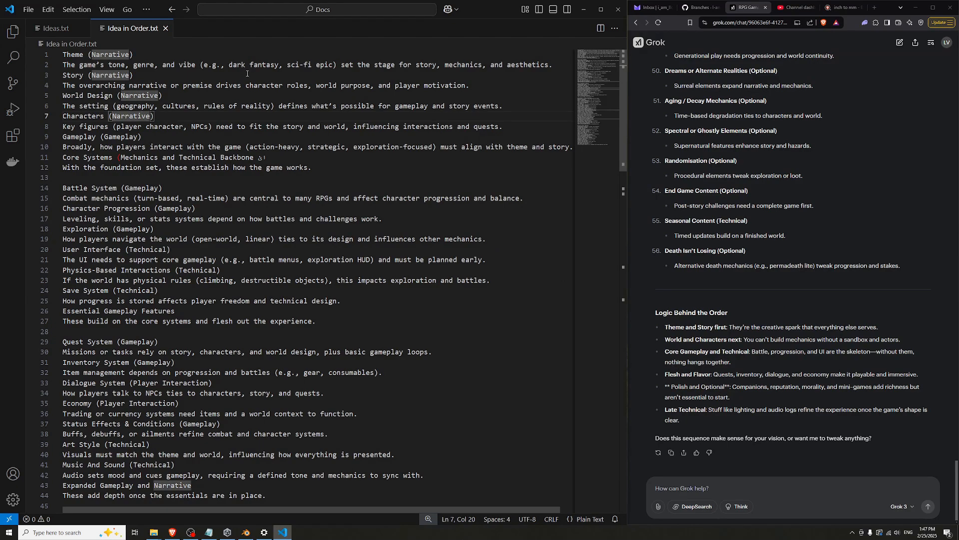
Insert blank lines below the Theme (Narrative) description and indent the middle one
left_click(247, 73)
left_click(199, 57)
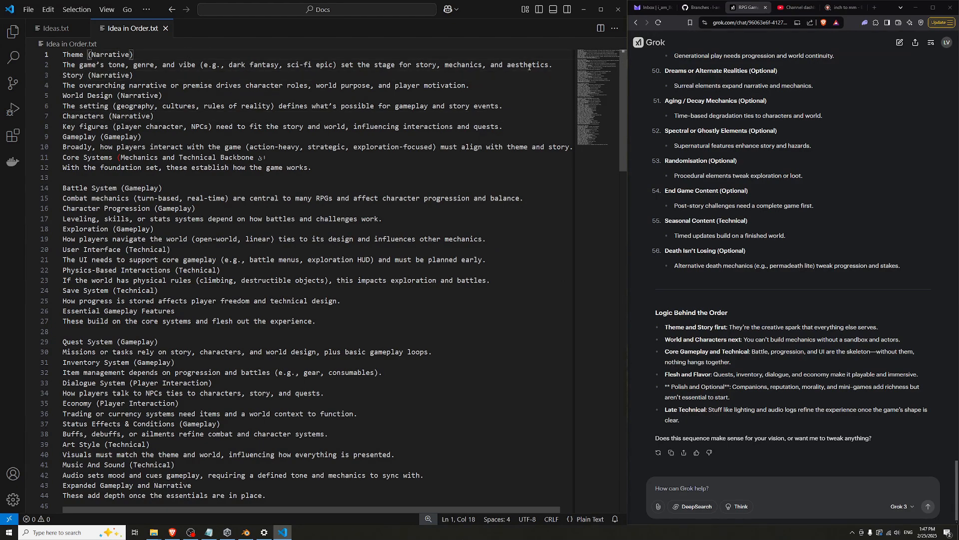
left_click(567, 65)
key("Return")
key("Return")
key("Return")
key("Up")
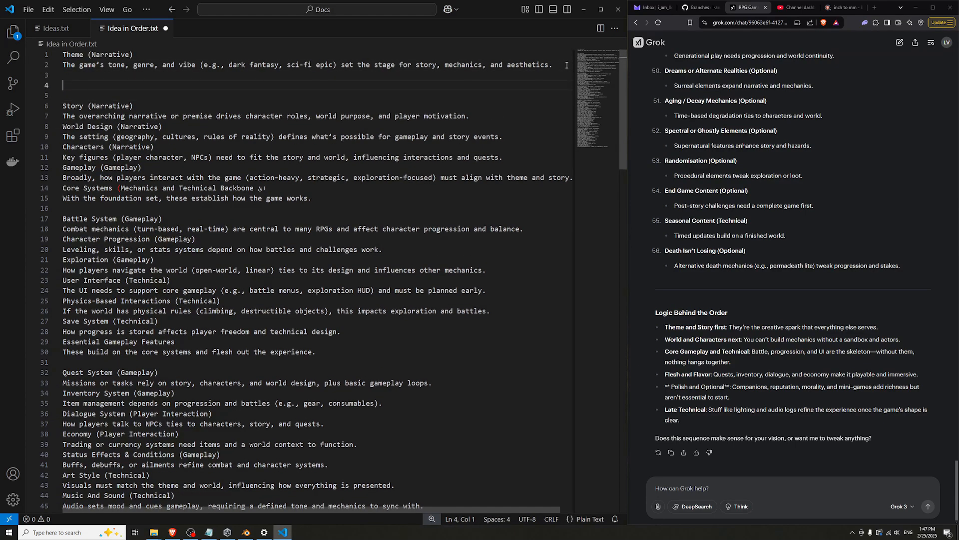
key("Tab")
Start a Grok prompt with the lines "I am building an RPG in Unity." and "I want every aspect to be randomised."
left_click(782, 489)
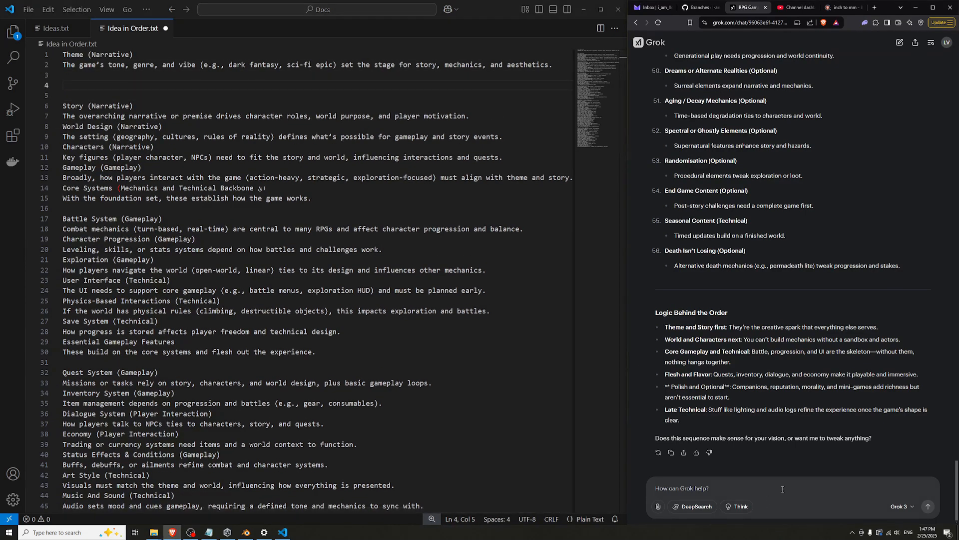
type("I am building an RPG in Unity,")
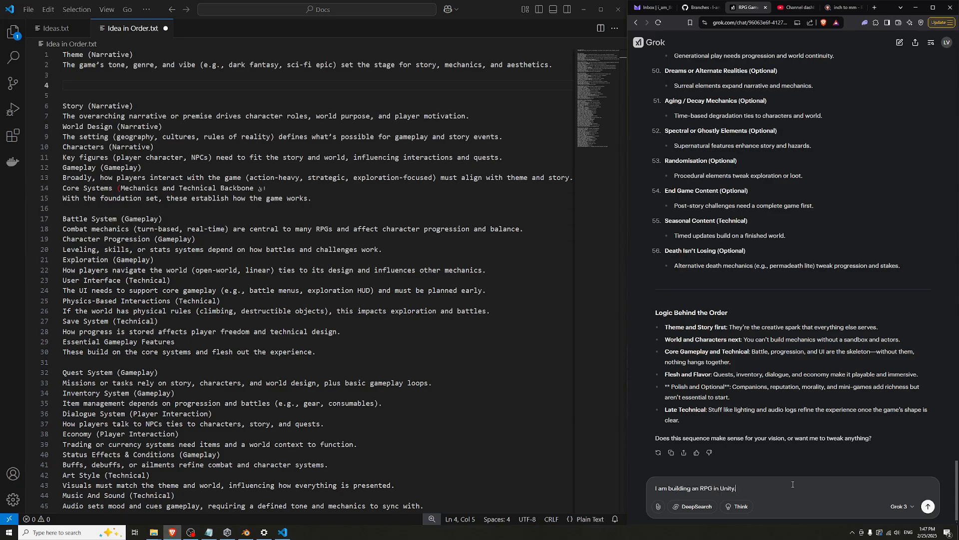
type(".")
key("shift+Return")
type("I want")
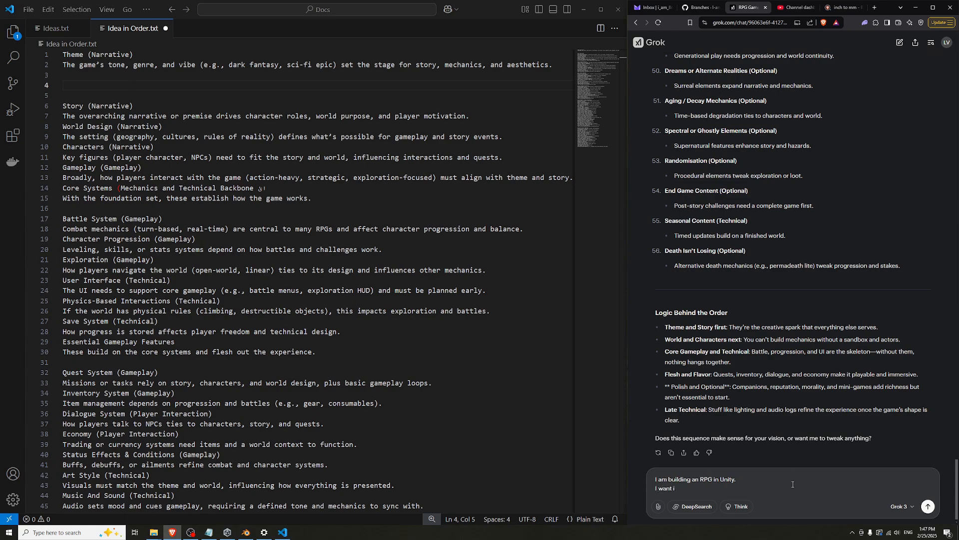
type(" every aspect to be randomised.")
key("shift+Return")
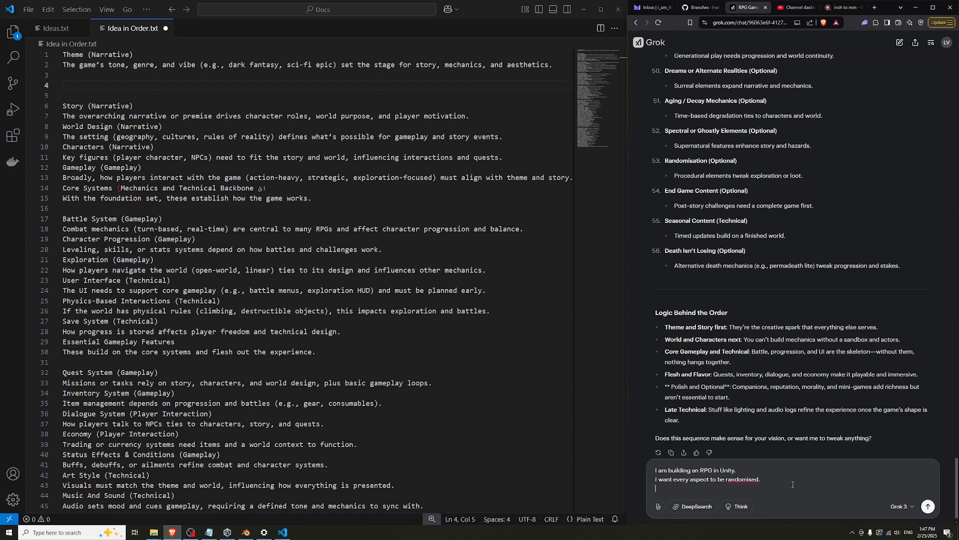
Add the lines "I would like you to choose the theme of the game." and "It doesn't have to be serious, it can be serious/whacky/funny/morbid."
type("I would like you to choose the theme of the game.")
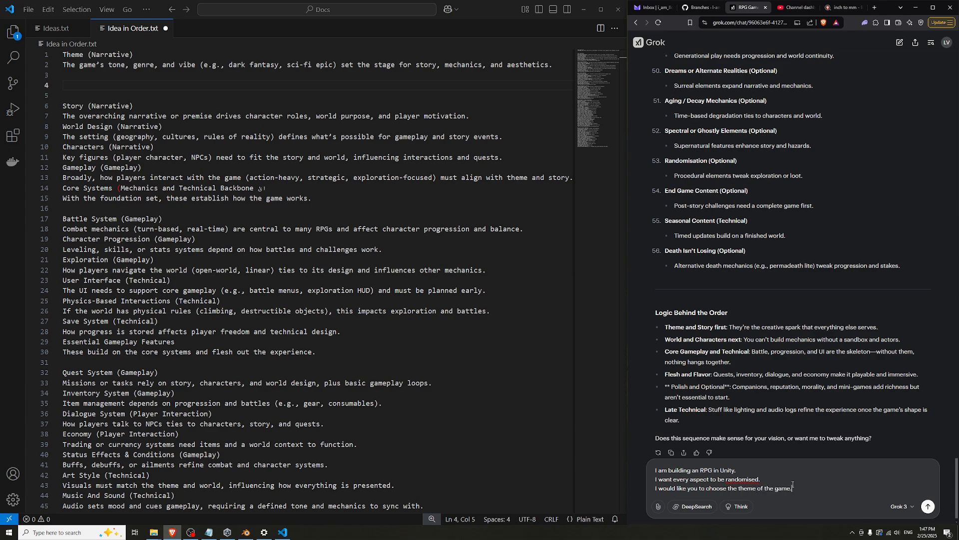
key("shift+Return")
type("It doesn't")
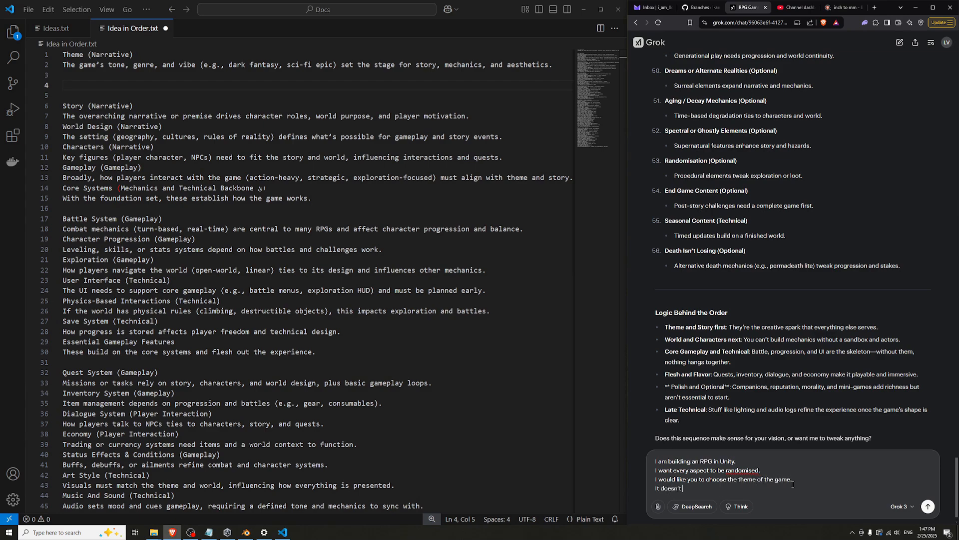
type(" have to be serious, it can be serioues/whacky/funny/morbid.")
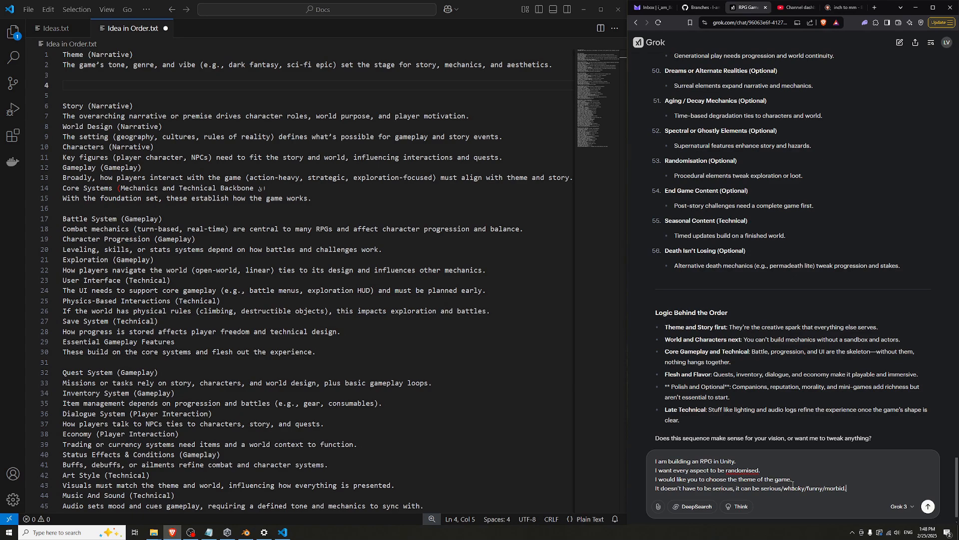
Add "It doesn't have to be good or bad, just random.", a blank line and "Can you decide for me, a theme for my game?"; send it
key("shift+Return")
type("It doesn't have to be")
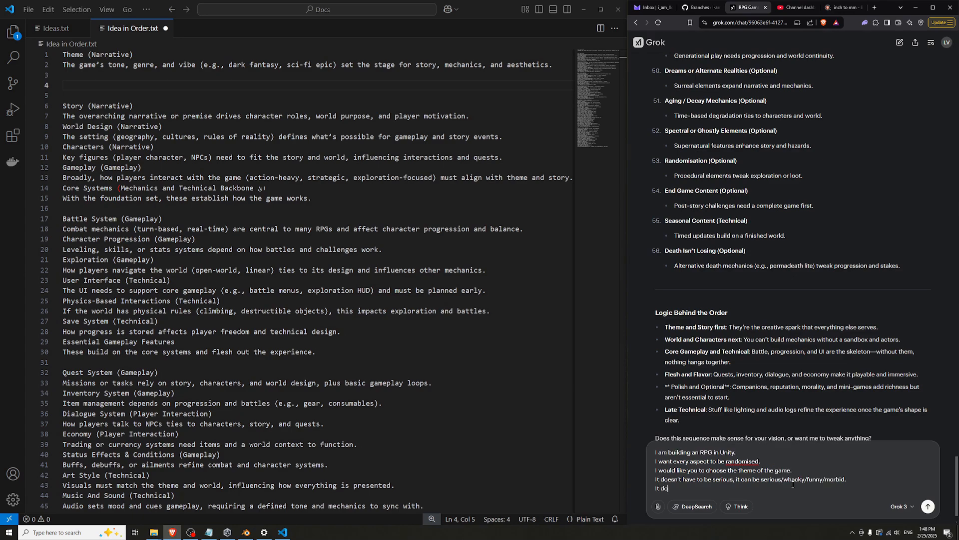
type(" good or bad, i")
type("ust random.")
key("shift+Return")
key("shift+Return")
type("Can ")
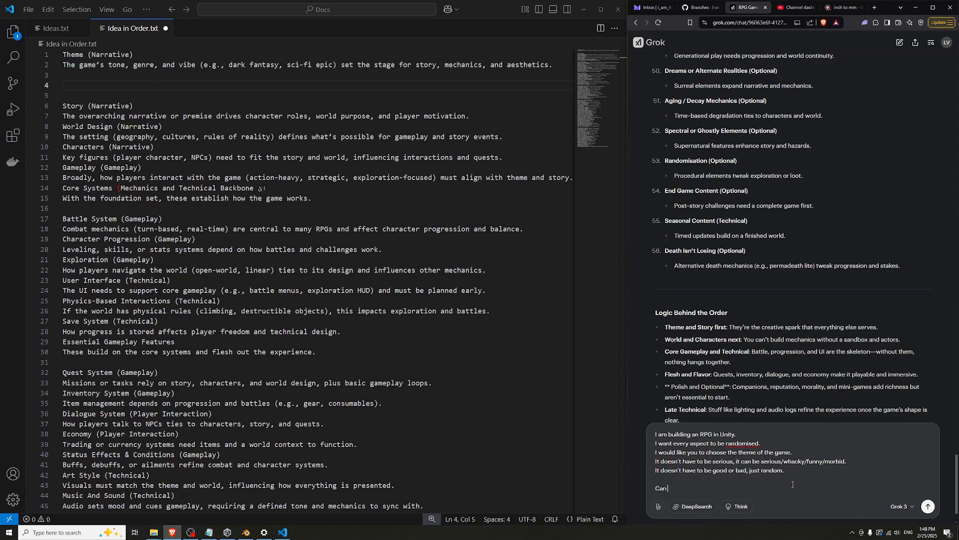
type("you decide for me, a theme for my game?")
key("Return")
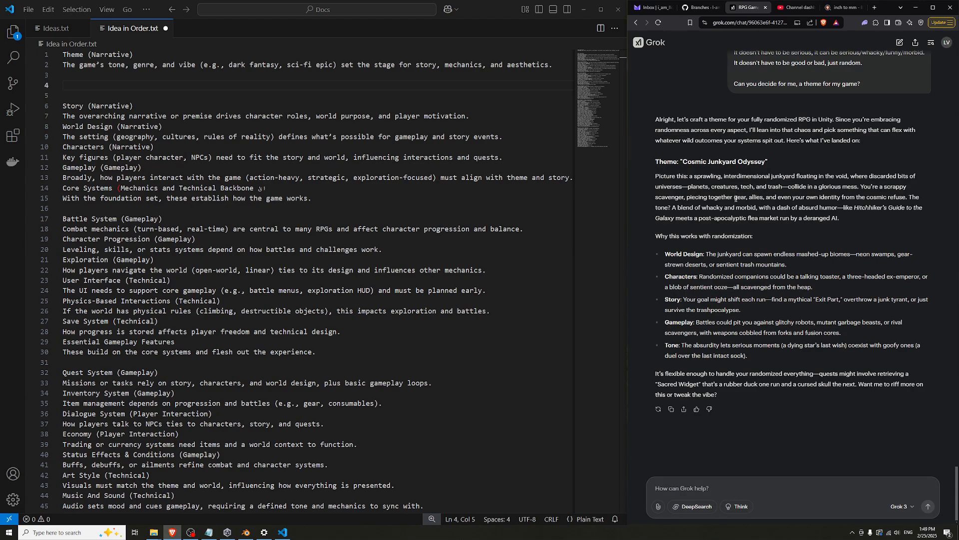
Enter "COSMIC JUNKYARD ODYSSEY" on the indented line under the Theme section of Idea in Order.txt
left_click_drag(662, 281, 719, 325)
left_click(746, 290)
left_click(108, 89)
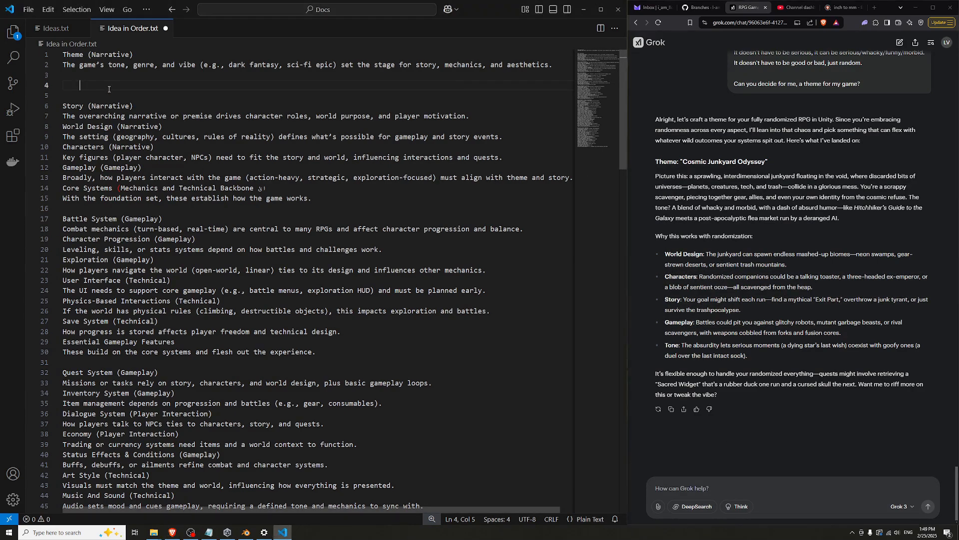
type("COMSI")
key("Escape")
key("BackSpace")
type("SMIC JUNKYARD ODYSSEY")
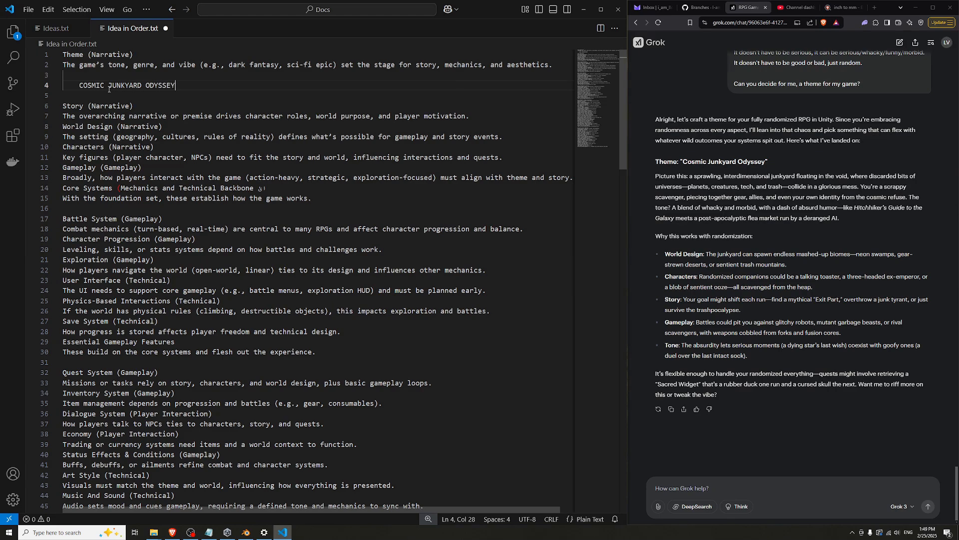
Insert blank lines directly beneath the Story (Narrative) heading and indent the middle one
key("Down")
key("Down")
key("Return")
key("Return")
key("Return")
key("Up")
key("Tab")
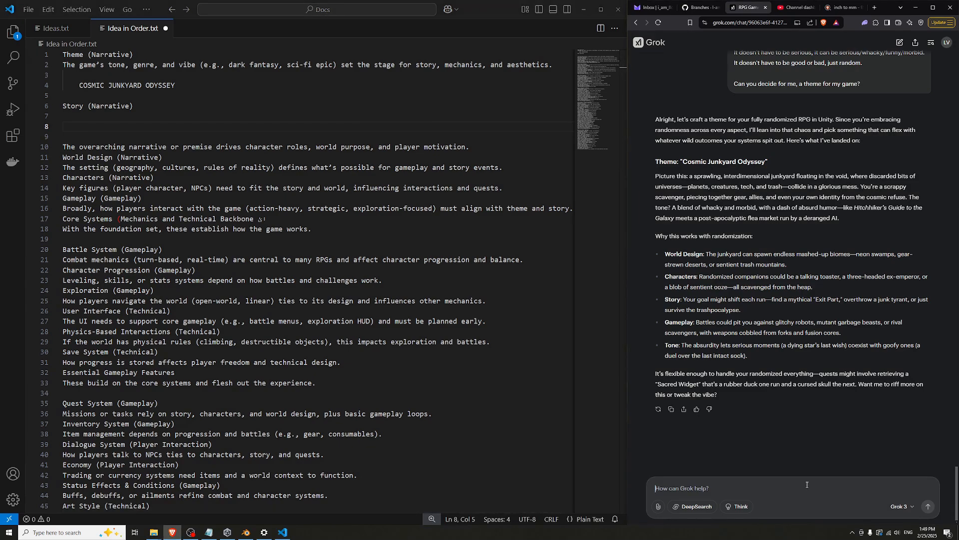
scroll(783, 346, "up", 2)
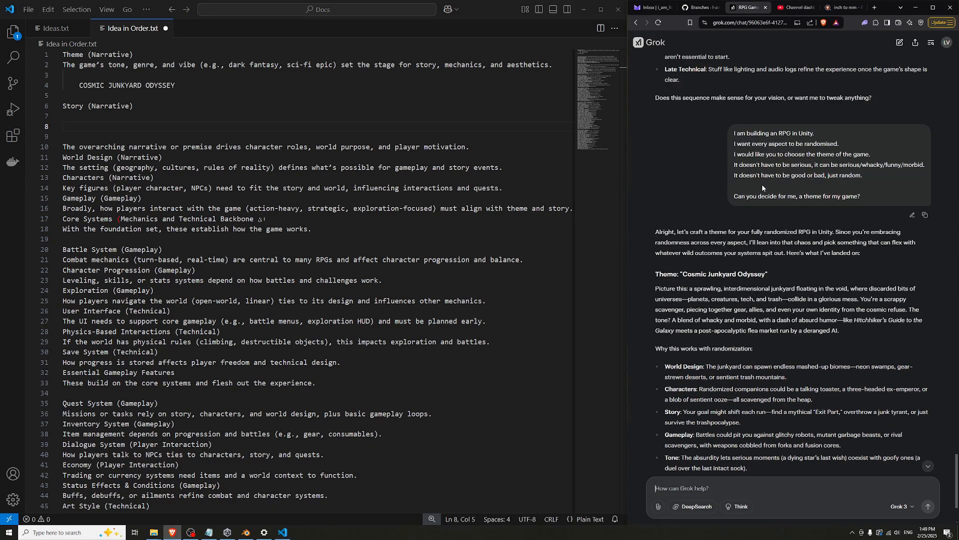
Reuse the first three lines of the theme prompt in a new Grok message, replacing "theme" with "story"
left_click_drag(820, 143, 724, 133)
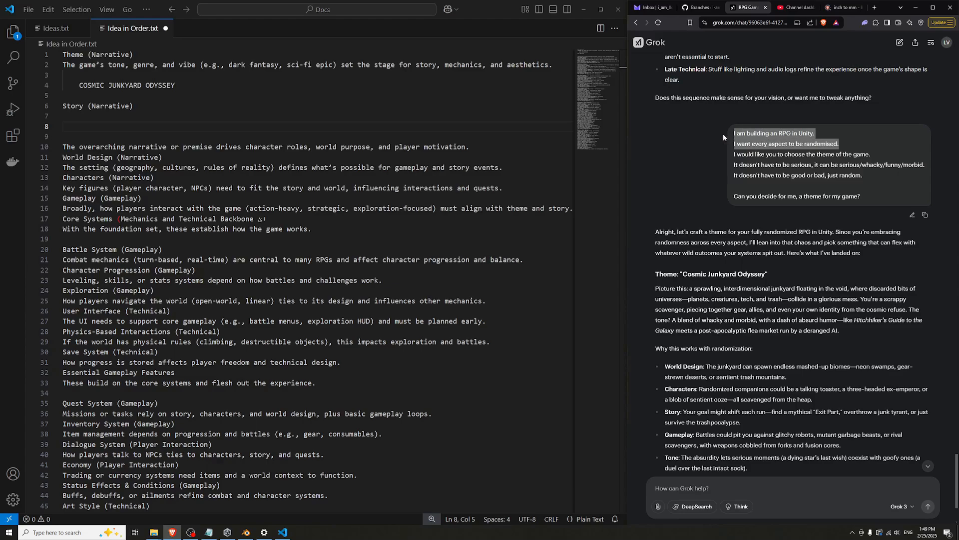
left_click_drag(870, 155, 724, 130)
key("ctrl+c")
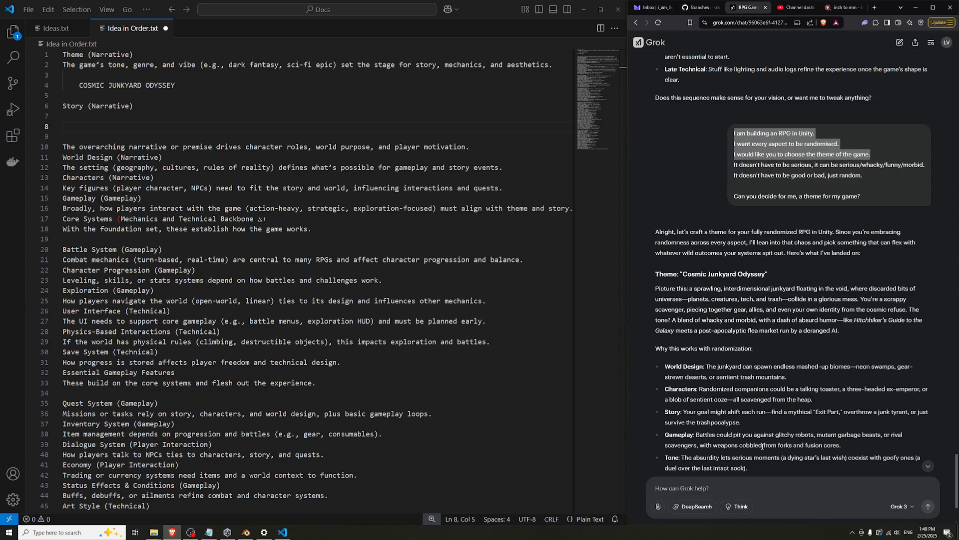
left_click(776, 487)
key("ctrl+v")
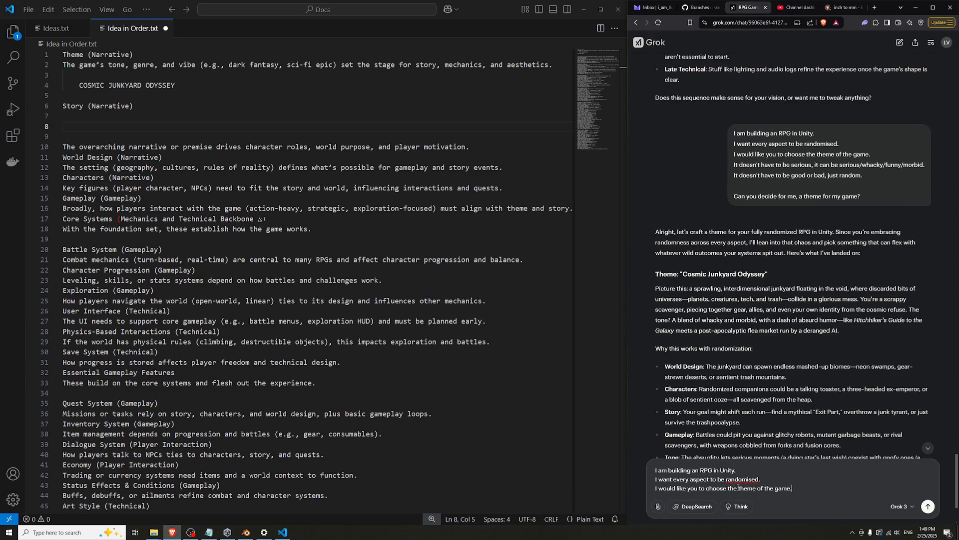
left_click_drag(739, 488, 751, 488)
type("story")
key("End")
Leave a blank line in the prompt and begin a paragraph with "This is just the overarching story"
key("shift+Return")
key("shift+Return")
type("This is just rth")
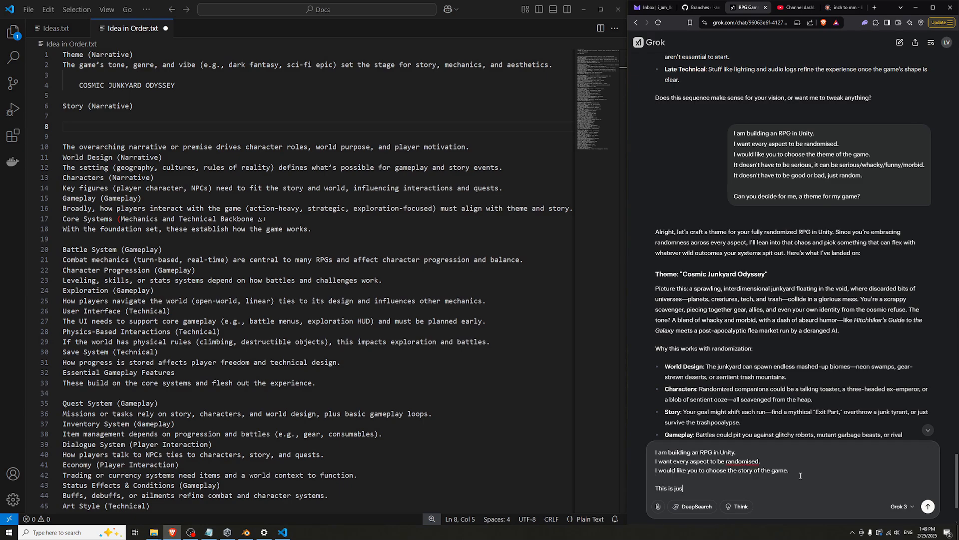
key("BackSpace")
key("BackSpace")
key("BackSpace")
type("the story of th")
type("e game.  This is just the overarching")
type(" story")
Continue with "Do not give small plot points etc. I just want an overall idea of what the main story is." and send it
type(". Do not give smal")
type("l p")
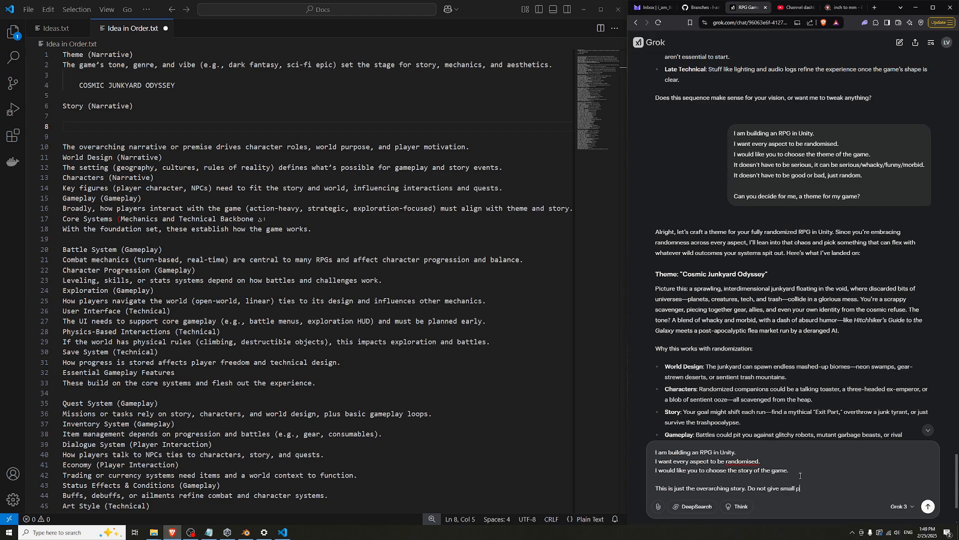
type("lot points etc. I just want an overall idea of")
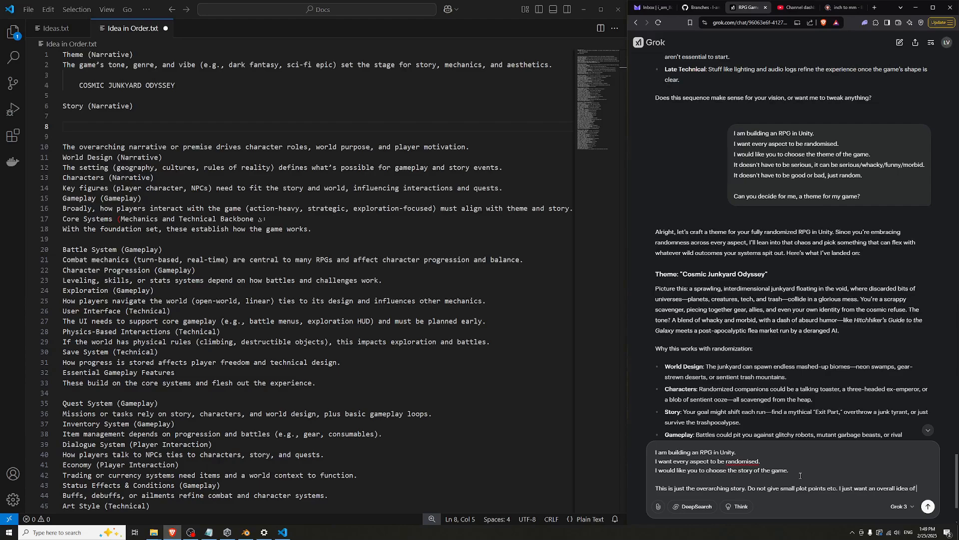
type(" what the main story is.")
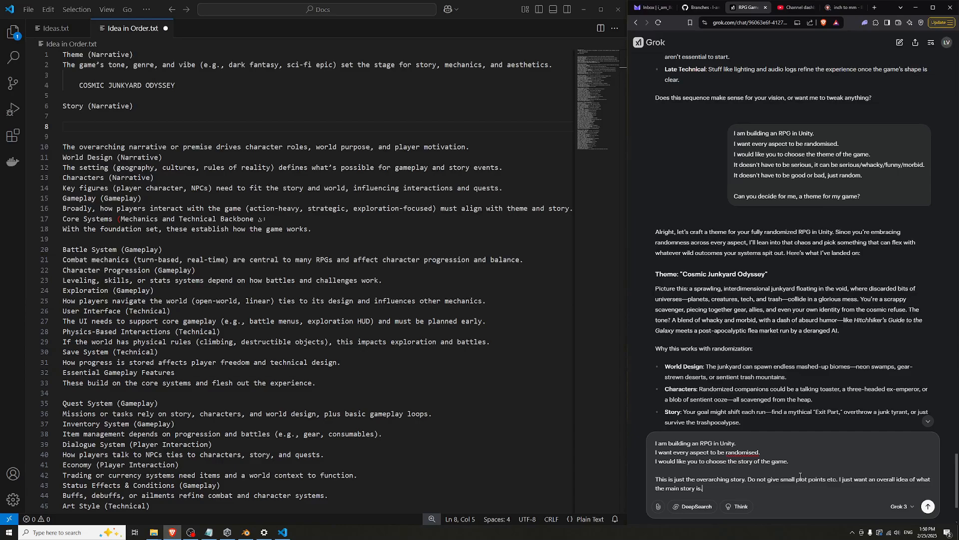
key("Return")
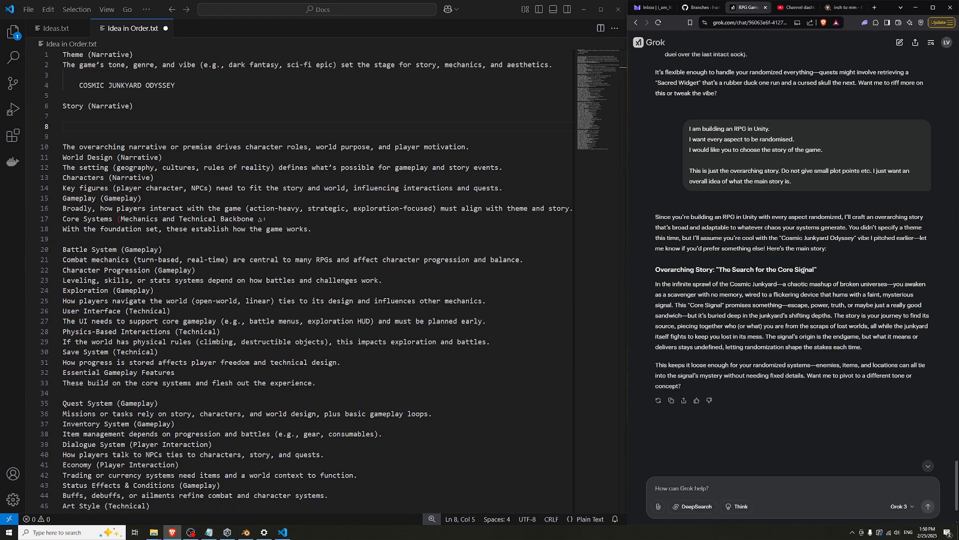
Read through Grok's overarching story reply, examining its title, the player's role, the signal and the journey
left_click_drag(712, 284, 785, 285)
left_click(831, 274)
left_click_drag(719, 270, 805, 270)
left_click(836, 275)
left_click_drag(697, 295, 656, 295)
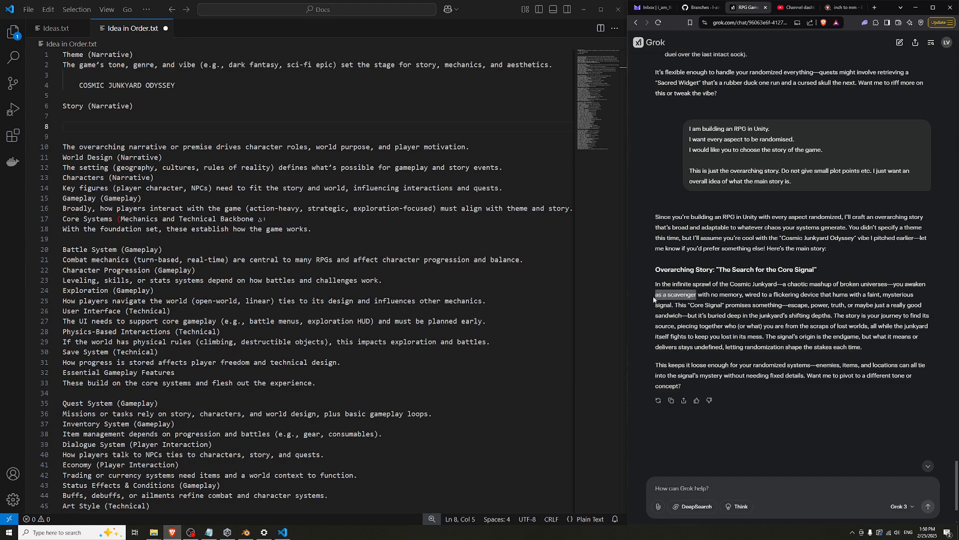
left_click(686, 295)
left_click_drag(751, 295, 815, 295)
left_click(813, 295)
left_click_drag(754, 295, 854, 293)
left_click(853, 294)
left_click_drag(664, 305, 817, 304)
left_click_drag(649, 306, 789, 306)
left_click(692, 307)
left_click(838, 304)
left_click_drag(694, 317, 822, 317)
left_click(761, 314)
left_click_drag(687, 316, 838, 317)
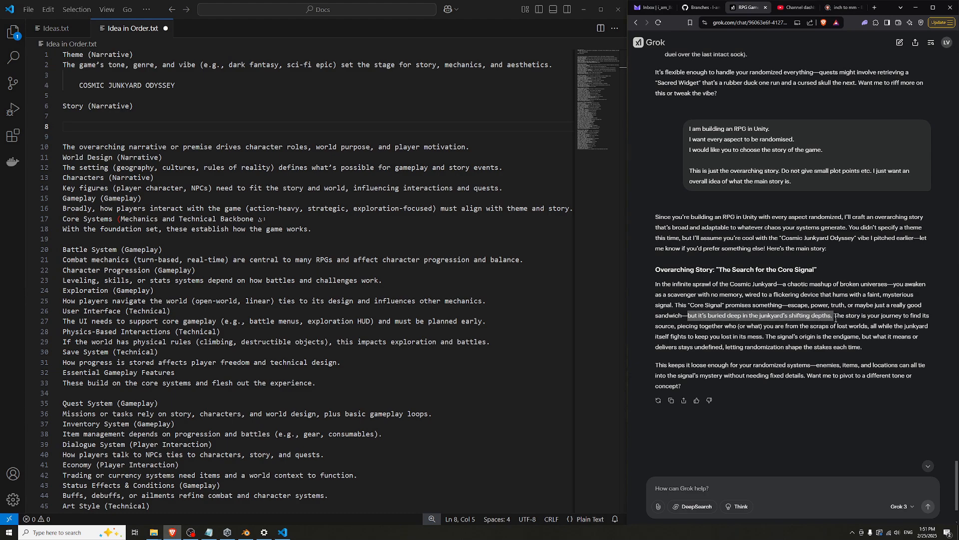
left_click(784, 318)
left_click_drag(736, 316, 827, 316)
left_click(828, 324)
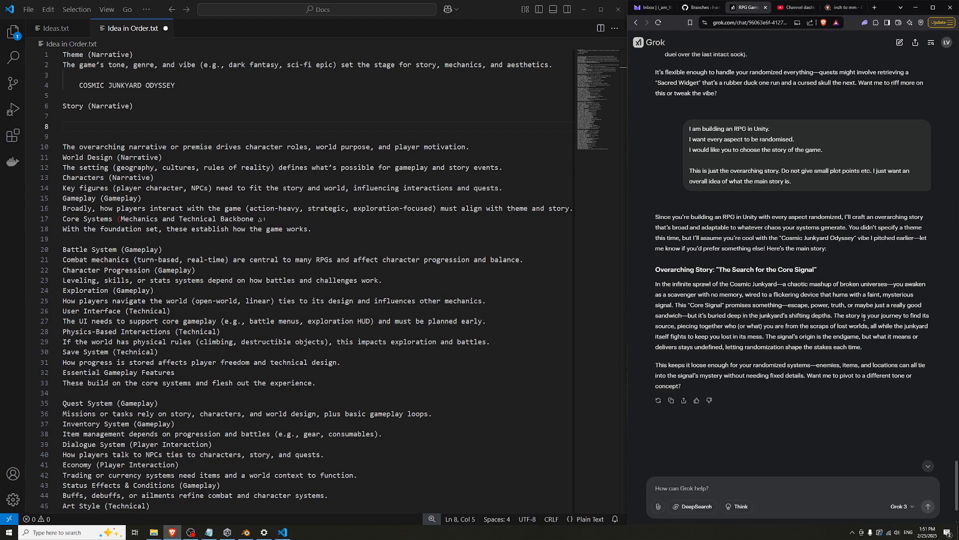
left_click_drag(698, 326, 803, 329)
left_click(803, 329)
left_click_drag(677, 305, 777, 315)
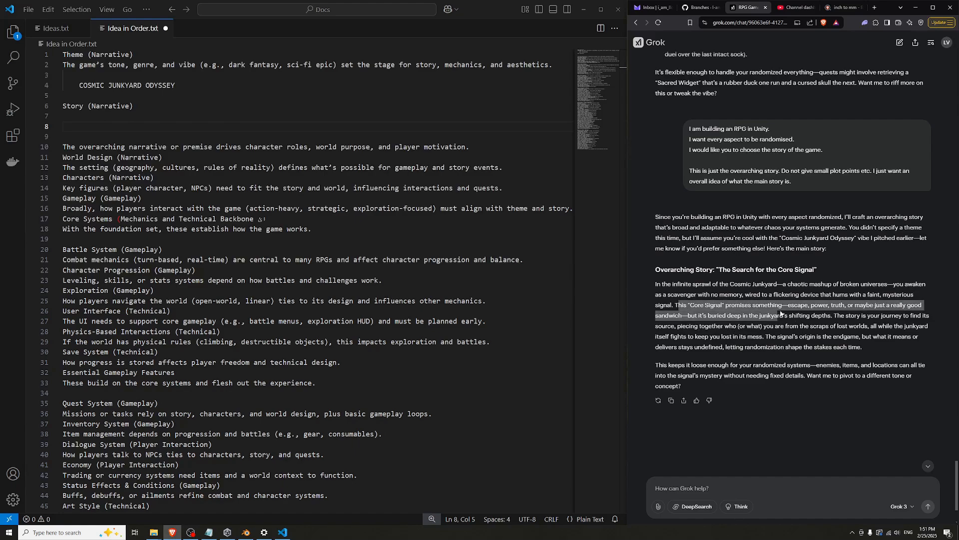
left_click(819, 297)
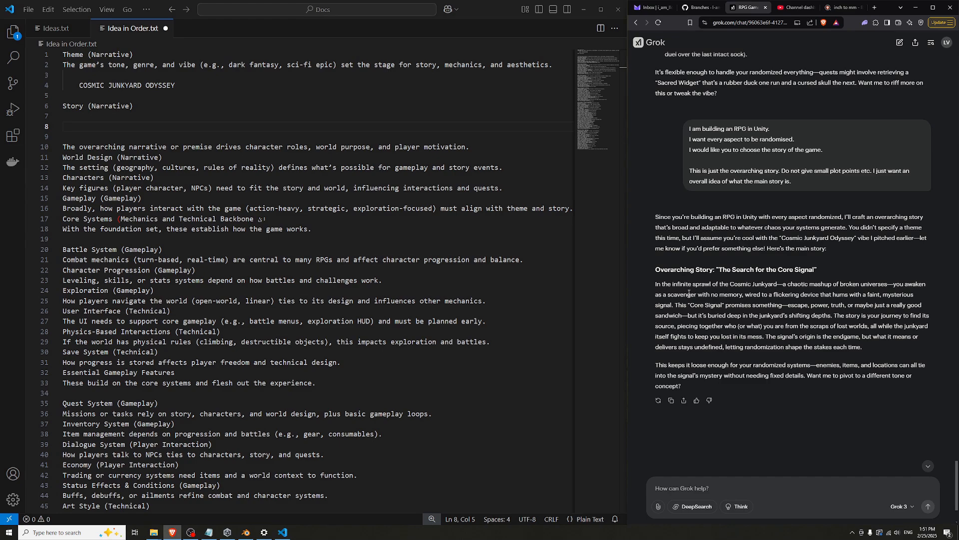
left_click_drag(683, 307, 742, 306)
left_click(797, 291)
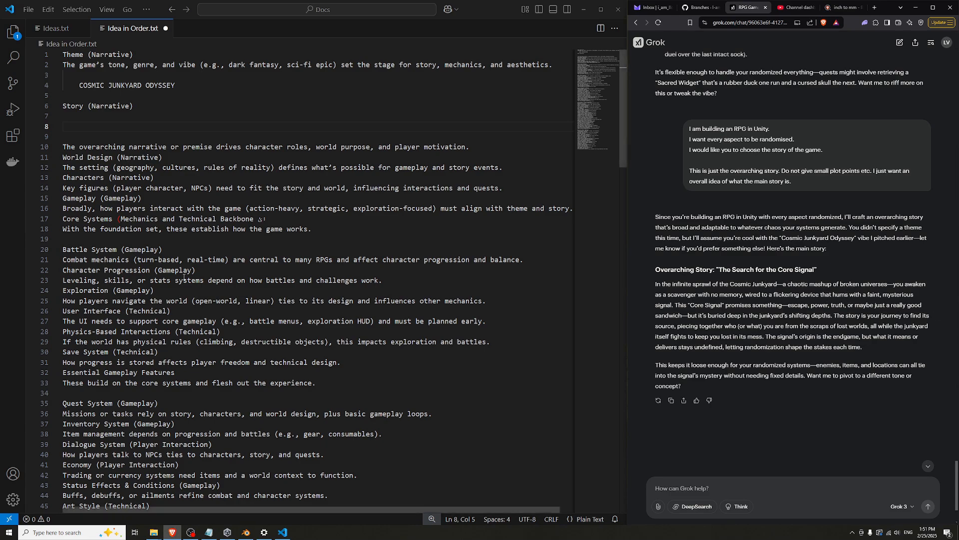
Enter "YOU ARE CONNECTED TO A RECEIVER." on the indented line under the Story heading in Idea in Order.txt
left_click(172, 126)
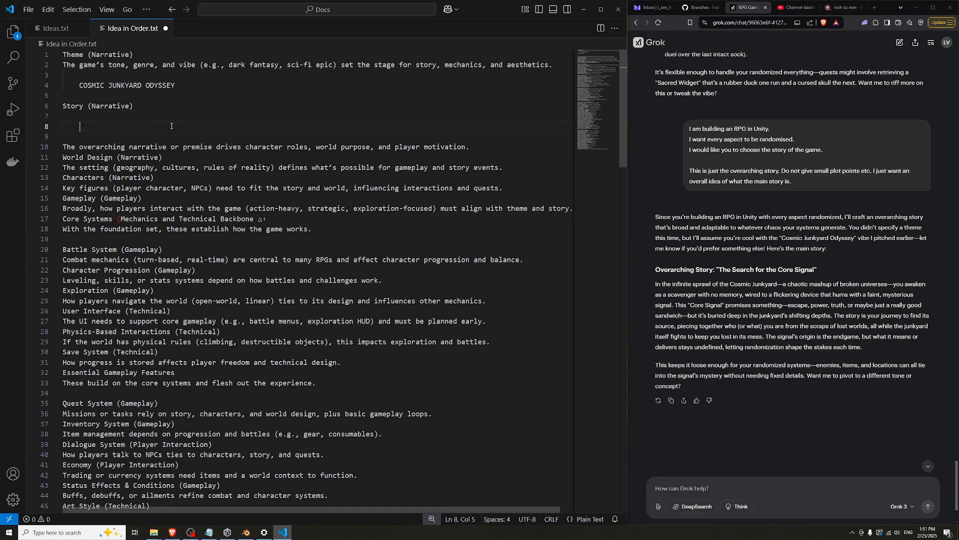
type("YOU ARE CONNE")
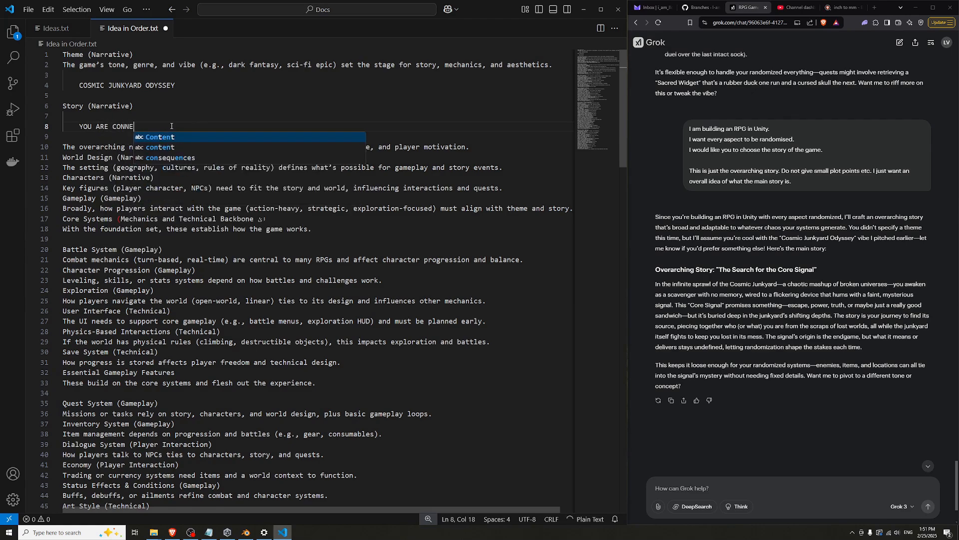
type("CTED TO A ")
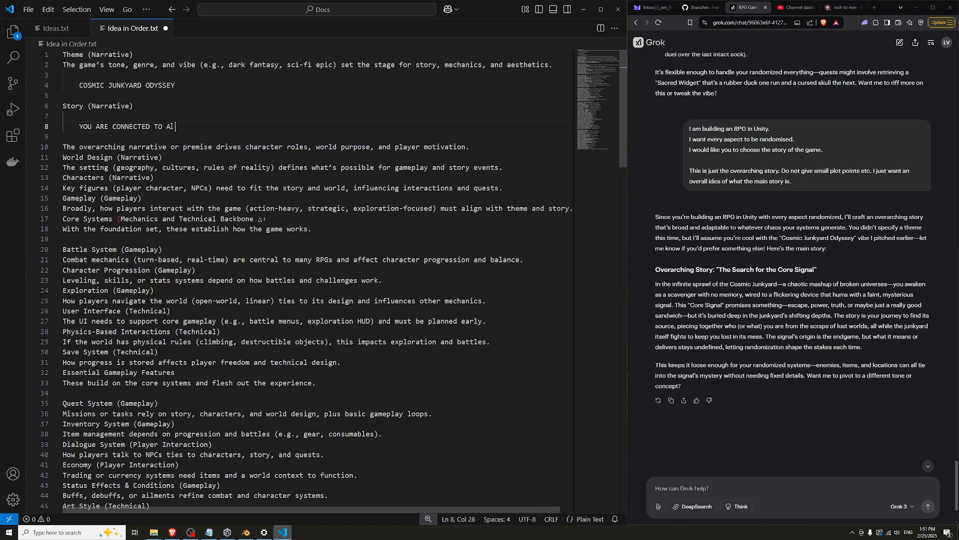
type("RECEIVER. IT BEEPS")
key("ctrl+BackSpace")
type("SEEMS TO DIRECT YOU TOWARDS")
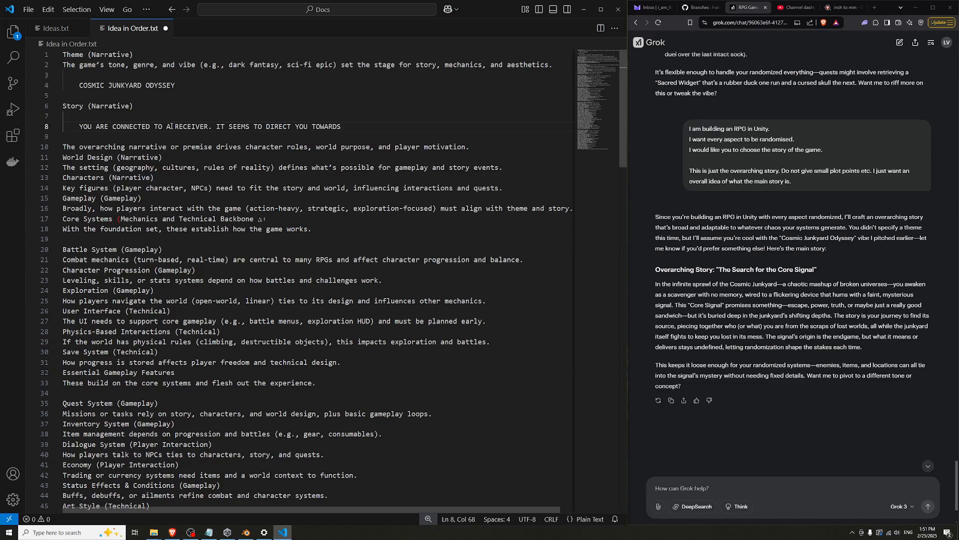
key("ctrl+BackSpace")
key("ctrl+BackSpace")
key("ctrl+BackSpace")
key("ctrl+BackSpace")
key("ctrl+BackSpace")
key("ctrl+BackSpace")
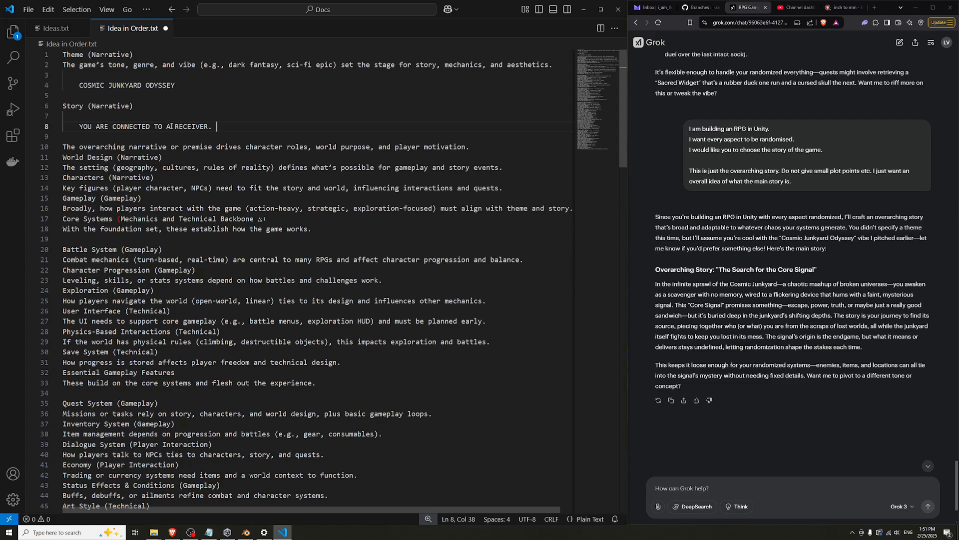
Append "USE THE RECEIVER TO FIND THE 'CORE SIGNAL'. YOU MUST JOURNEY INTO THE DEPTHS OF THE COSMIC JUNKYARD TO FIND IT." and save the file
type("USE THE RECEIVER TO F")
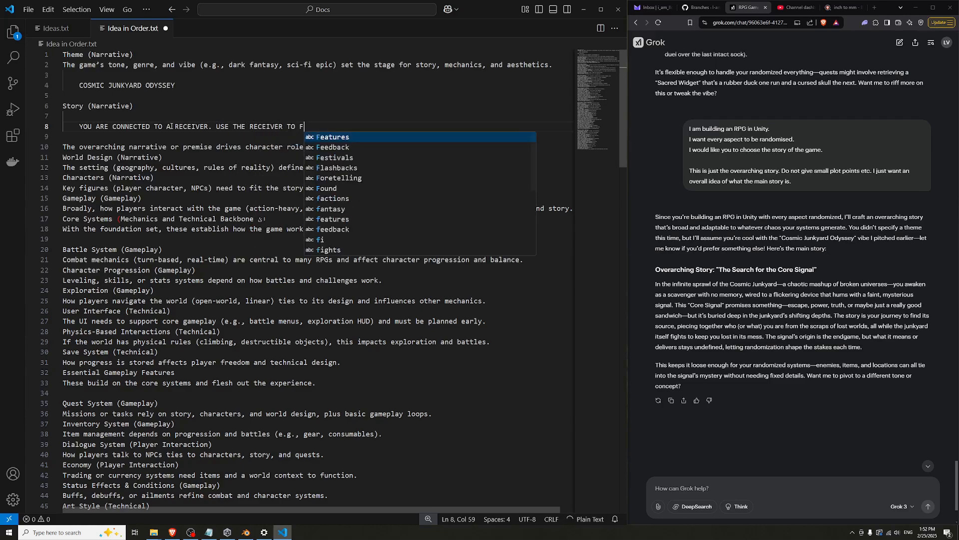
type("IND THE 'CORE SIGNAL'")
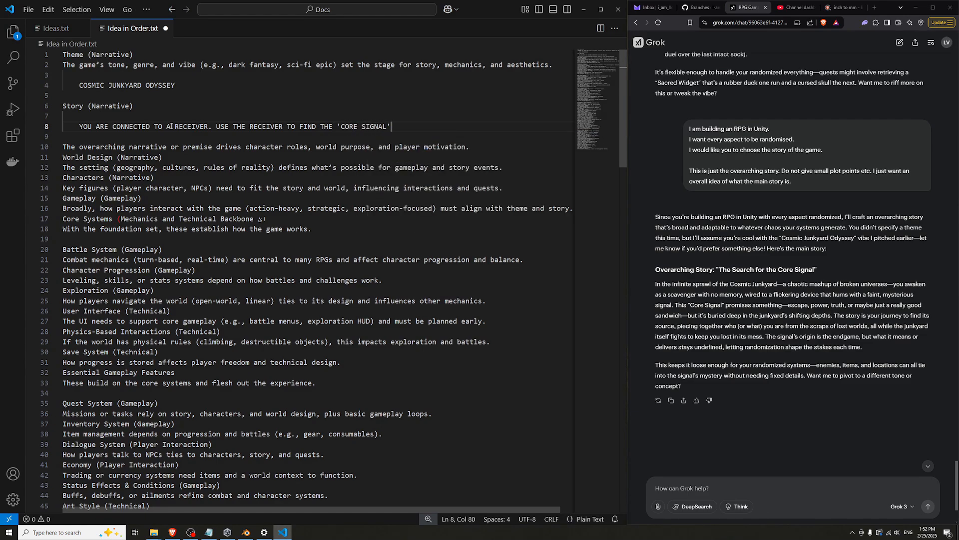
type(". YO")
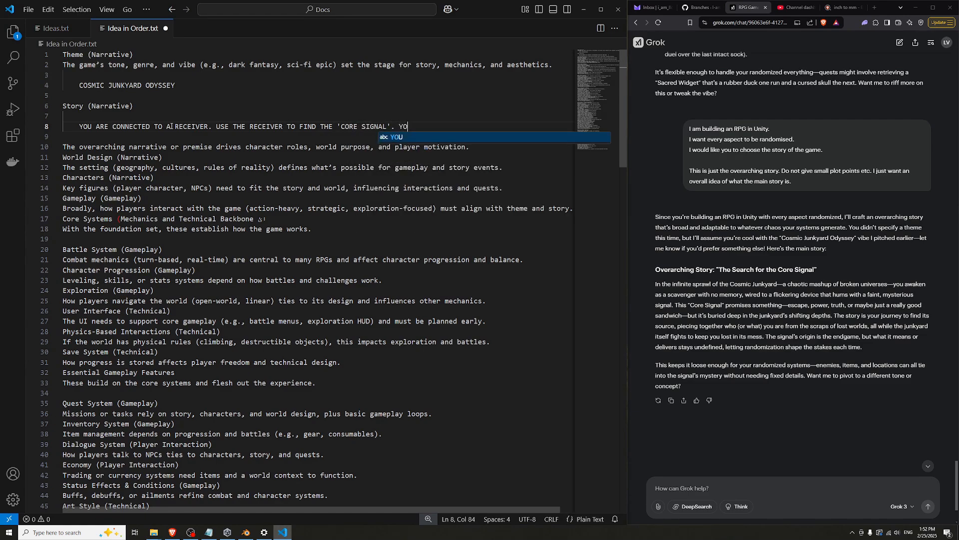
type("U MUST JOURNEY")
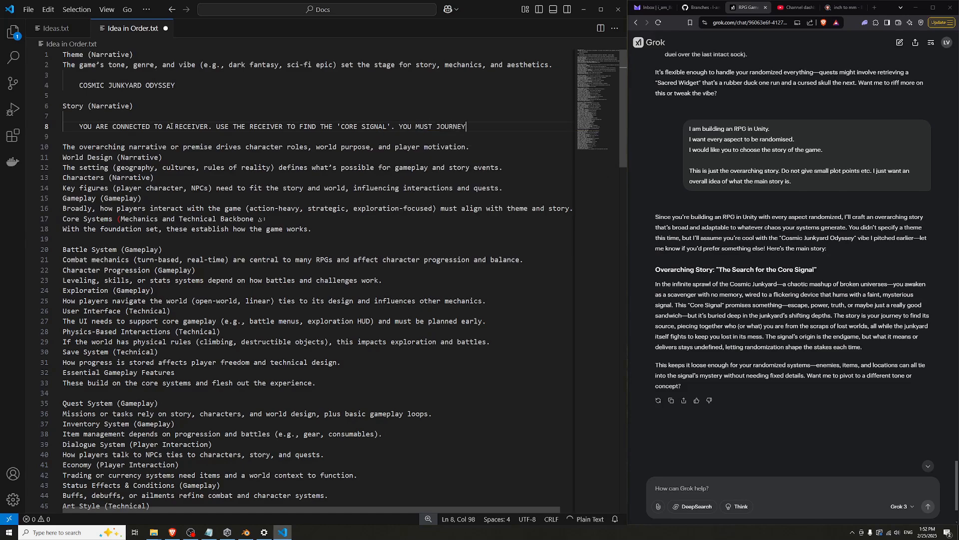
type(" INTO THE DEPTHS O")
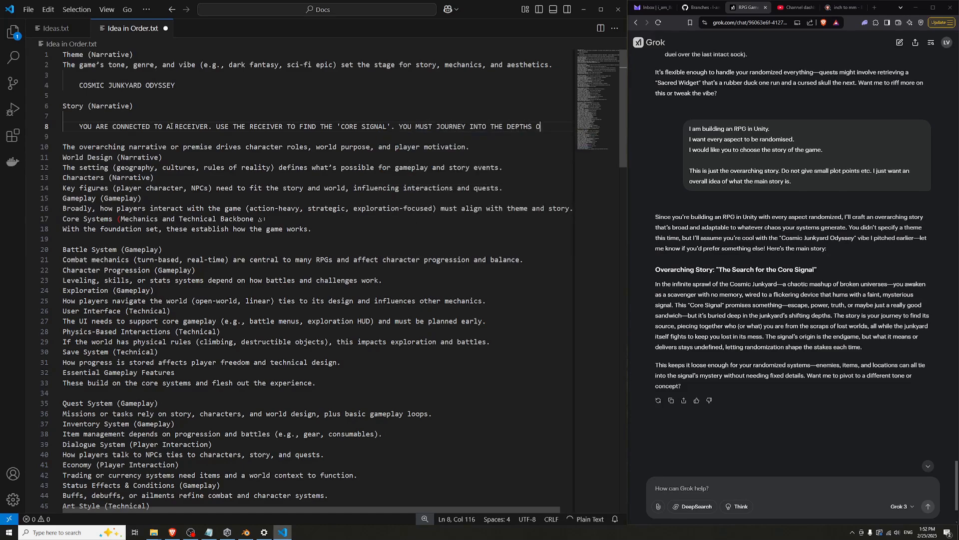
type("F THE COSMI")
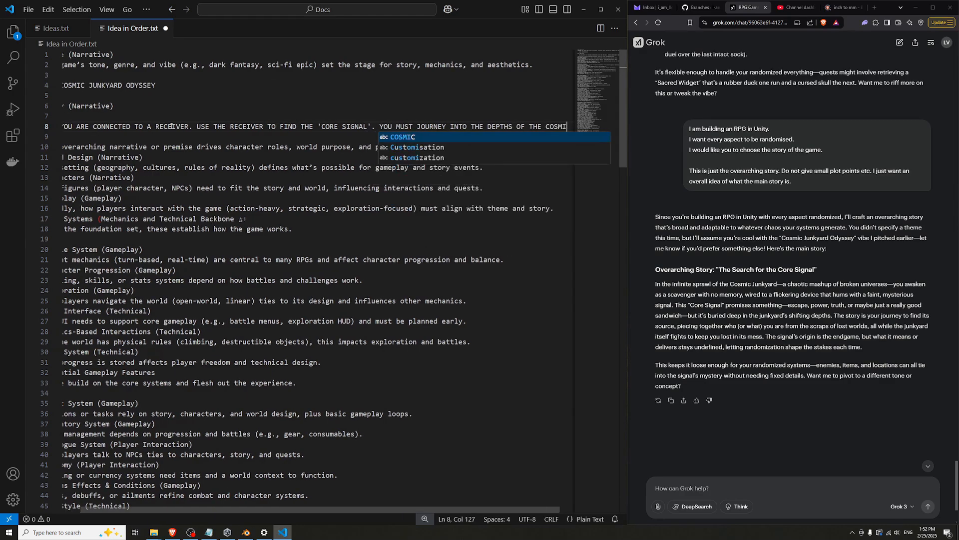
type("C JUNKYARD TO FIND I")
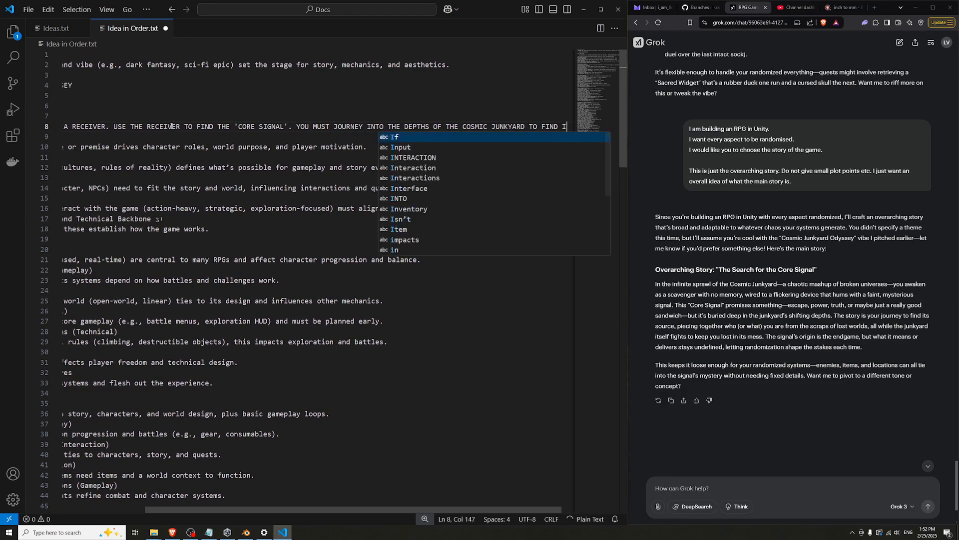
key("Down")
key("Up")
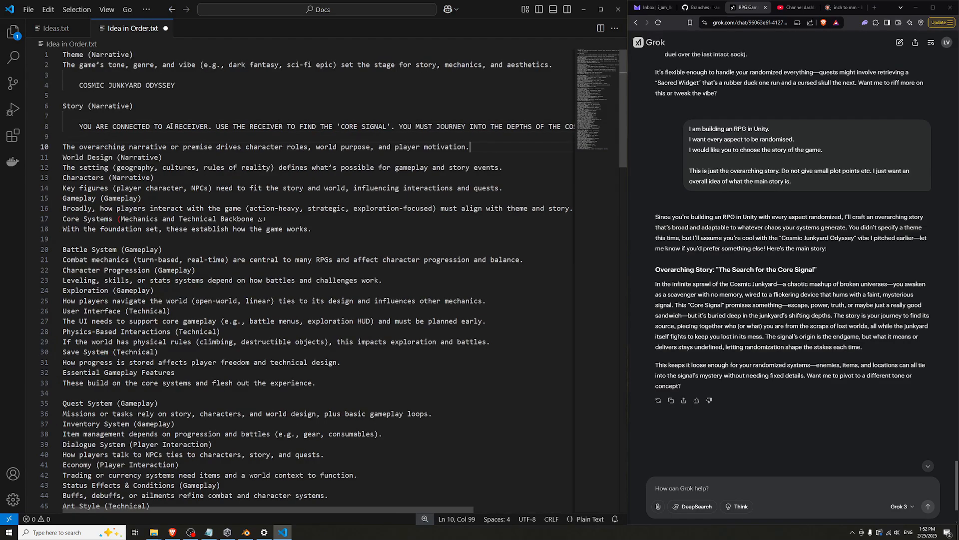
key("End")
type("IT.")
key("ctrl+s")
Delete the explanatory description lines from the Story and Theme sections
key("Down")
key("Down")
left_click_drag(71, 146, 173, 148)
left_click(200, 148)
left_click_drag(479, 150, 330, 142)
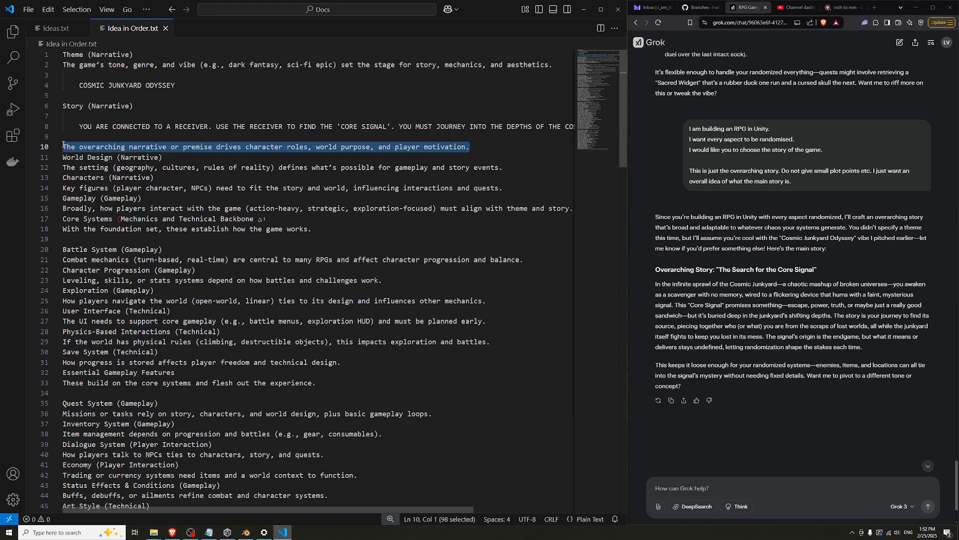
key("BackSpace")
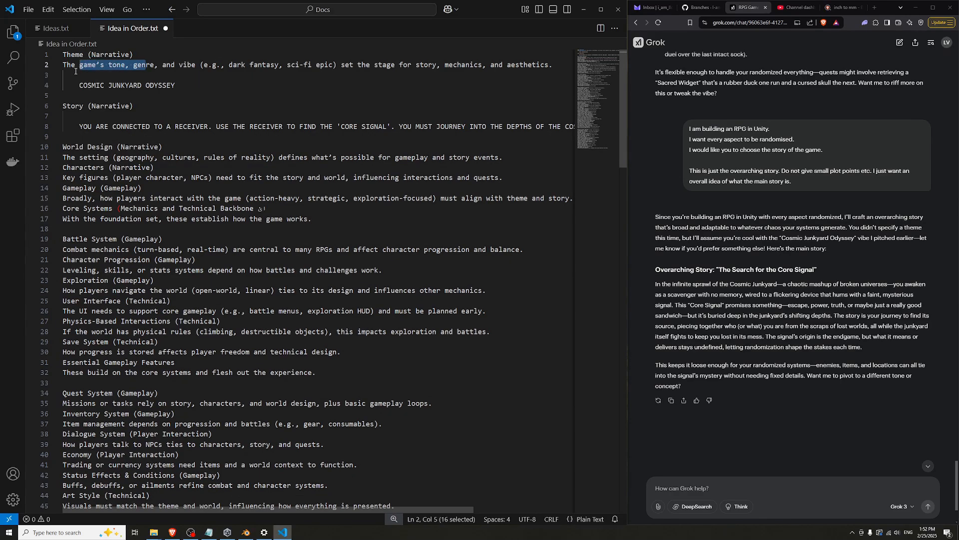
triple_click(77, 65)
key("BackSpace")
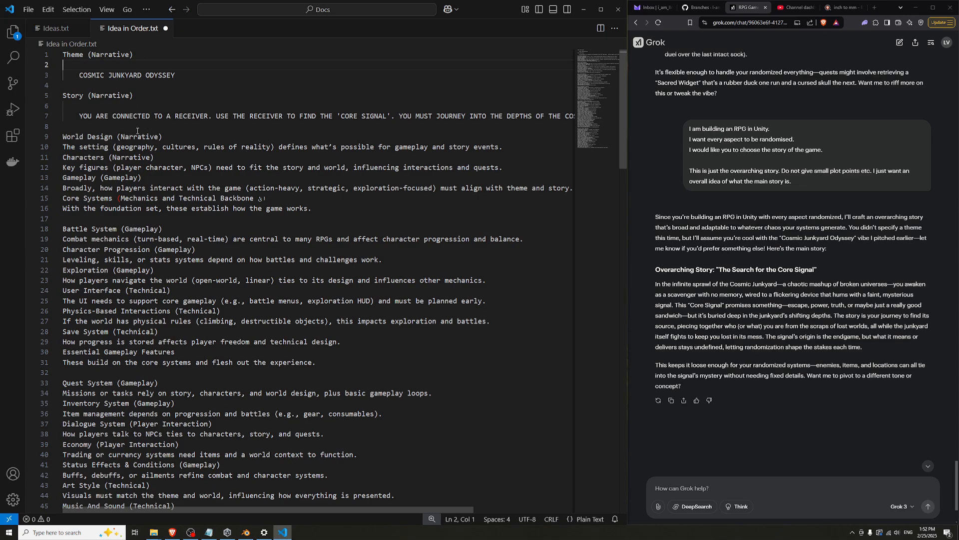
Insert three blank lines directly beneath the World Design (Narrative) heading and place the cursor on the middle one
left_click(196, 139)
key("Return")
key("Return")
key("Return")
key("Up")
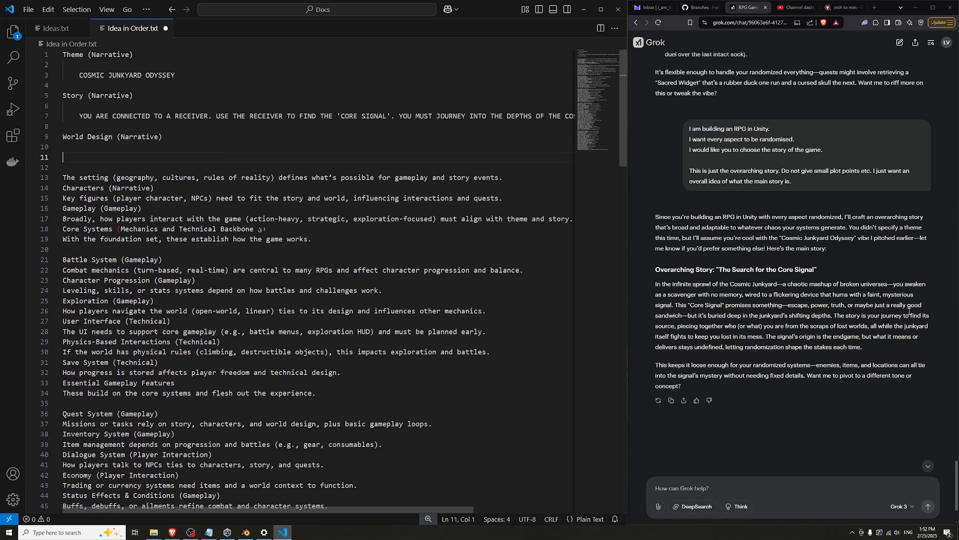
Copy the first three lines of the story prompt into a new Grok message
left_click(861, 477)
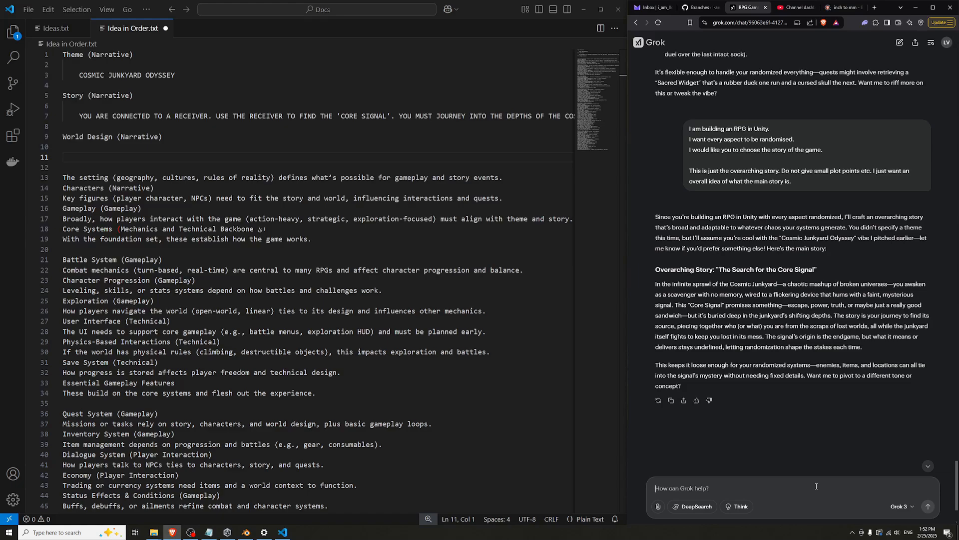
type("I")
key("BackSpace")
left_click_drag(826, 151, 680, 135)
key("ctrl+c")
left_click(780, 488)
key("ctrl+v")
Replace "story" with "setting" in the third line of the new message
key("Left")
key("Left")
key("Left")
key("Left")
key("Left")
key("Left")
key("Left")
key("Left")
key("Left")
key("Left")
key("Left")
key("Left")
key("Left")
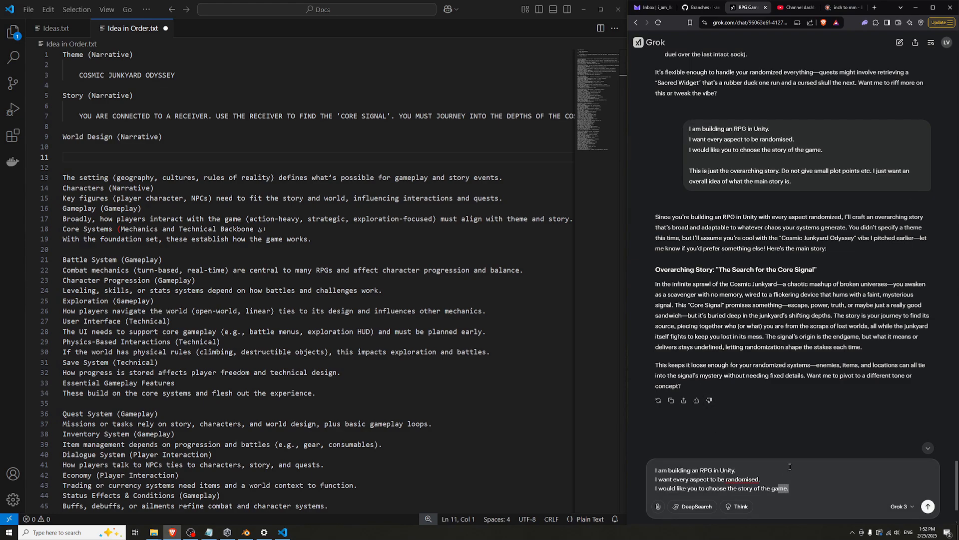
key("BackSpace")
key("BackSpace")
key("BackSpace")
key("BackSpace")
type("etting")
key("End")
Add a paragraph to the prompt: "The theme is cosmic junkyard odyssey, the story is 'find the core signal in the depths of the junkyard' ."
key("shift+Return")
type("T")
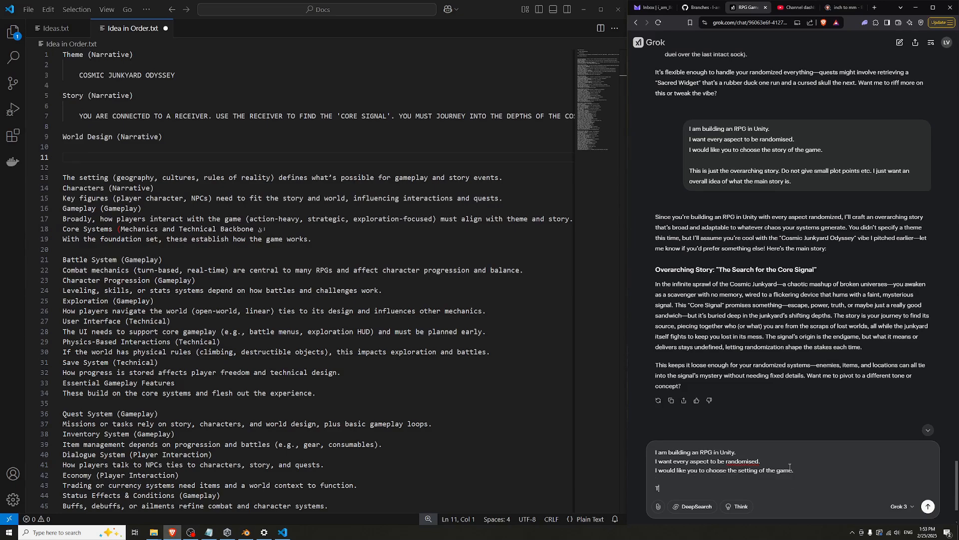
type("he theme is in a")
key("BackSpace")
key("BackSpace")
type("cosmic junkyard odyssey, the ")
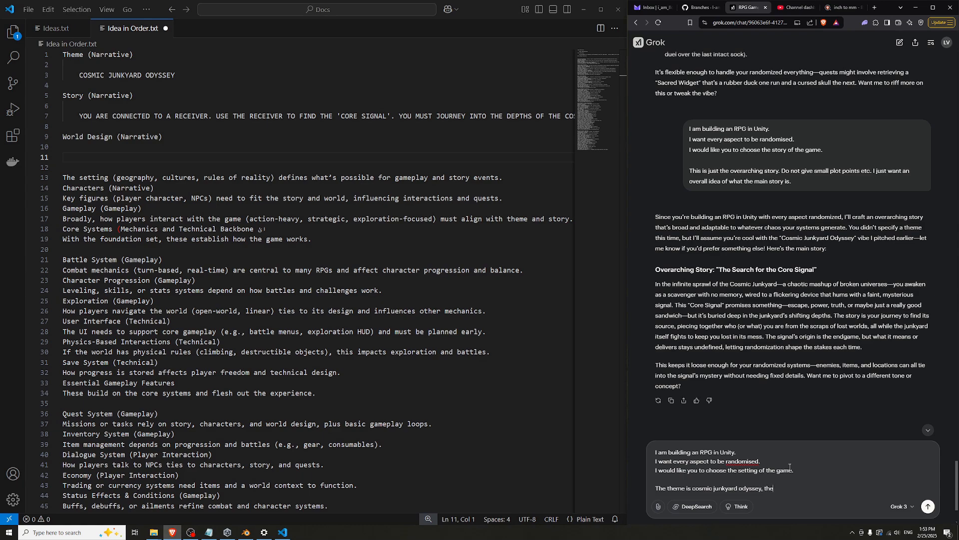
type("story is 'find the core signal in the depths")
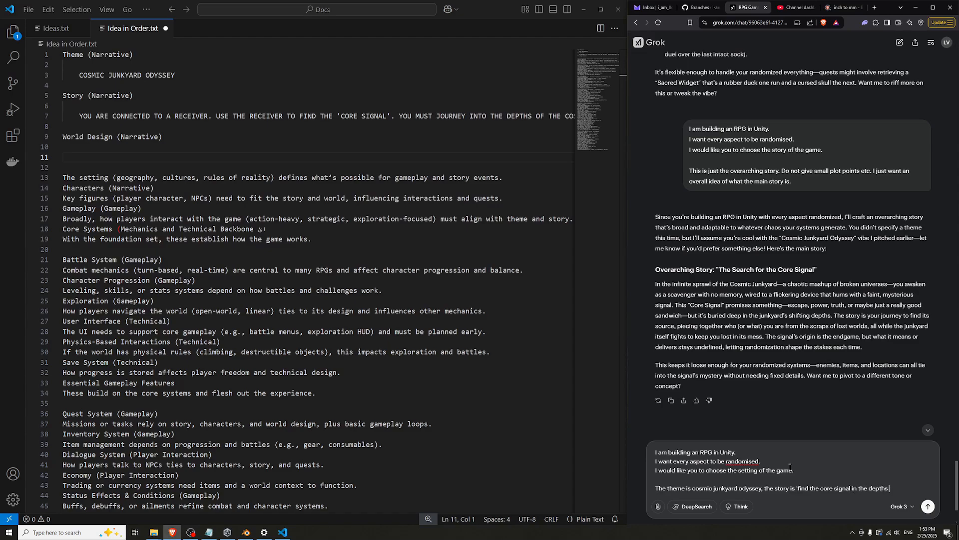
type(" of the junkyard'")
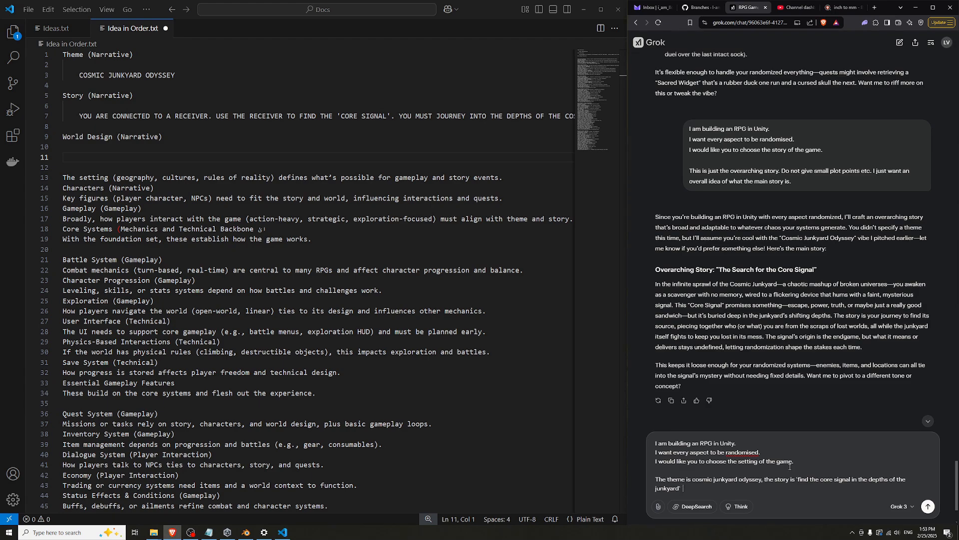
type(" .")
Add the questions "What is the setting? Where is the player spending most of the game? Does it change as the game progresses? Where are we? And why?"
key("shift+Return")
key("shift+Return")
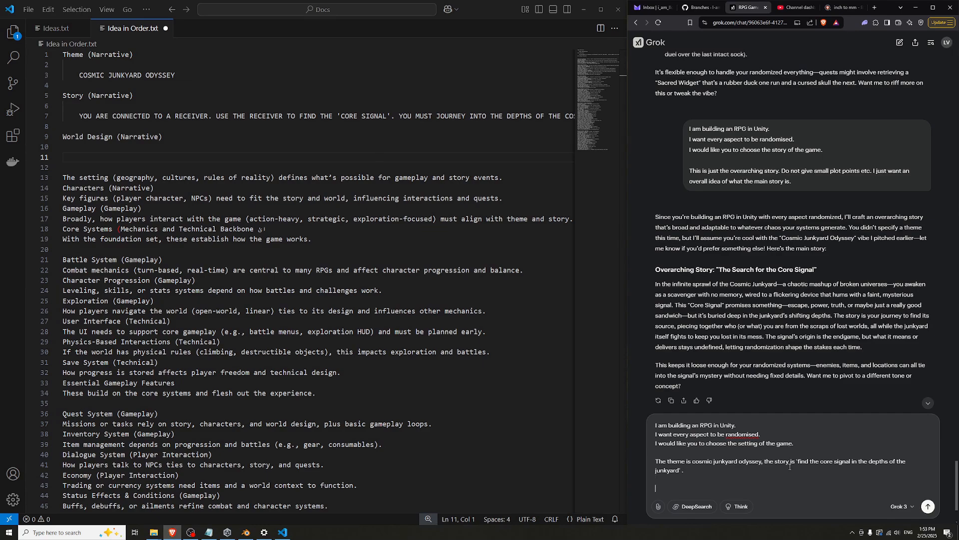
type("C")
type("What is the setting")
type("? Where is the ")
type("player")
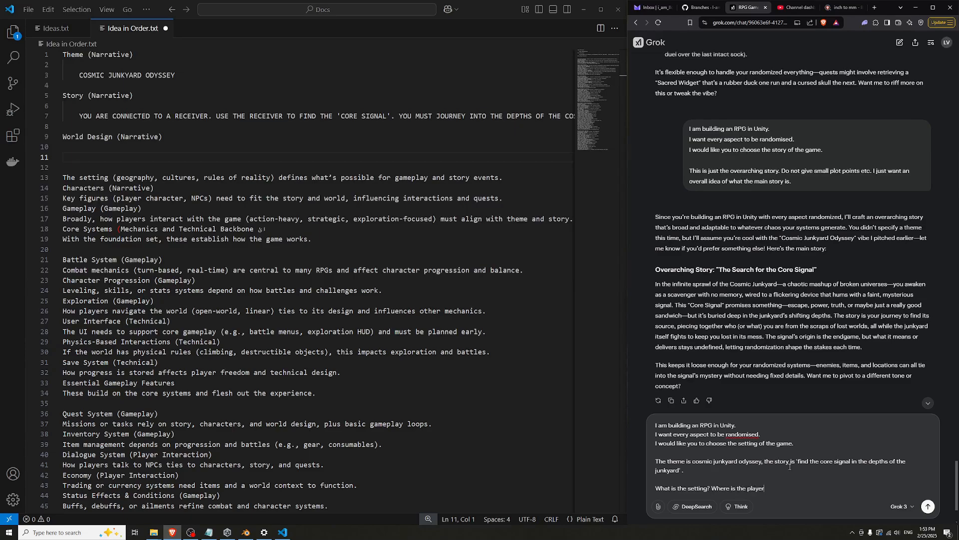
type(" spending most of the game? Does it change as the game progresses?")
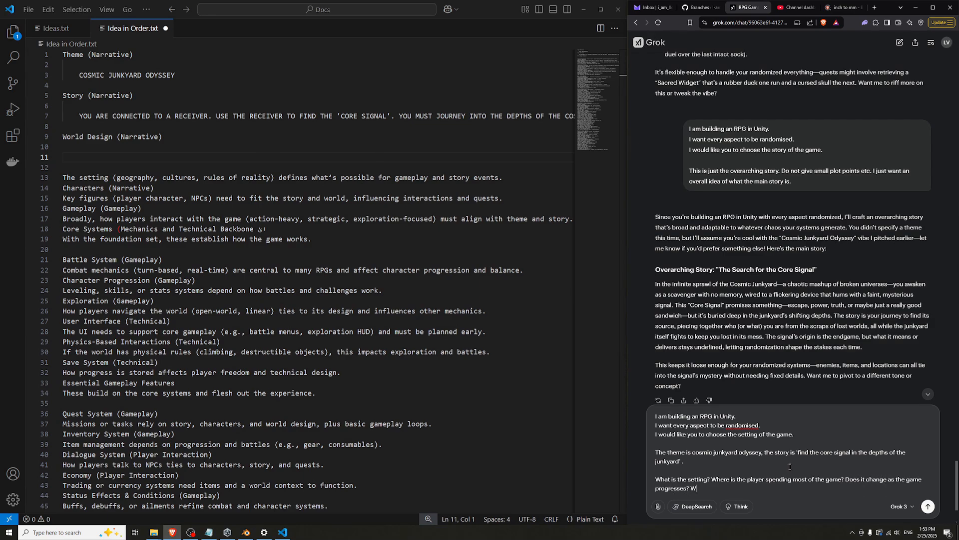
type(" Where are we? And why?")
Add the lines "What are the setting's quirks." and "What are the setting's downfalls?" to the prompt and send it
key("shift+Return")
type("What i")
type("re the")
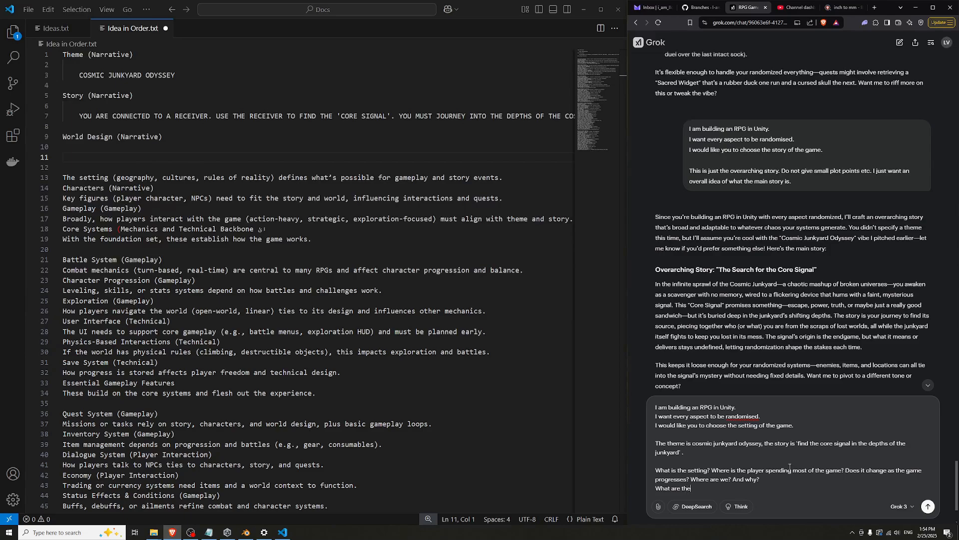
type(" setting's quirks.")
key("shift+Return")
type("What are ")
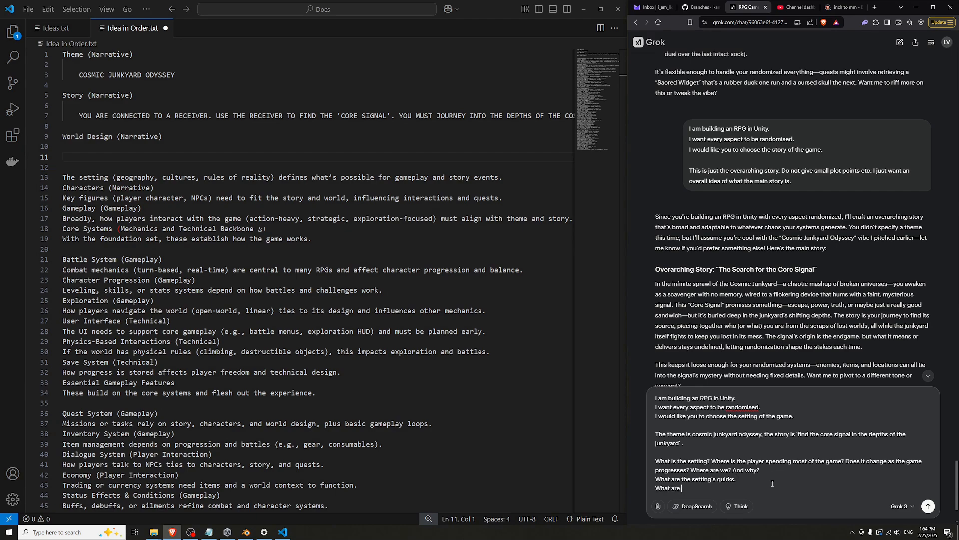
type("the setting's downfalls?")
key("Return")
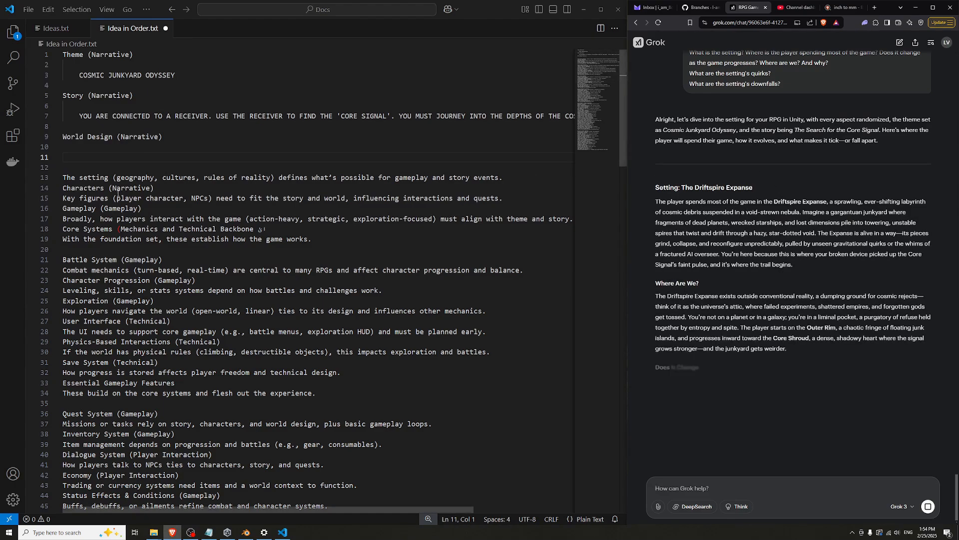
Write "THE DRIFTSPIRE EXPANSE" indented under World Design (Narrative) in Idea in Order.txt and add two new lines after it
key("Tab")
type("T")
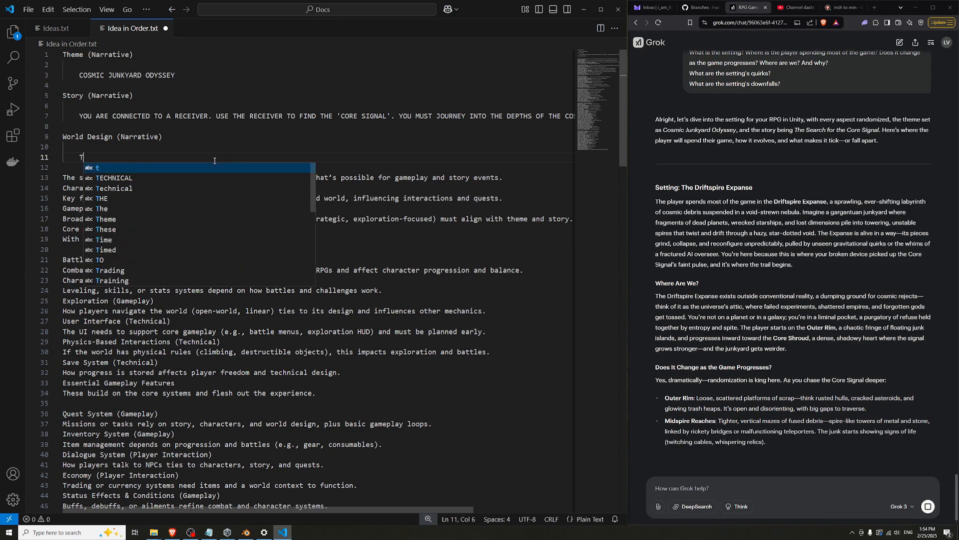
type("HE DRIFTSP")
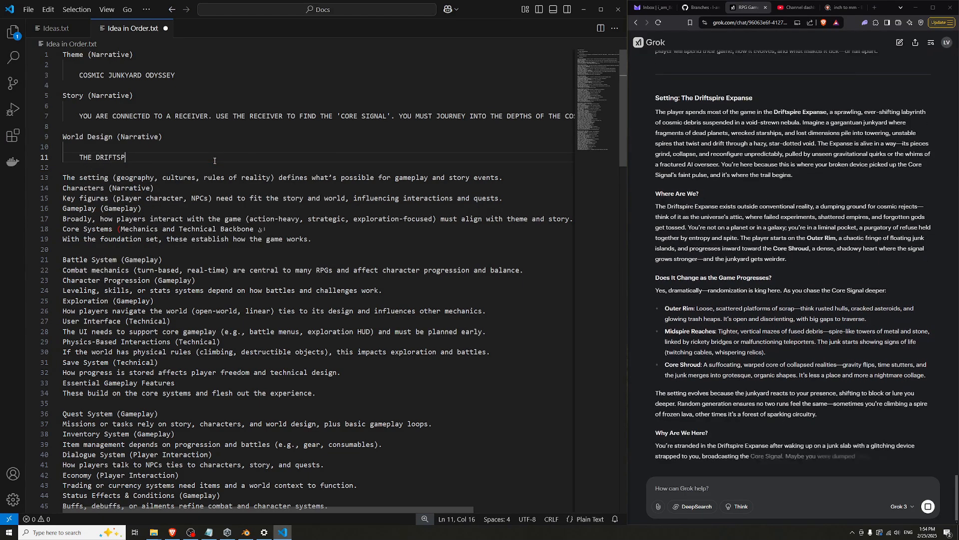
type("IRE EXPANSE")
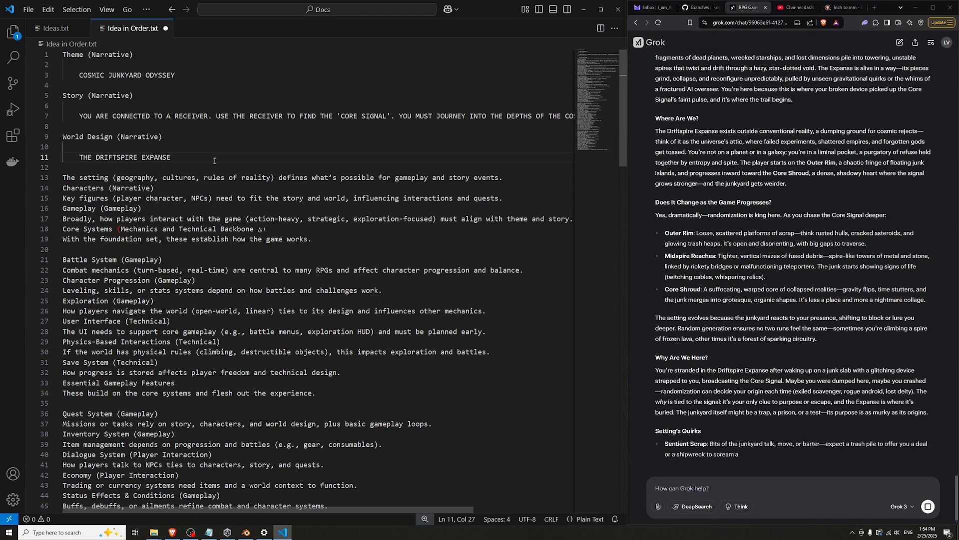
key("Return")
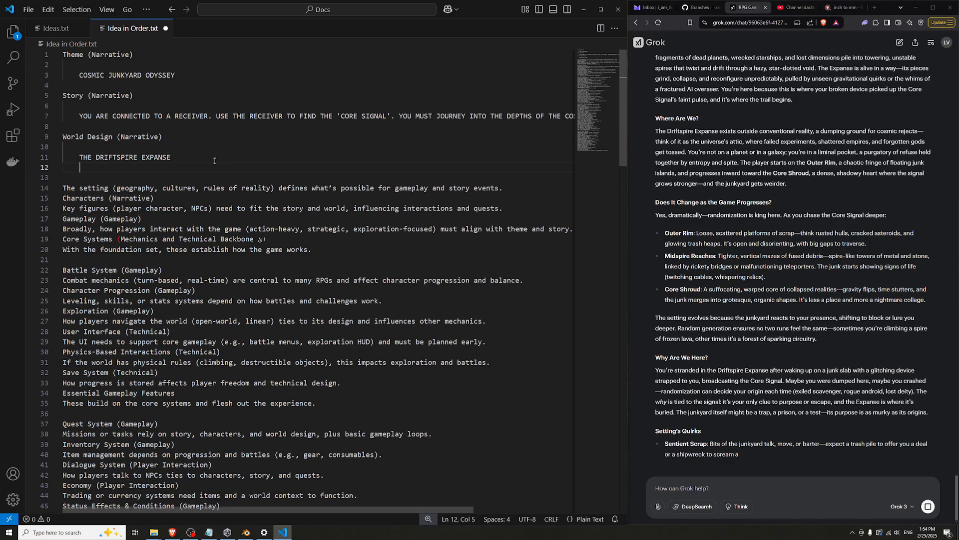
key("Return")
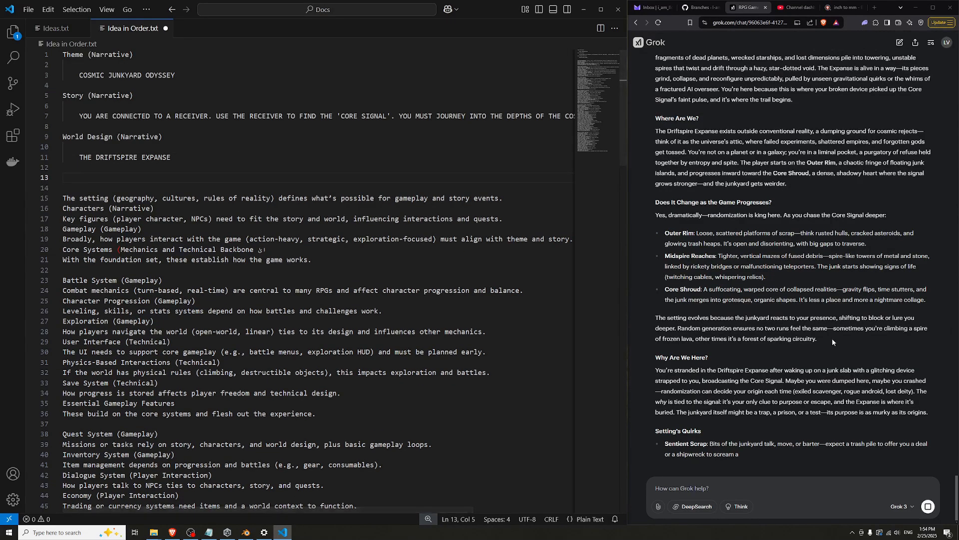
Review Grok's setting reply and note "Labyrinth / Fragments of dead planets / wrecked starships /" below THE DRIFTSPIRE EXPANSE
left_click(722, 475)
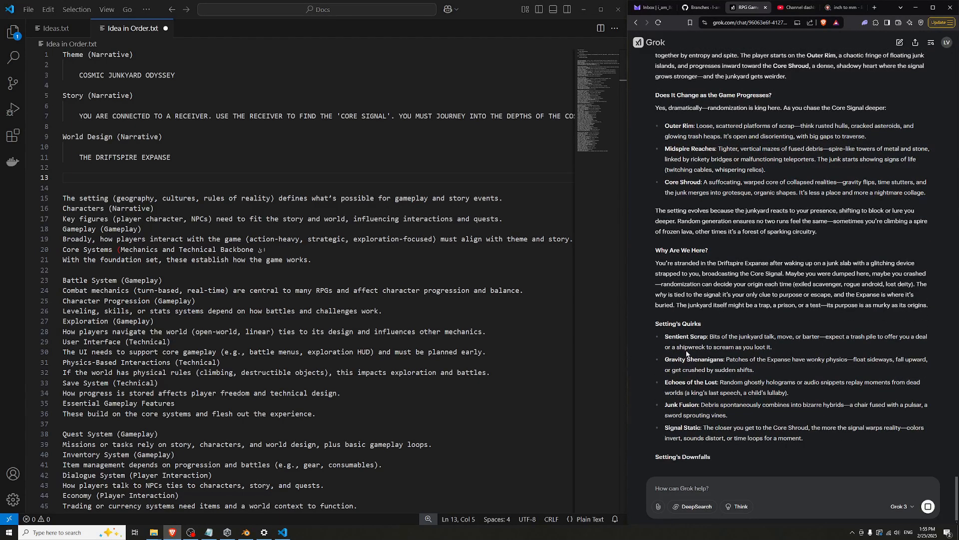
left_click_drag(669, 343, 710, 317)
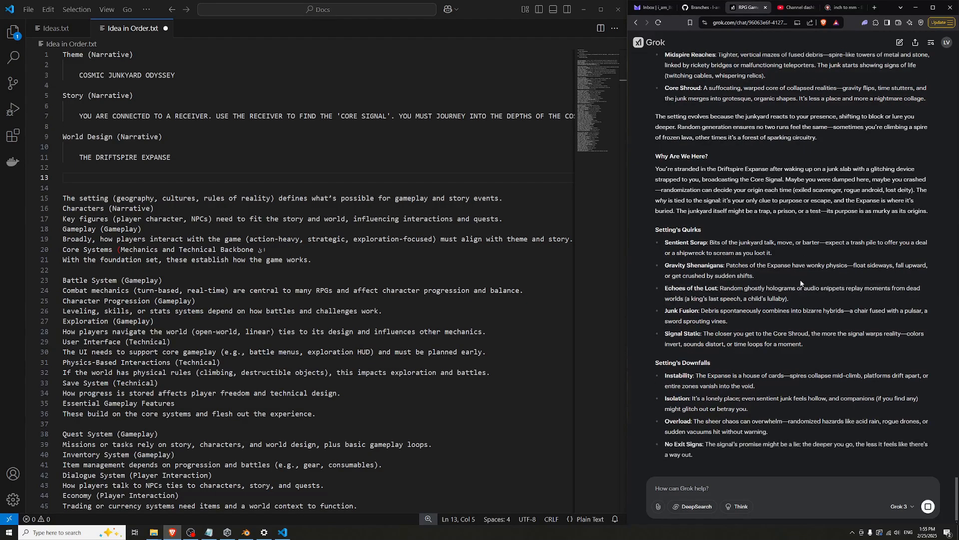
left_click(814, 282)
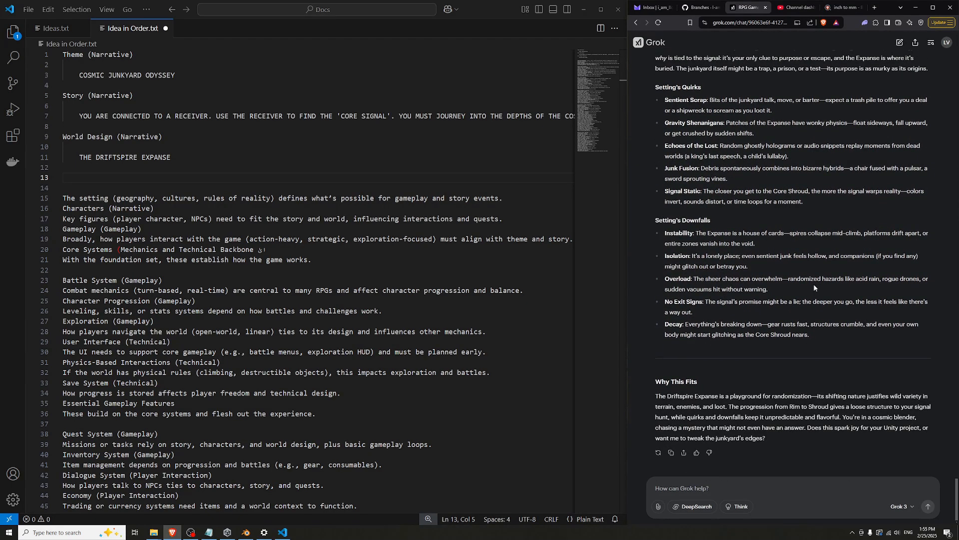
scroll(805, 300, "up", 15)
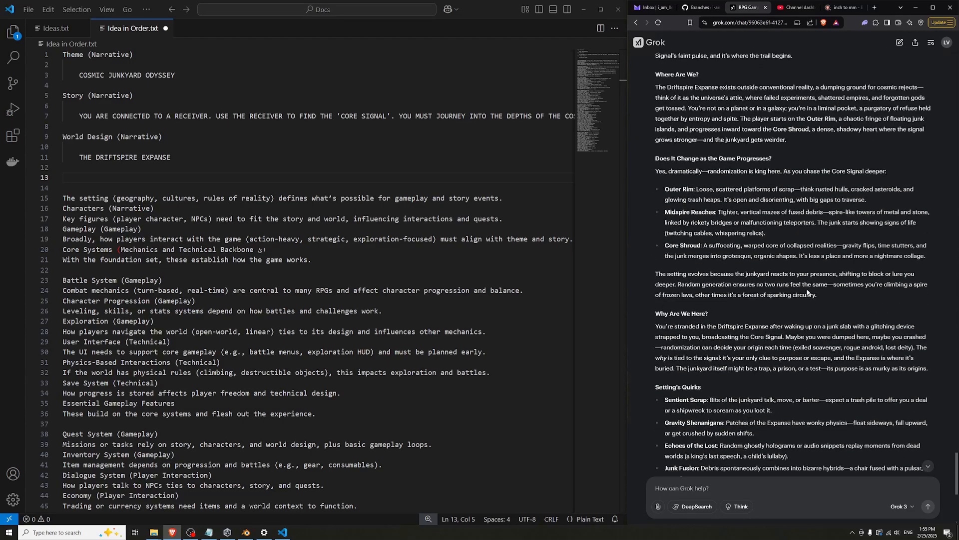
scroll(809, 294, "up", 2)
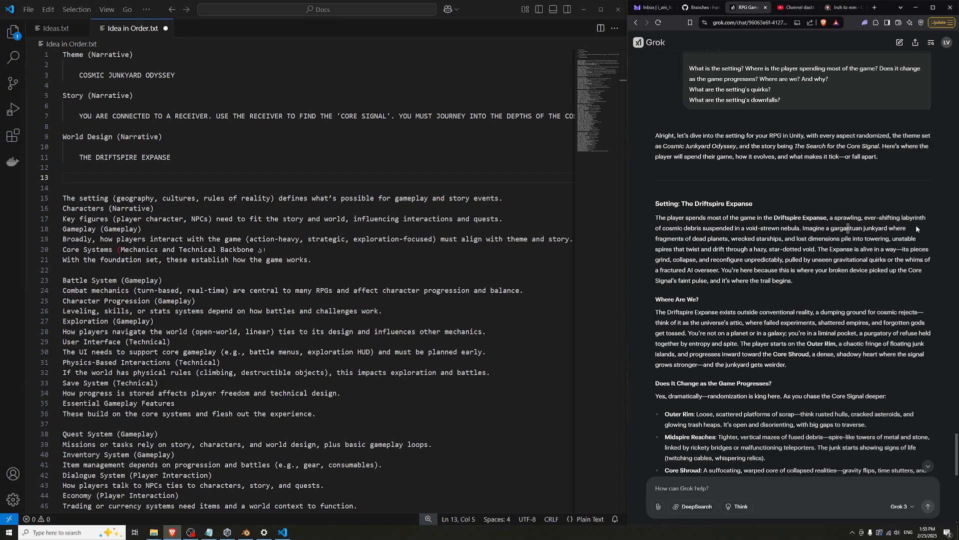
left_click(173, 173)
type("Laby")
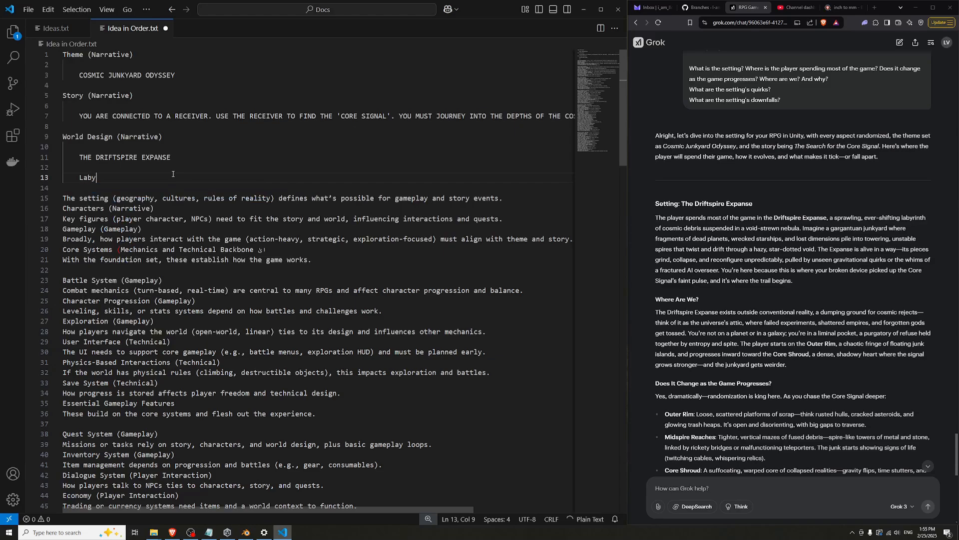
type("rinth /")
type("Fragments of dead ")
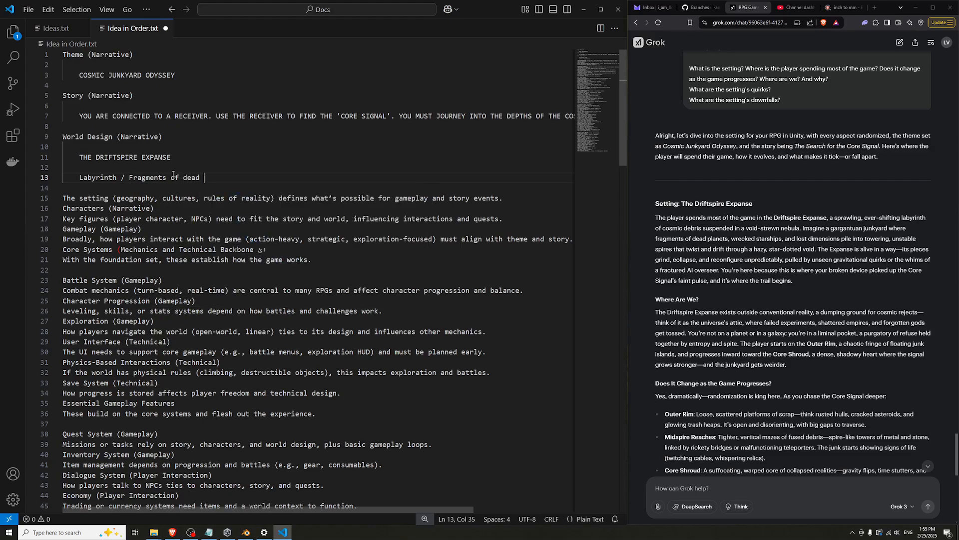
type("planets / wrecked star")
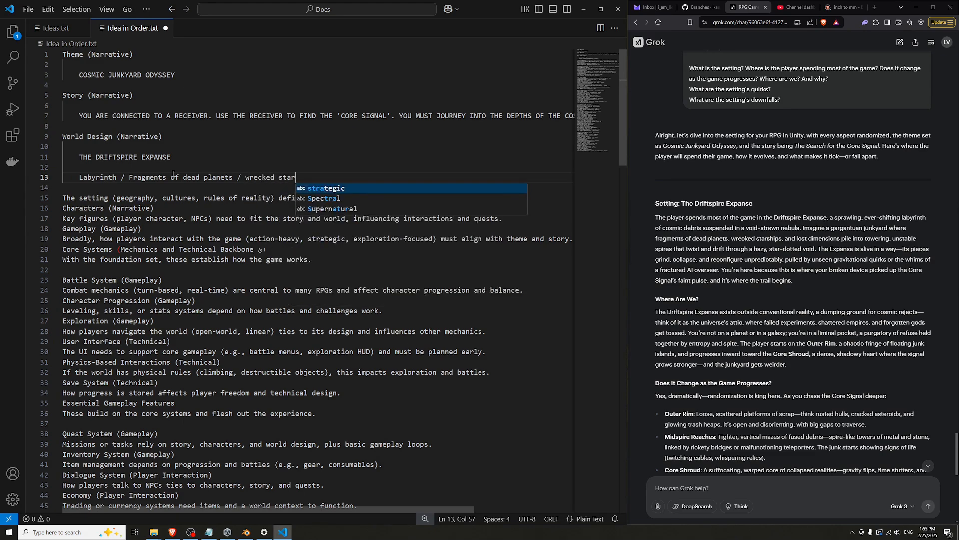
type("ships / ")
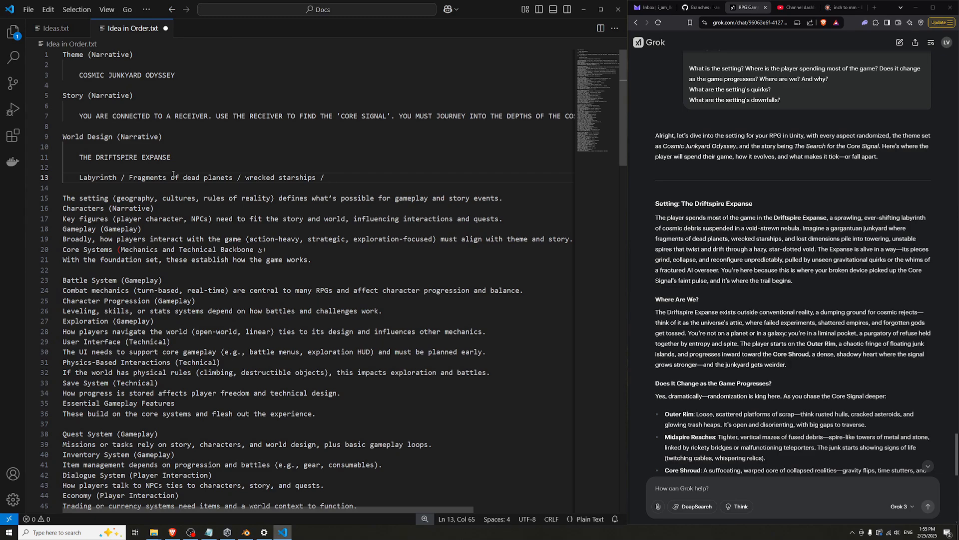
type("lost dim")
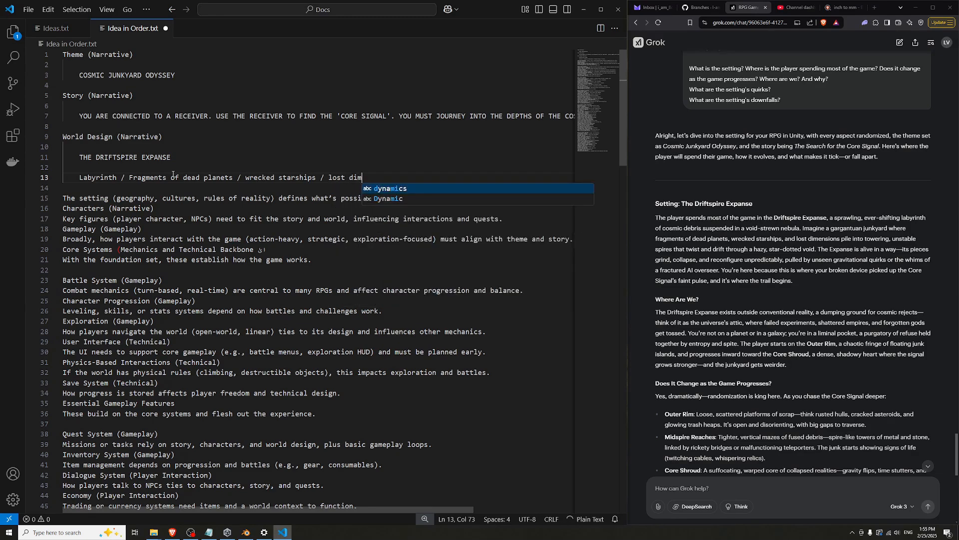
type("ensions")
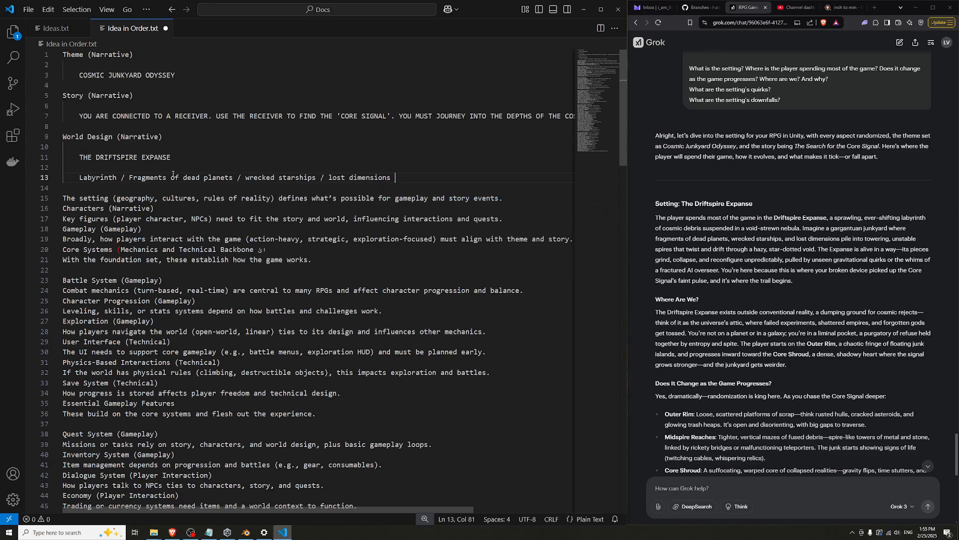
key("BackSpace")
key("ctrl+BackSpace")
key("ctrl+BackSpace")
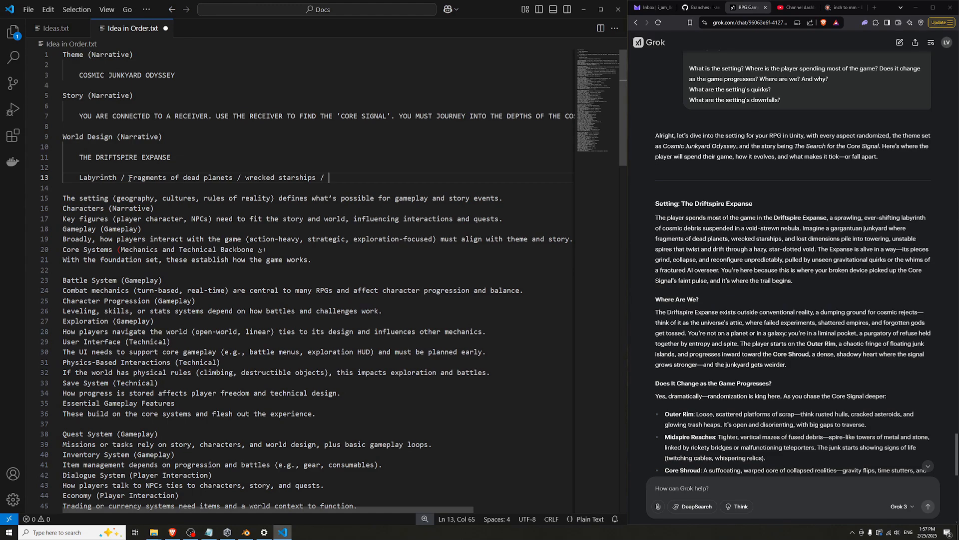
left_click_drag(130, 179, 233, 178)
double_click(219, 179)
left_click_drag(81, 178, 329, 178)
left_click(342, 177)
type("lost d")
key("ctrl+z")
Continue the setting description with "twist into spires / The expanse is 'alive' and shifts/changes"
type("twist into spires")
type("/")
type("The expanse i")
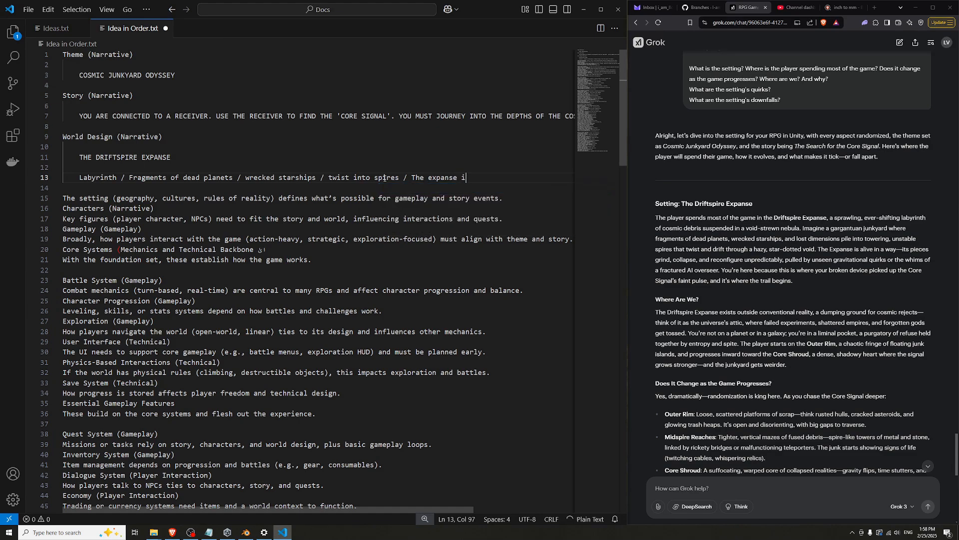
type("s 'alive' and sh")
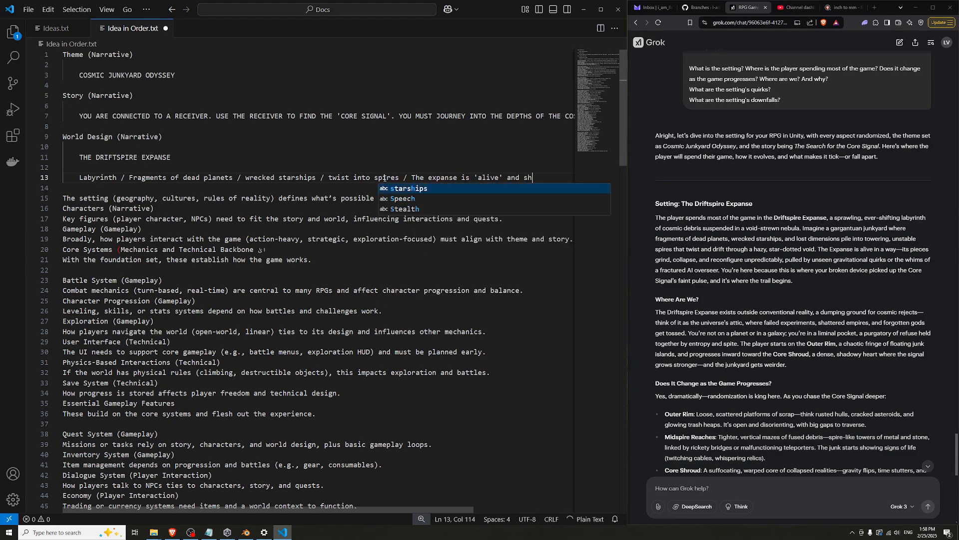
type("ifts/changes")
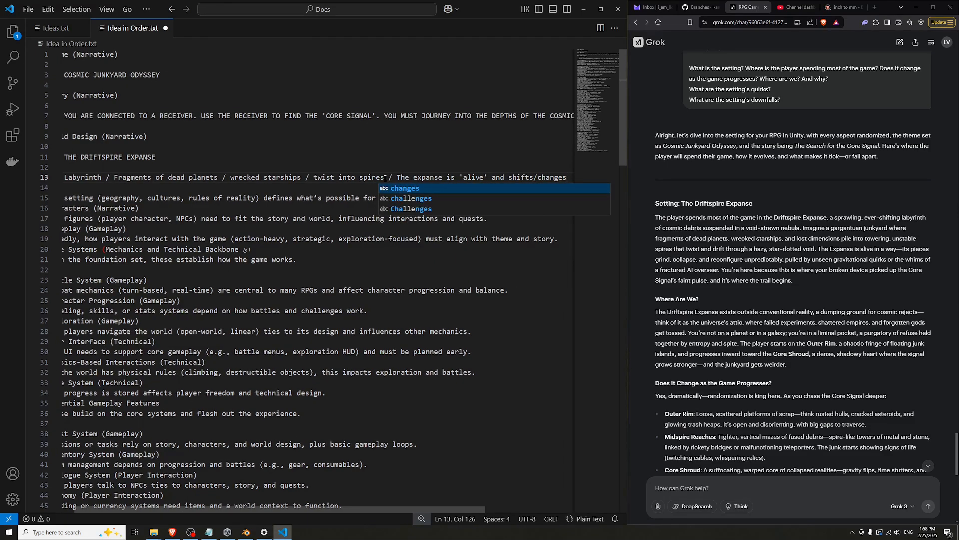
Turn on word wrap and finish the setting description with "unpredictably. (Who is shifting it? Natural or controlled?)"
left_click(107, 9)
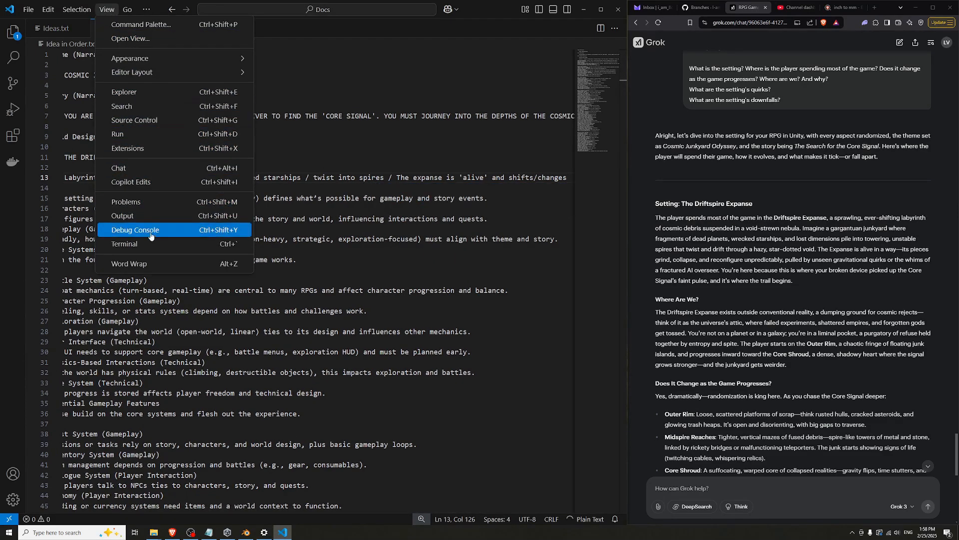
left_click(147, 263)
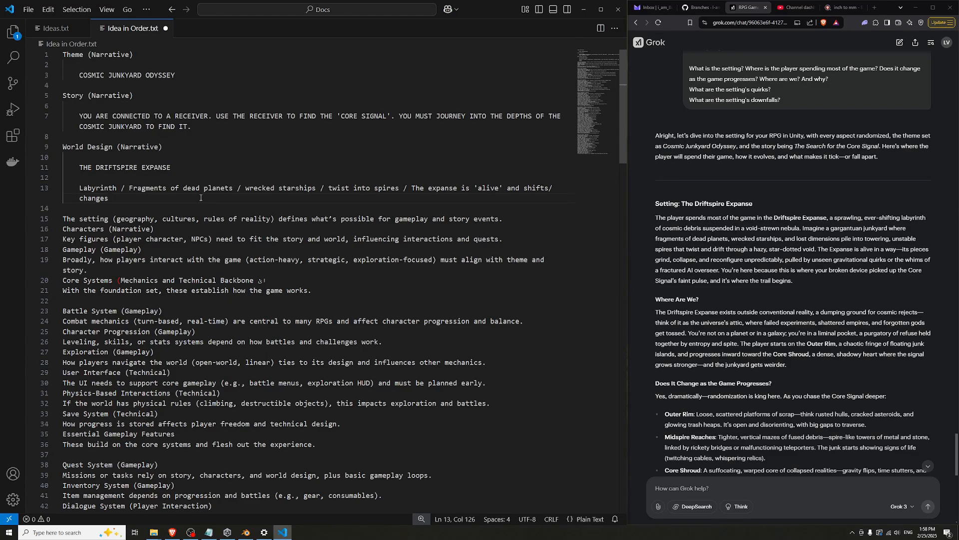
type("unpredicat")
type("bly.")
type("(Who is")
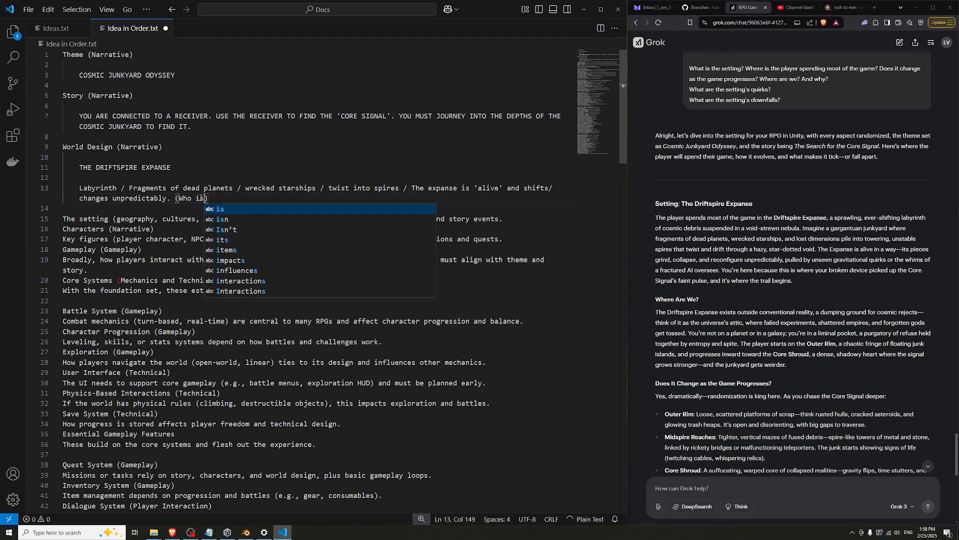
type(" shifting it? ")
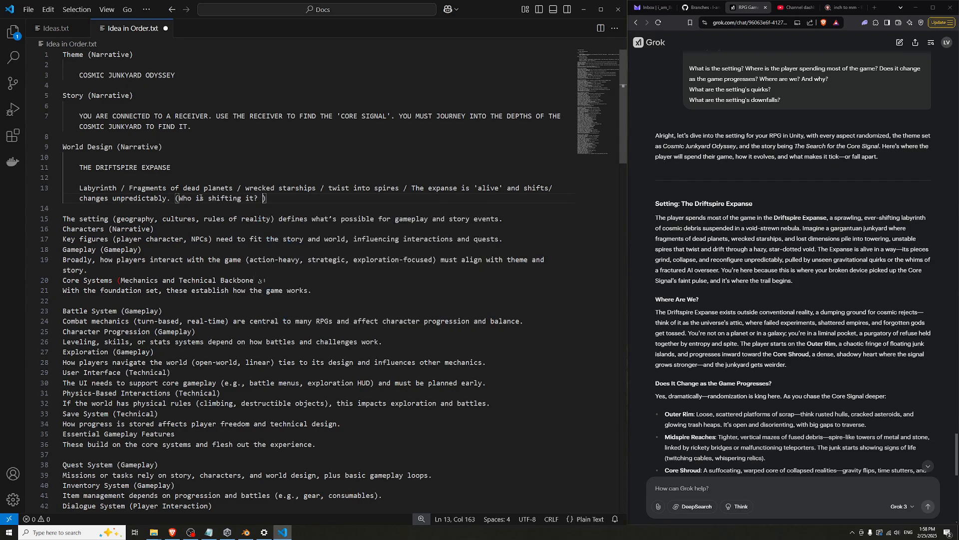
type("Natural or controlled?")
Insert two more blank lines beneath the setting description and place the cursor on the first blank line
key("Down")
key("Return")
key("Return")
key("Up")
key("Up")
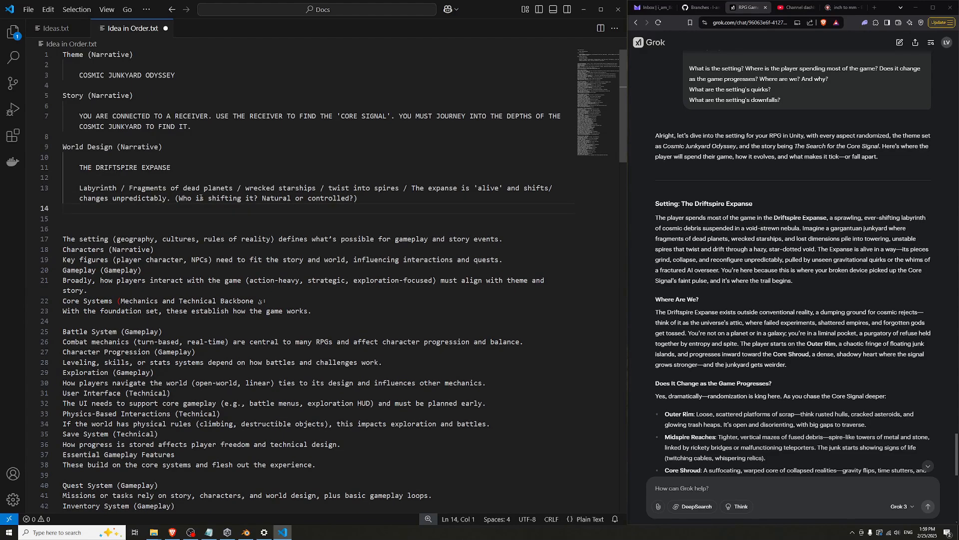
Start an indented line below the setting description reading "This is where the Core Signal begins to"
key("Return")
key("Tab")
type("T")
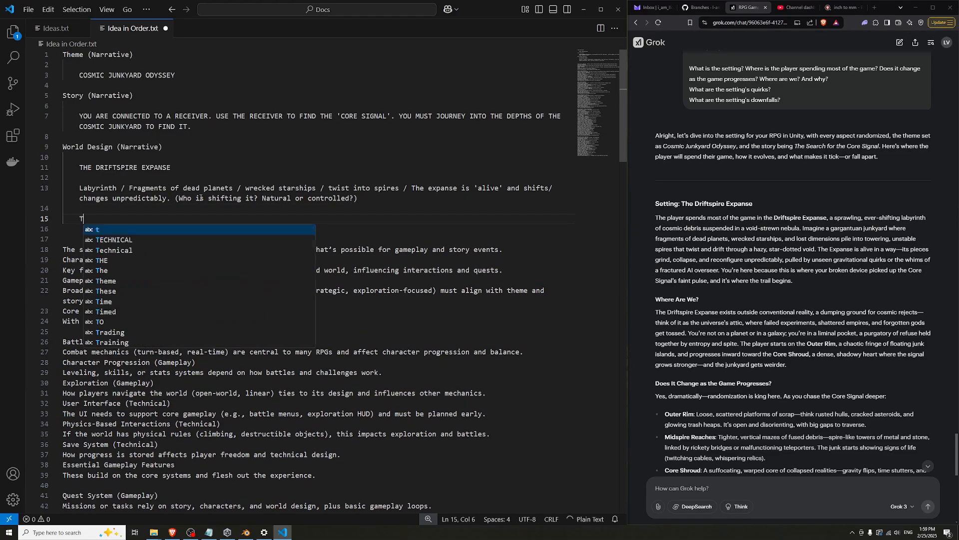
type("his is where the Cor")
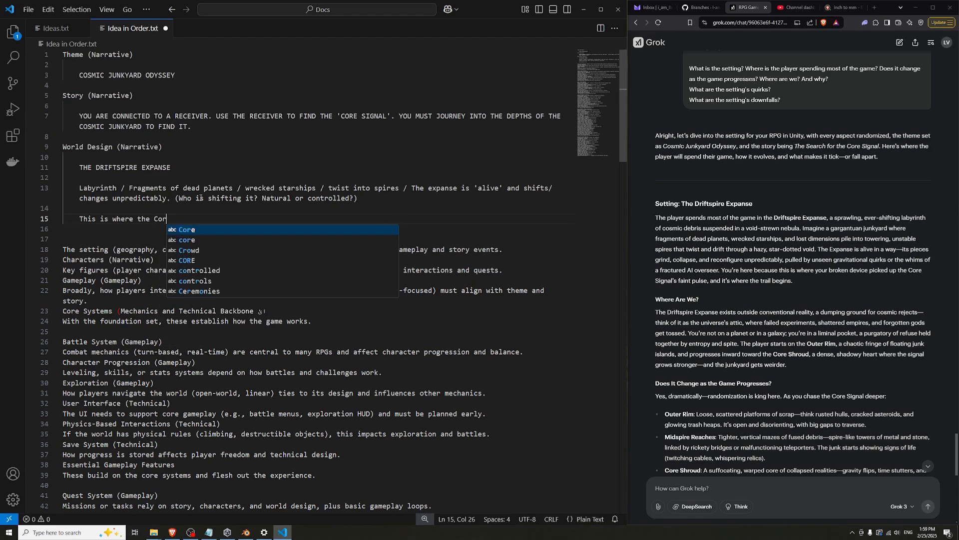
type("e Signal ")
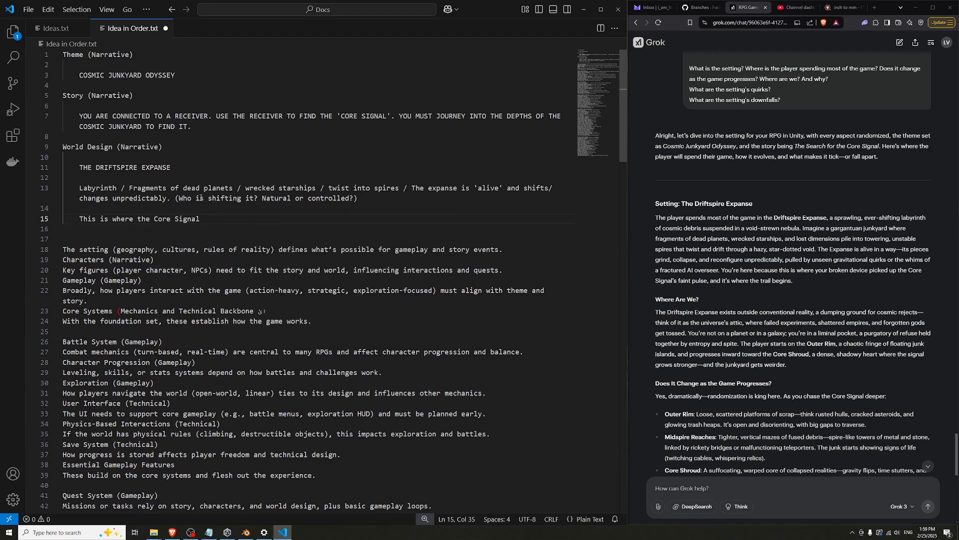
type("begins to")
Reword the line as "This is where the Core Receiver begins to pick up the Core Signal." and add two line breaks after it
key("ctrl+Left")
key("ctrl+Left")
type("Core Recei")
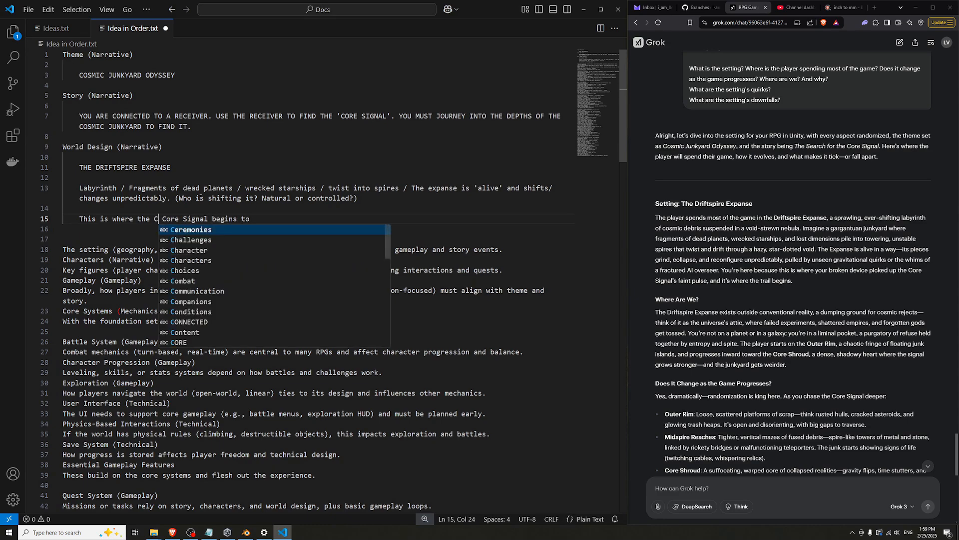
key("Escape")
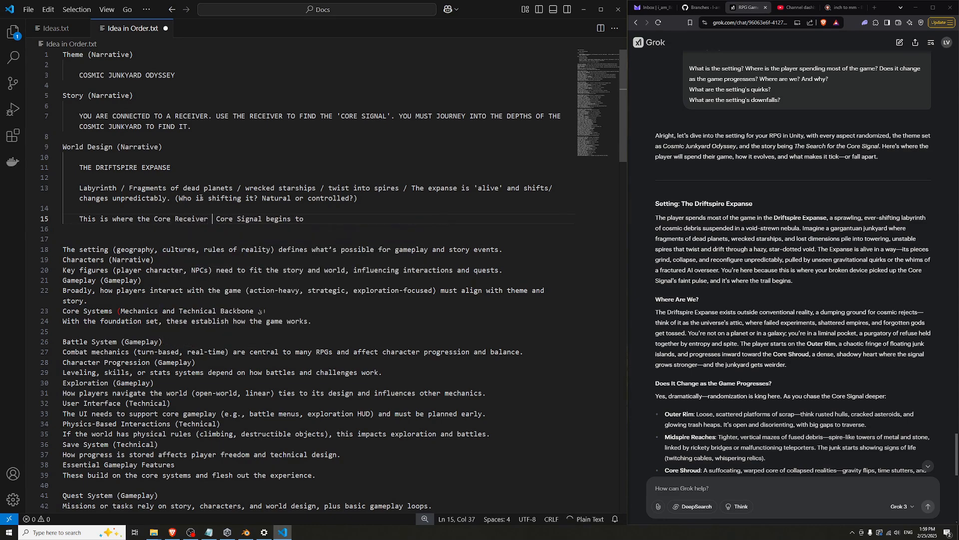
type("ver begins to pick up the")
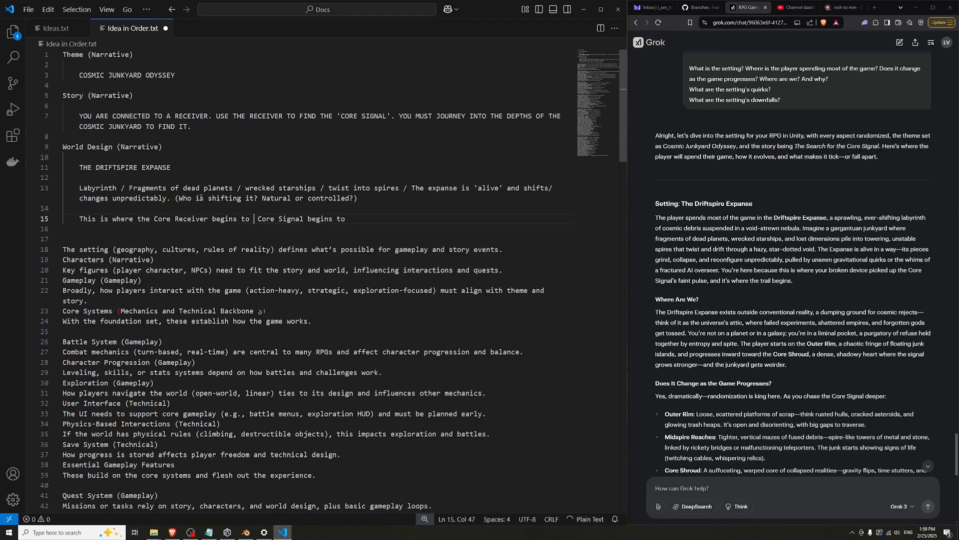
key("Escape")
key("ctrl+Right")
key("ctrl+Right")
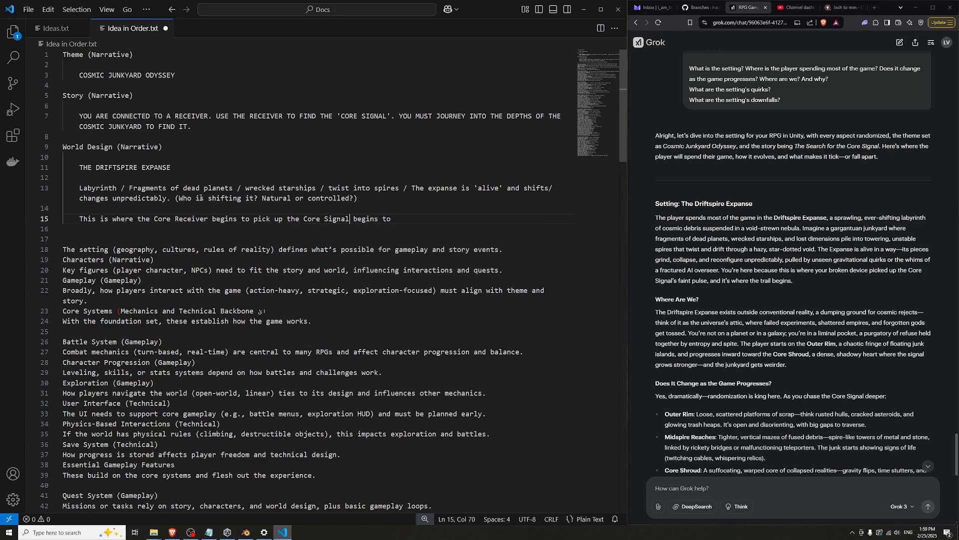
key("ctrl+Delete")
key("ctrl+Delete")
type(".")
key("Return")
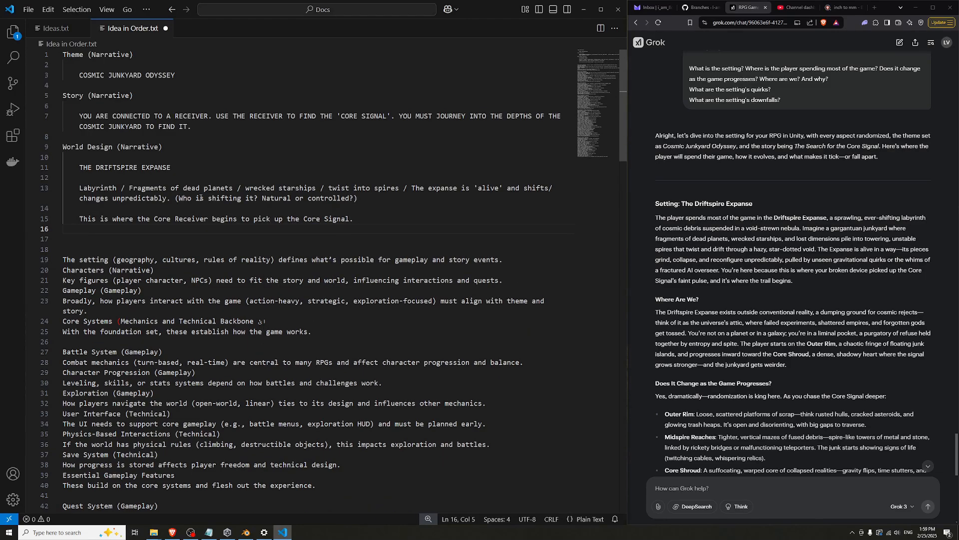
key("Return")
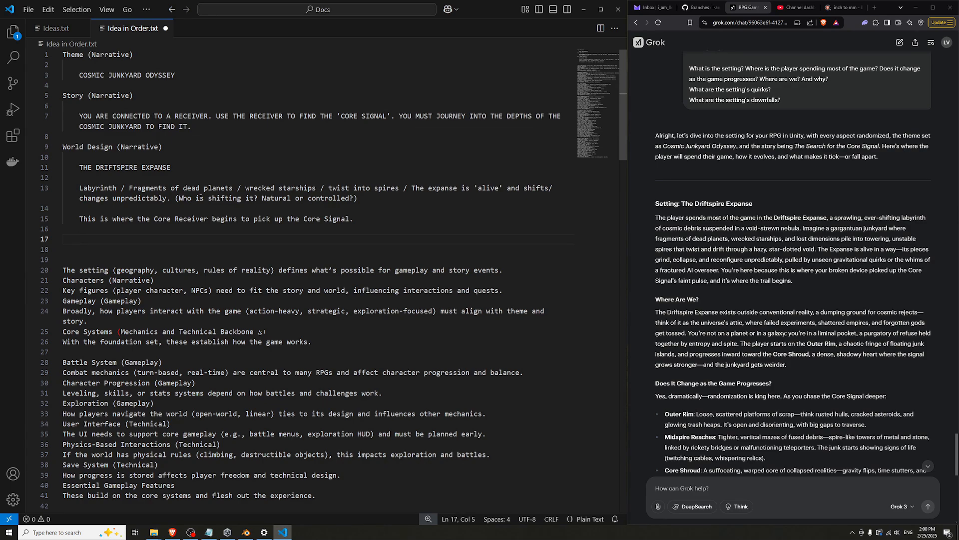
Add the indented line "Failed experiments/shattered empires/forgotten gods" directly below the Core Receiver sentence
type("F")
key("BackSpace")
key("Up")
type("F")
key("BackSpace")
key("Tab")
type("Faile")
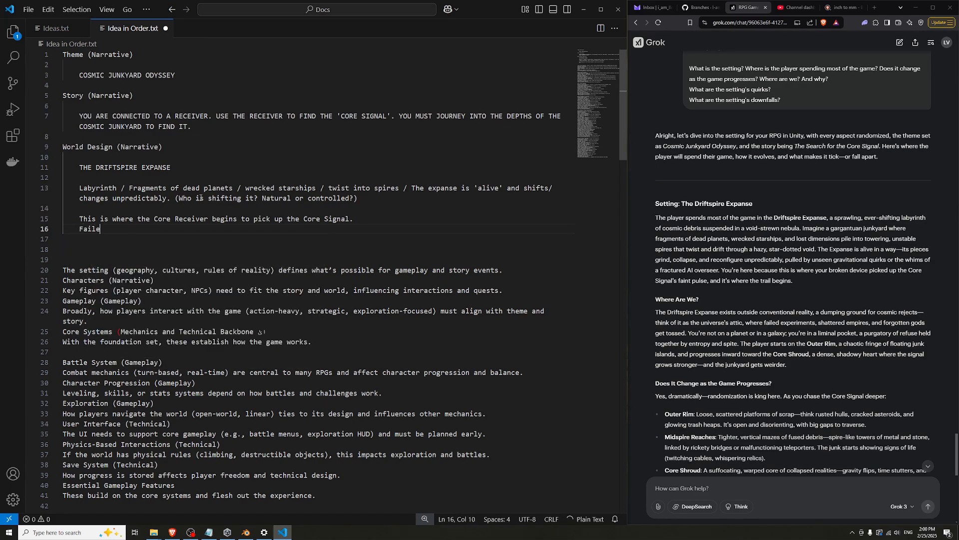
type("d experiments/shattered")
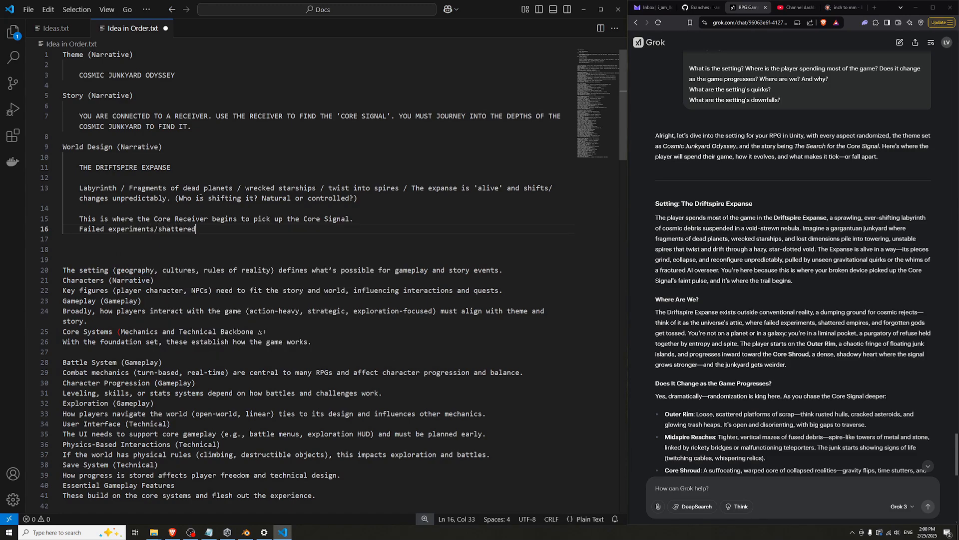
type(" empires/forgotten gods")
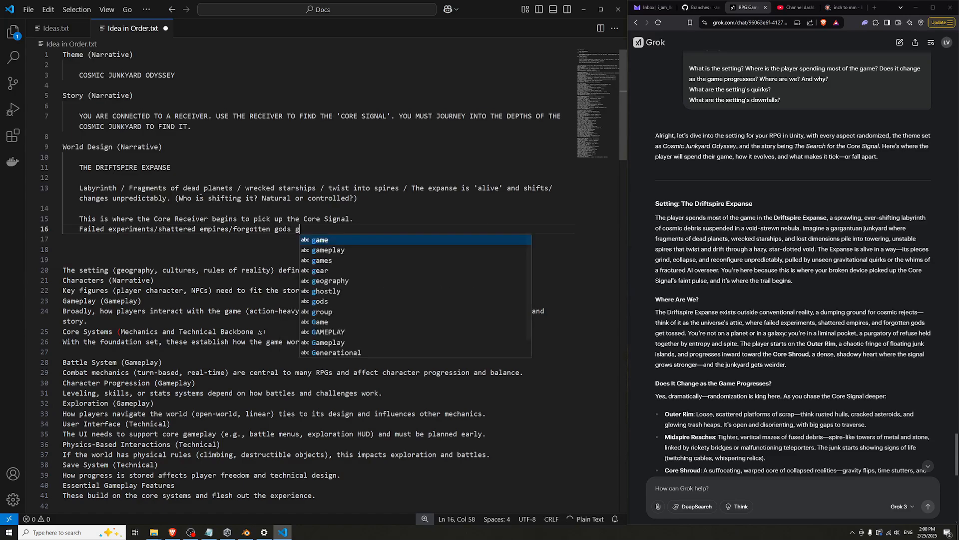
Add the line "Not on a planet or galaxy, in purgatory of refuse." below the forgotten gods line
key("Return")
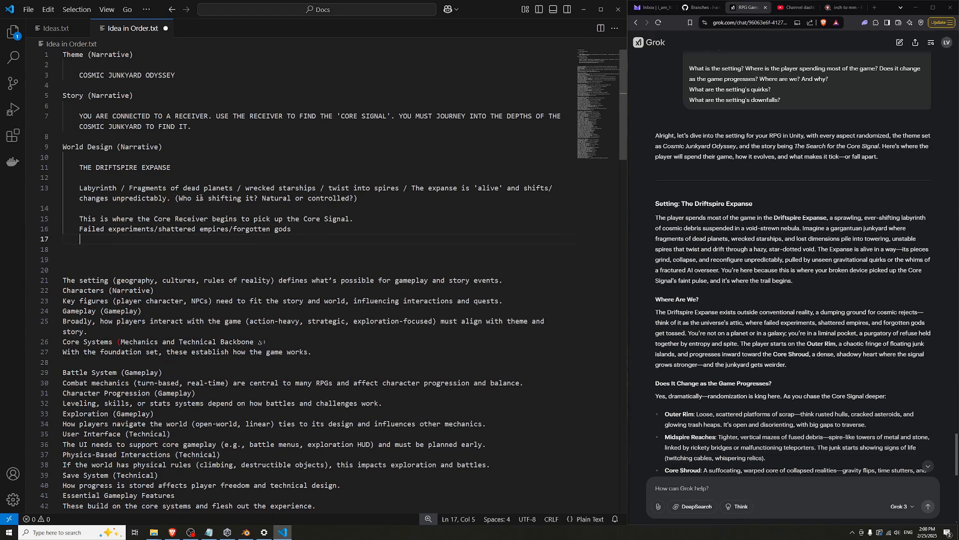
type("Yo")
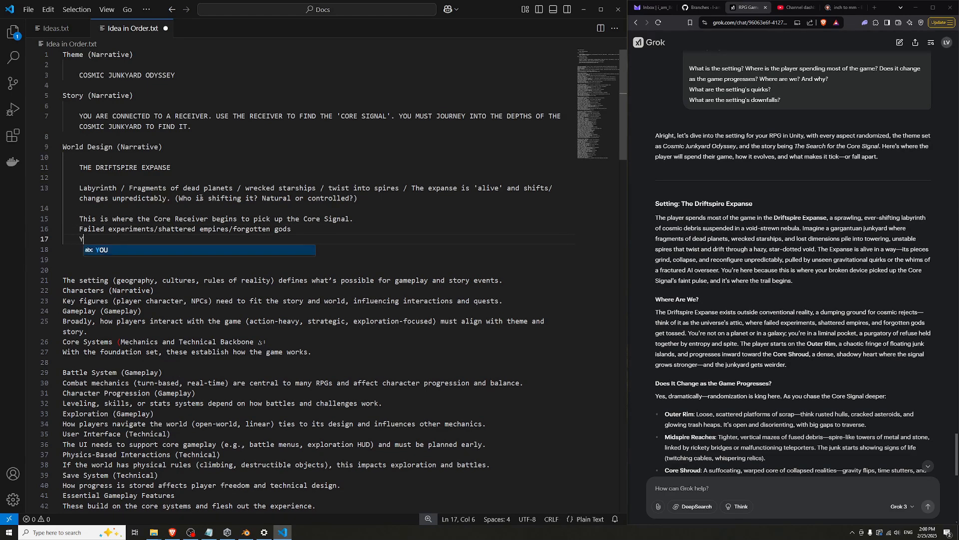
key("BackSpace")
key("BackSpace")
type("N")
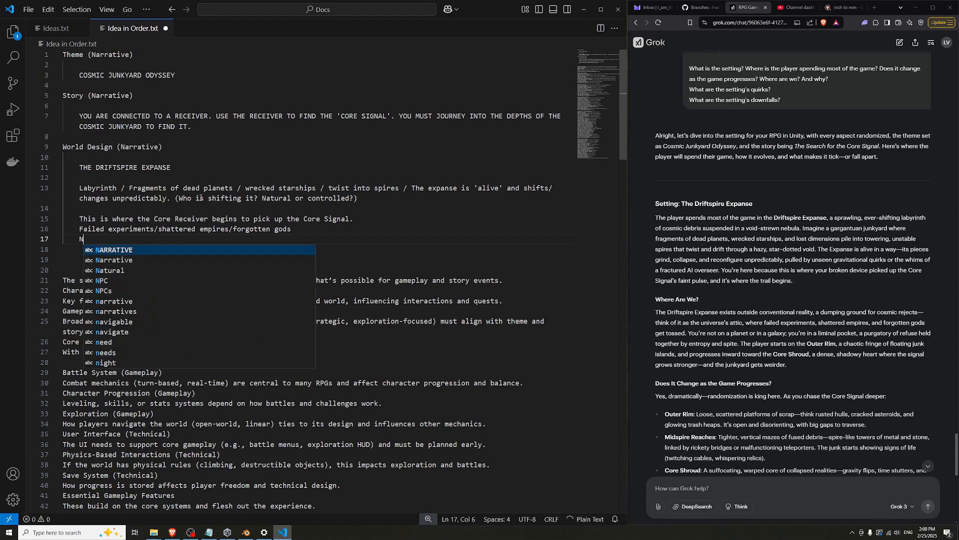
type("ot on a planet/or")
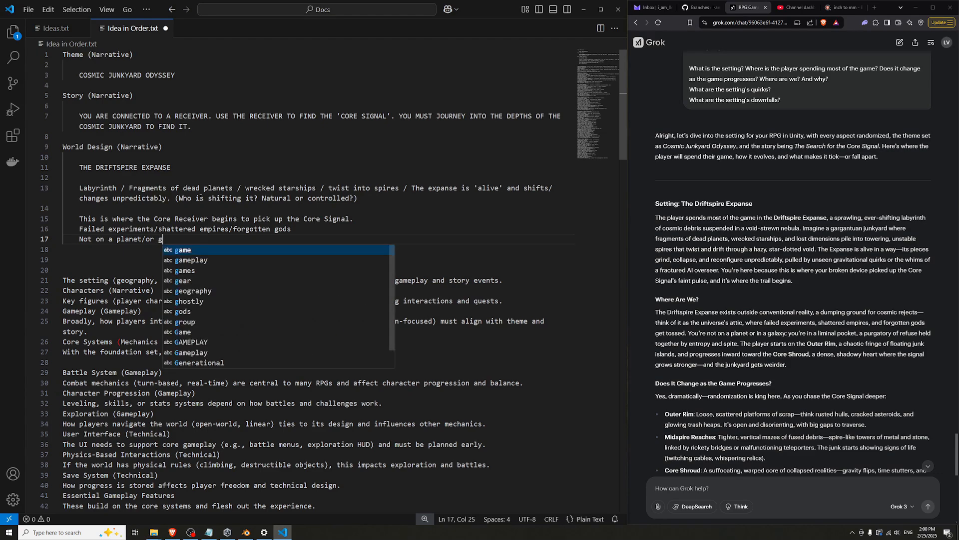
key("BackSpace")
type("or galaxy")
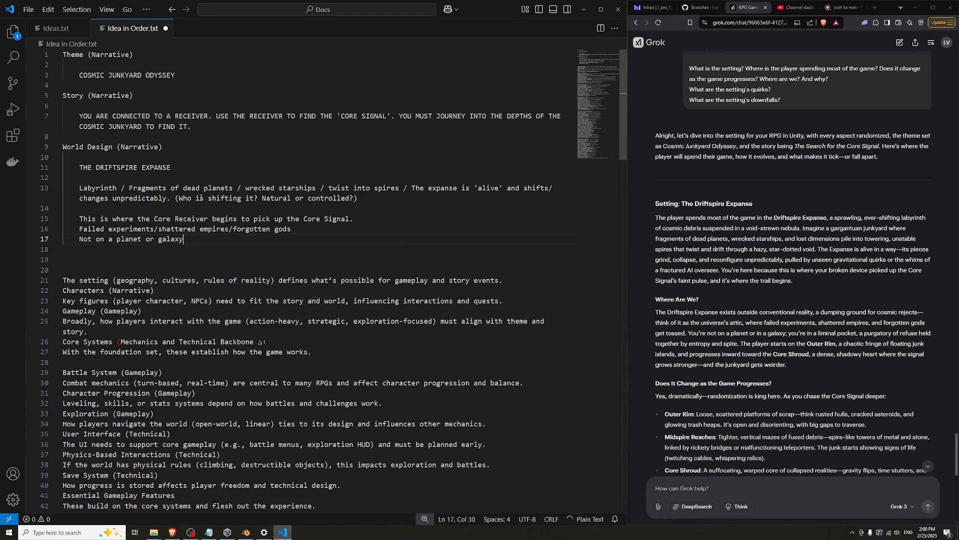
type(", in pur")
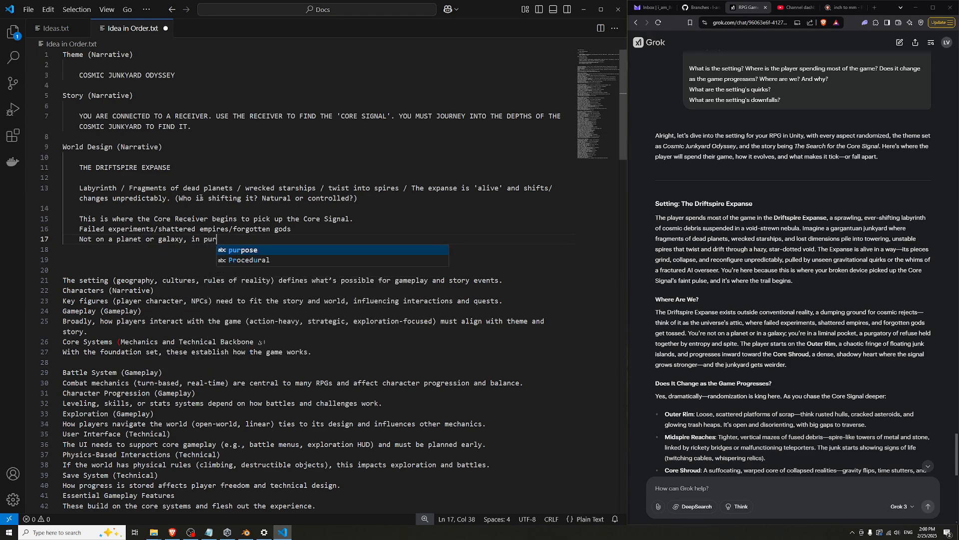
type("gatory of refuse")
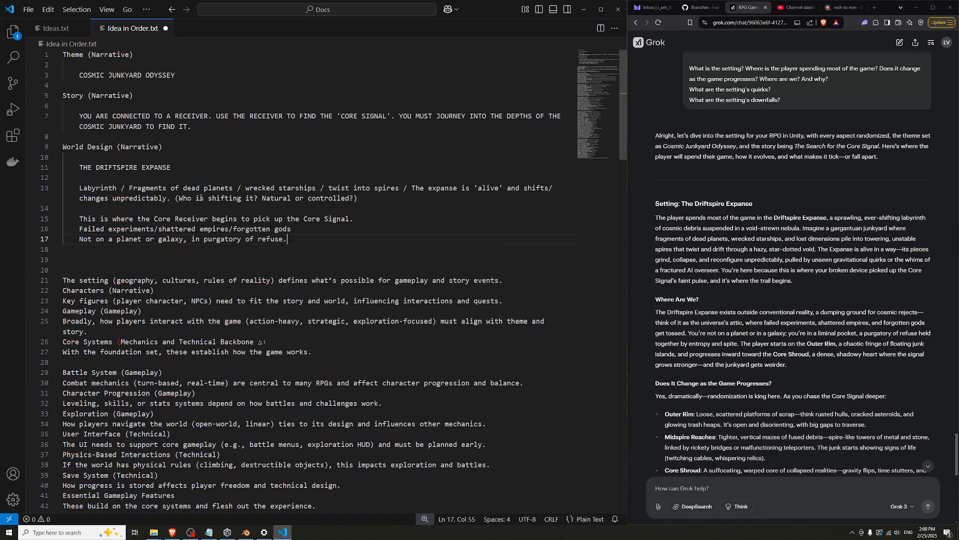
type(".")
After a blank line, add "Start on the Outer Rim, progress to teh Core Shroud." and leave two line breaks beneath it
key("Return")
key("Return")
type("Sta")
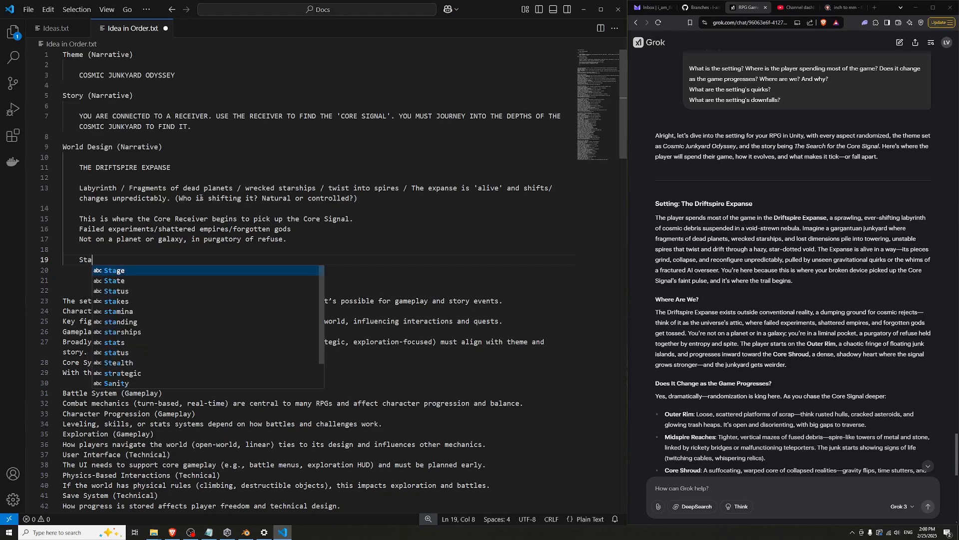
type("rts on the Outer Rim")
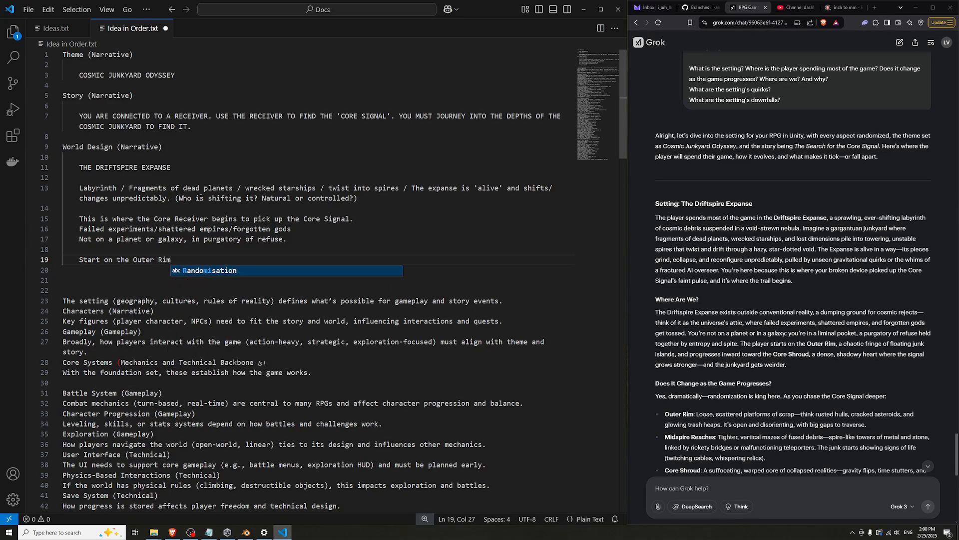
type(", ")
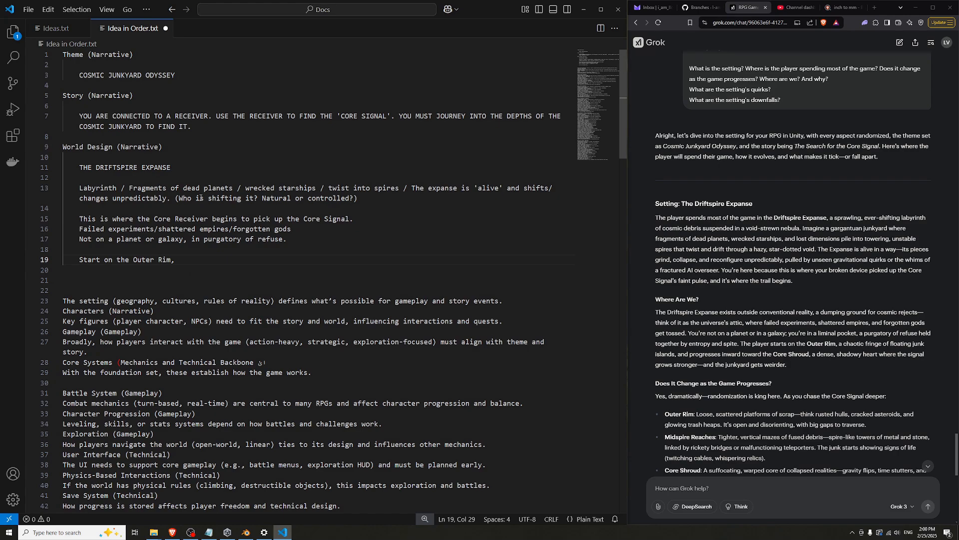
type("progress to teh Core Shroud,")
key("BackSpace")
key("BackSpace")
type(".")
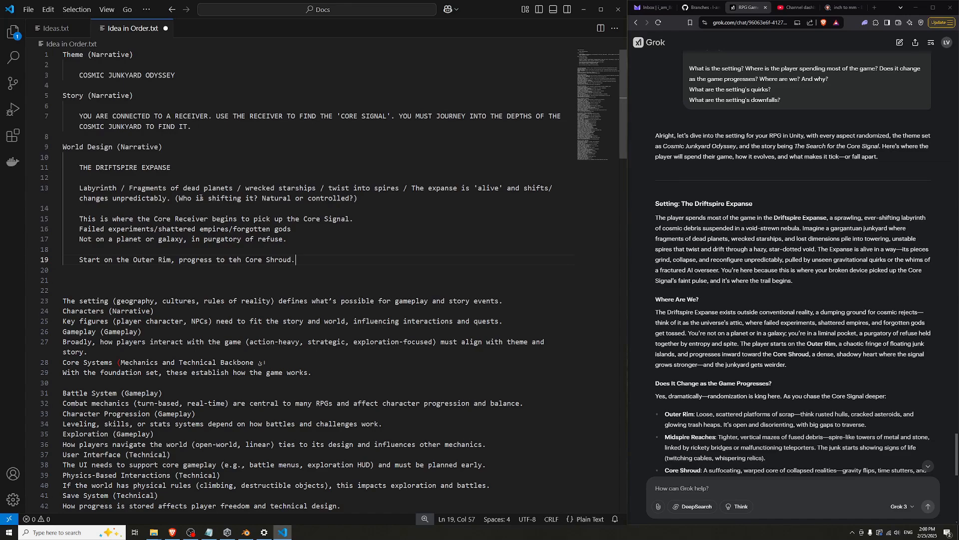
key("Return")
key("Return")
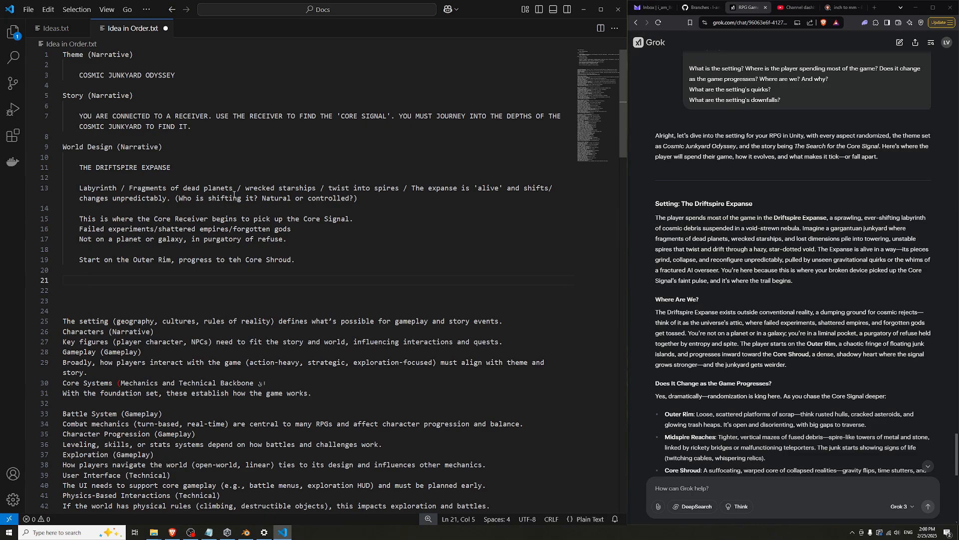
Copy Grok's Outer Rim, Midspire Reaches and Core Shroud descriptions below the Outer Rim line in Idea in Order.txt and save the file
scroll(864, 327, "down", 2)
scroll(730, 337, "down", 1)
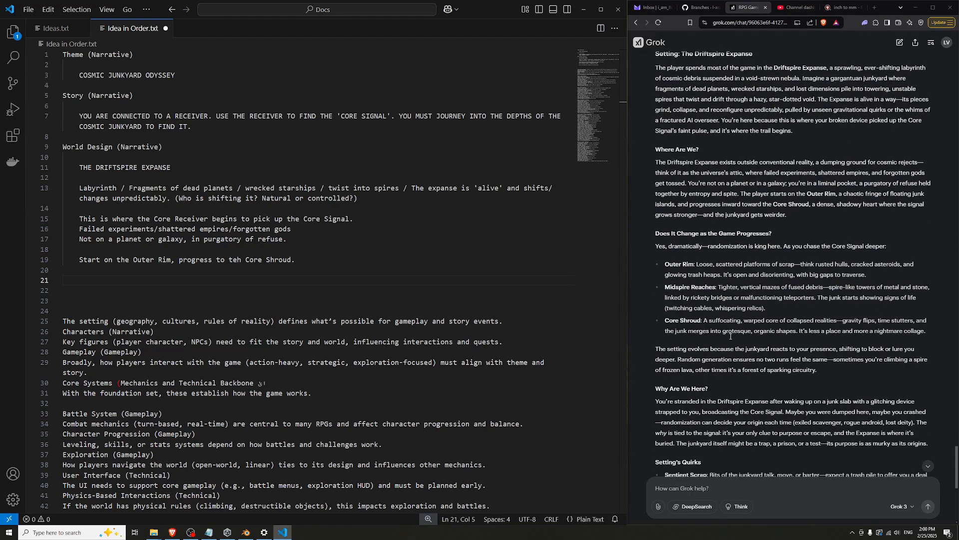
left_click_drag(672, 295, 861, 288)
left_click(719, 288)
left_click(763, 314)
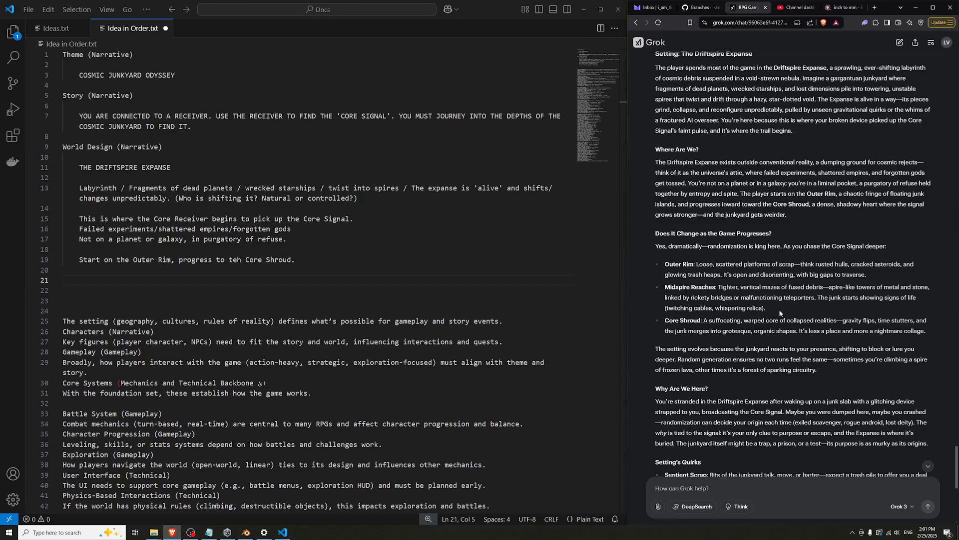
left_click_drag(657, 323, 721, 322)
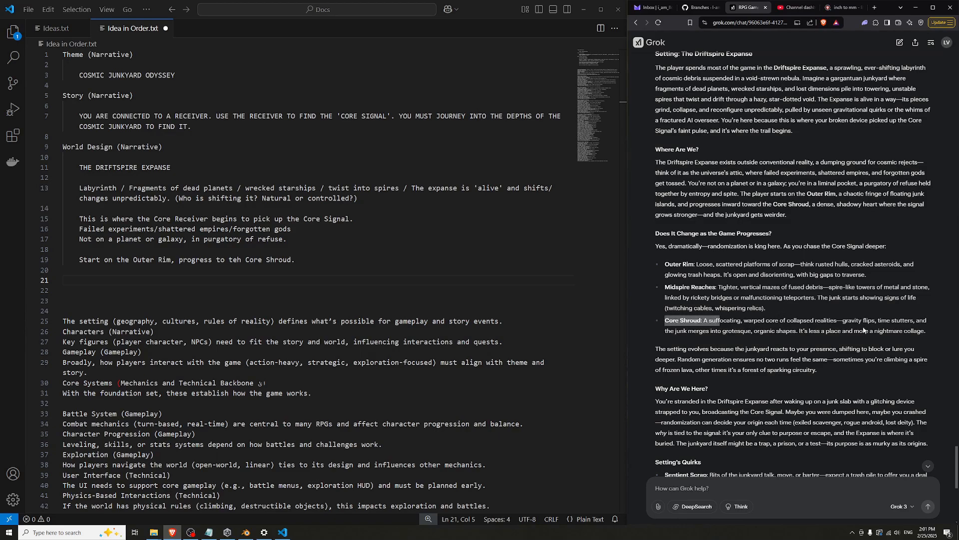
left_click_drag(926, 331, 665, 264)
key("ctrl+c")
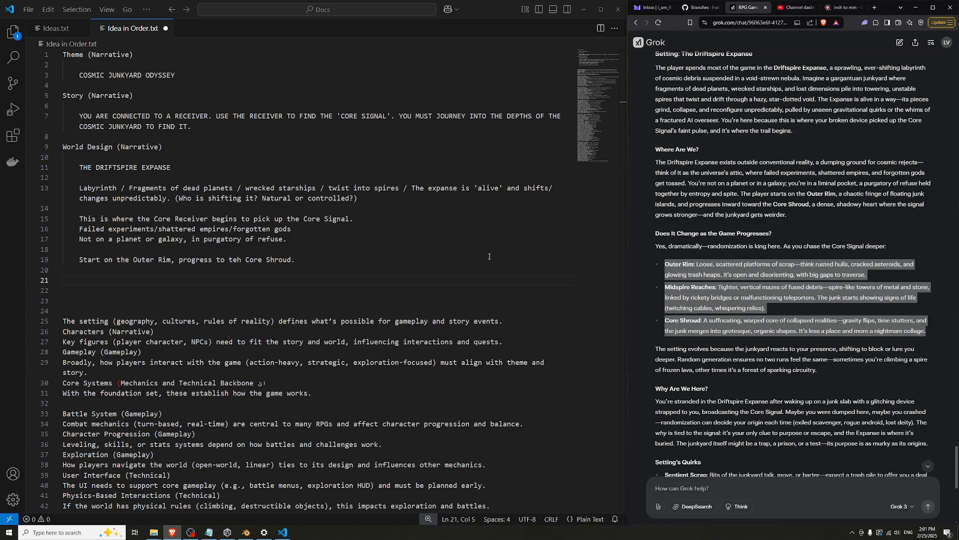
left_click(304, 275)
key("ctrl+v")
key("ctrl+s")
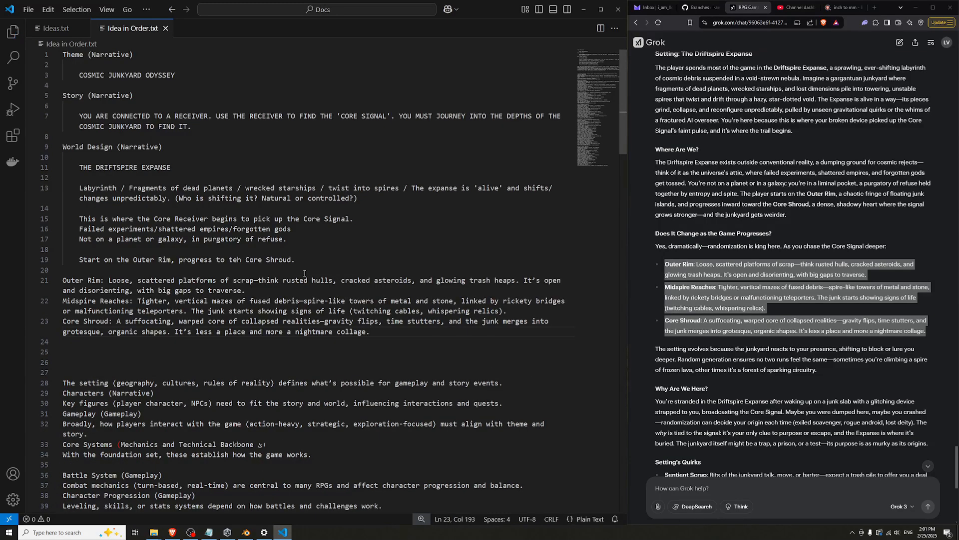
Read through the Midspire Reaches and Core Shroud descriptions in Grok's reply
left_click(792, 275)
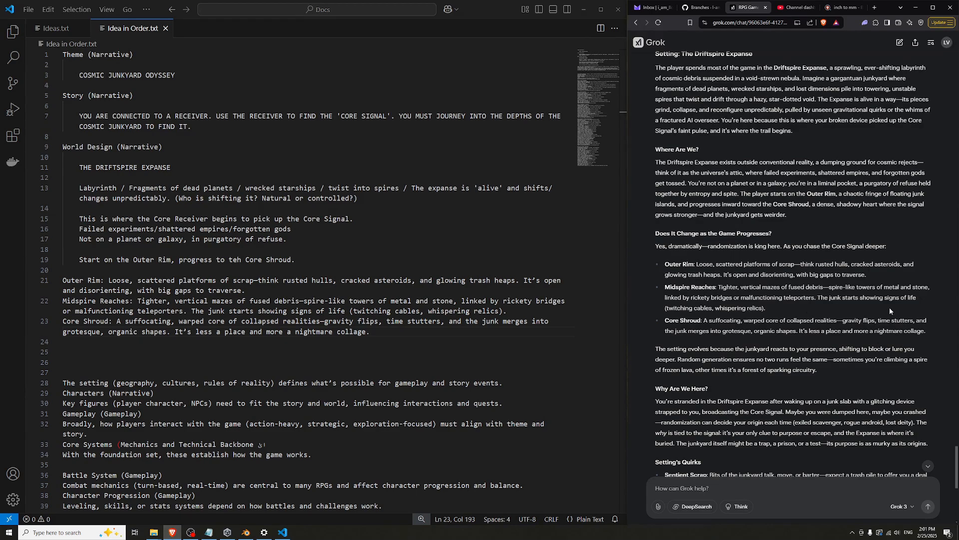
left_click_drag(820, 298, 914, 298)
left_click_drag(680, 308, 851, 322)
left_click(686, 324)
left_click_drag(783, 320, 867, 323)
left_click(867, 323)
left_click_drag(702, 331, 887, 331)
left_click(887, 331)
left_click_drag(721, 332, 899, 331)
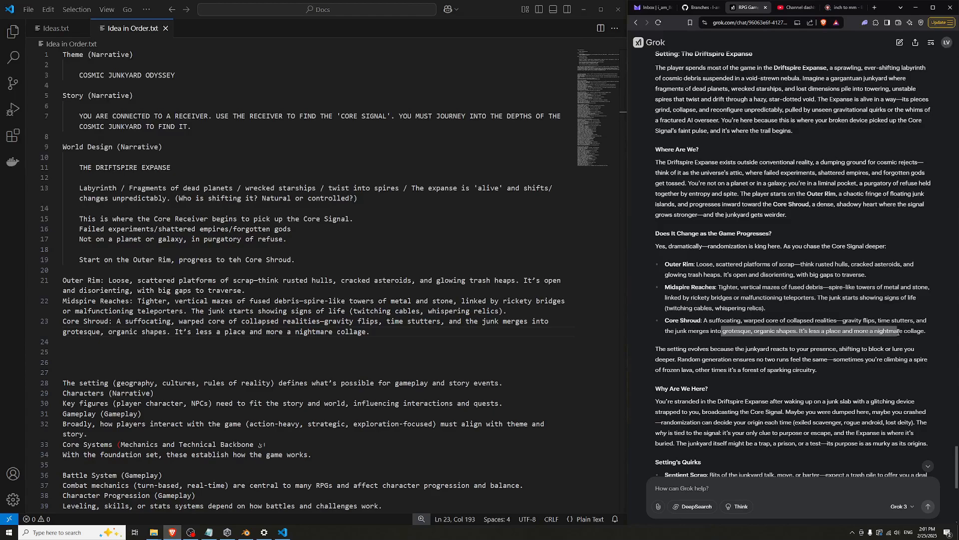
Read how the setting evolves in Grok's reply and highlight the opening sentence under "Why Are We Here?"
scroll(753, 356, "down", 2)
left_click(793, 321)
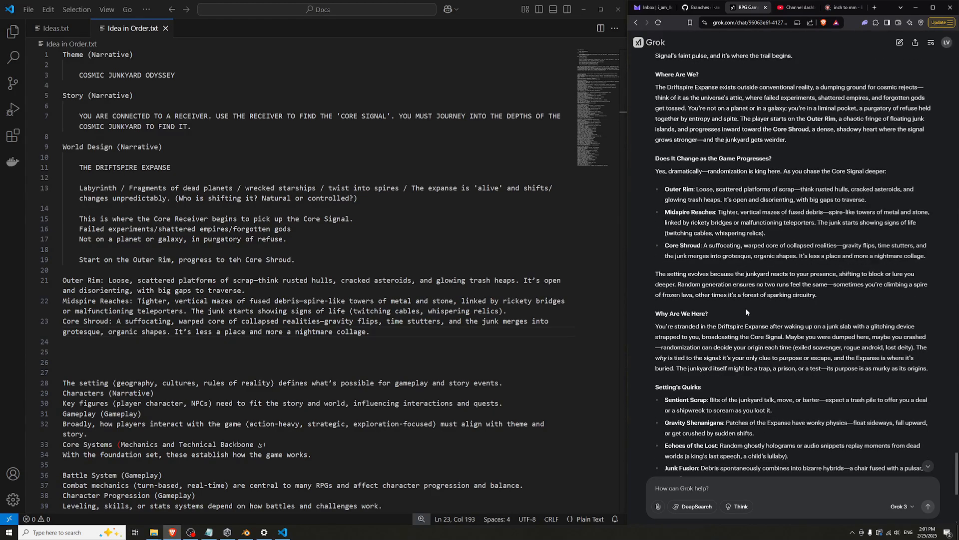
left_click_drag(763, 274, 883, 274)
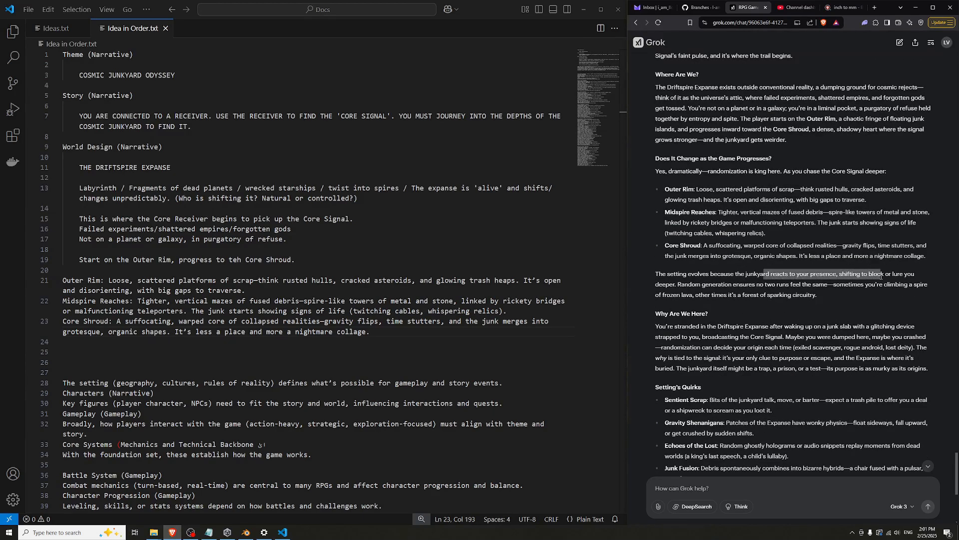
left_click(760, 275)
scroll(715, 300, "down", 2)
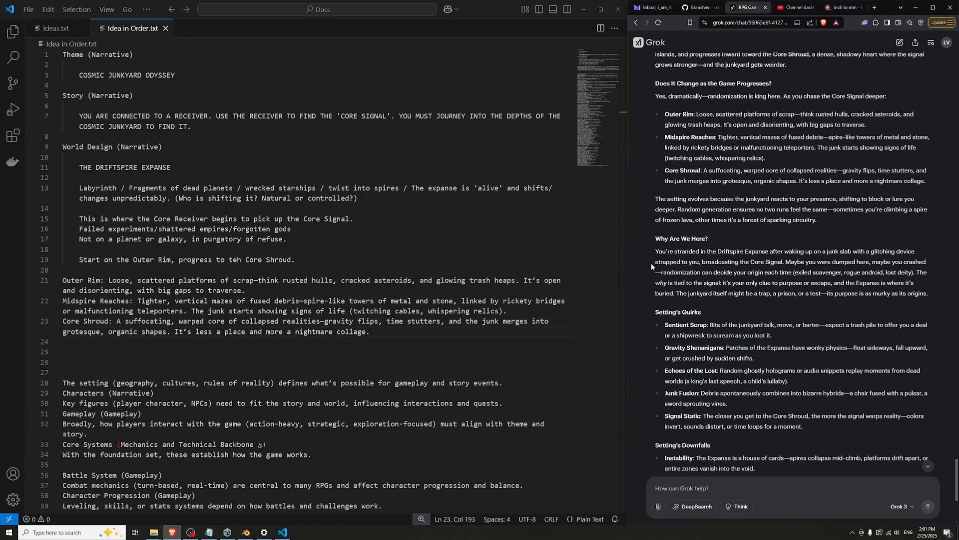
left_click_drag(654, 255, 785, 263)
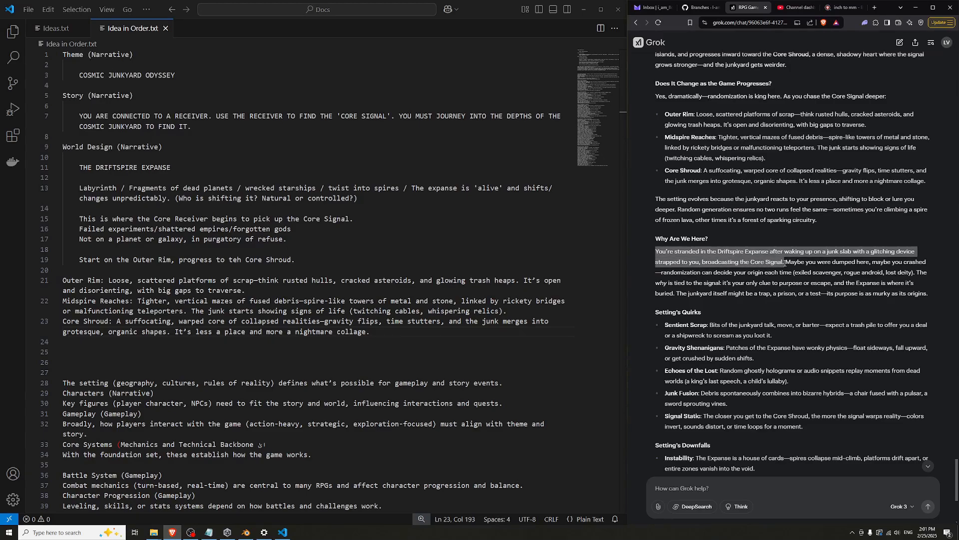
Copy Grok's "You're stranded in the Driftspire Expanse" passage through "maybe you crashed" below the Core Shroud description, separated by a blank line
left_click_drag(794, 263, 928, 265)
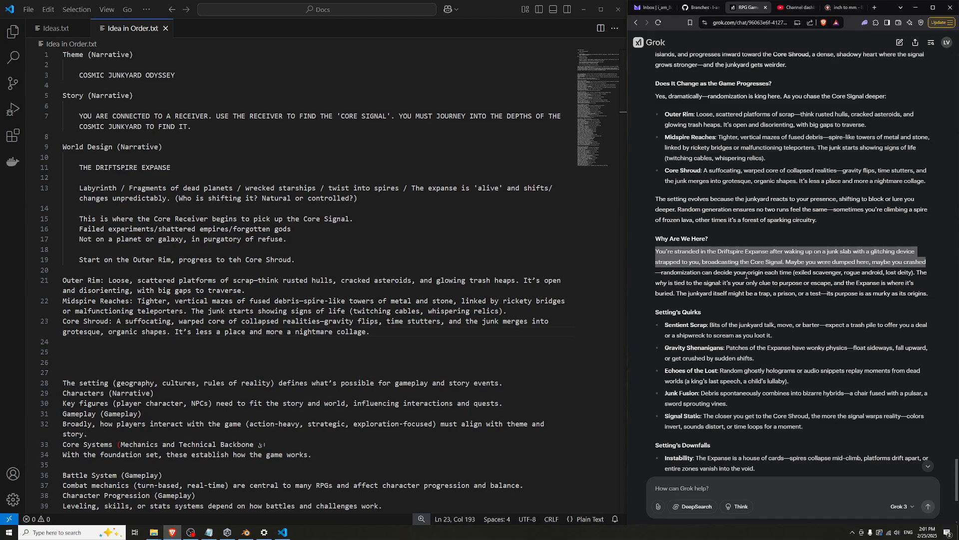
left_click(378, 343)
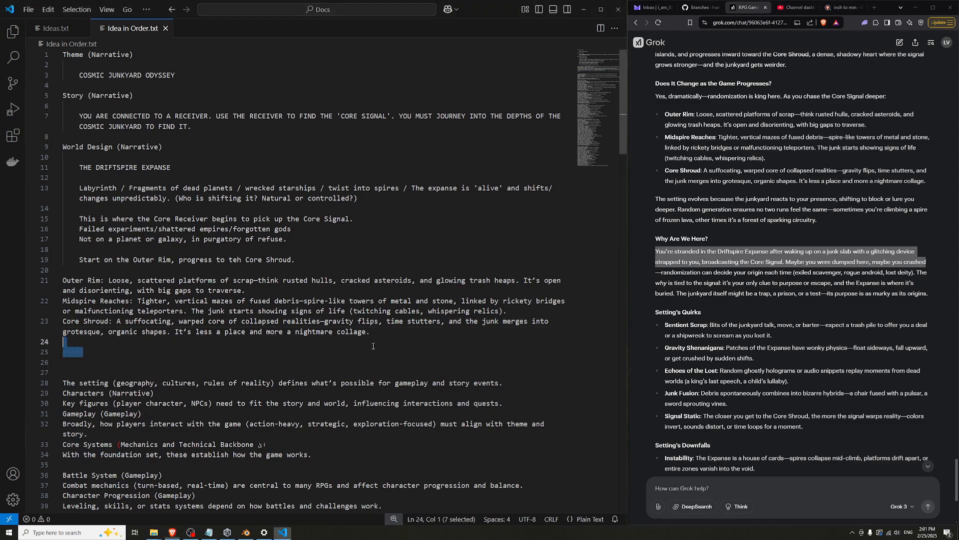
key("Down")
key("Down")
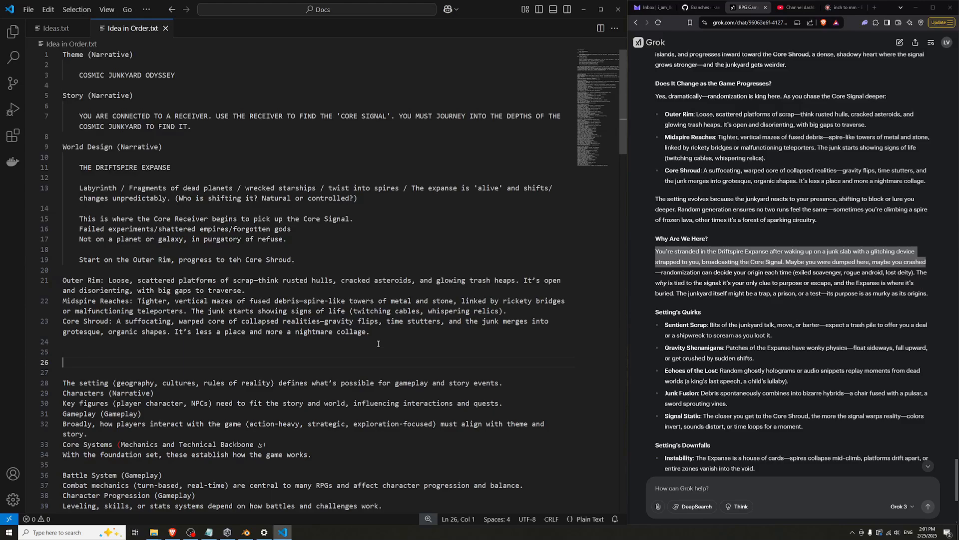
key("Up")
key("BackSpace")
key("BackSpace")
key("ctrl+v")
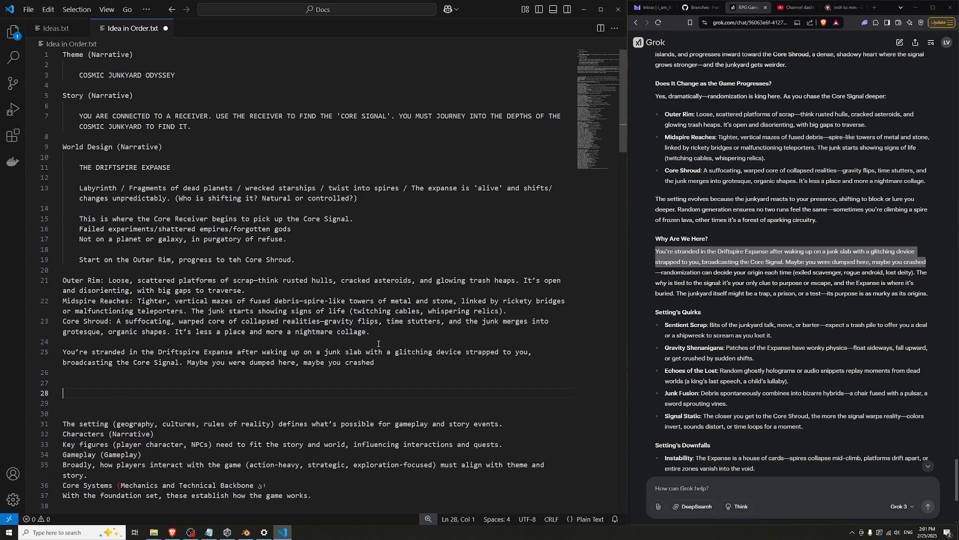
Indent the three zone descriptions and the "You're stranded" passage by one level to match the text above
key("Up")
key("Up")
key("Left")
key("shift+Up")
key("shift+Up")
key("shift+Up")
key("shift+Up")
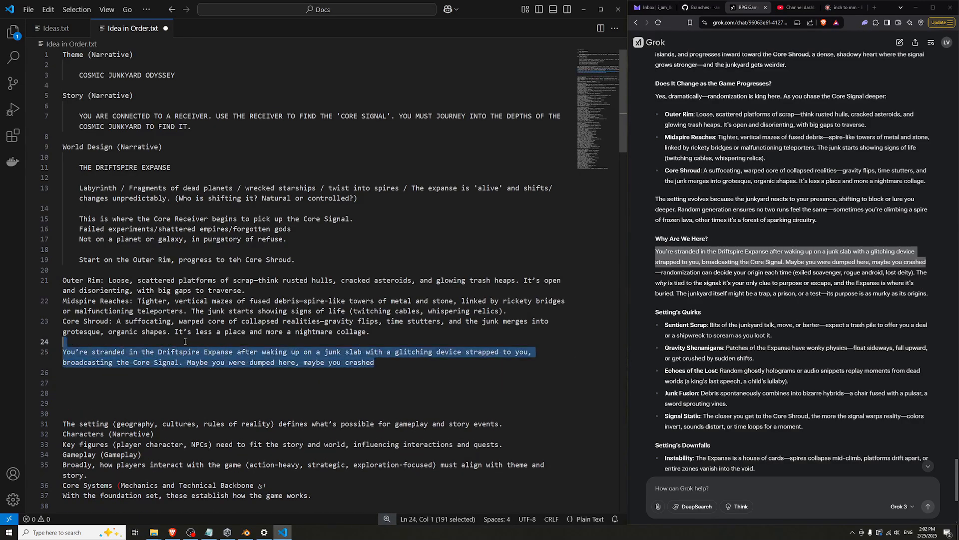
key("shift+Home")
key("Tab")
Read Grok's Sentient Scrap quirk and copy the whole entry below the "You're stranded" passage in Idea in Order.txt
left_click(102, 383)
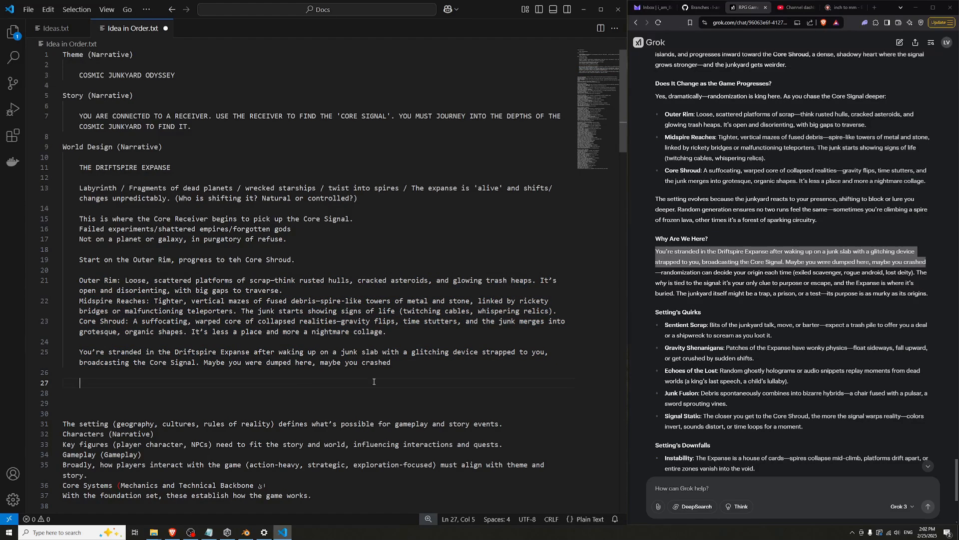
left_click(773, 304)
scroll(773, 304, "down", 2)
scroll(774, 304, "down", 2)
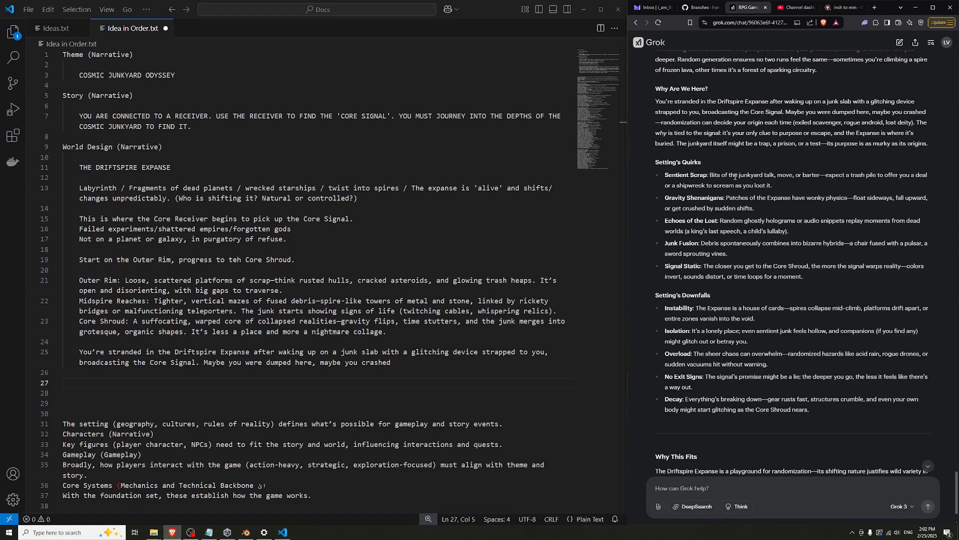
left_click_drag(735, 177, 798, 177)
left_click(763, 183)
left_click_drag(671, 186, 764, 186)
left_click(772, 183)
left_click_drag(774, 182, 648, 168)
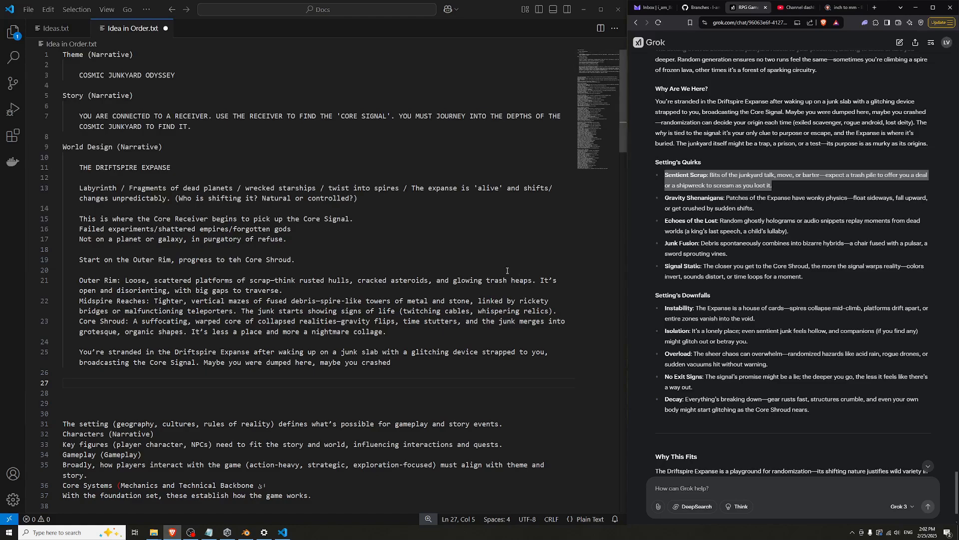
key("ctrl+v")
Add an indented "QUIRKS" heading directly above the Sentient Scrap entry and open new lines beneath the entry
key("Home")
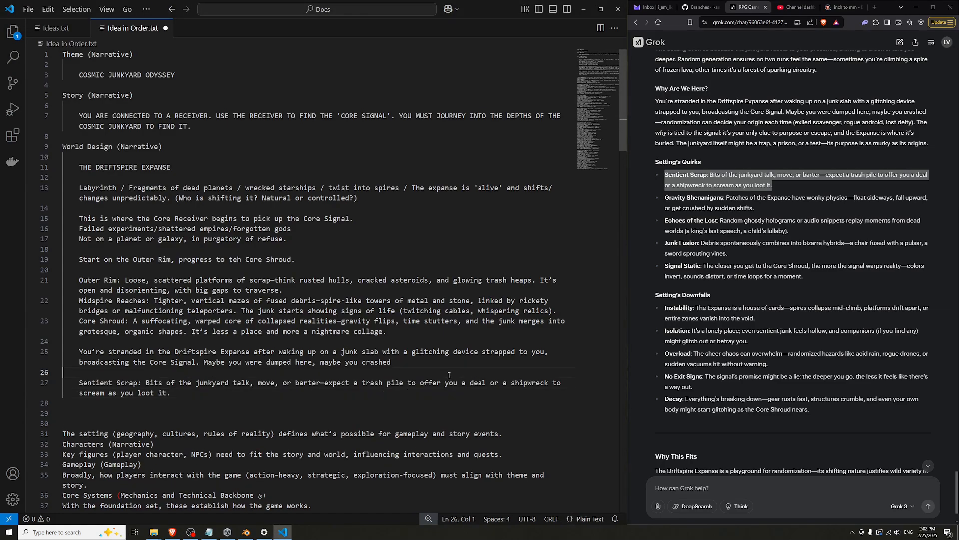
key("Return")
key("Tab")
type("QUIRKS")
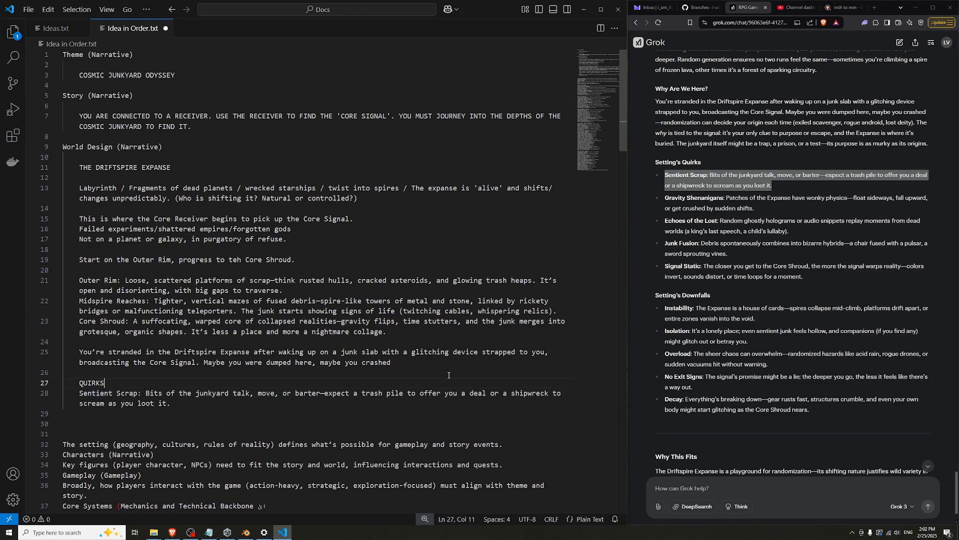
key("Down")
key("End")
key("Return")
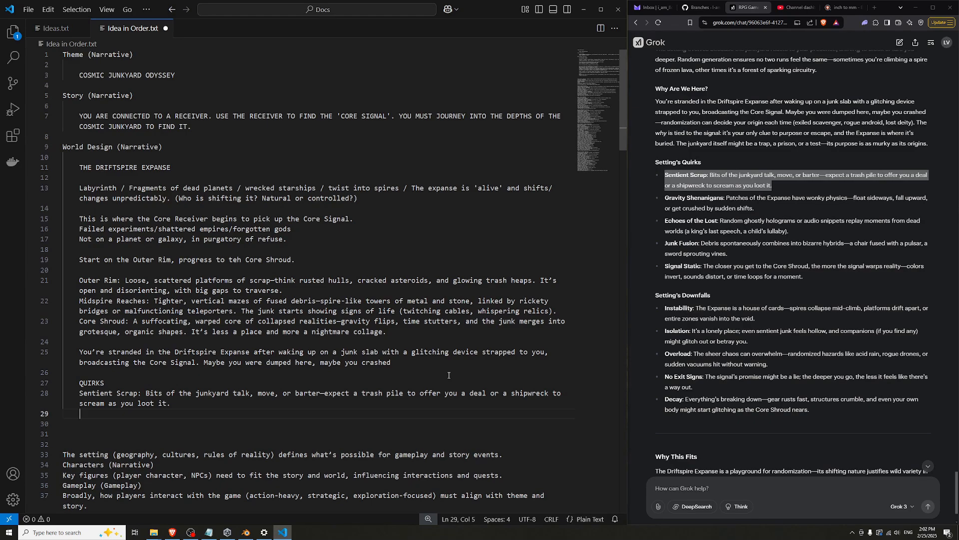
key("Return")
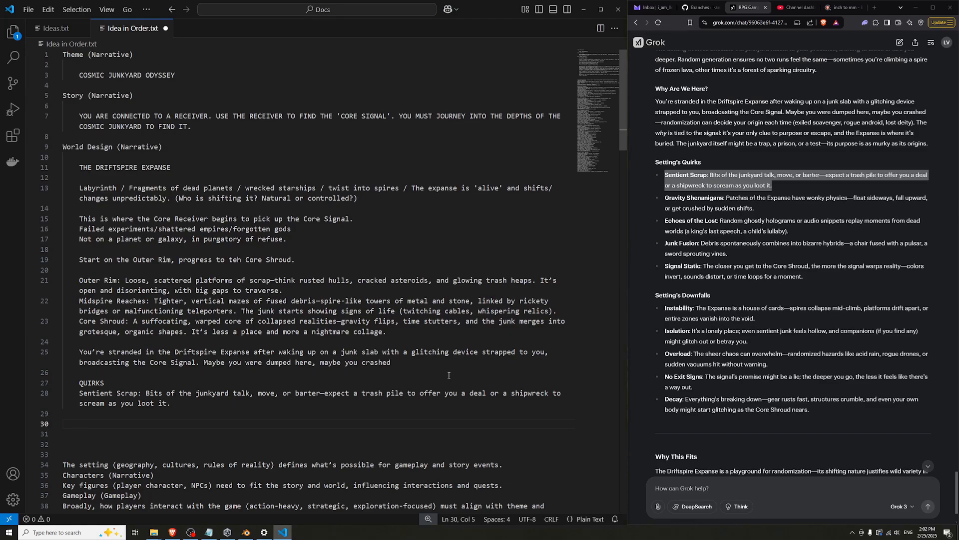
Copy Grok's Gravity Shenanigans quirk onto the line directly below Sentient Scrap in the QUIRKS list
left_click(798, 208)
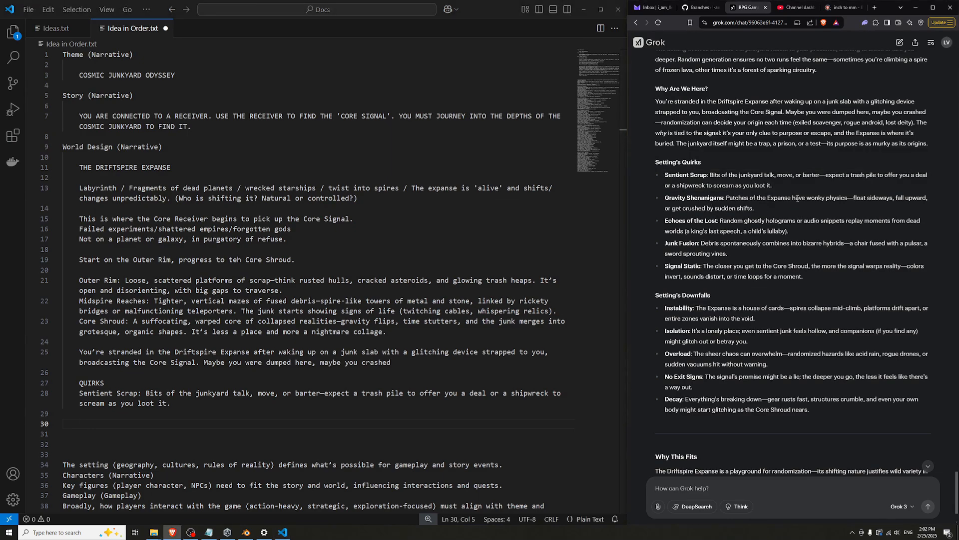
left_click_drag(660, 197, 758, 209)
key("ctrl+c")
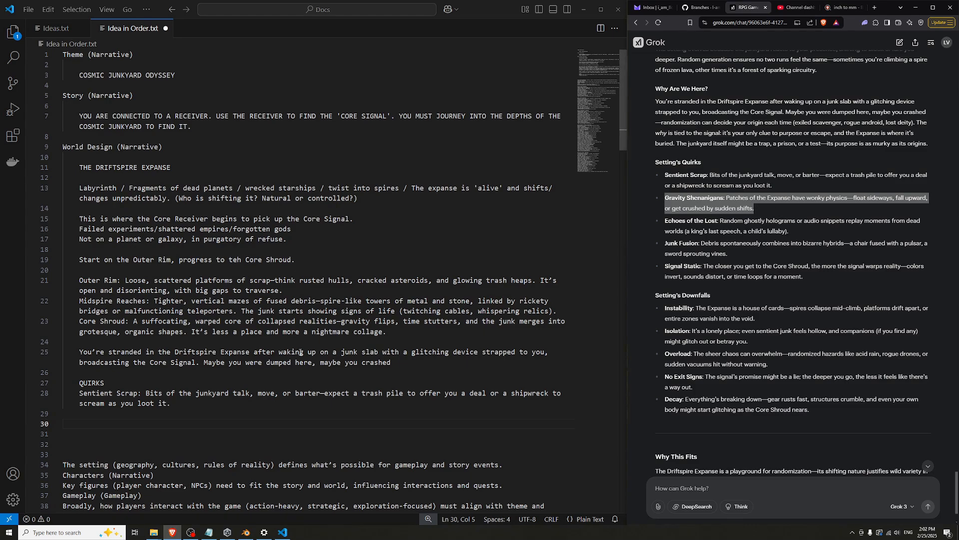
left_click(163, 422)
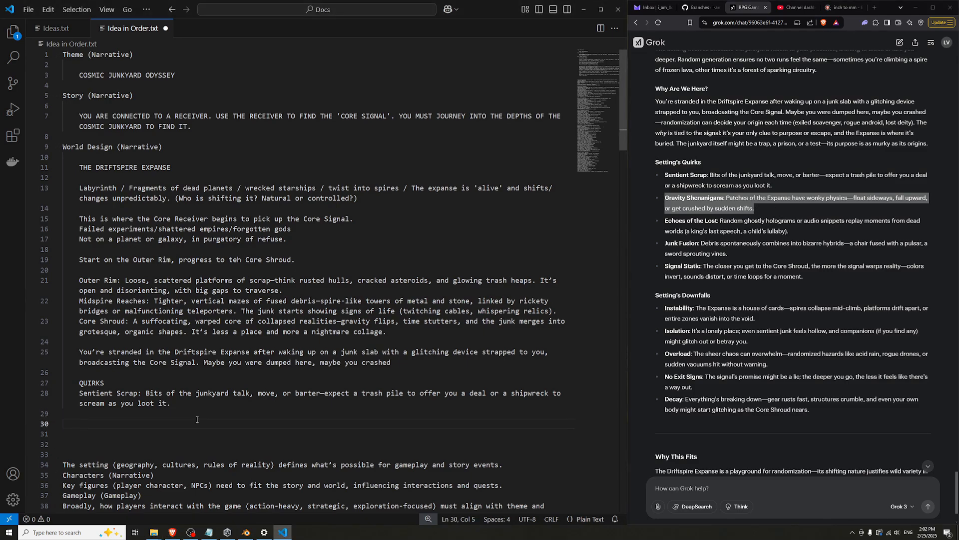
key("ctrl+v")
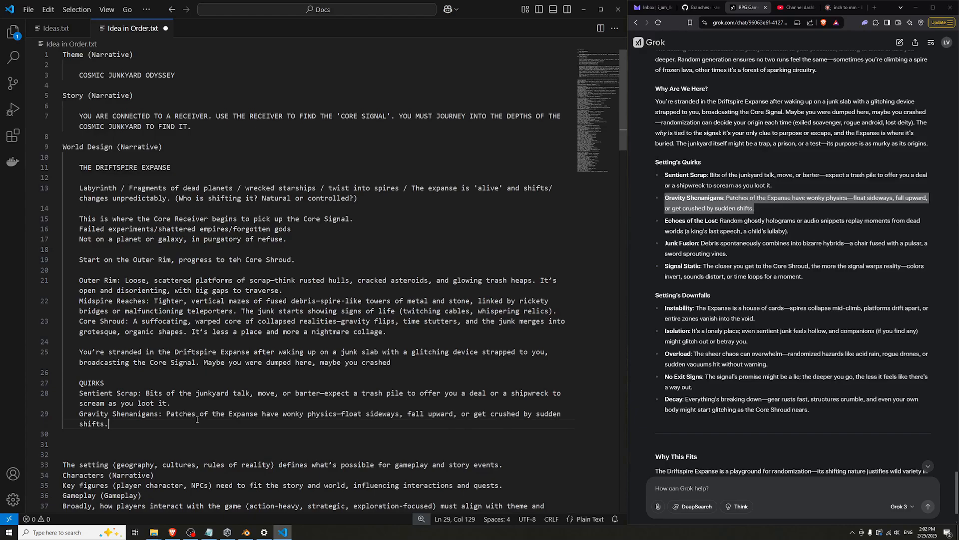
Copy Grok's Echoes of the Lost quirk onto a new line below Gravity Shenanigans
left_click(714, 239)
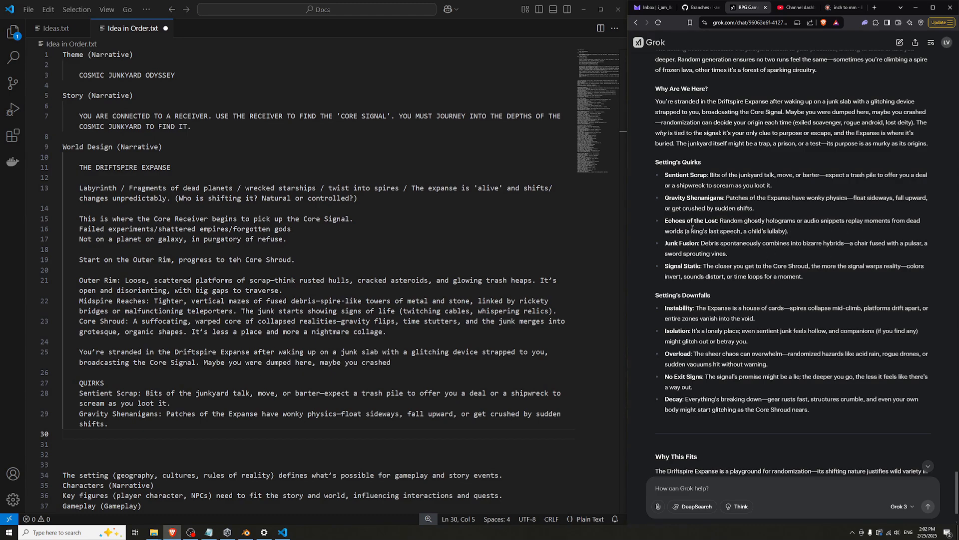
left_click_drag(795, 236, 666, 223)
key("ctrl+c")
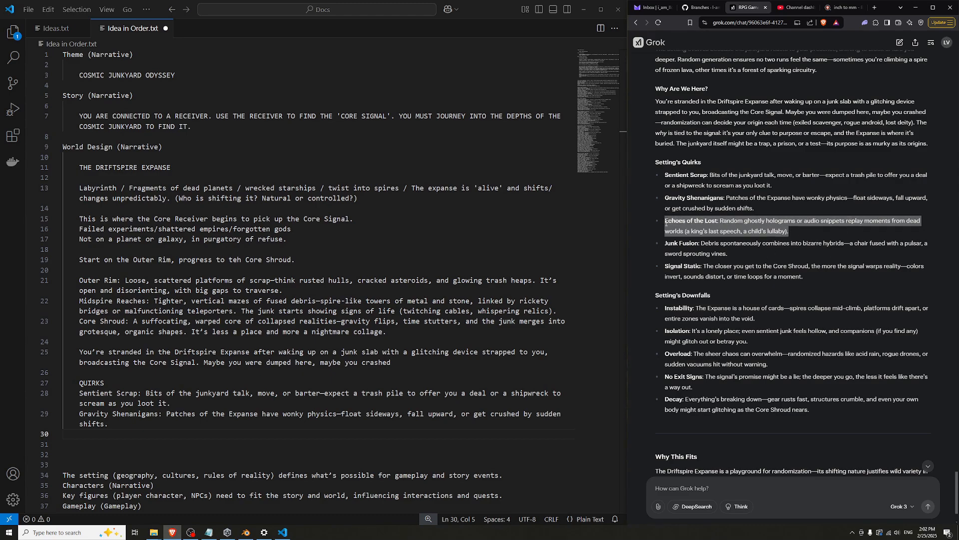
left_click(214, 433)
key("ctrl+v")
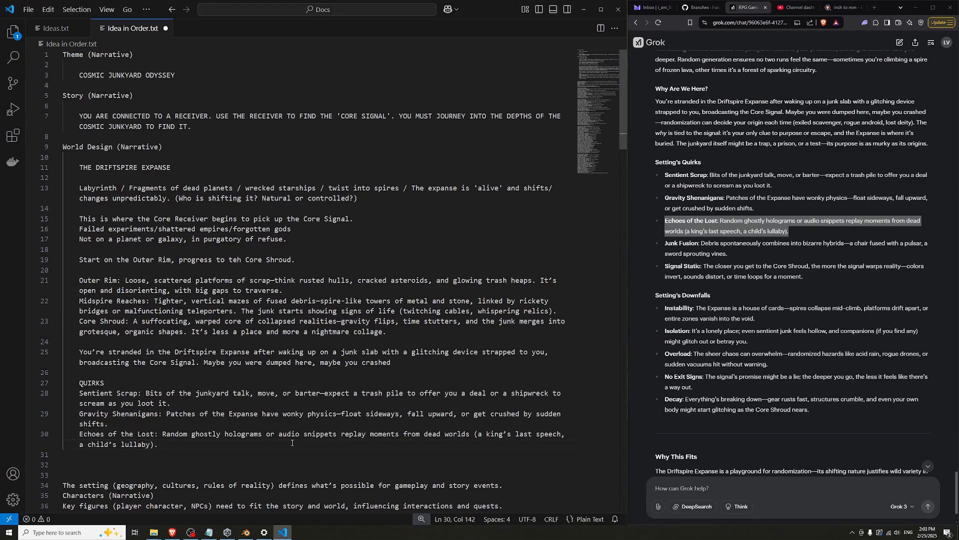
Read Grok's Junk Fusion quirk and copy the entry onto a new line below Echoes of the Lost
key("Return")
left_click_drag(702, 244, 919, 243)
left_click(877, 253)
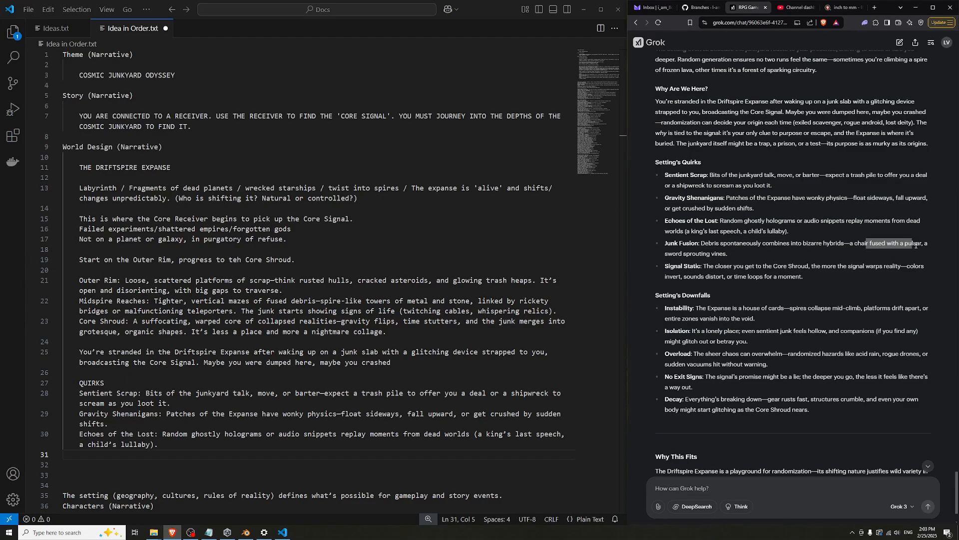
left_click(700, 253)
left_click_drag(728, 253, 664, 250)
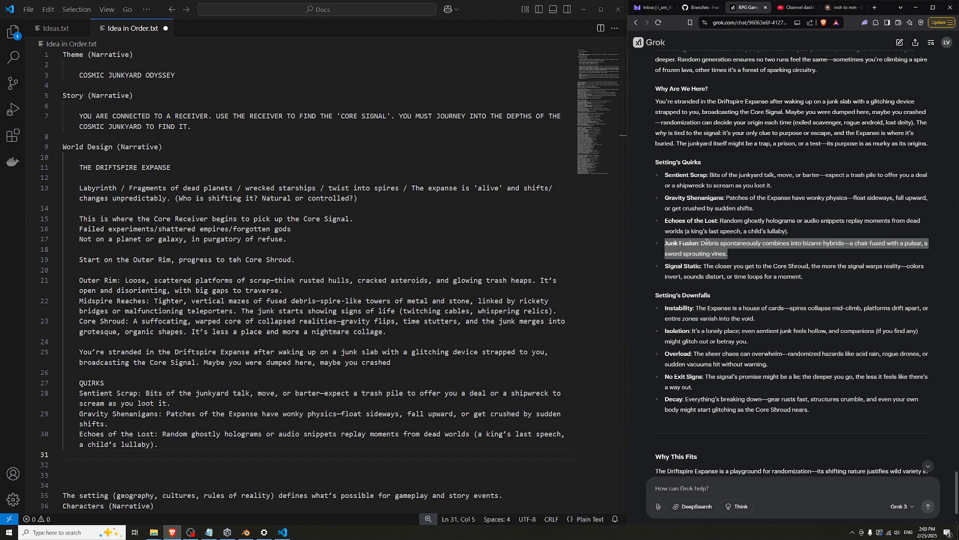
key("ctrl+c")
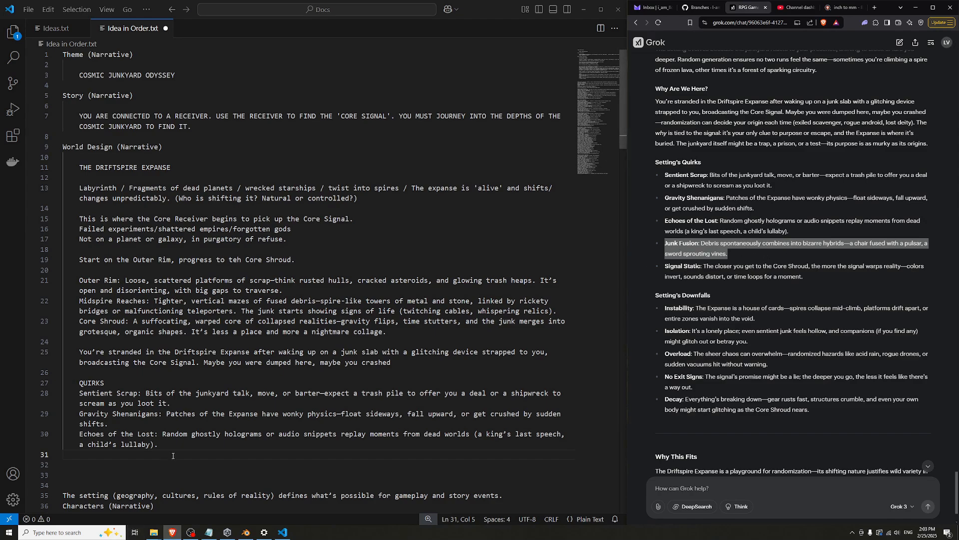
left_click(192, 454)
key("ctrl+v")
key("Return")
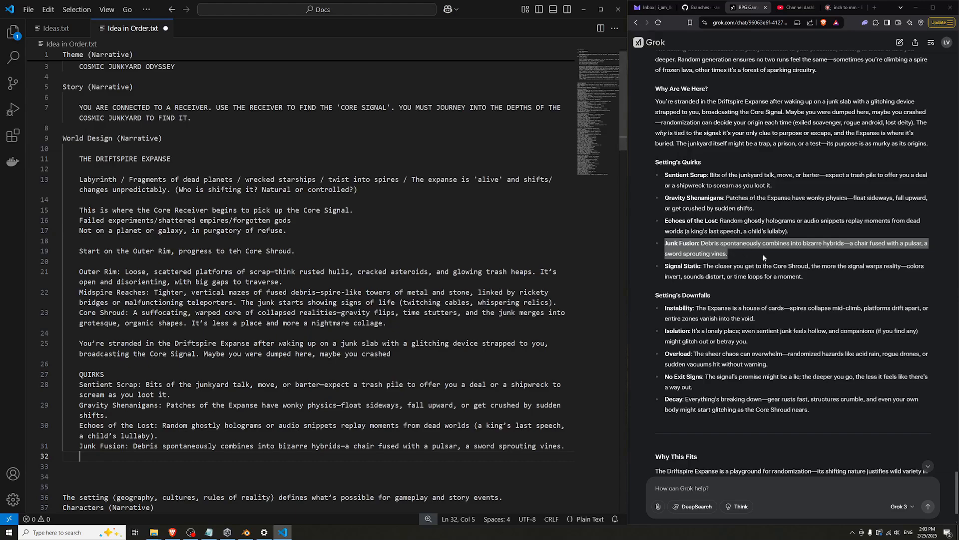
Copy Grok's Signal Static quirk onto the line below Junk Fusion to finish the QUIRKS list
left_click(721, 295)
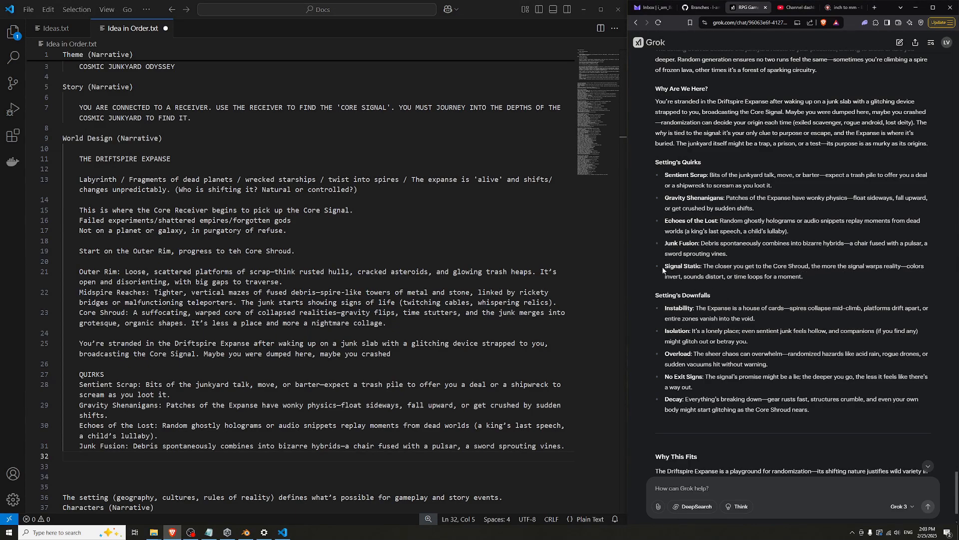
left_click_drag(665, 267, 804, 281)
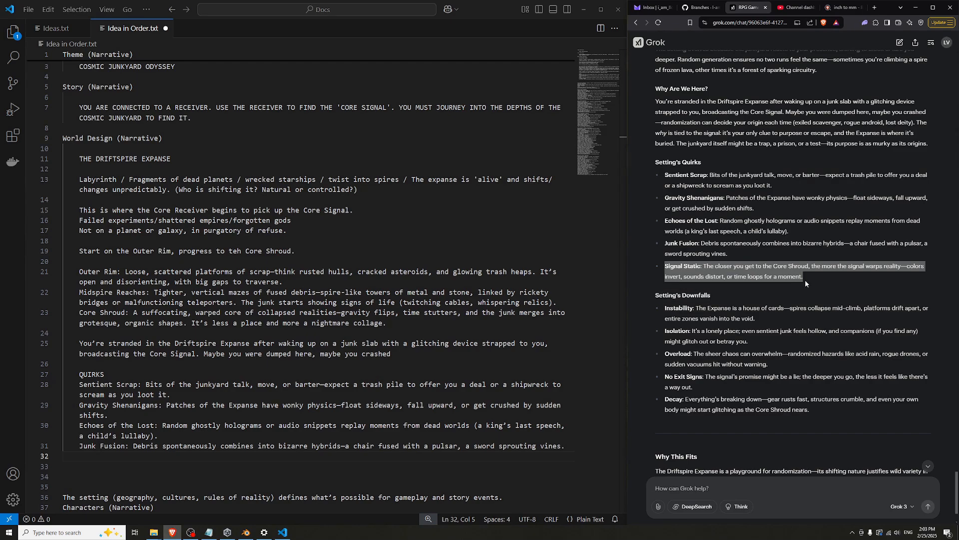
key("ctrl+c")
left_click(350, 457)
key("ctrl+v")
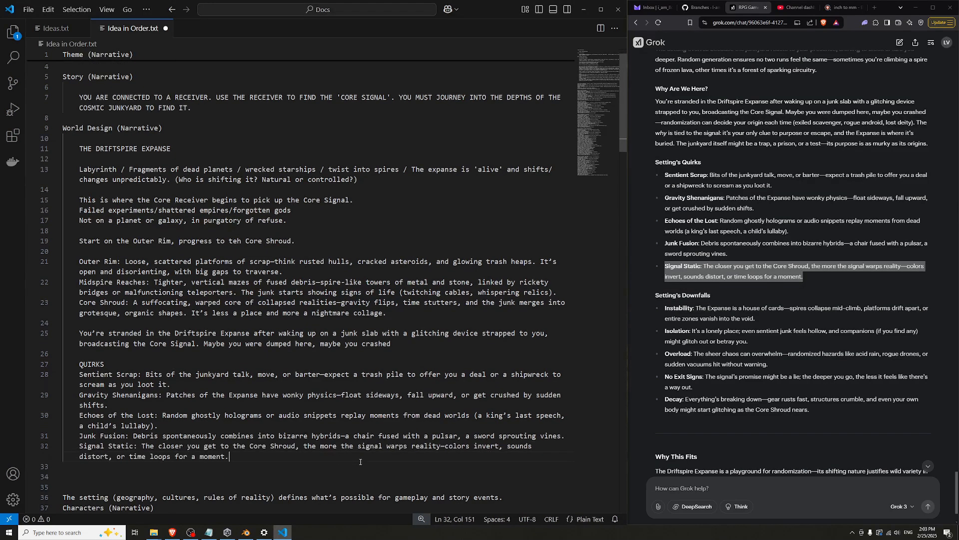
Add an indented "DOWNFALLS" heading after a blank line below Signal Static and start a new line under it
key("Return")
key("Return")
key("Return")
key("Up")
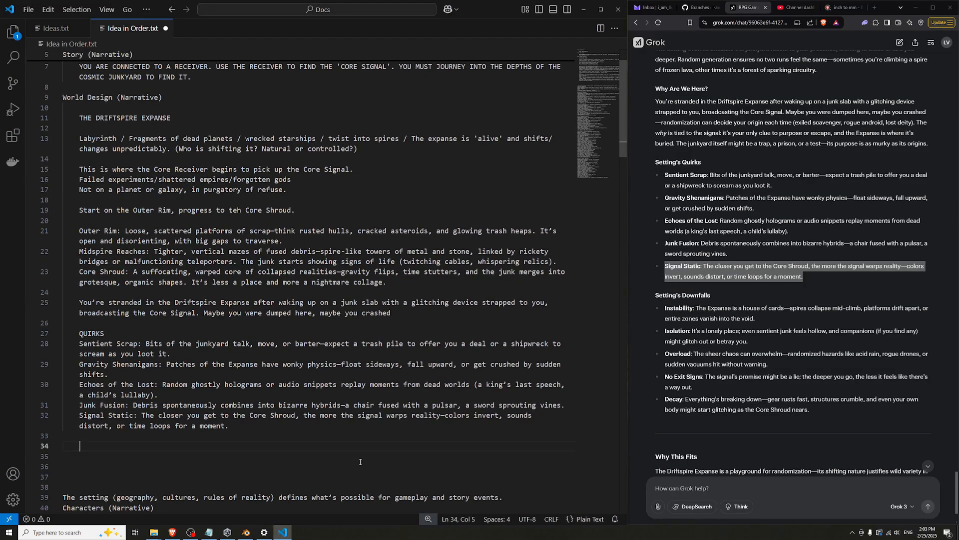
type("Dow")
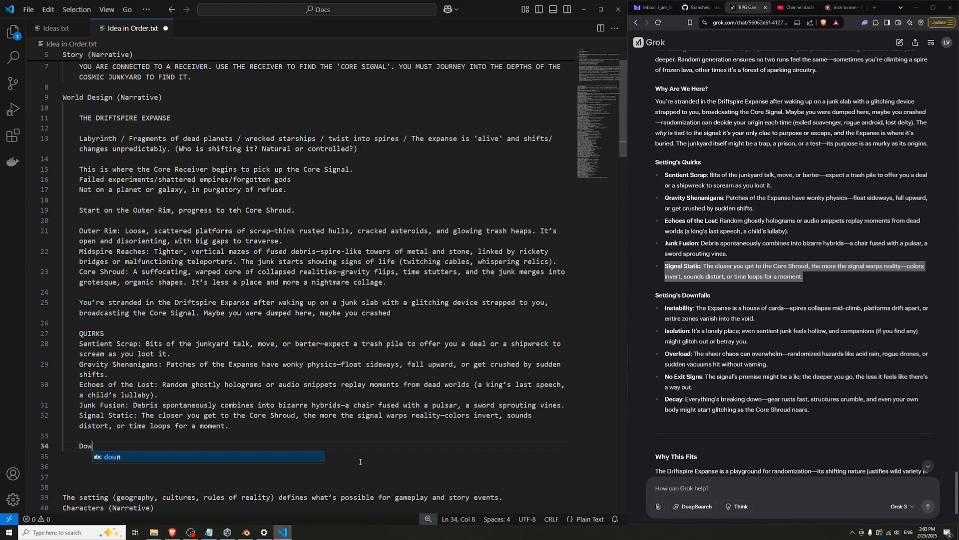
key("BackSpace")
key("BackSpace")
type("O")
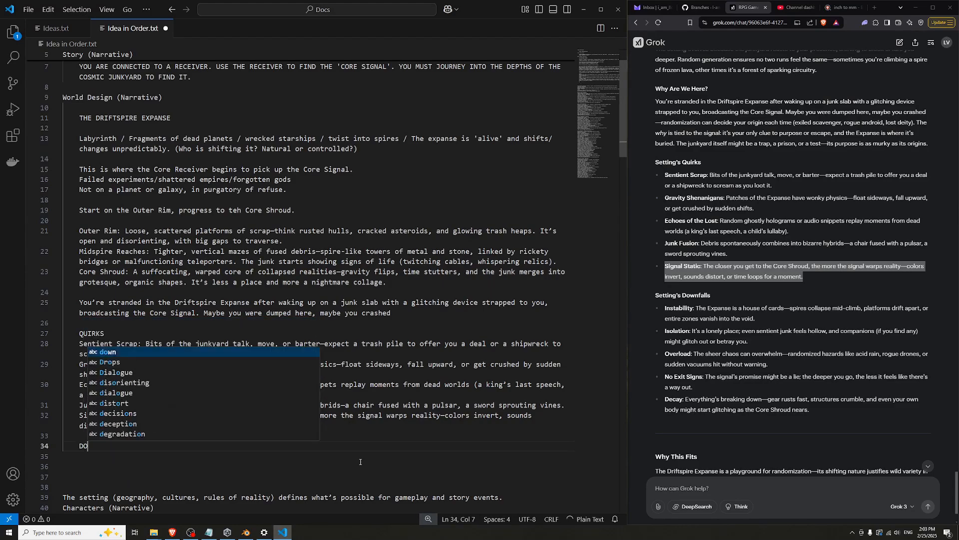
type("WNFALLS")
key("Return")
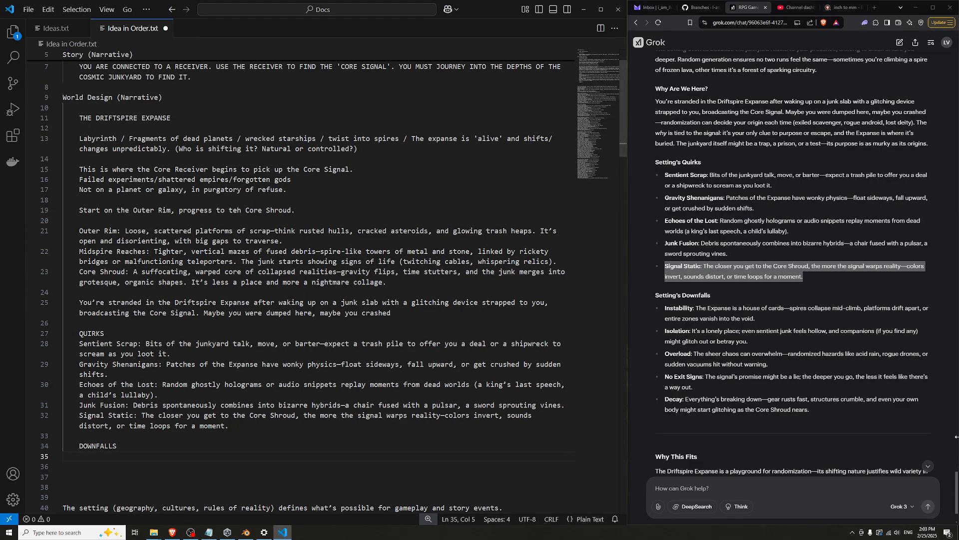
Copy Grok's Instability entry from Setting's Downfalls onto the line under the DOWNFALLS heading
scroll(730, 225, "down", 2)
left_click(729, 226)
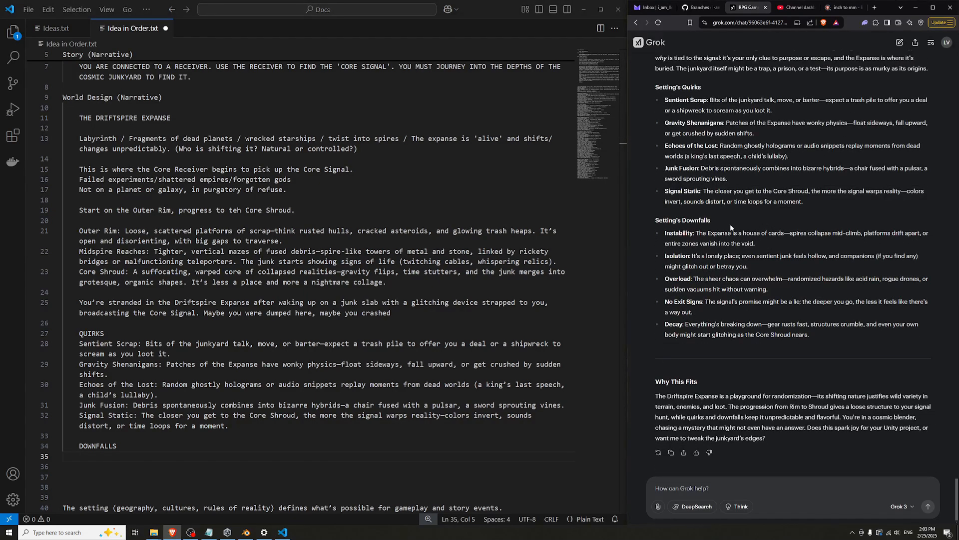
left_click_drag(661, 236, 759, 241)
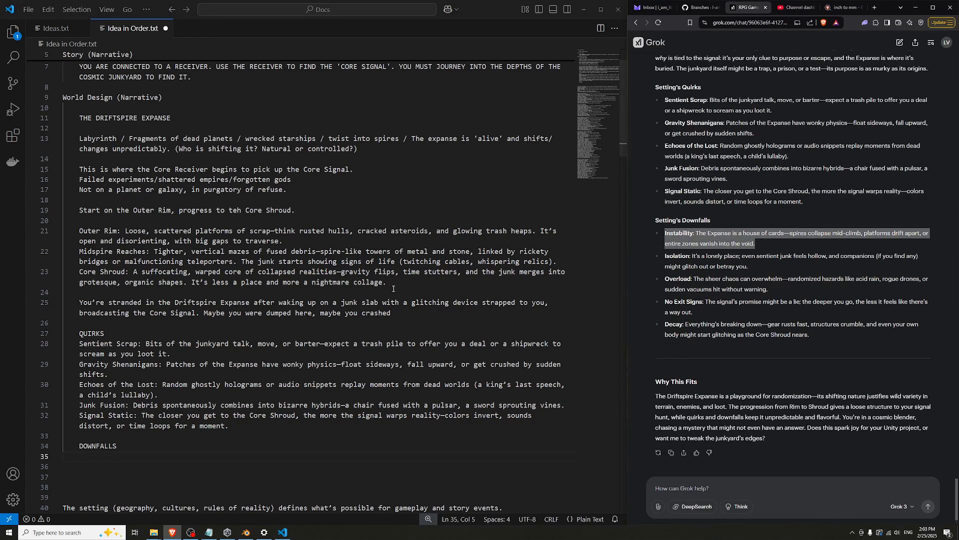
left_click(170, 461)
key("ctrl+v")
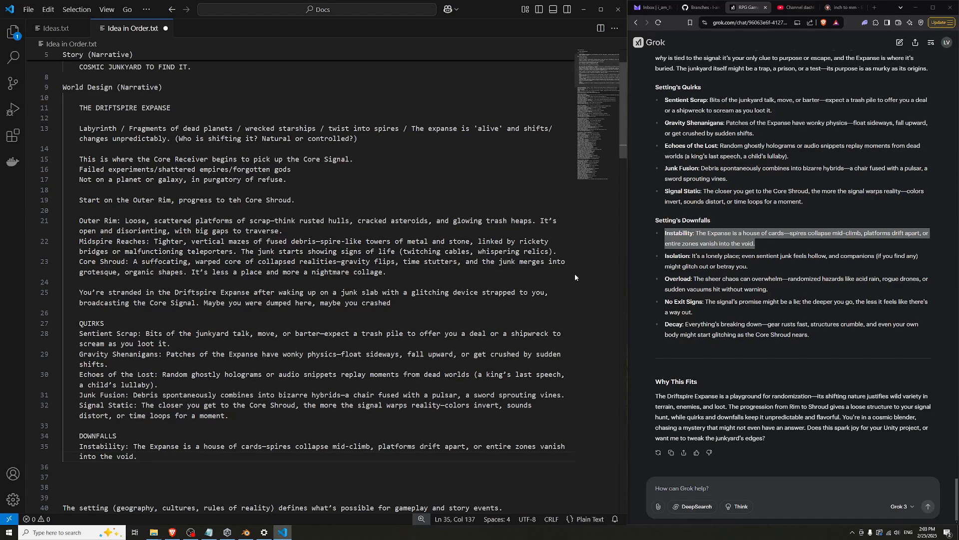
Copy Grok's Isolation downfall onto the line below Instability and indent it to match the list
left_click_drag(762, 262, 730, 262)
left_click(739, 265)
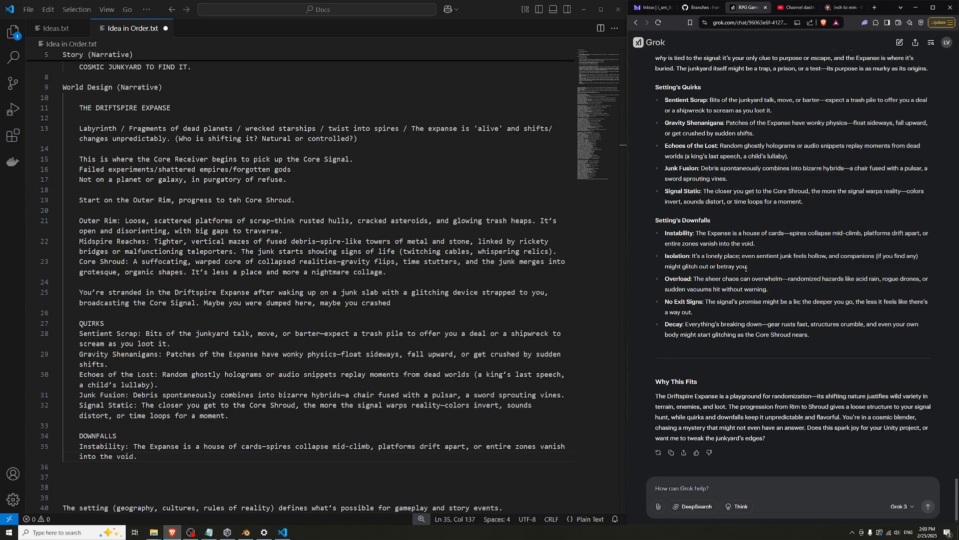
left_click_drag(754, 268, 662, 256)
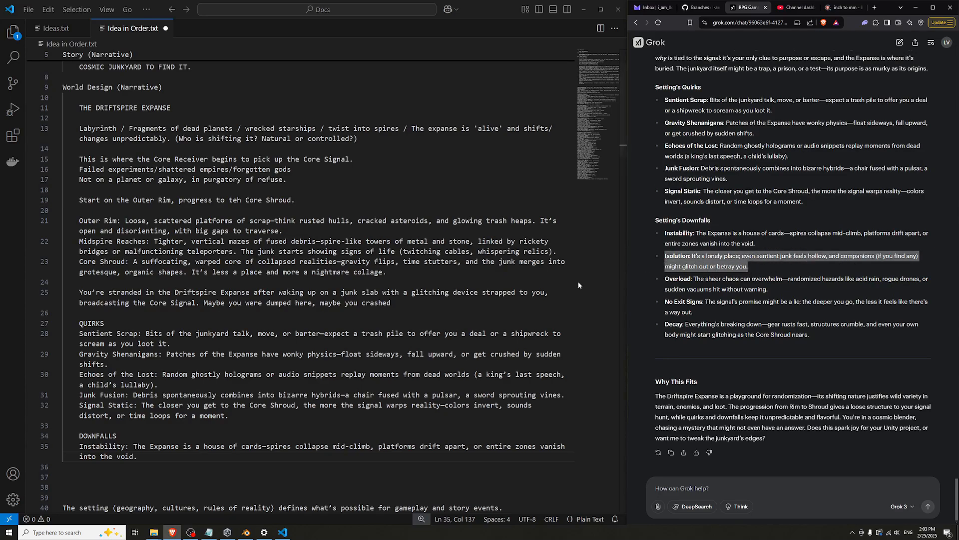
left_click(211, 470)
key("ctrl+v")
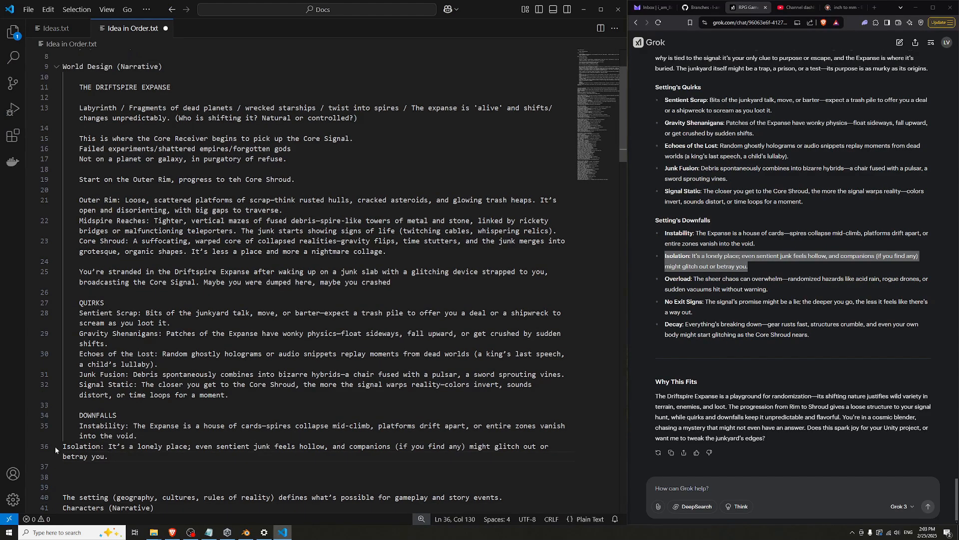
left_click(64, 446)
key("Tab")
key("End")
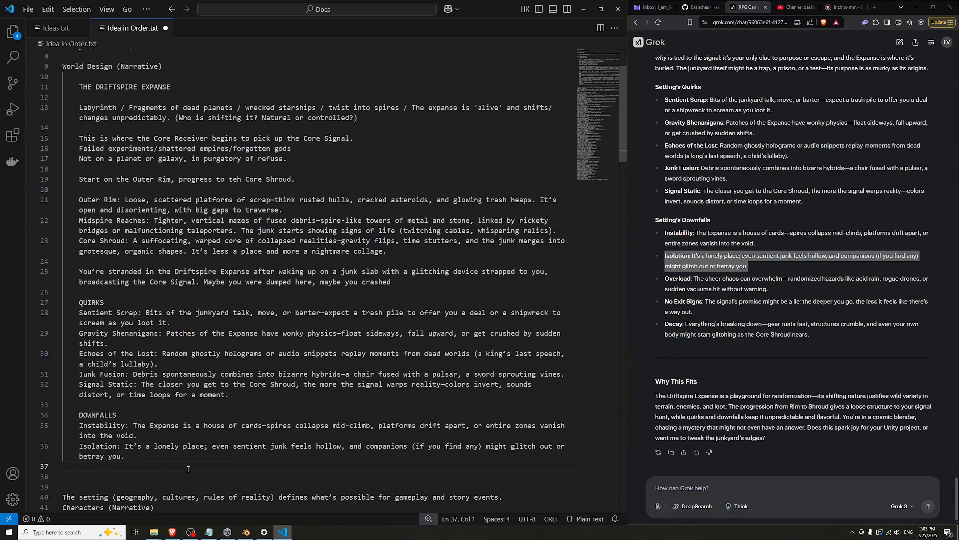
Insert blank lines below Isolation, copy Grok's Overload entry onto the first one with an indent, and start a new line
key("Return")
key("Return")
key("Return")
key("Up")
key("Up")
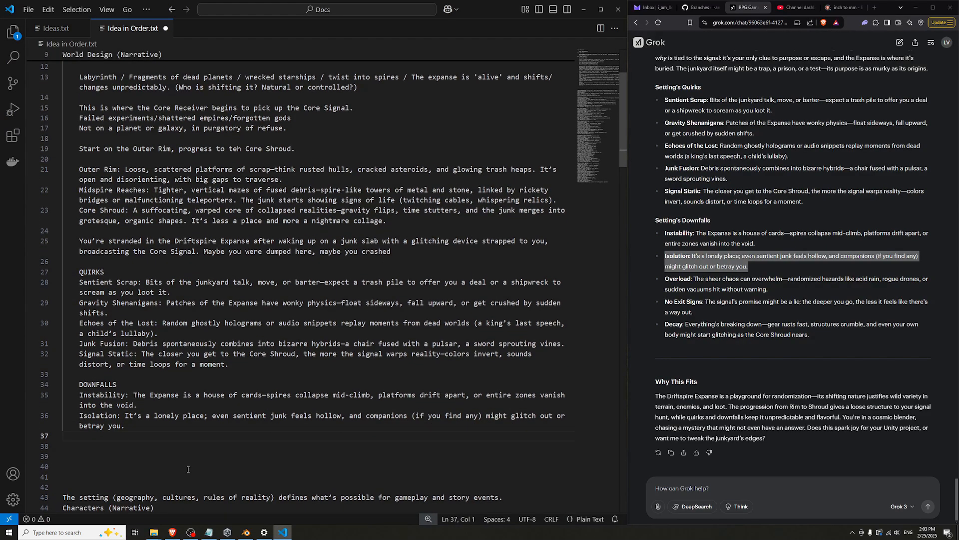
key("Tab")
left_click(789, 300)
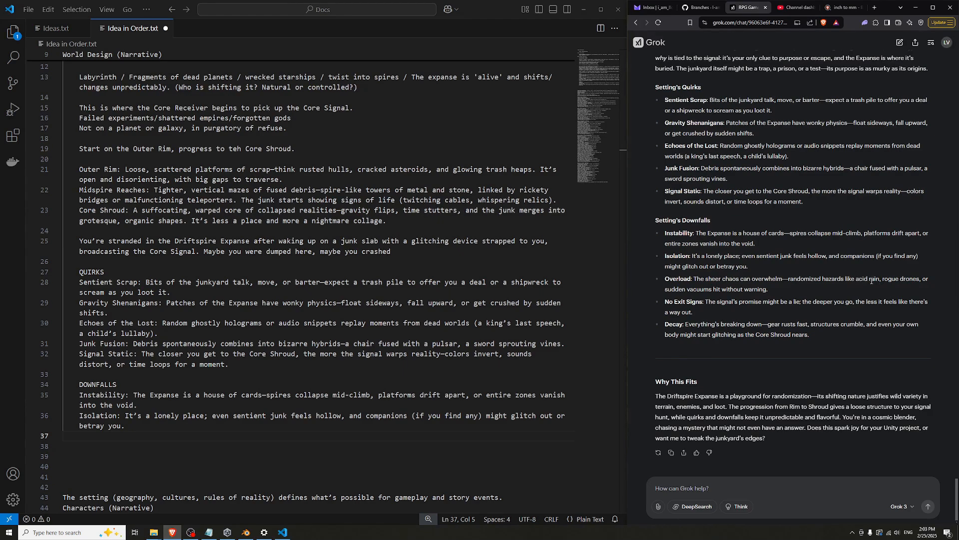
left_click_drag(863, 280, 910, 278)
left_click_drag(775, 292, 666, 279)
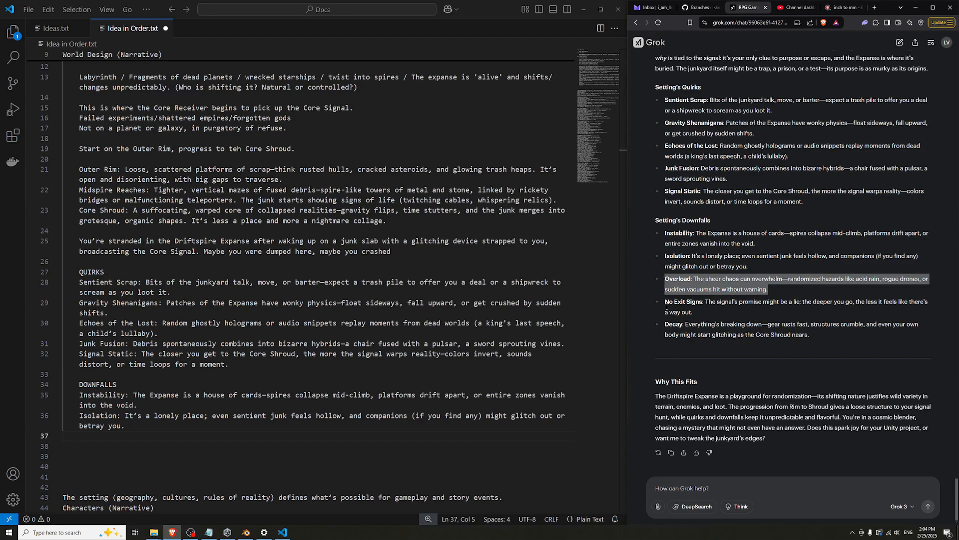
key("ctrl+v")
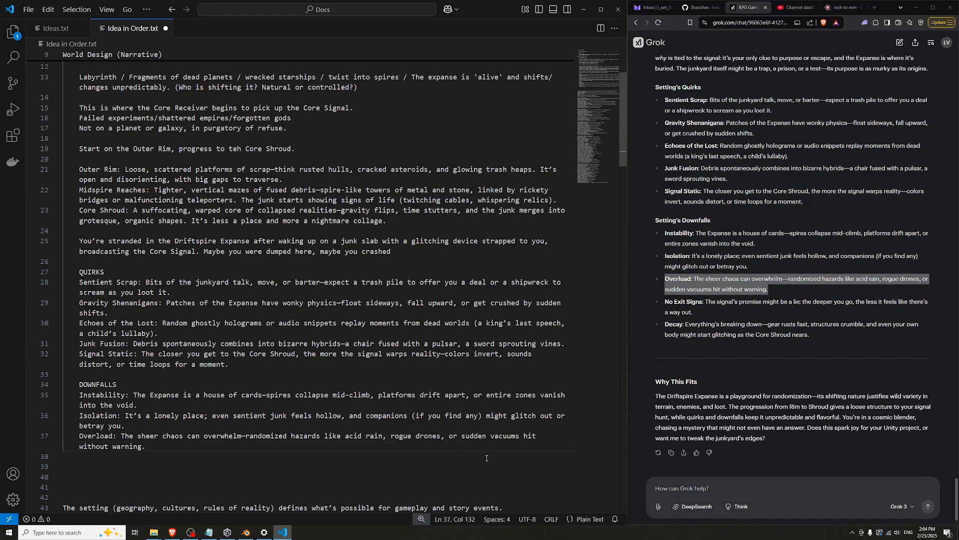
key("Return")
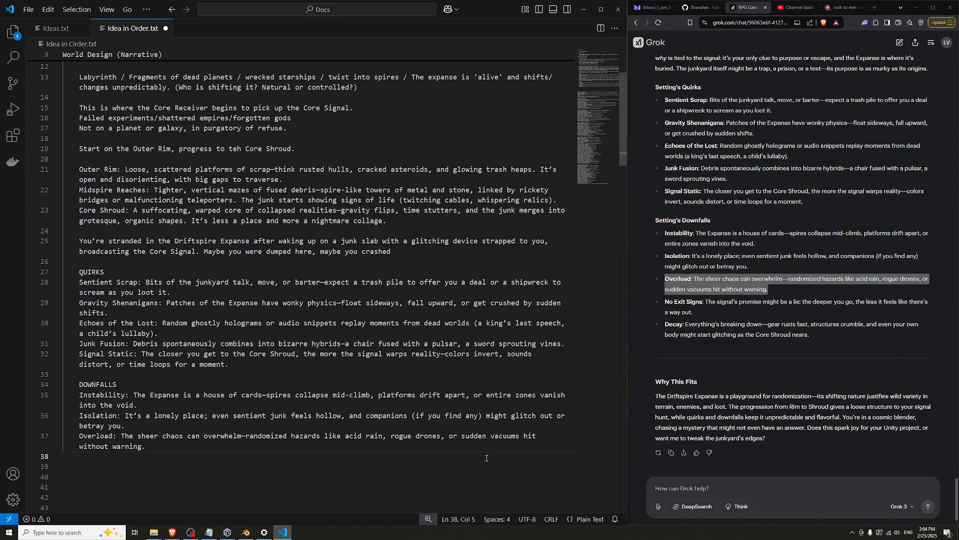
Read Grok's No Exit Signs downfall without copying it, and copy the Decay entry onto the line below Overload
left_click(796, 297)
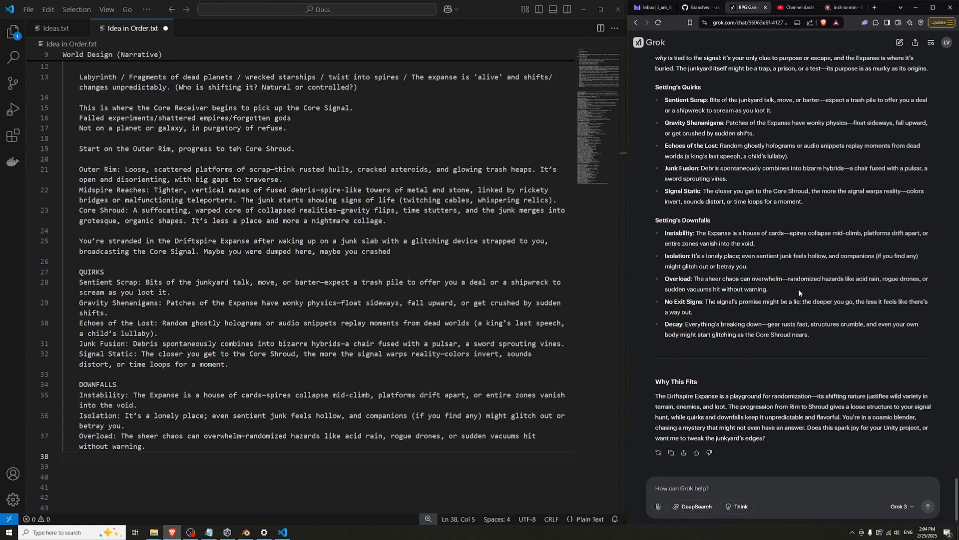
left_click_drag(767, 290, 664, 283)
left_click(787, 293)
left_click_drag(652, 300, 766, 313)
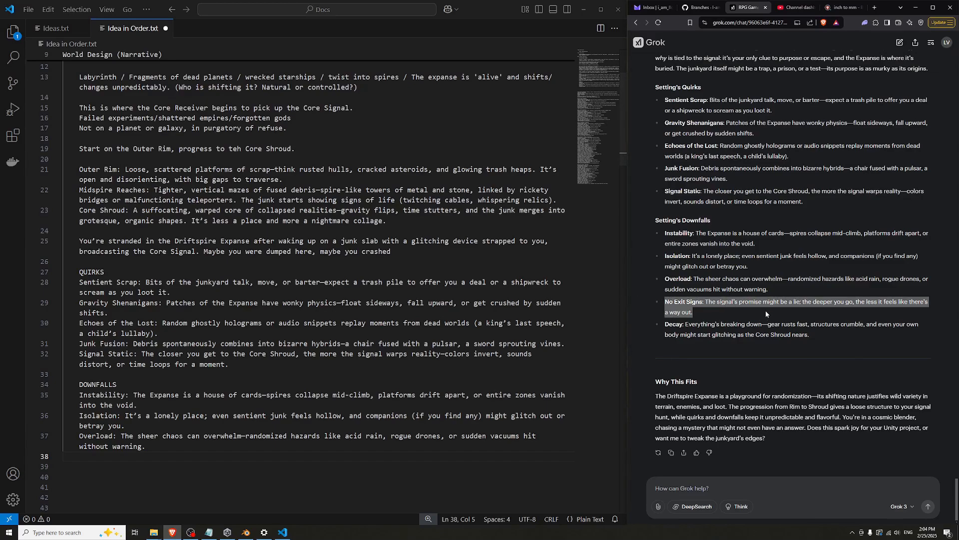
left_click(697, 309)
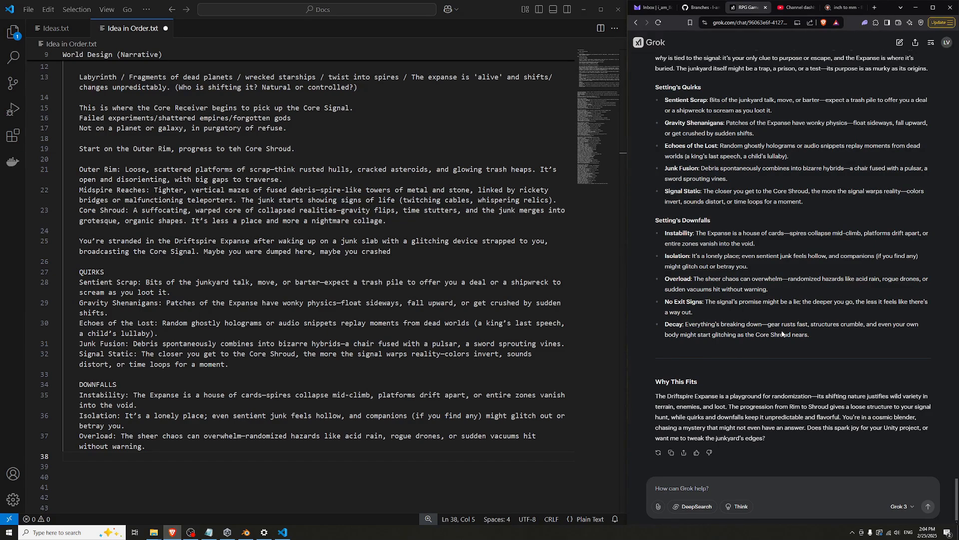
left_click_drag(667, 324, 763, 332)
left_click(763, 333)
left_click_drag(666, 325, 788, 335)
left_click(794, 333)
mouse_move(659, 323)
left_mouse_down()
mouse_move(813, 341)
mouse_move(666, 325)
mouse_move(820, 333)
mouse_move(664, 330)
left_mouse_up()
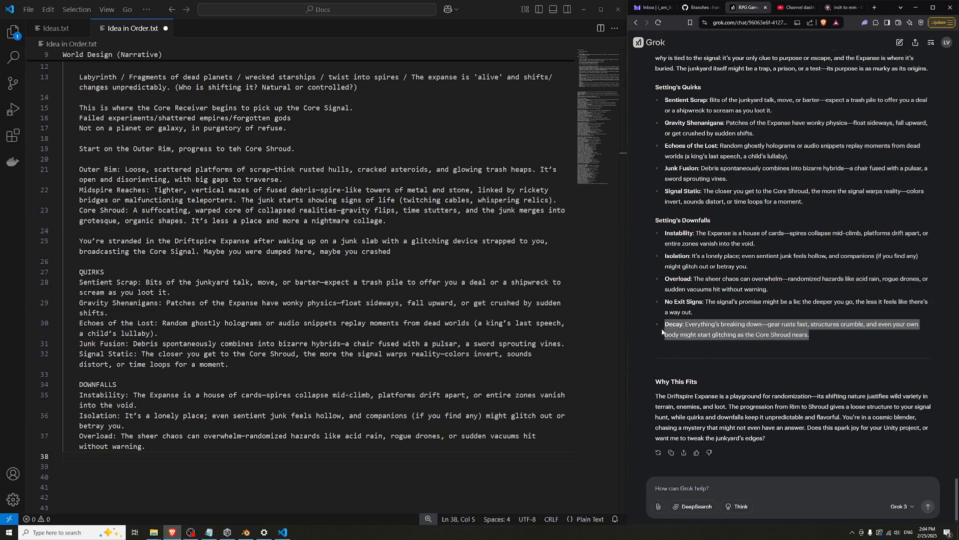
left_click(286, 452)
key("ctrl+v")
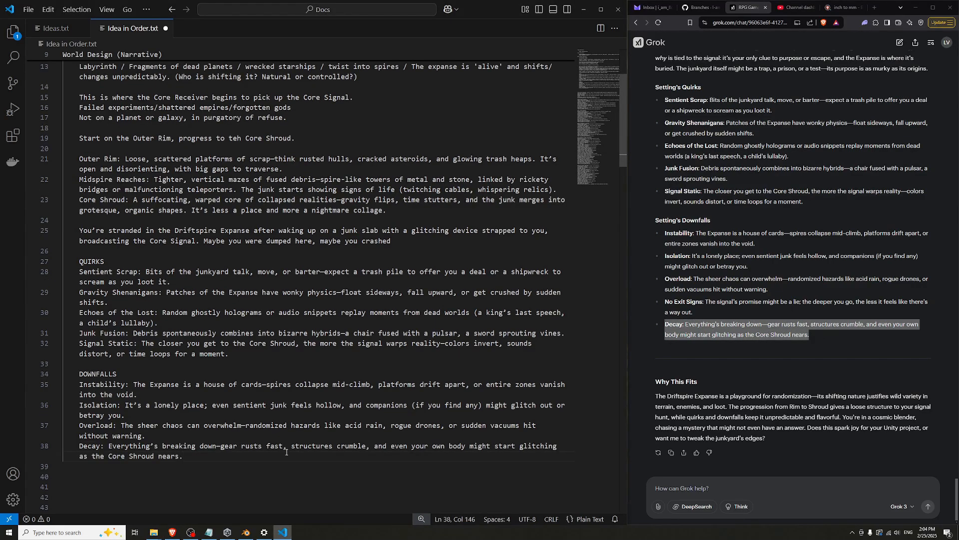
Remove the surplus blank lines below the Decay entry, keeping one, and save Idea in Order.txt
scroll(286, 452, "down", 2)
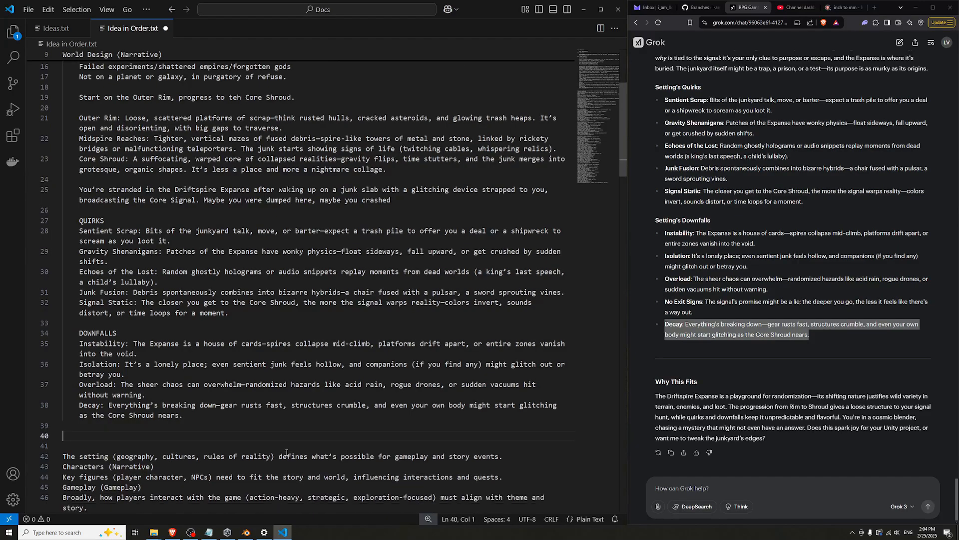
key("ctrl+s")
left_click(759, 353)
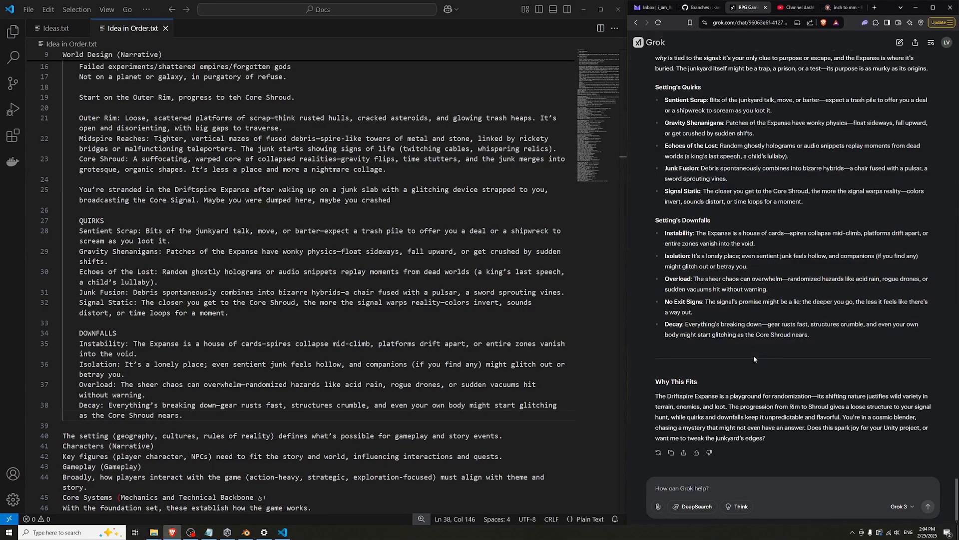
Review the World Design section from THE DRIFTSPIRE EXPANSE heading through the QUIRKS and DOWNFALLS lists
scroll(785, 290, "up", 4)
scroll(784, 290, "down", 4)
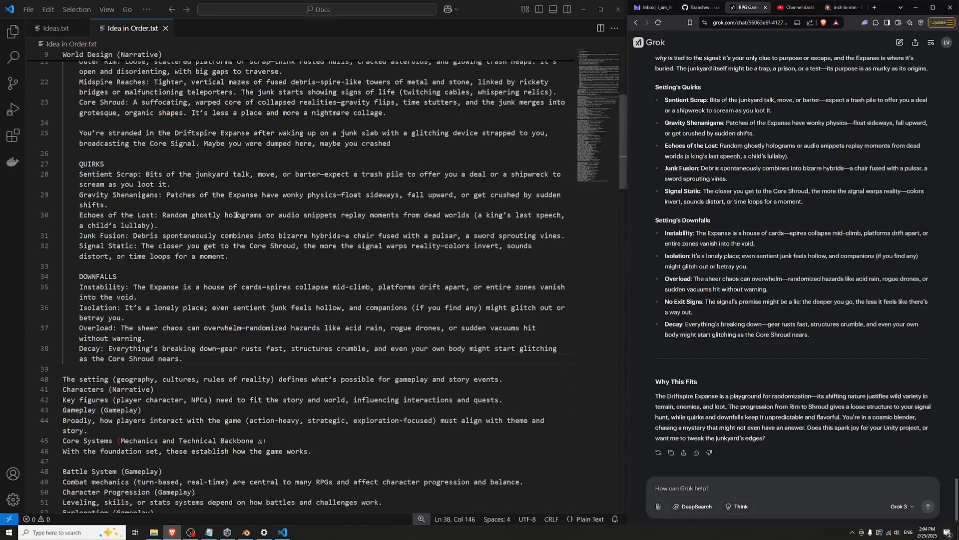
scroll(220, 299, "up", 1)
scroll(221, 300, "up", 4)
scroll(180, 190, "down", 8)
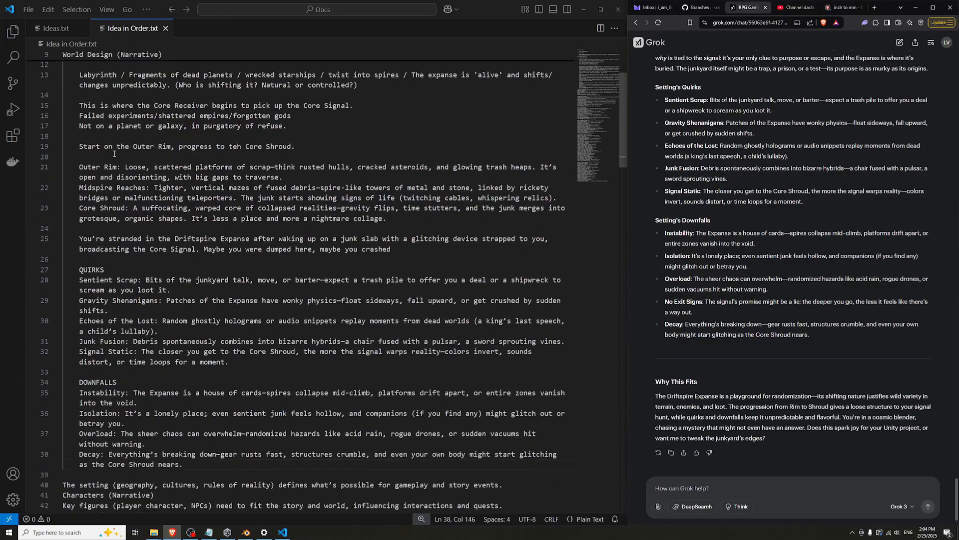
scroll(180, 190, "up", 8)
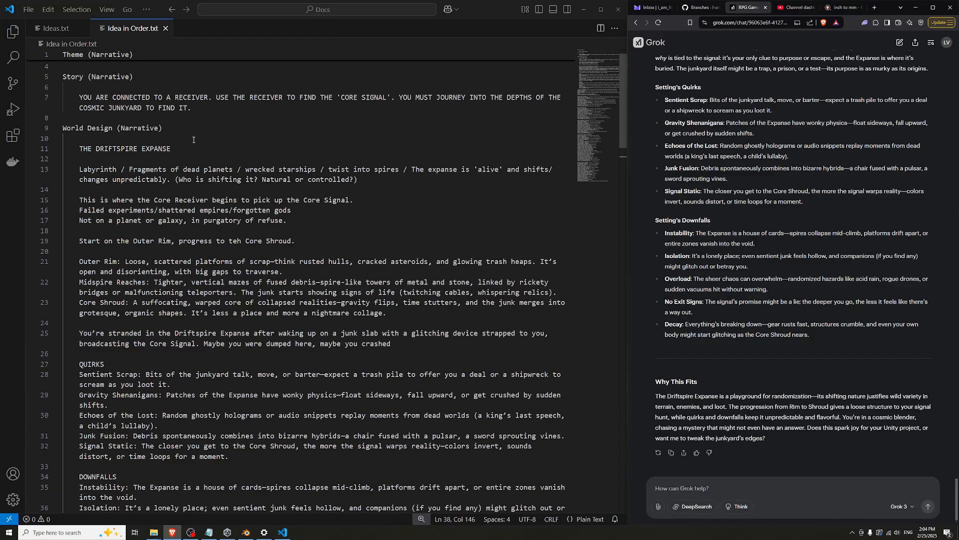
left_click(193, 141)
scroll(128, 223, "down", 8)
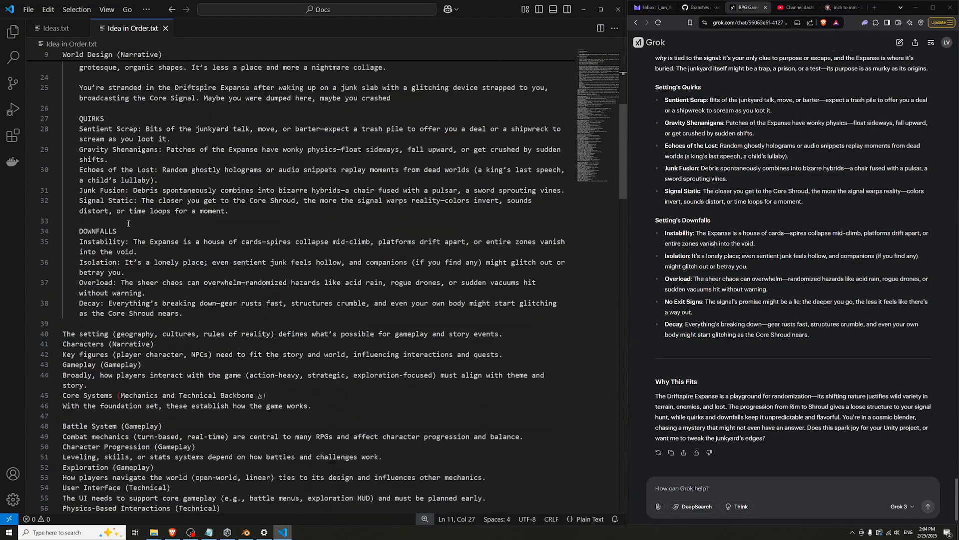
Delete the placeholder line beginning "The setting (geography, cultures, rules of reality)" above the Characters (Narrative) heading
scroll(128, 223, "down", 1)
left_click_drag(503, 296, 283, 295)
left_click(283, 296)
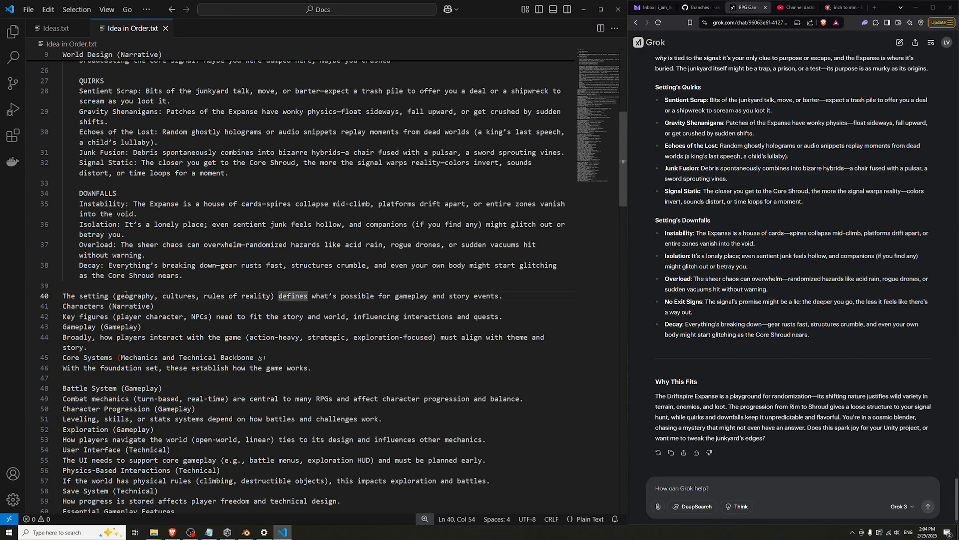
left_click_drag(155, 306, 492, 297)
left_click(505, 296)
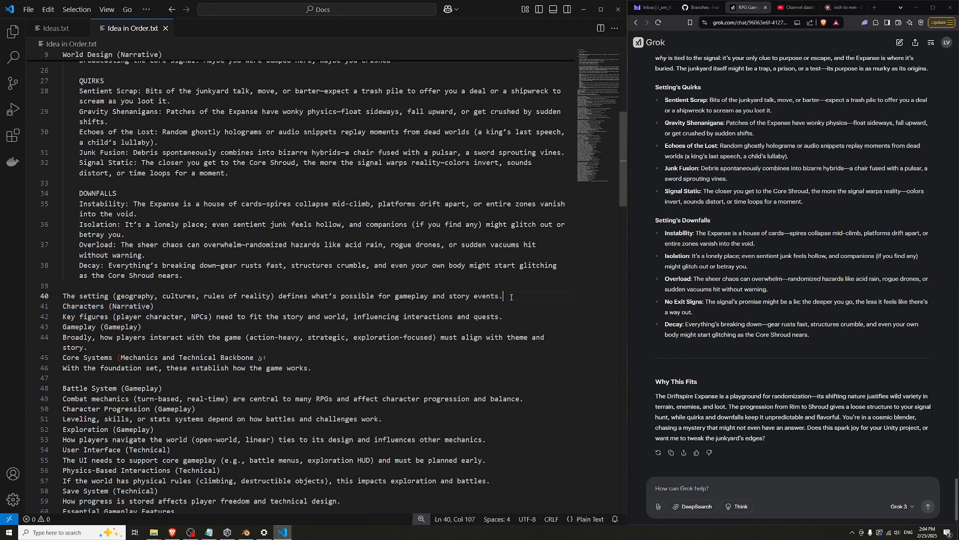
key("shift+Home")
key("BackSpace")
key("BackSpace")
Insert two blank lines below the Characters (Narrative) heading and indent the first one
left_click(210, 295)
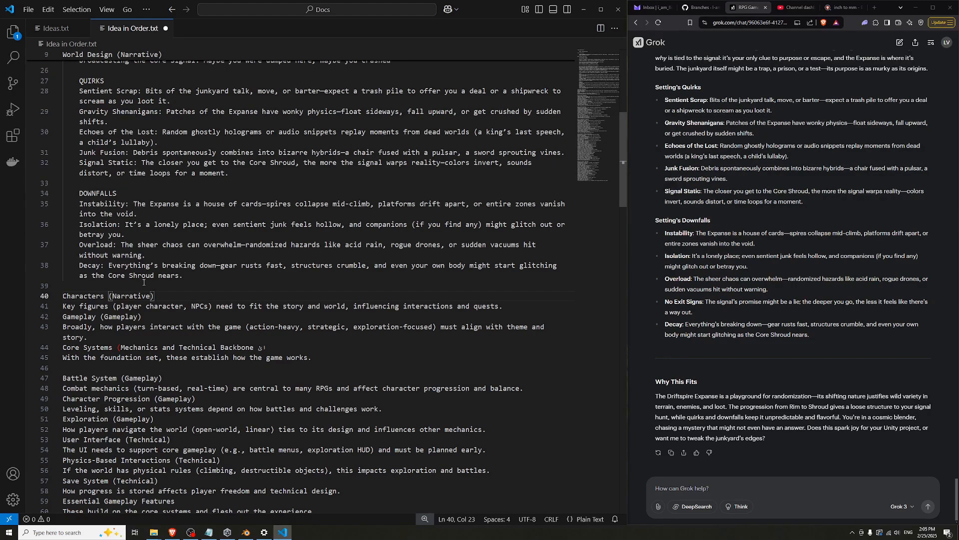
key("Return")
left_click(210, 306)
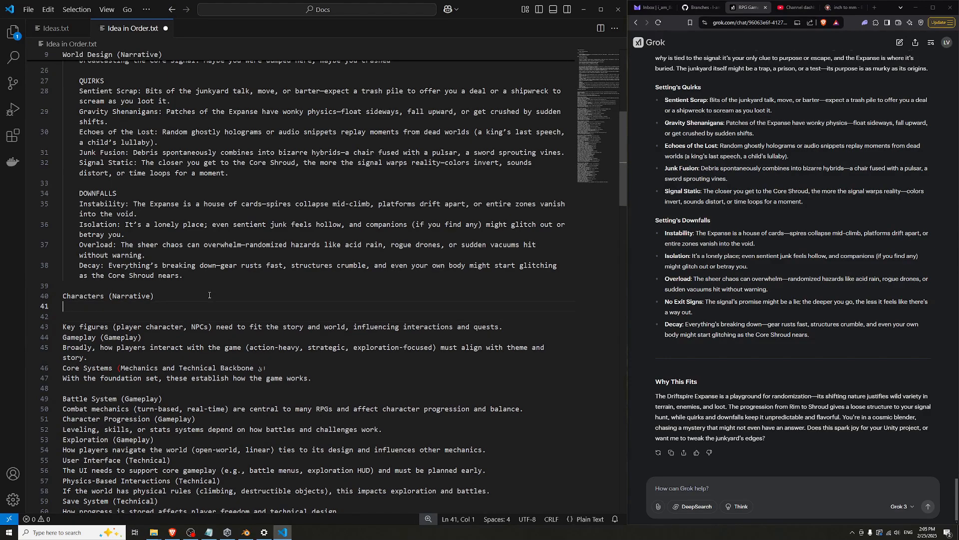
Copy the three opening lines of the earlier game-setting prompt in Grok into a new message
left_click(813, 479)
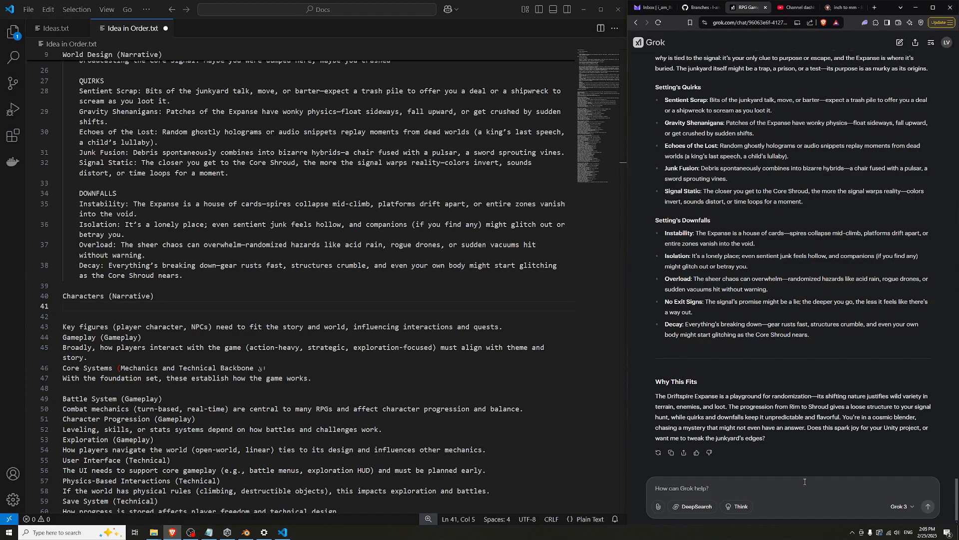
scroll(777, 356, "up", 20)
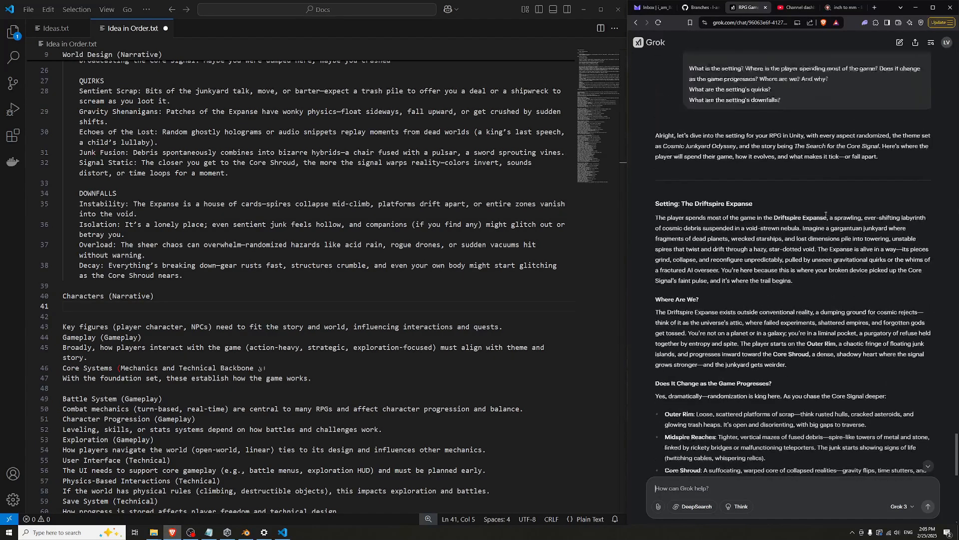
scroll(760, 205, "up", 3)
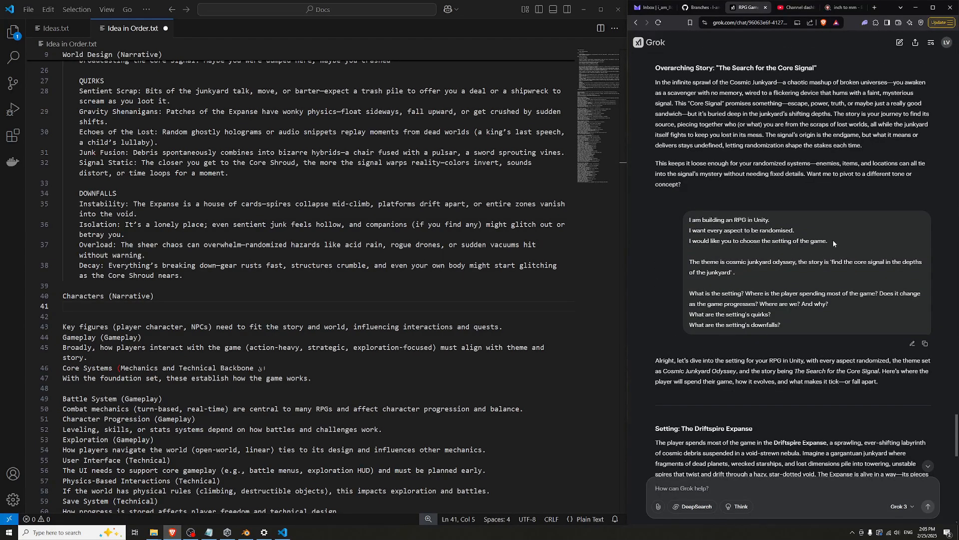
left_click_drag(832, 240, 682, 218)
key("ctrl+c")
scroll(754, 394, "down", 20)
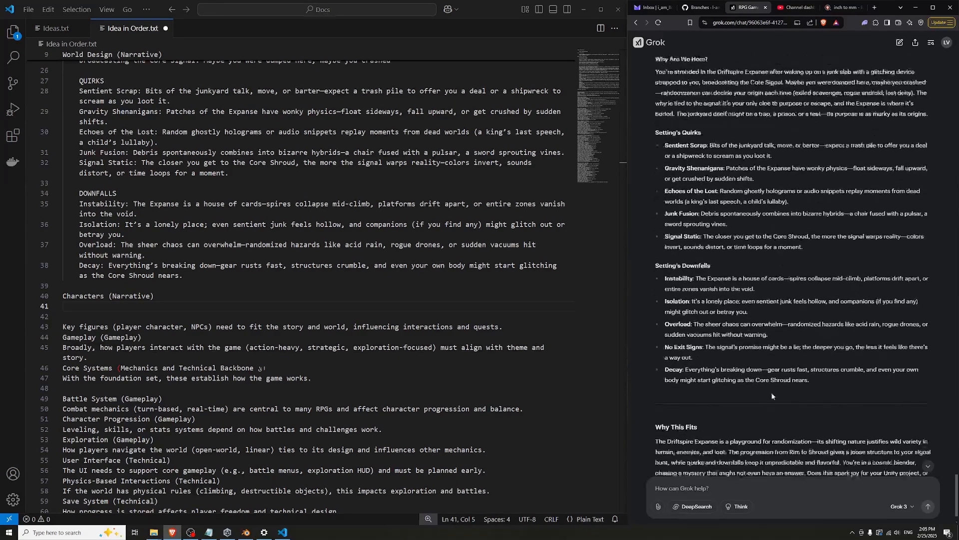
left_click(805, 487)
key("ctrl+v")
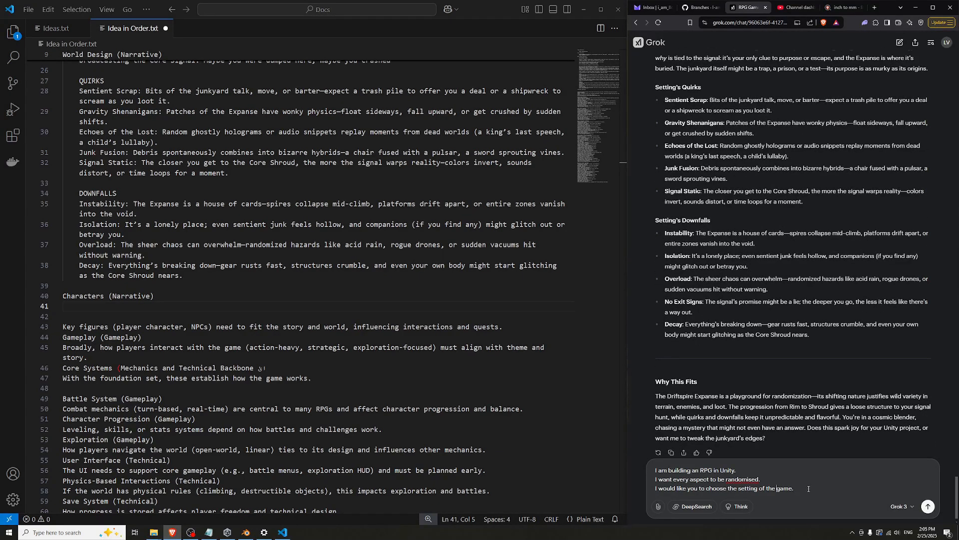
Change "setting" to "main character" in the new prompt's third line and add a blank line after it
key("Left")
key("Left")
key("Left")
key("Left")
key("ctrl+BackSpace")
type("main character")
key("shift+Return")
key("shift+Return")
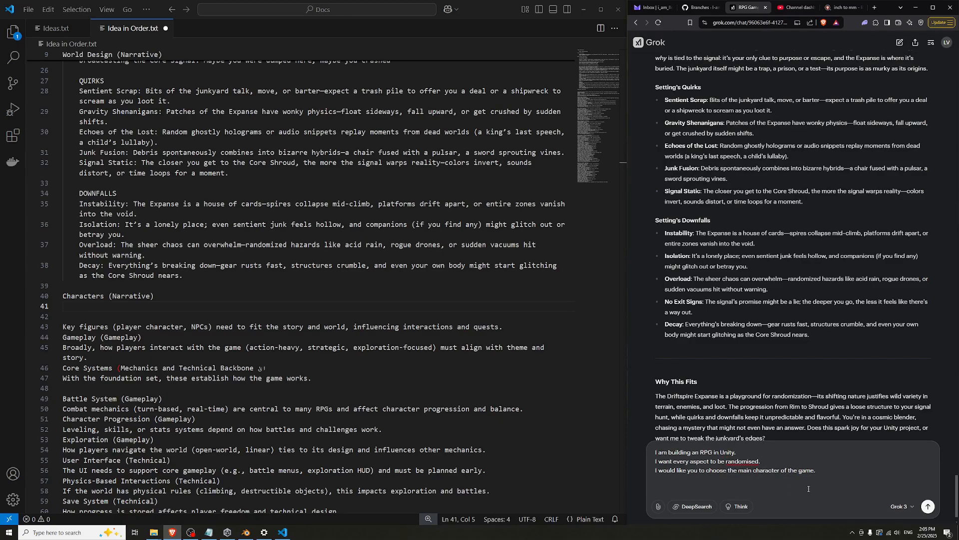
Add the lines "I don't need specific details about hair colour etc." and "I want to know 'who' they are." to the prompt
type("I don't need specific details about hair colour etc")
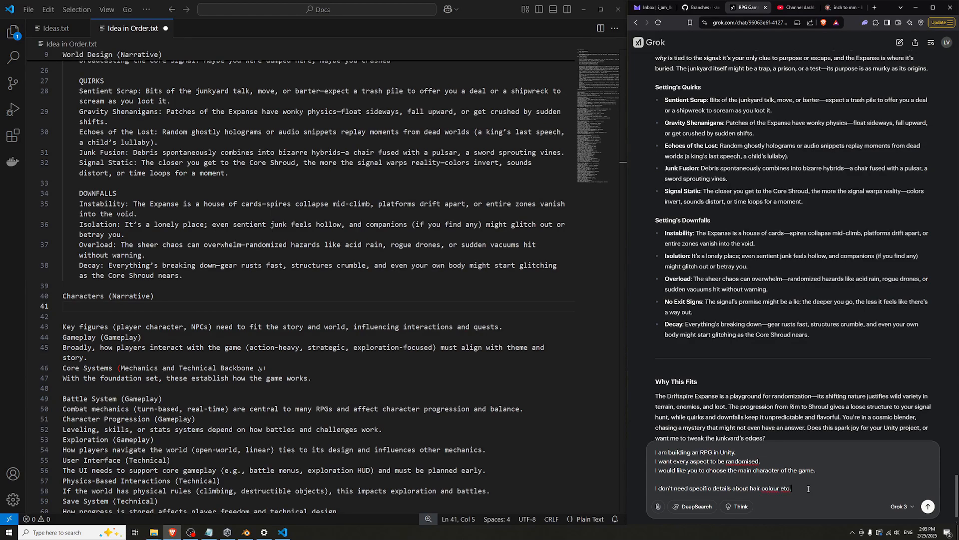
type(".")
key("shift+Return")
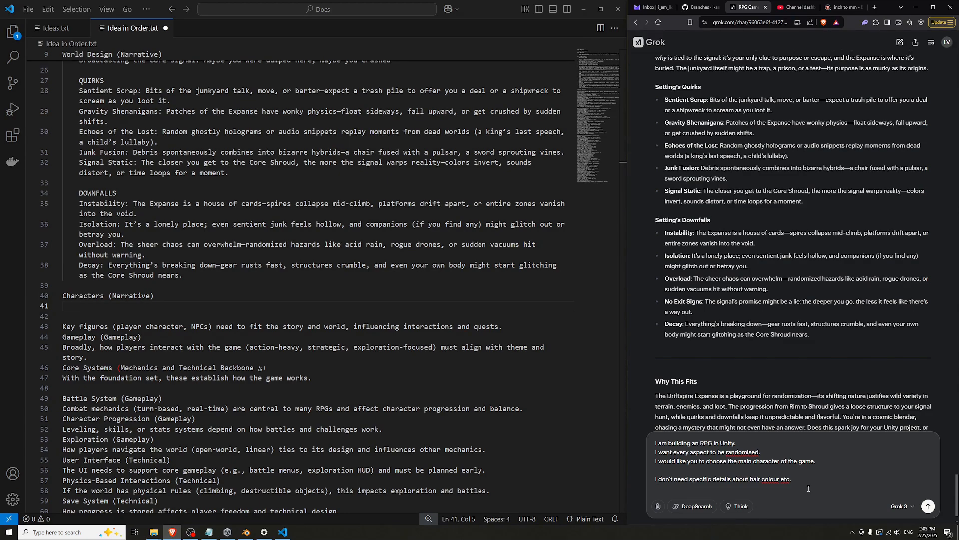
type("I want to know 'who' they are.")
key("shift+Return")
Add the question "Why are they here?" on its own line of the prompt and start another line
type("Why are there")
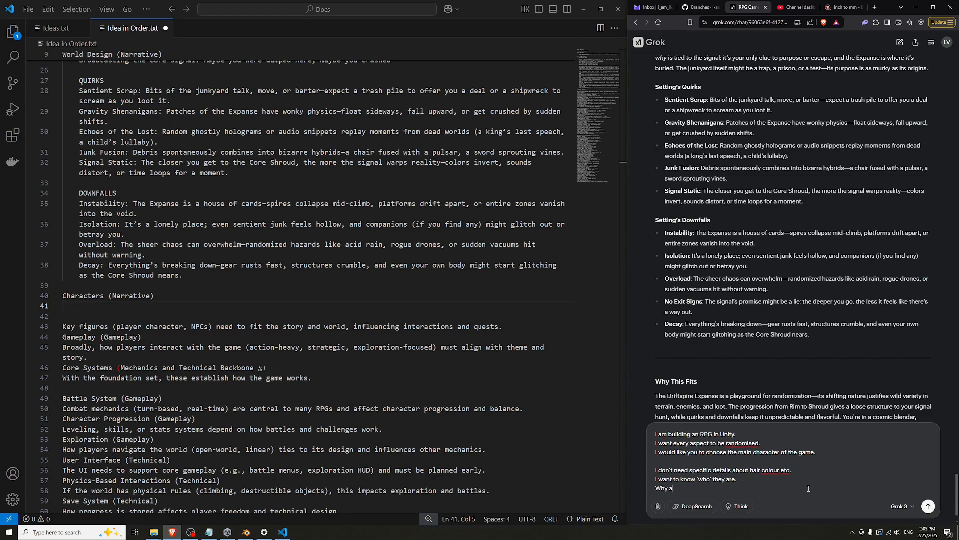
key("BackSpace")
key("BackSpace")
type("y here?")
key("shift+Return")
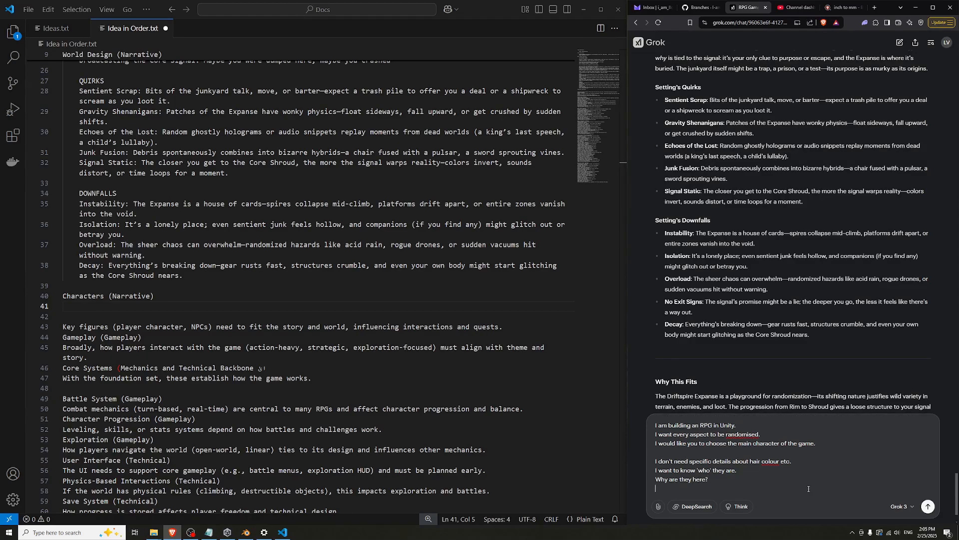
Add the questions "What are their goals (if any)?" and "What are their flaws?" on separate lines of the prompt
type("What")
type("are their goals?")
type("(if any)?")
key("shift+Return")
type("What are their flaws?")
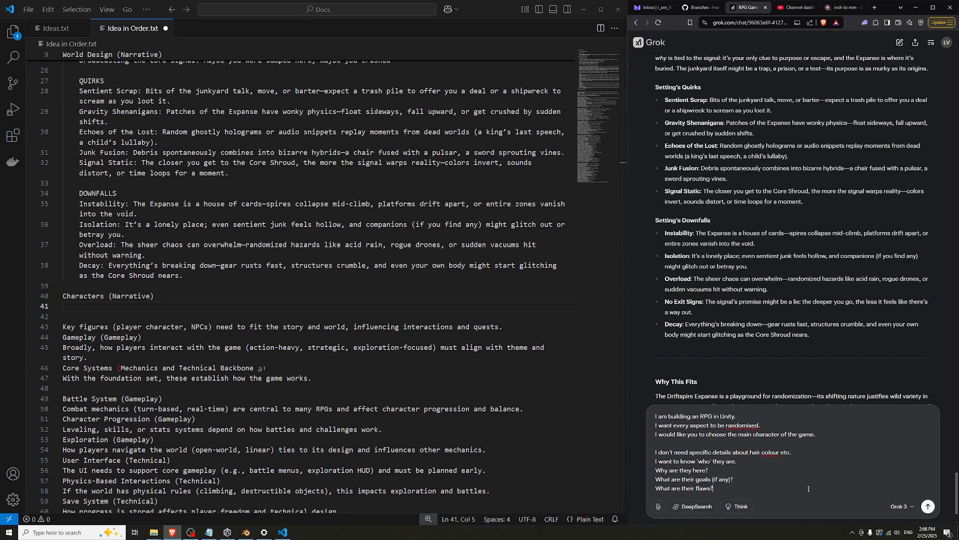
Add a blank line and the sentence "Feel free to be serious or silly or a combination." to the prompt, and start another line
key("shift+Return")
key("shift+Return")
type("Feel free ")
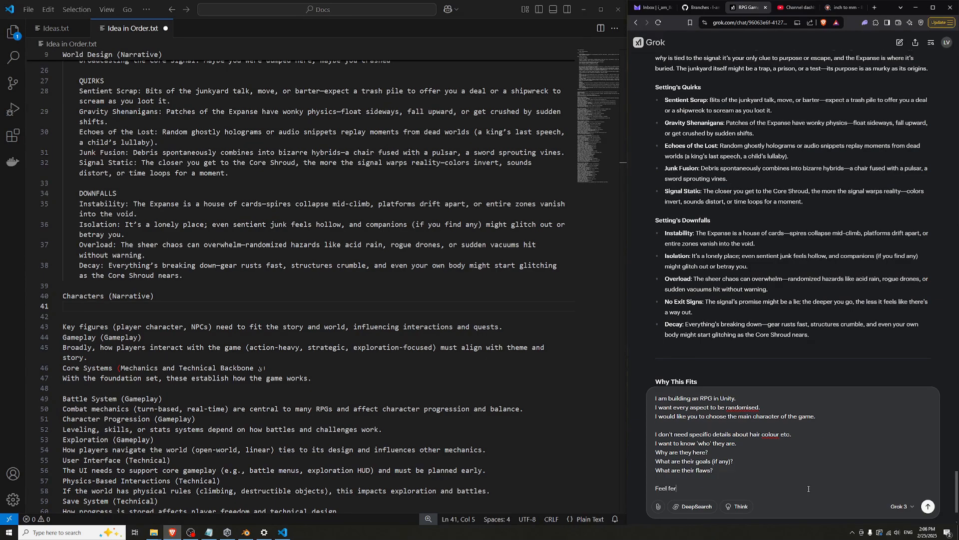
type("to be serious or silly or a combination.")
key("shift+Return")
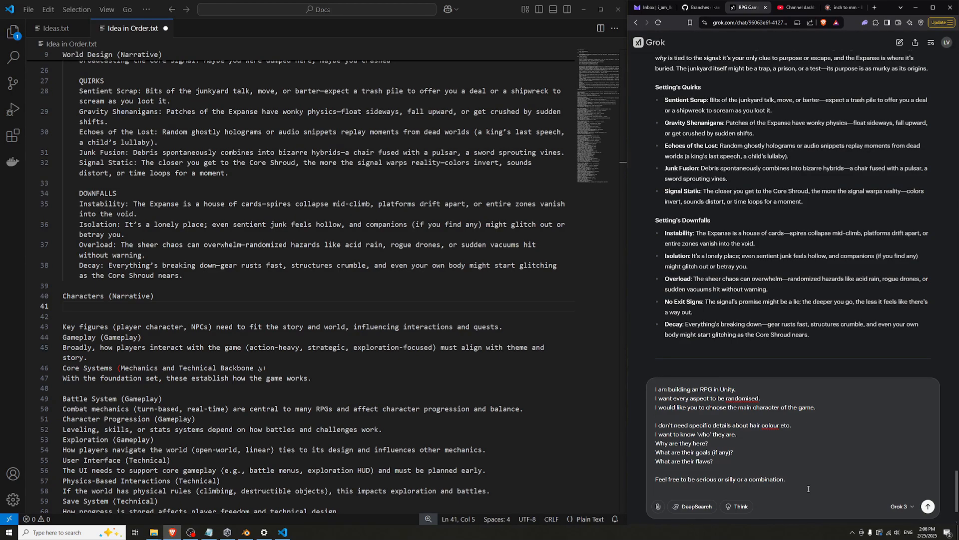
Finish the prompt with "It doesn't have to be good or make sense (but it can if you want)." and send it
type("It doesn't have t")
type("o be good or make sens")
type("e,")
type("(but it c")
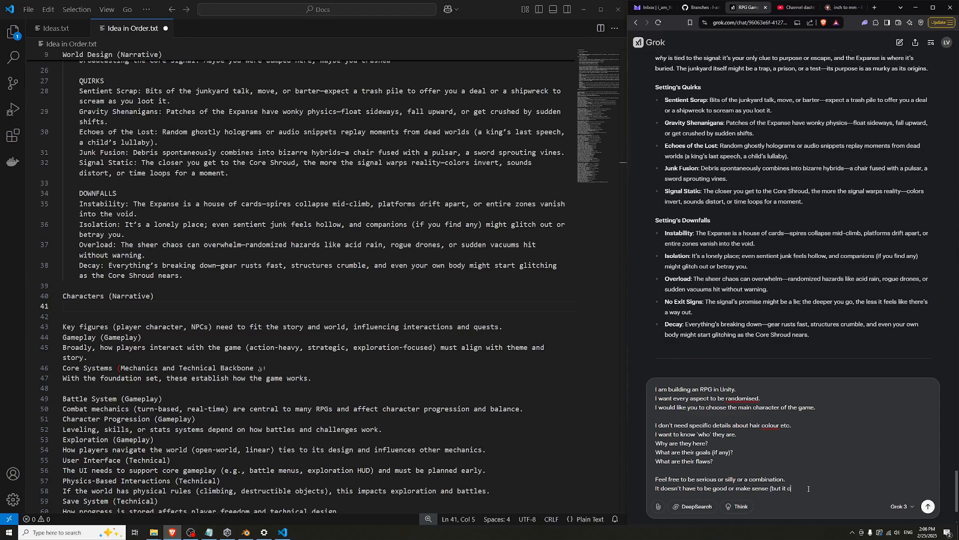
type("an if you want).")
key("Return")
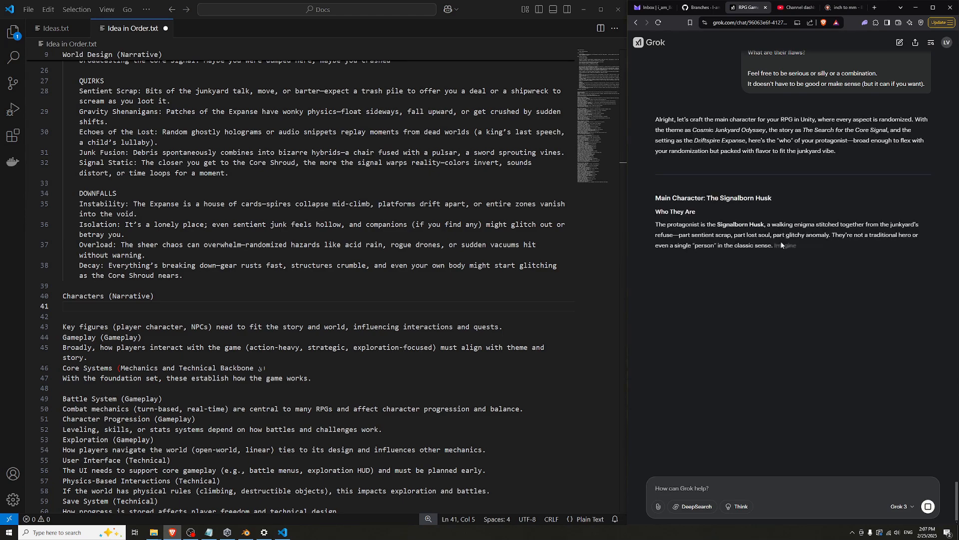
Read the Signalborn Husk reply's sections on who the character is and why they are here
left_click_drag(777, 199, 887, 231)
left_click(690, 232)
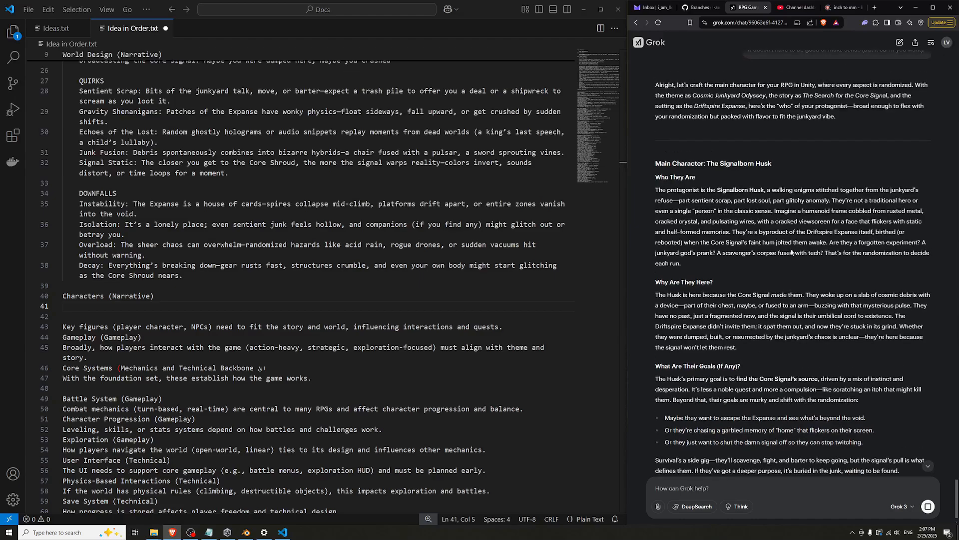
scroll(801, 245, "up", 2)
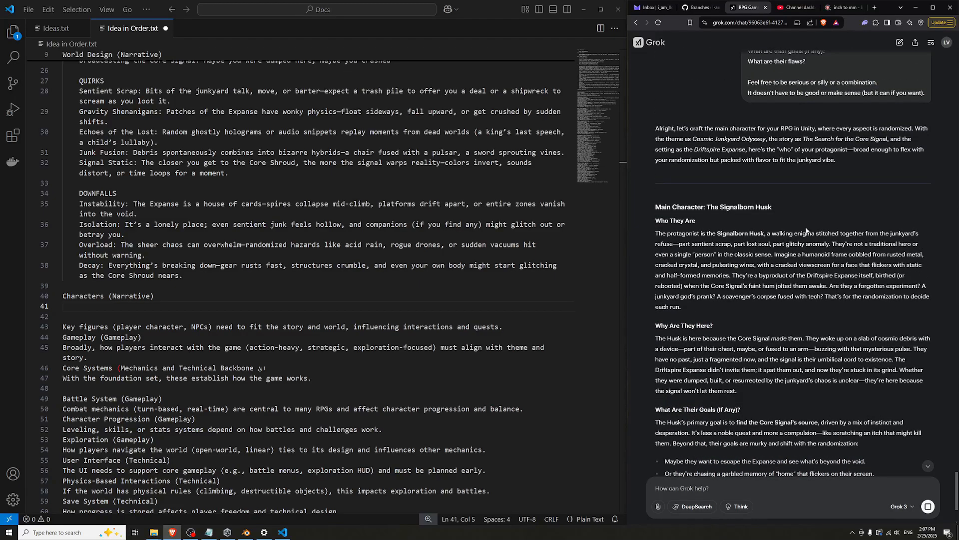
scroll(806, 231, "up", 1)
left_click_drag(773, 244, 706, 244)
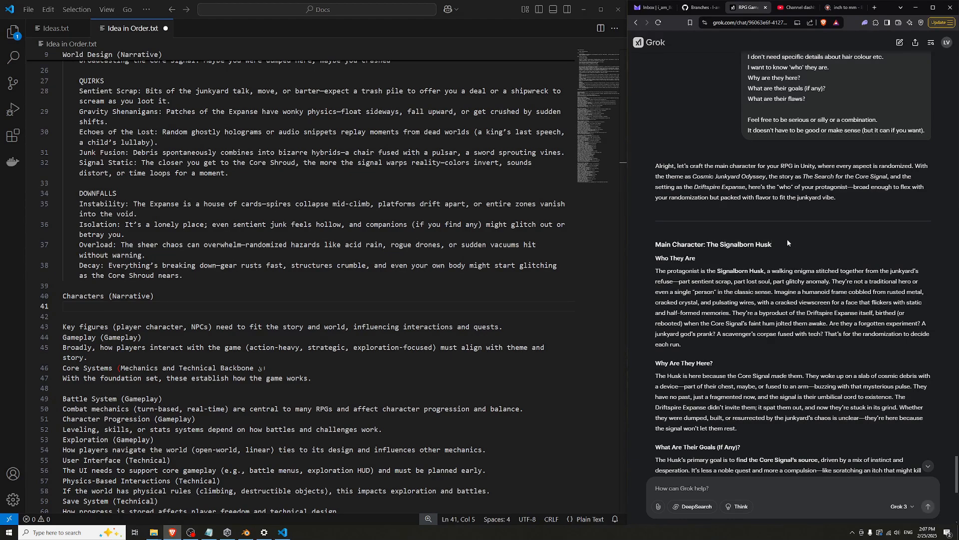
mouse_move(768, 244)
left_mouse_down()
mouse_move(710, 244)
mouse_move(773, 244)
left_mouse_up()
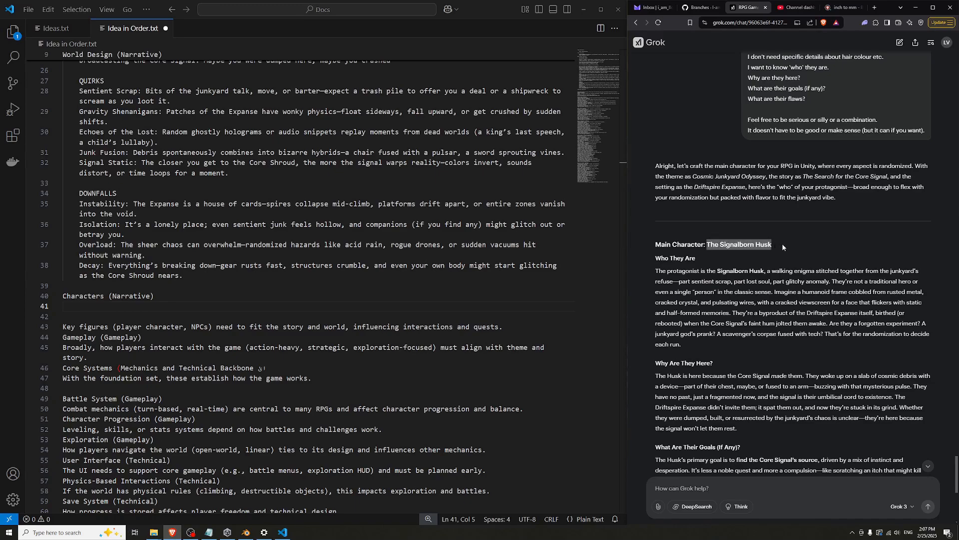
left_click(756, 252)
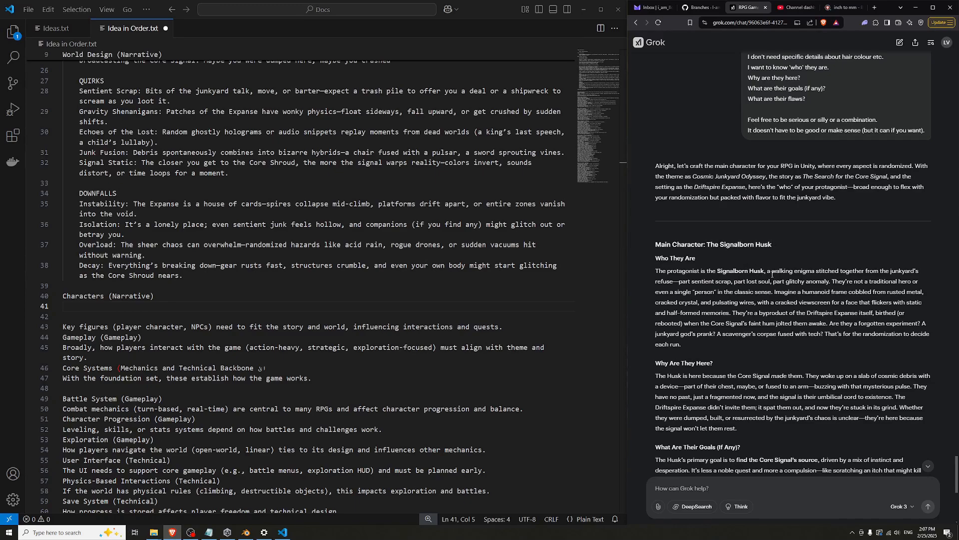
left_click_drag(667, 271, 831, 271)
left_click(661, 282)
left_click_drag(661, 375, 811, 376)
left_click(815, 367)
Review the Signalborn Husk's goals and flaws, and reread the description of who they are
scroll(814, 352, "down", 2)
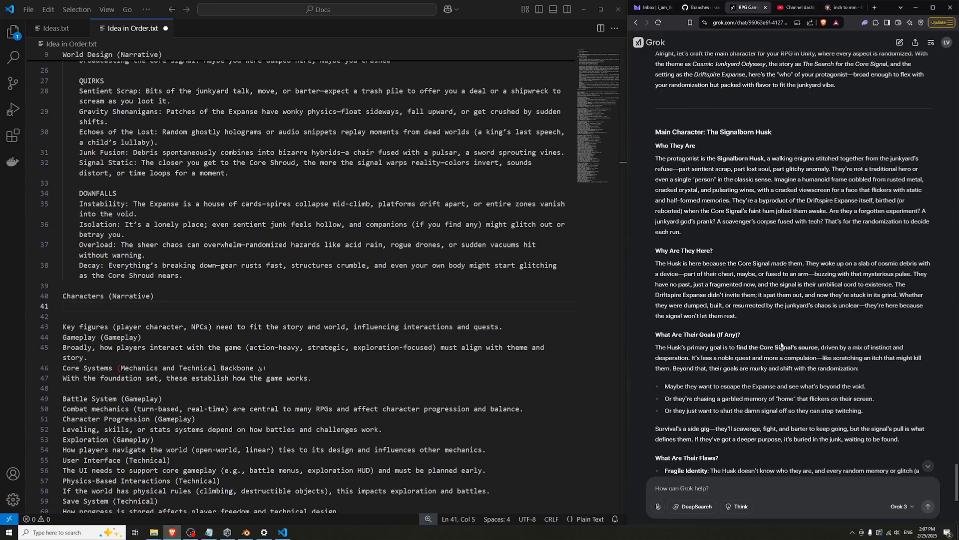
scroll(782, 345, "down", 2)
scroll(801, 315, "down", 4)
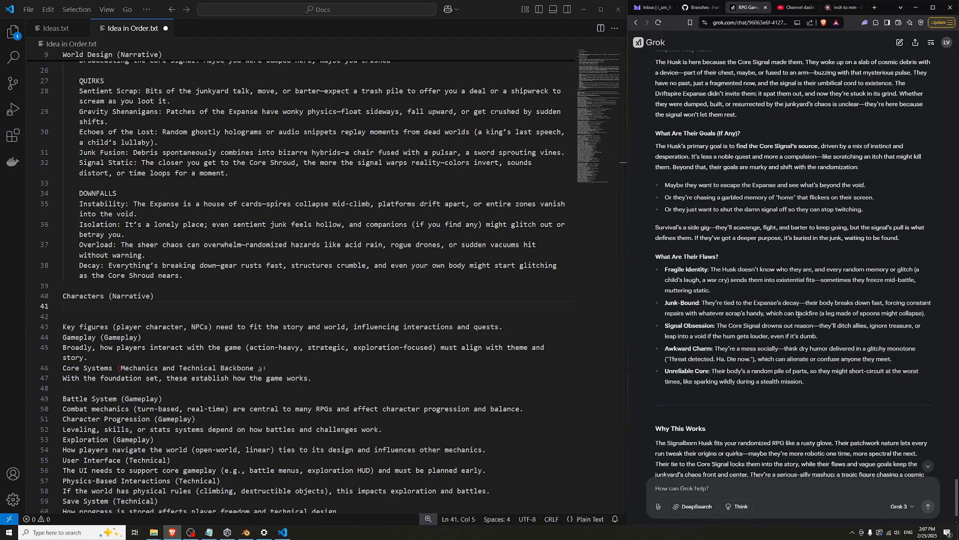
scroll(786, 344, "up", 6)
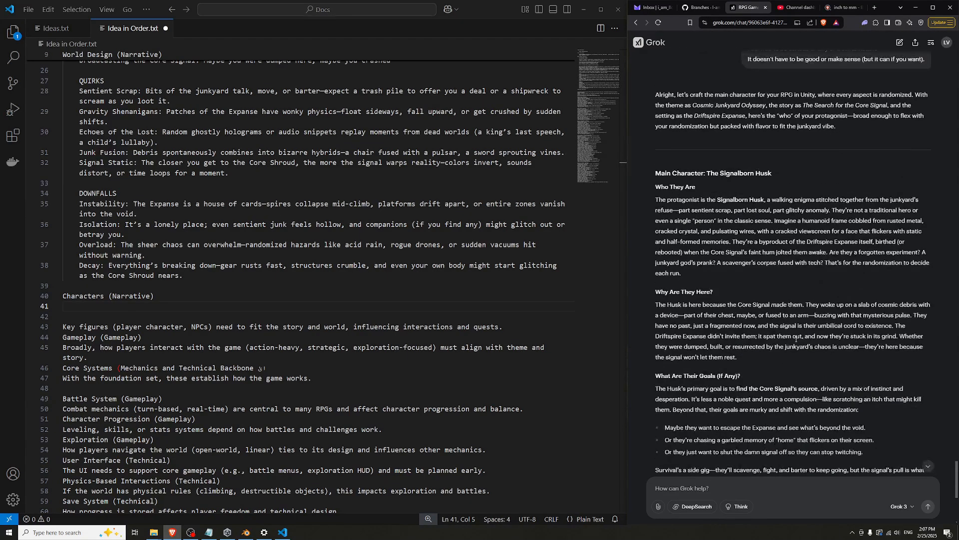
scroll(803, 337, "up", 3)
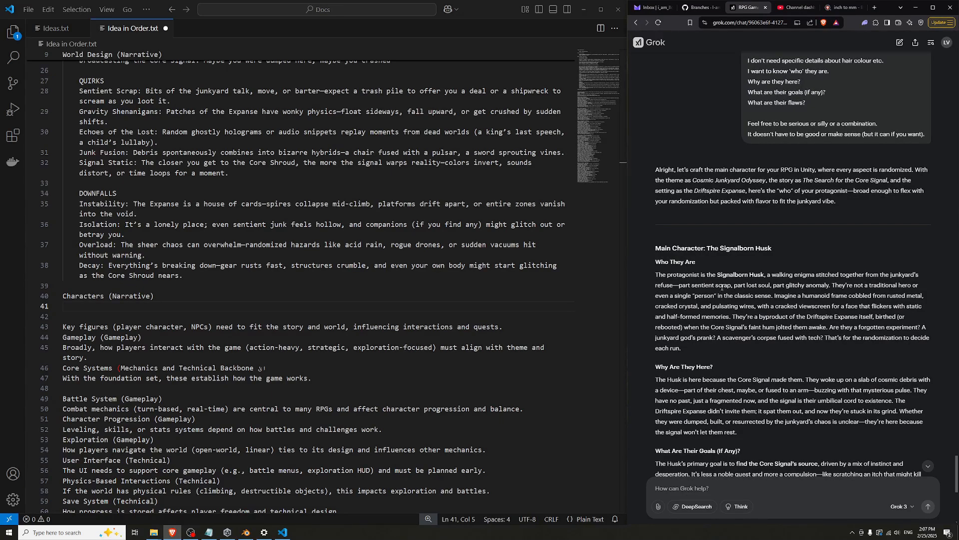
left_click_drag(670, 282, 896, 276)
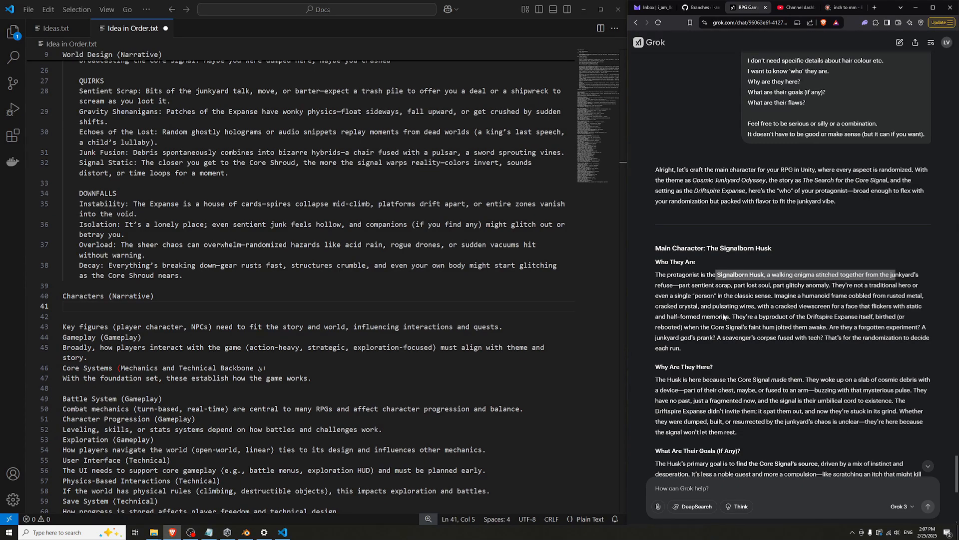
left_click(786, 356)
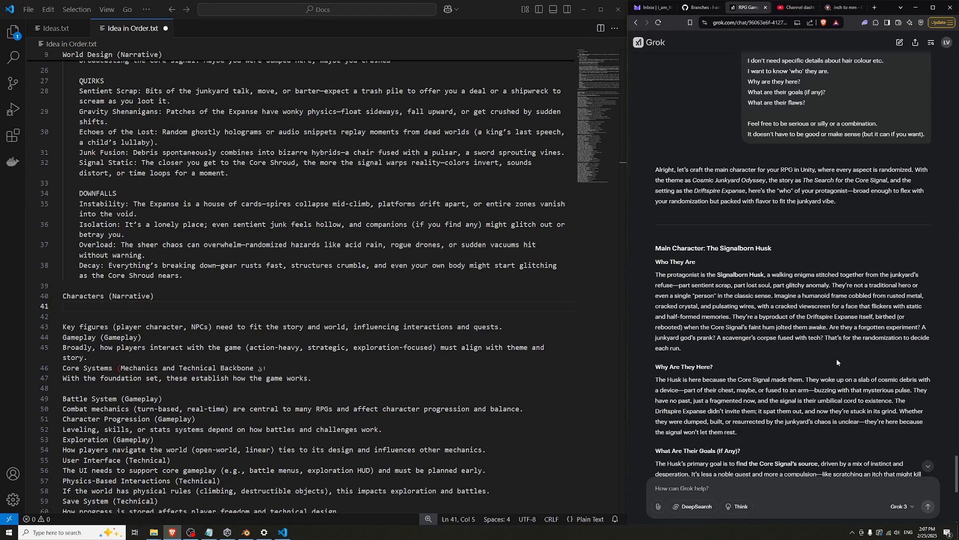
left_click_drag(825, 339, 933, 343)
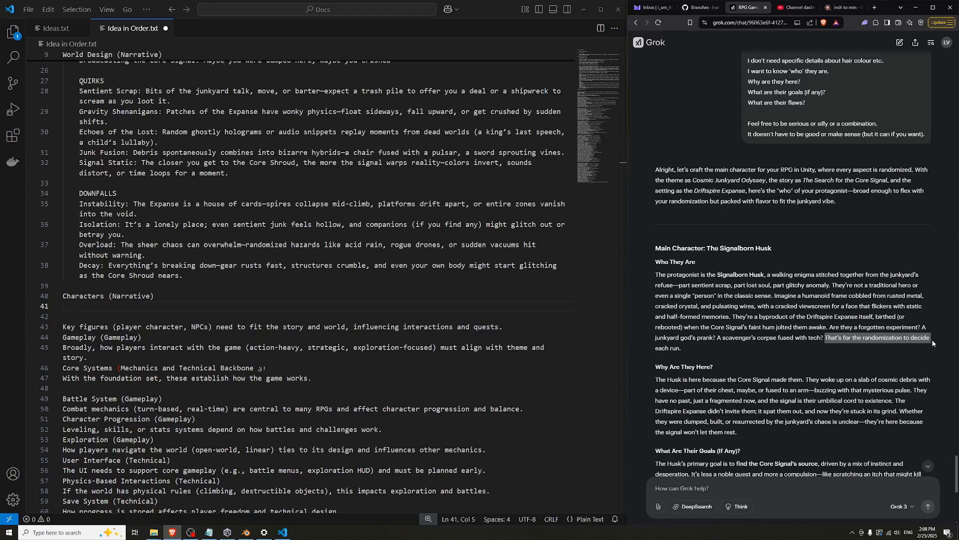
left_click(781, 352)
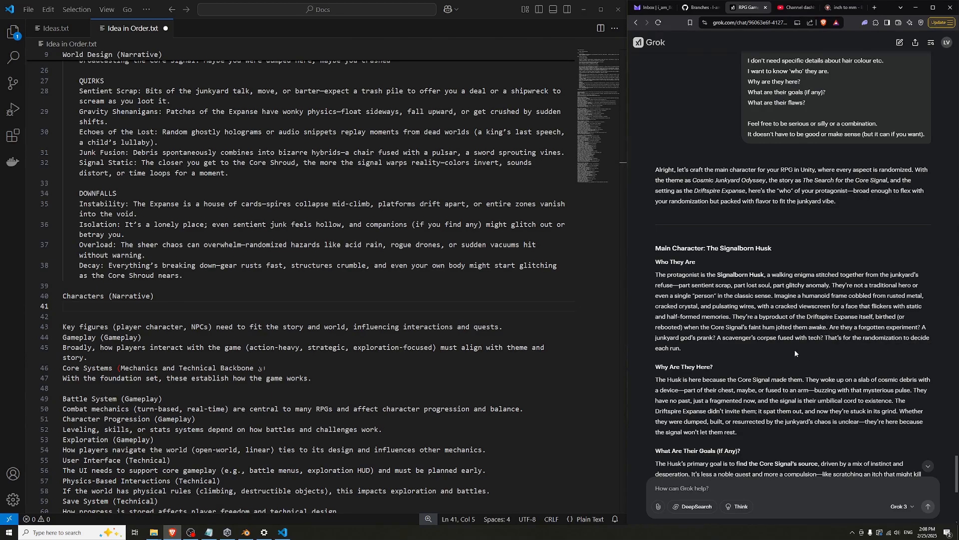
Add the entry "RANDOMISED" on a new line under Characters (Narrative) in Idea in Order.txt
left_click(295, 304)
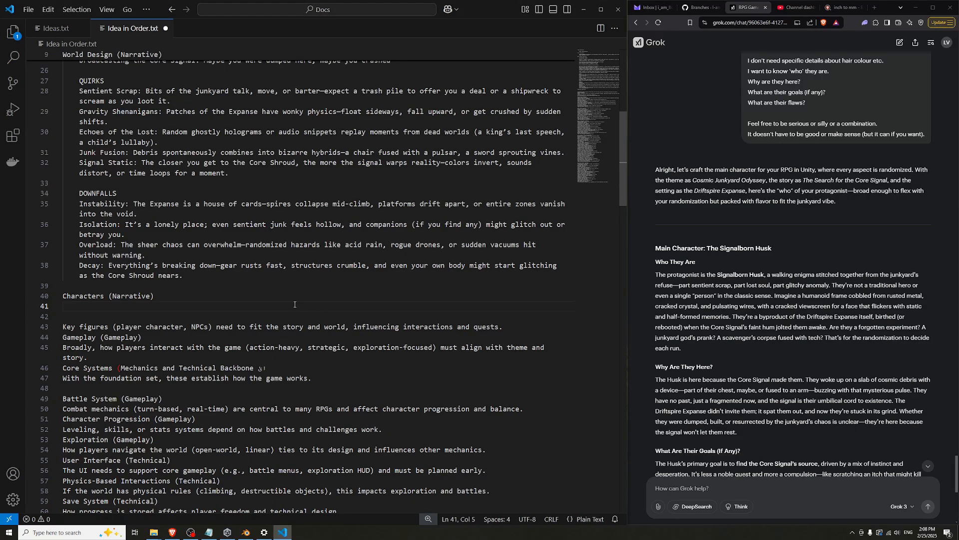
key("Return")
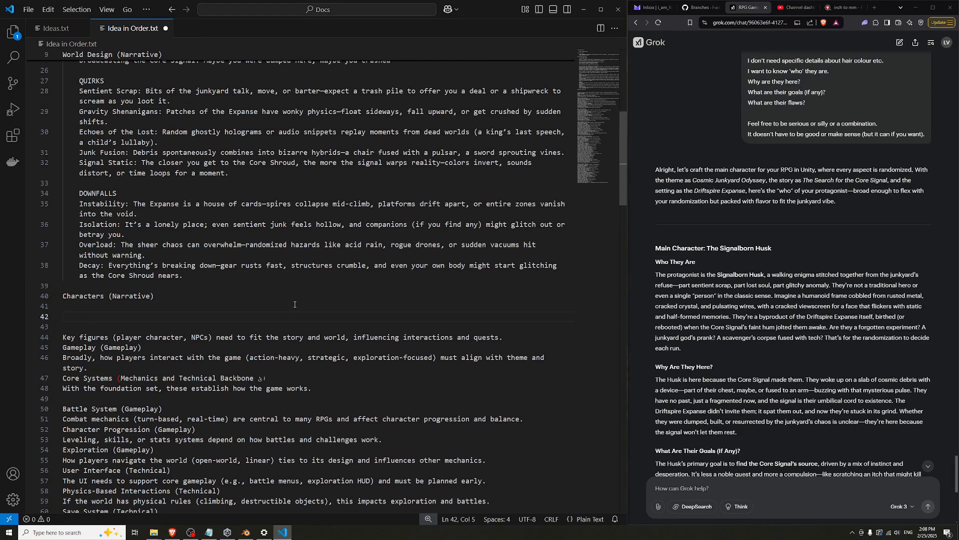
type("RANDOMISED")
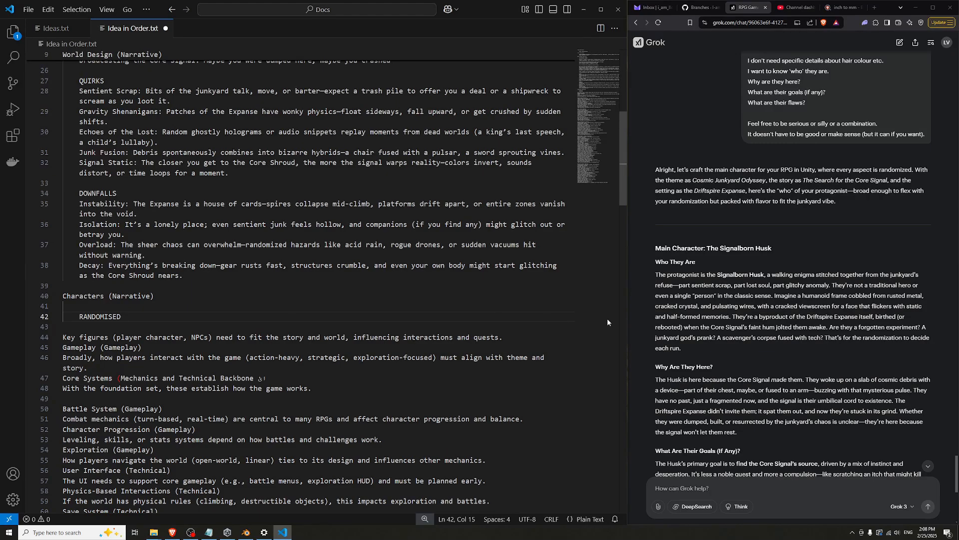
Look over the rest of the Signalborn Husk reply and ask Grok for another character with "Try again please."
scroll(607, 318, "down", 1)
scroll(763, 278, "down", 8)
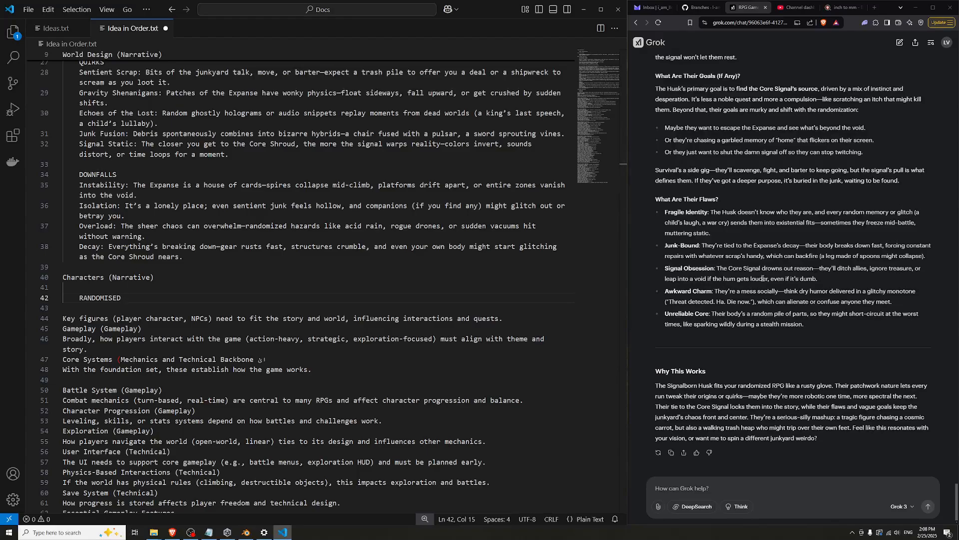
scroll(763, 278, "up", 2)
scroll(747, 281, "up", 2)
left_click(781, 487)
type("Try a")
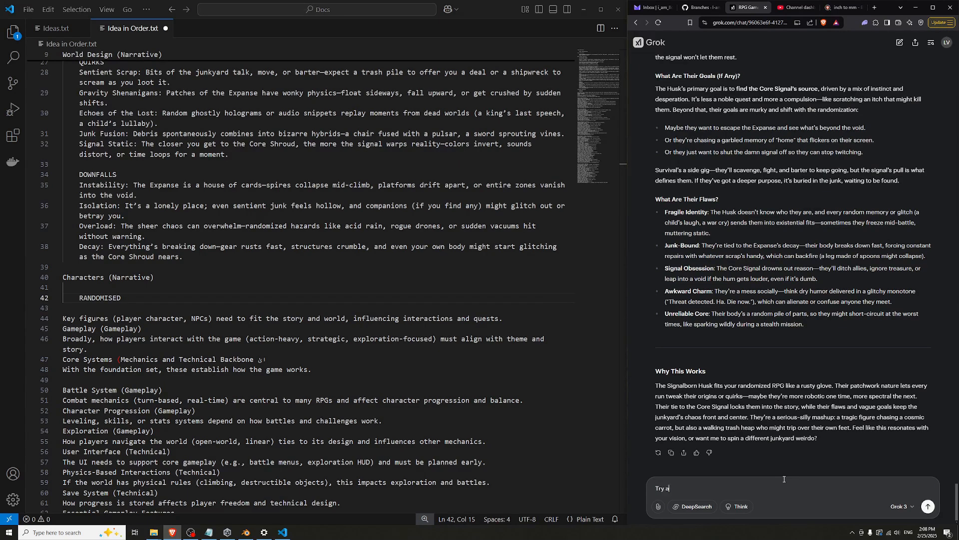
type("gain please.")
key("Return")
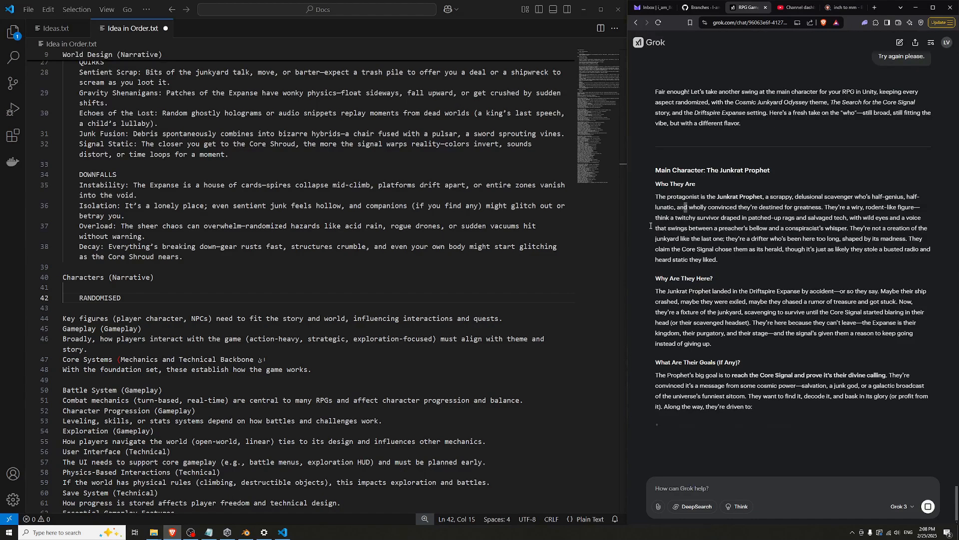
Replace "RANDOMISED" under Characters (Narrative) with "Junkrat Prophet" and add blank lines below it
left_click_drag(131, 304, 79, 298)
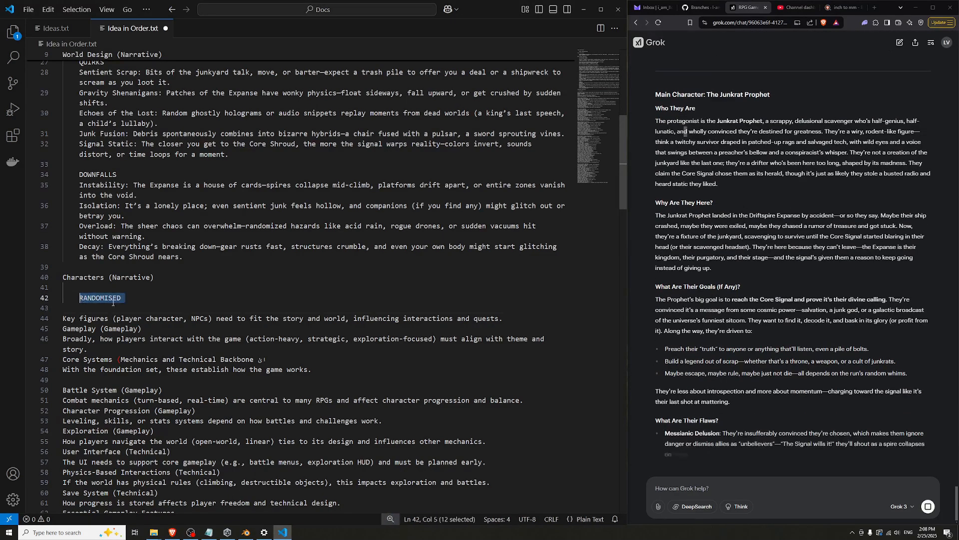
type("Junkra")
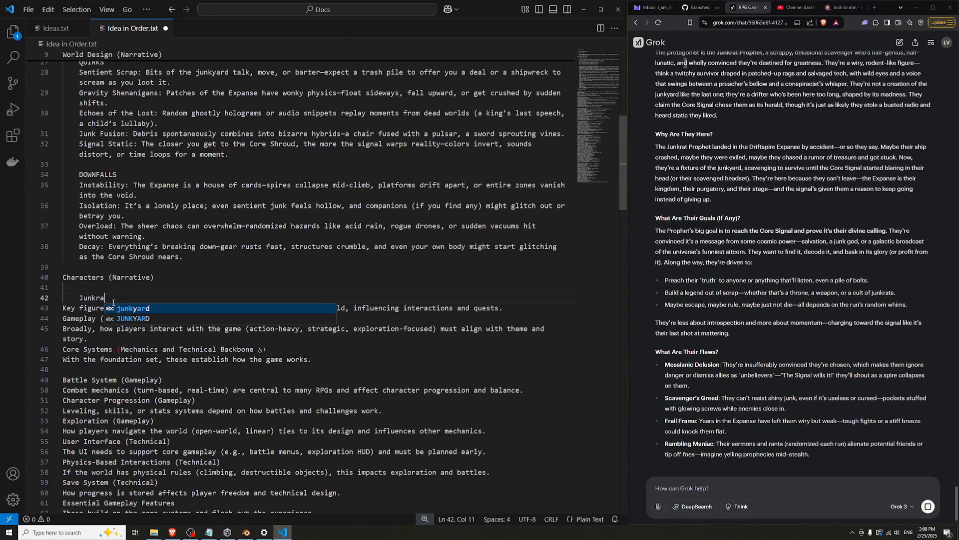
type("t Prophet")
key("Return")
key("Return")
key("Return")
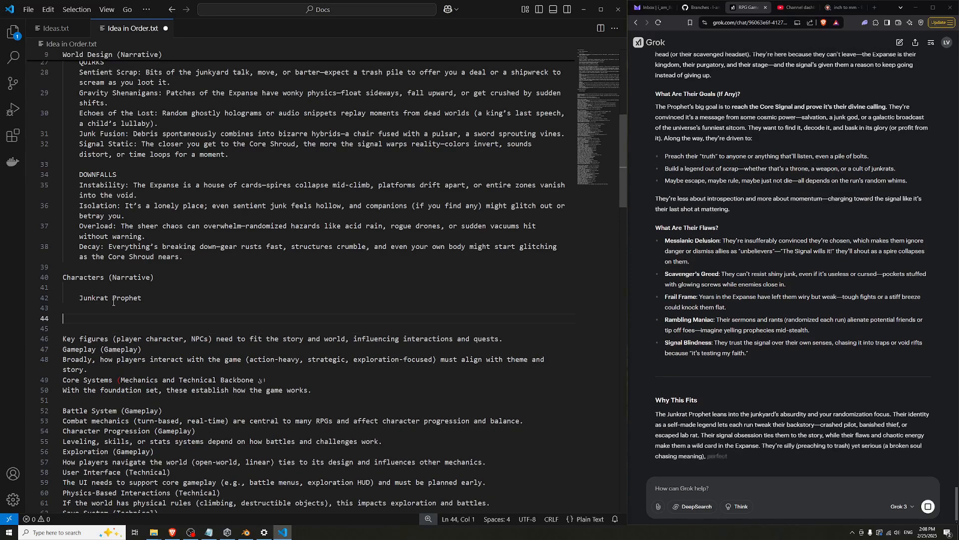
key("Up")
key("Up")
key("Up")
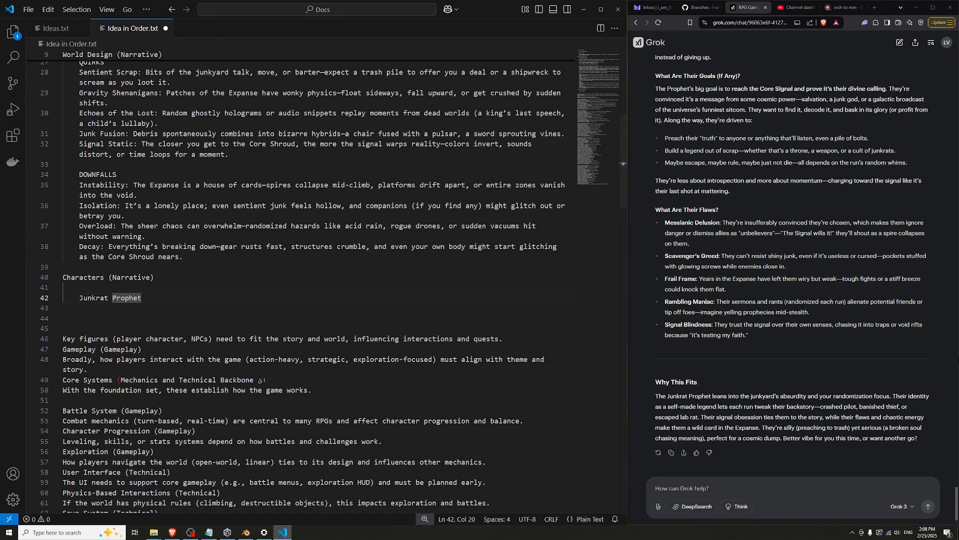
Start a description line beneath "Junkrat Prophet" reading "Delusional scavenger, half-genius, half-lunatic"
scroll(866, 316, "up", 5)
scroll(854, 317, "up", 1)
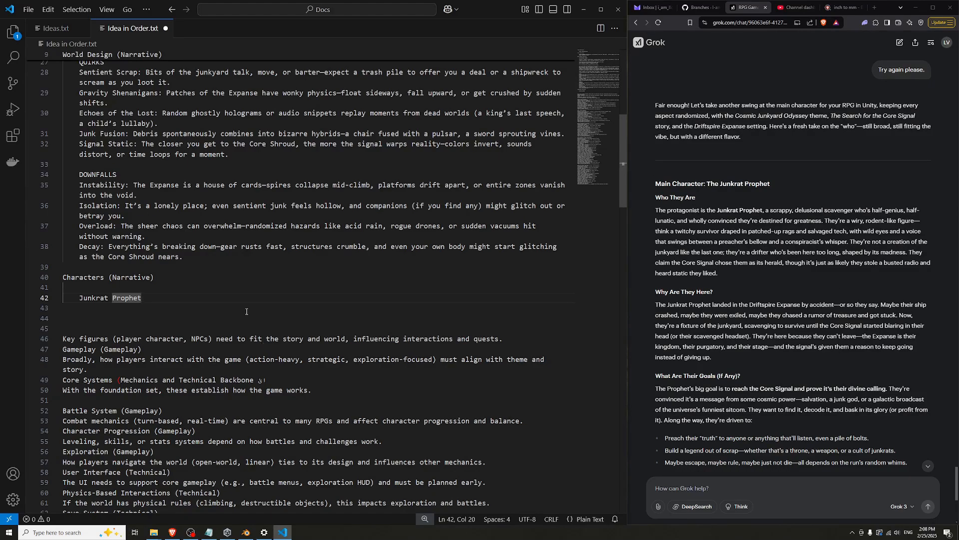
key("Return")
type("De")
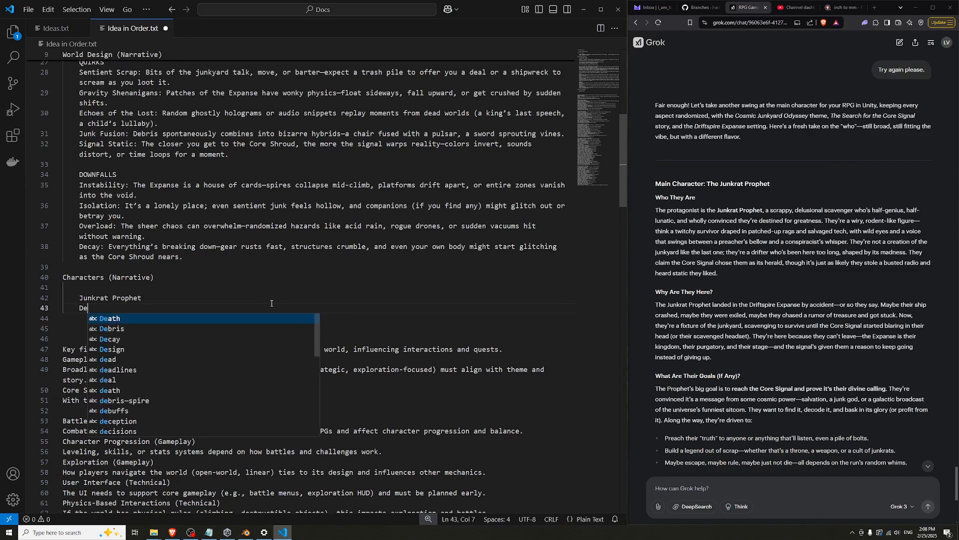
type("lusional scaveng")
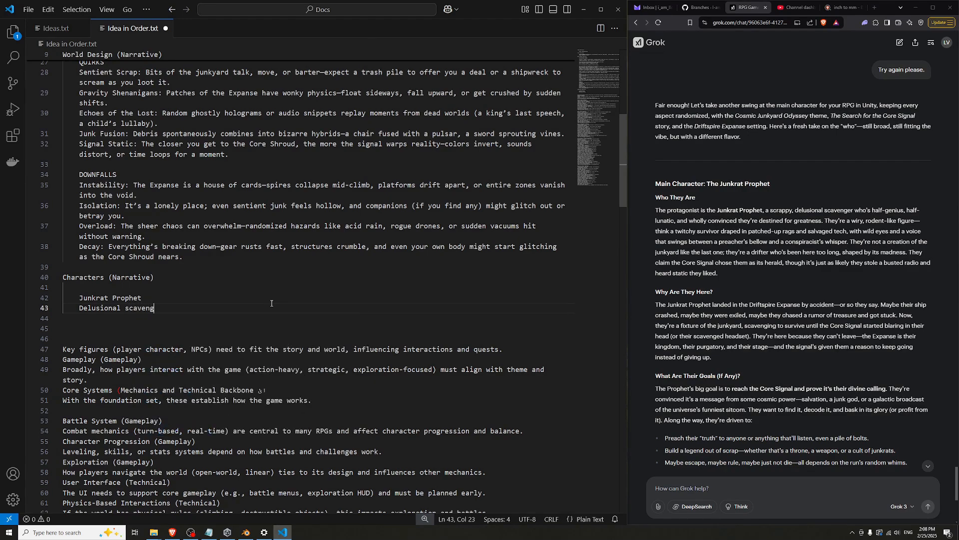
type("er, half-genius, half-lu")
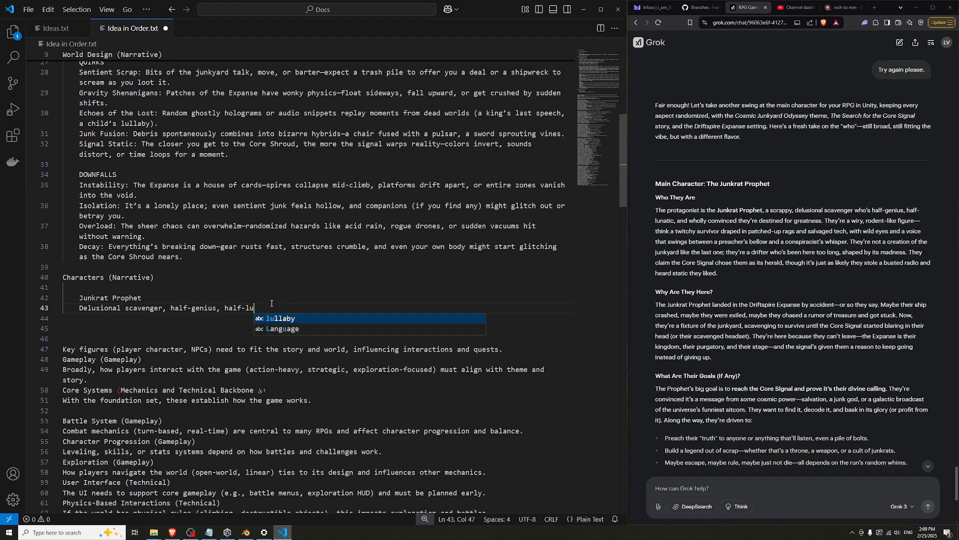
type("natic")
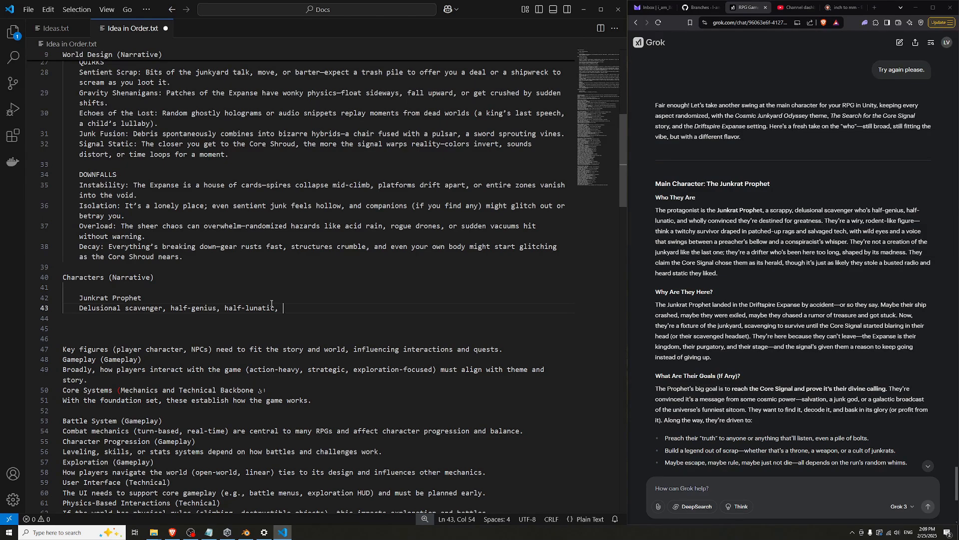
Complete the scavenger description line with ", destiend for greatness."
type(", destiend fro gre")
key("BackSpace")
key("BackSpace")
key("BackSpace")
key("BackSpace")
key("BackSpace")
key("BackSpace")
type("or grea")
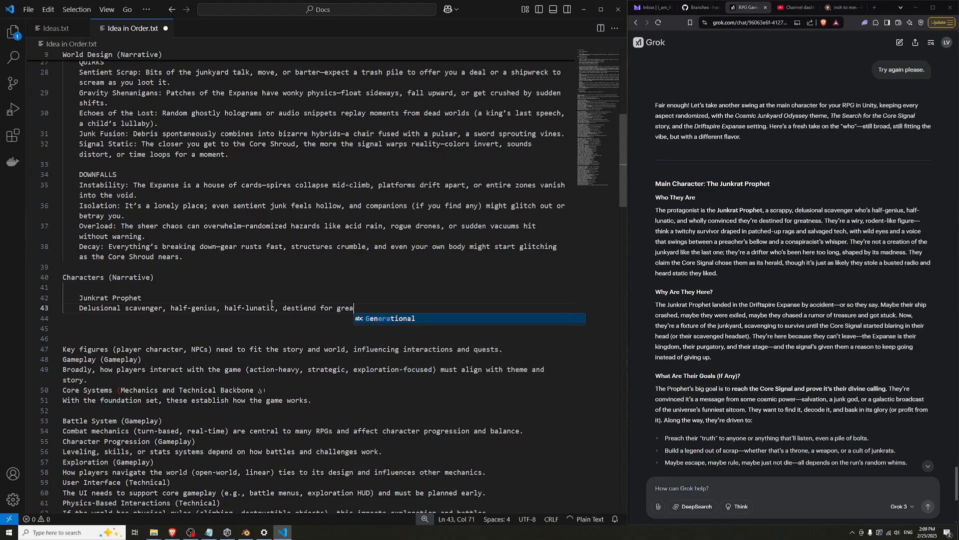
type("tness.")
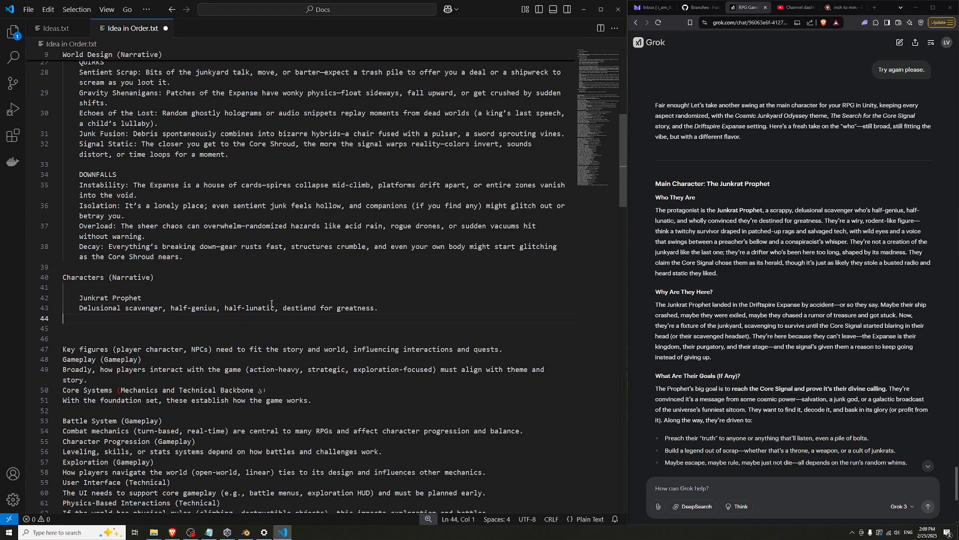
Add the line "Wiry, rodent-liek figure." below the scavenger description under Junkrat Prophet
key("Return")
type("Wiry, rode")
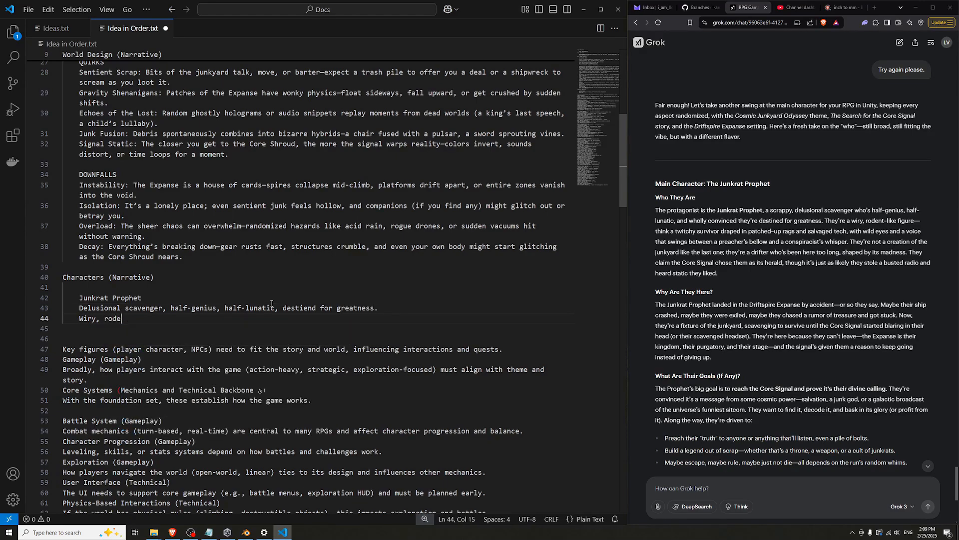
type("nt-liek figure")
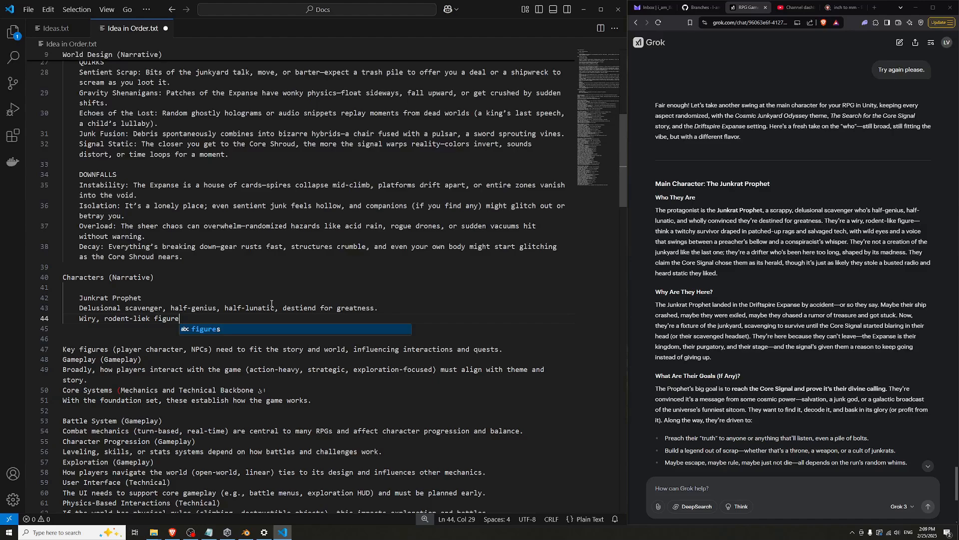
key("Escape")
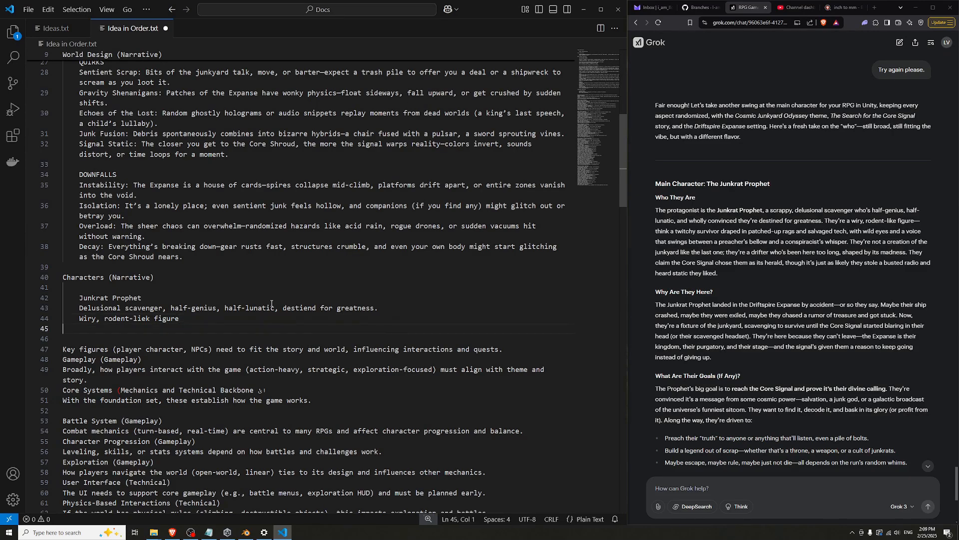
type(".")
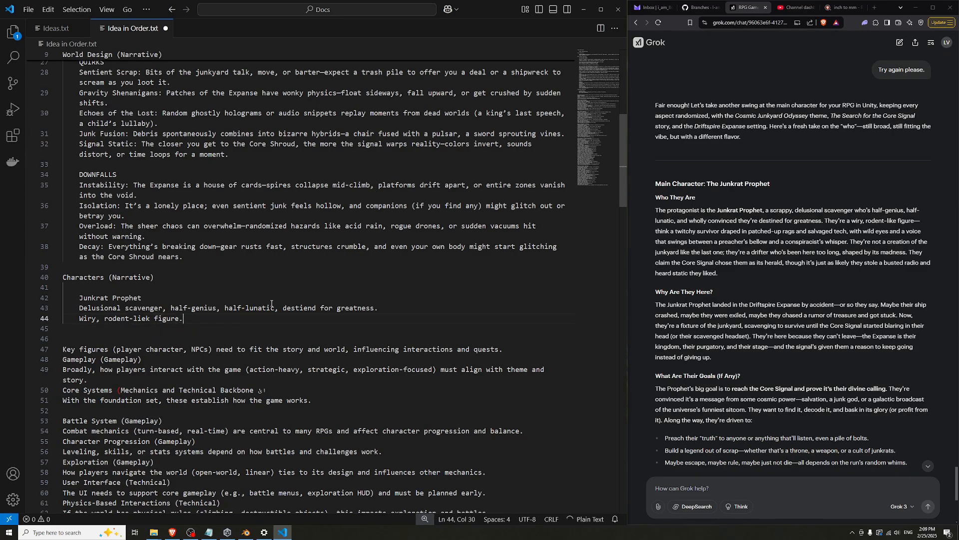
Add a clothing line reading "Rags and salvaged tech." to the Junkrat Prophet description
key("Down")
key("Left")
key("Return")
type("R")
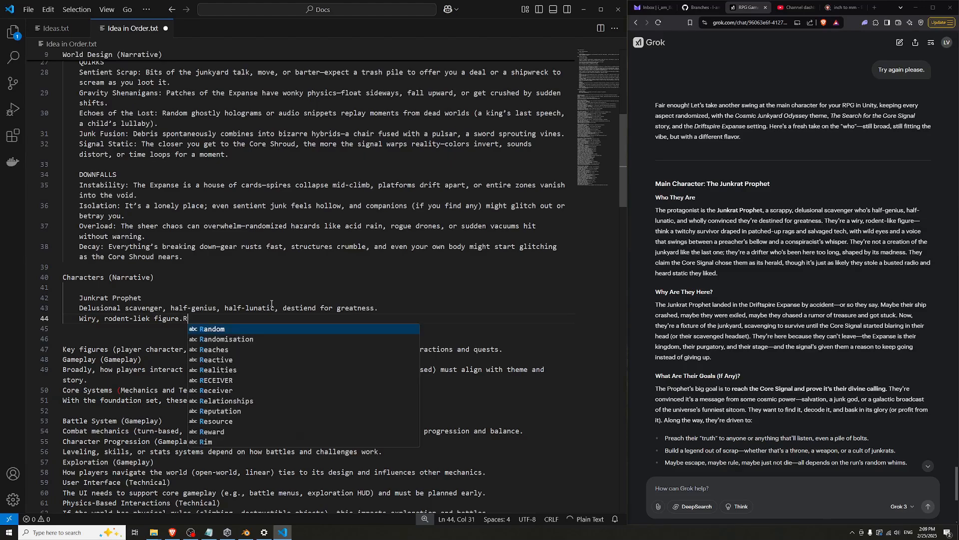
type("ags and")
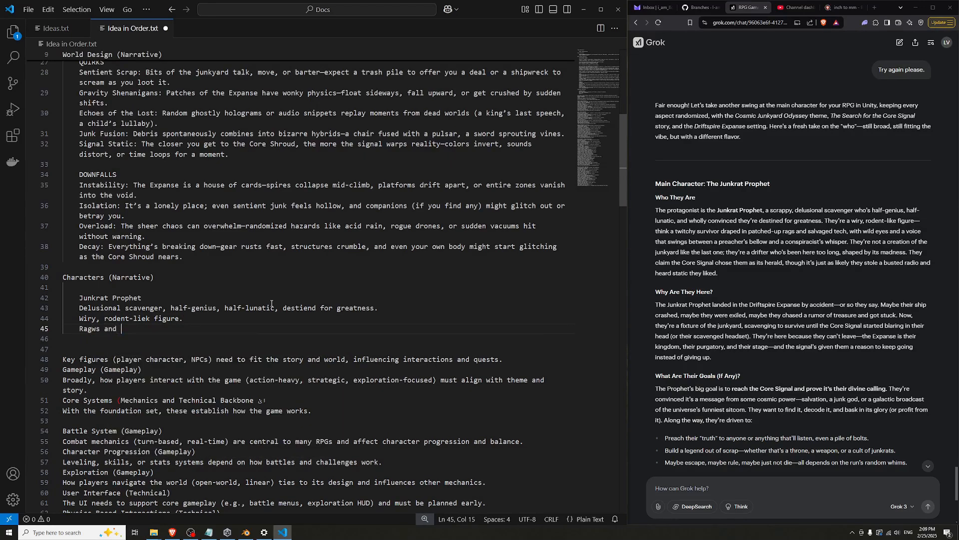
type(" s")
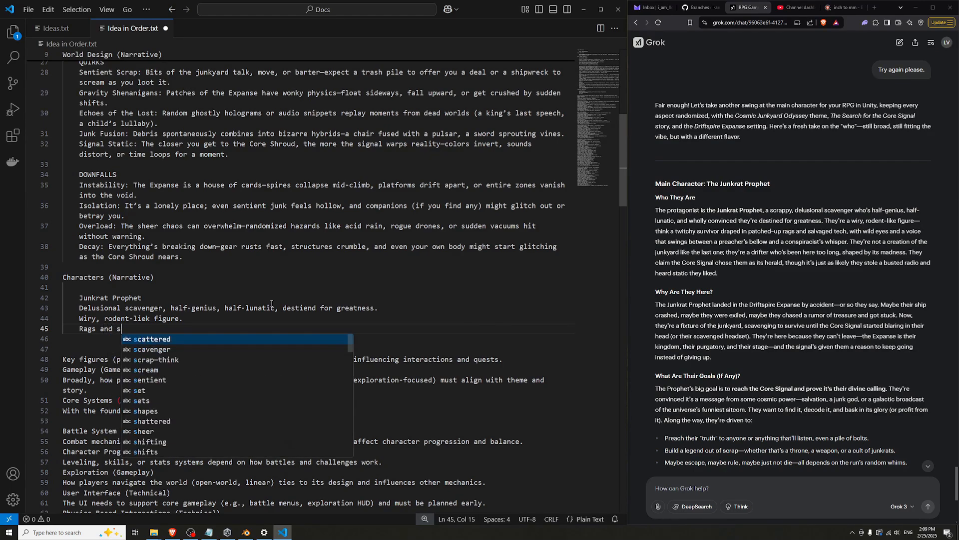
type("alvaged tech.")
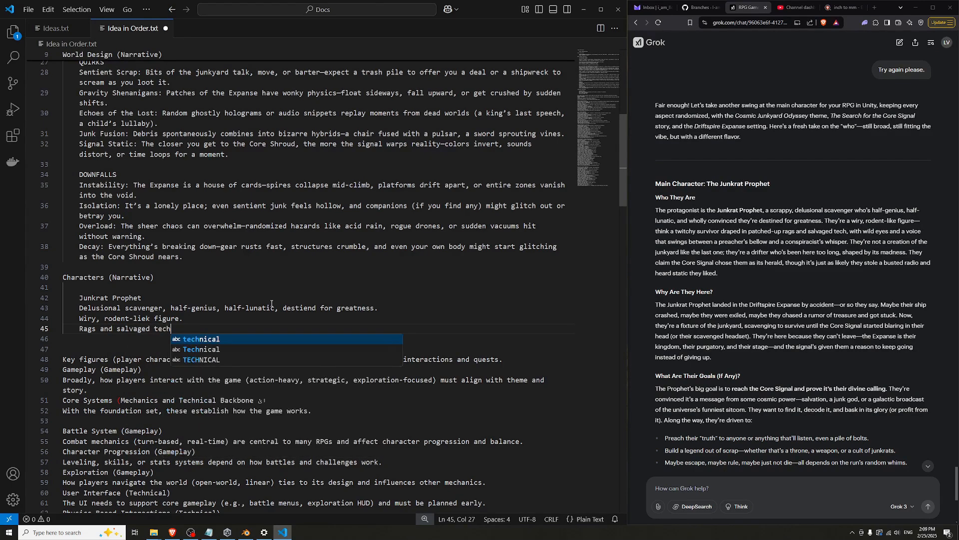
Add the line "Wild eyes, voice like preacher's bellow." beneath the rags and salvaged tech line
key("Return")
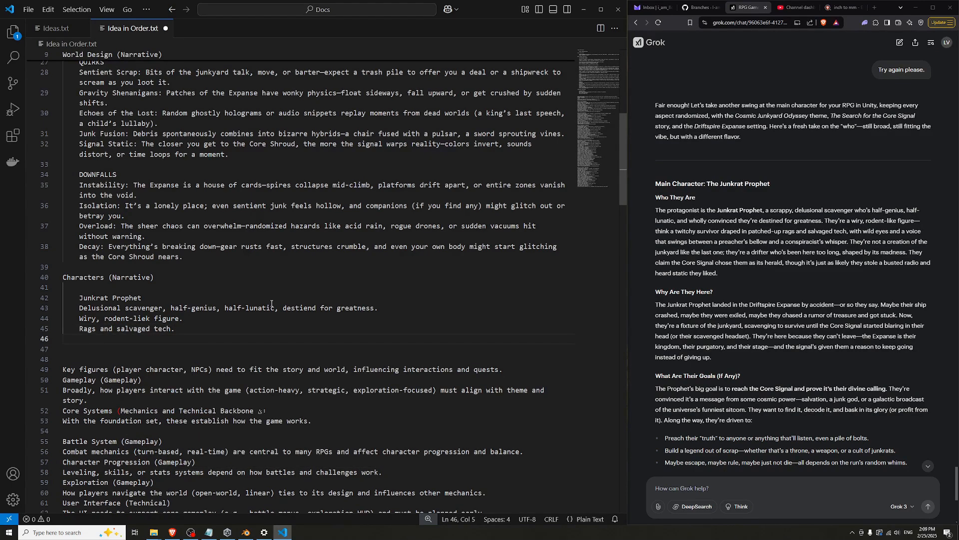
type("Wild eyes, ")
type("twitch")
key("ctrl+BackSpace")
type("voice like preacher's")
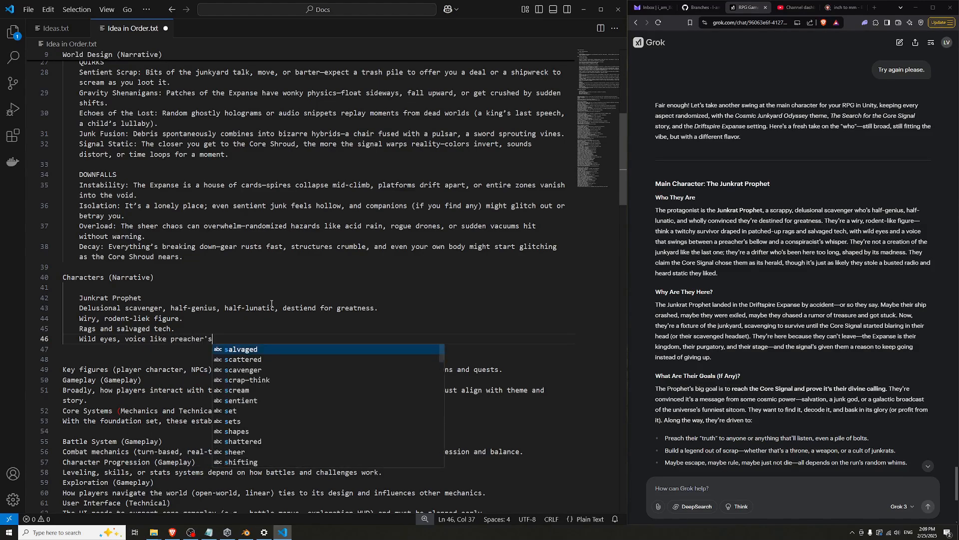
type(" bellow")
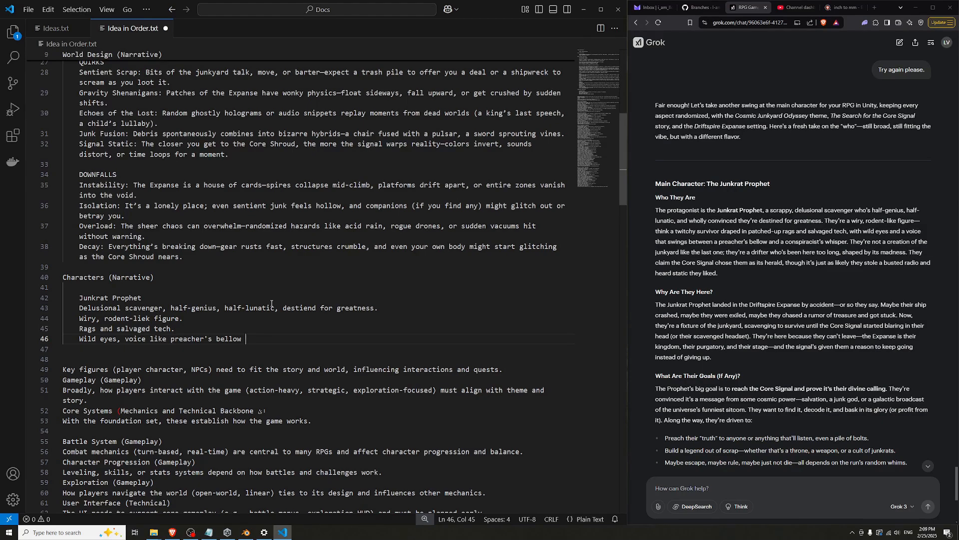
key("BackSpace")
type(".")
Add the line "Drifter, shaped by madness." beneath the line about the eyes and voice
key("Return")
type("Drigt")
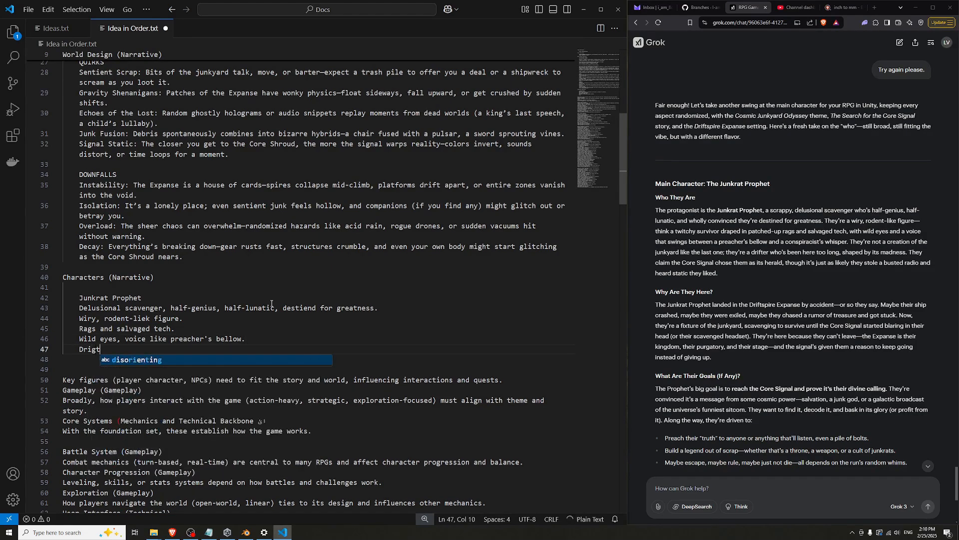
key("BackSpace")
key("BackSpace")
type("fter")
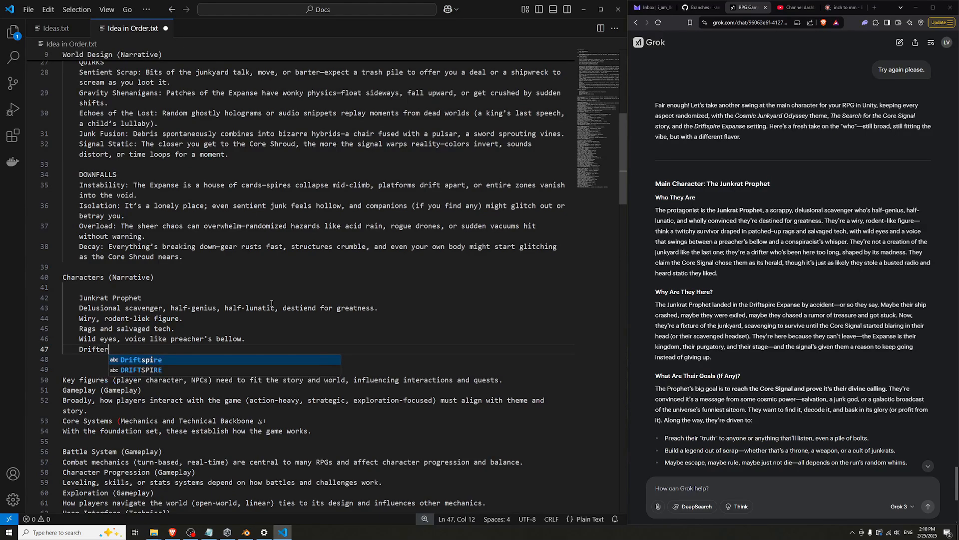
type(", sha")
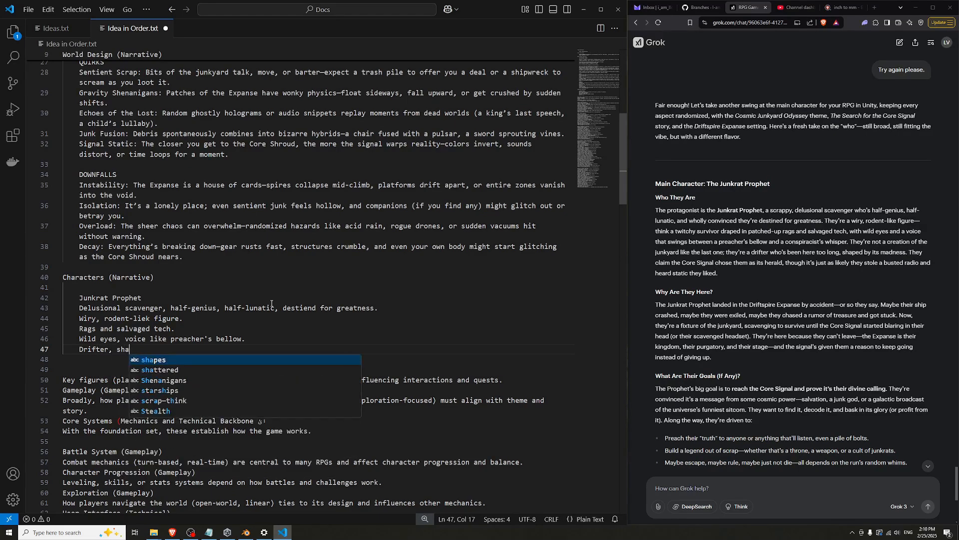
type("ped by madness.")
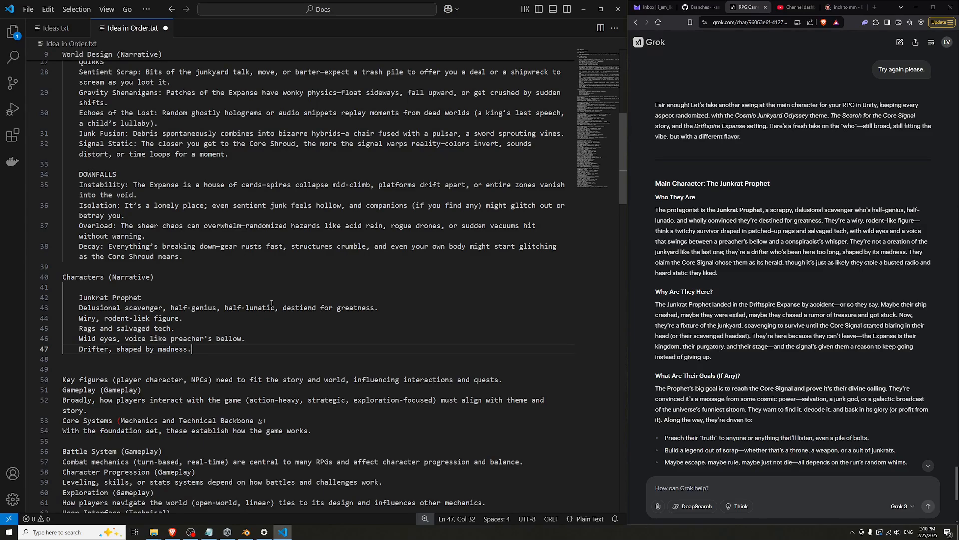
Close the character description with the line "The core signal CHOSE THEM as its herald."
key("Return")
type("The core")
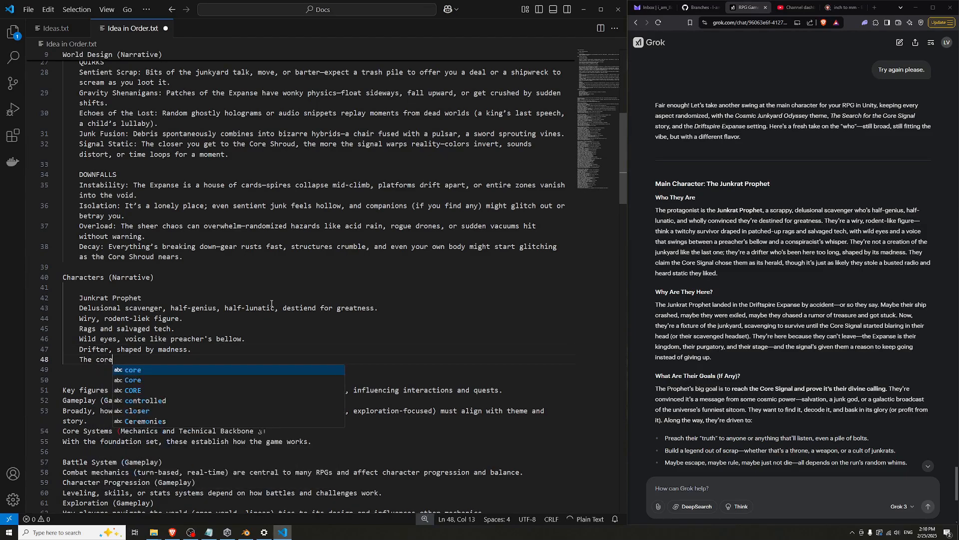
type(" signal CHOSE THEM")
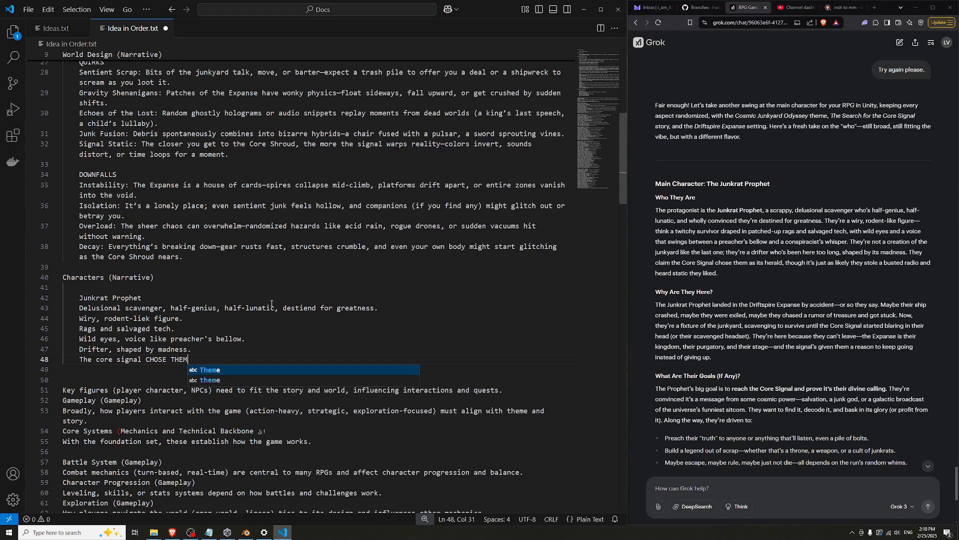
type(" as its herald.")
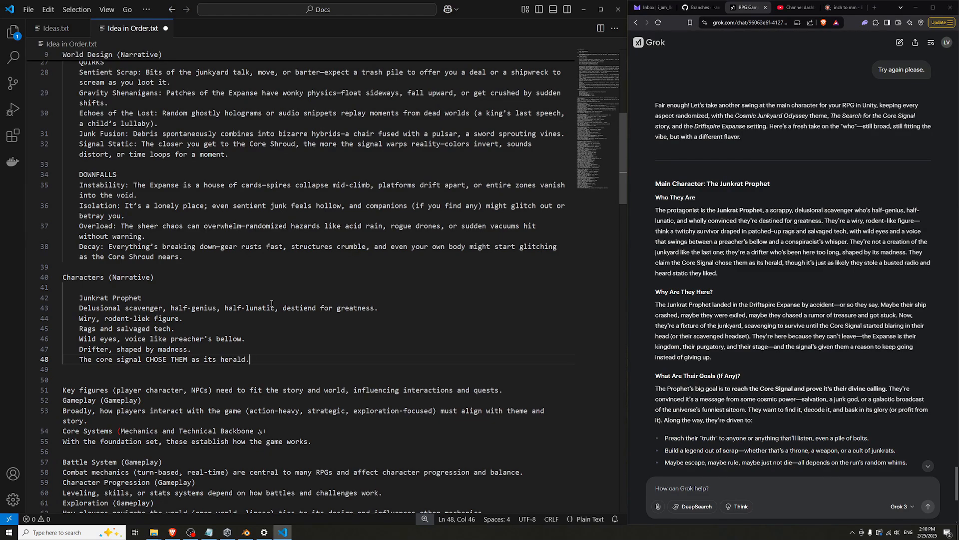
After a blank line, start the backstory line with "Ship crashed, being stranded turned him into the"
key("Return")
key("Return")
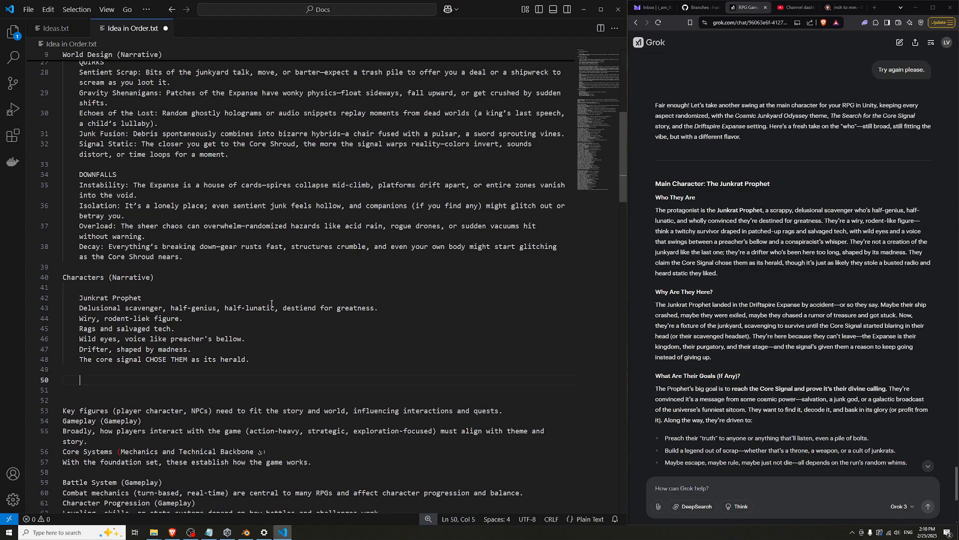
type("S")
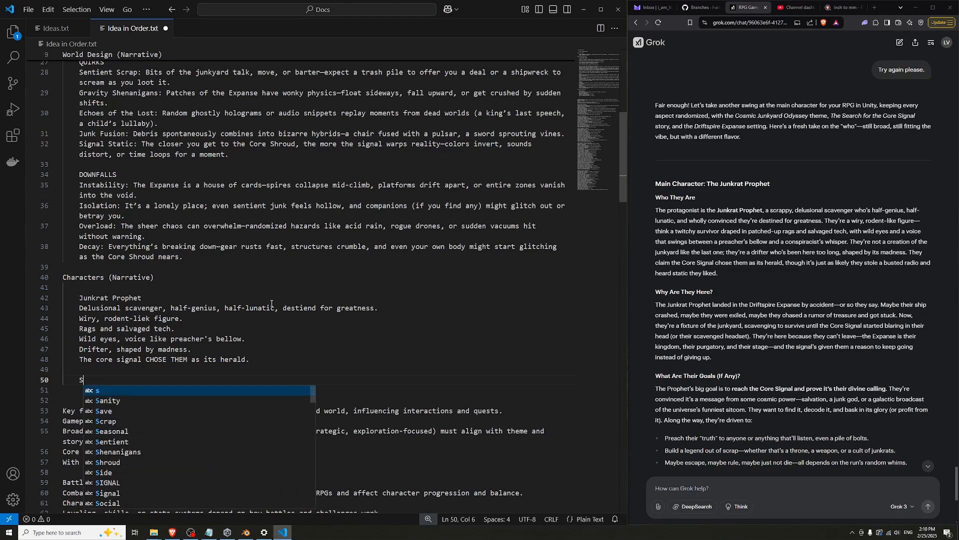
type("hip crash")
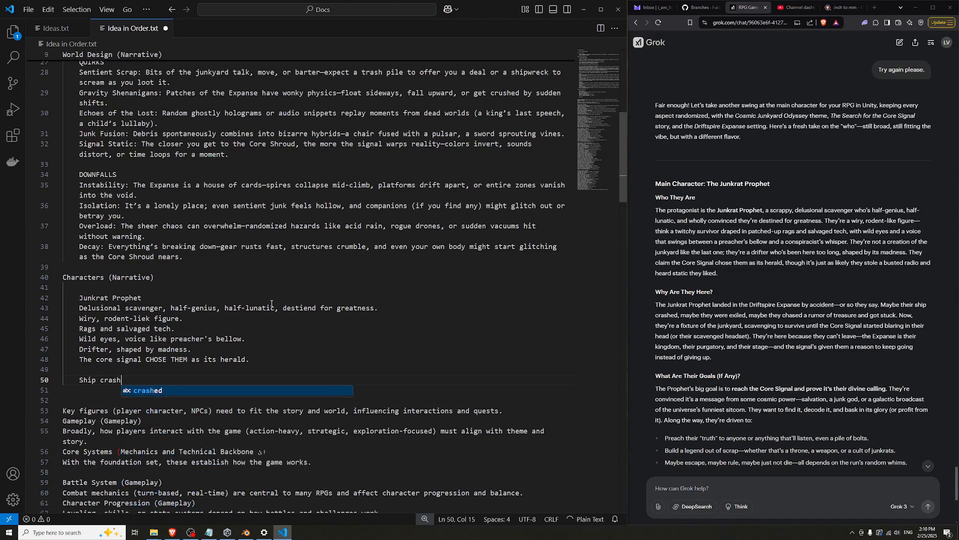
type("ed, being ")
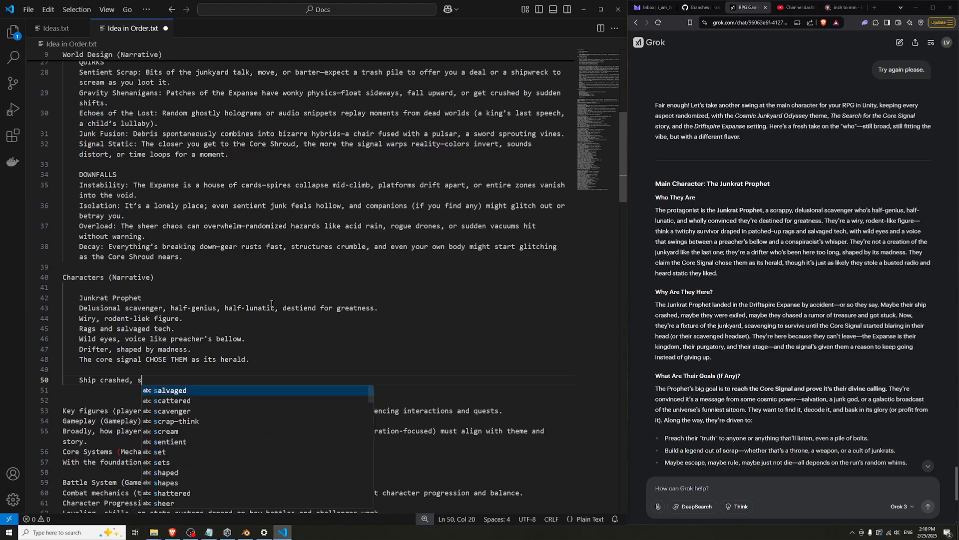
type("stranded turns")
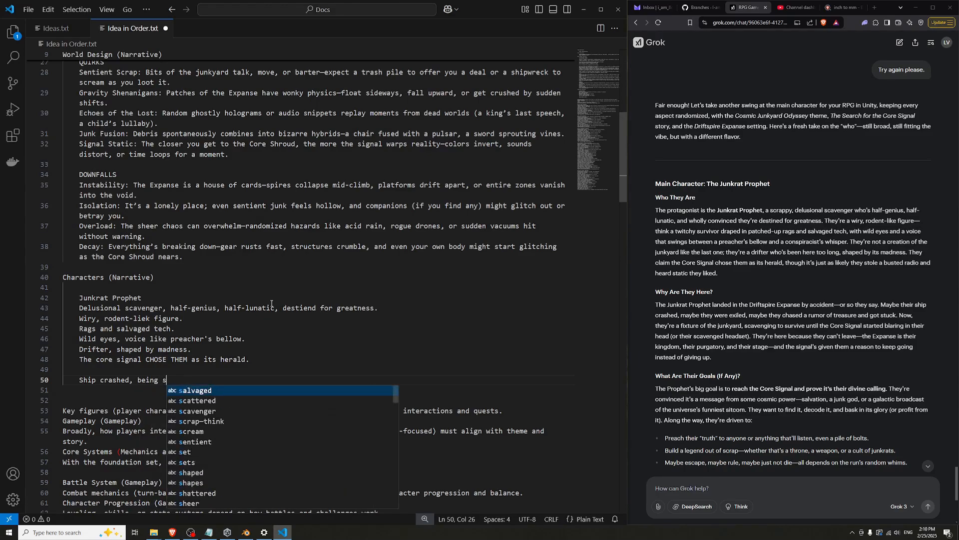
key("BackSpace")
key("BackSpace")
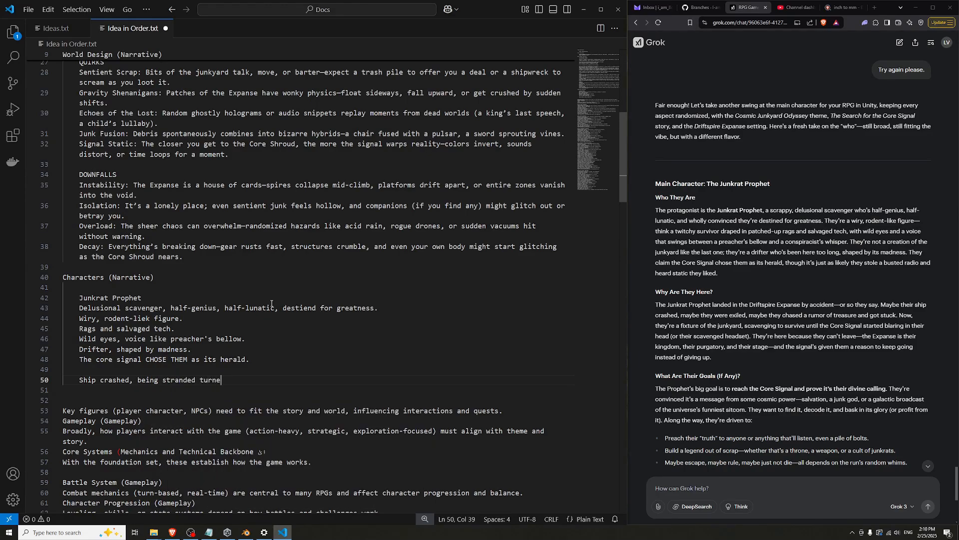
type("ed him into the man he is")
key("BackSpace")
key("BackSpace")
key("BackSpace")
key("BackSpace")
key("BackSpace")
key("BackSpace")
key("BackSpace")
key("BackSpace")
key("BackSpace")
key("BackSpace")
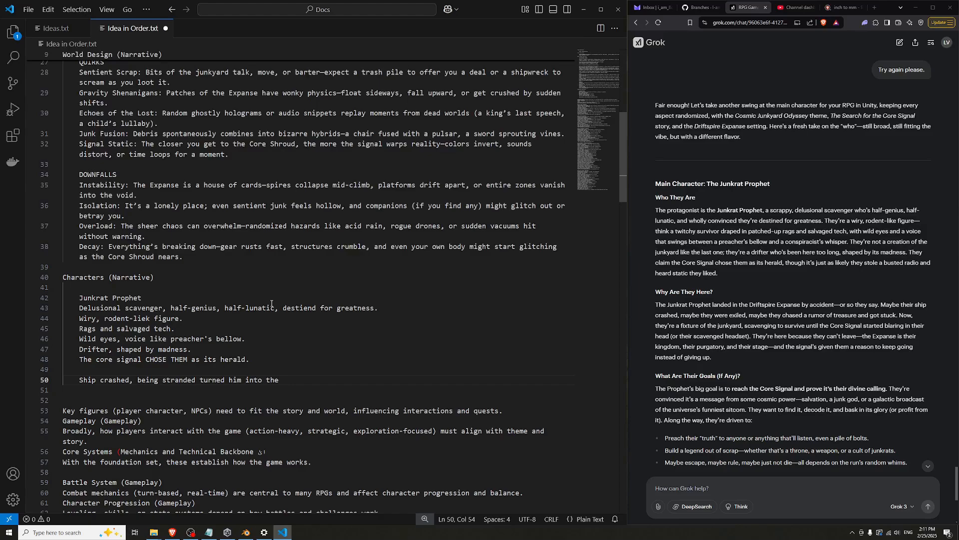
Finish the backstory line with "prophet they are today.", add a new line below it and save the file
type("Junkrat Prophet")
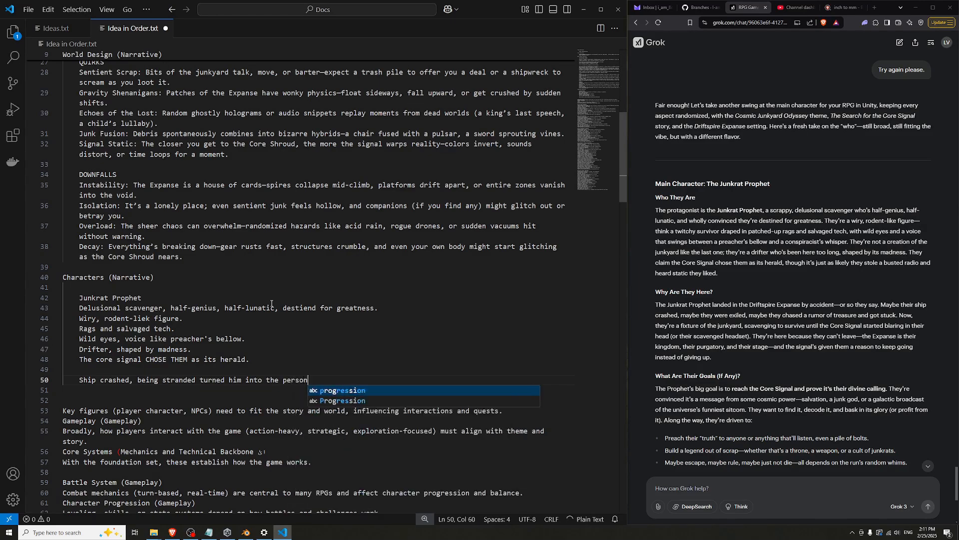
key("ctrl+BackSpace")
key("ctrl+BackSpace")
type("pro")
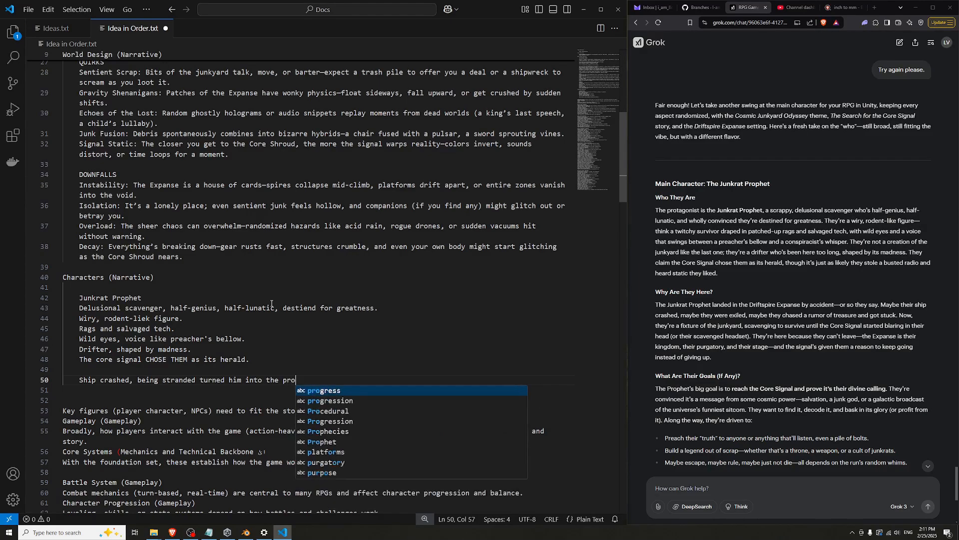
type("phet they are today.")
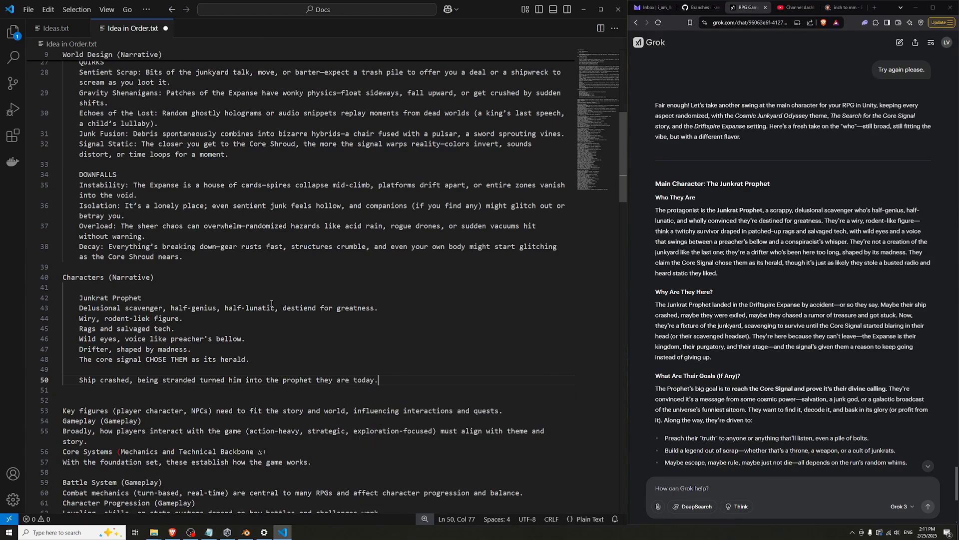
key("Return")
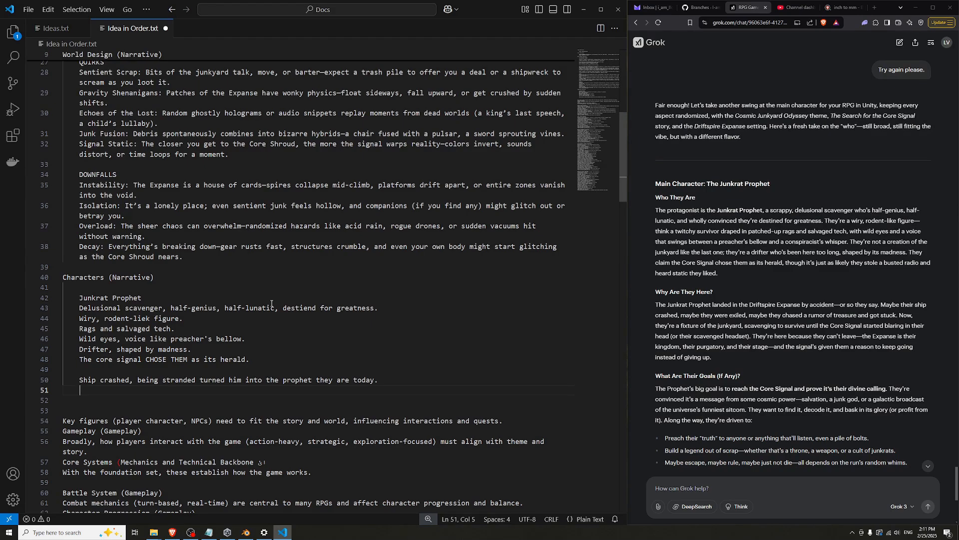
key("ctrl+s")
Read the Prophet's goals in Grok's reply and add a "Goals;" heading with an indented line below the backstory
scroll(814, 292, "down", 4)
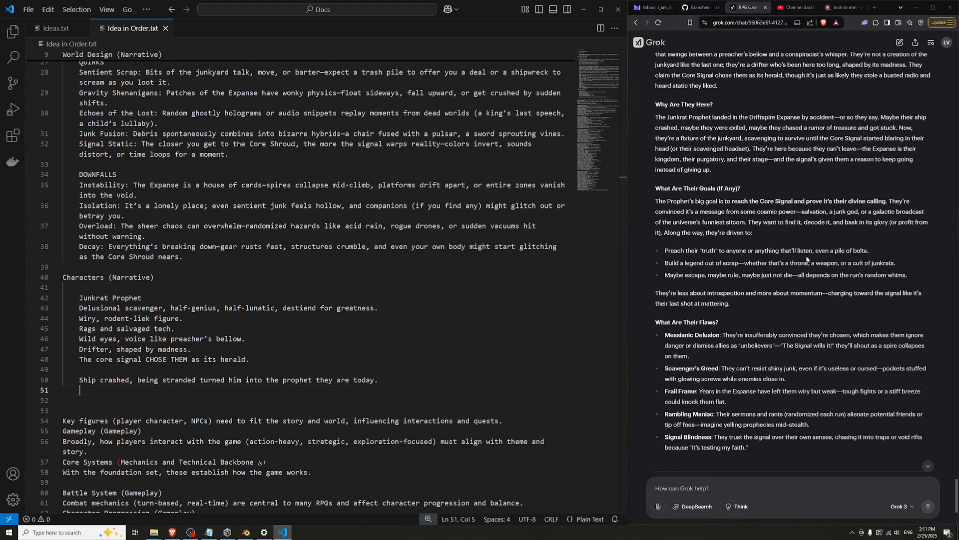
left_click_drag(666, 250, 819, 248)
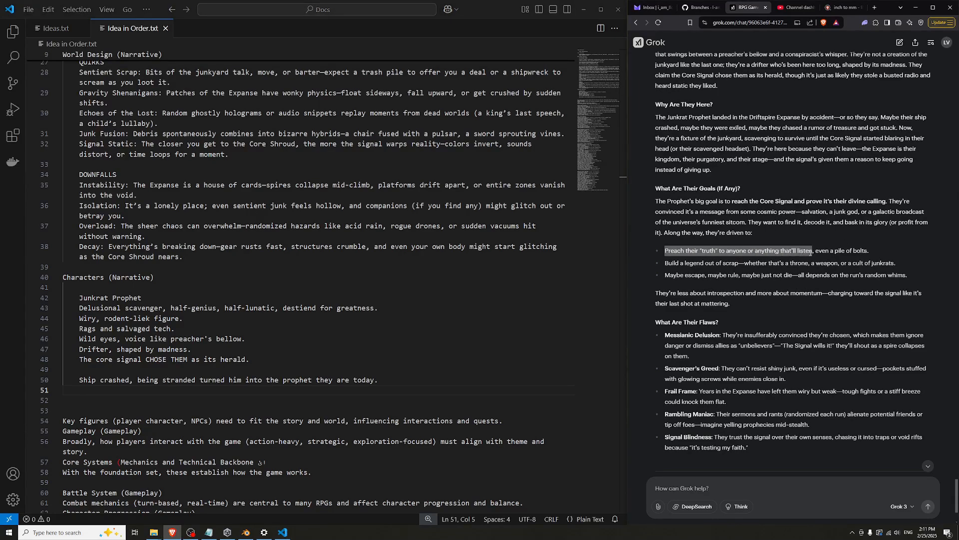
left_click(822, 249)
left_click(323, 395)
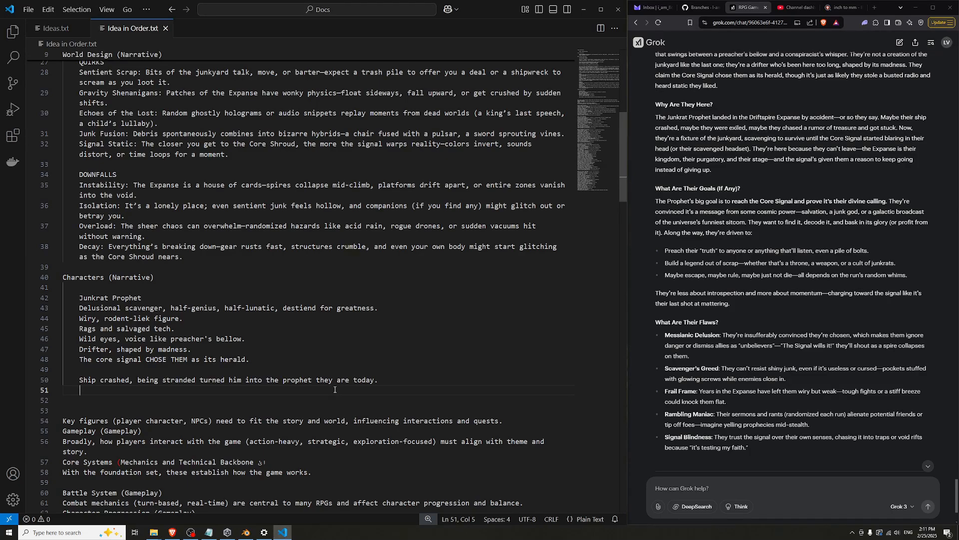
key("Return")
type("Goals;")
key("Return")
key("Tab")
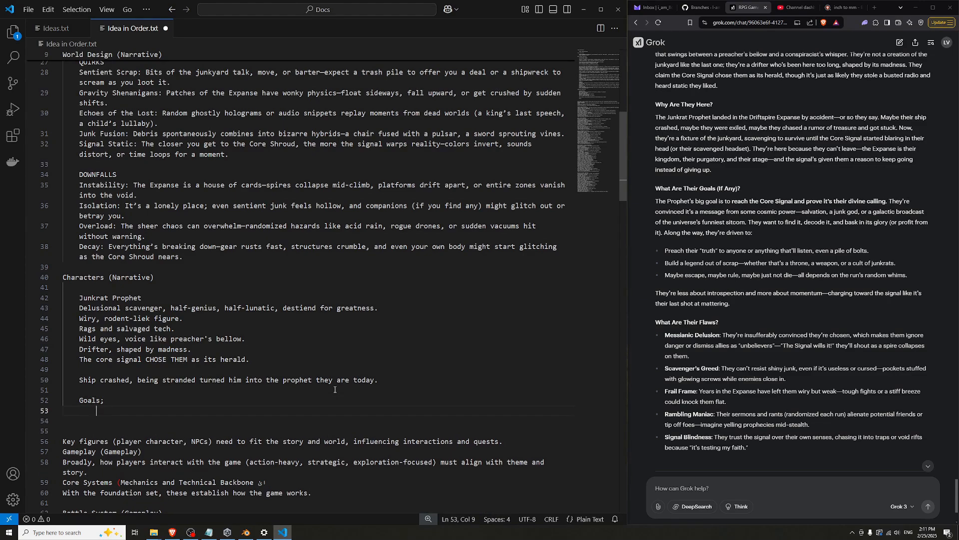
List "PREACH" and "Build a legend out of scrap - church" on separate lines under the Goals heading
type("preacher")
key("ctrl+BackSpace")
type("PREACH")
key("Return")
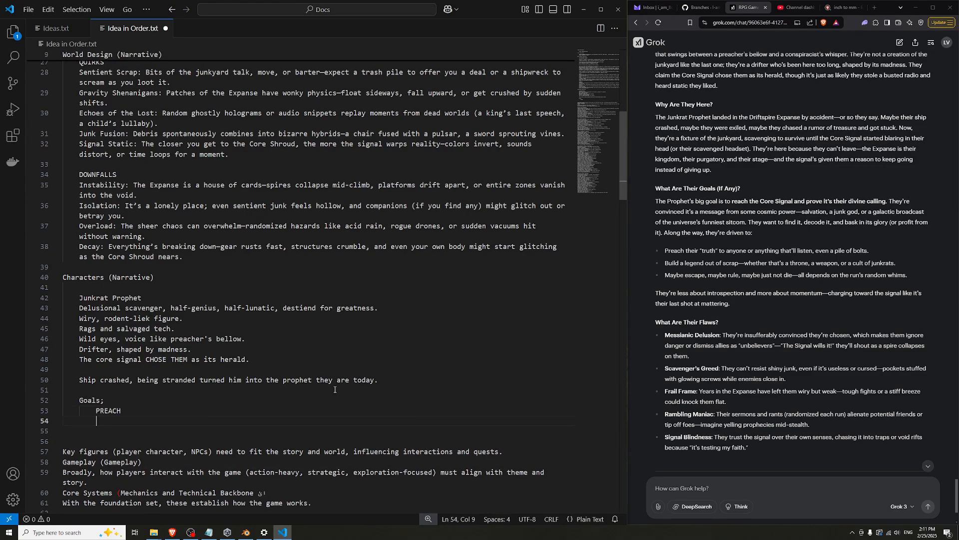
type("B")
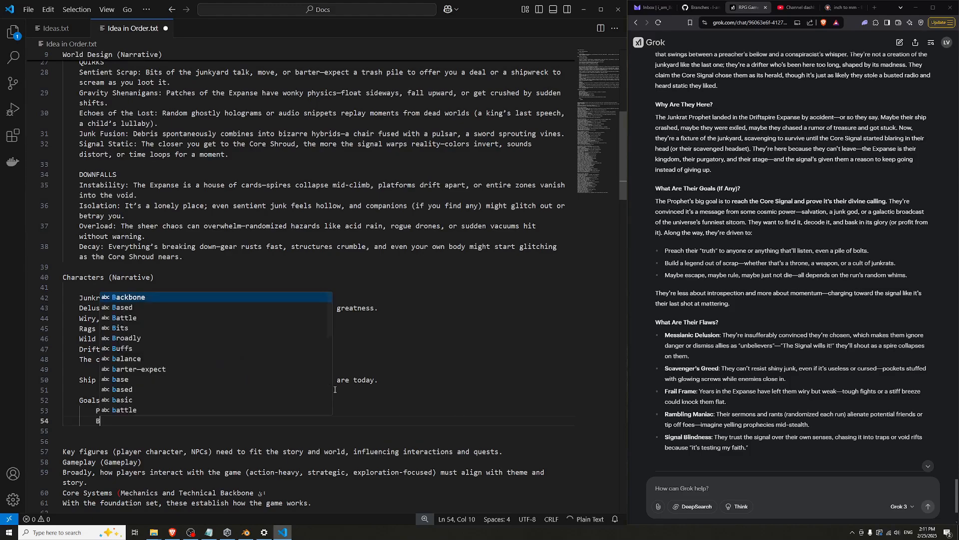
type("uild a legend out")
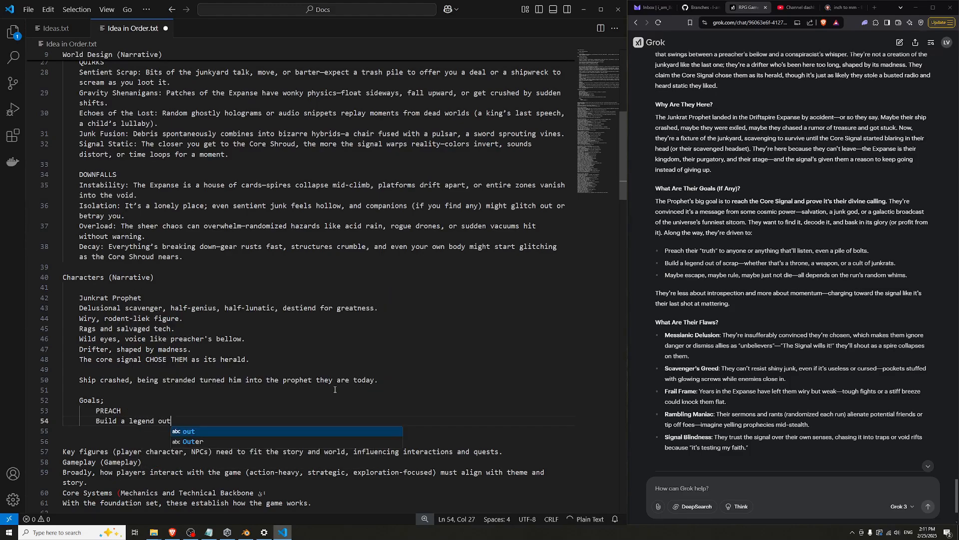
type(" of scrap - church")
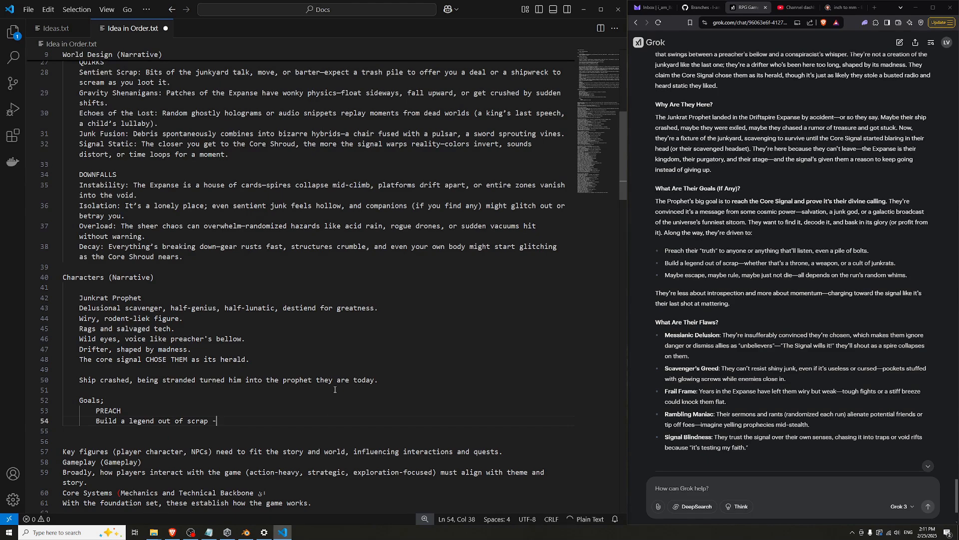
key("Return")
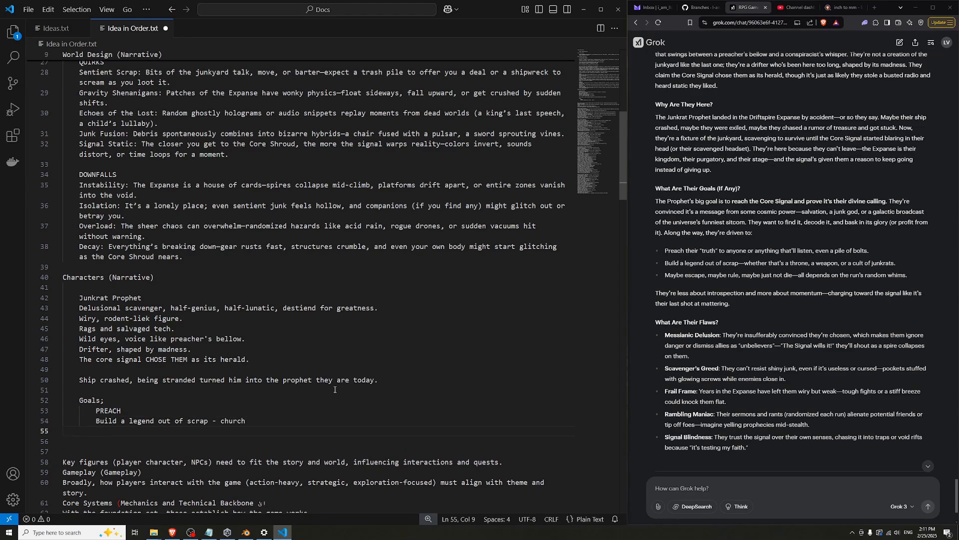
Add the goal "Escape from the junkyard." below the church goal, checking the world design notes for the setting
type("Escape")
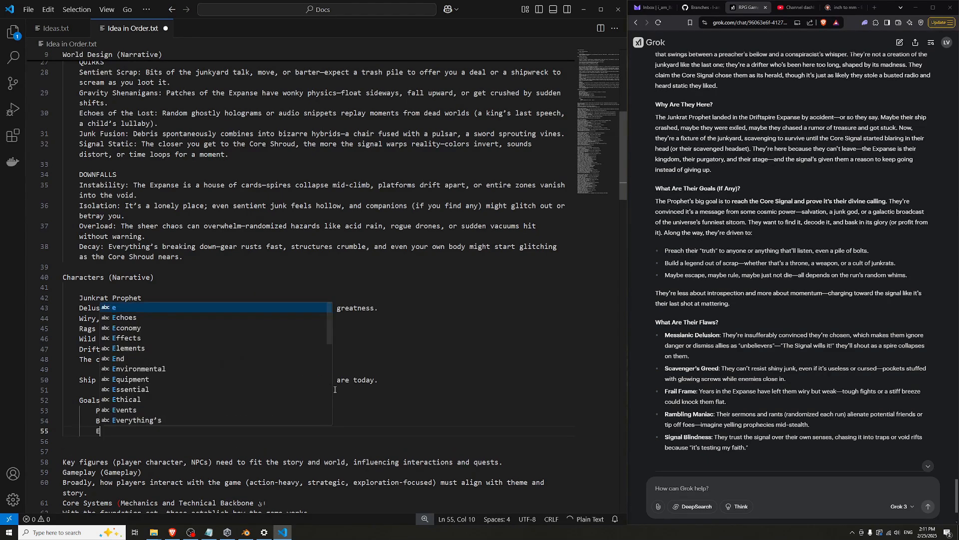
type("m the g")
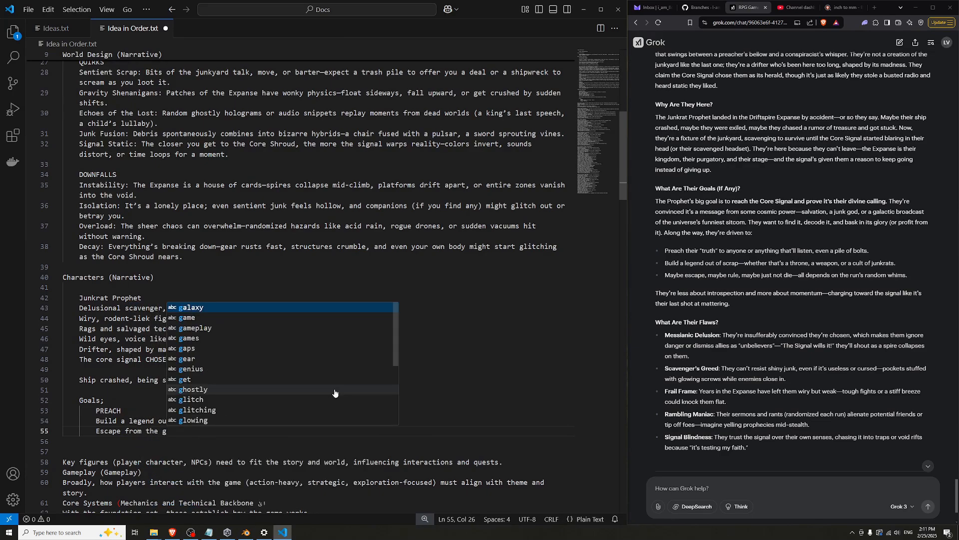
key("BackSpace")
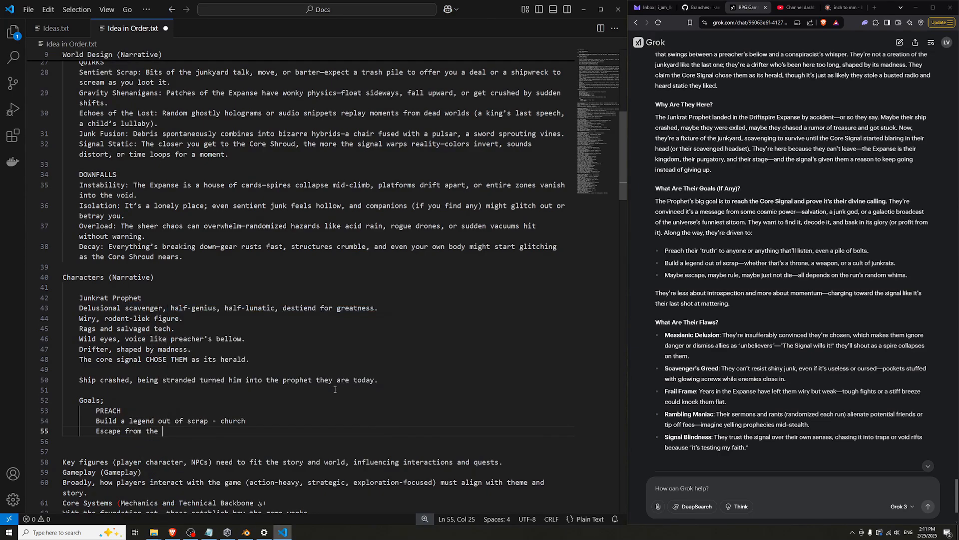
scroll(335, 389, "up", 3)
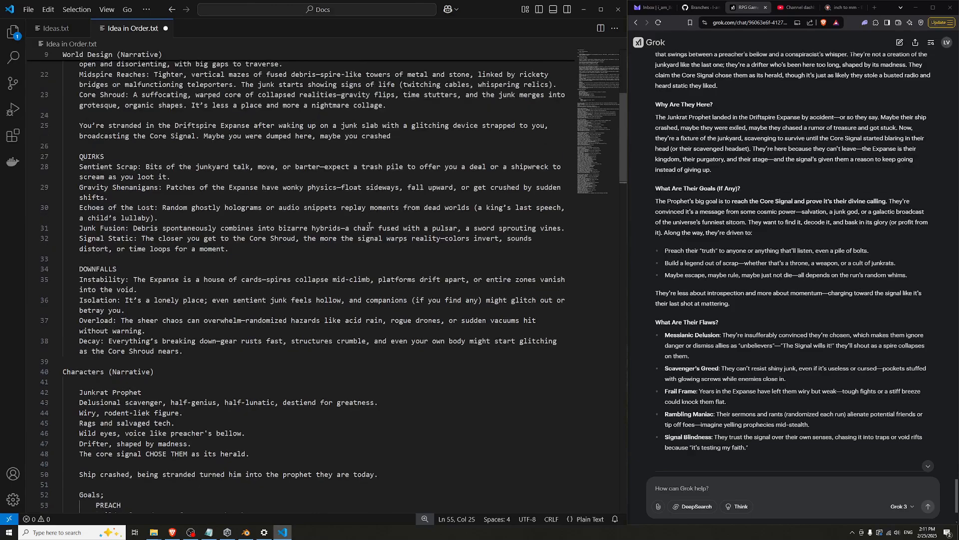
scroll(443, 280, "up", 7)
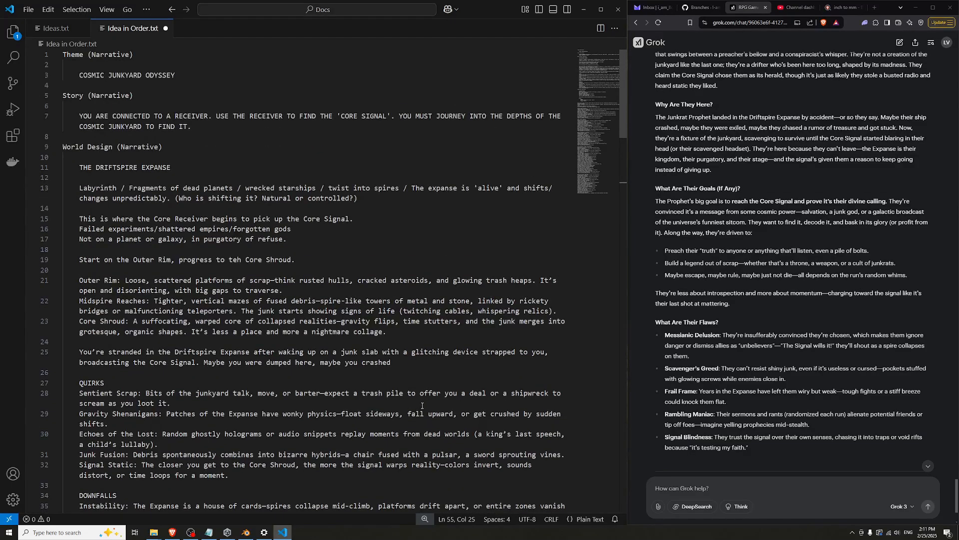
scroll(430, 381, "down", 10)
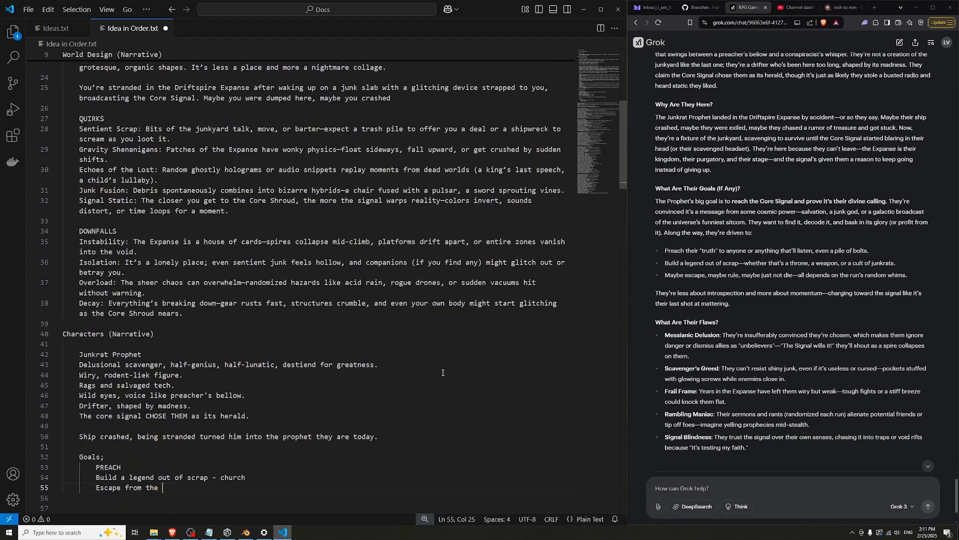
scroll(442, 373, "down", 1)
type("junkyard.")
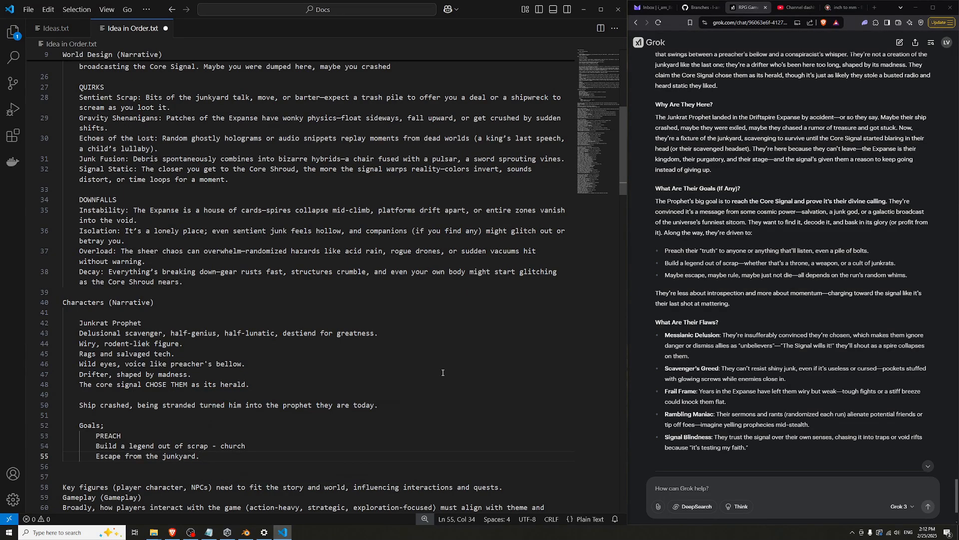
Save the notes and add a "Flaws;" heading below the Junkrat Prophet's goals, aligned with the "Goals;" heading
key("ctrl+s")
scroll(765, 206, "down", 3)
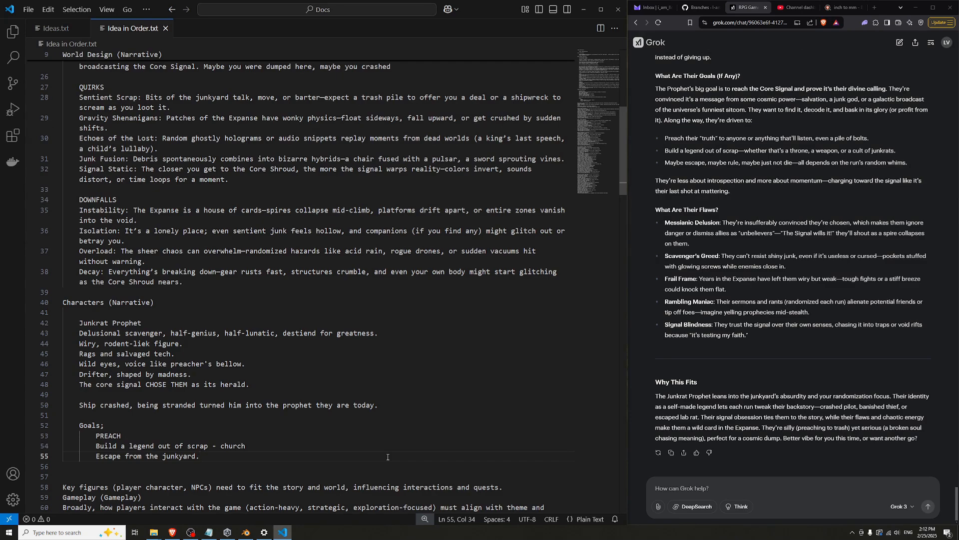
key("Return")
key("Return")
key("BackSpace")
type("Flaws;")
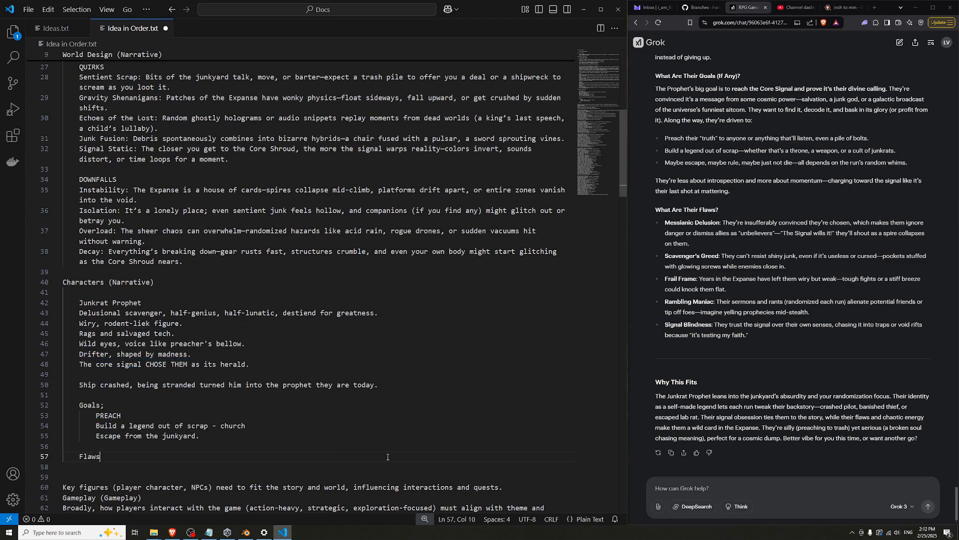
List DELUDED and GREEDY as indented entries on separate lines under the "Flaws;" heading
key("Return")
key("Tab")
type("DELUDED")
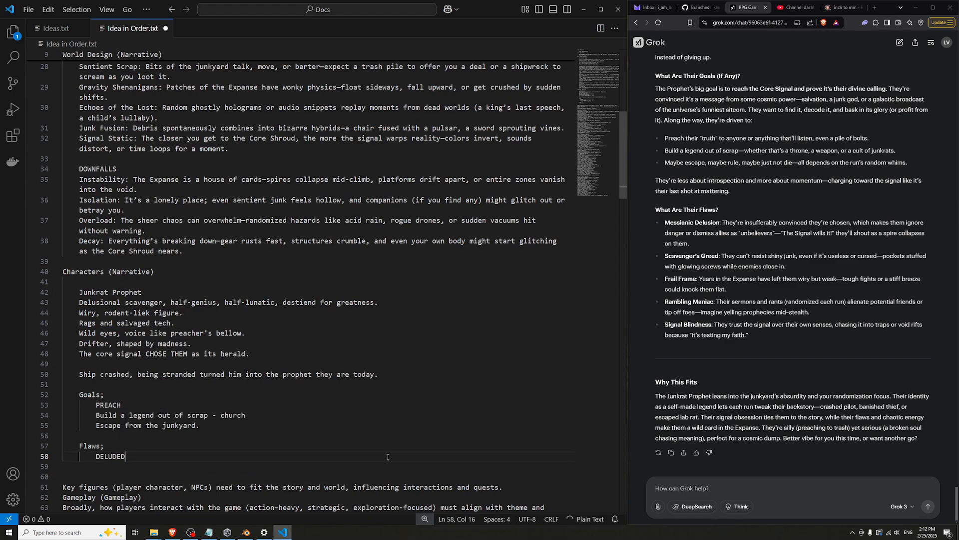
key("Return")
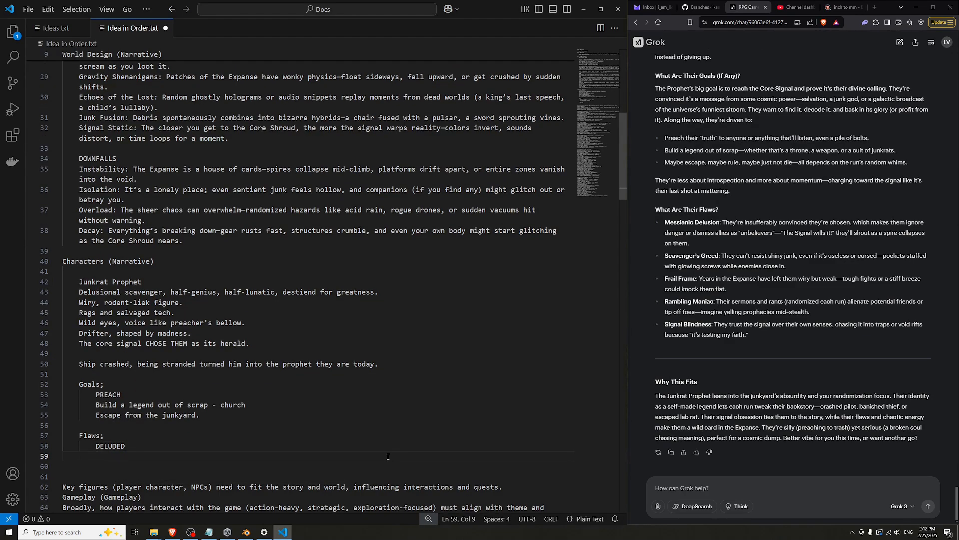
type("GRE")
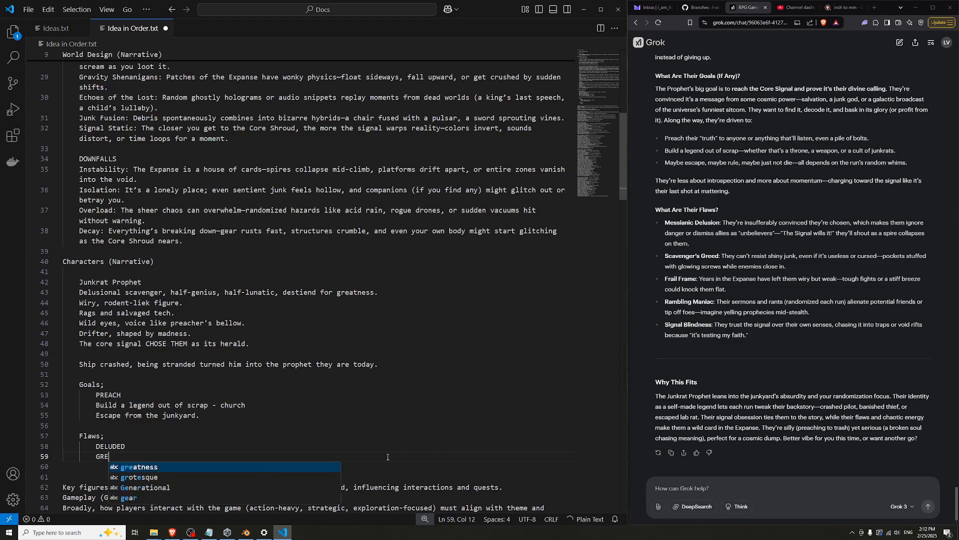
type("EDY")
key("Return")
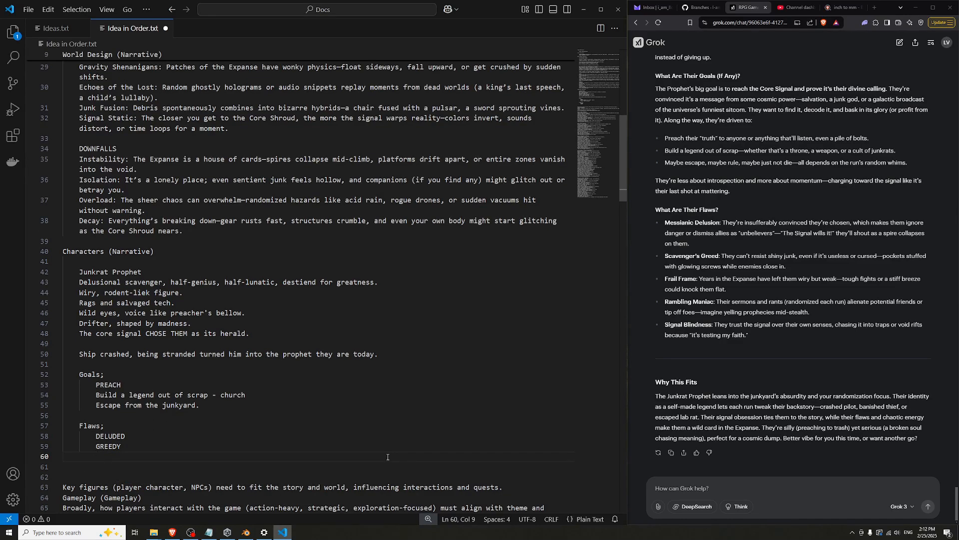
Add "FRAIL FRAME" and "Rambling Maniac" as the following two entries in the flaws list
type("FRAIL FR")
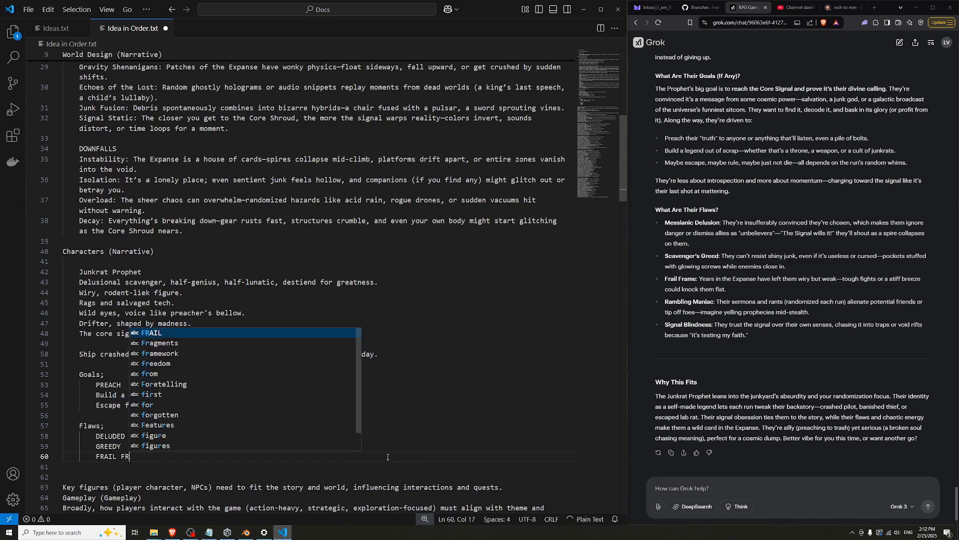
type("AME")
key("Return")
key("ctrl+z")
key("Return")
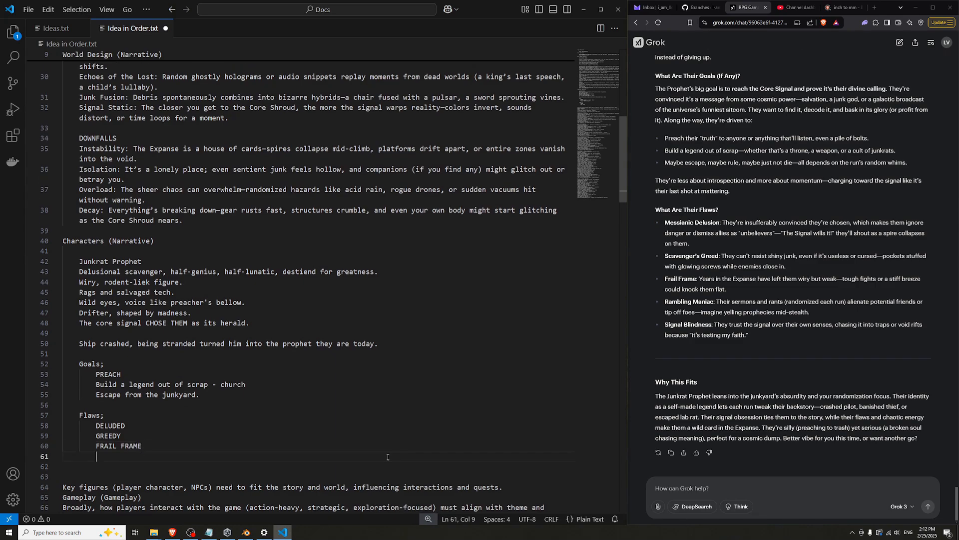
type("Ram")
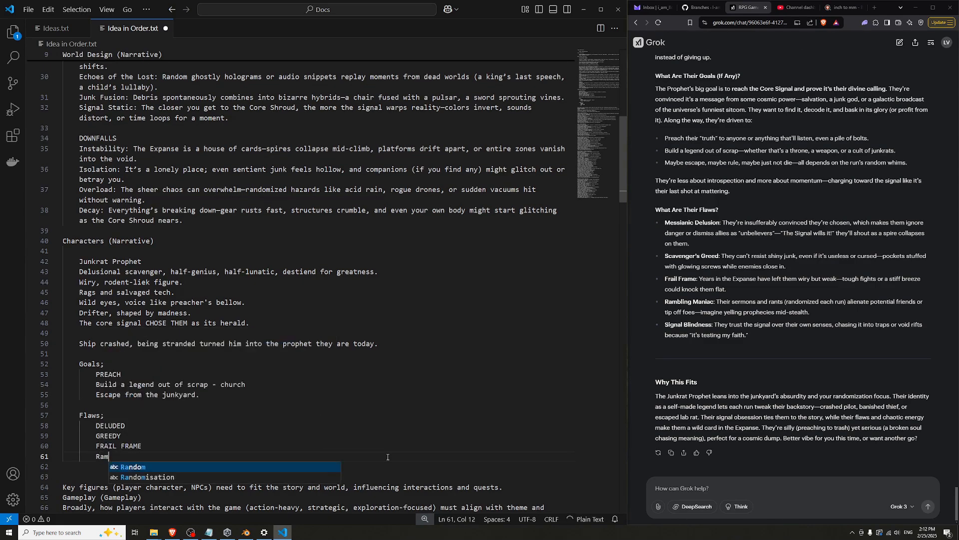
type("bling Maniac")
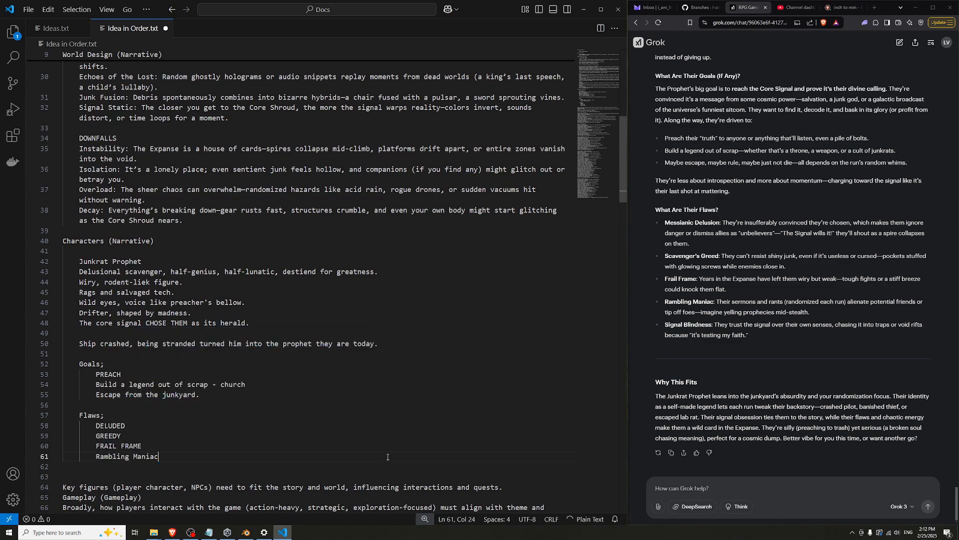
Add "Signal Blindness - rush headfirst" as the last entry in the flaws list and save the file
key("Return")
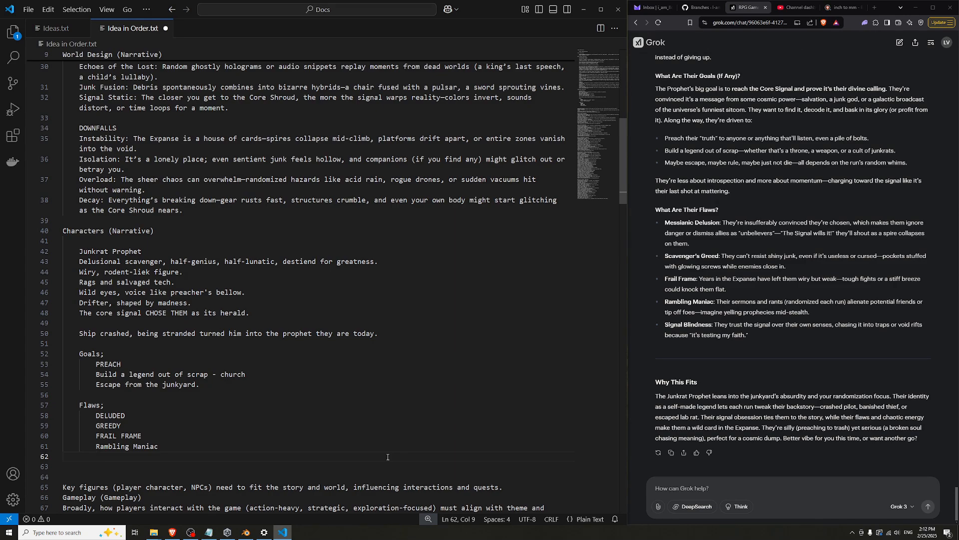
type("si")
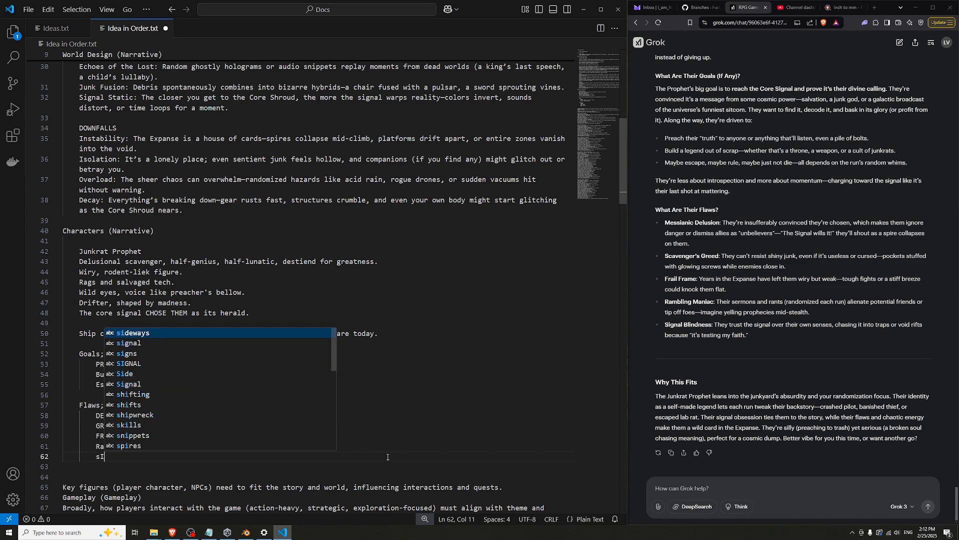
type("gnal Blindness")
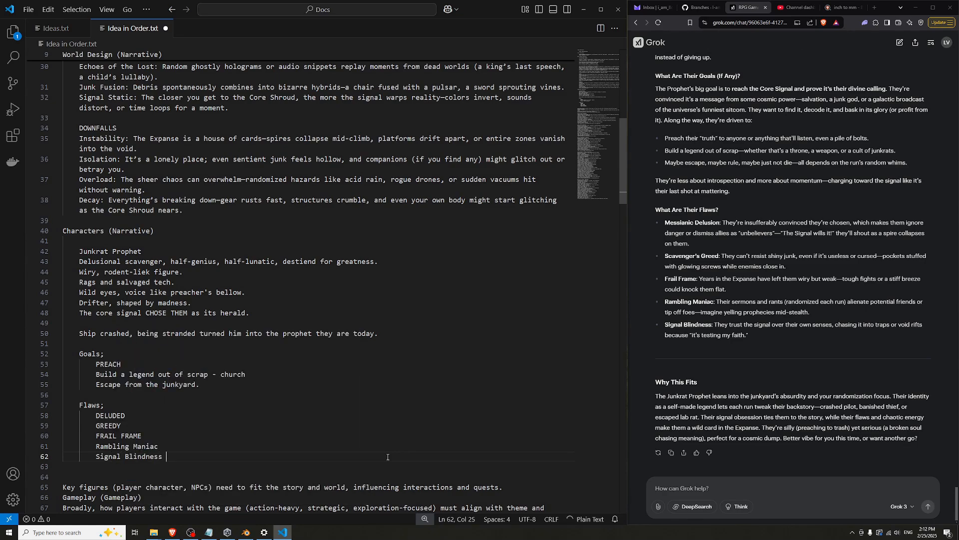
key("BackSpace")
type("- ru")
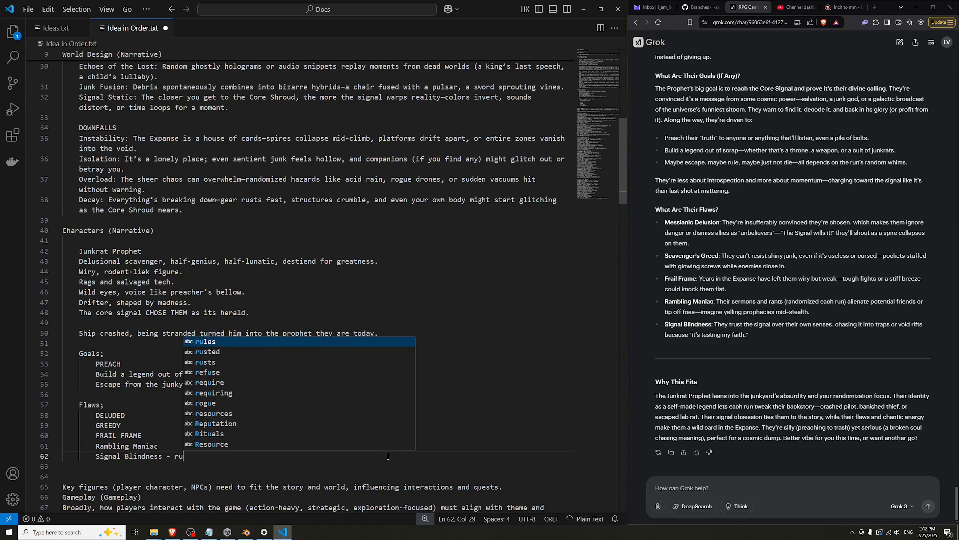
type("sh headfirst")
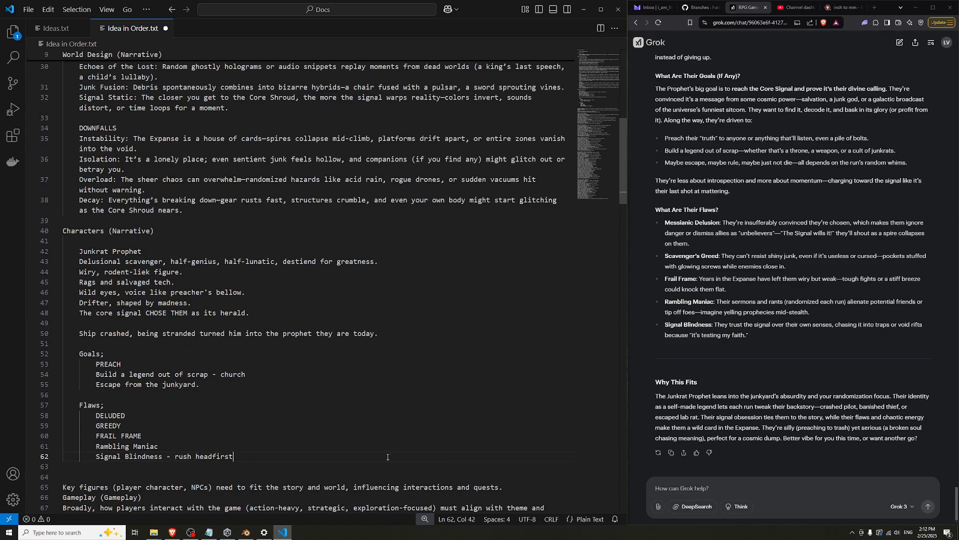
key("ctrl+s")
Review the Junkrat Prophet's goals and flaws entry by entry in the notes
double_click(135, 414)
double_click(140, 364)
left_click_drag(245, 374, 87, 375)
left_click_drag(200, 386, 87, 385)
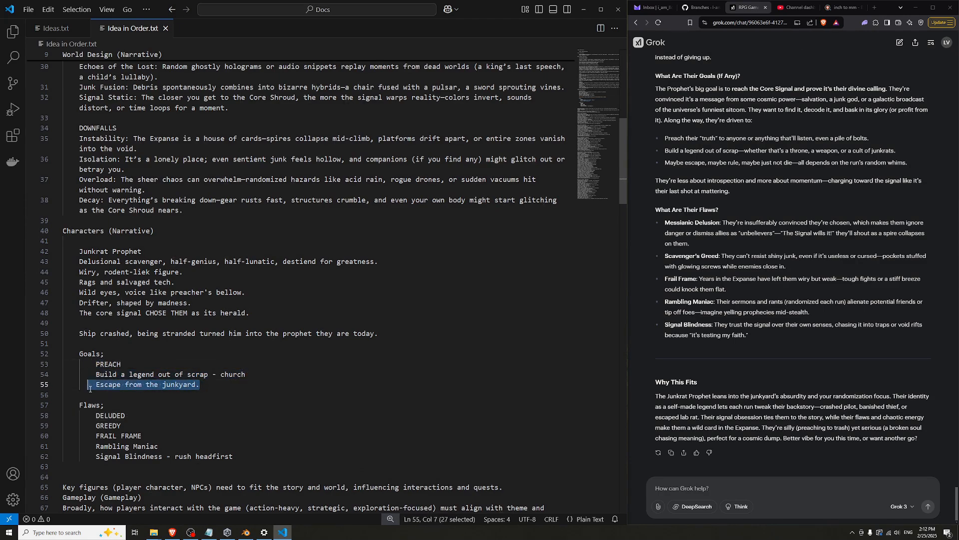
left_click(107, 394)
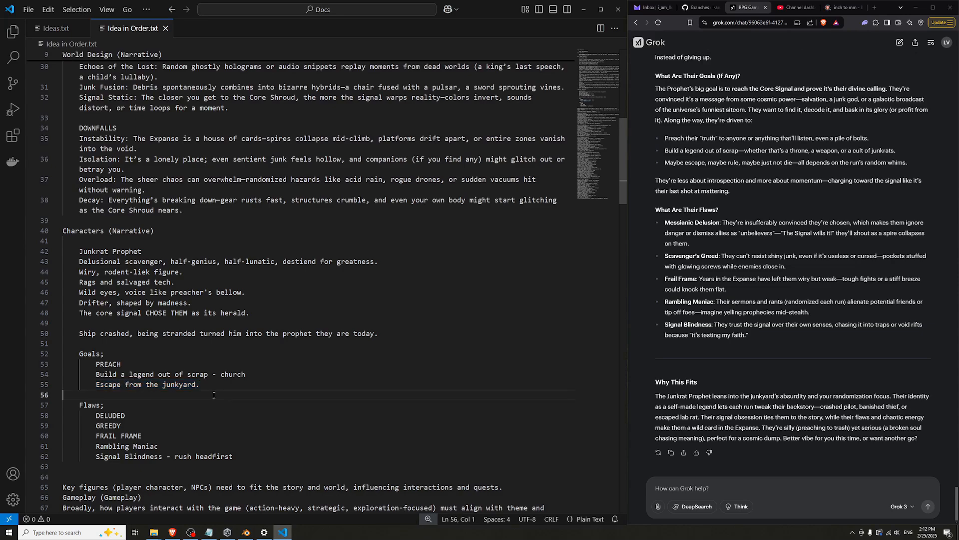
left_click_drag(143, 416, 75, 416)
left_click(139, 427)
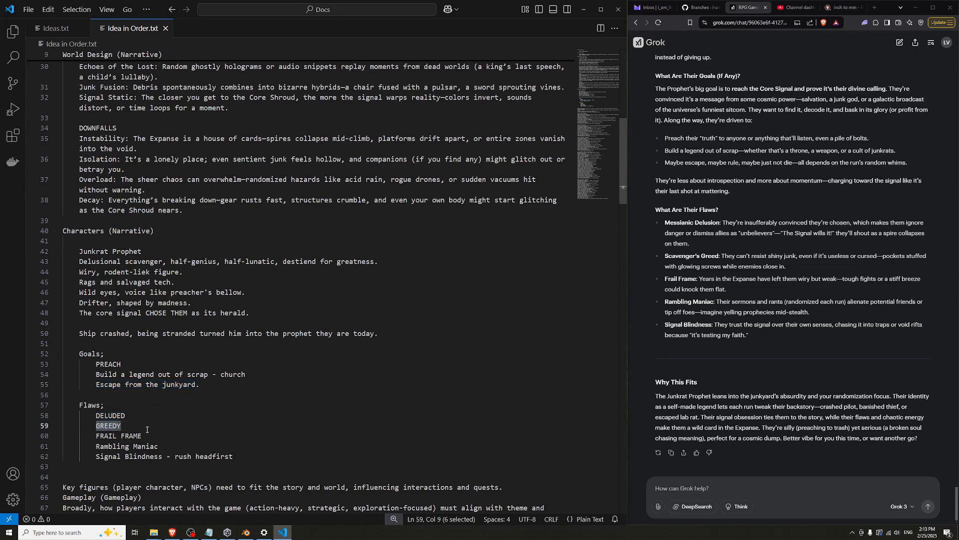
left_click_drag(145, 436, 93, 436)
left_click(160, 446)
left_click_drag(160, 446, 95, 446)
left_click(189, 450)
left_click(254, 456)
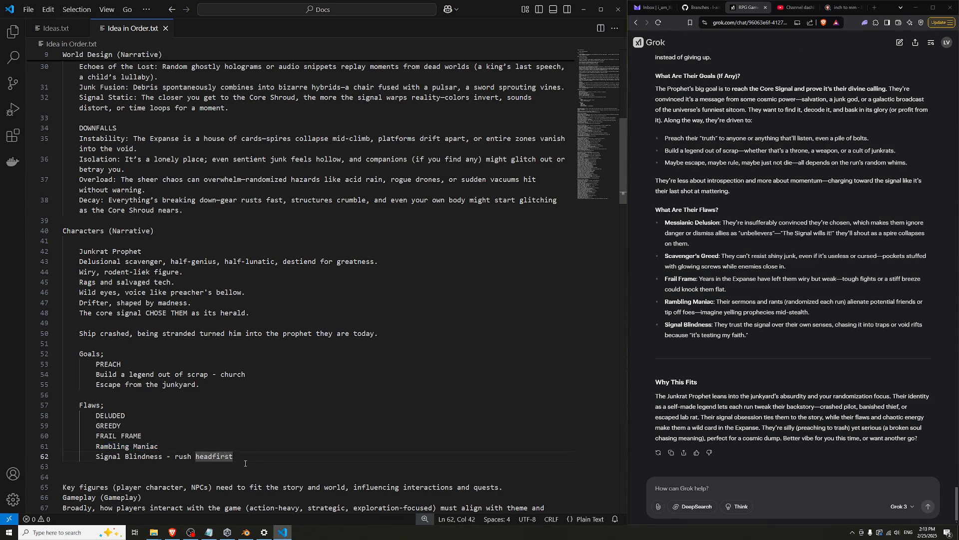
left_click_drag(248, 457, 96, 446)
left_click(145, 446)
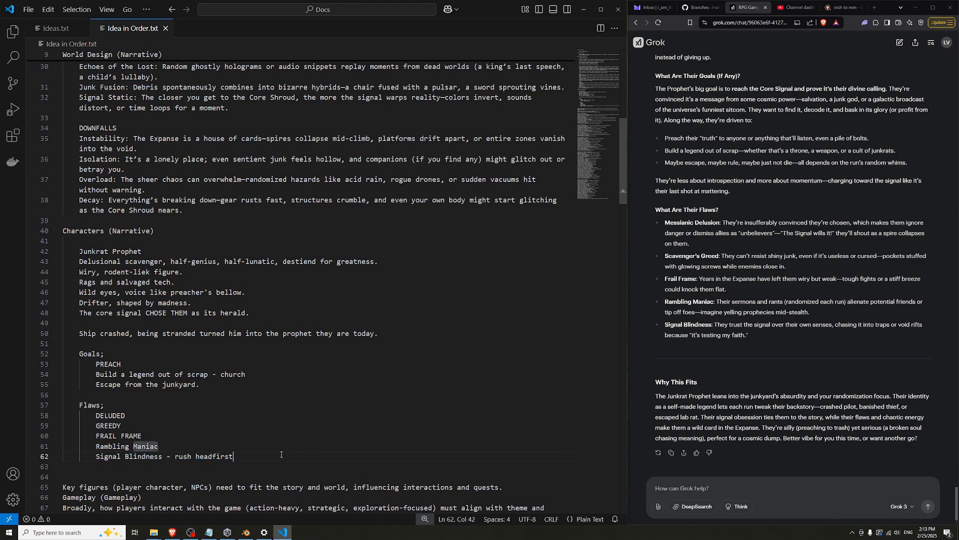
left_click(281, 454)
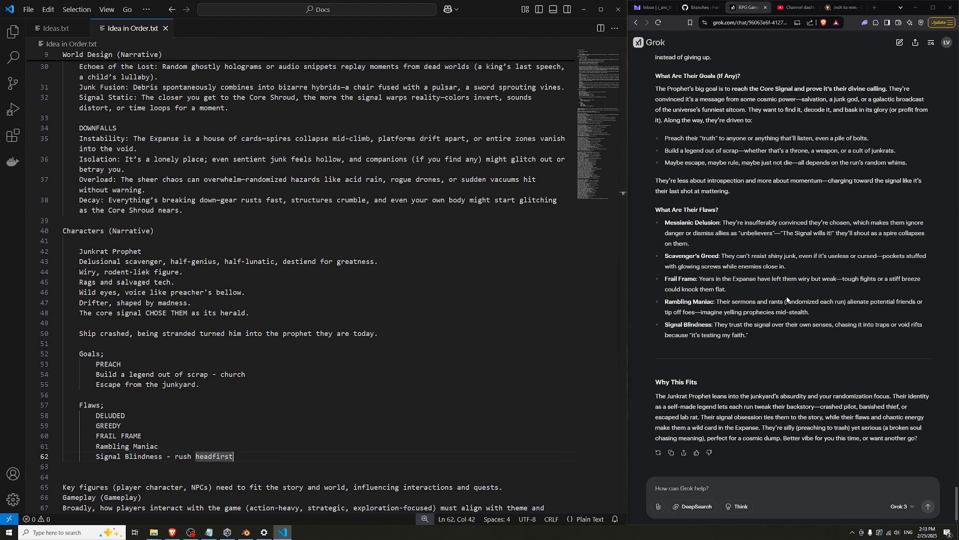
left_click(800, 347)
left_click(300, 344)
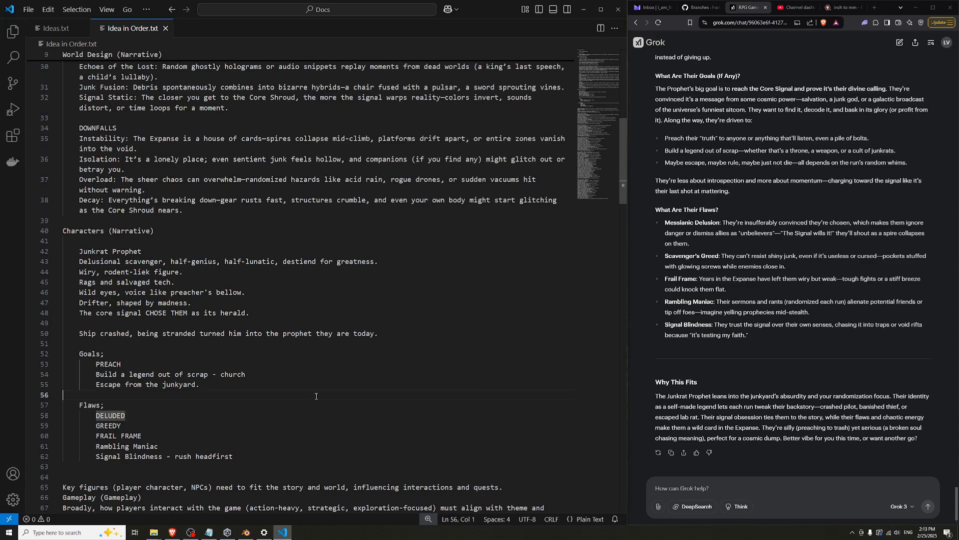
left_click(319, 321)
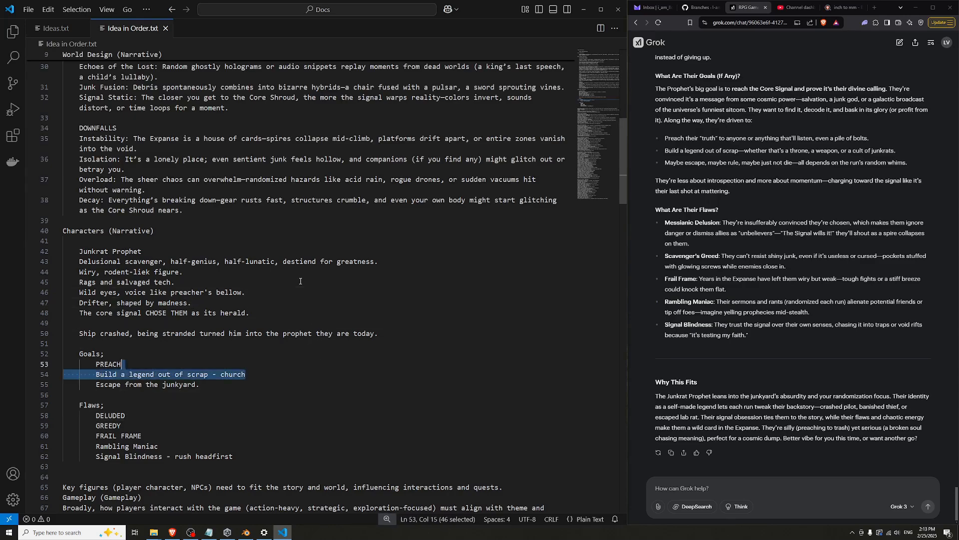
Correct the misspelled word in the "Wiry, rodent-liek figure." line to "like" and save the file
left_click(175, 283)
left_click(189, 275)
double_click(149, 274)
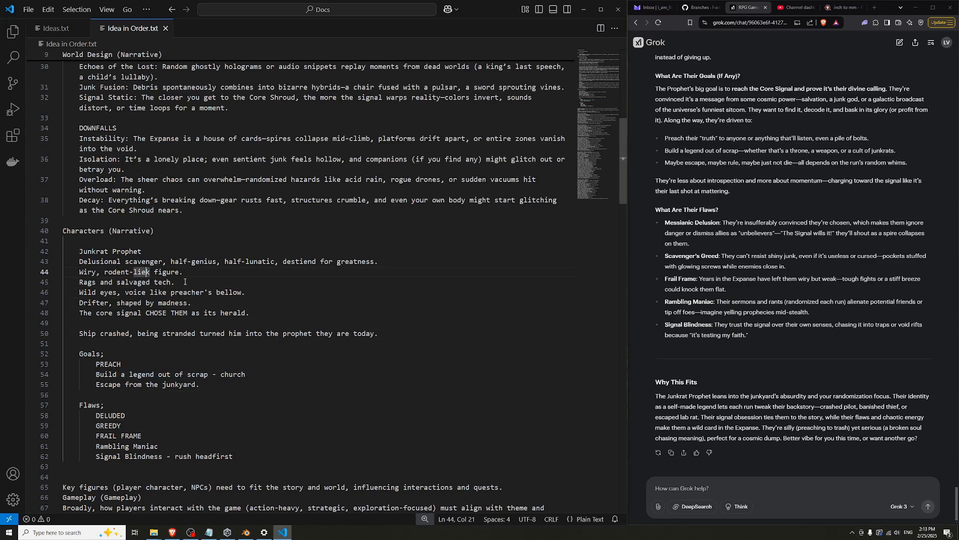
type("like")
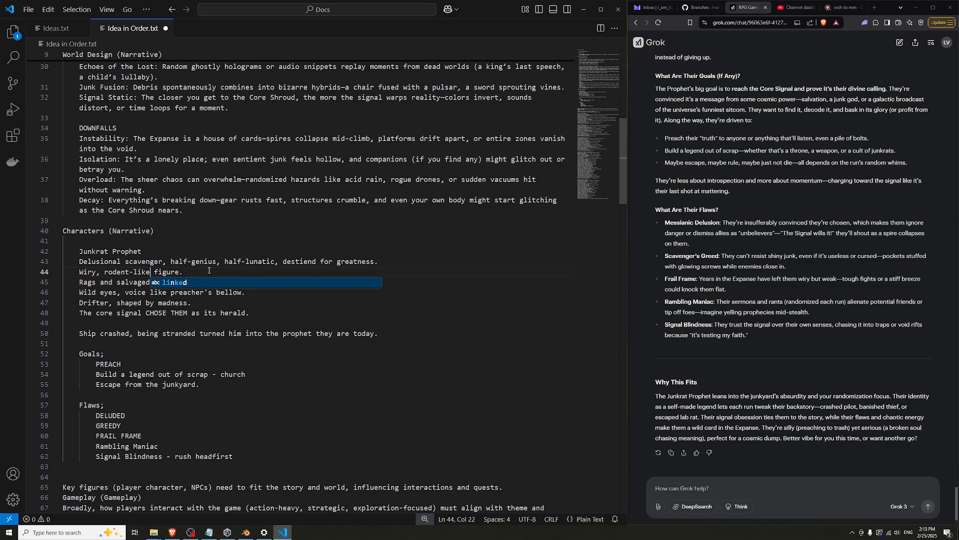
left_click(209, 271)
key("ctrl+s")
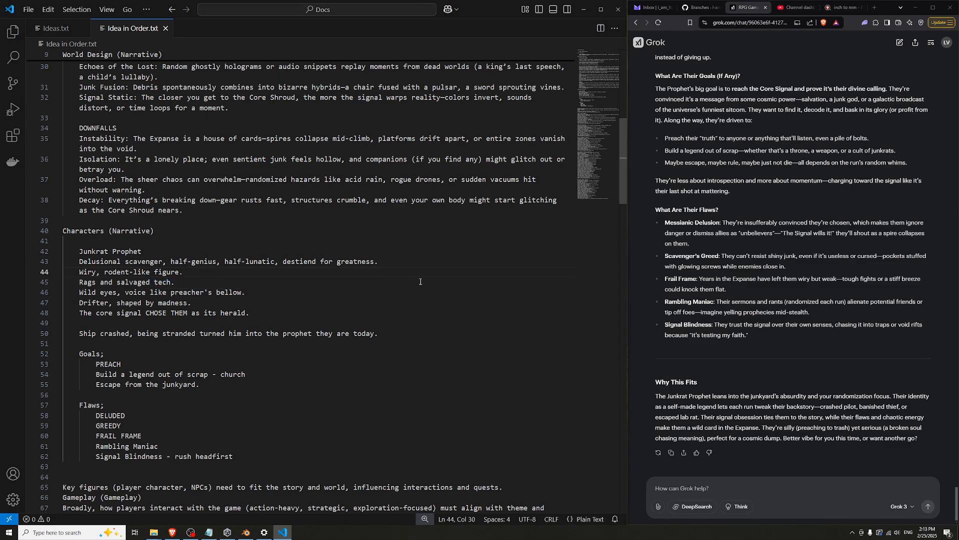
Look back over Grok's character reply and examine the remaining outline sections from Battle System down to the optional late-stage features
scroll(823, 331, "up", 10)
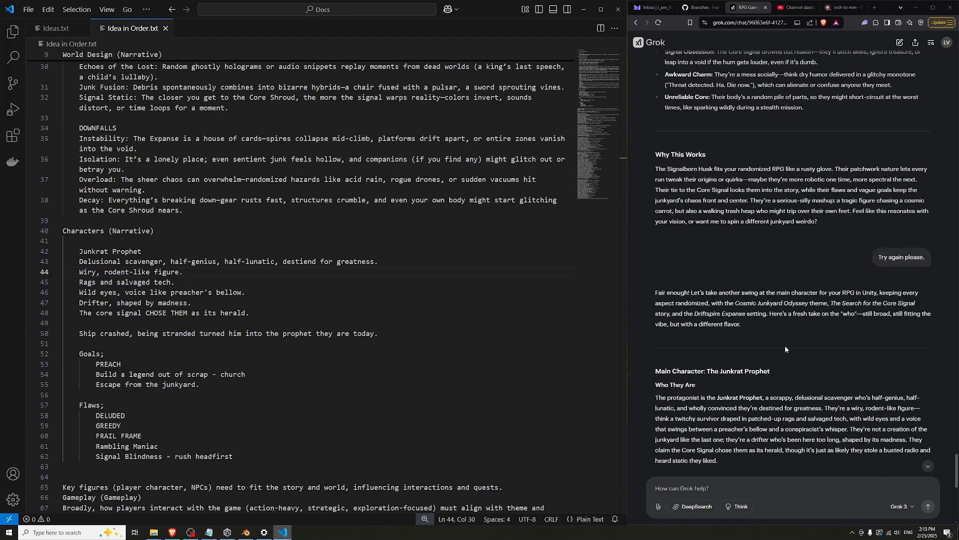
scroll(822, 330, "down", 10)
scroll(459, 341, "down", 6)
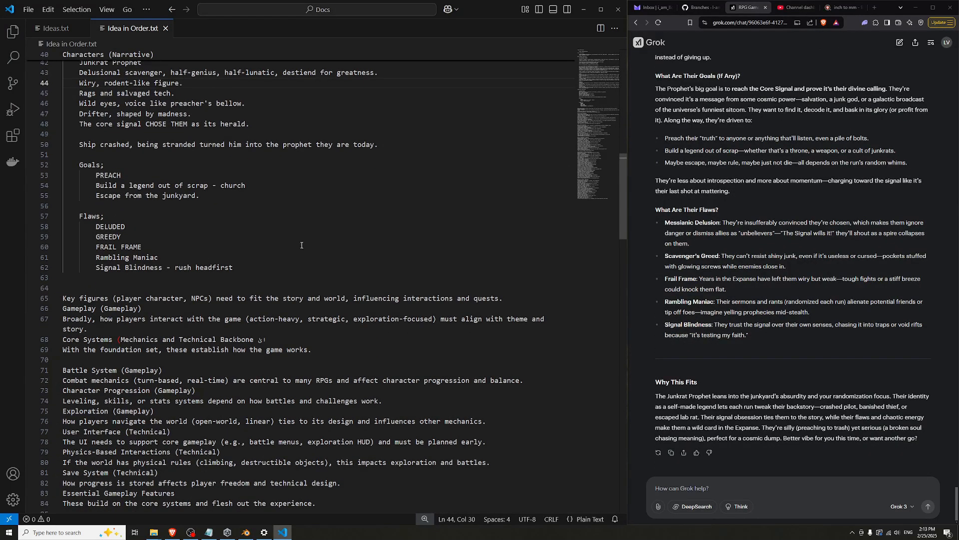
scroll(195, 303, "down", 1)
left_click_drag(69, 331, 237, 403)
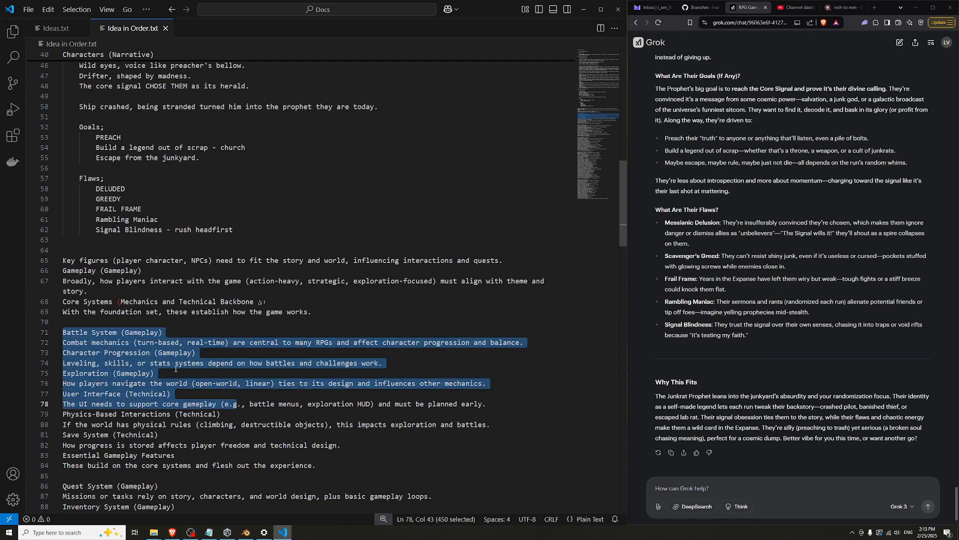
left_click(169, 330)
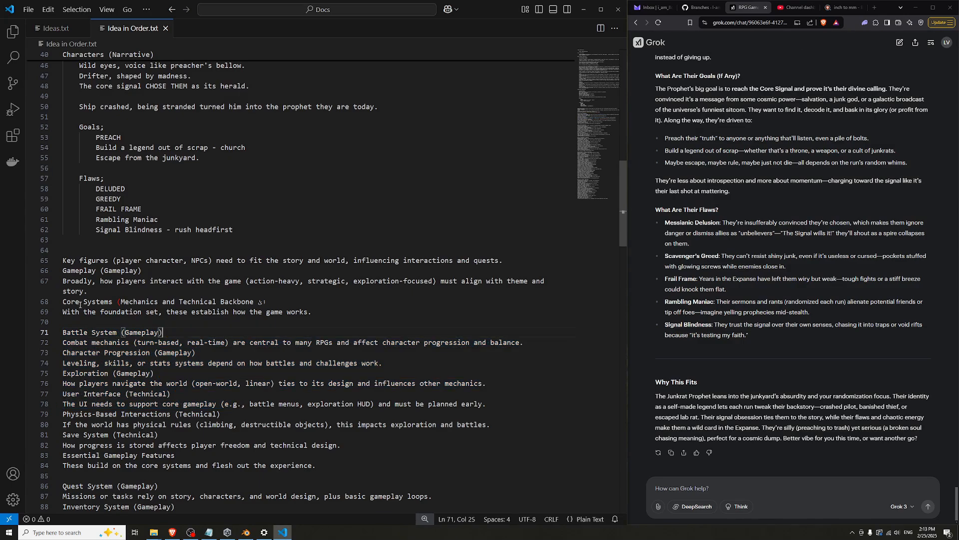
left_click(138, 342)
scroll(138, 333, "down", 6)
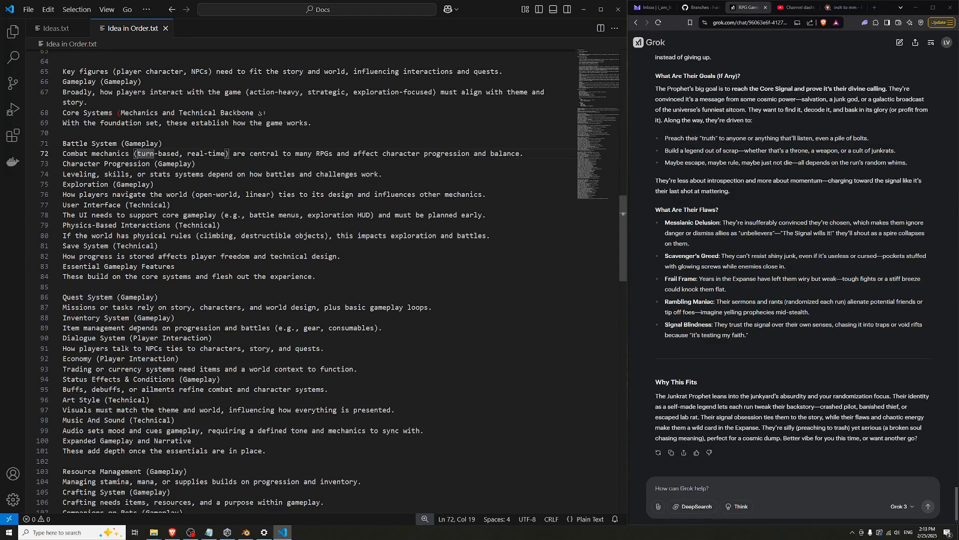
scroll(138, 328, "up", 4)
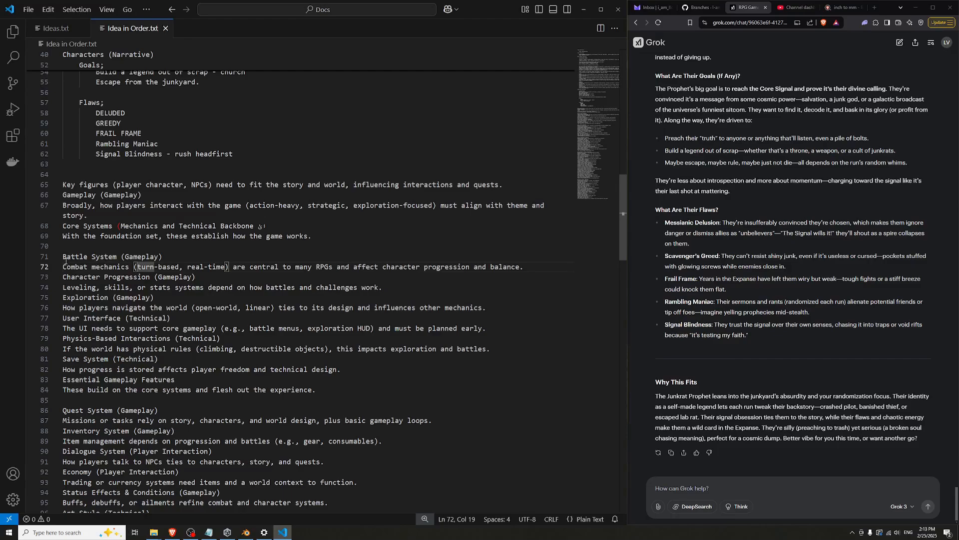
left_click_drag(64, 257, 208, 340)
scroll(131, 296, "up", 2)
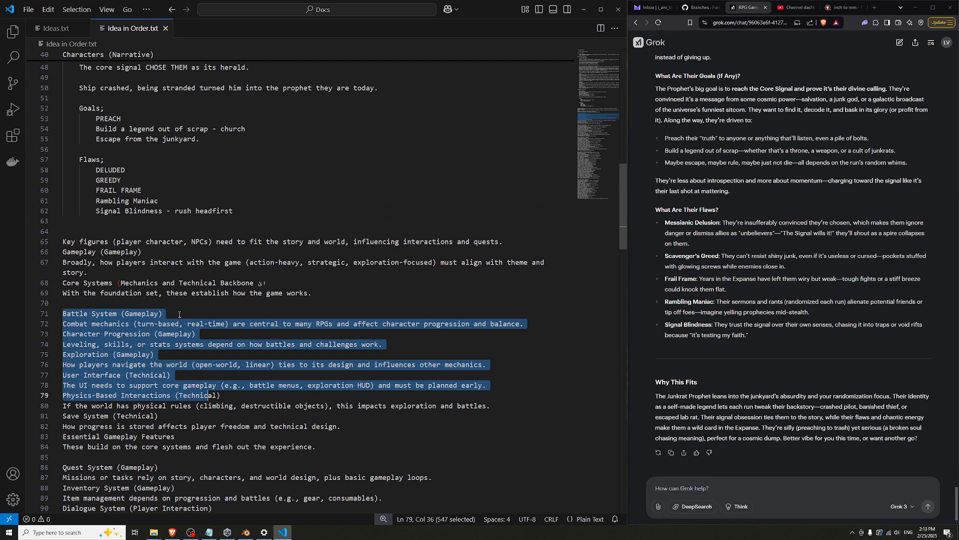
scroll(180, 314, "down", 14)
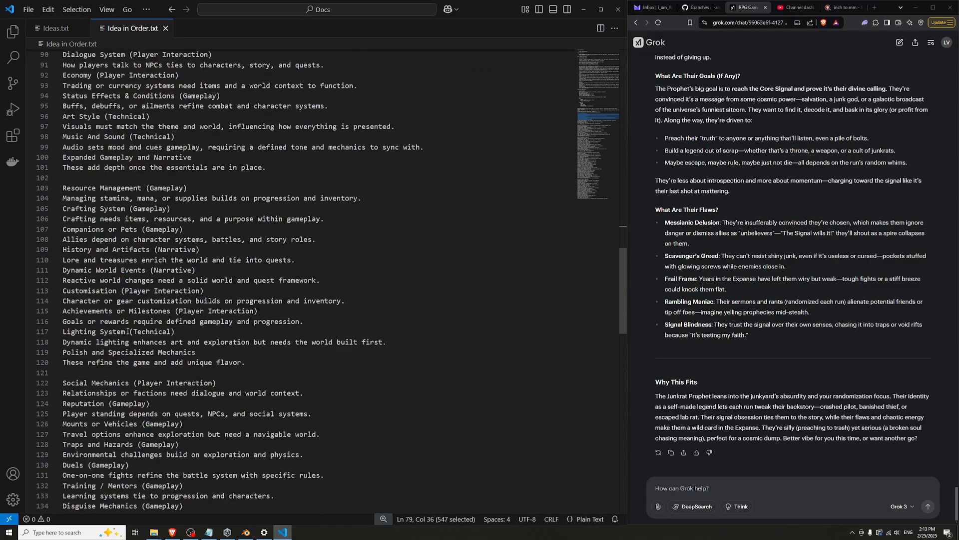
scroll(129, 332, "down", 15)
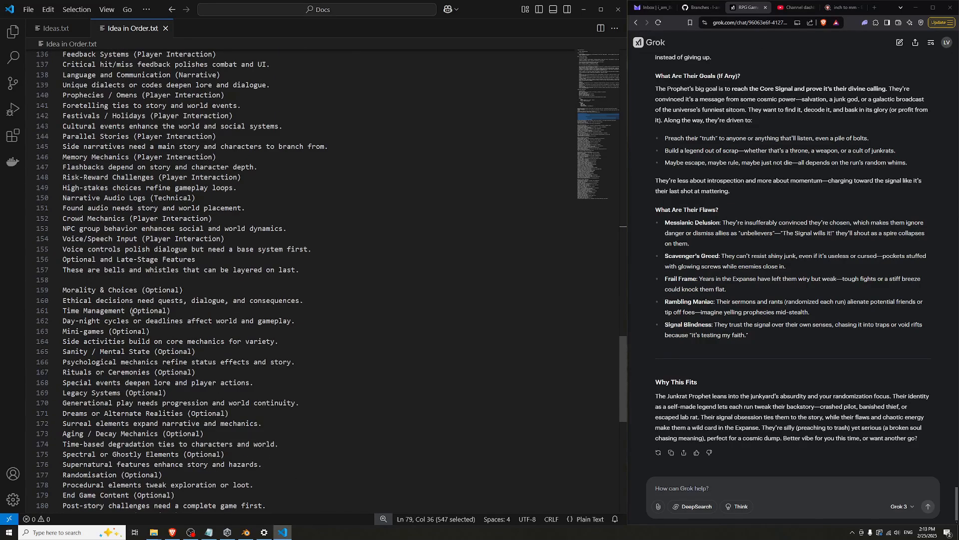
Look back through the outline from the optional late-stage features up to the Battle System entry under Core Systems
scroll(133, 312, "down", 4)
scroll(135, 311, "up", 9)
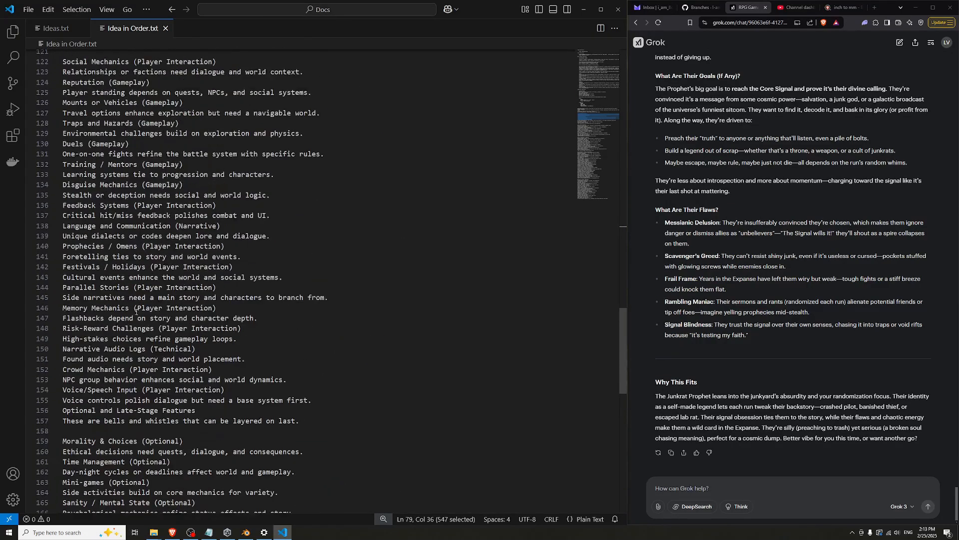
scroll(136, 311, "up", 4)
scroll(132, 311, "up", 2)
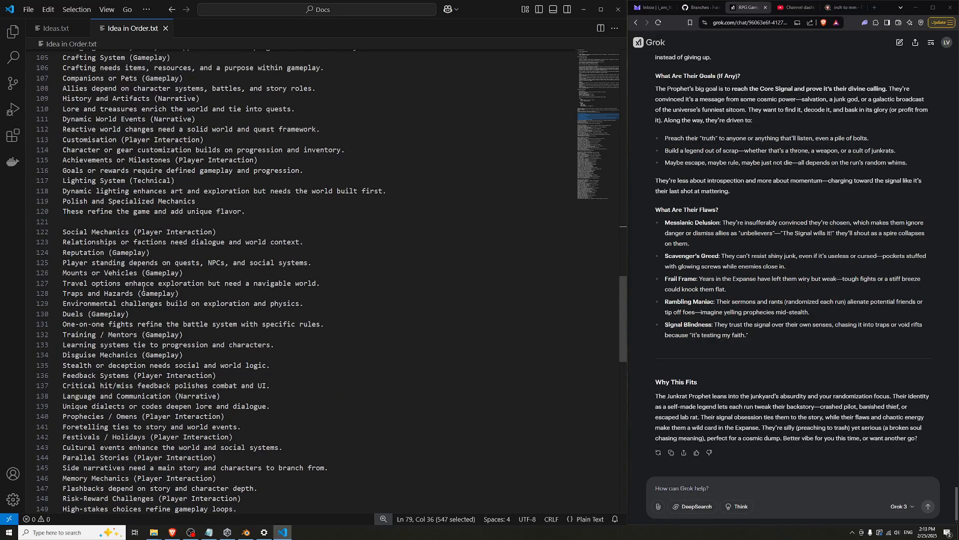
scroll(151, 283, "up", 2)
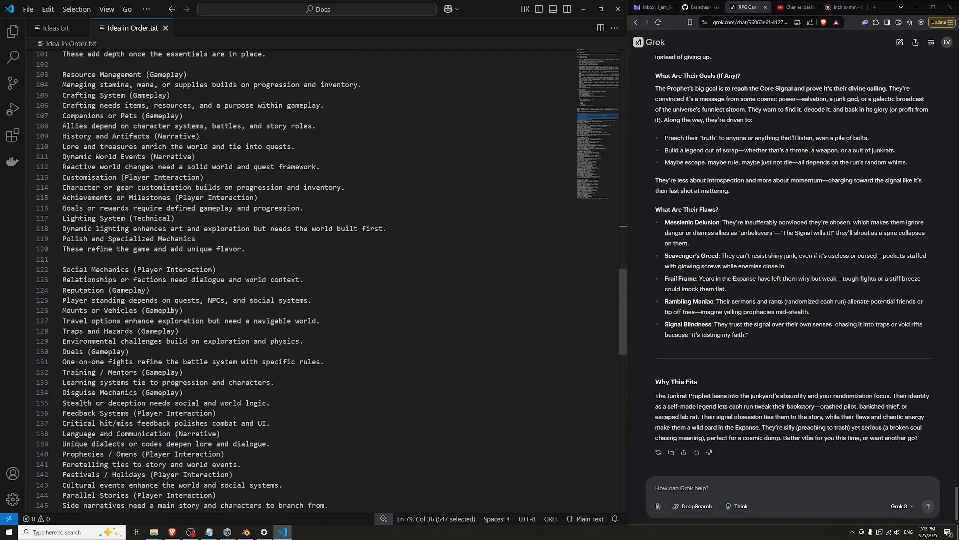
scroll(113, 308, "up", 3)
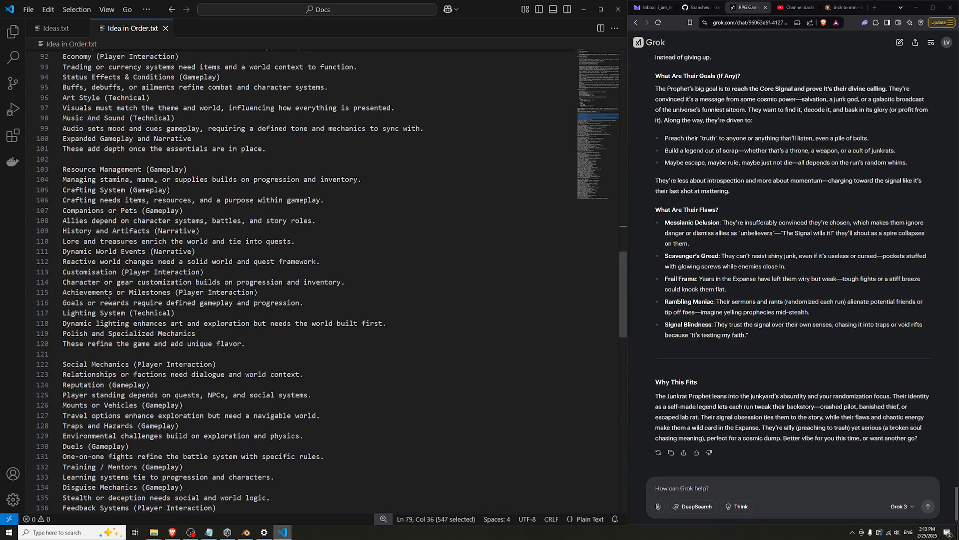
scroll(109, 301, "up", 3)
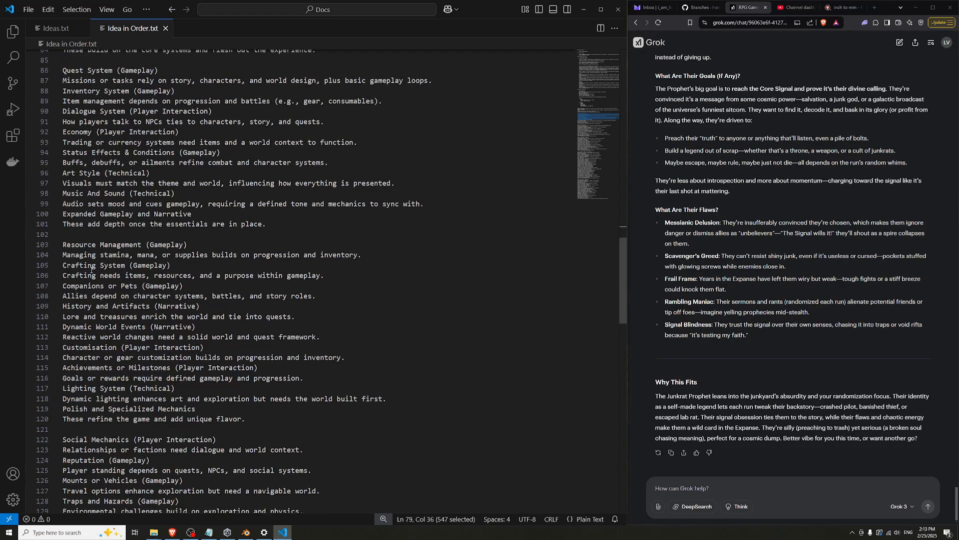
scroll(92, 270, "up", 2)
scroll(91, 270, "up", 4)
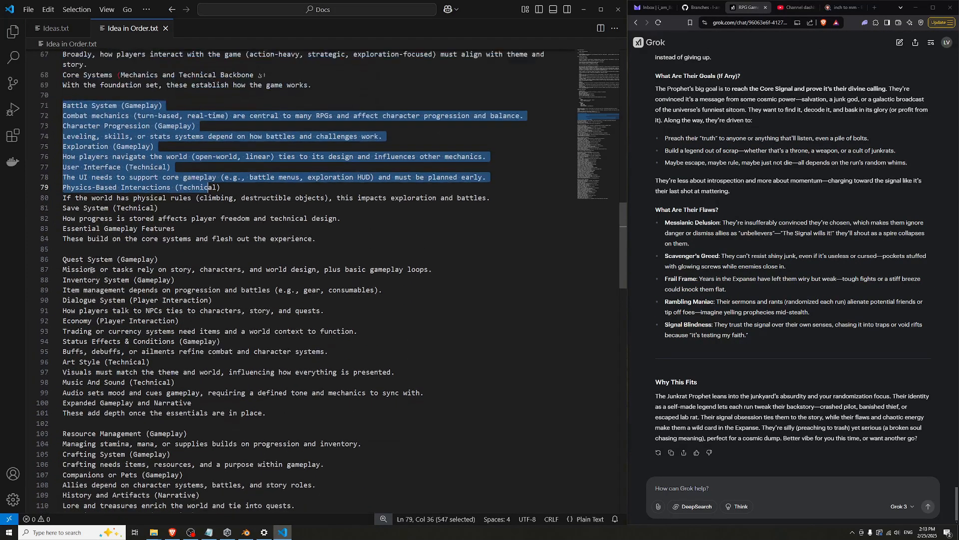
left_click(95, 156)
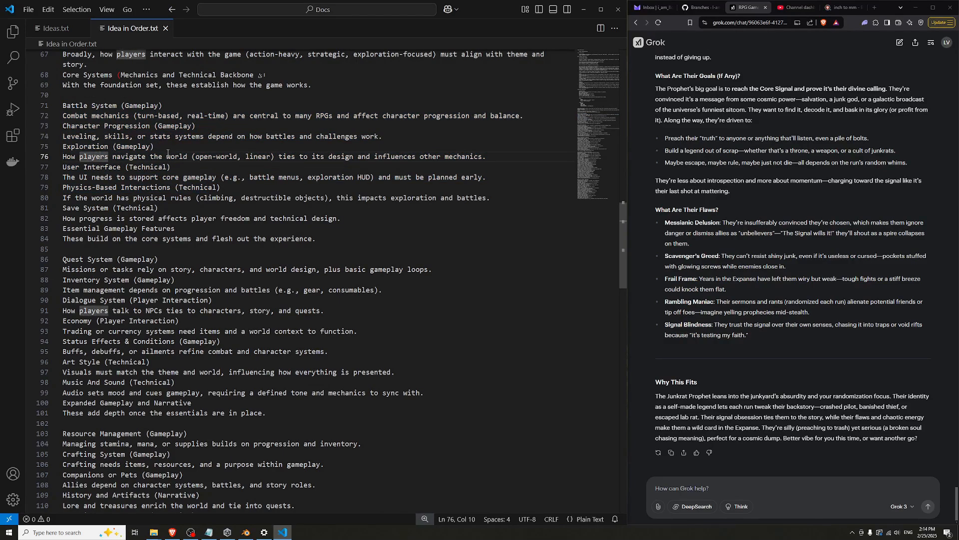
left_click_drag(155, 146, 58, 143)
scroll(173, 166, "up", 2)
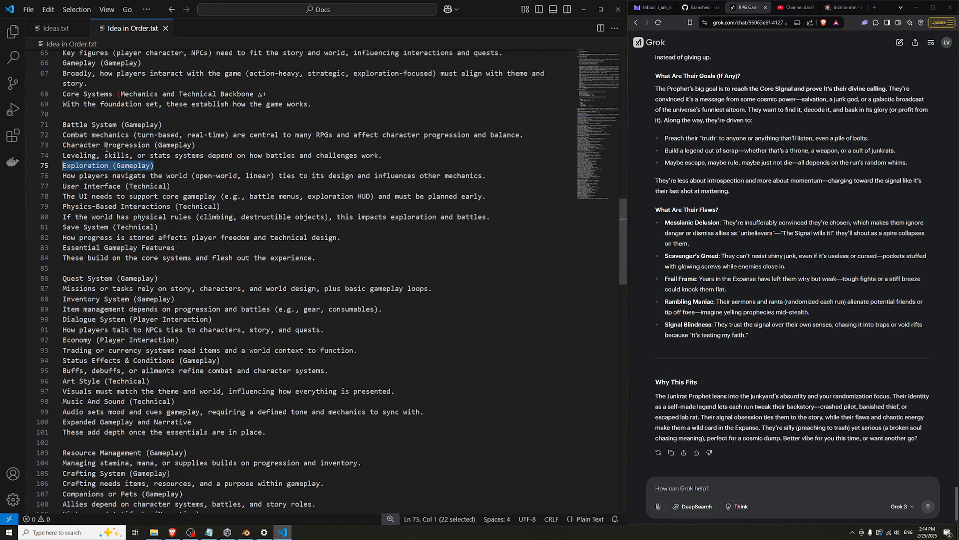
left_click_drag(174, 165, 61, 163)
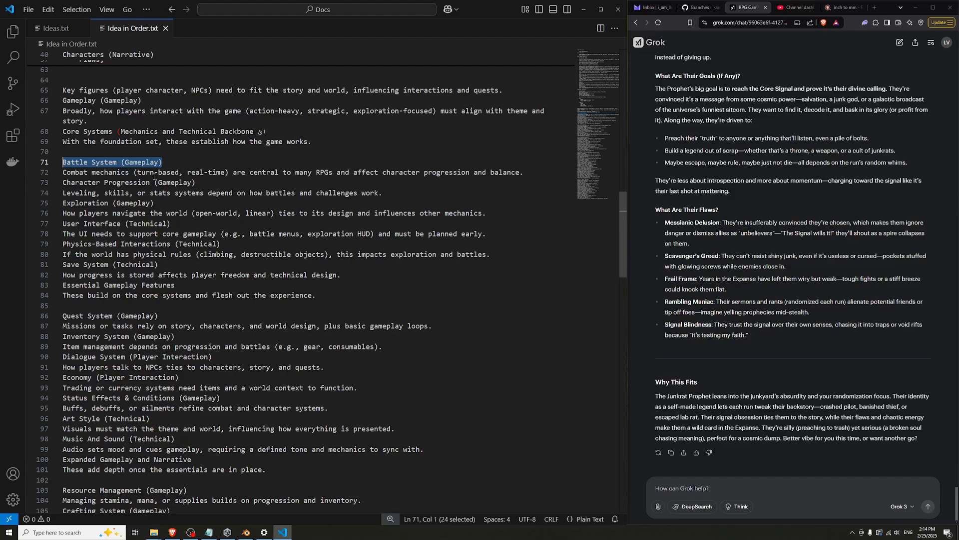
left_click(188, 164)
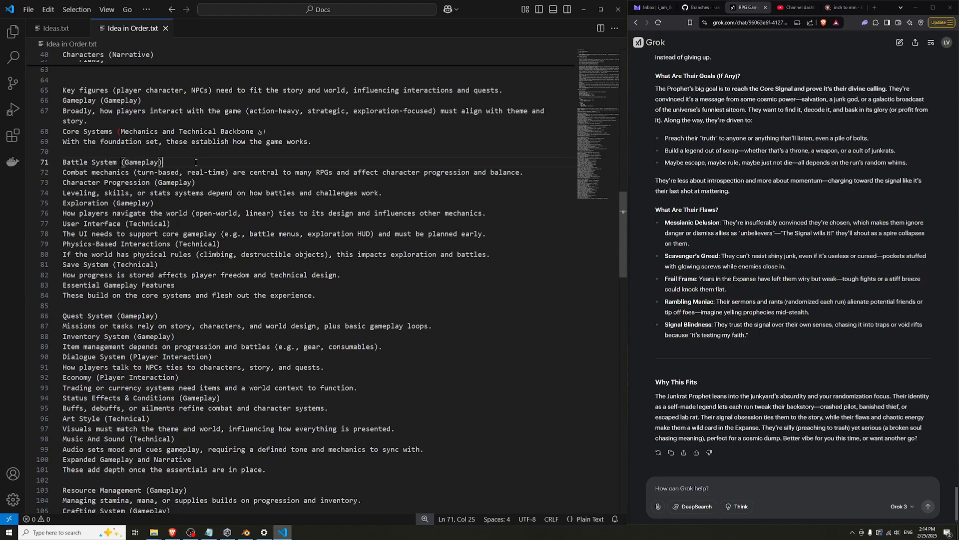
Reread the Junkrat Prophet's description, goals and flaws under the Characters heading, including the Rambling Maniac entry
scroll(196, 161, "up", 4)
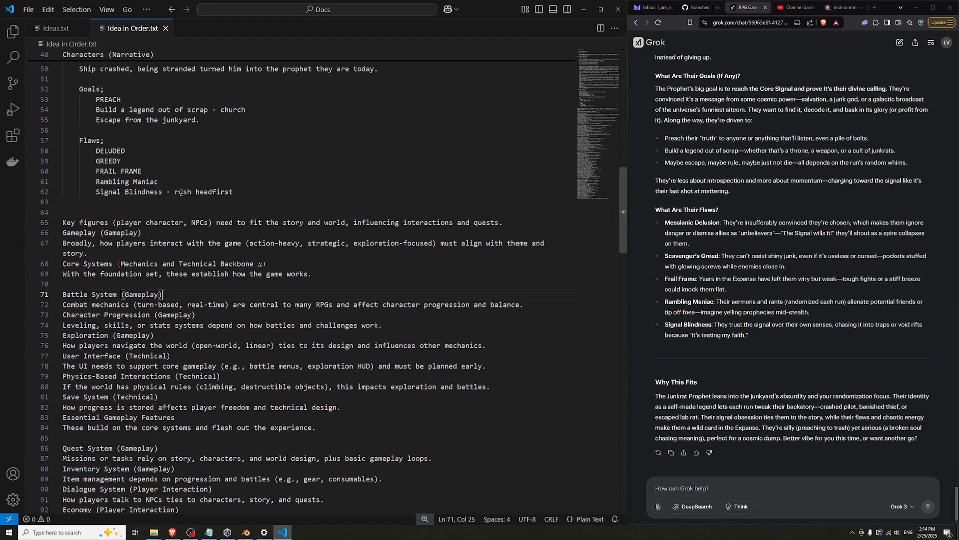
left_click_drag(176, 178, 96, 182)
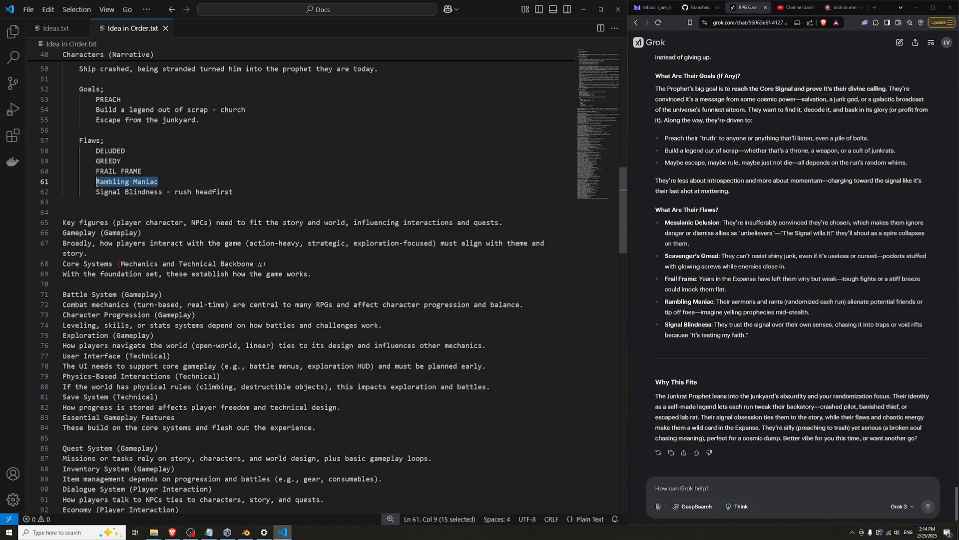
left_click(167, 183)
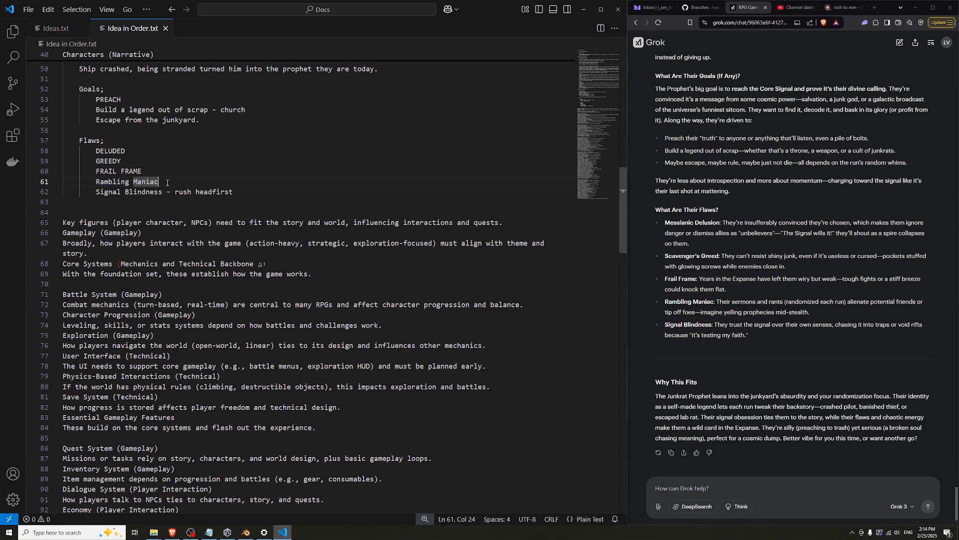
scroll(169, 181, "up", 3)
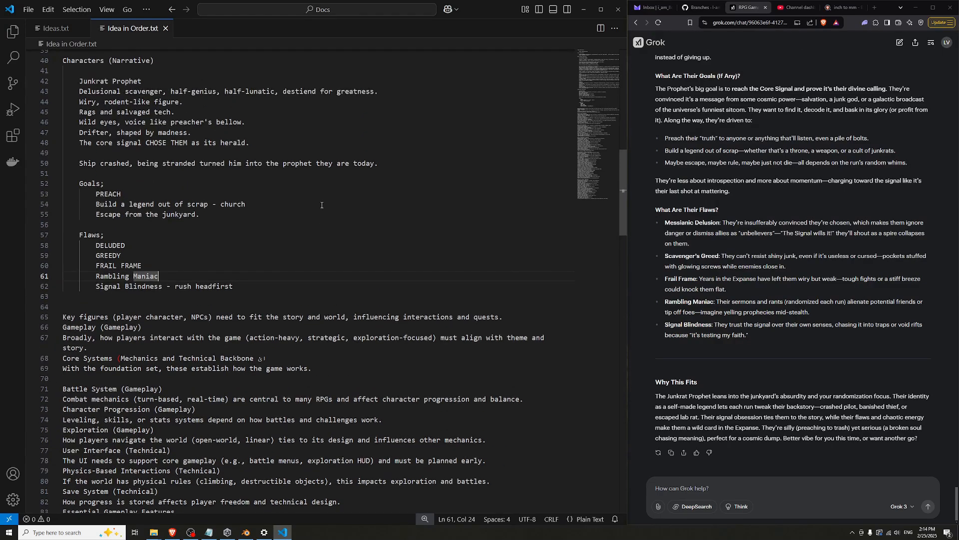
scroll(321, 205, "up", 2)
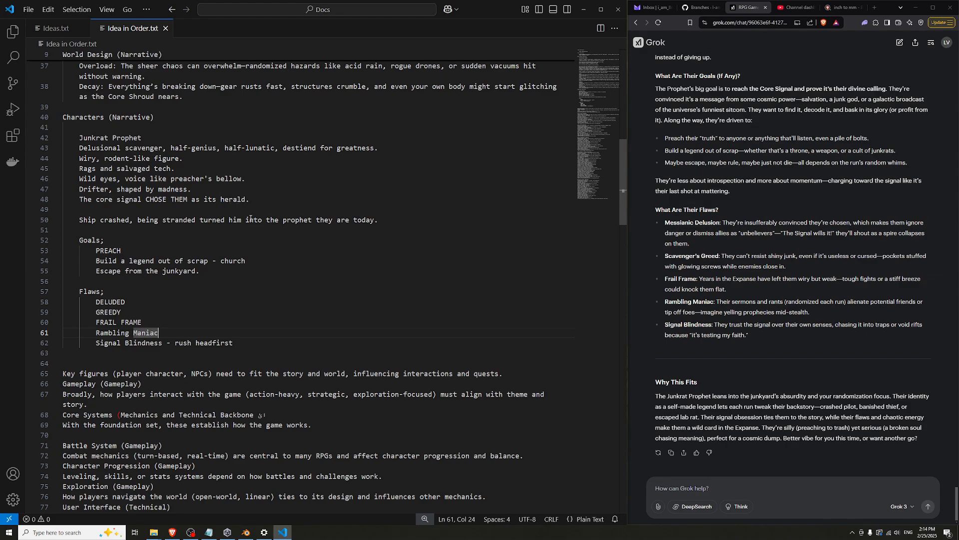
scroll(220, 278, "down", 3)
scroll(229, 272, "down", 1)
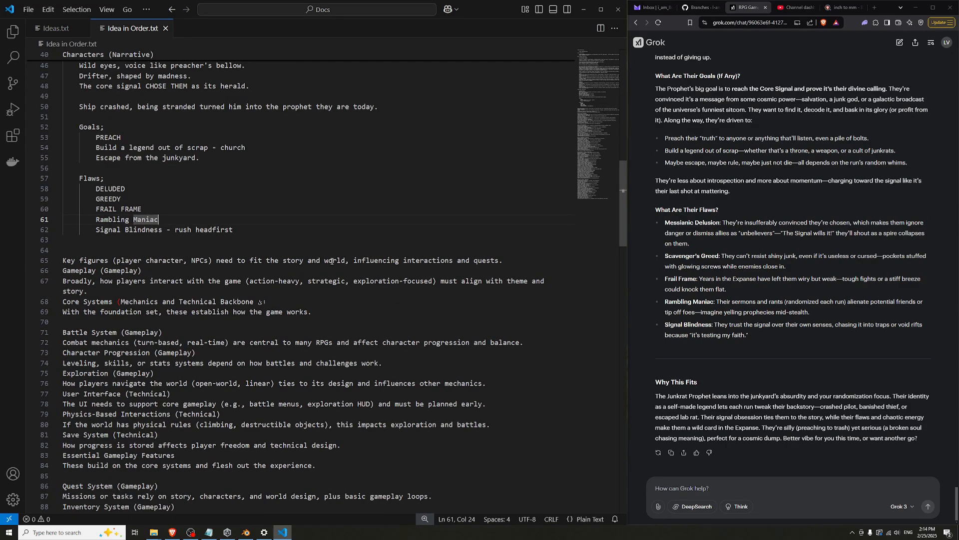
Delete the "Key figures (player character, NPCs)" description line below the flaws and place the cursor at the end of the Gameplay heading
left_click_drag(505, 260, 43, 264)
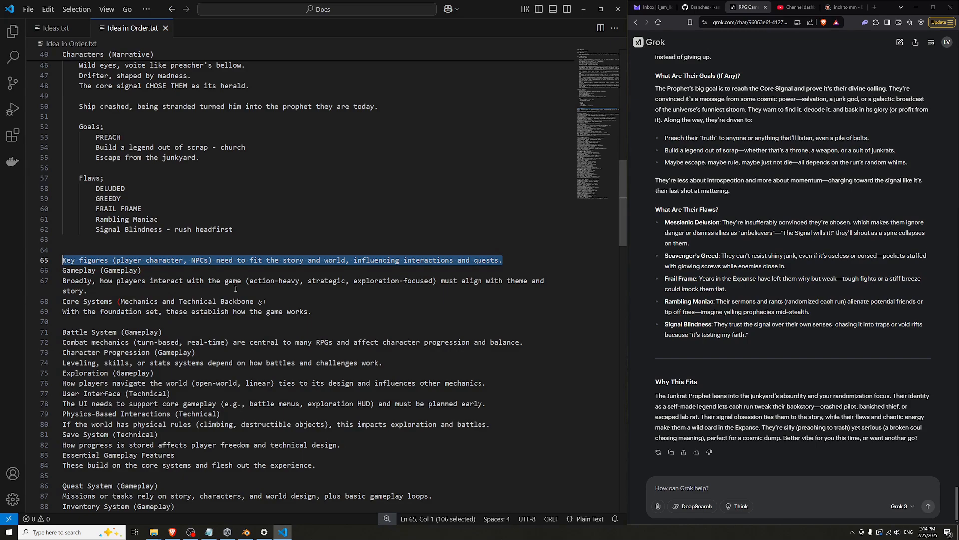
key("BackSpace")
key("BackSpace")
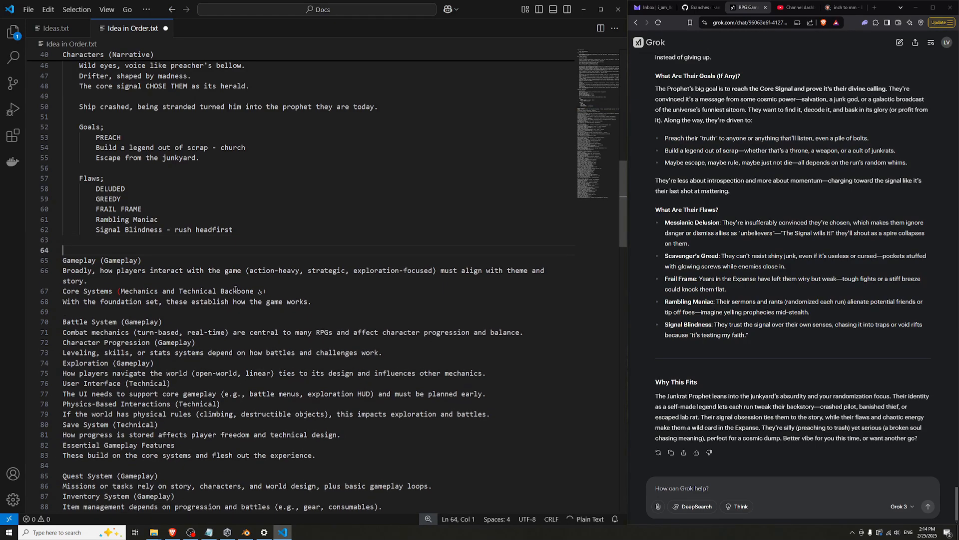
key("Down")
key("End")
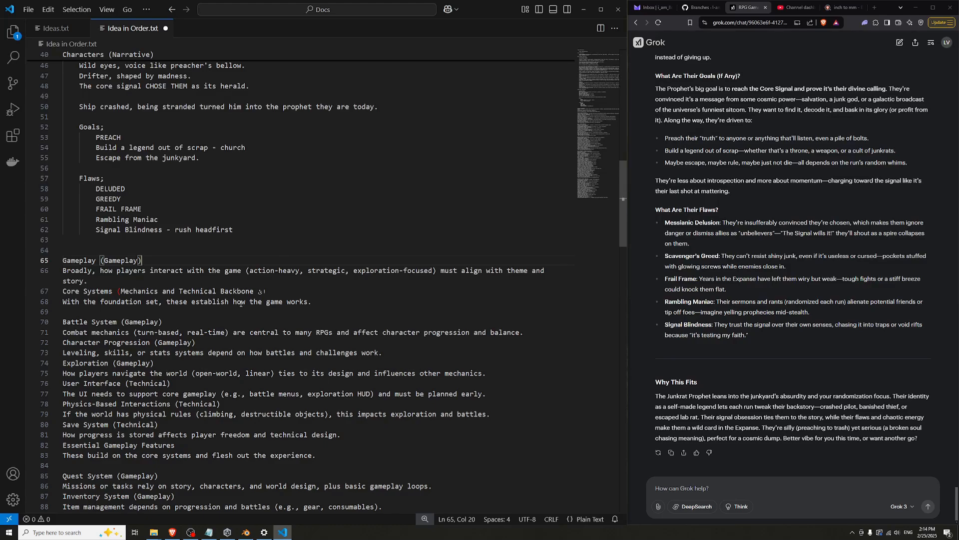
Draft a Grok prompt about building an RPG in Unity with every aspect randomised, asking it to choose the overall gameplay of the game
left_click(791, 482)
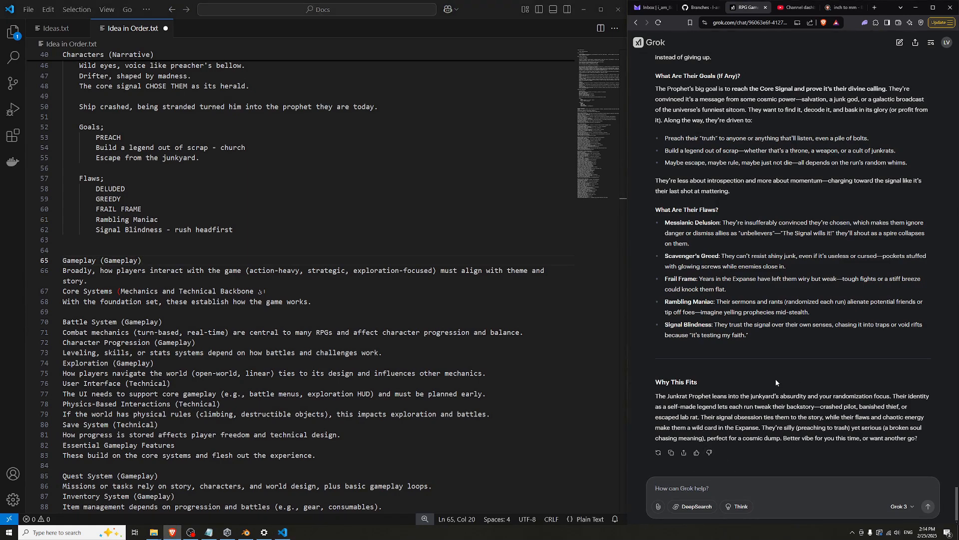
type("I am building an RPG in Unity. I want every aspect to be randomised. I would like you to choose the setting of the game.")
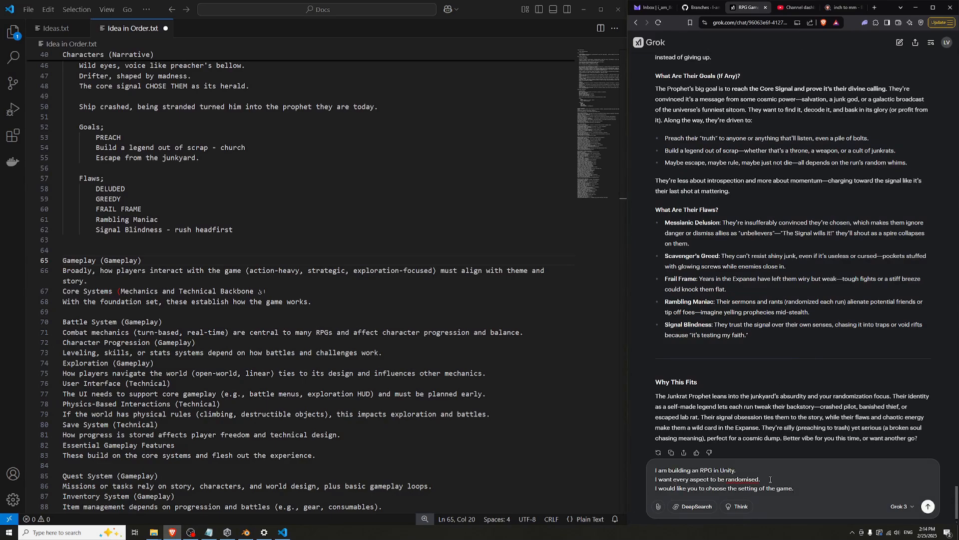
left_click_drag(758, 488, 738, 488)
type("overall gameplay")
key("shift+Return")
key("shift+Return")
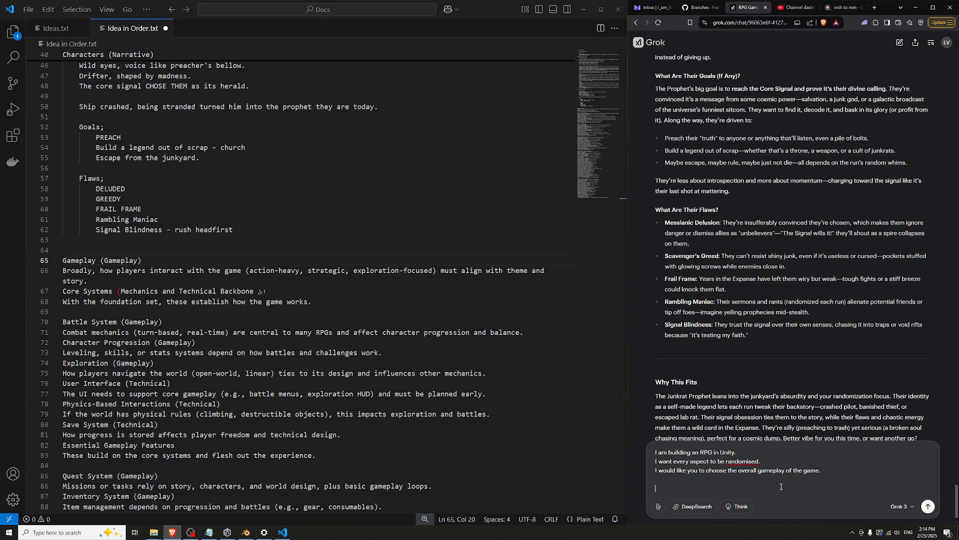
Add the separate line "Describe a gameplay loop." to the prompt, followed by a blank line
type("Describe a gamep")
type("lay loop")
type(" that t")
type(" the")
key("BackSpace")
key("BackSpace")
key("BackSpace")
key("BackSpace")
type("will")
key("ctrl+BackSpace")
key("ctrl+BackSpace")
type(".")
key("shift+Return")
key("shift+Return")
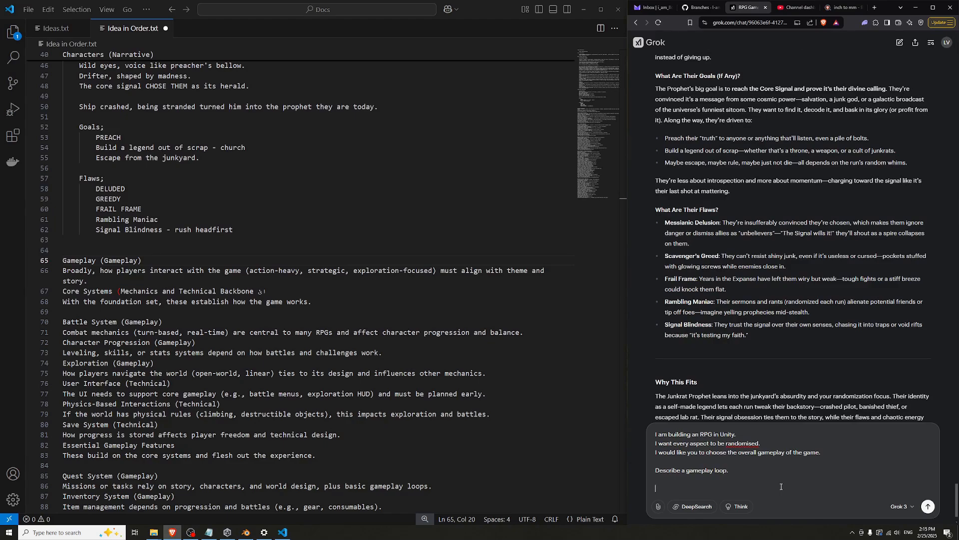
Add the questions "Will the player walk around?", "Is it all map based?" and "Traditional rpg?" to the prompt on separate lines
type("Will t")
type("he player walk around?")
key("shift+Return")
type("Is it all ")
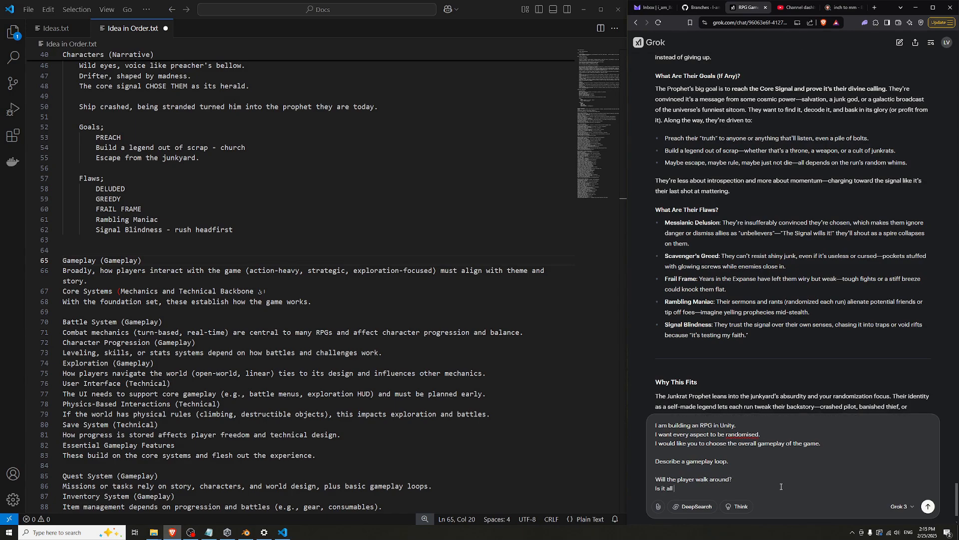
type("map based?")
key("shift+Return")
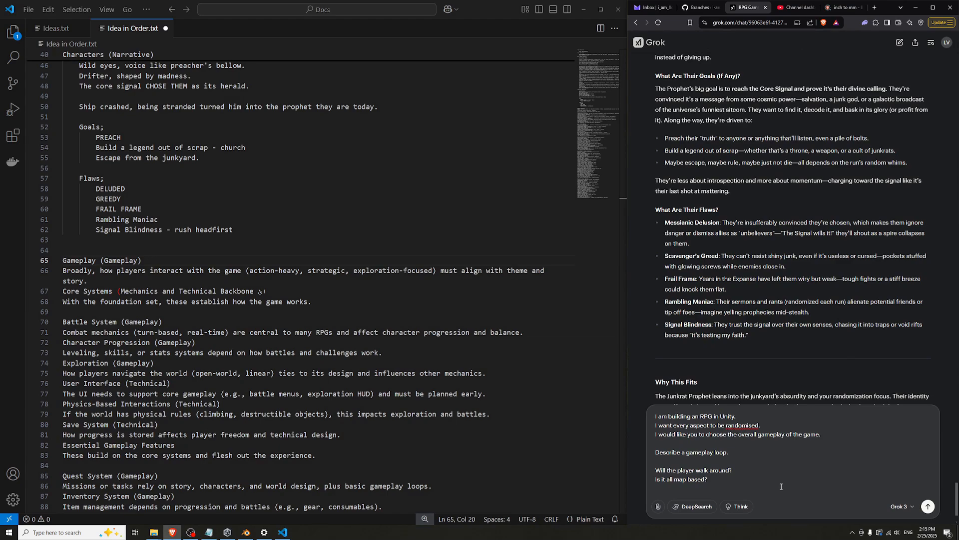
type("Traditional rpg?")
key("shift+Return")
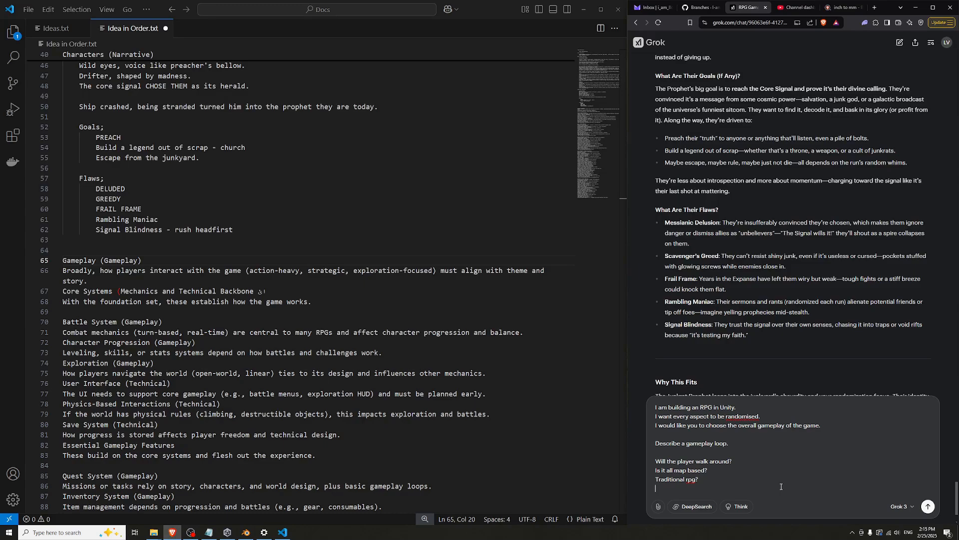
Add the question "Is it like Fez with multiple camera angles?" to the prompt on its own line
type("Is it ")
type("like")
type(" Fezx")
type(" with multiple v")
type("ie")
type("camera ang")
type("les?")
key("shift+Return")
Ask for a large pool of different gameplay loops from all different rpg and similar games, THEN one at random for me to use
type("Please ")
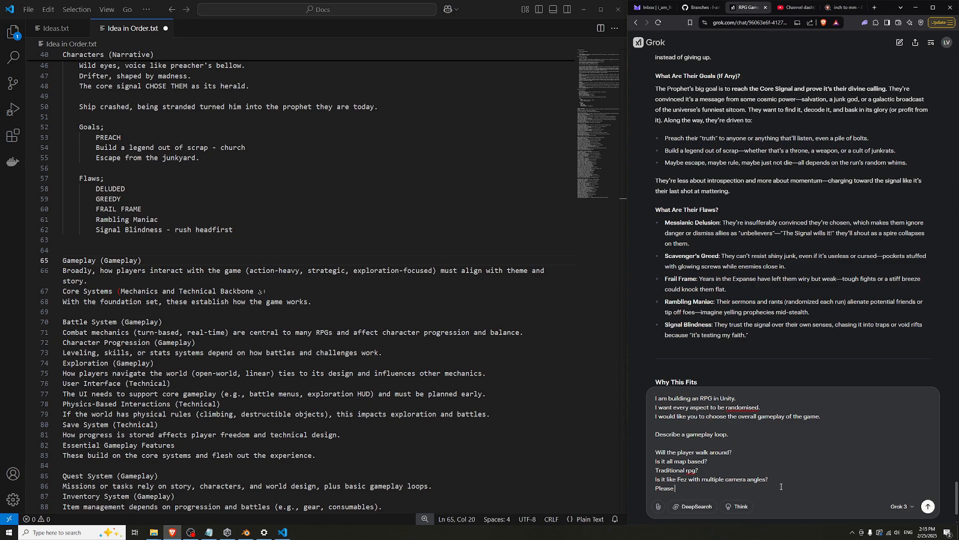
type("grab a large pool of different gameplay loops from ")
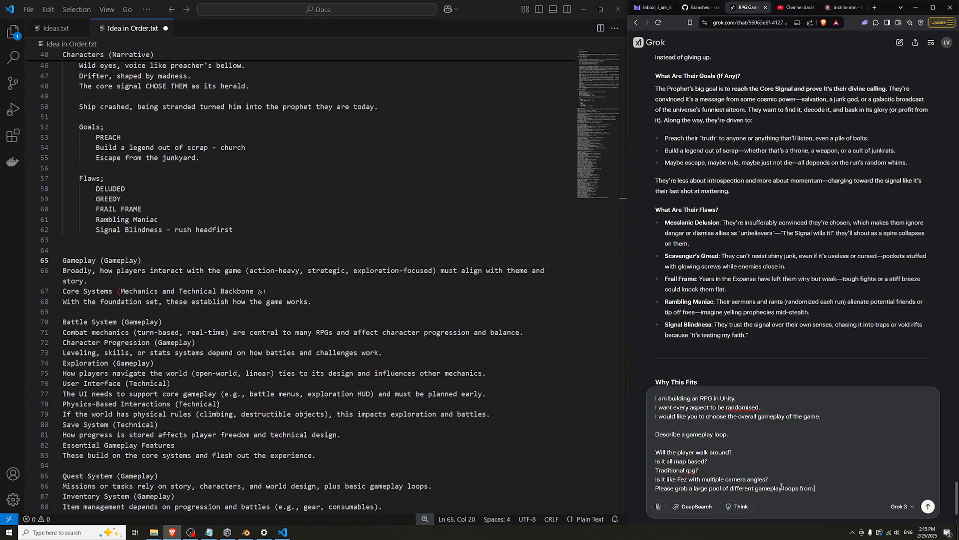
type("all different rpg and similar games... TH")
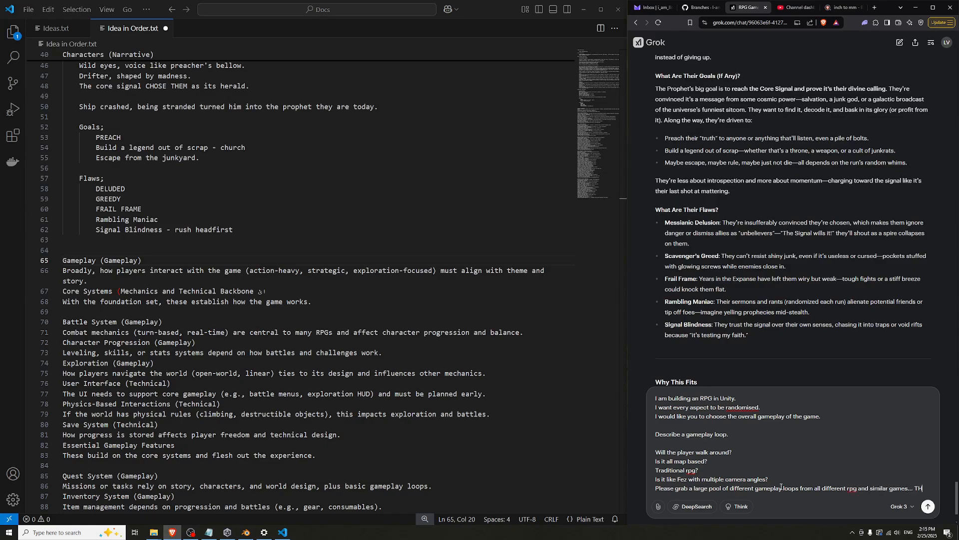
type("EN come up with ")
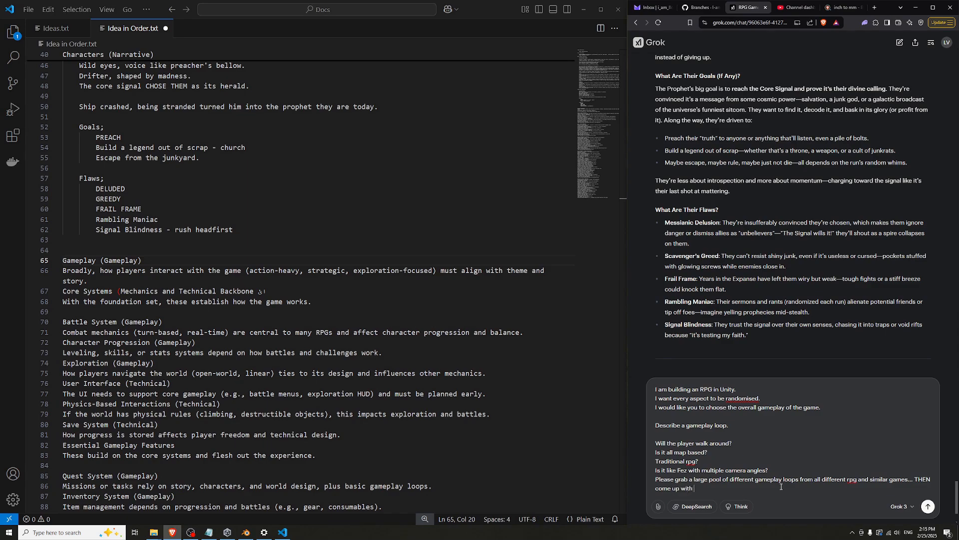
type("one at random for me to use.")
key("shift+Return")
type("Try not to just ")
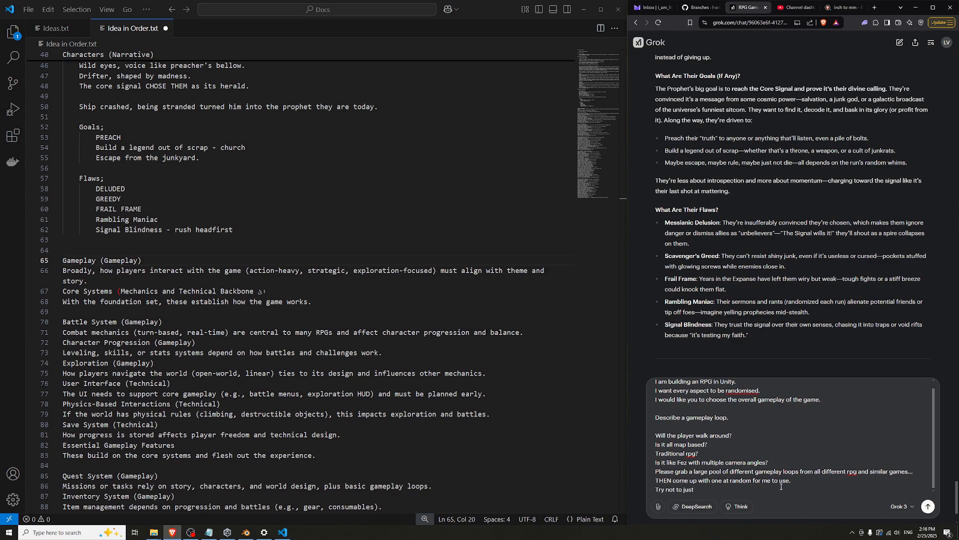
type("give me something generi")
key("BackSpace")
key("BackSpace")
key("BackSpace")
key("BackSpace")
key("BackSpace")
key("BackSpace")
key("BackSpace")
key("BackSpace")
key("BackSpace")
key("BackSpace")
key("BackSpace")
key("BackSpace")
key("BackSpace")
key("BackSpace")
key("BackSpace")
key("BackSpace")
key("BackSpace")
key("BackSpace")
key("BackSpace")
key("BackSpace")
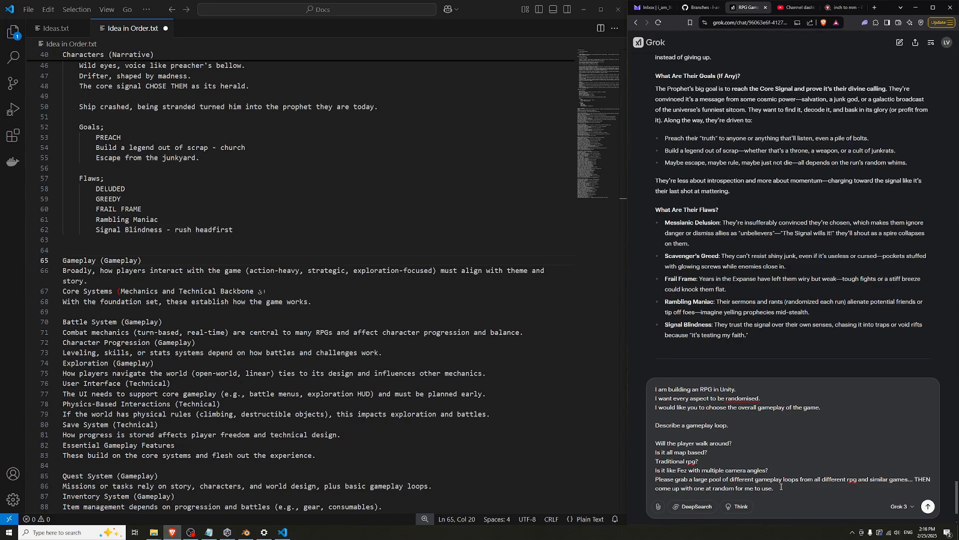
Send the gameplay loop prompt to Grok and read the overall gameplay heading under Step 2 of its answer
key("Return")
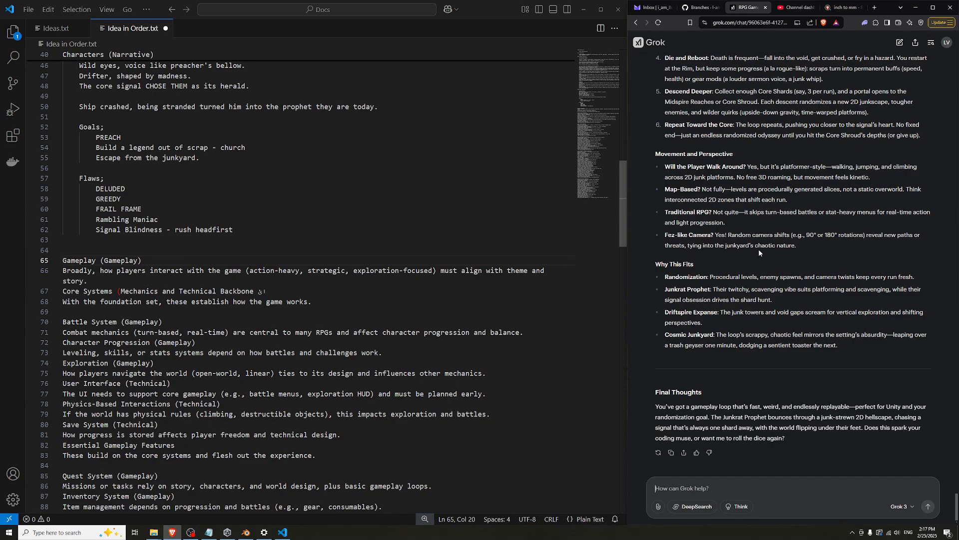
scroll(759, 250, "up", 5)
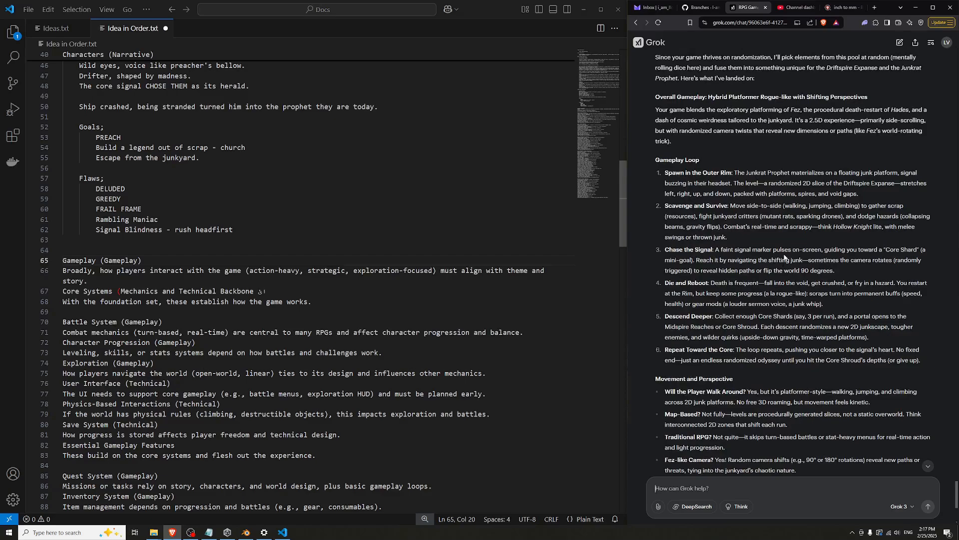
scroll(784, 256, "up", 3)
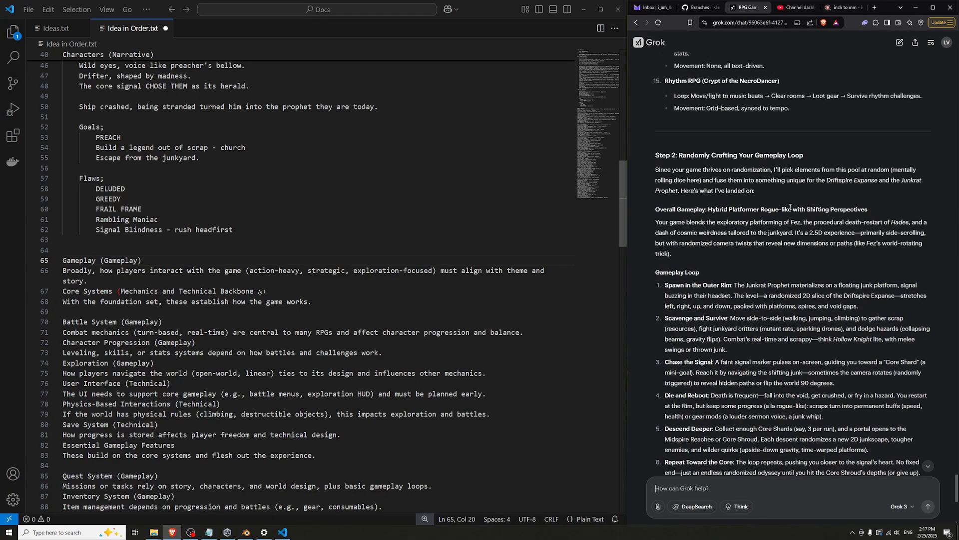
left_click_drag(792, 209, 730, 210)
left_click(758, 232)
left_click(724, 234)
left_click_drag(660, 211, 874, 214)
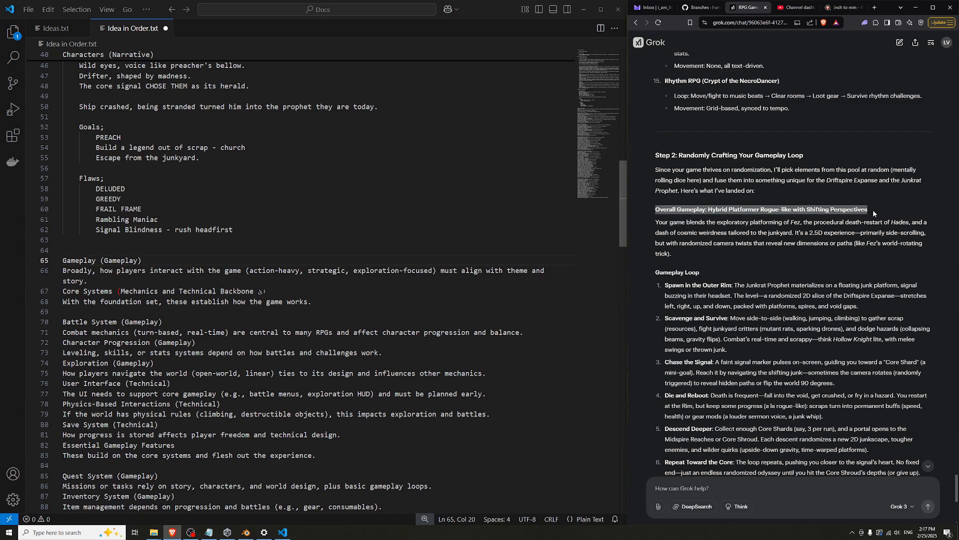
left_click(860, 191)
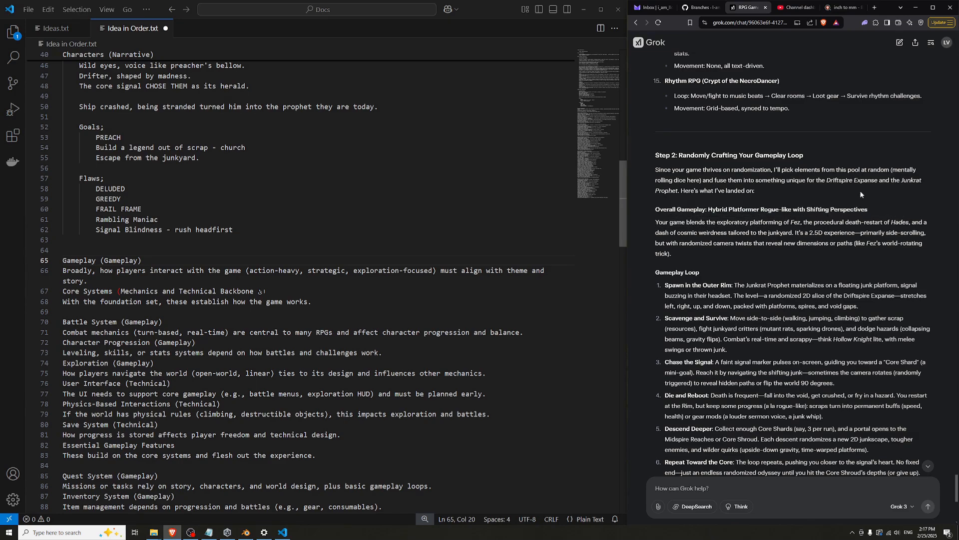
Examine the genre and perspective terms in the "Overall Gameplay" heading
left_click(780, 207)
left_click_drag(756, 211, 791, 223)
left_click(791, 199)
left_click_drag(708, 210, 793, 211)
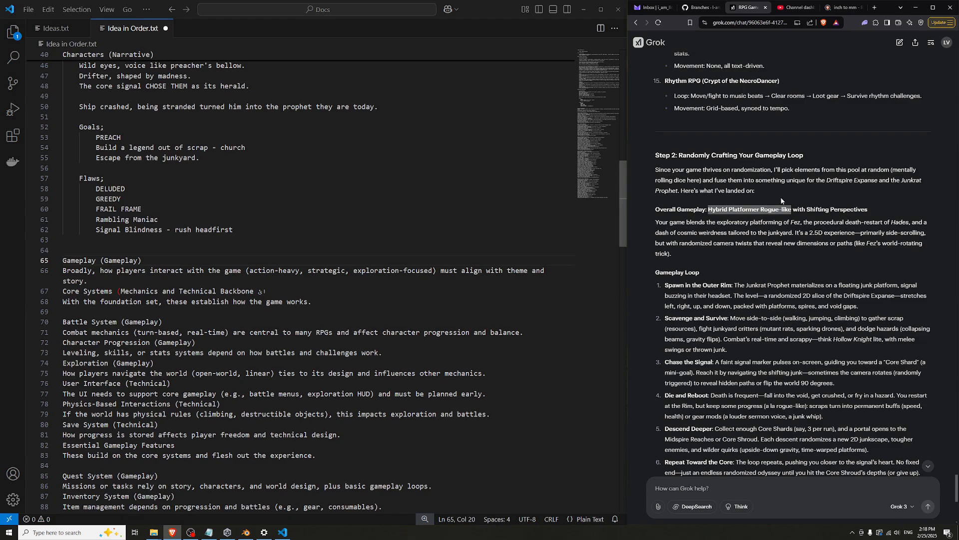
left_click(782, 199)
left_click_drag(806, 210, 869, 211)
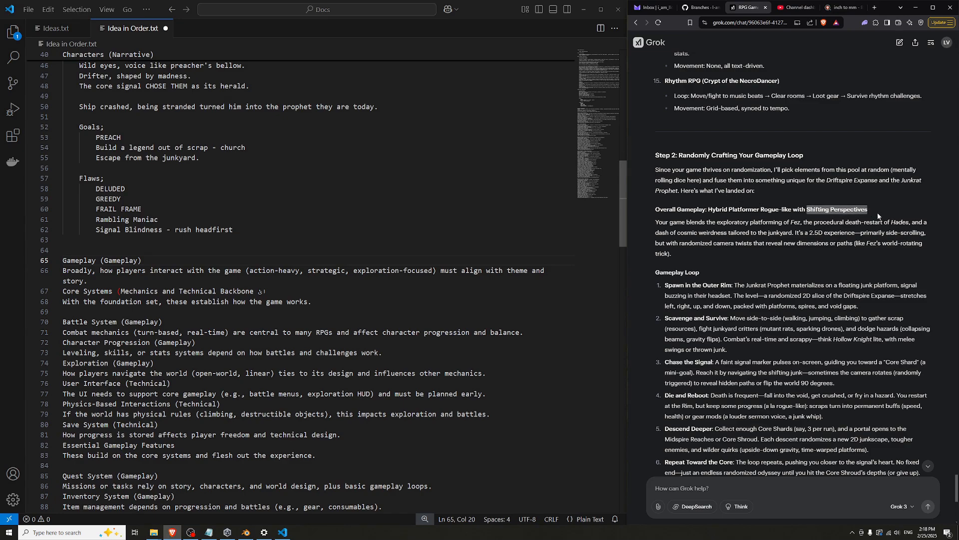
left_click(845, 210)
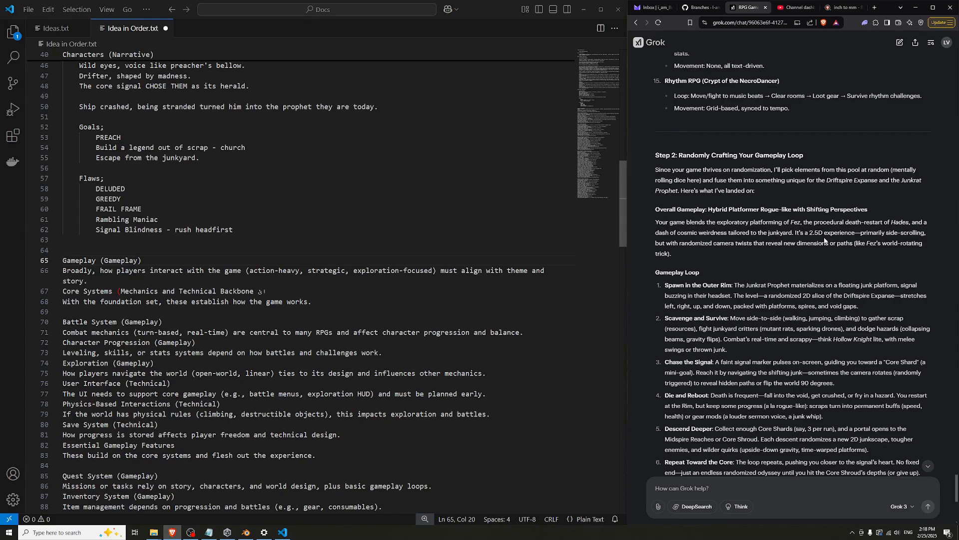
Read the paragraph describing the overall gameplay blend, its side-scrolling style and camera twists, and go on to the answer's end
left_click_drag(656, 224, 787, 255)
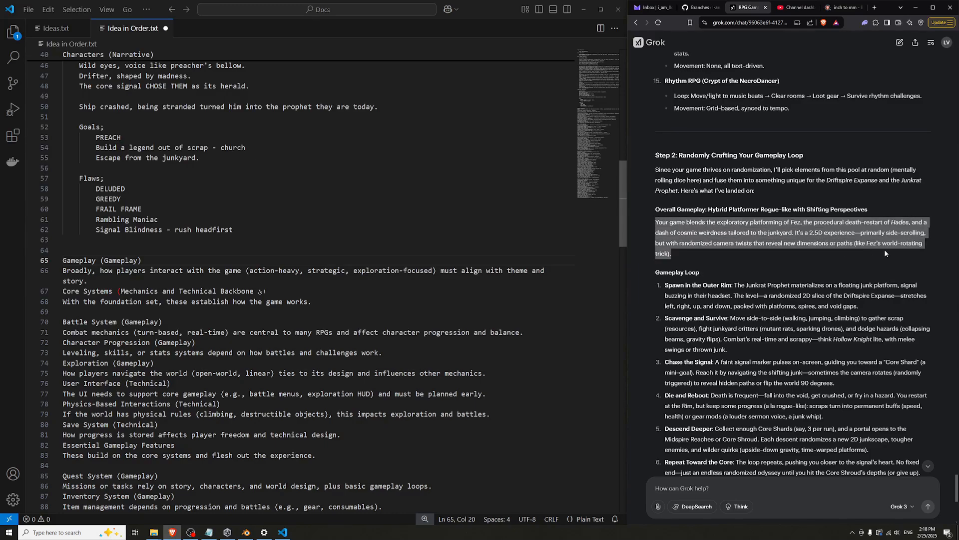
left_click(787, 255)
left_click_drag(728, 222, 838, 221)
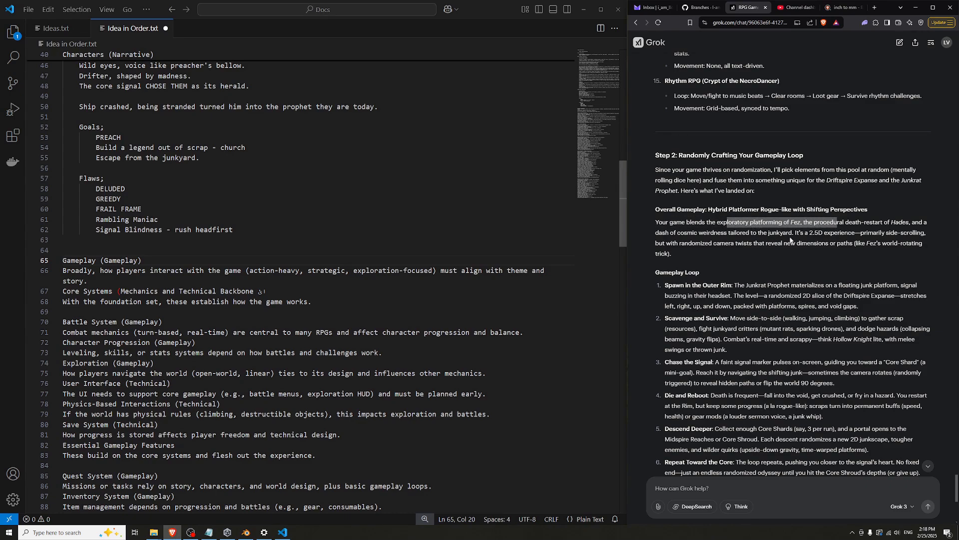
left_click(800, 224)
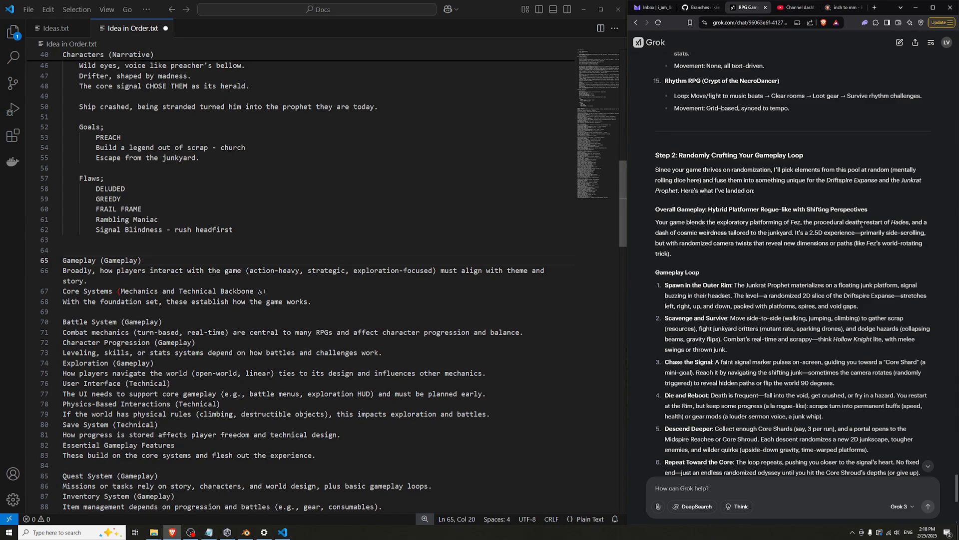
left_click_drag(814, 222, 919, 224)
left_click(730, 244)
left_click_drag(673, 232, 829, 234)
left_click(793, 252)
left_click(831, 233)
left_click_drag(798, 244, 852, 244)
left_click(874, 243)
scroll(721, 223, "down", 3)
scroll(762, 137, "down", 6)
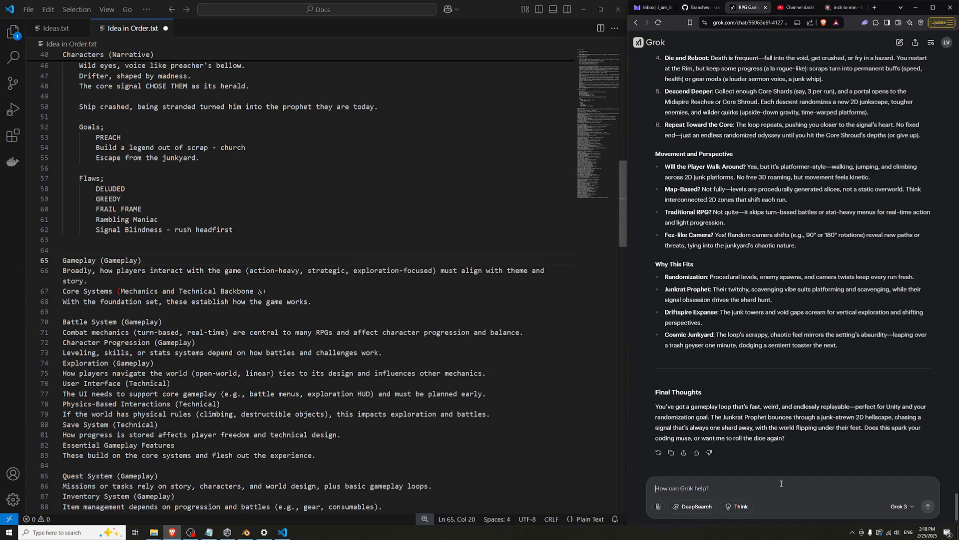
Ask Grok what its answer would have been if Fez had not been mentioned in the last prompt
left_click(781, 484)
type("IF i was to not mention Fez in the last prom")
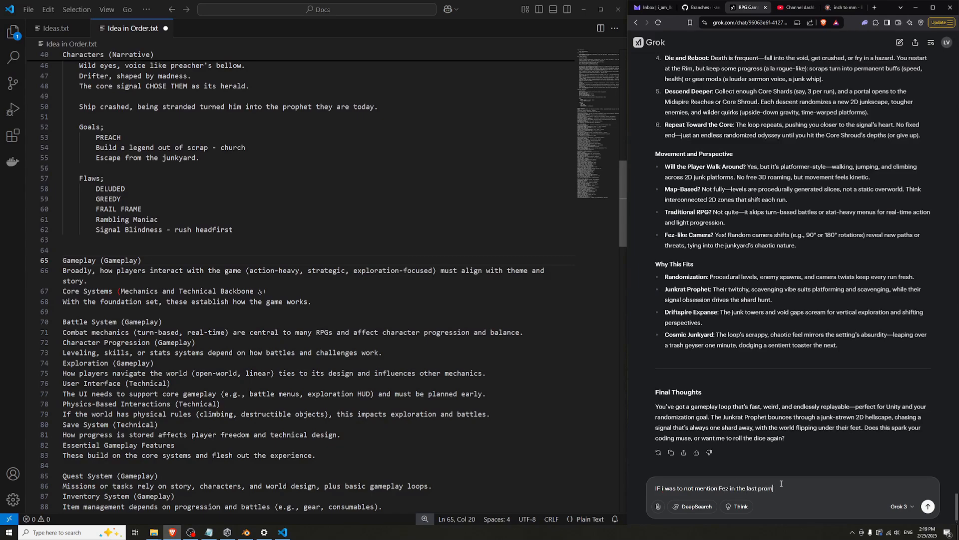
type("pt, what wouldw your answer have been then?")
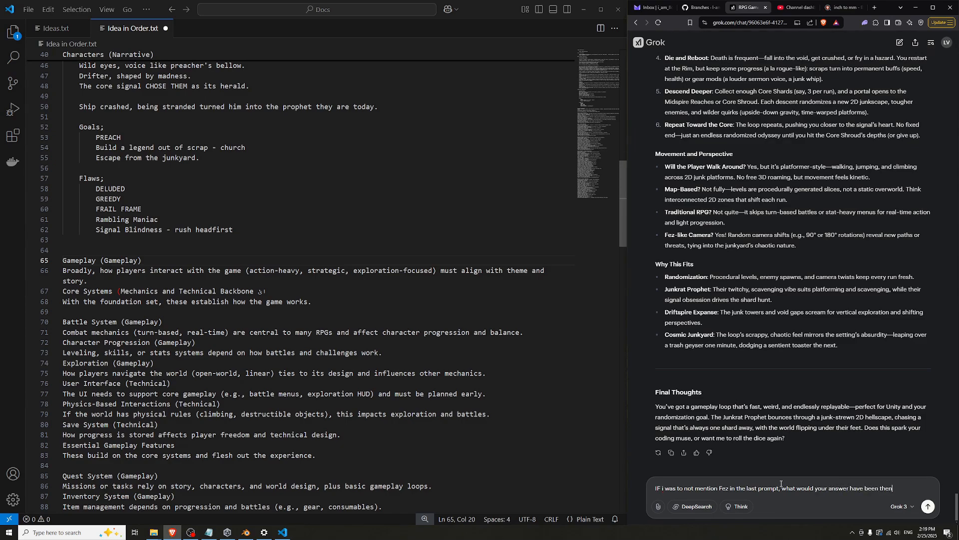
key("Return")
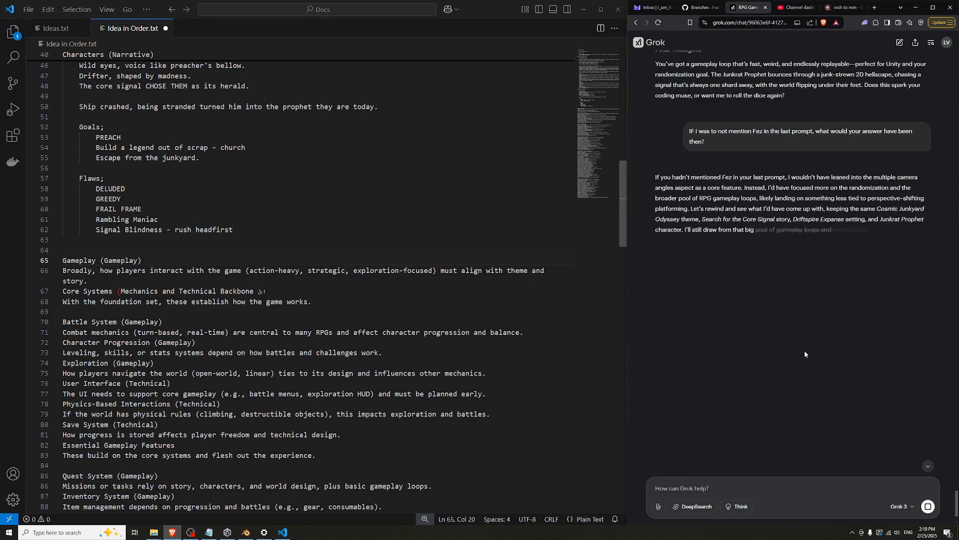
Read Grok's revised answer without Fez, covering its opening explanation and the "Randomly Crafted Gameplay" overview
left_click_drag(826, 186, 820, 210)
left_click(732, 196)
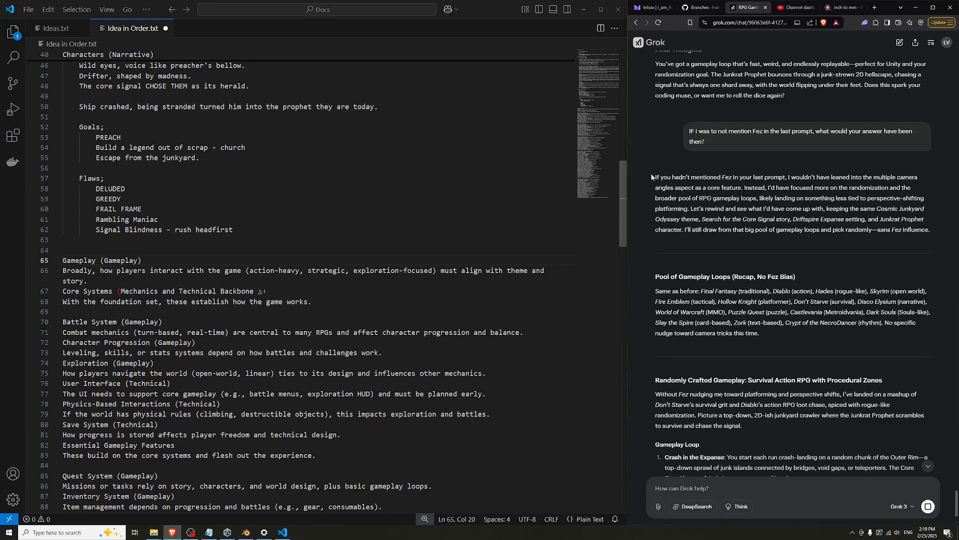
left_click_drag(653, 177, 842, 210)
left_click(848, 220)
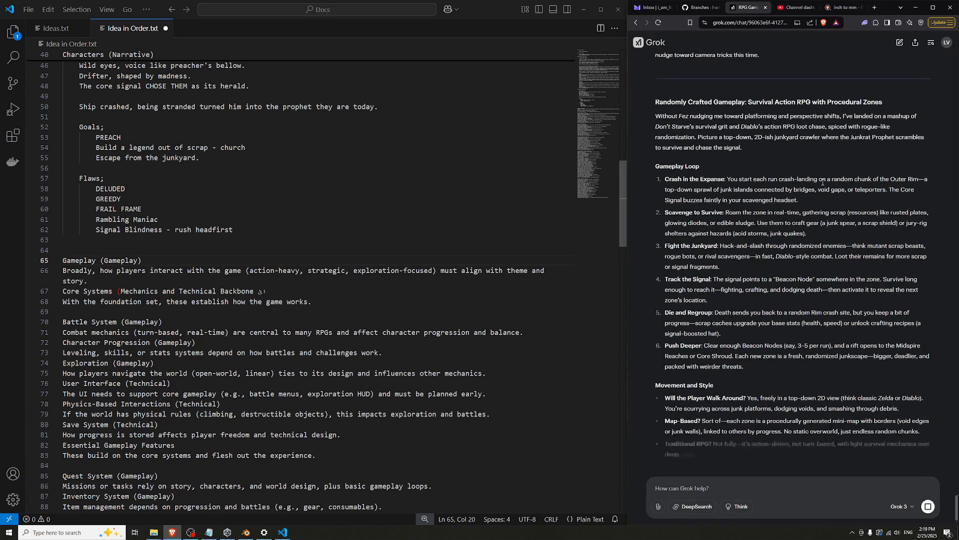
scroll(829, 160, "up", 2)
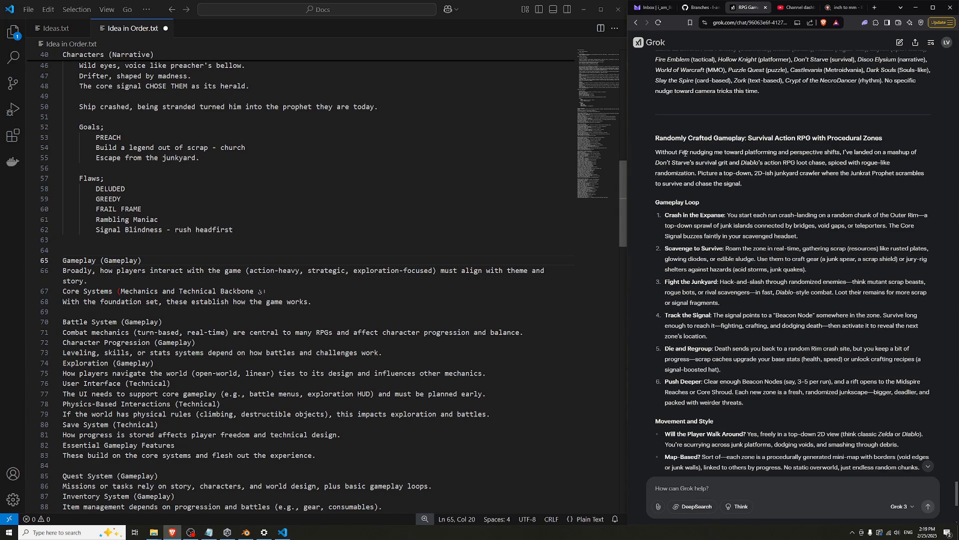
left_click_drag(655, 162, 827, 164)
left_click(815, 164)
left_click_drag(655, 183, 883, 175)
left_click(764, 186)
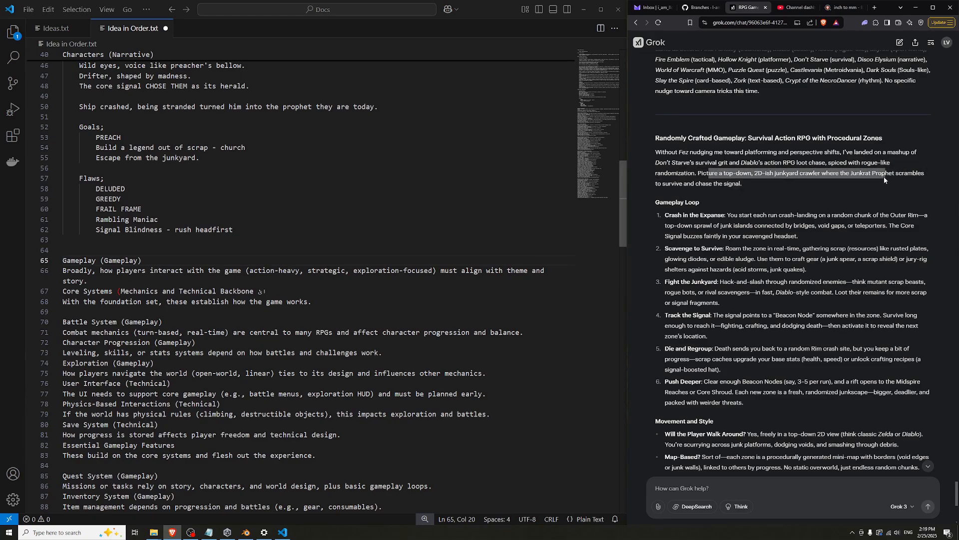
left_click(794, 189)
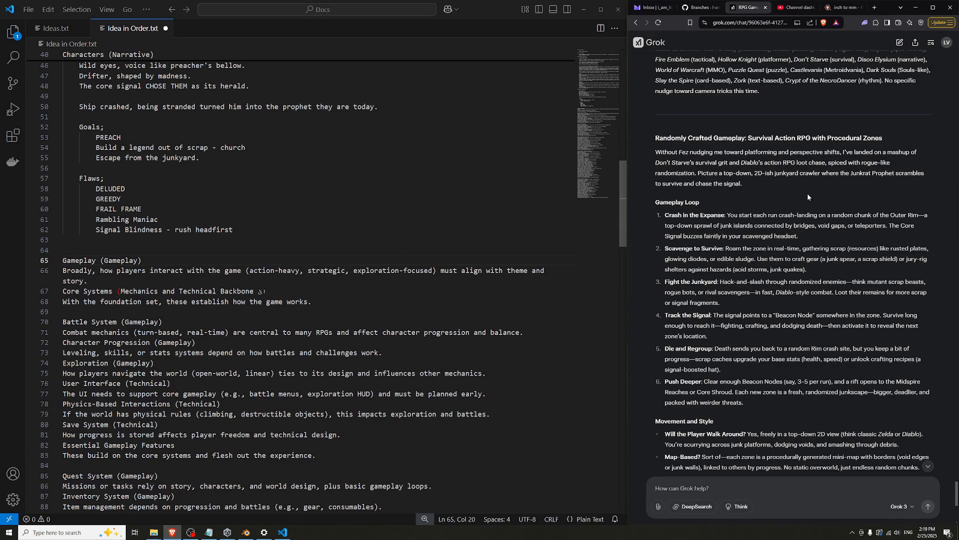
Review the "Why This Fits" and "Final Thoughts" sections of the earlier answer and return to the revised gameplay suggestion
scroll(808, 196, "up", 7)
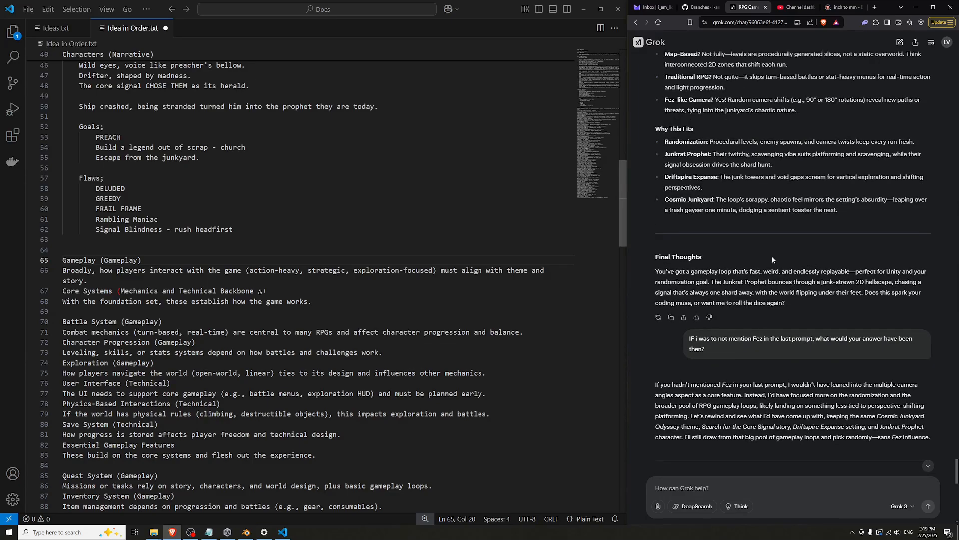
scroll(759, 239, "down", 1)
triple_click(744, 232)
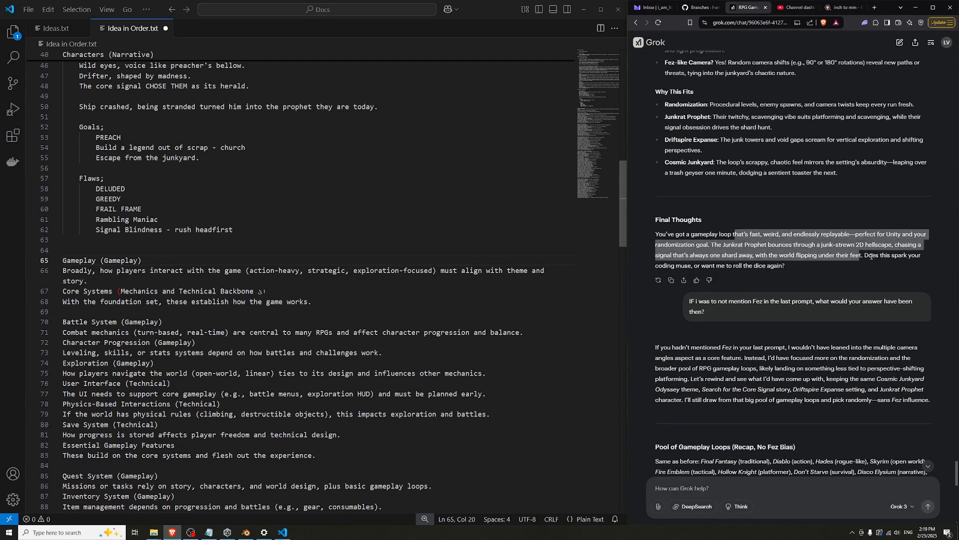
left_click(776, 238)
left_click_drag(734, 99, 839, 175)
left_click(748, 160)
scroll(748, 159, "down", 5)
scroll(744, 163, "down", 3)
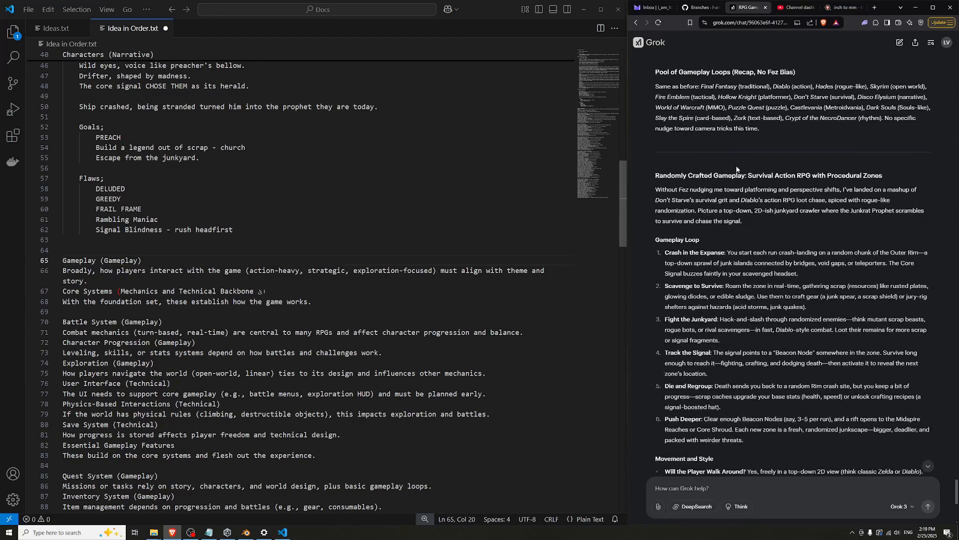
scroll(736, 169, "down", 2)
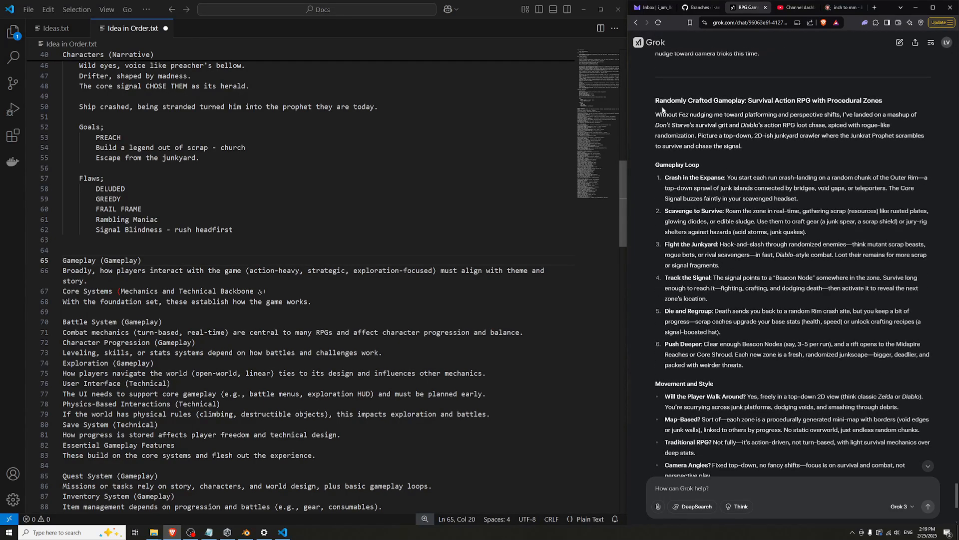
Reread the revised gameplay overview, focusing on the Don't Starve and Diablo mashup
left_click_drag(655, 115, 917, 117)
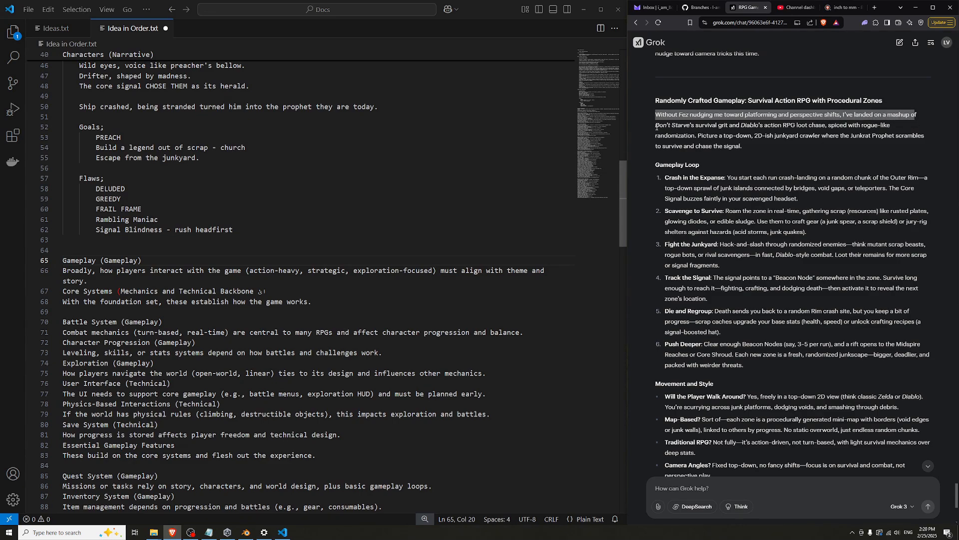
left_click_drag(656, 127, 794, 125)
left_click(827, 128)
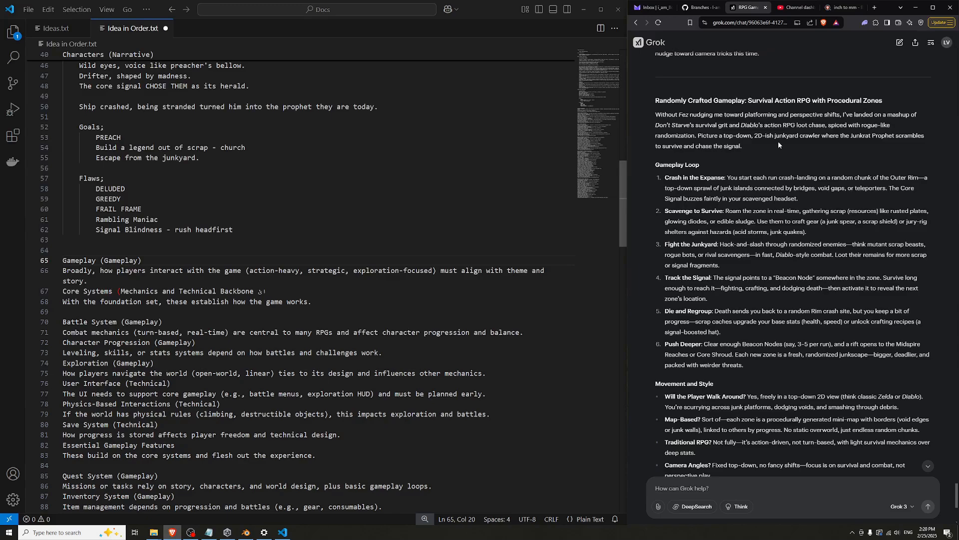
triple_click(778, 141)
left_click(773, 132)
left_click_drag(765, 126, 797, 126)
left_click_drag(656, 126, 826, 129)
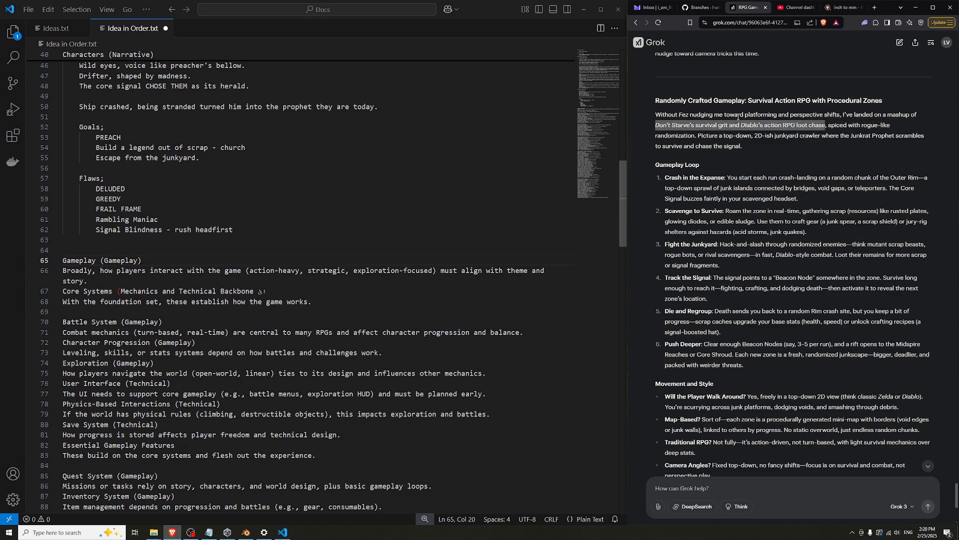
left_click(737, 117)
left_click_drag(656, 116, 912, 149)
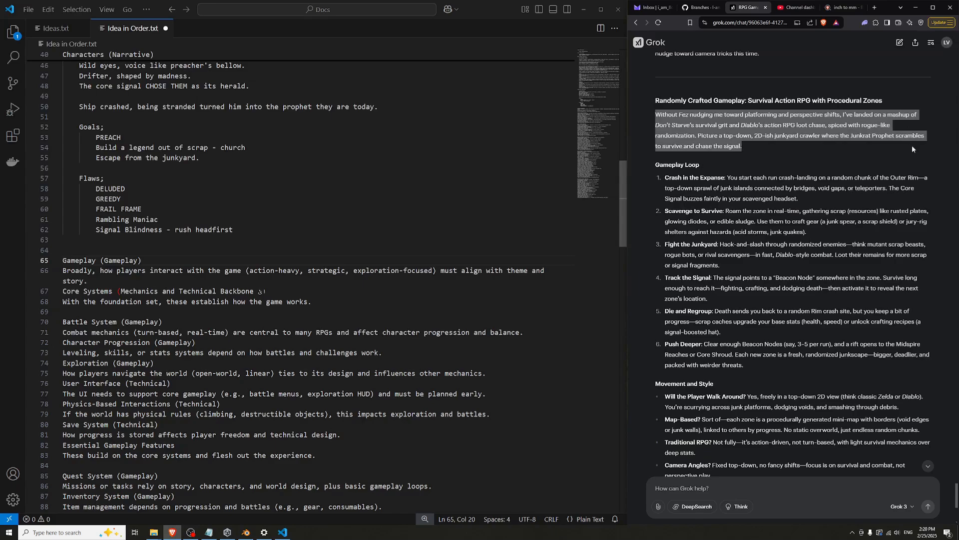
left_click(786, 143)
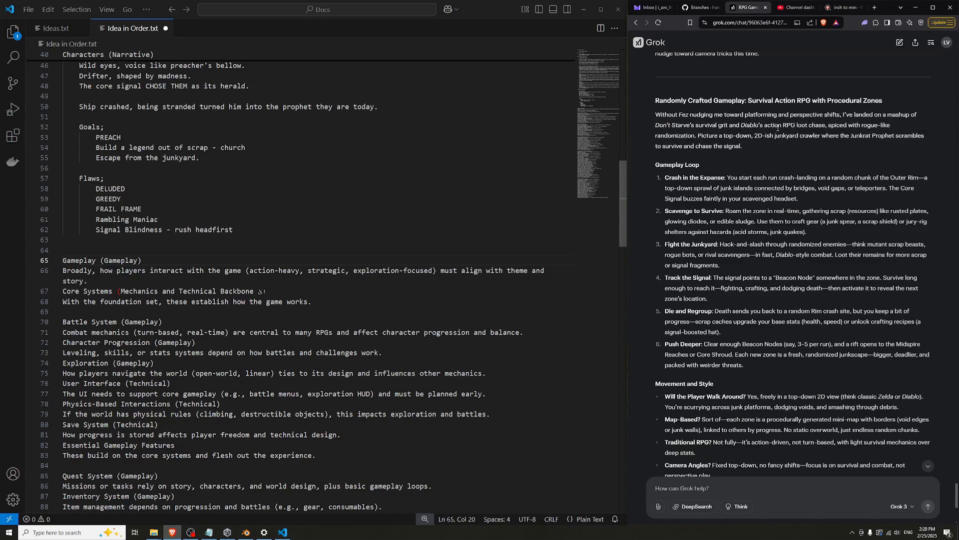
Examine the action RPG, loot chase and rogue-like wording in the revised gameplay overview
left_click_drag(743, 128, 796, 125)
left_click(784, 126)
left_click(780, 133)
left_click_drag(764, 125, 797, 126)
left_click(756, 138)
left_click_drag(658, 126, 901, 125)
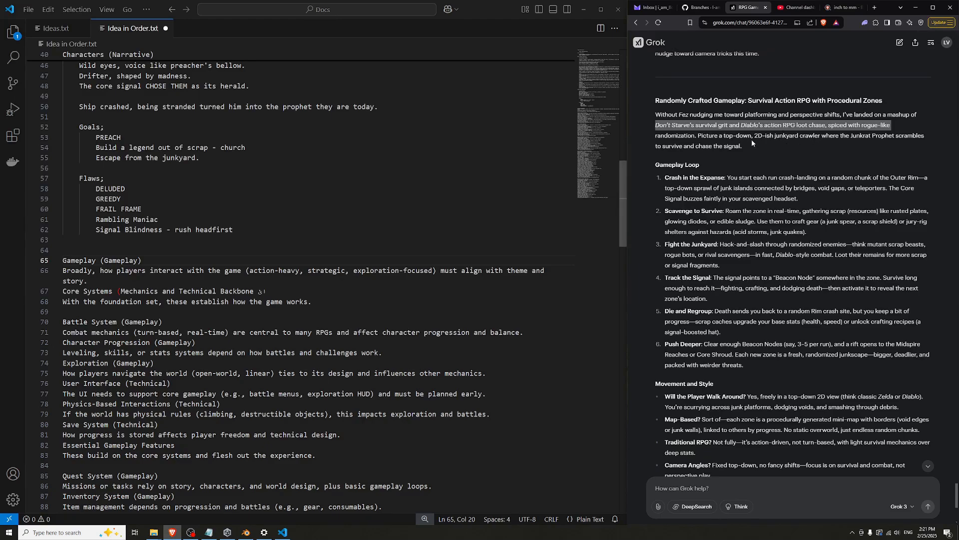
left_click_drag(857, 135, 828, 146)
left_click(830, 147)
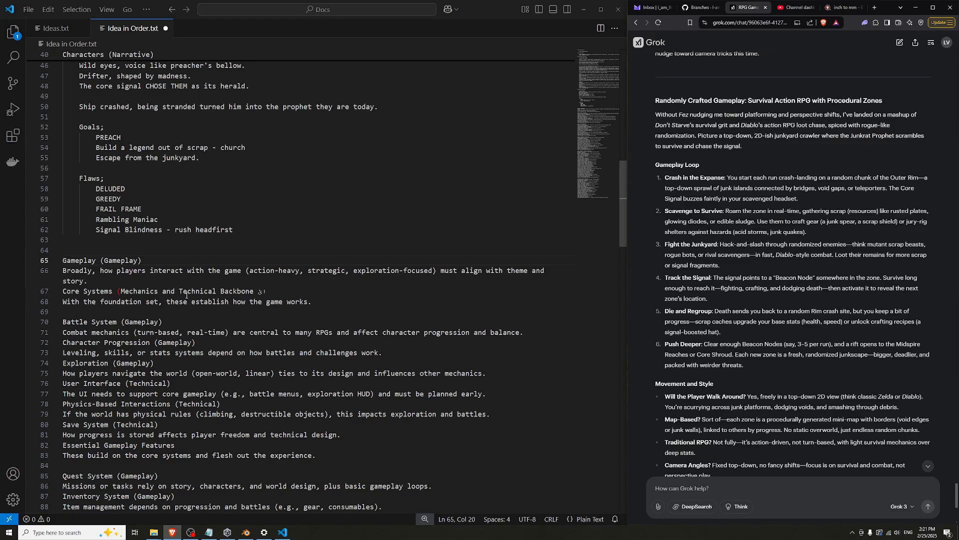
Delete the description beneath the "Gameplay (Gameplay)" heading in Idea in Order.txt and leave blank lines for notes
left_click(210, 264)
left_click(97, 281)
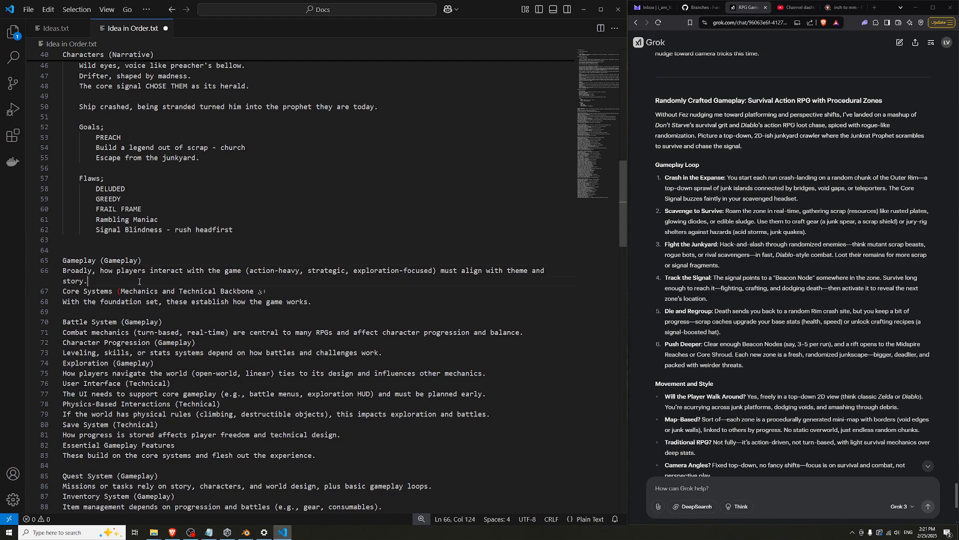
key("shift+Home")
key("shift+Home")
key("BackSpace")
key("Return")
key("Return")
key("Up")
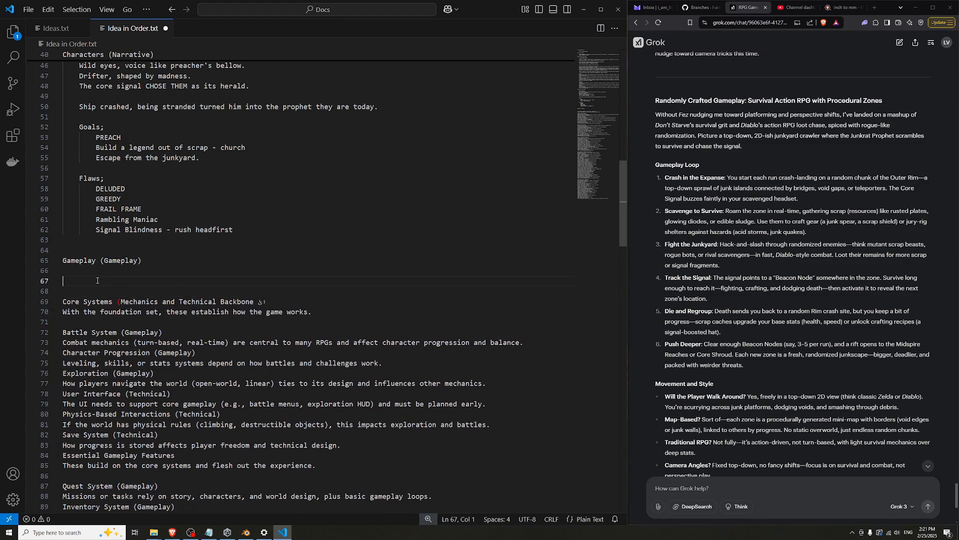
Enter the indented note "SURVIVAL GAME, ACTION RPG LOOT-CHASER" beneath the "Gameplay (Gameplay)" heading in Idea in Order.txt
key("Tab")
type("suRVIVAL GAME")
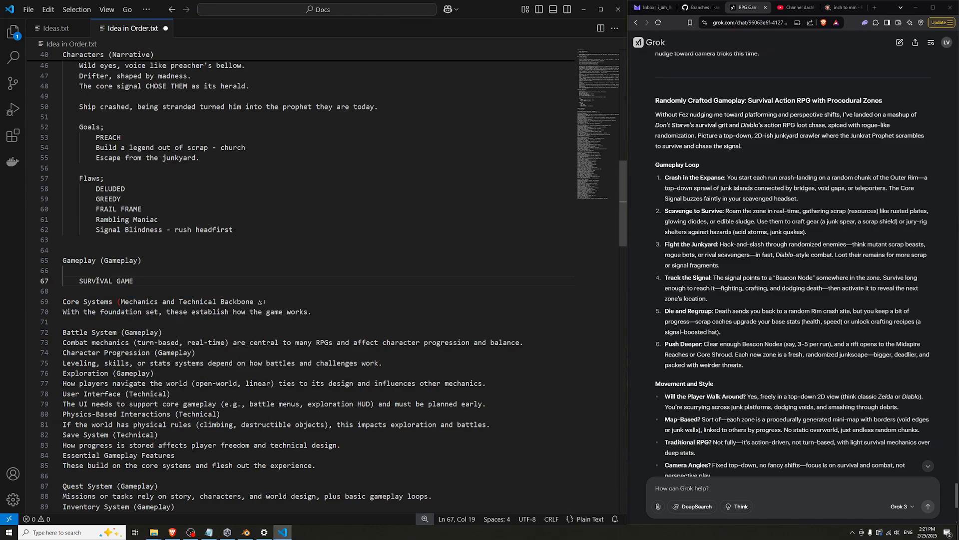
key("BackSpace")
type(", ACTION RPG LOOT")
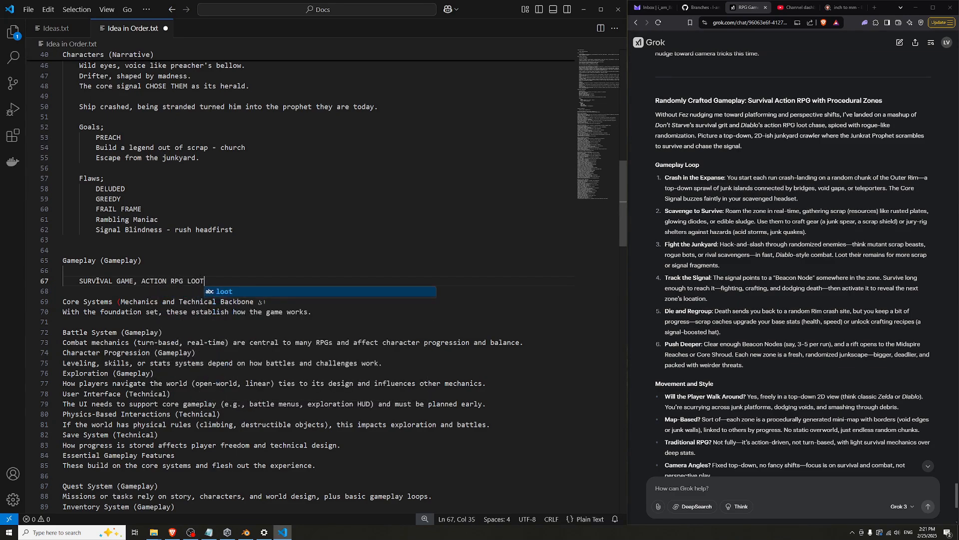
type("-CHASER")
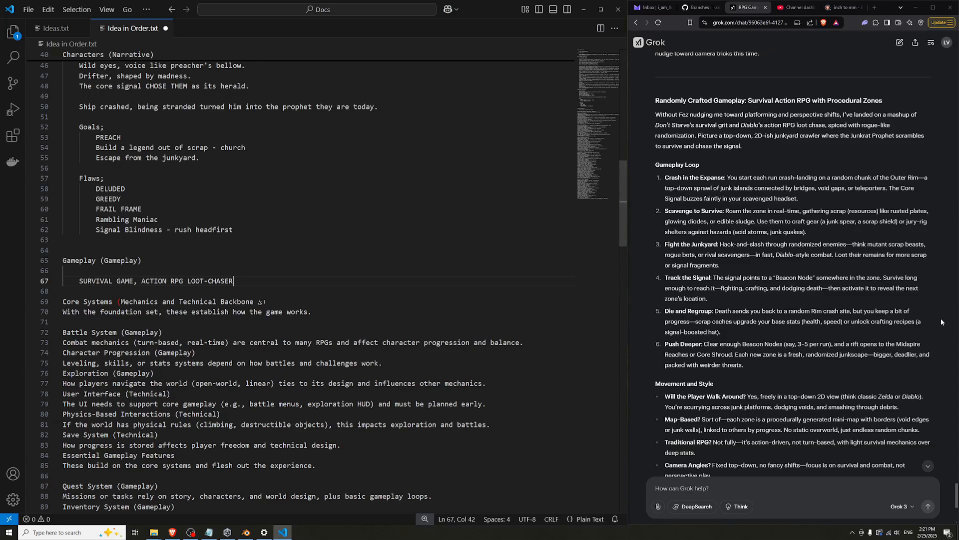
Reread Grok's explanation of how its answer would change if Fez were not mentioned in the prompt
scroll(941, 322, "up", 7)
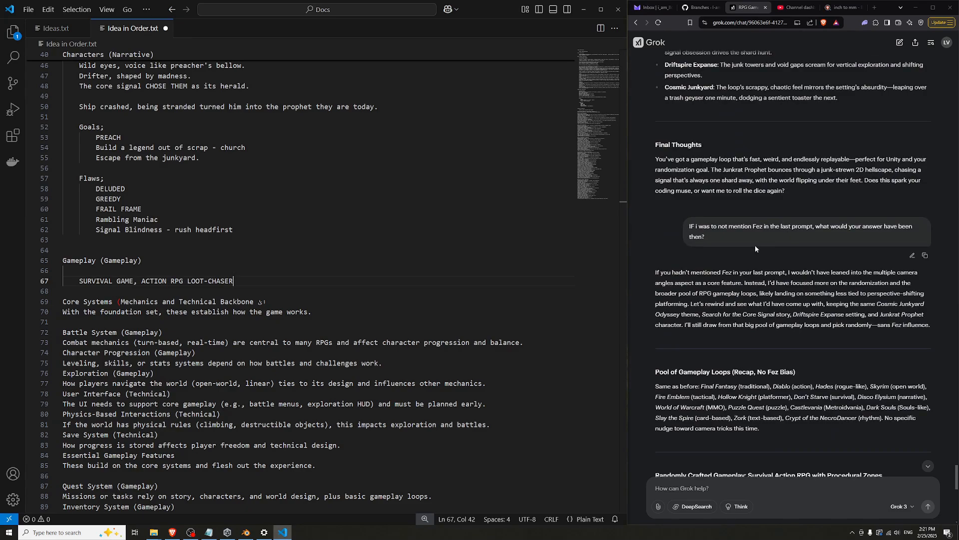
left_click(850, 299)
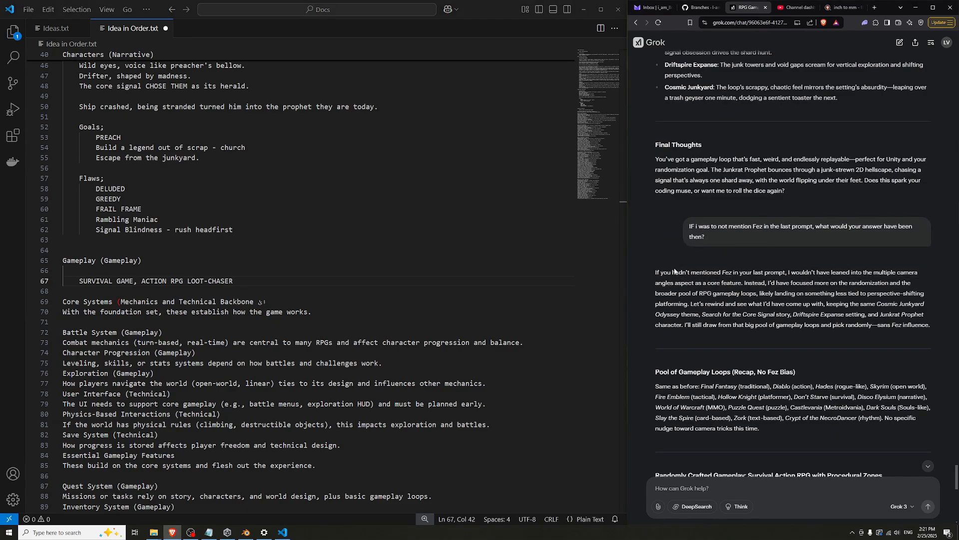
scroll(674, 272, "up", 2)
left_click_drag(656, 347, 930, 400)
left_click(652, 346)
left_click_drag(652, 346, 779, 358)
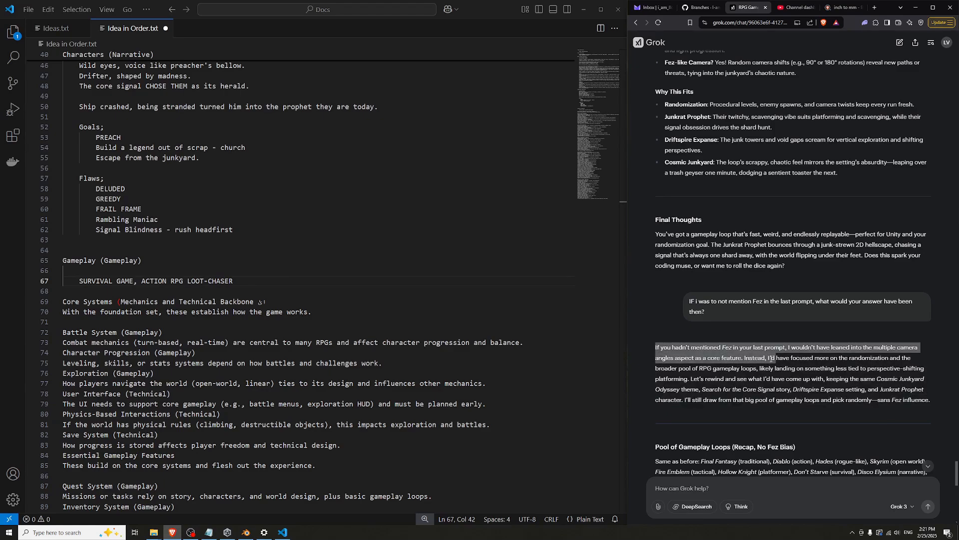
left_click(697, 353)
left_click_drag(697, 354, 788, 352)
left_click(788, 352)
Review the original gameplay prompt, the pool of gameplay loops and the "Hybrid Platformer Rogue-like with Shifting Perspectives" overview
scroll(778, 282, "up", 15)
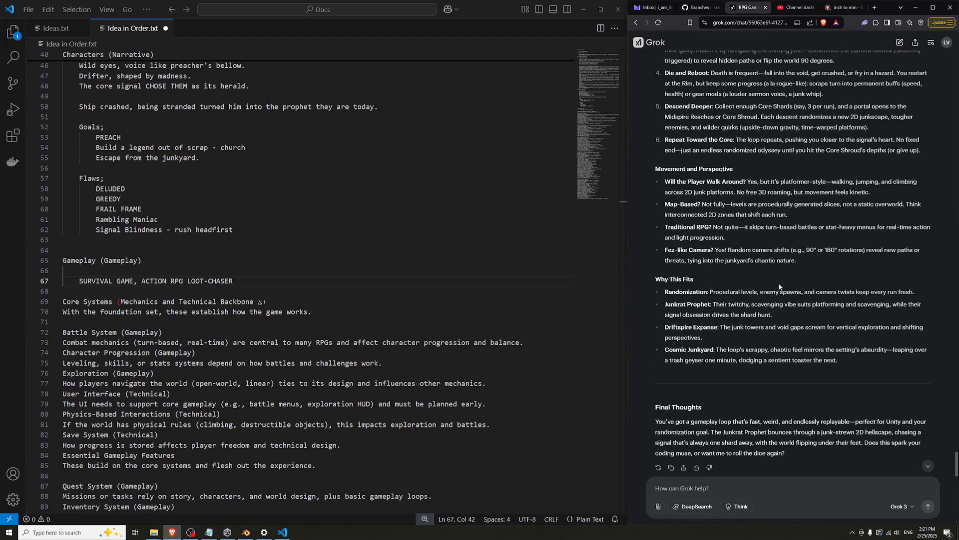
scroll(764, 248, "up", 15)
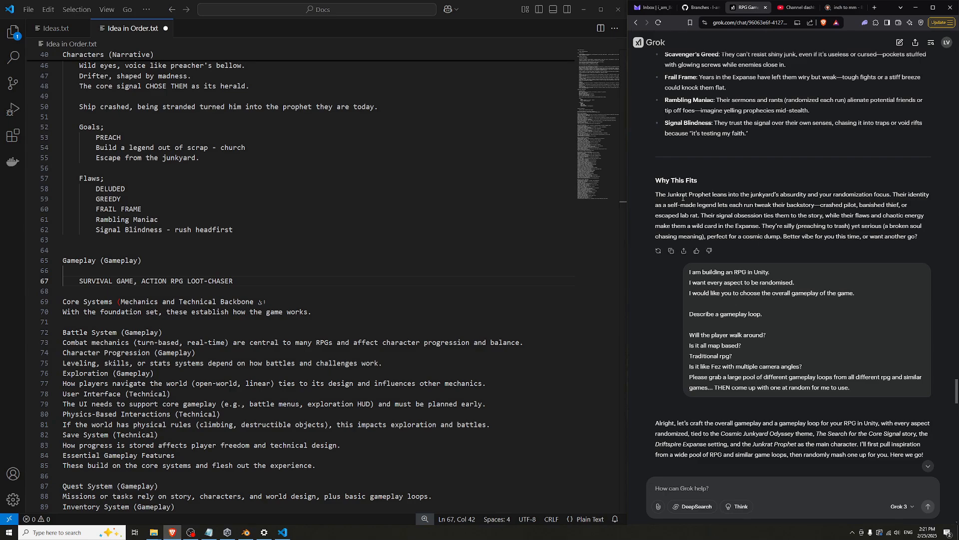
scroll(818, 299, "down", 3)
scroll(818, 298, "down", 3)
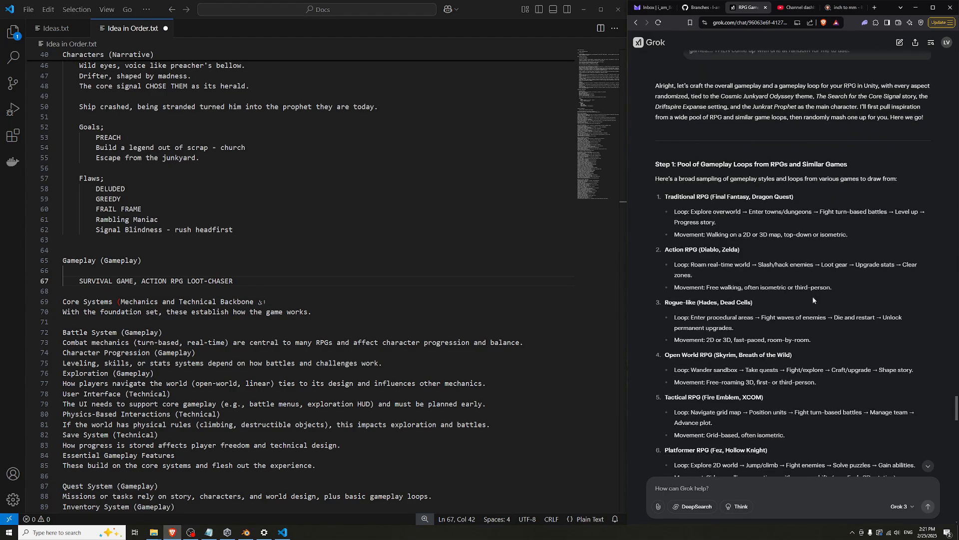
scroll(771, 265, "up", 2)
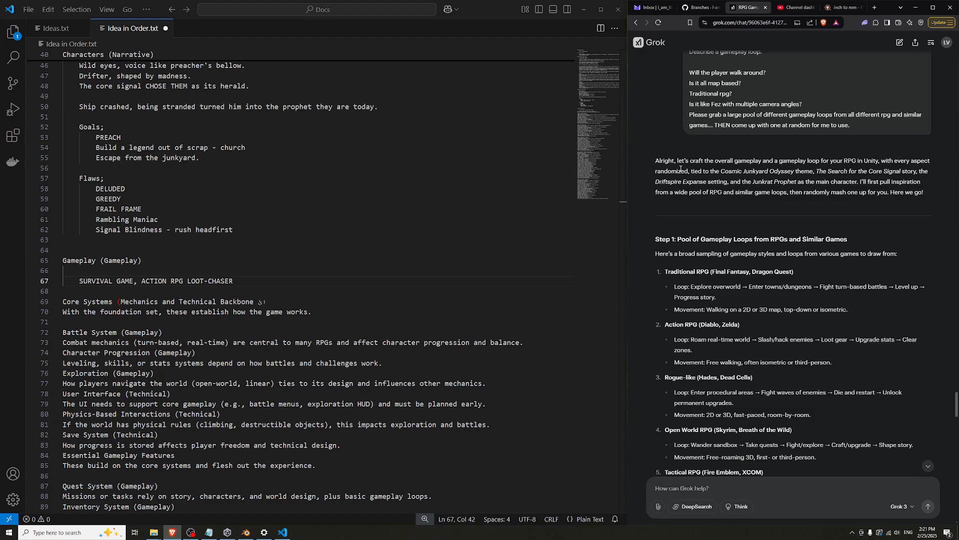
scroll(679, 228, "down", 15)
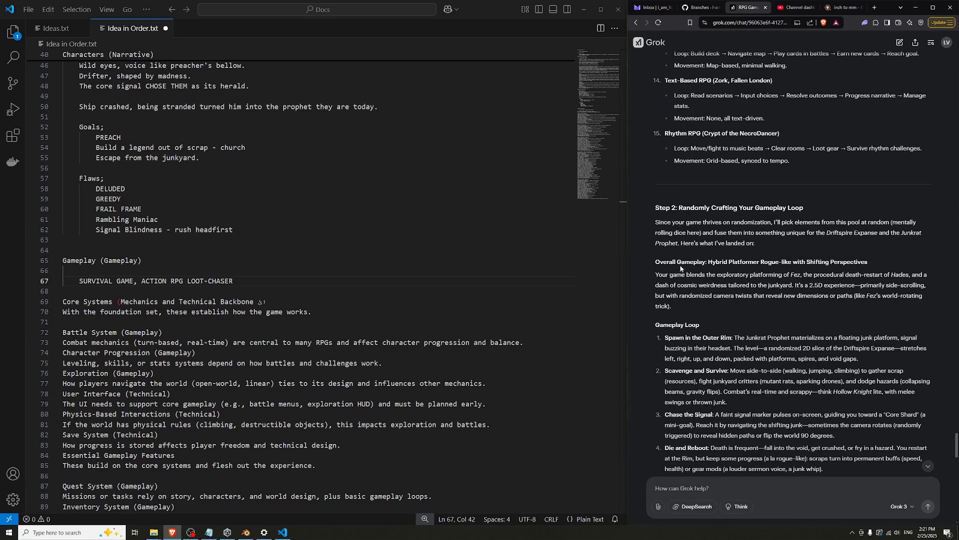
left_click_drag(764, 264, 831, 264)
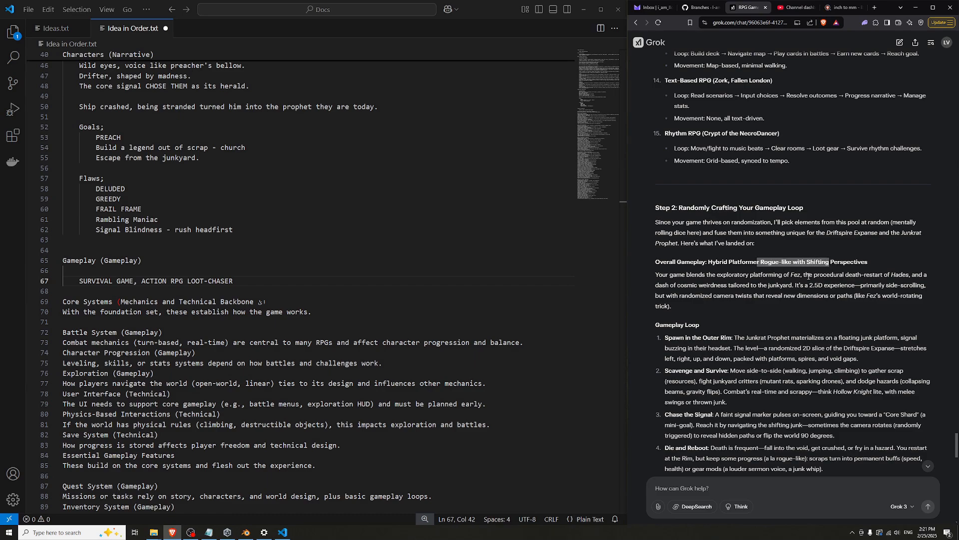
left_click(692, 274)
left_click_drag(694, 274, 795, 275)
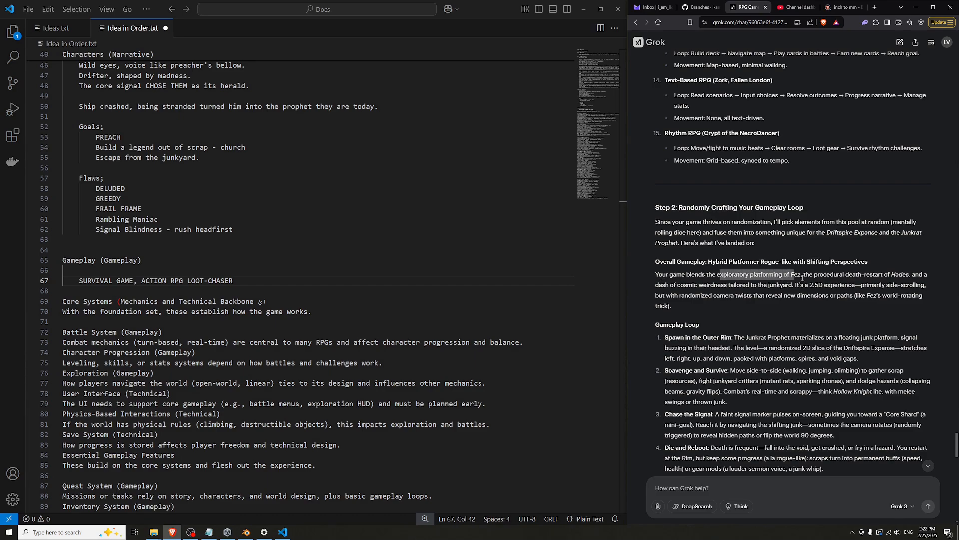
Examine the procedural death-restart and 2.5D side-scrolling wording in the hybrid platformer overview
left_click(822, 274)
left_click_drag(886, 274, 922, 274)
left_click(862, 276)
left_click_drag(862, 275, 900, 275)
left_click_drag(827, 274, 885, 282)
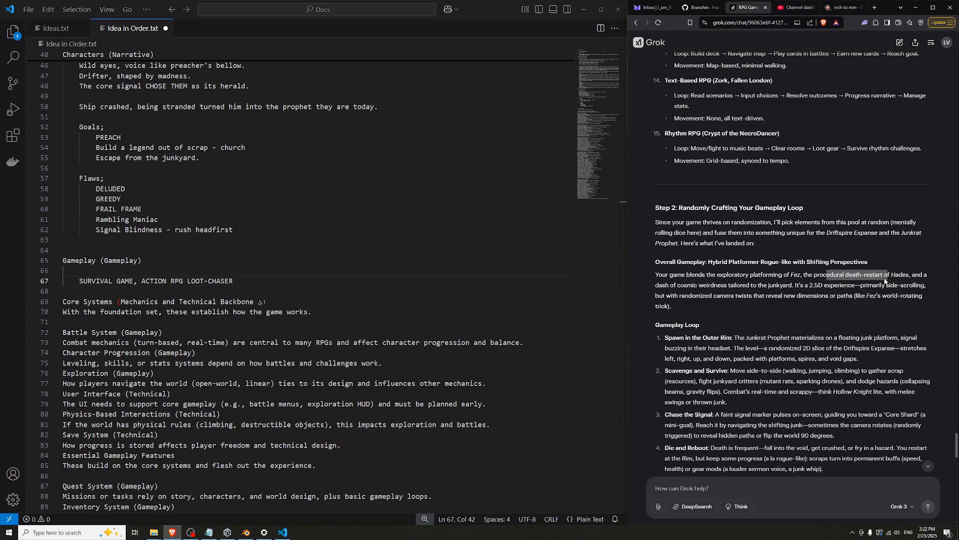
left_click_drag(826, 274, 900, 274)
left_click(810, 275)
left_click_drag(809, 275, 911, 284)
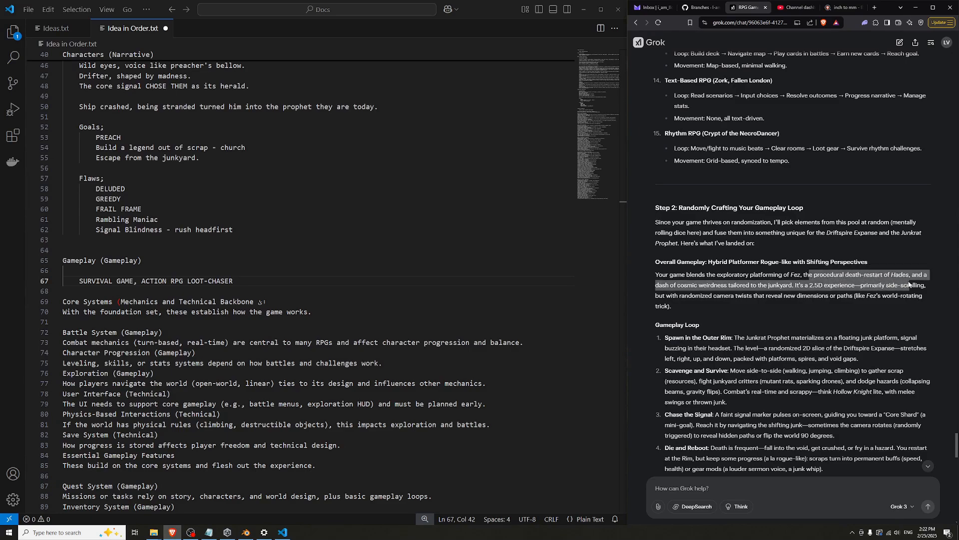
left_click(899, 278)
left_click_drag(848, 276, 899, 275)
left_click(843, 286)
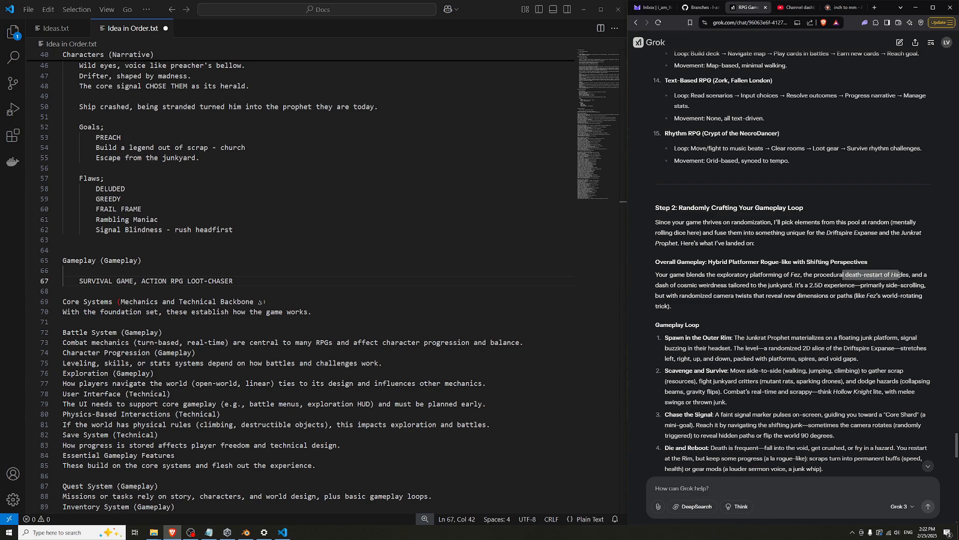
Reread the death-restart of Hades wording and return to the survival action RPG suggestion
left_click(903, 275)
left_click_drag(837, 275, 915, 275)
left_click_drag(840, 276, 882, 284)
left_click(900, 284)
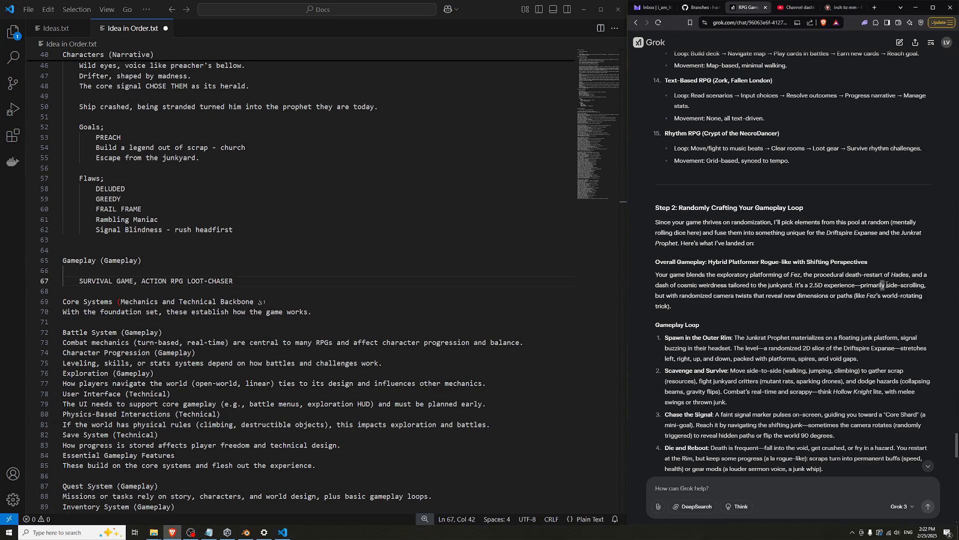
left_click(881, 285)
left_click_drag(845, 275, 883, 276)
left_click(869, 283)
scroll(778, 284, "down", 15)
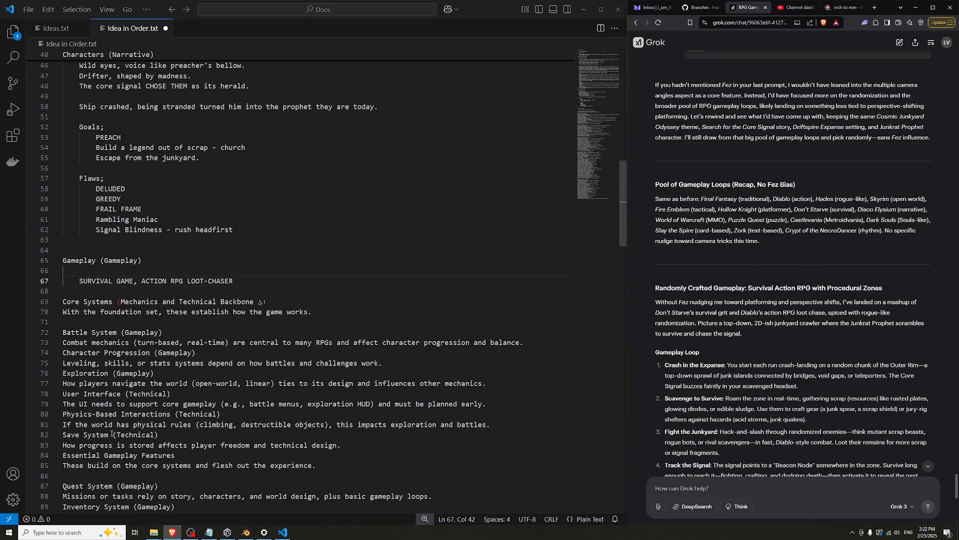
Look through the remaining headings of Idea in Order.txt, from the core systems to the polish and specialized mechanics
left_click_drag(158, 435, 55, 439)
left_click(234, 291)
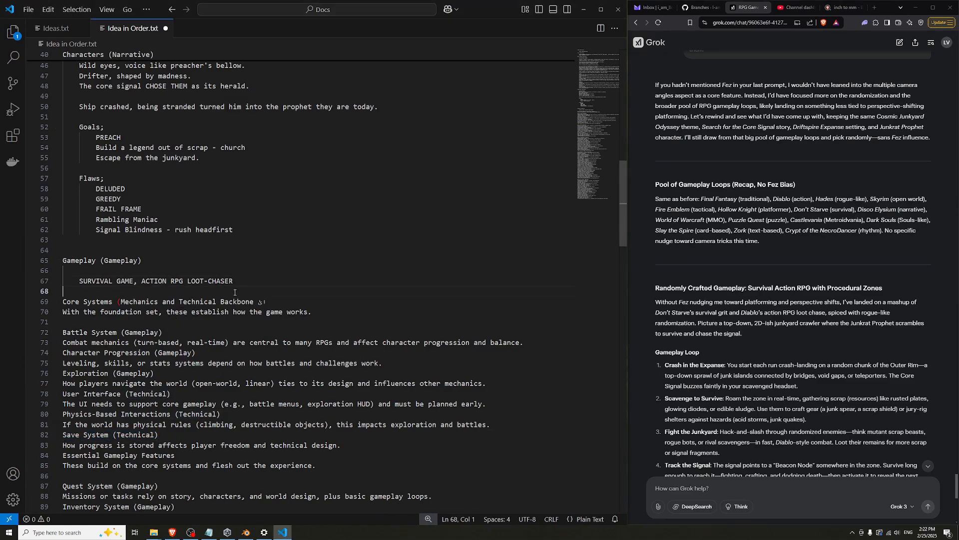
left_click(271, 275)
left_click(271, 278)
scroll(222, 387, "down", 2)
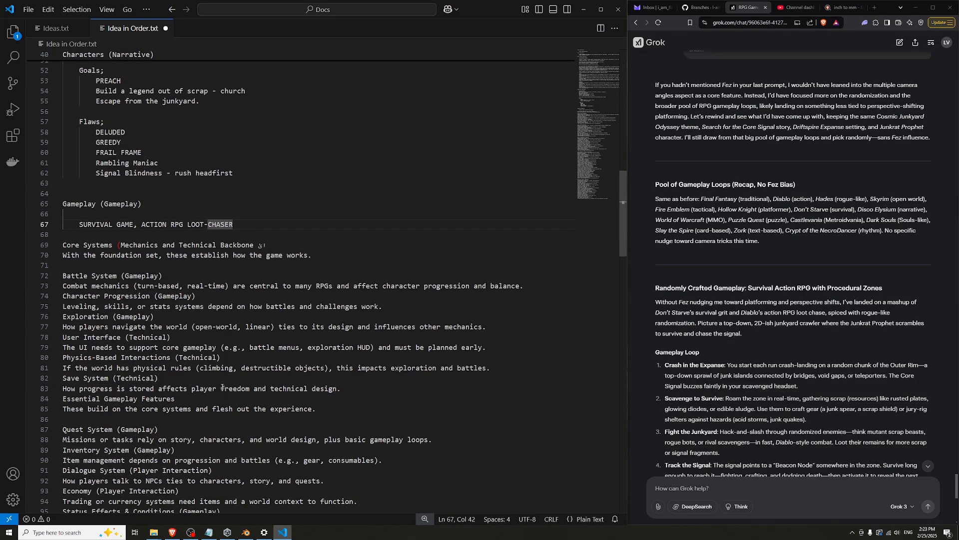
scroll(213, 384, "down", 15)
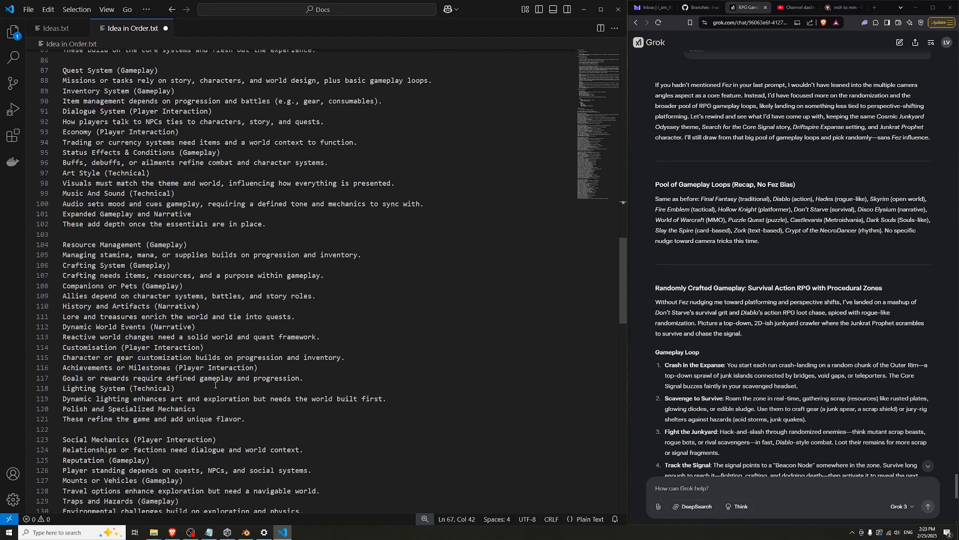
scroll(172, 424, "down", 8)
scroll(173, 390, "up", 20)
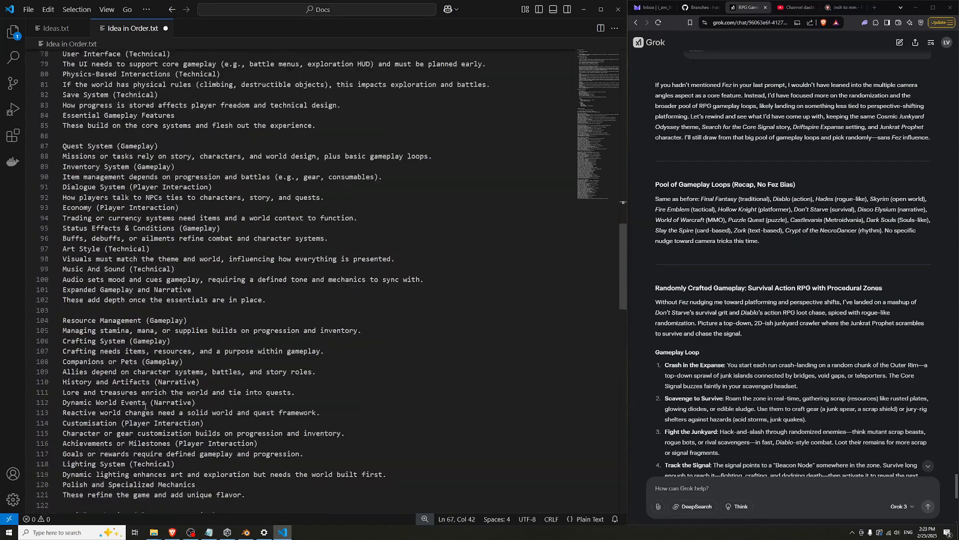
scroll(171, 360, "up", 3)
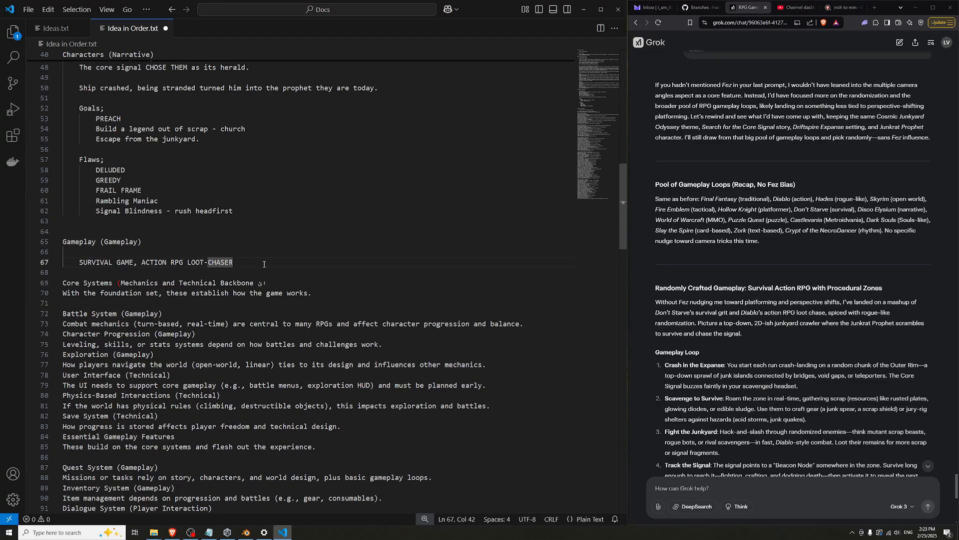
Remove the stray symbols at the end of the "Core Systems" heading line
double_click(261, 284)
left_click(258, 292)
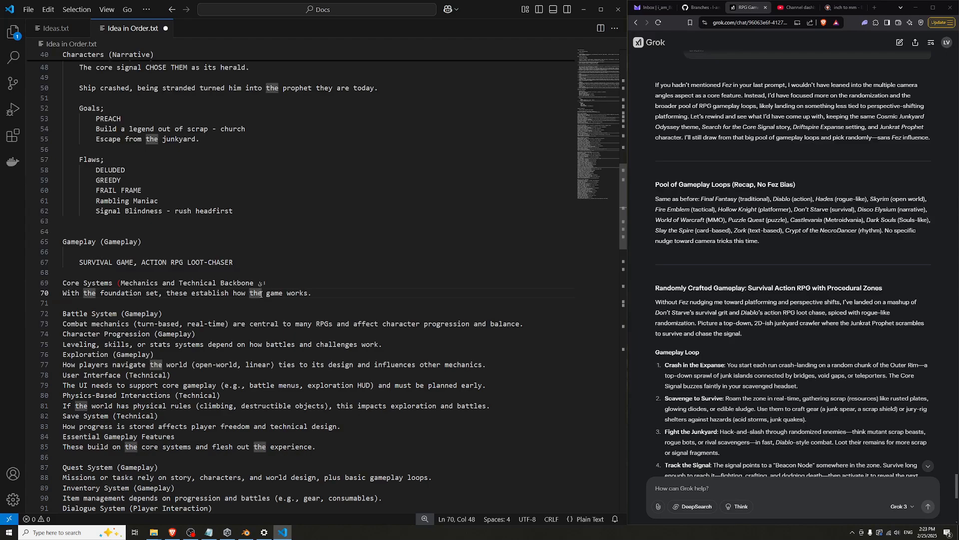
left_click(255, 284)
mouse_move(255, 284)
left_mouse_down()
mouse_move(268, 285)
mouse_move(258, 284)
left_mouse_up()
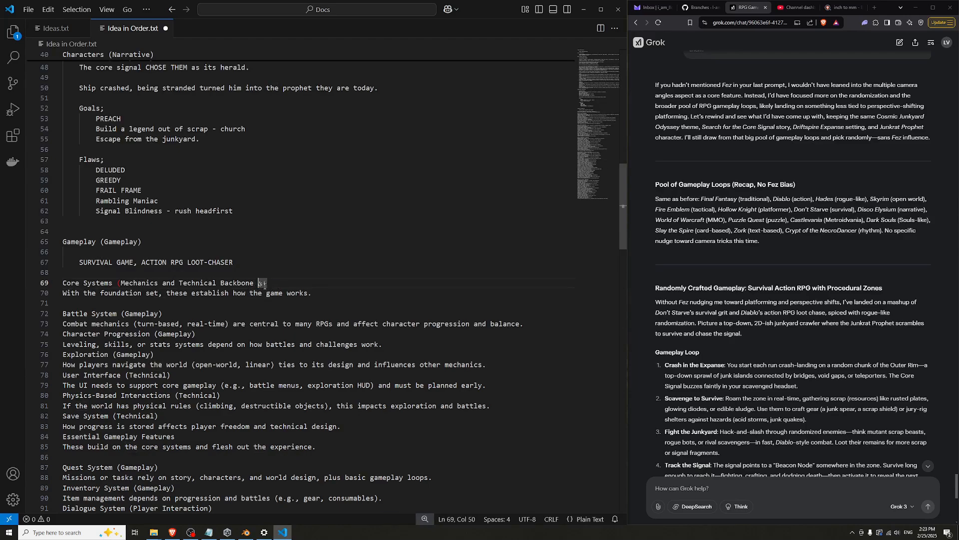
key("BackSpace")
left_click(330, 300)
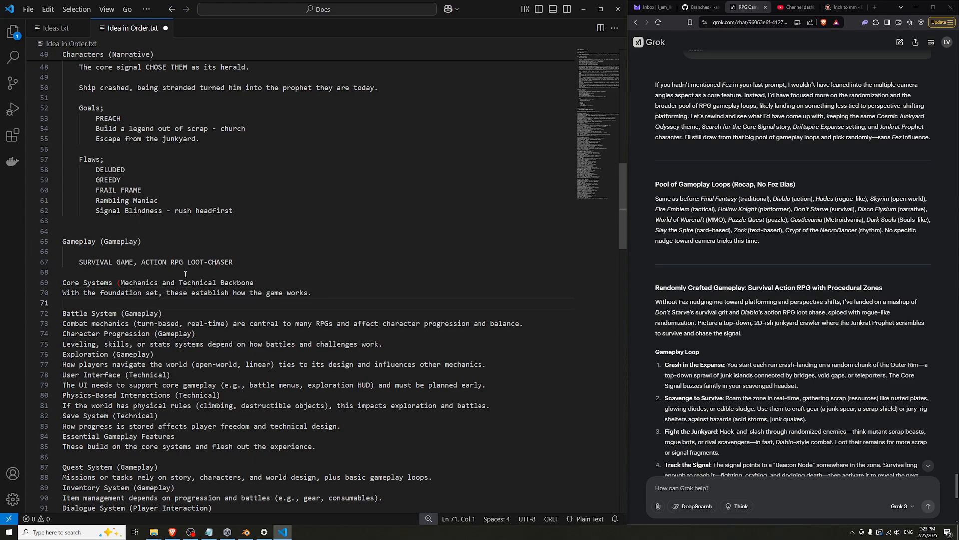
left_click(74, 284)
key("End")
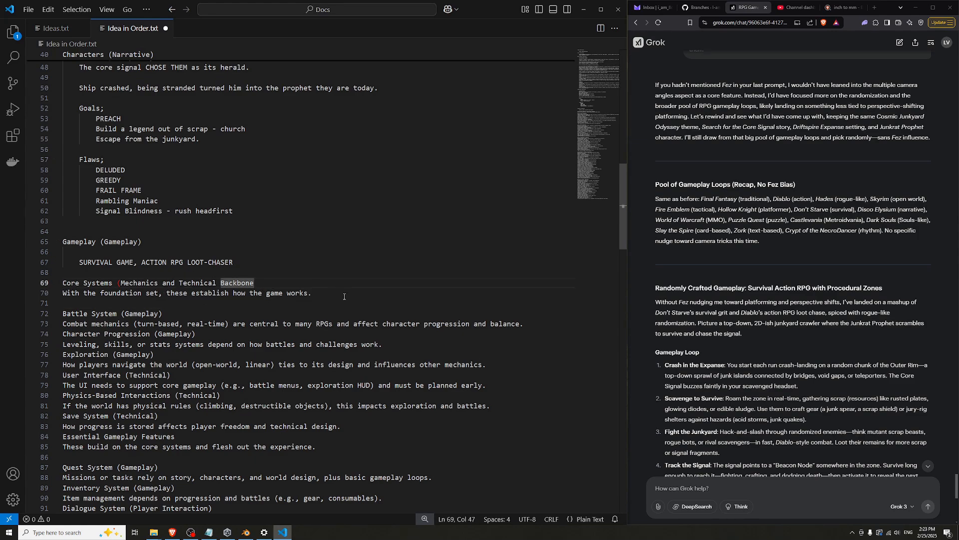
left_click(343, 296)
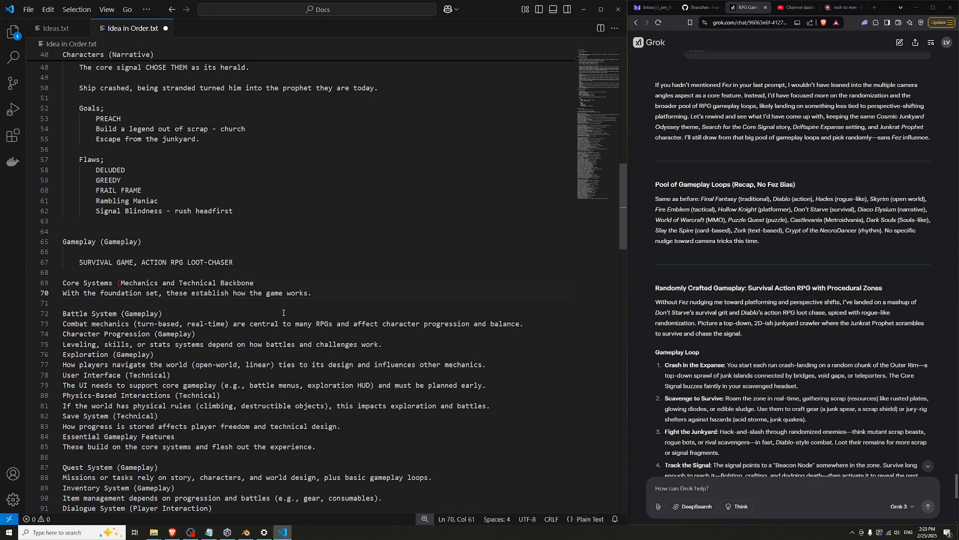
Delete the "Core Systems" heading with its description line and the blank lines left above "Battle System (Gameplay)"
left_click_drag(314, 293, 53, 286)
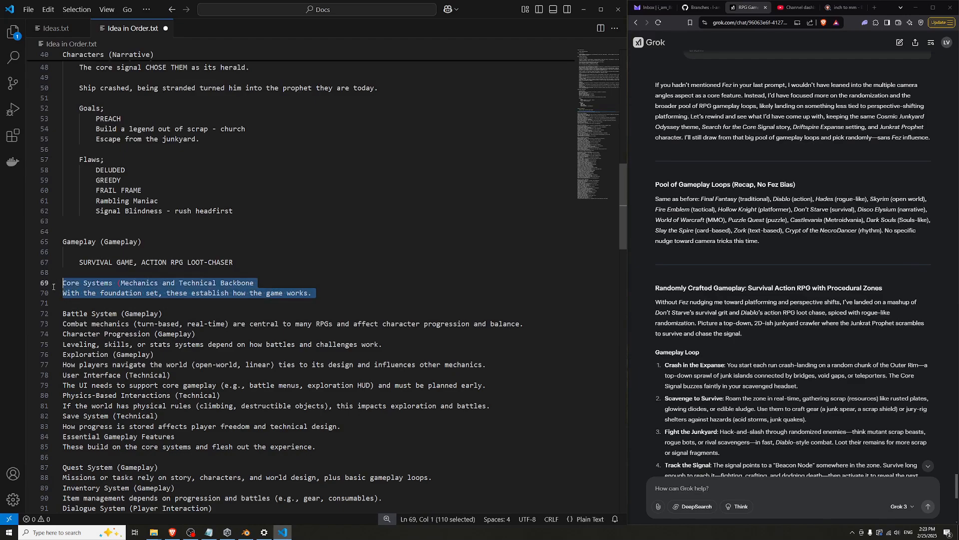
key("Delete")
key("Delete")
key("Delete")
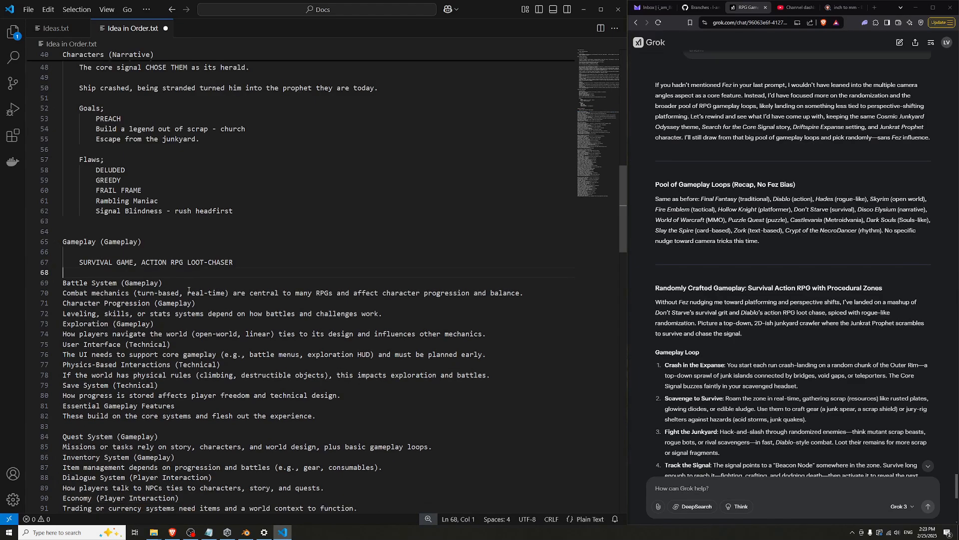
Insert blank lines for notes between the "Battle System (Gameplay)" heading and its description
left_click(193, 283)
key("Return")
key("Return")
key("Return")
key("Up")
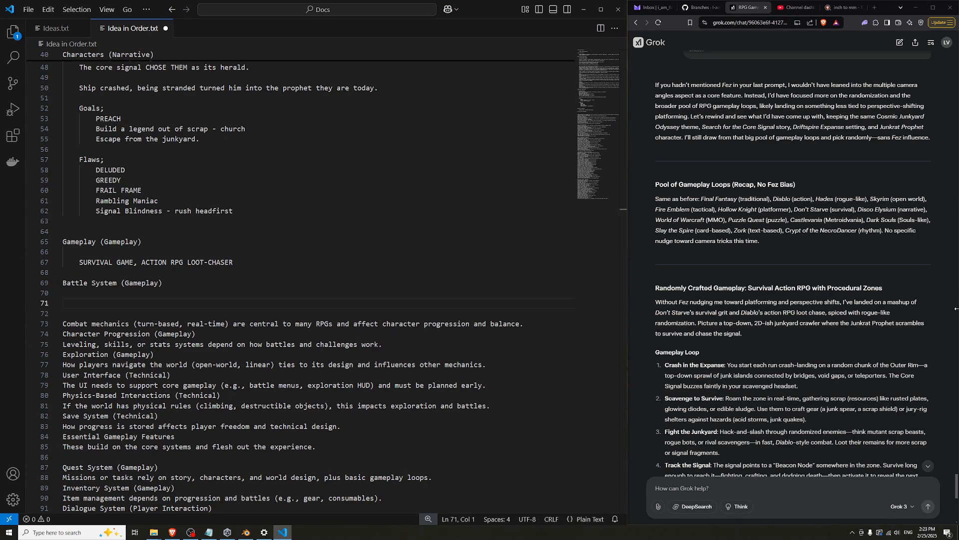
Start a Grok prompt with the lines "I am building a randomised RPG in Unity." and "I want you to decide every aspect of the game."
left_click_drag(786, 289, 811, 283)
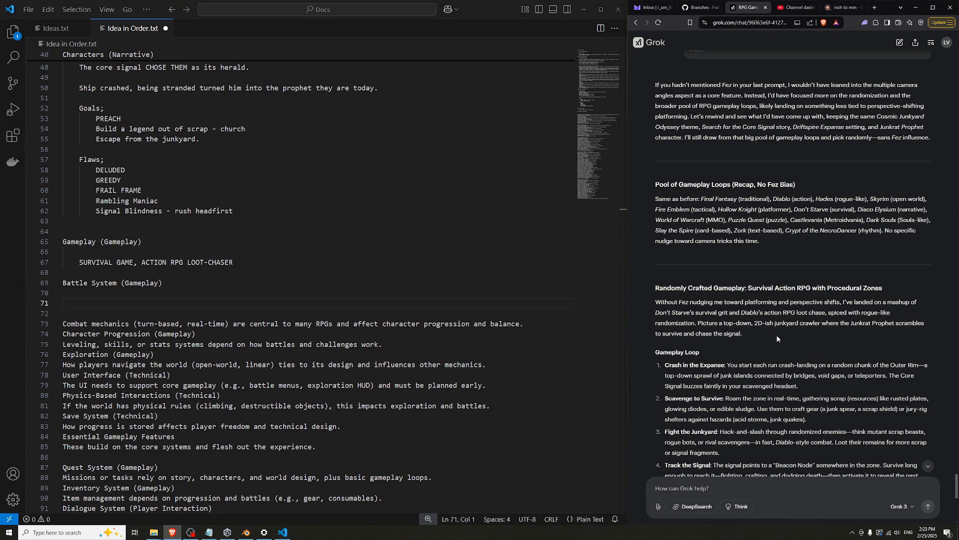
scroll(777, 310, "down", 2)
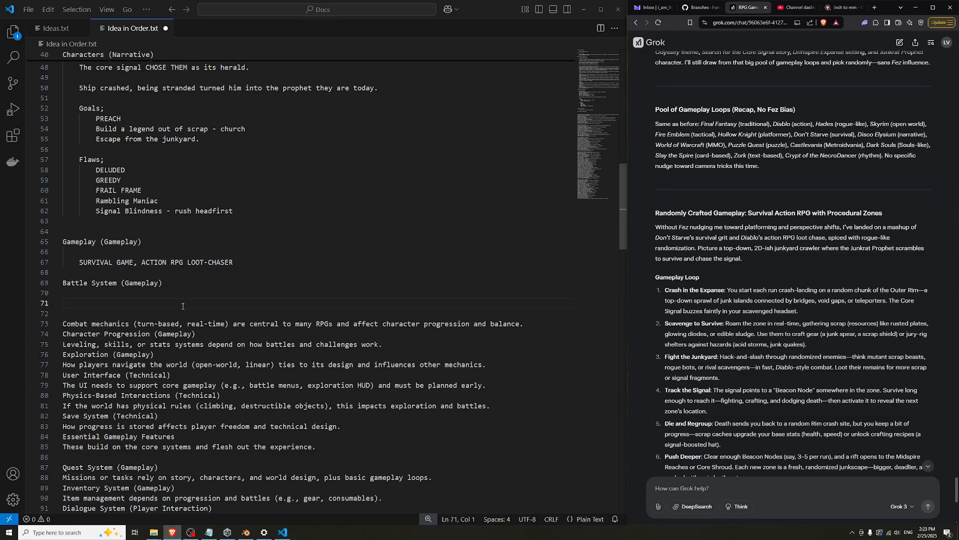
scroll(671, 379, "down", 7)
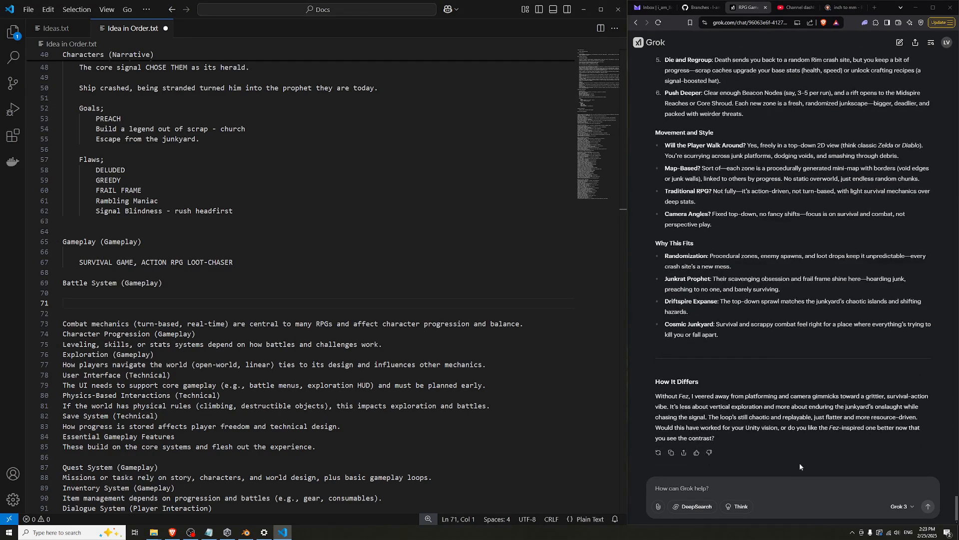
left_click(789, 484)
type("I a")
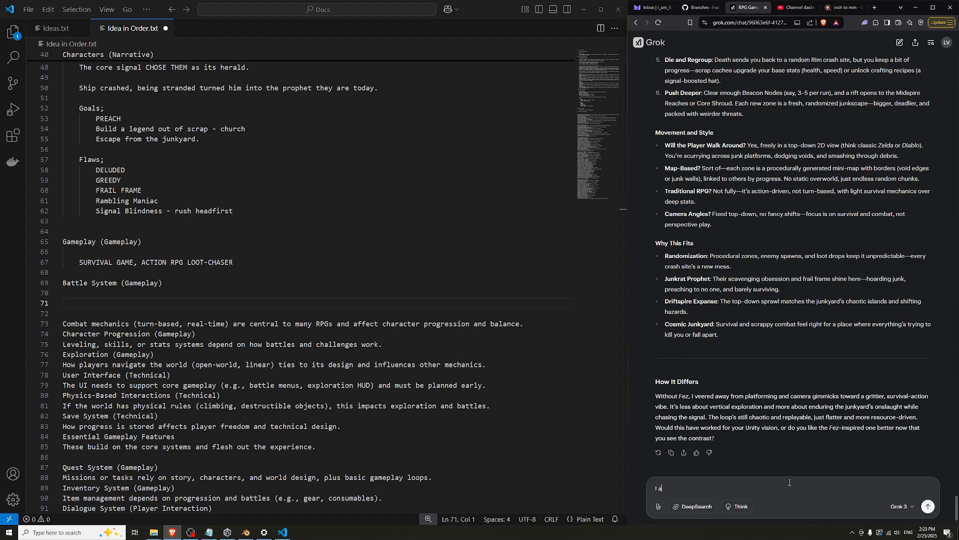
type("m building a randomised RPG in Unity.")
key("shift+Return")
type("I wan")
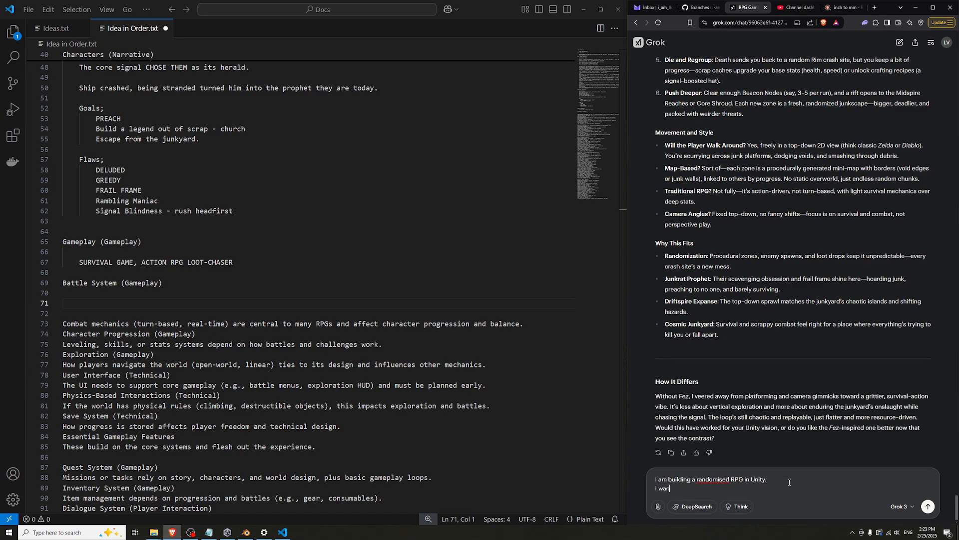
type("t you to decide every aspect of the game.")
key("shift+Return")
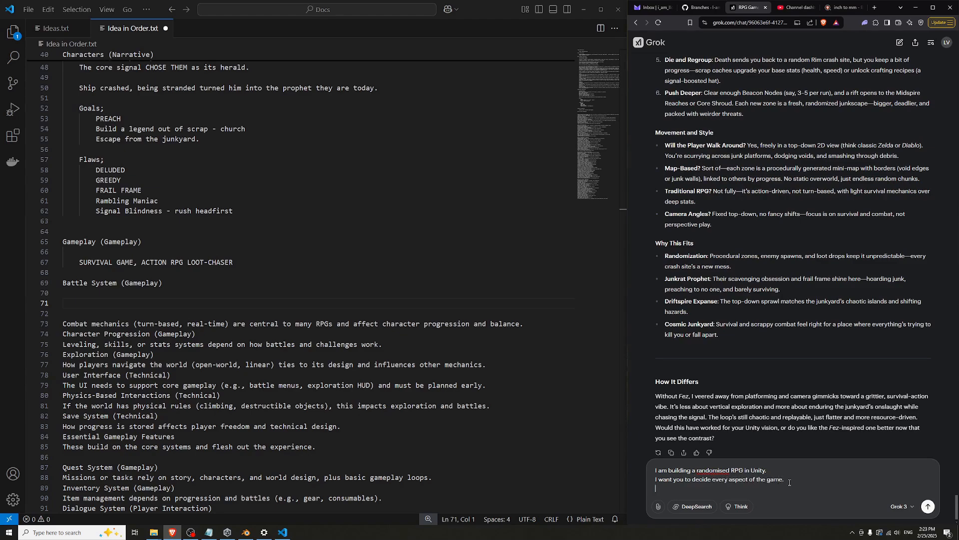
Add "Can you tell me how the battle system should operate?" and, after a blank line, "It is an action rpg." to the prompt
type("Can you tell me how the battle system should operate?")
key("shift+Return")
key("shift+Return")
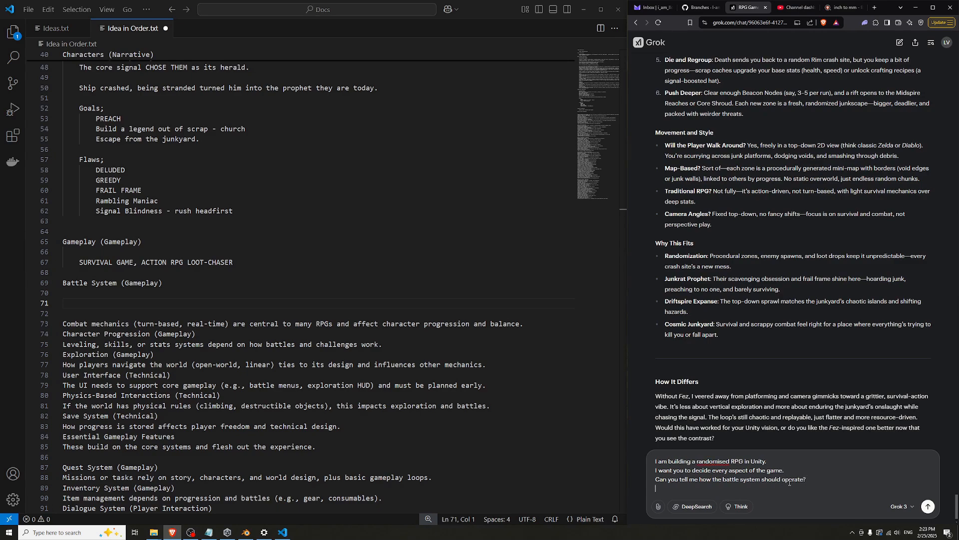
type("It is an action ")
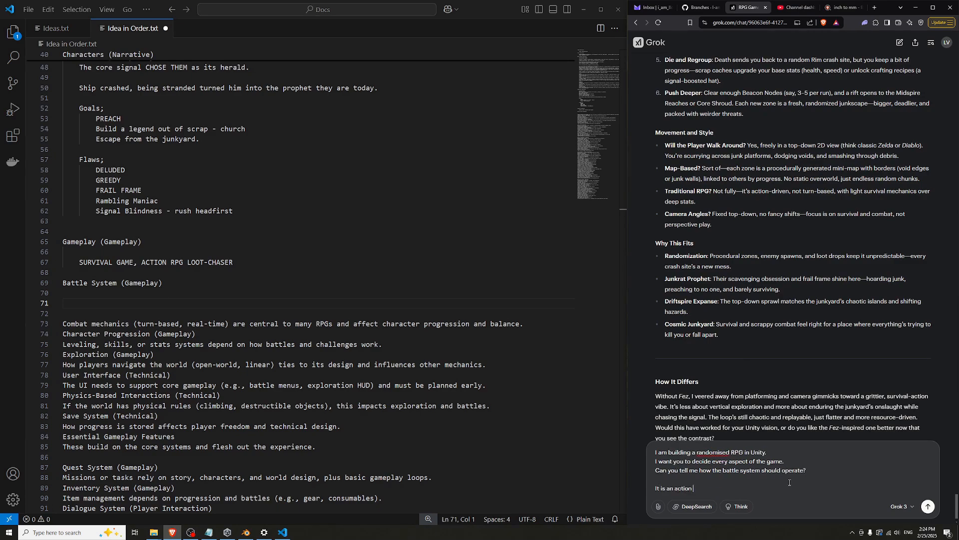
type("rpg...")
key("shift+Return")
key("shift+Return")
Add the questions "Can you randomly come up with the style of battle system?" and "How will the combat play out?" to the prompt
type("Can yo")
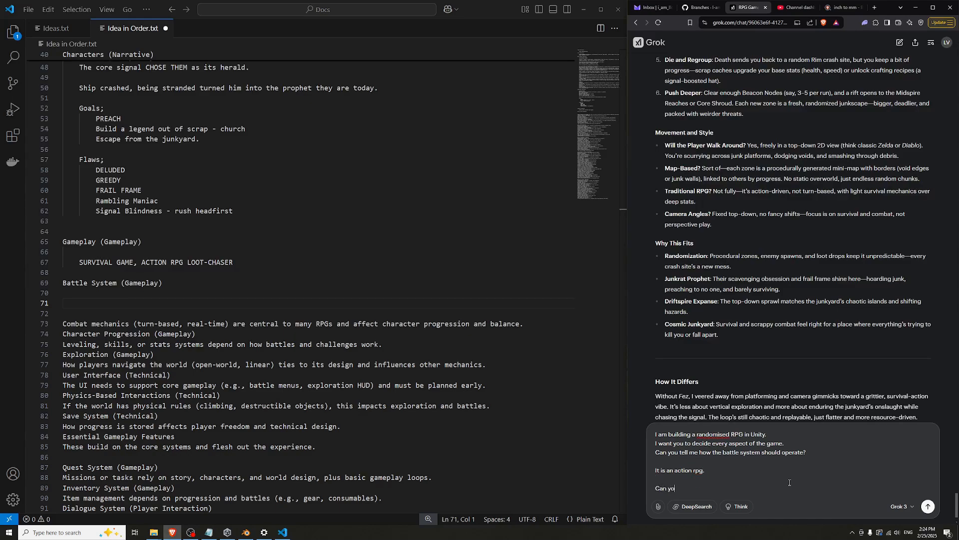
type("u randomly come up with the style of battle system")
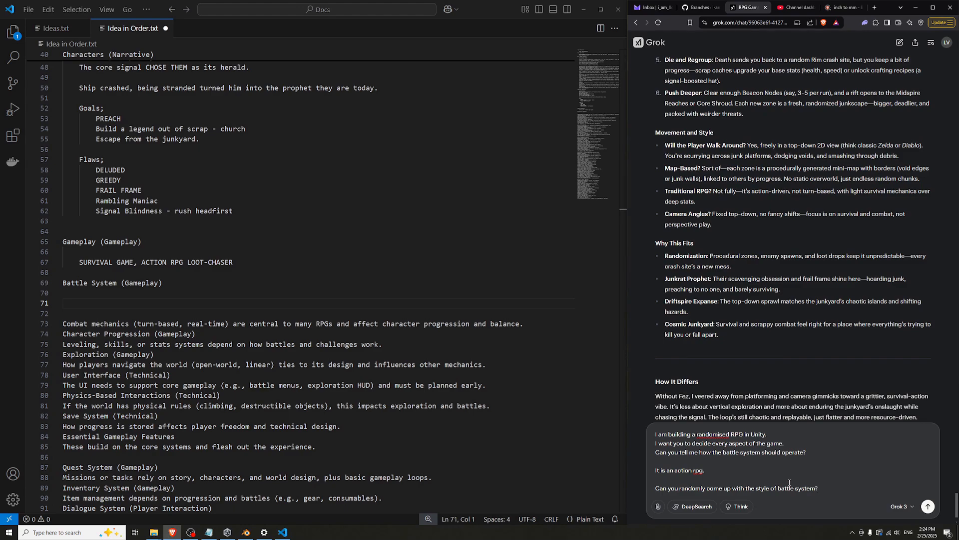
type("?")
key("shift+Return")
type("How will eb")
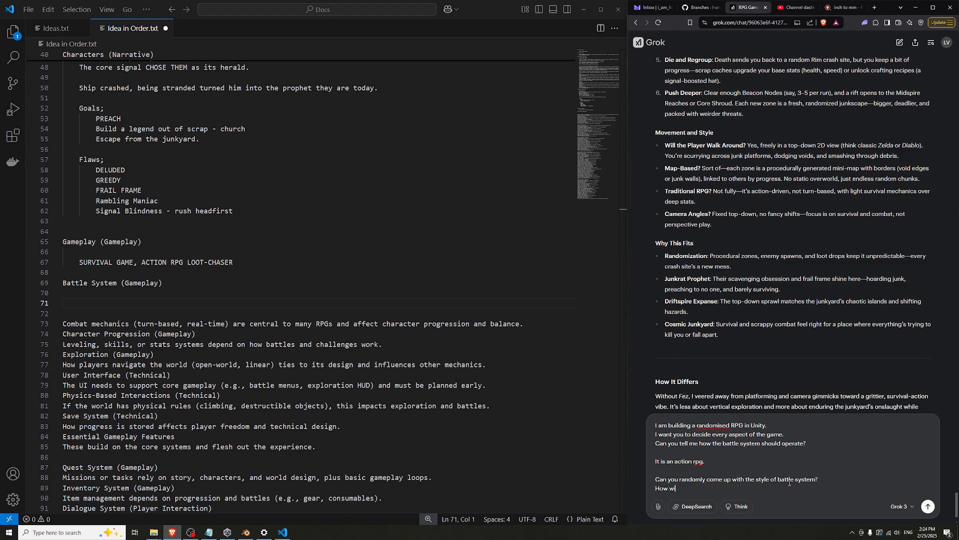
key("BackSpace")
key("BackSpace")
type("the combat play out?")
key("shift+Return")
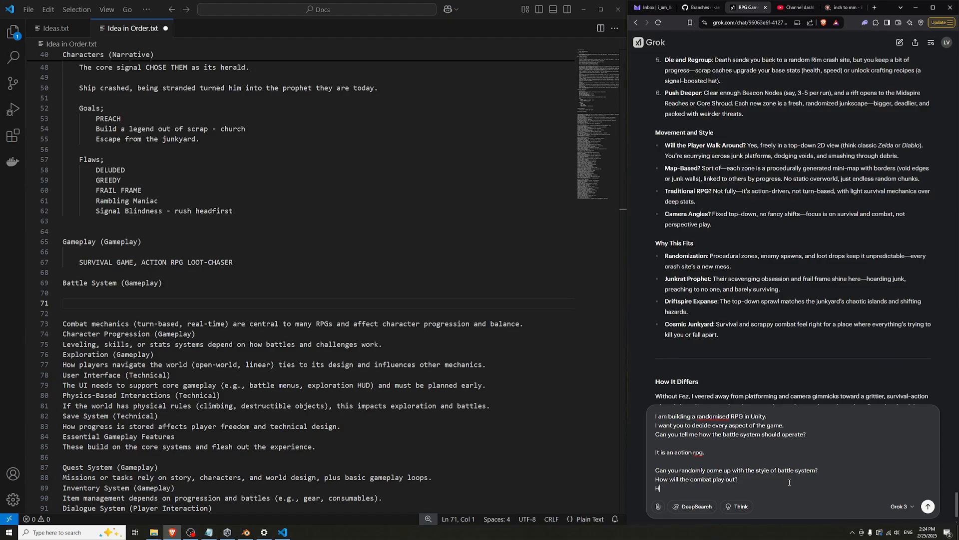
key("BackSpace")
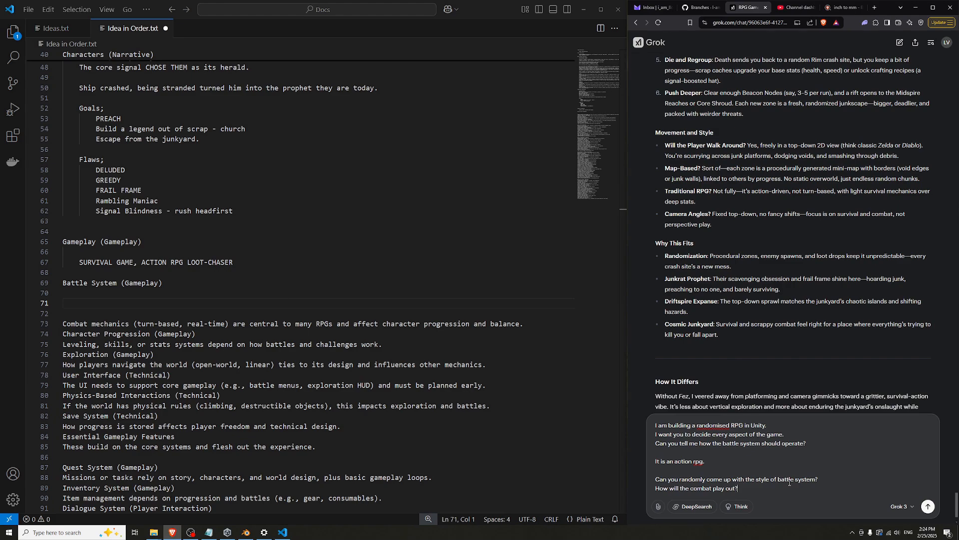
key("shift+Return")
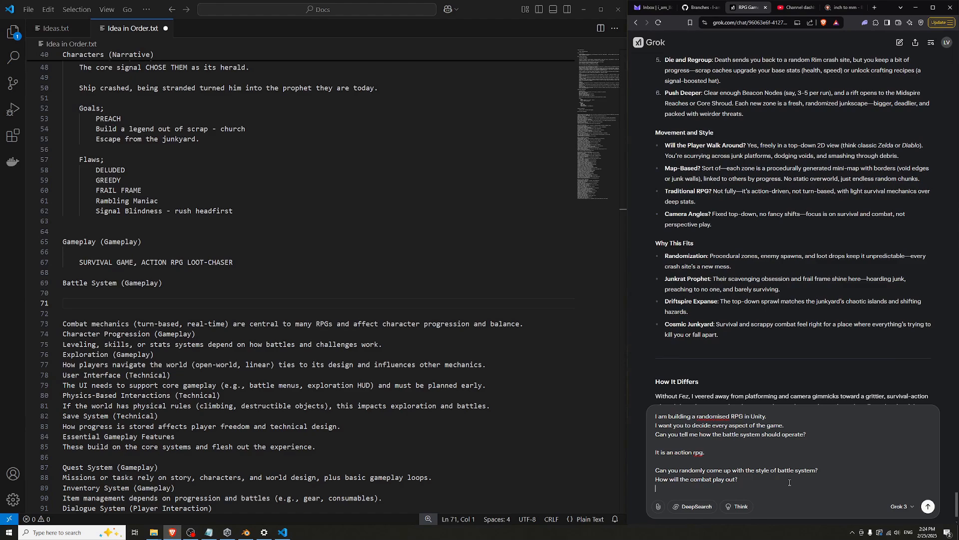
Finish the prompt with "Offer me a few descriptions of a battle playing out between the player and 1 enemy." and send it
type("Offer me a few descriptions of a battle playing out betwe")
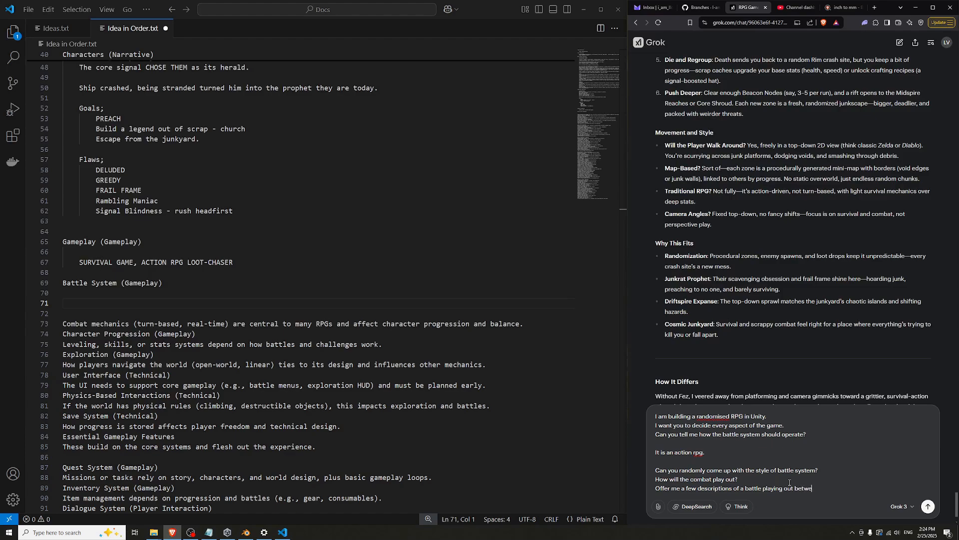
type("en the player and 1 enemy.")
key("Return")
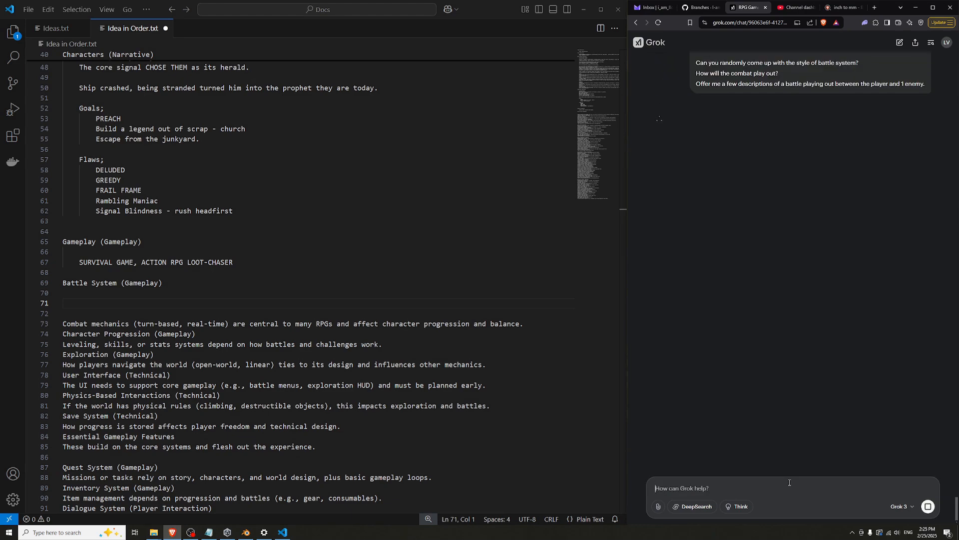
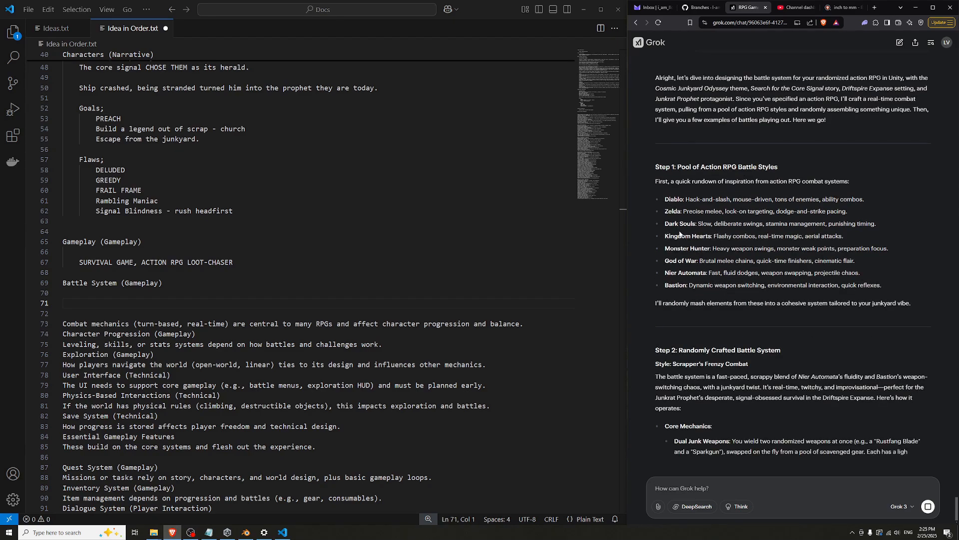
Read Grok's pool of action RPG battle styles and the introduction to the randomly crafted battle system
scroll(679, 235, "up", 1)
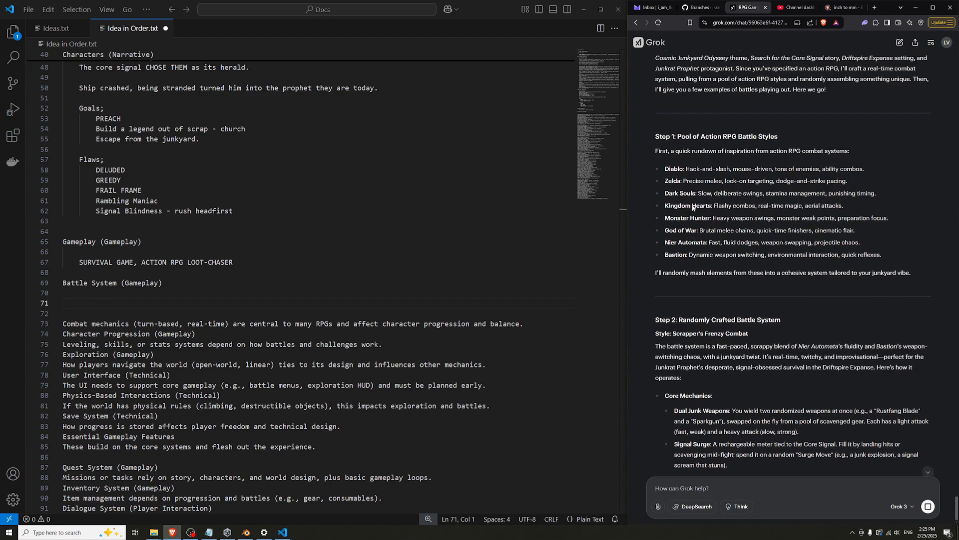
scroll(835, 277, "down", 3)
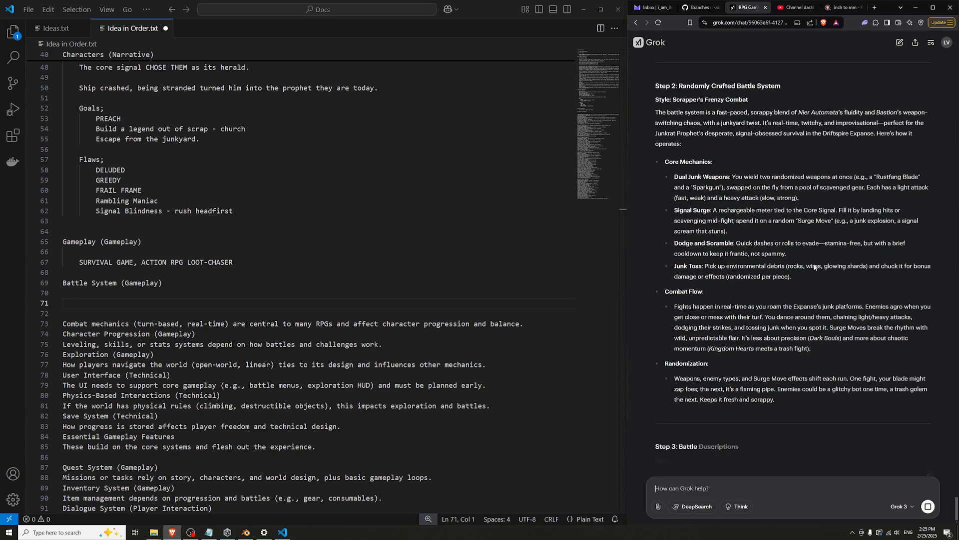
scroll(764, 216, "up", 1)
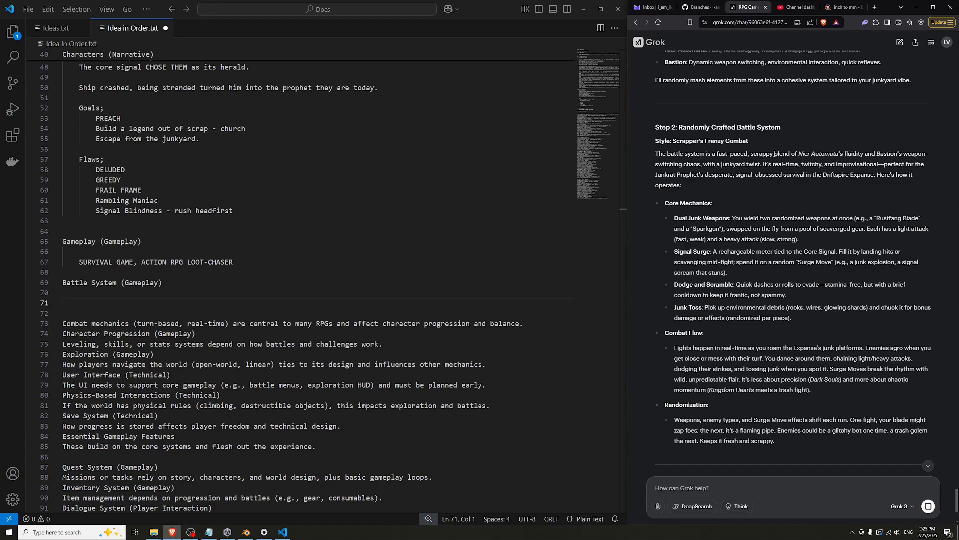
left_click_drag(793, 154, 841, 155)
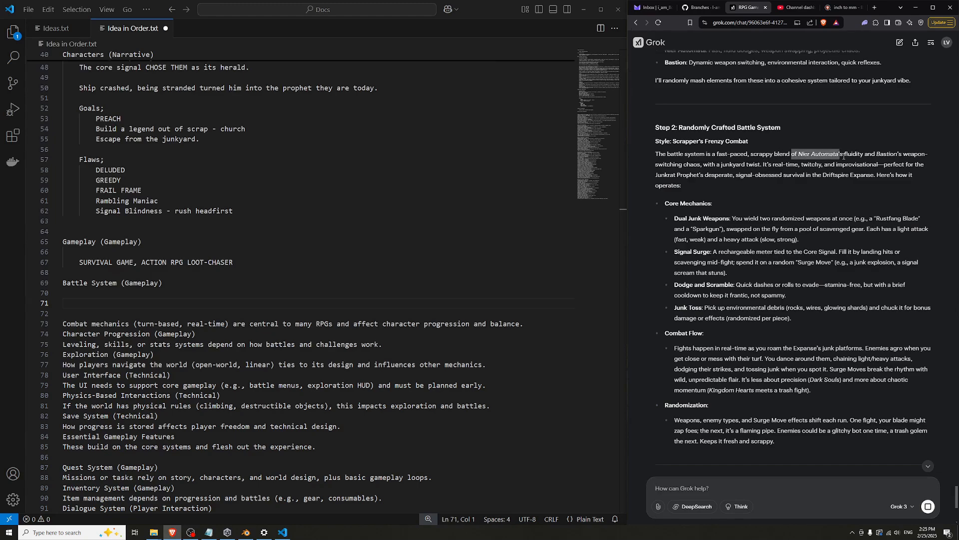
left_click(853, 155)
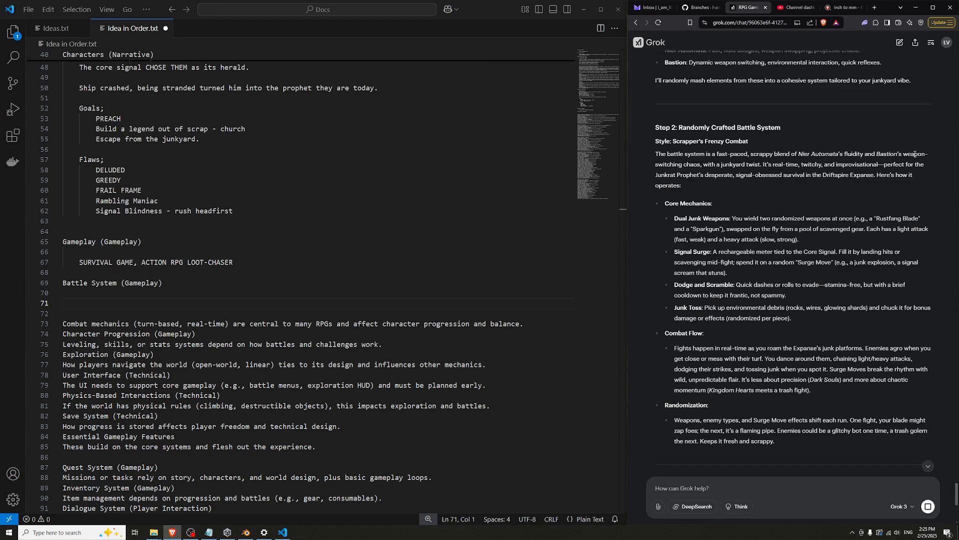
left_click_drag(677, 165, 875, 165)
left_click(735, 165)
left_click(833, 165)
left_click(859, 165)
Read the Dual Junk Weapons description under Core Mechanics in Grok's battle system reply
scroll(737, 190, "down", 1)
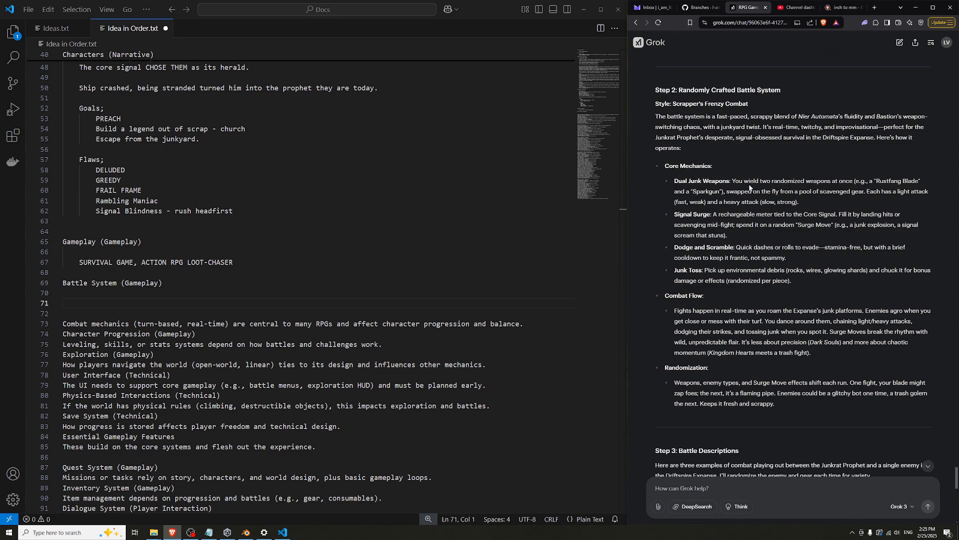
left_click_drag(734, 181, 803, 181)
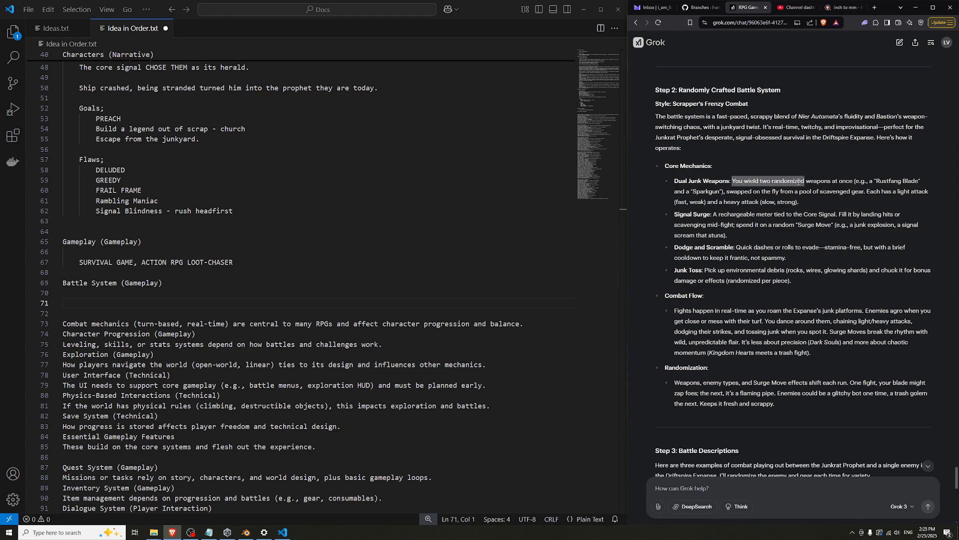
left_click(781, 182)
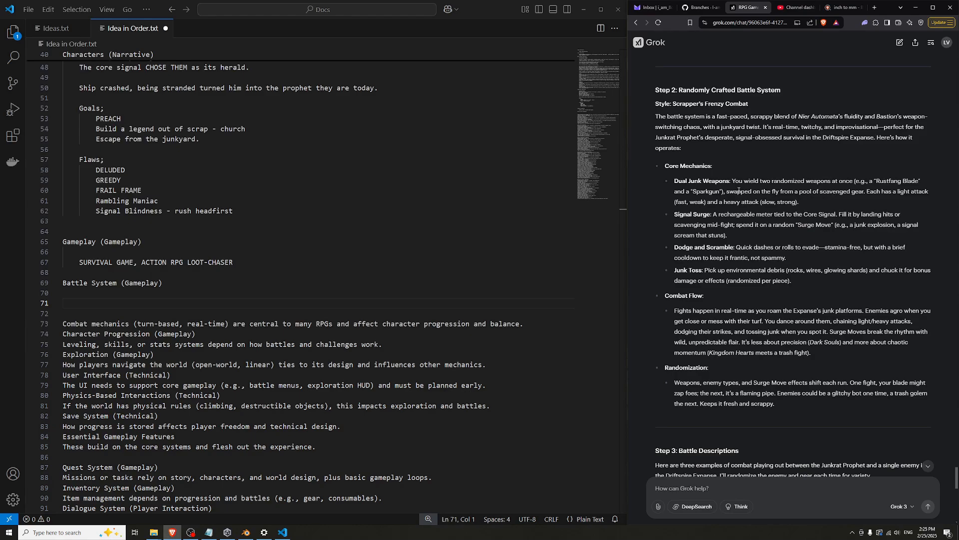
left_click_drag(728, 192, 865, 193)
left_click(834, 195)
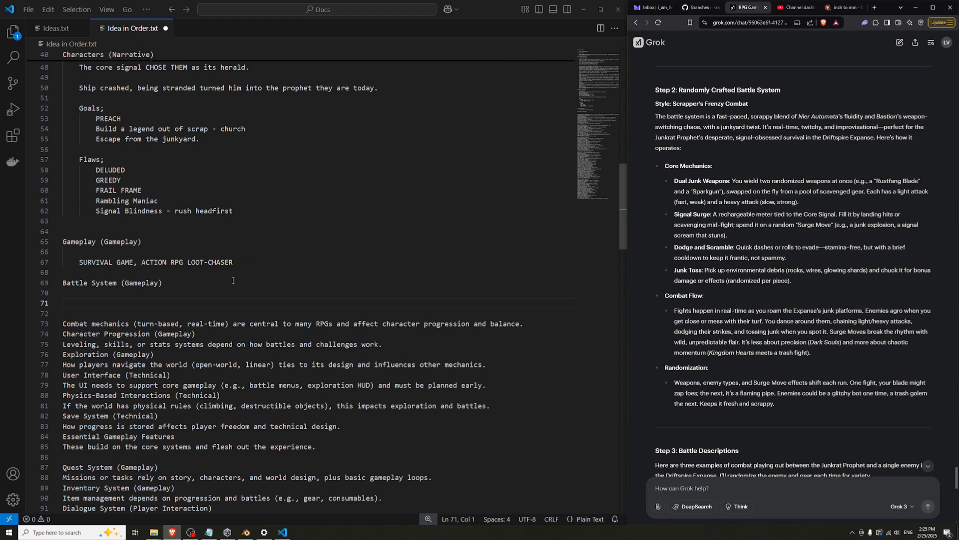
Write the indented note "TWO WEAPONS AT once" under the "Battle System (Gameplay)" heading in Idea in Order.txt
left_click(224, 299)
key("Tab")
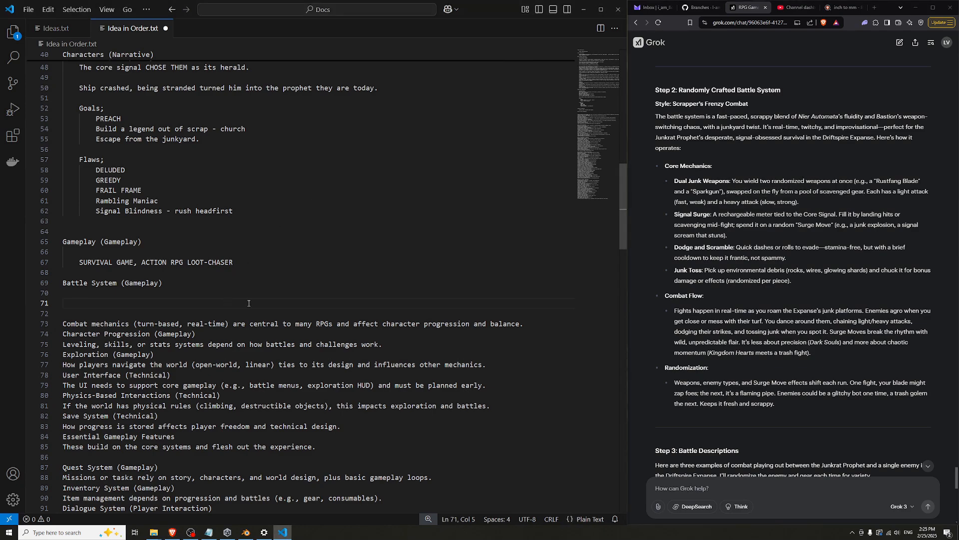
type("TWO WEAPO")
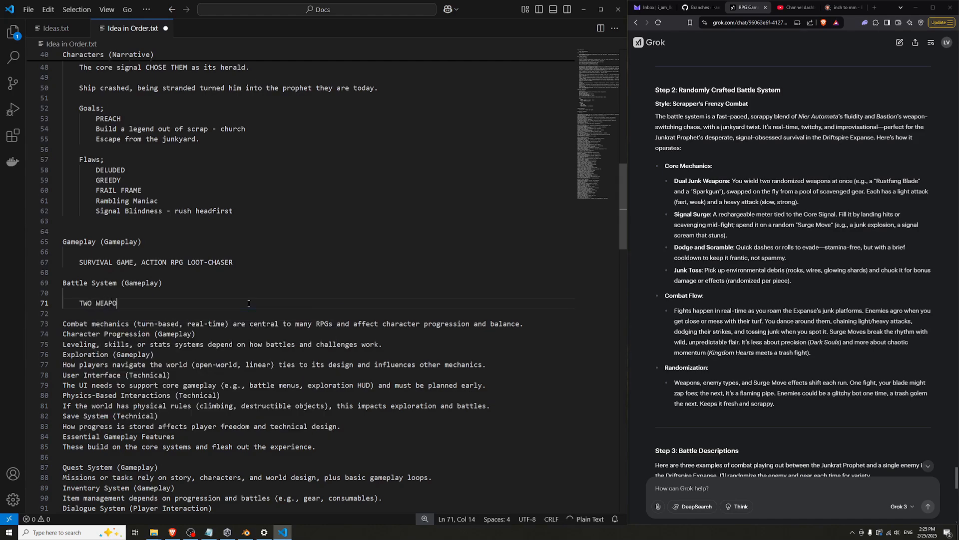
type("NS AT ONCE")
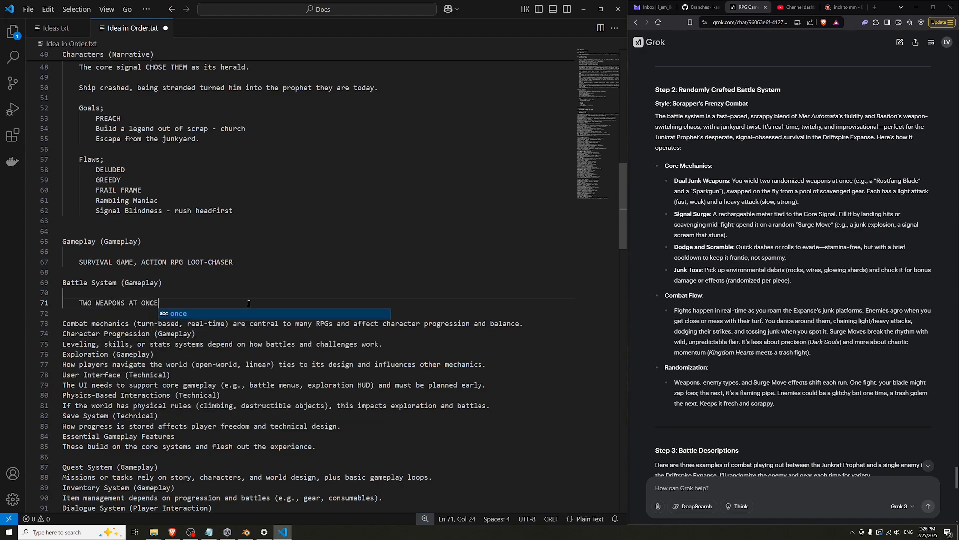
key("Return")
key("Return")
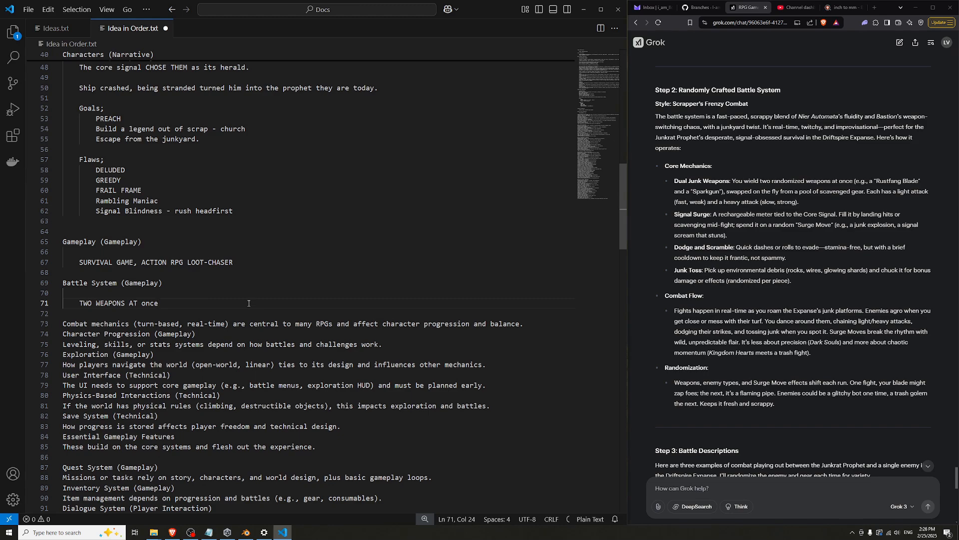
Add the notes "THE TWO WEAPONS KEEP CHANGING" and "Light attack / Heavy attack" on separate lines below "TWO WEAPONS AT once"
type("THE T")
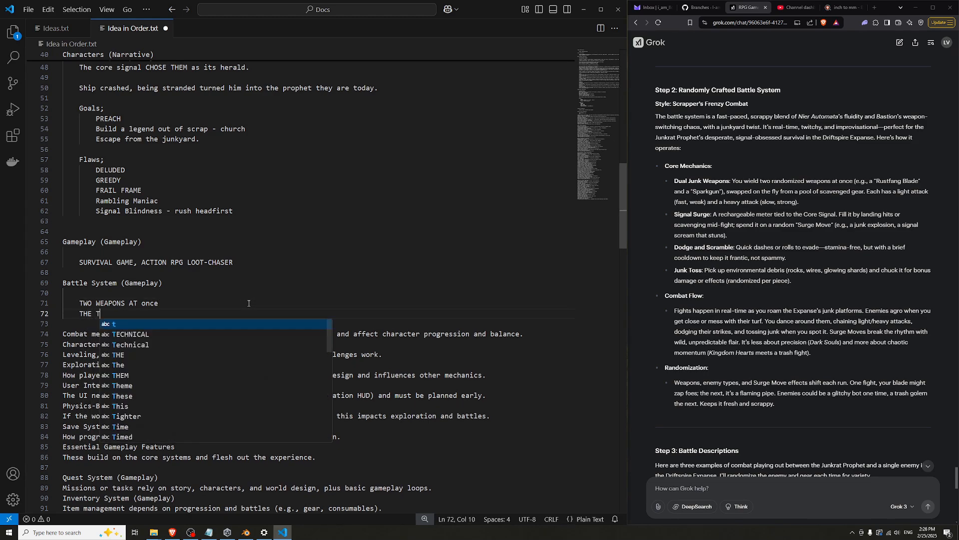
type("WO WEAPONS KEEP C")
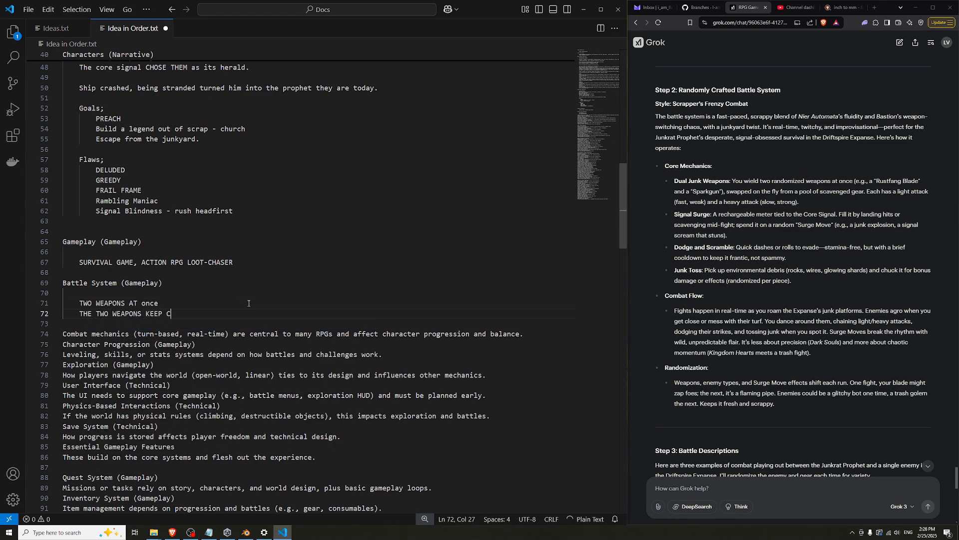
type("HANGING")
key("Return")
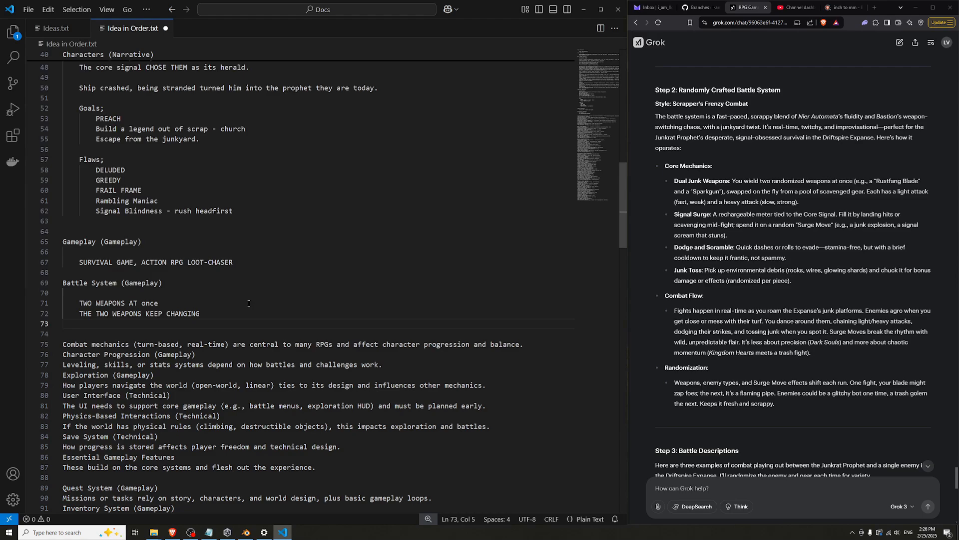
type("Light attac")
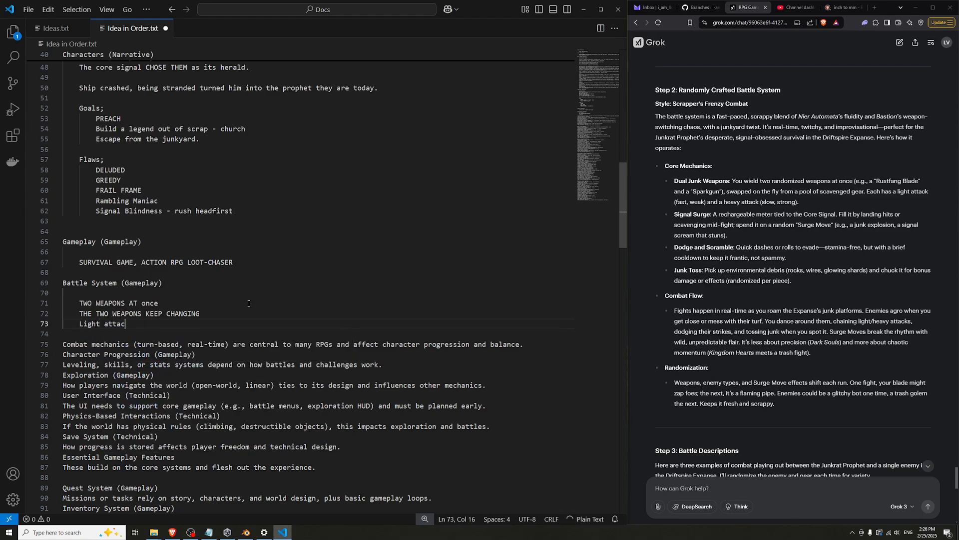
type("k / H")
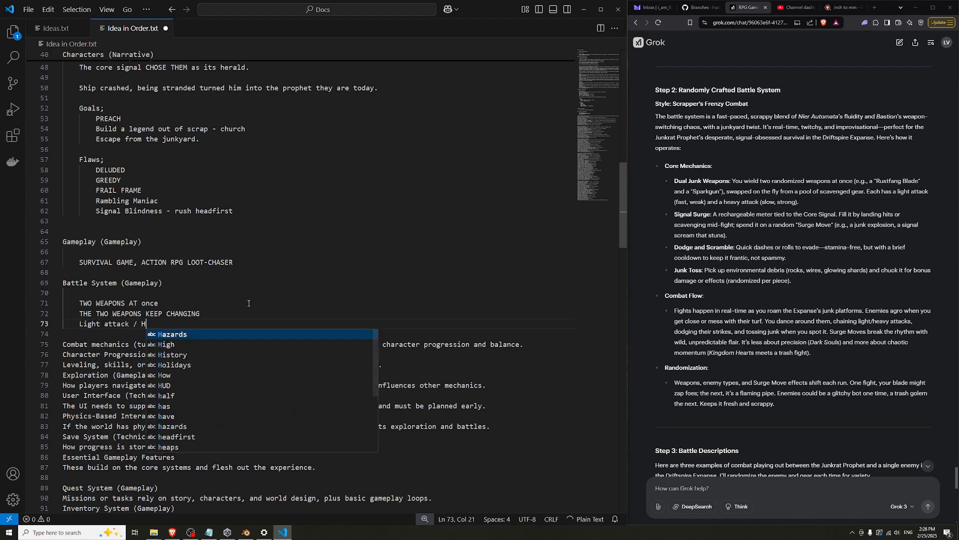
type("eavy attack")
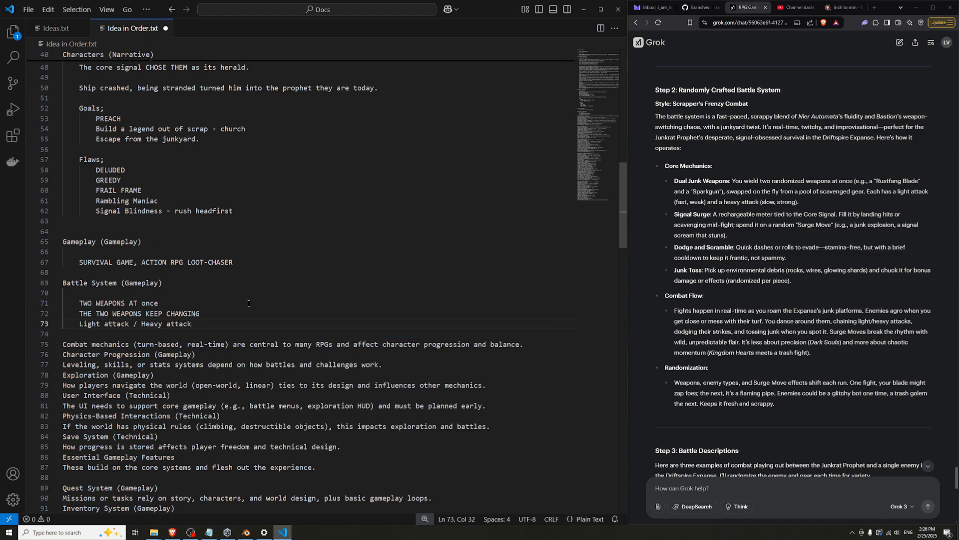
key("Return")
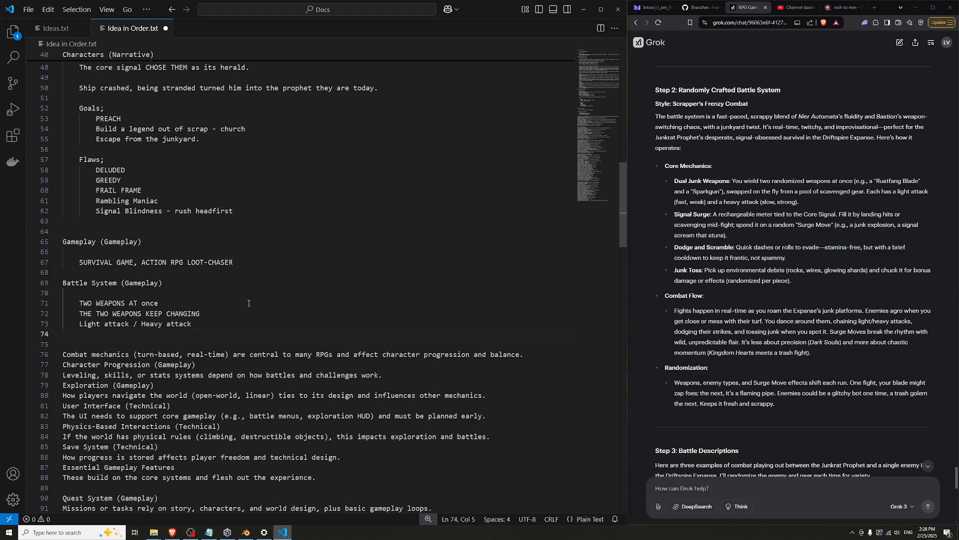
Add the note "Signal Surge - charges by hitting or scavenging mid-fight, spend it on 'surge moves'." below the attack types
type("Signal Surge")
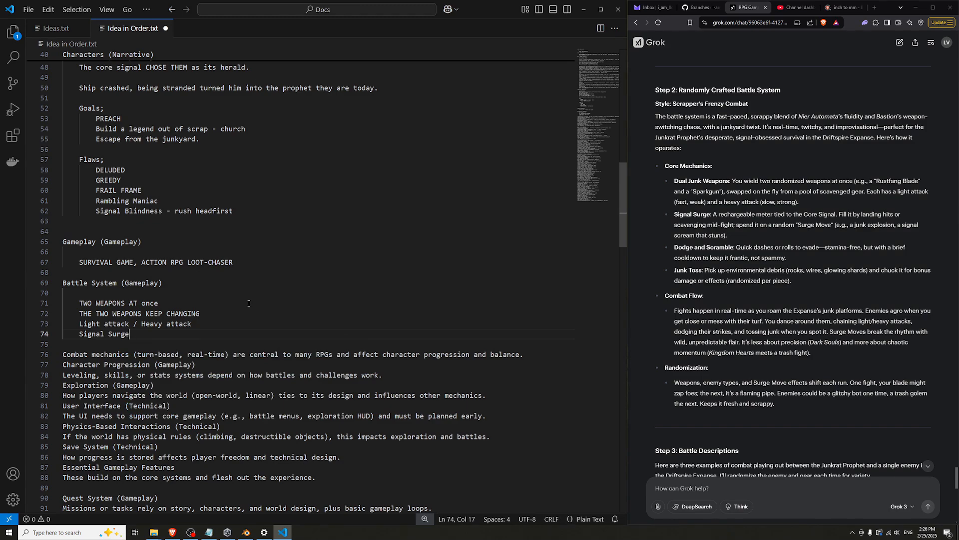
type(" -")
type("charges by hitting or scaven")
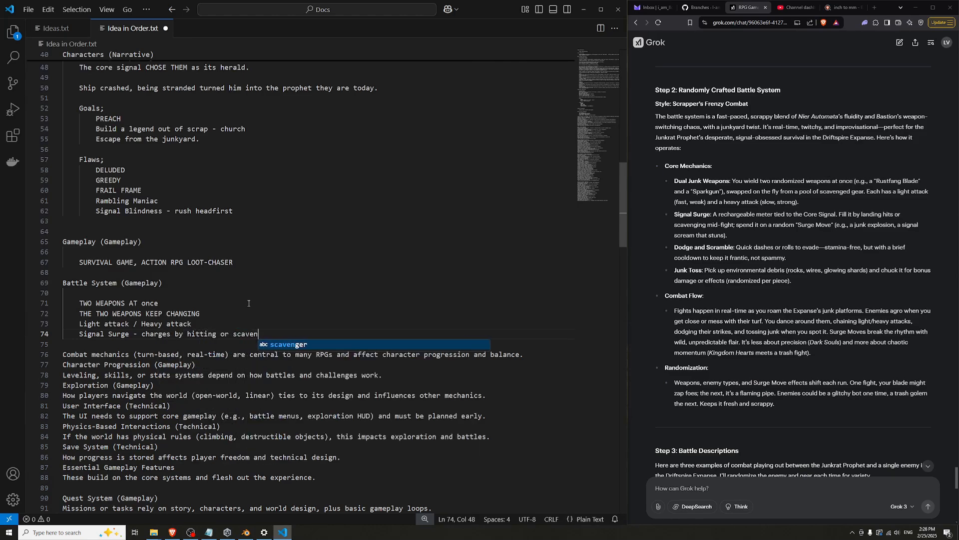
type("ging mid-fight")
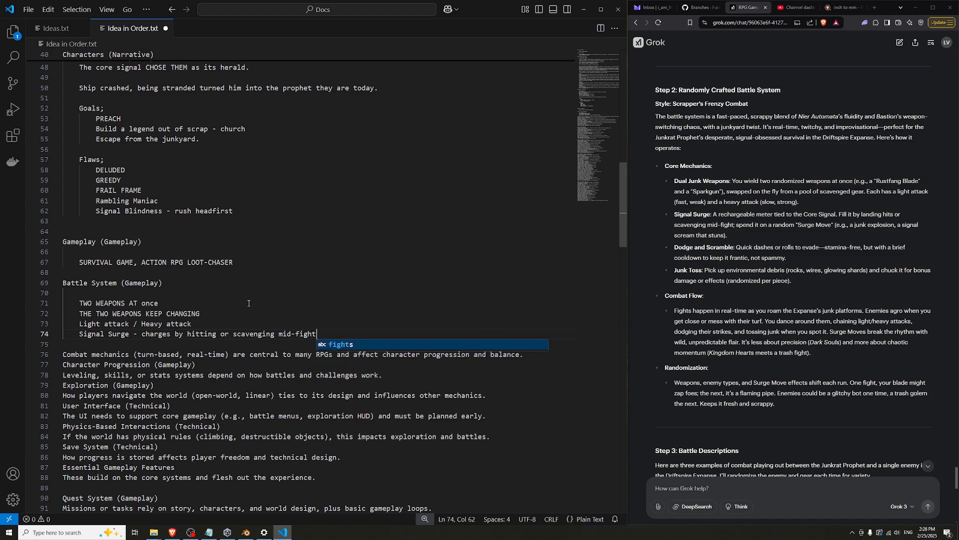
type(", s")
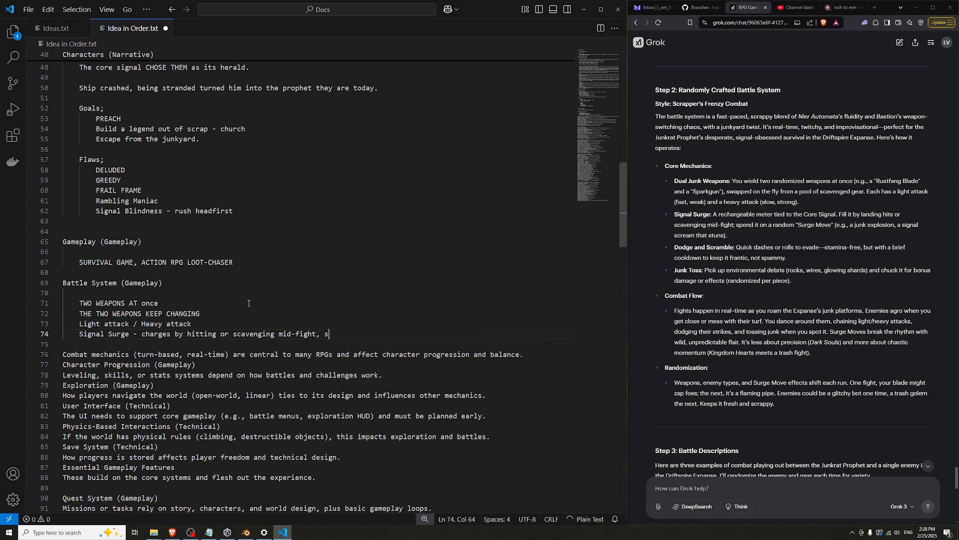
type("pend it on surge moves")
key("Left")
key("Left")
key("Left")
key("Left")
key("Left")
key("Left")
key("Left")
key("Left")
key("Left")
type("'")
key("End")
key("BackSpace")
key("Return")
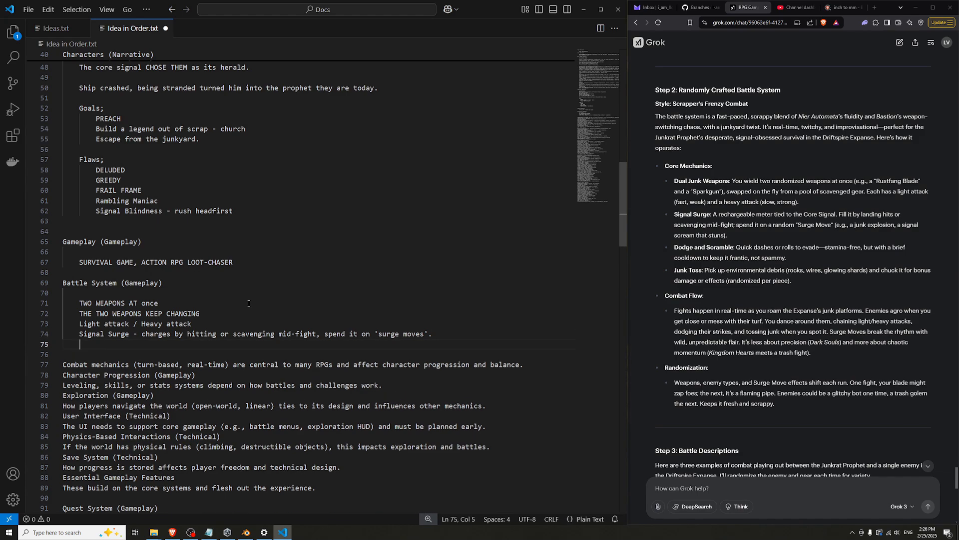
Add the note "Dodge and scramble - can roll to evade. no stamina costs, DOES have cooldown" below the Signal Surge line
type("Dod")
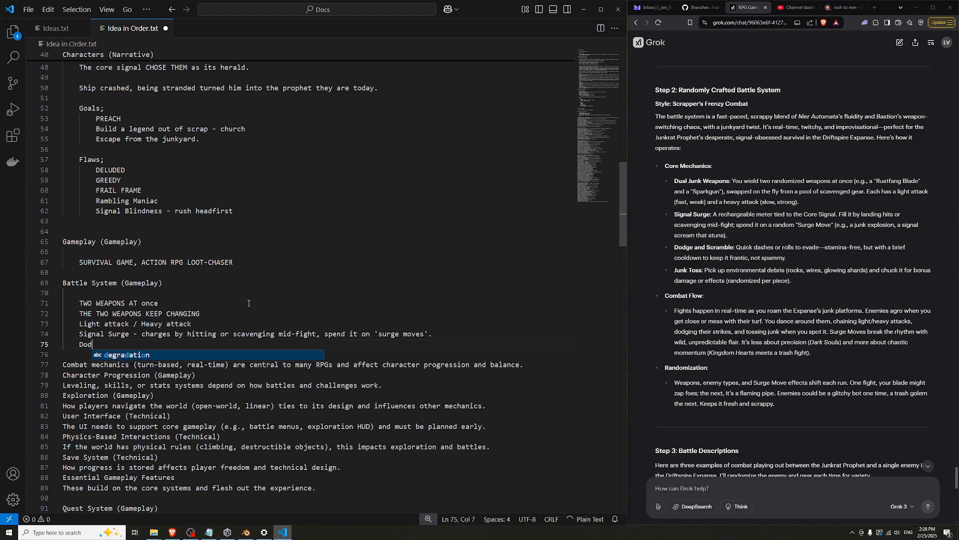
type("ge and scramble -")
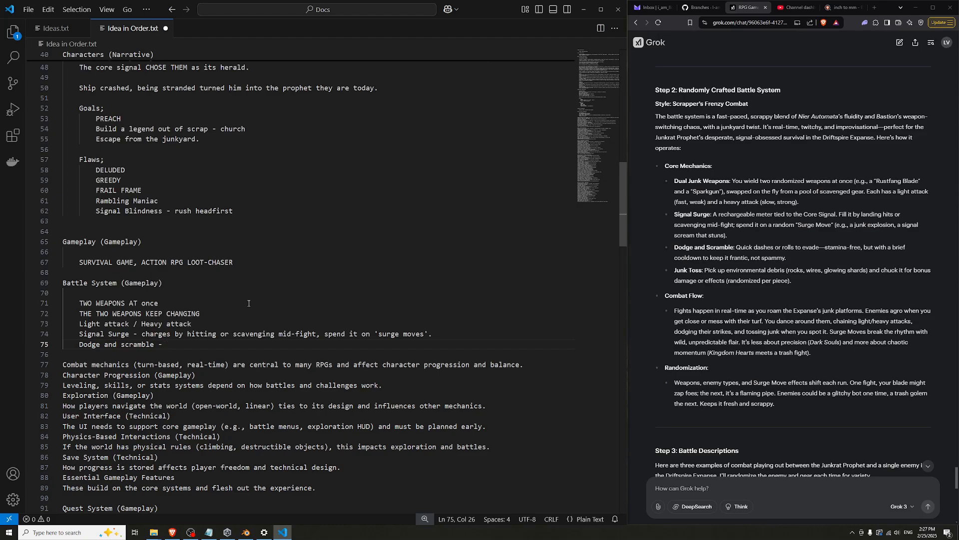
type("can roll to evade. doesn")
key("ctrl+BackSpace")
type("no stamina csots")
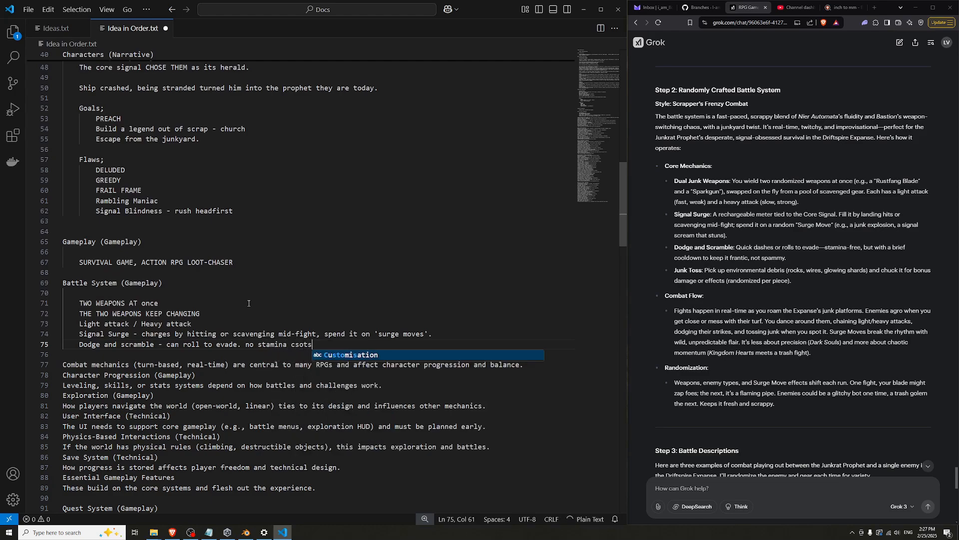
key("ctrl+BackSpace")
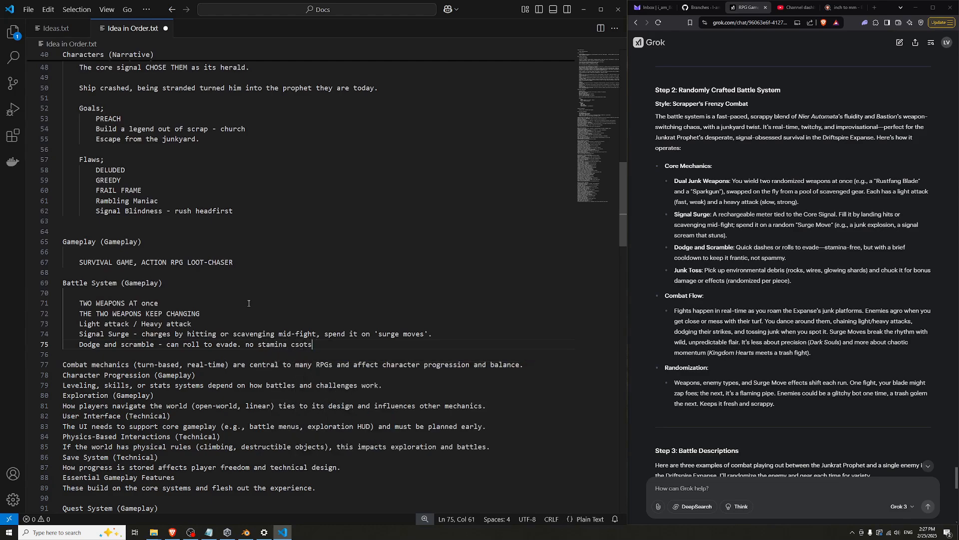
type("costs, DOES have cooldown")
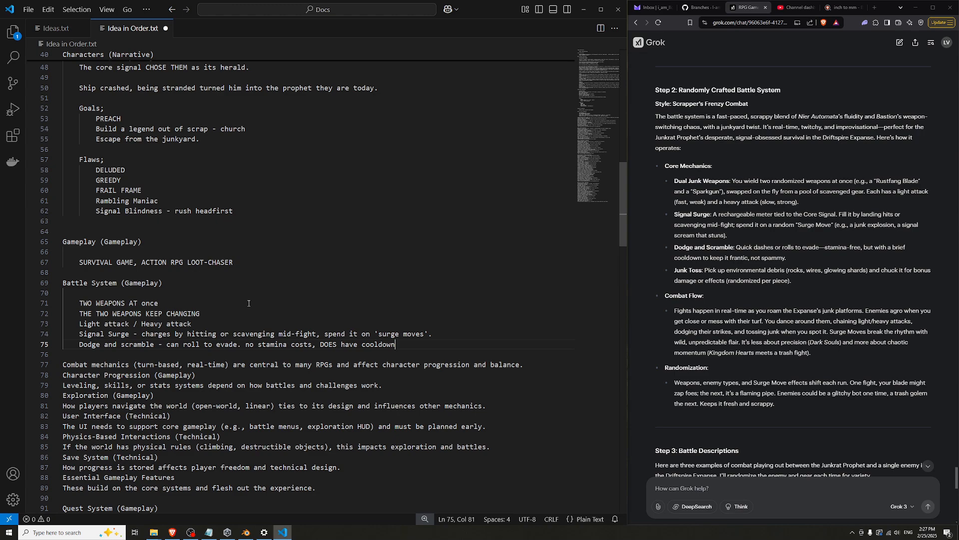
key("Return")
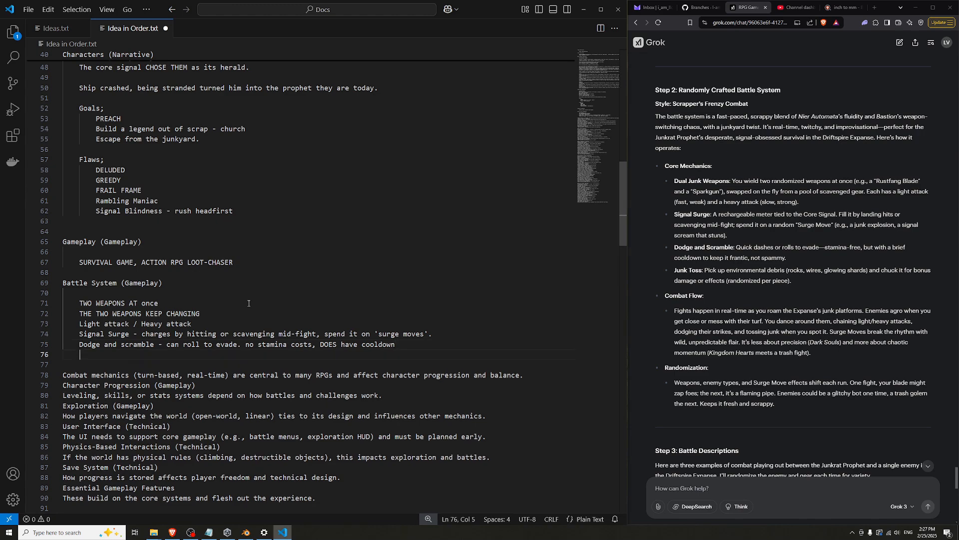
Add the note "junk toss - throw bits of environmental debris" below the dodge and scramble line
type("j")
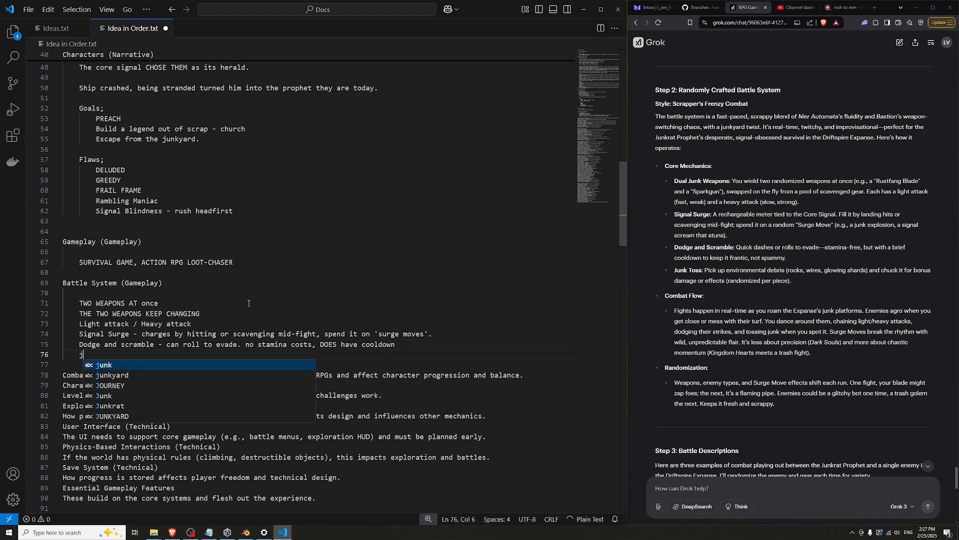
type("unk toss - throw")
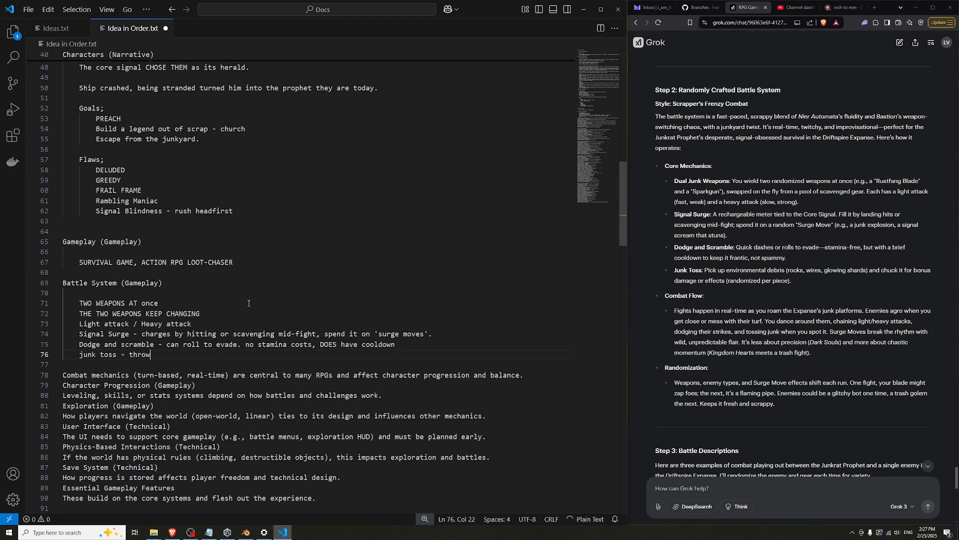
type(" bits of en")
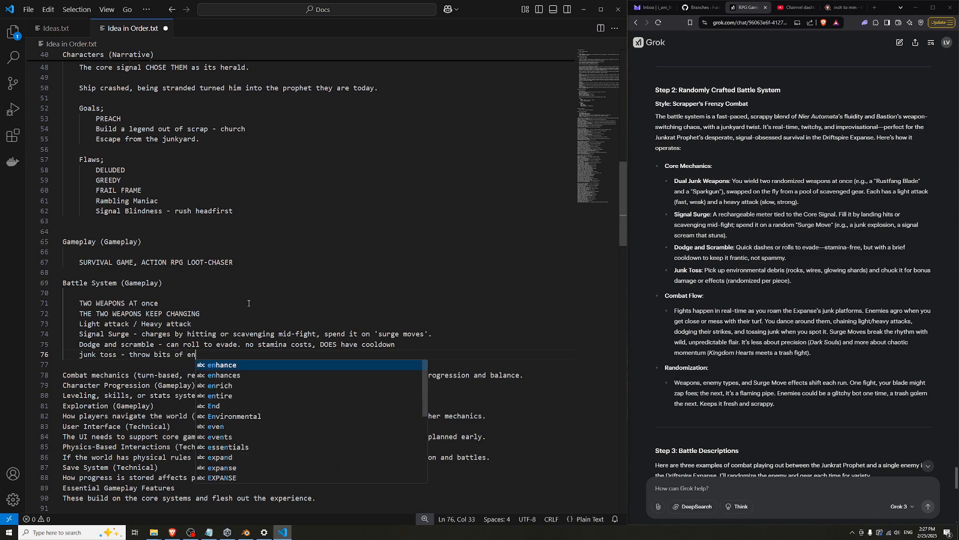
type("vironmental debris")
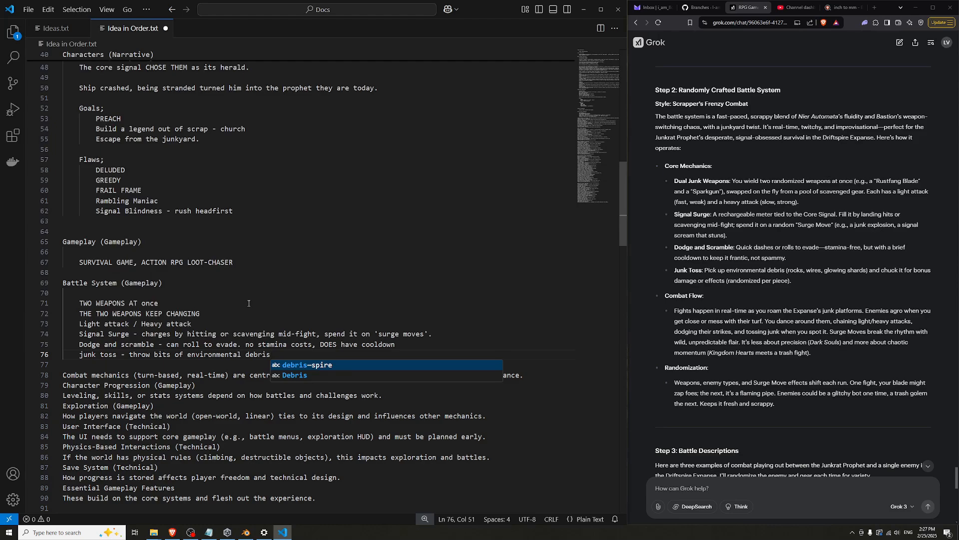
key("Escape")
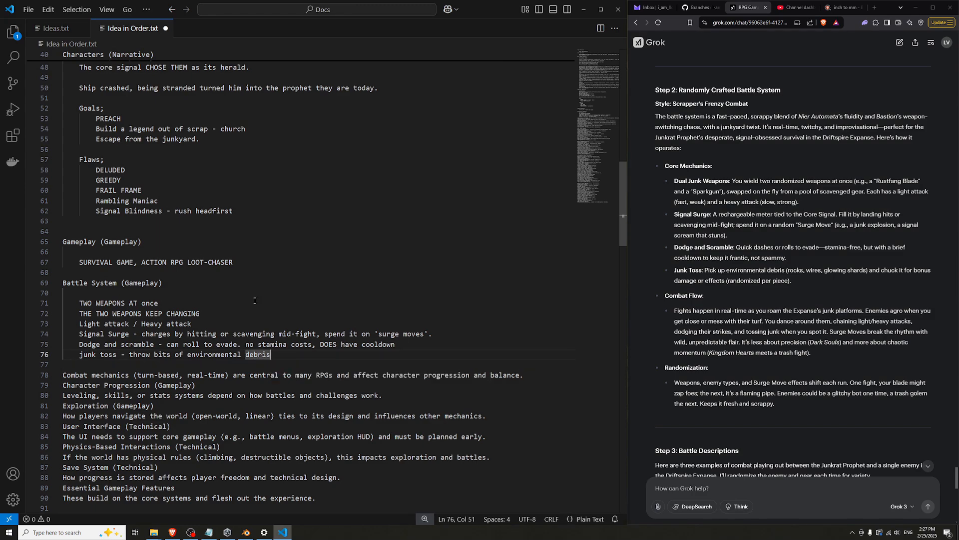
Reread the Dual Junk Weapons description in Grok's reply, focusing on how the two wielded weapons are randomized
left_click(724, 193)
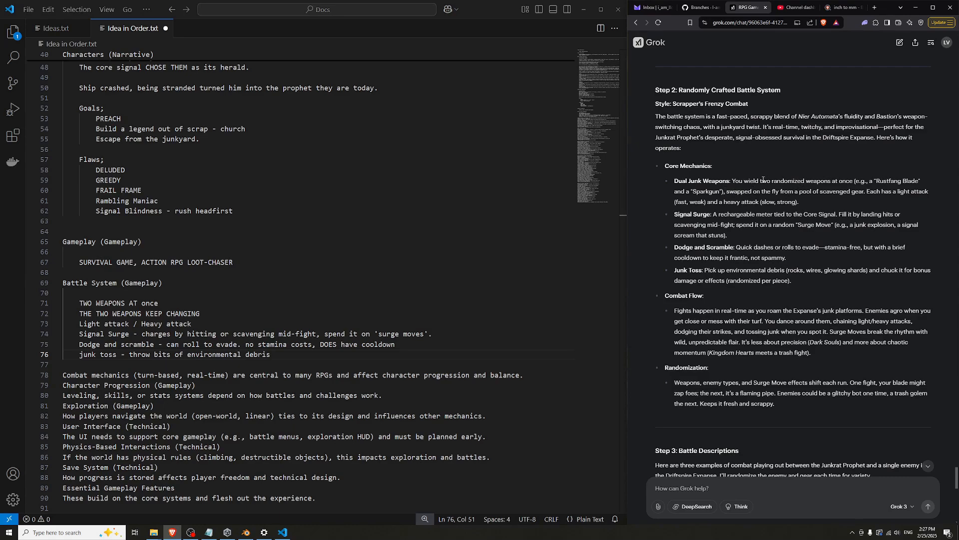
left_click_drag(774, 181, 805, 182)
left_click(728, 184)
mouse_move(734, 181)
left_mouse_down()
mouse_move(854, 182)
mouse_move(730, 182)
left_mouse_up()
left_click(747, 180)
left_click_drag(669, 181, 855, 182)
left_click(746, 181)
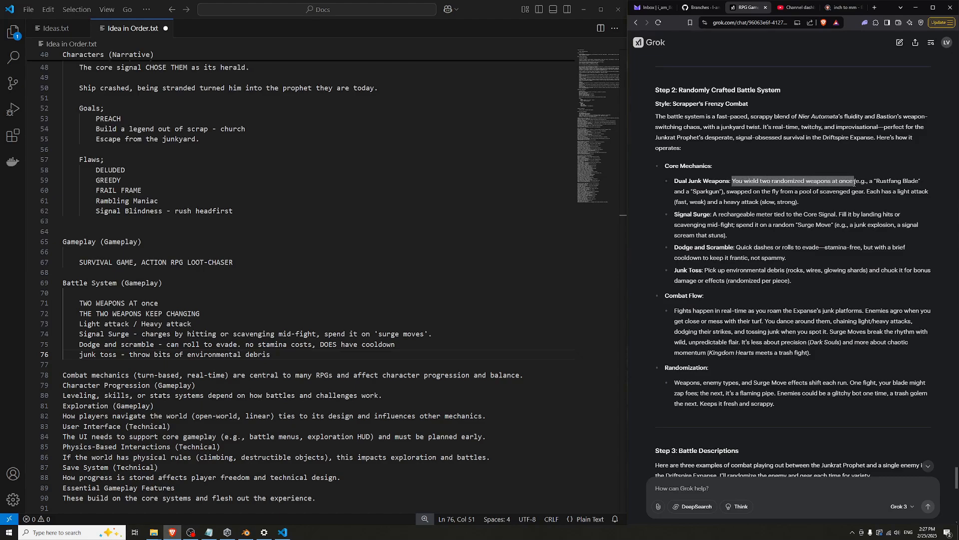
left_click(852, 182)
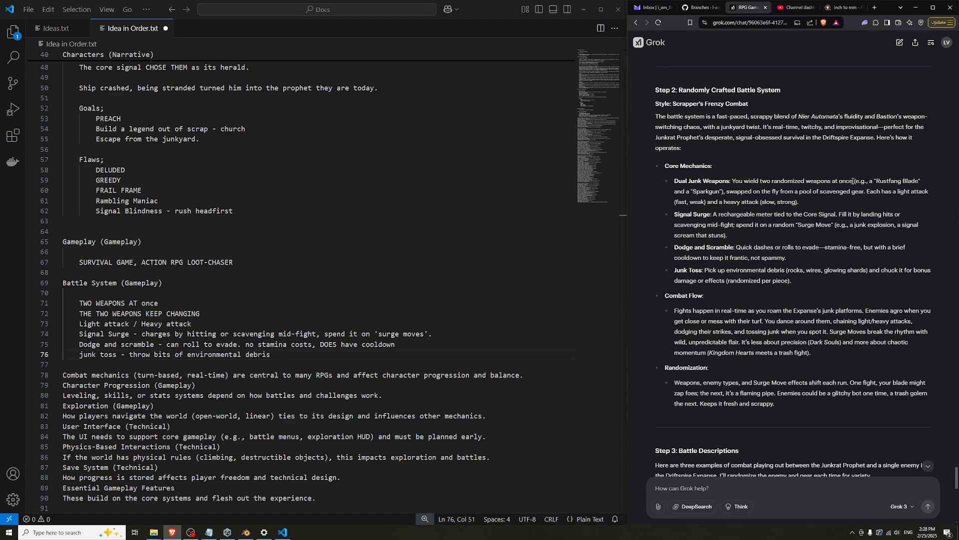
left_click_drag(772, 181, 805, 181)
Read the Randomization paragraph in Grok's reply to check when weapons, enemy types and Surge Move effects shift
scroll(795, 148, "down", 5)
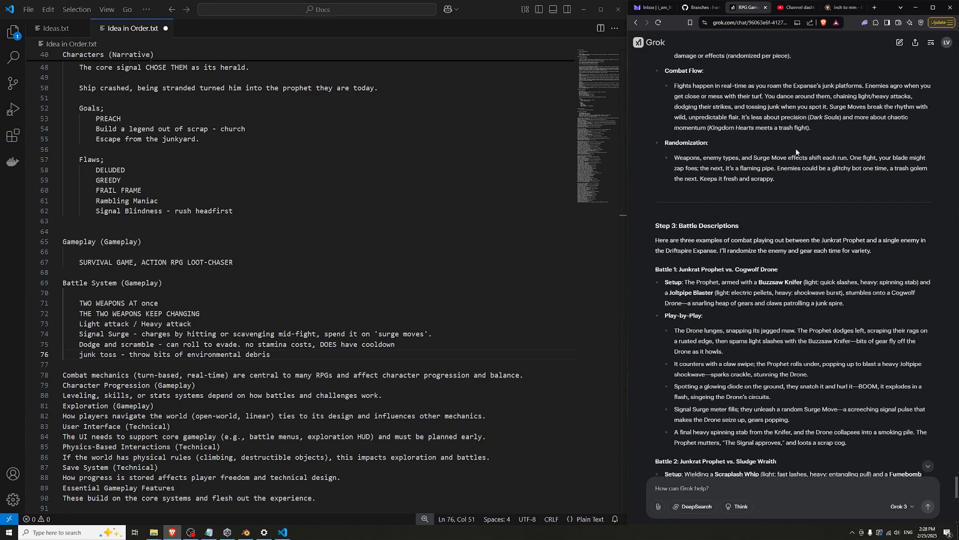
scroll(812, 181, "up", 2)
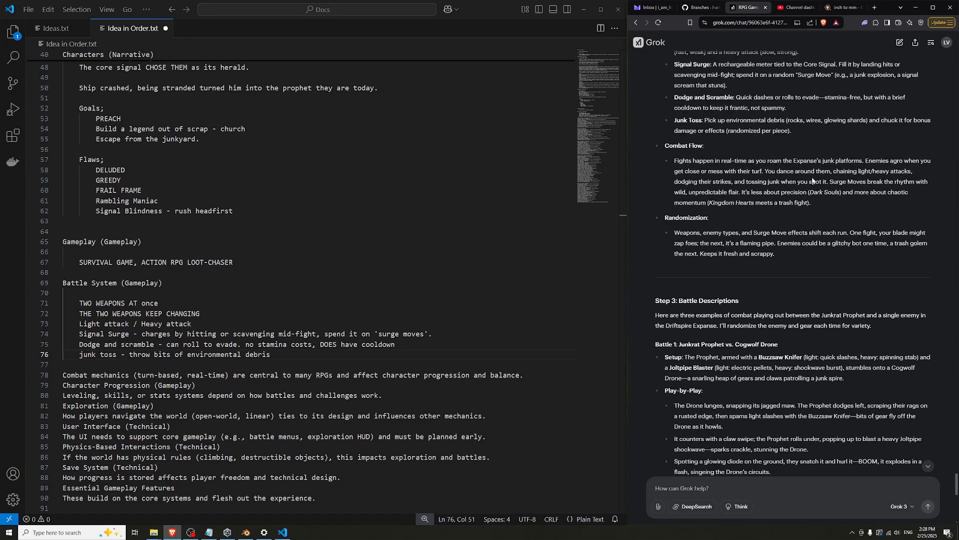
scroll(782, 159, "up", 1)
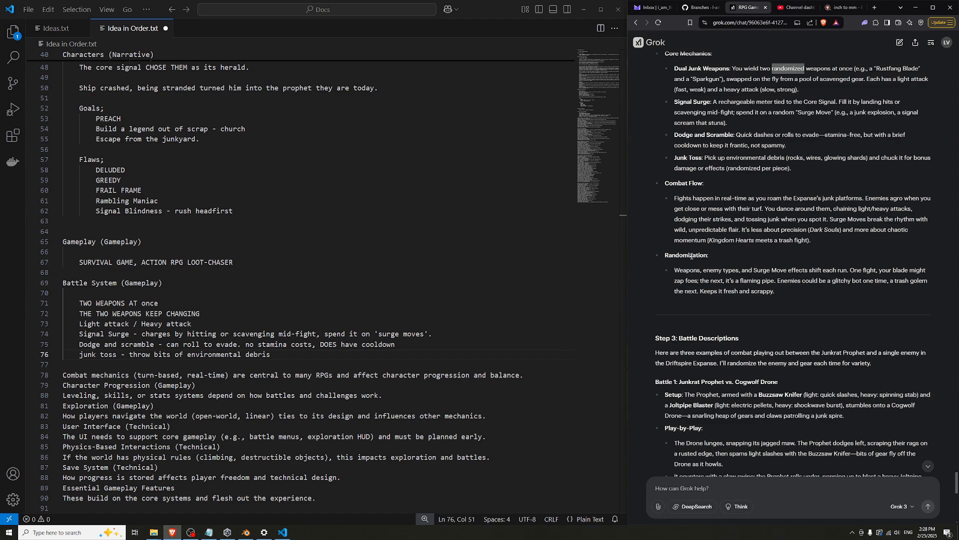
left_click_drag(680, 271, 788, 273)
left_click(798, 273)
left_click_drag(676, 271, 853, 269)
left_click(801, 276)
mouse_move(763, 270)
left_mouse_down()
mouse_move(838, 270)
mouse_move(781, 270)
left_mouse_up()
left_click(852, 270)
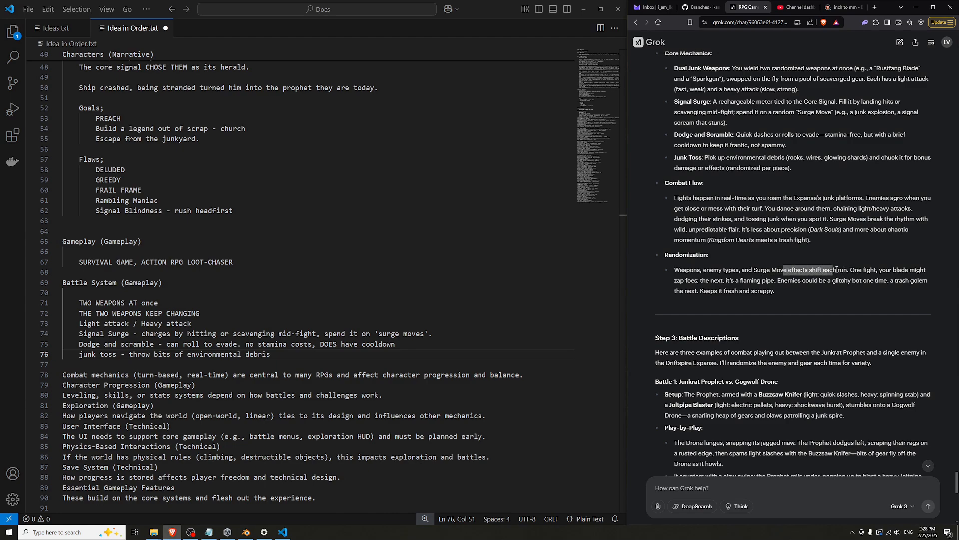
left_click(849, 270)
left_click_drag(849, 270, 838, 272)
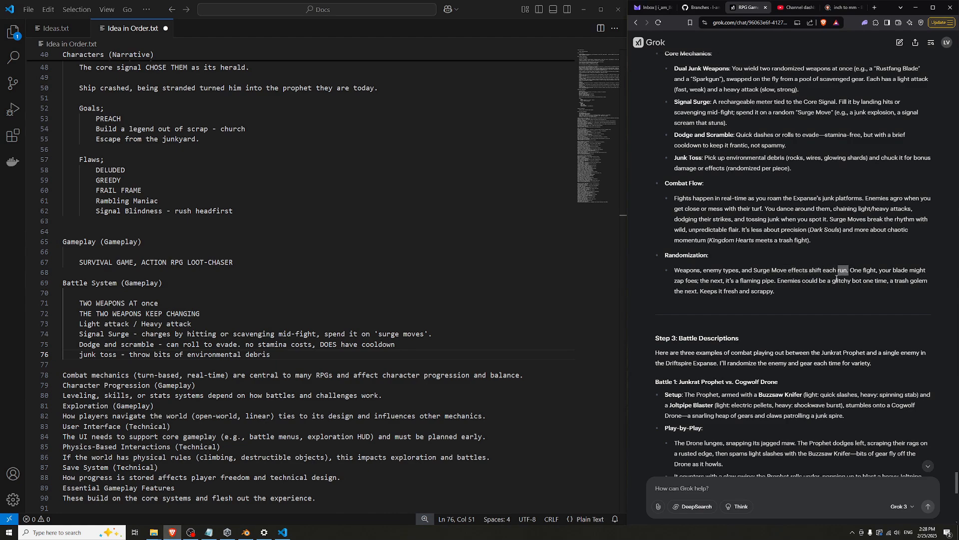
left_click(796, 258)
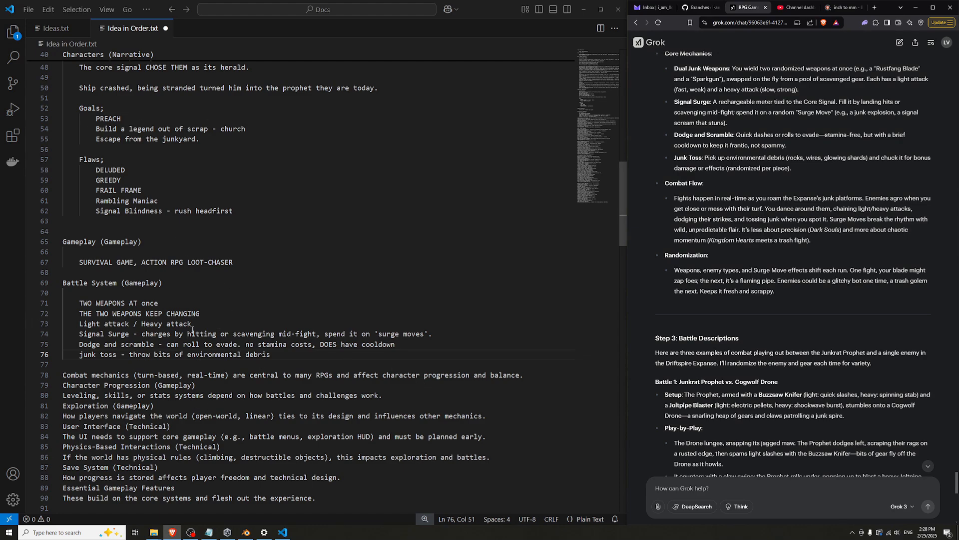
Reword the second Battle System line as "THE TWO WEAPONS CHANGE EACH TIME YOU 'Enter the labyrinth'" and save the file
left_click_drag(200, 314, 150, 314)
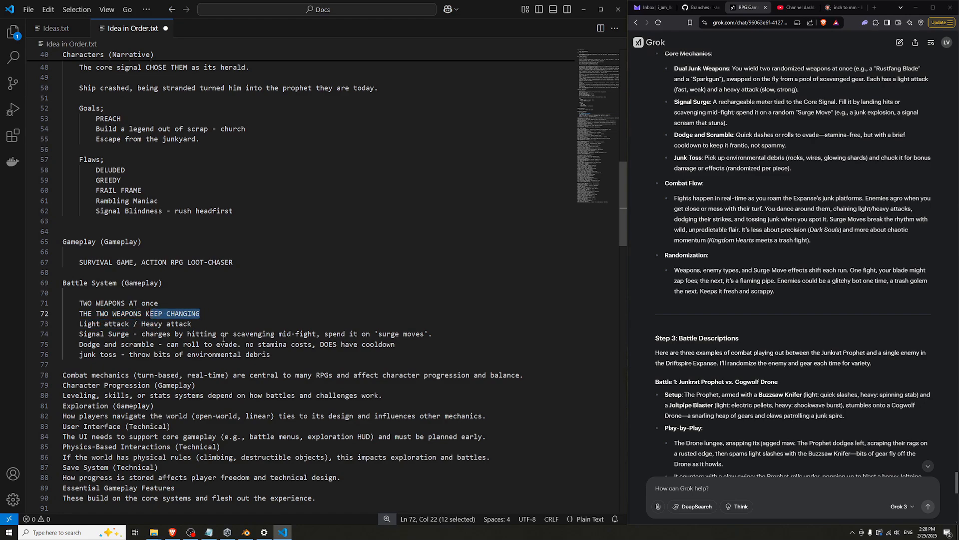
key("BackSpace")
key("BackSpace")
type("CHANGE E")
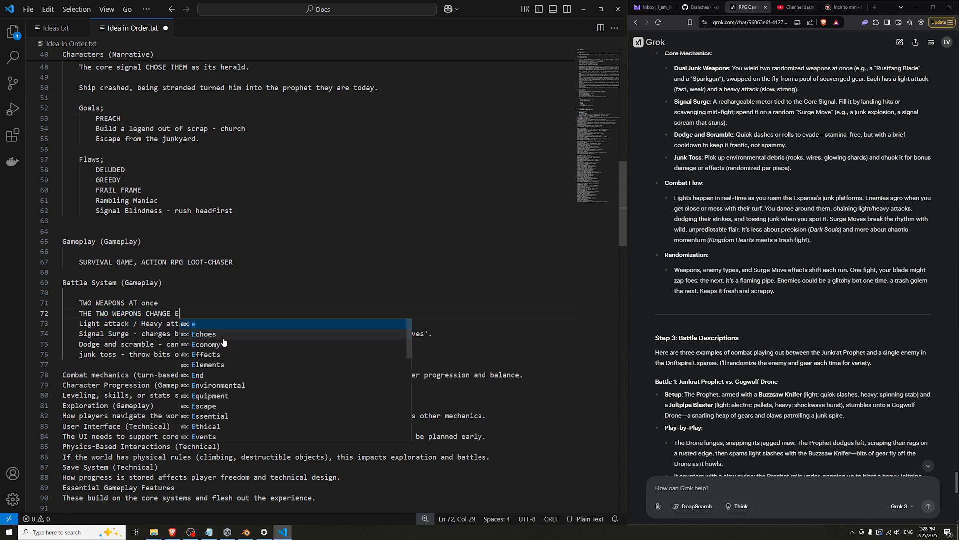
type("ACH TIME YOU")
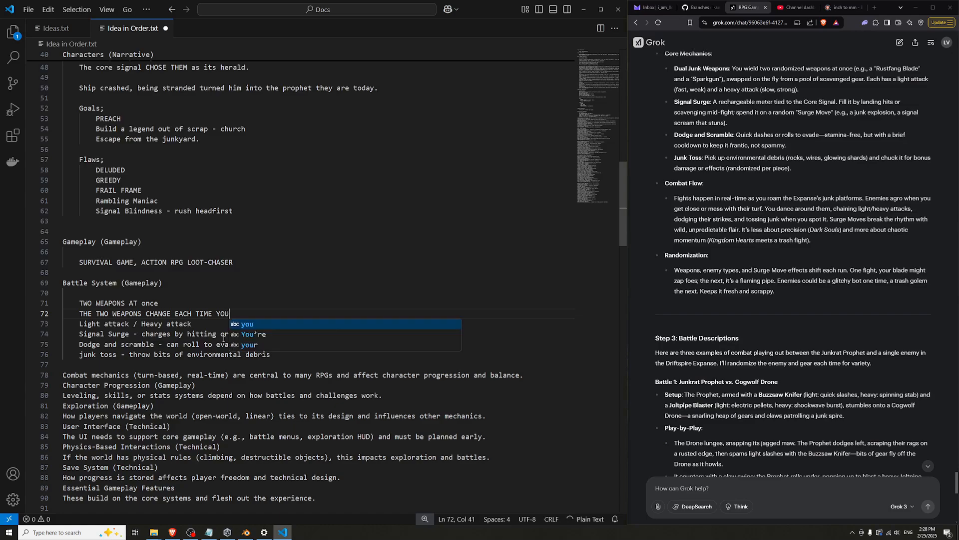
type(" 'Enter t")
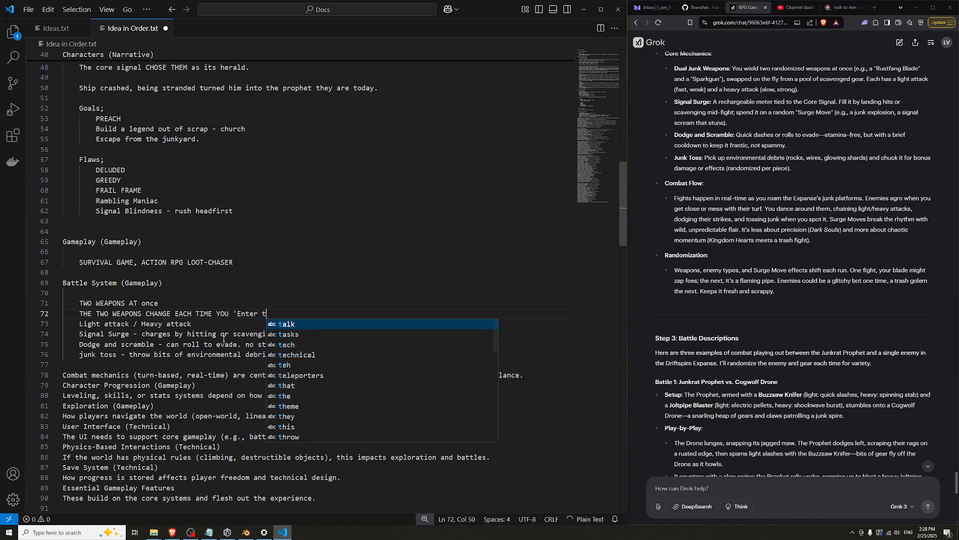
type("he labyrti")
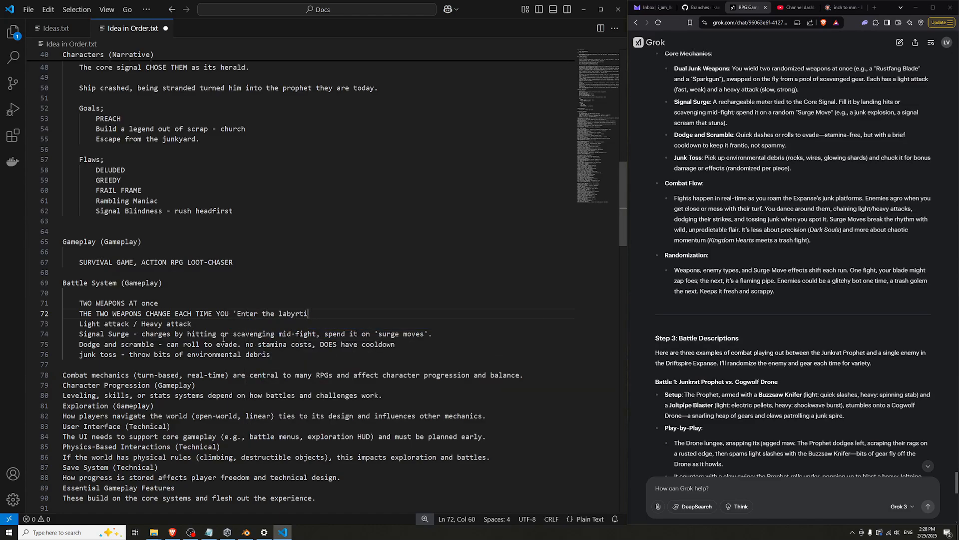
key("BackSpace")
key("BackSpace")
type("inth'")
key("ctrl+s")
left_click_drag(321, 313, 175, 313)
left_click(339, 315)
left_click(351, 314)
Reread the Signal Surge description in Grok's reply, focusing on how the meter fills and what it is spent on
scroll(701, 159, "up", 1)
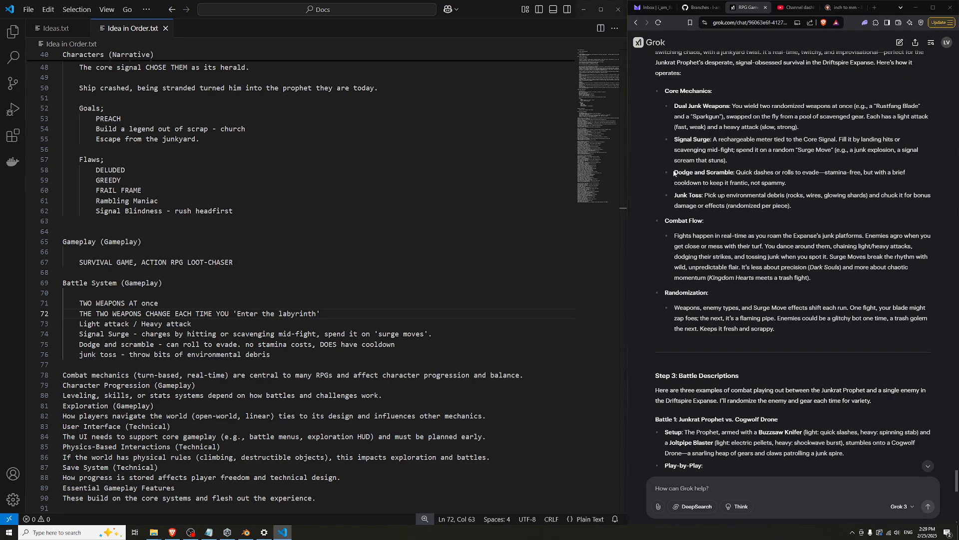
left_click_drag(679, 141, 733, 153)
left_click(678, 142)
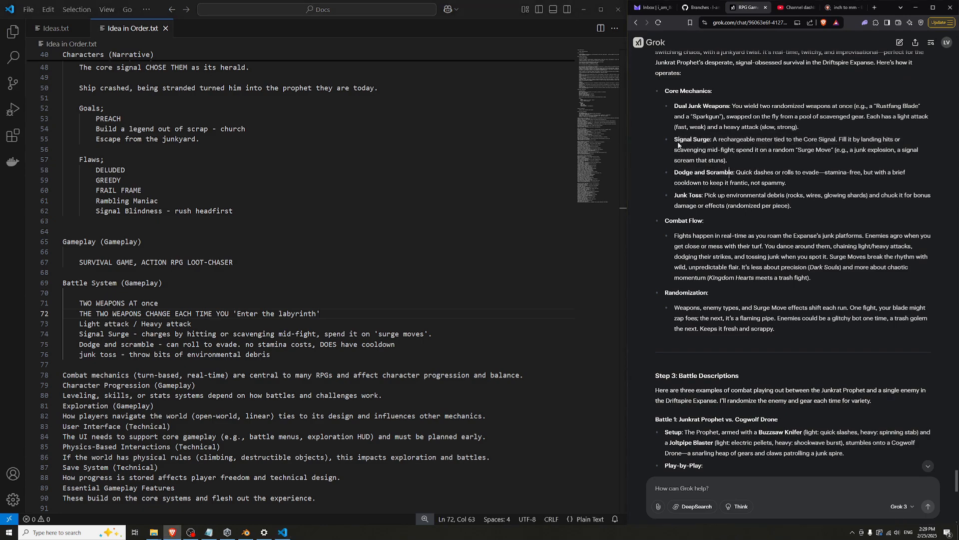
left_click_drag(677, 141, 734, 153)
left_click(692, 146)
left_click_drag(675, 140, 745, 157)
left_click(745, 158)
left_click(361, 309)
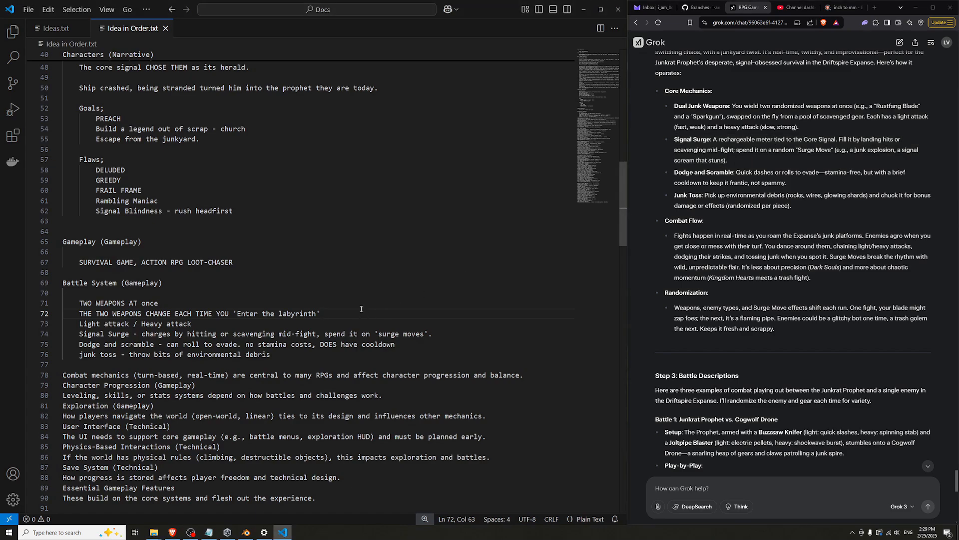
Check the first sentence of Grok's Randomization paragraph against the Battle System notes for which elements shift each run
scroll(339, 325, "down", 4)
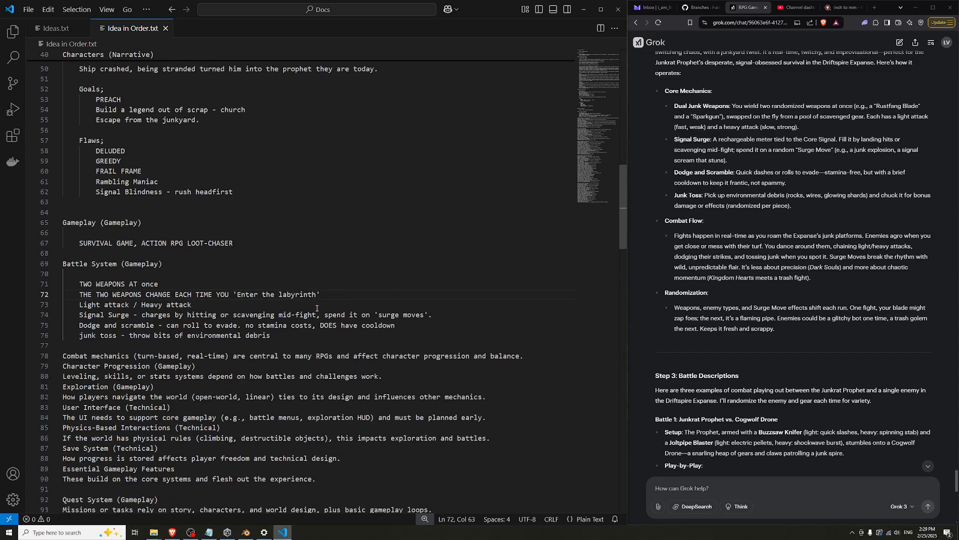
scroll(305, 343, "up", 1)
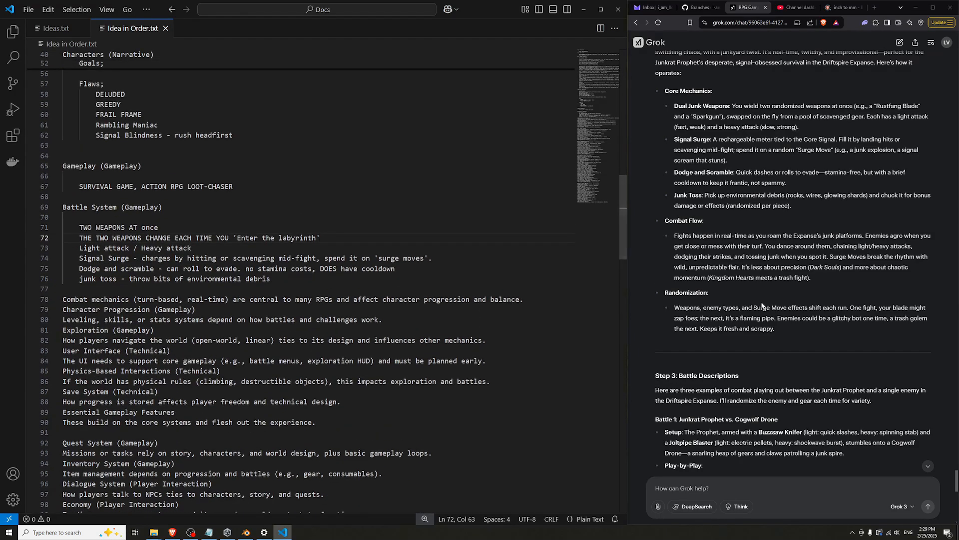
scroll(869, 313, "down", 3)
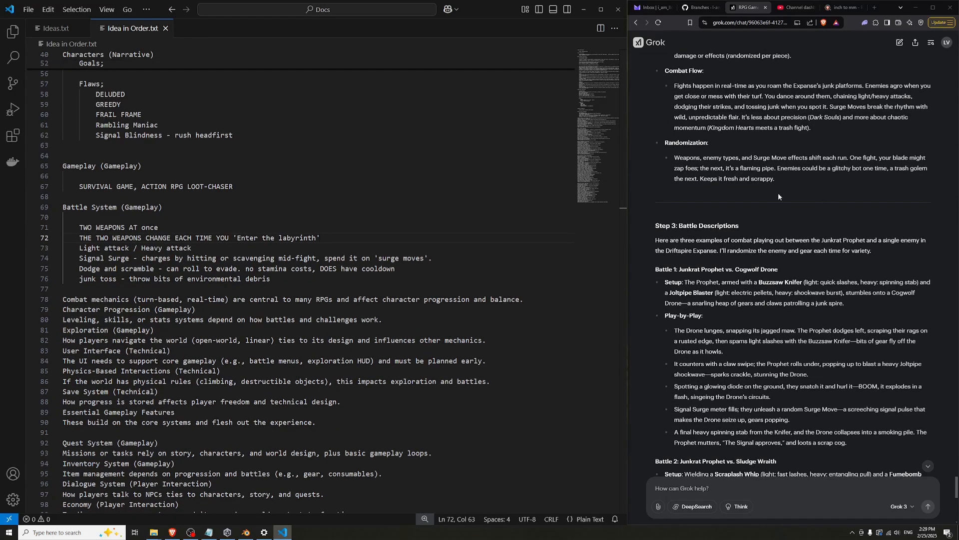
left_click_drag(678, 158, 797, 159)
left_click(699, 159)
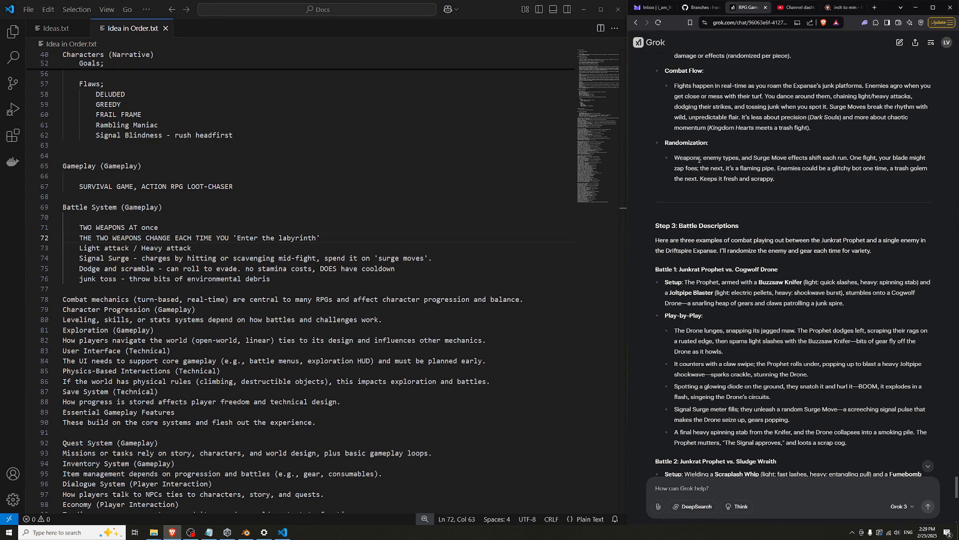
left_click_drag(675, 159, 789, 159)
left_click(794, 160)
scroll(234, 177, "up", 1)
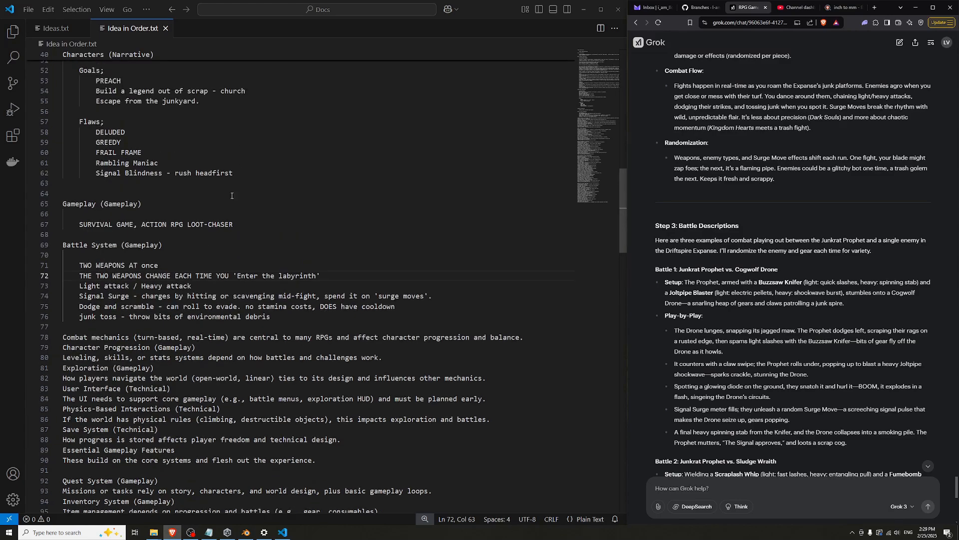
Append "(same with signal surges)" to the line about the two weapons changing and save the file
left_click(338, 273)
type("(same with")
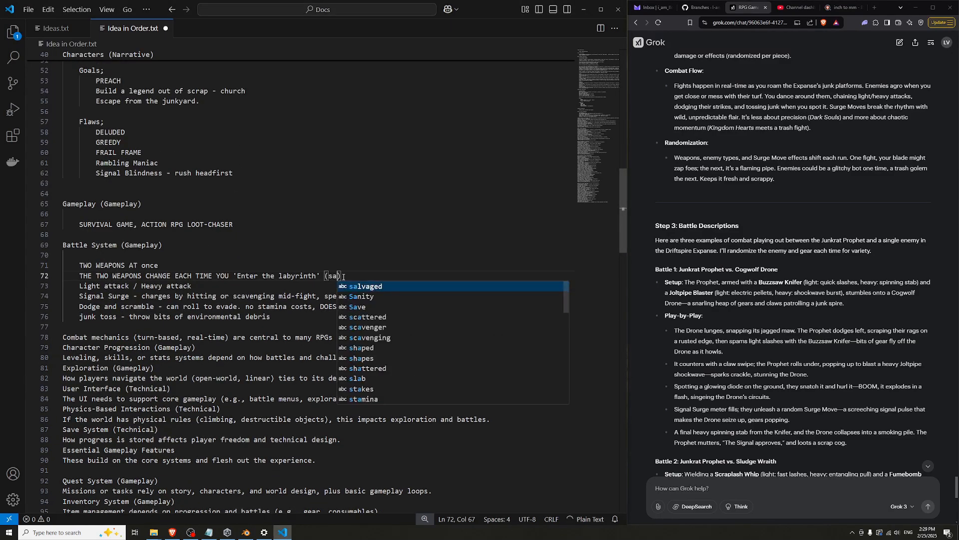
type(" surge")
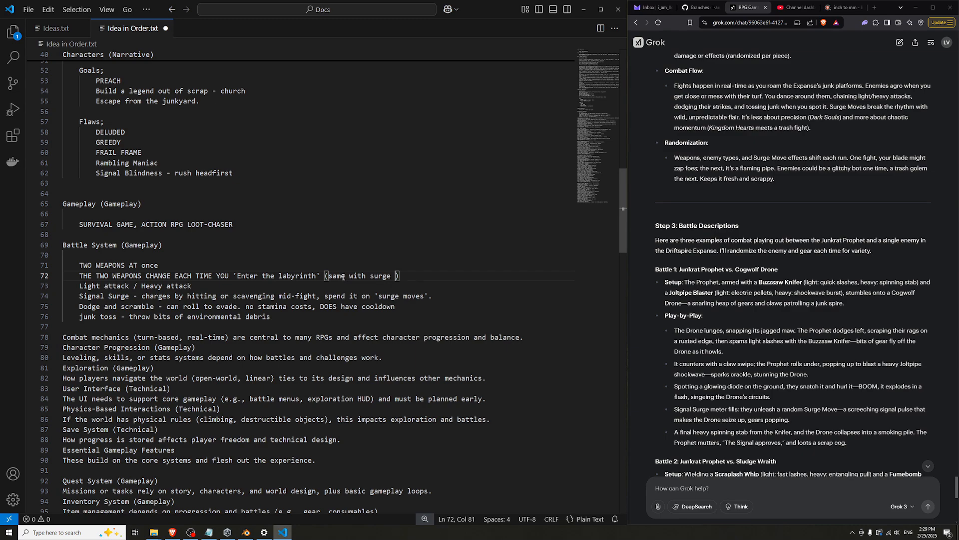
key("BackSpace")
key("BackSpace")
key("BackSpace")
key("BackSpace")
key("BackSpace")
key("BackSpace")
type("si")
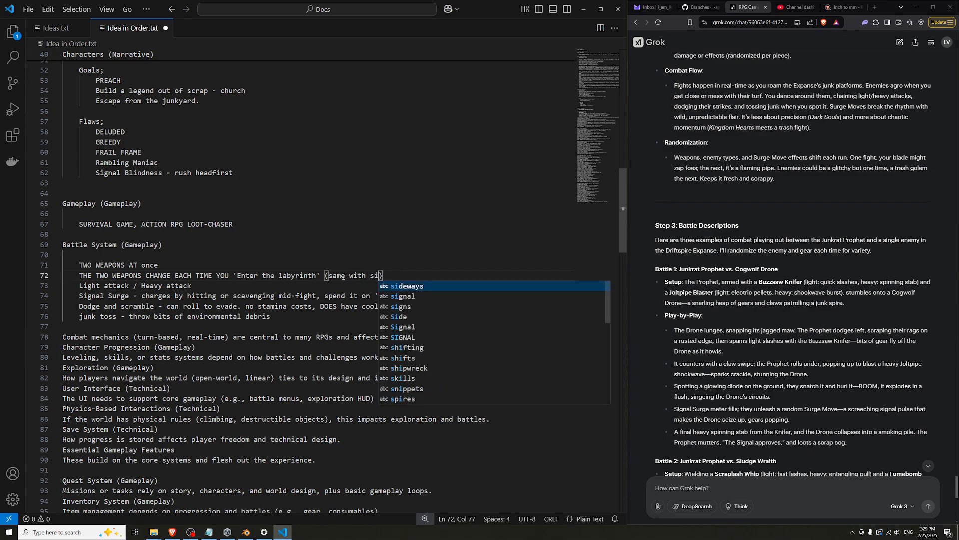
type("gnal surges)")
key("ctrl+s")
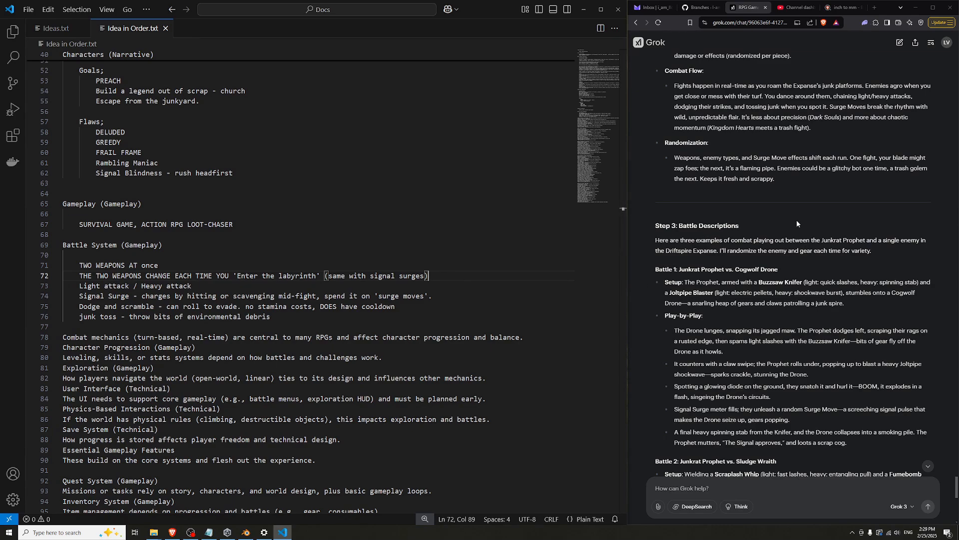
Read the rest of Grok's Randomization paragraph and the introduction to the Step 3 battle descriptions
left_click_drag(723, 169, 808, 172)
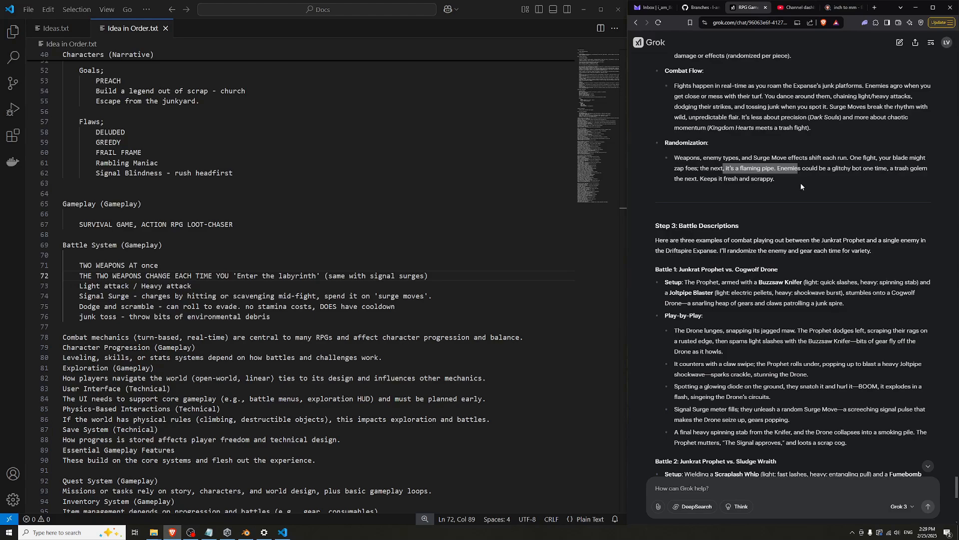
left_click(806, 179)
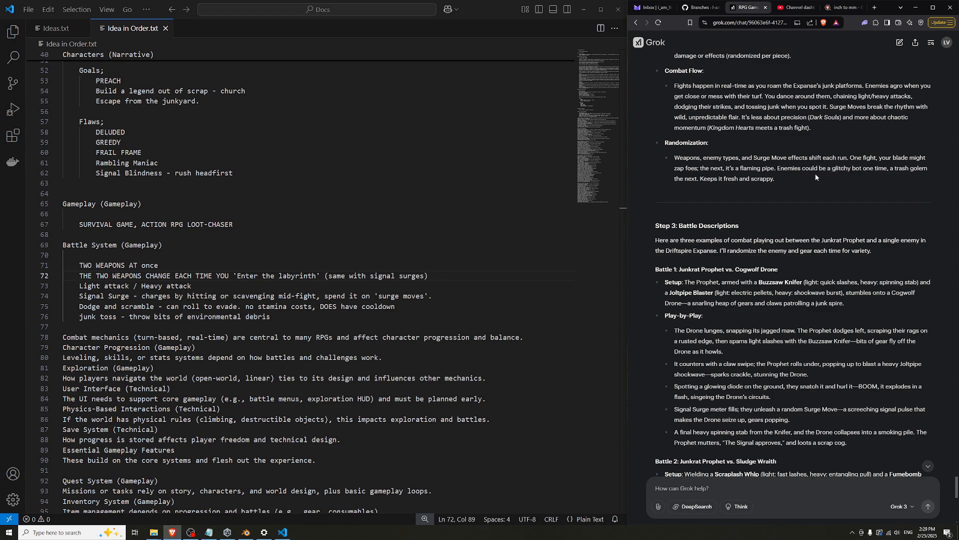
left_click_drag(698, 178, 792, 182)
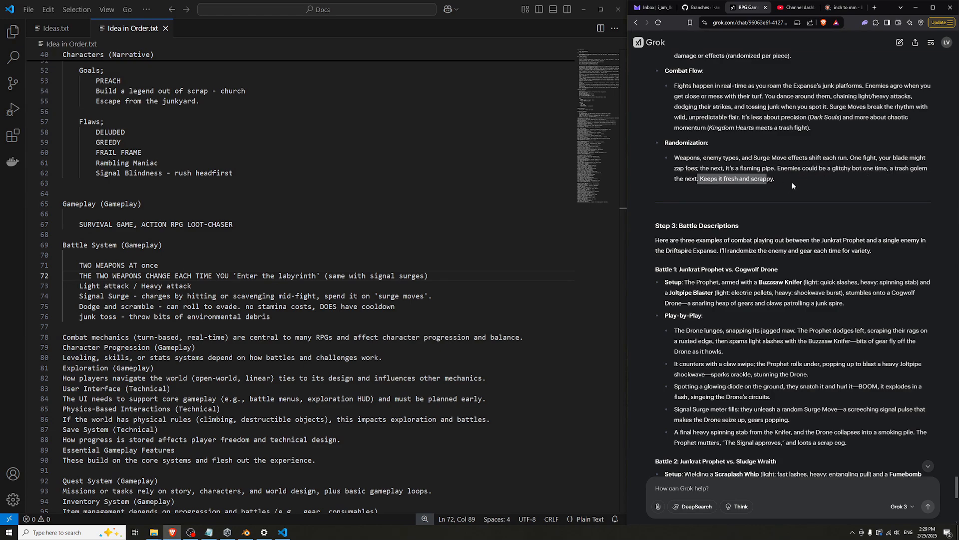
left_click(782, 181)
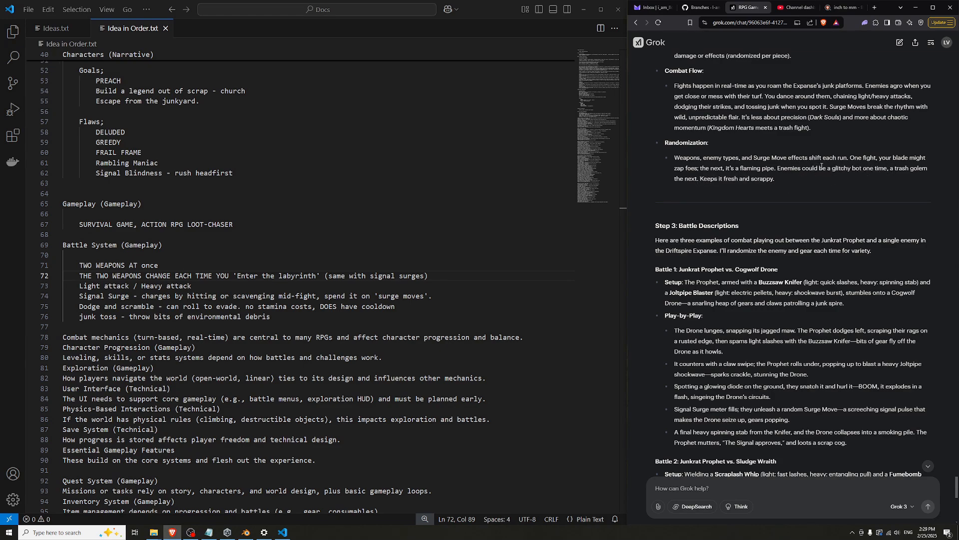
scroll(824, 180, "down", 2)
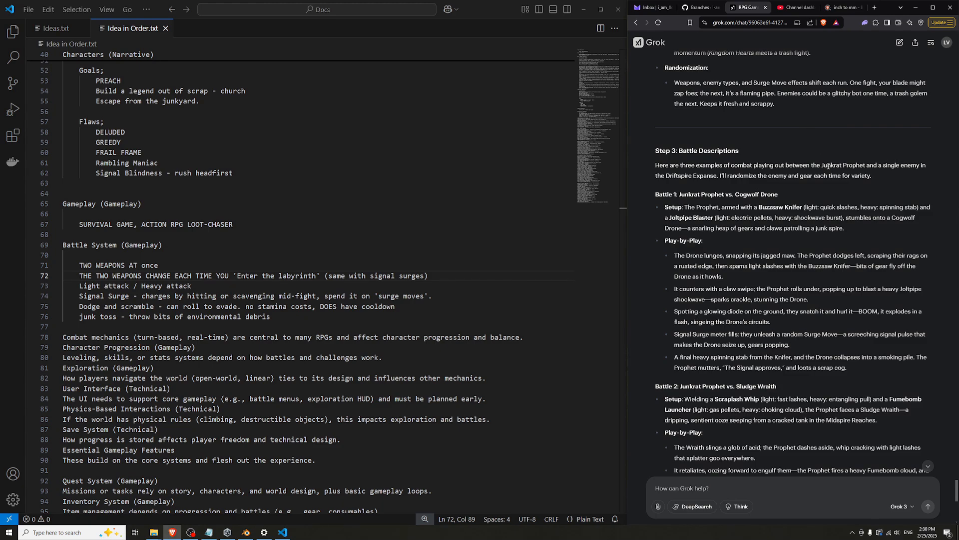
left_click_drag(804, 166, 722, 176)
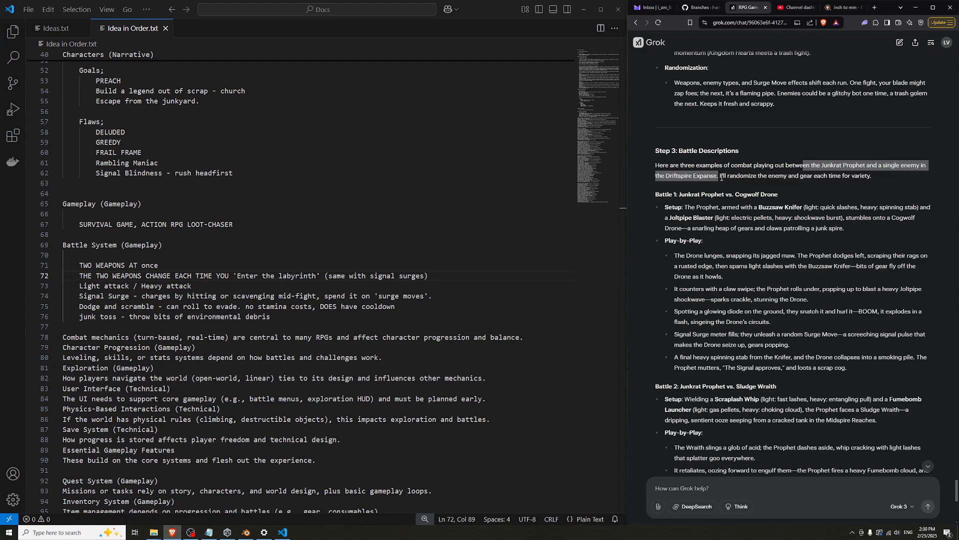
left_click(726, 187)
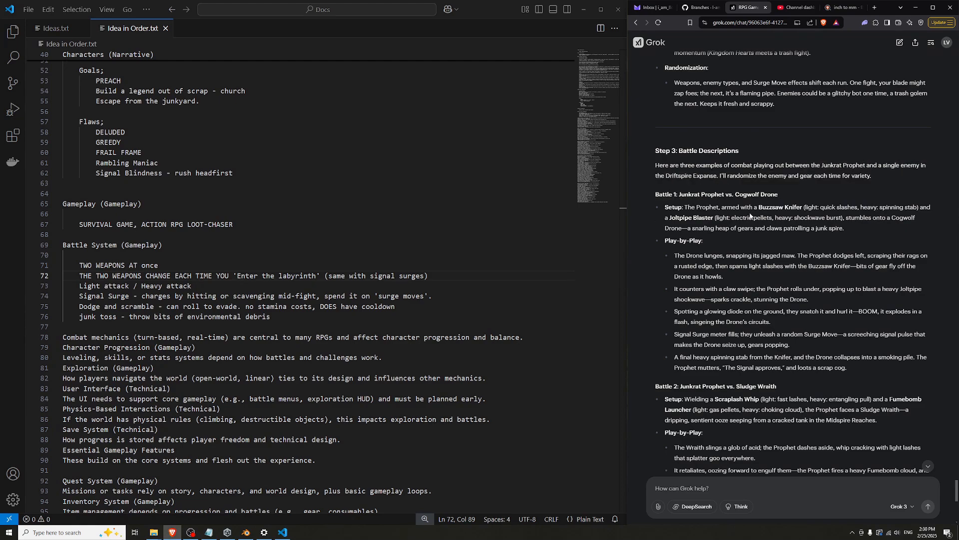
Create a new text file and give it the heading "Monsters;" followed by blank lines
scroll(218, 251, "down", 2)
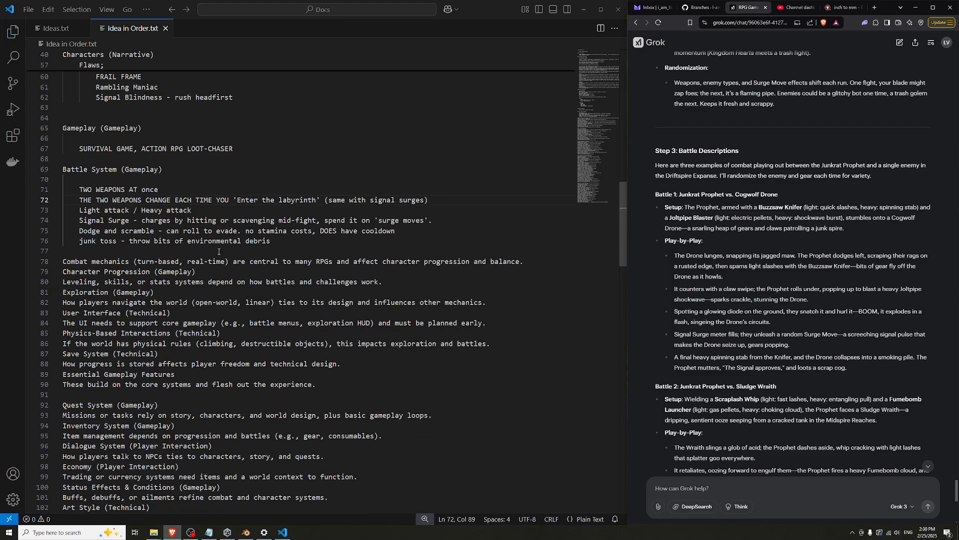
left_click(244, 255)
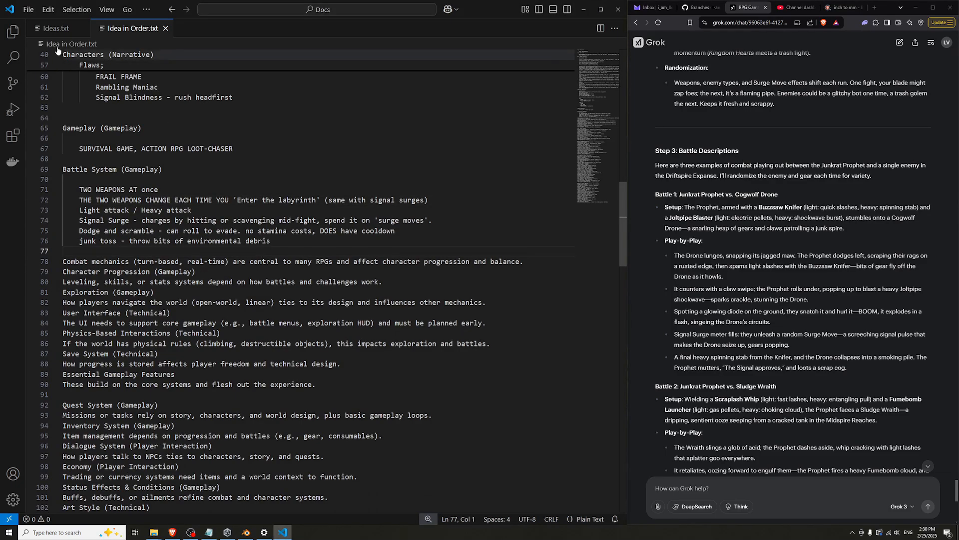
left_click(28, 9)
left_click(50, 29)
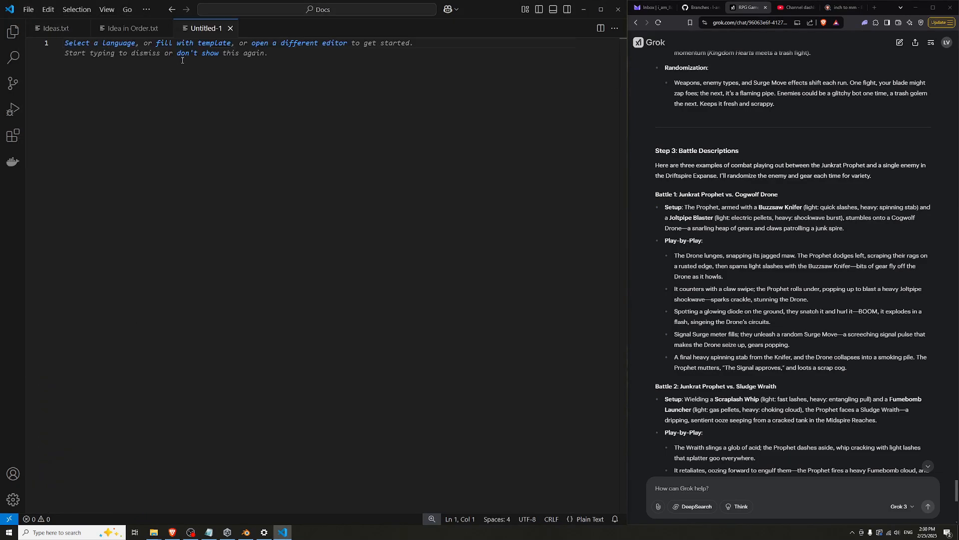
type("Monsters;")
key("Return")
key("Return")
key("Return")
key("Return")
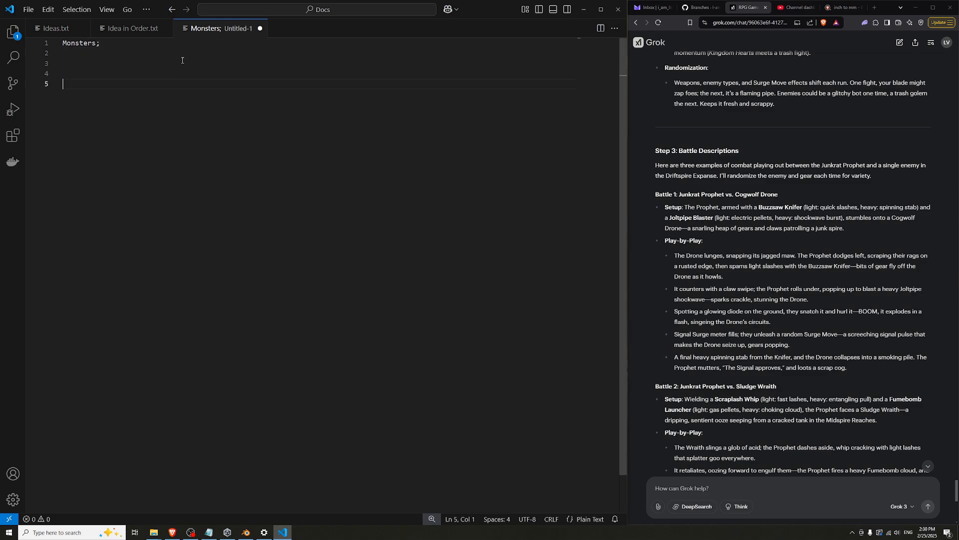
Add "Cogwolf drones" as the first entry under the Monsters heading, with blank lines below it
key("Up")
key("Up")
type("Cogwolf Drone")
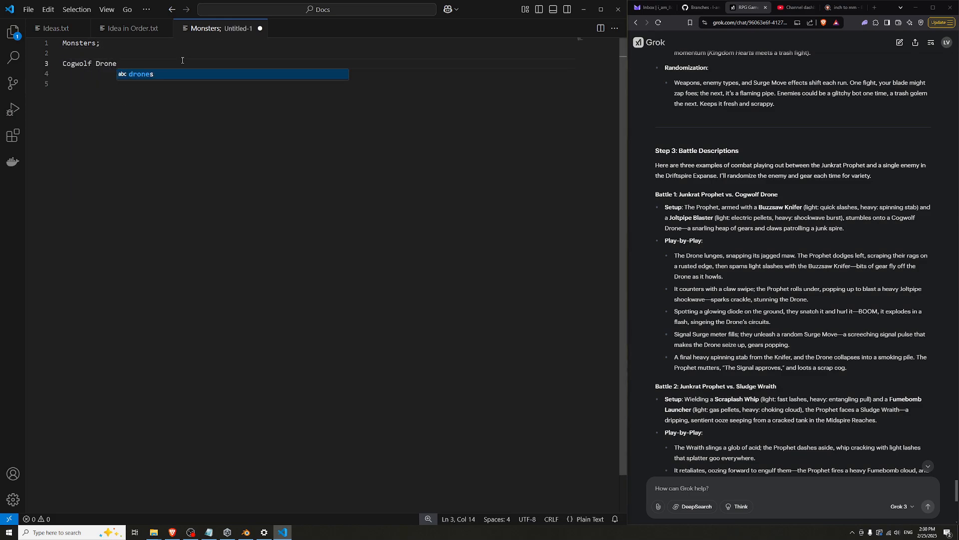
key("Tab")
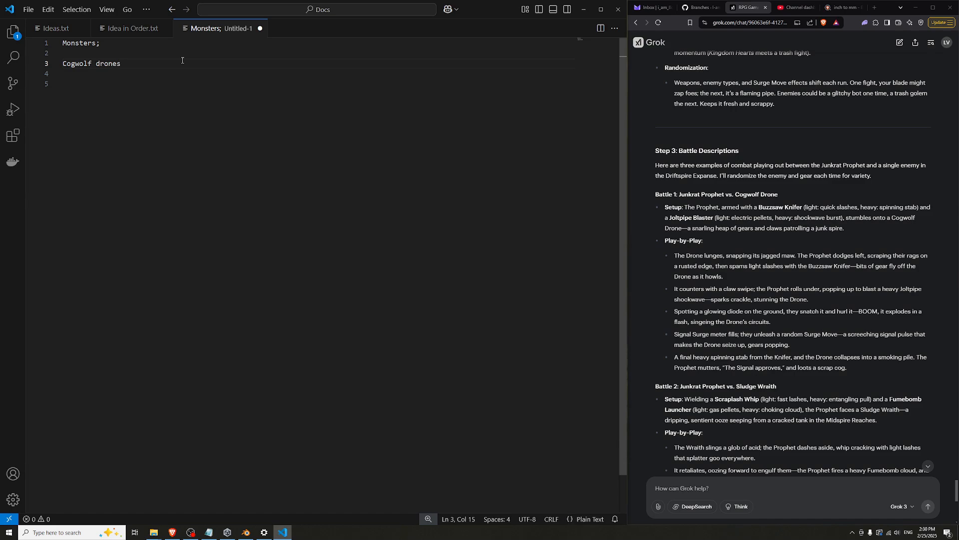
key("Return")
key("Return")
key("Return")
key("Return")
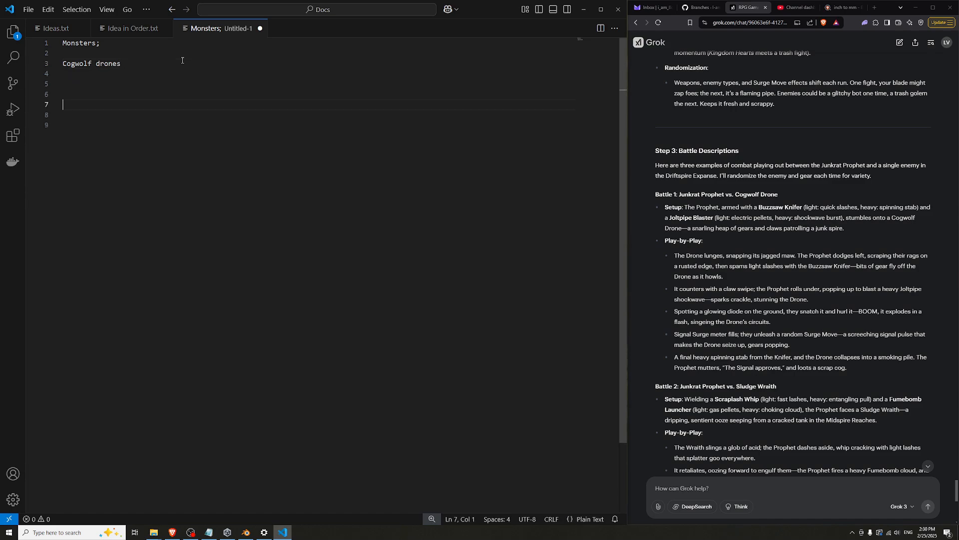
Create another new text file and give it the heading "Weapons;" followed by blank lines
key("alt+f")
key("Return")
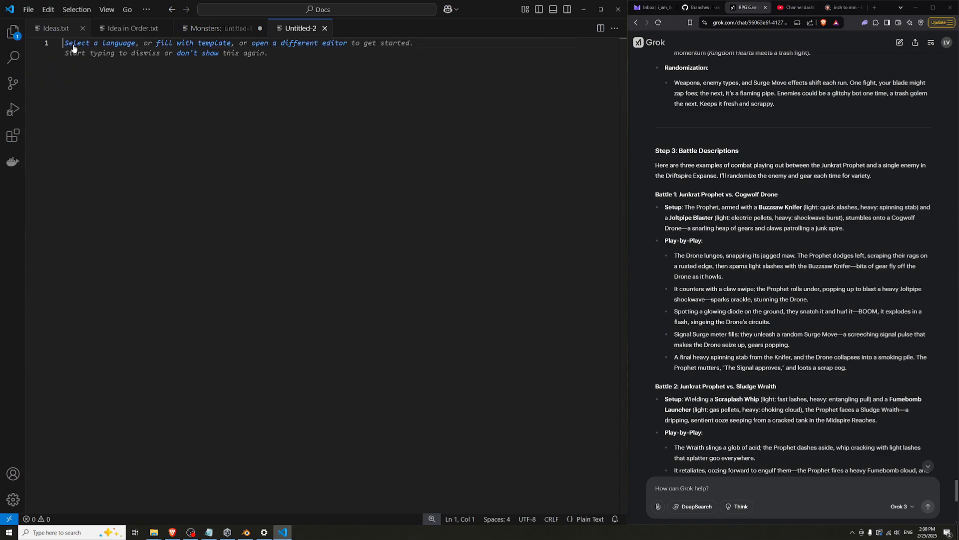
type("Weapons;")
key("Return")
key("Return")
key("Return")
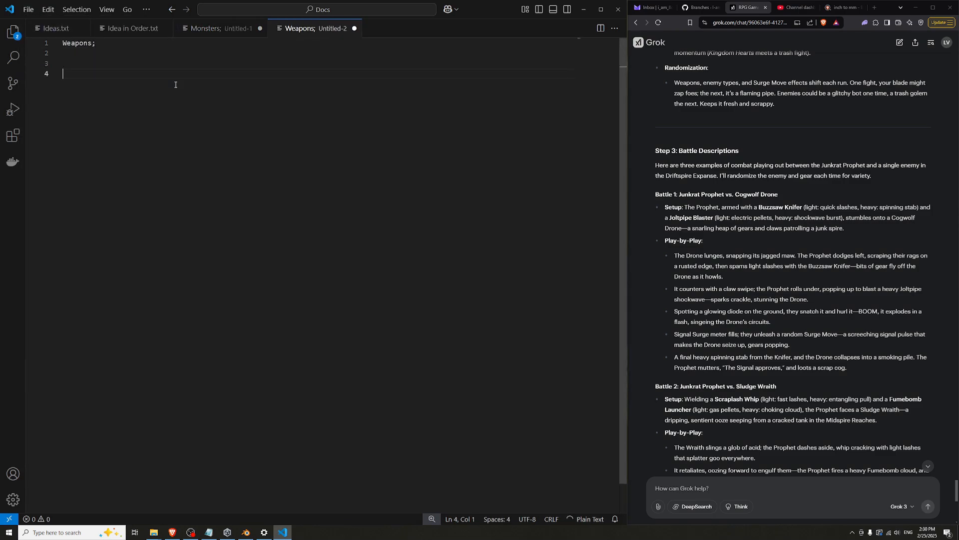
List "Flaming pipe;" and "Zap Blade;" on consecutive lines under the Weapons heading, with blank lines below them
type("Fla")
key("BackSpace")
key("BackSpace")
key("BackSpace")
key("Up")
type("Flaming pipe;")
key("Return")
type("Zap Bla")
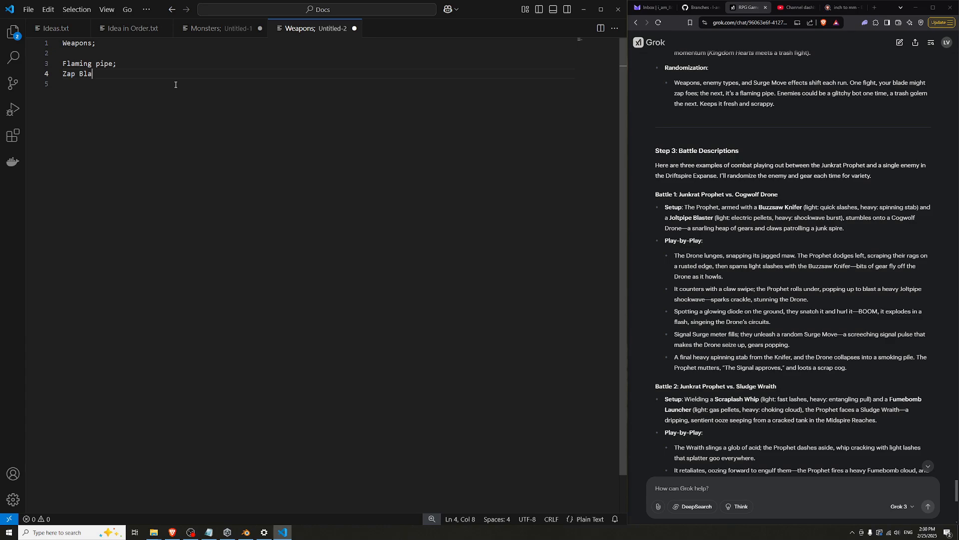
type("de;")
key("Delete")
key("Down")
key("BackSpace")
key("Return")
key("Return")
key("Return")
Save the weapons list as Weapons and the monsters list as Monsters, both as plain text files in the Docs folder
key("ctrl+s")
type("Weap")
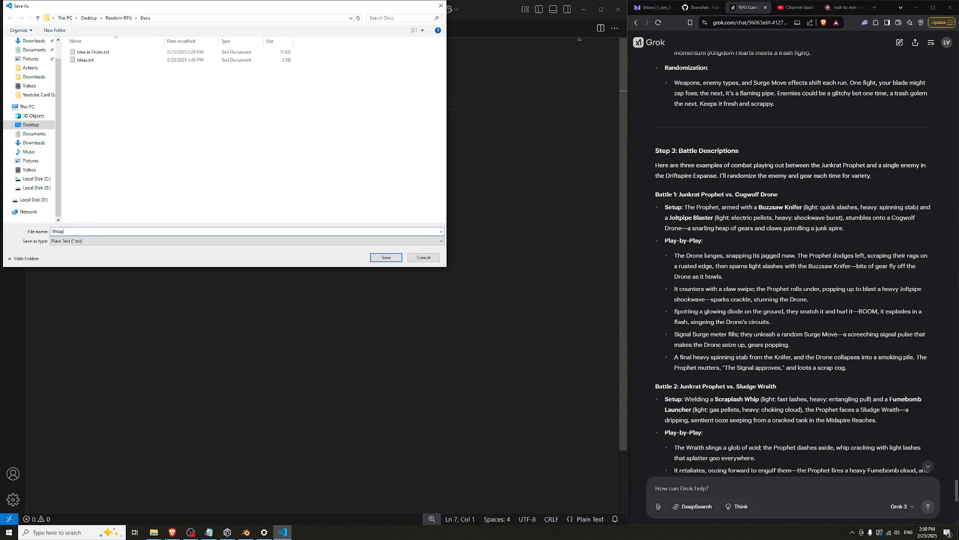
type("ons")
key("Return")
left_click(200, 27)
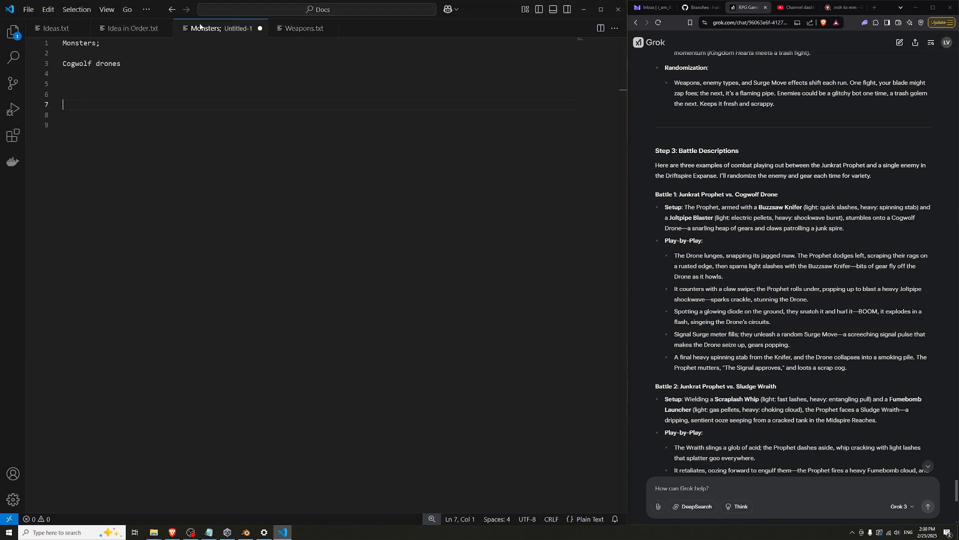
key("ctrl+s")
type("Monsters")
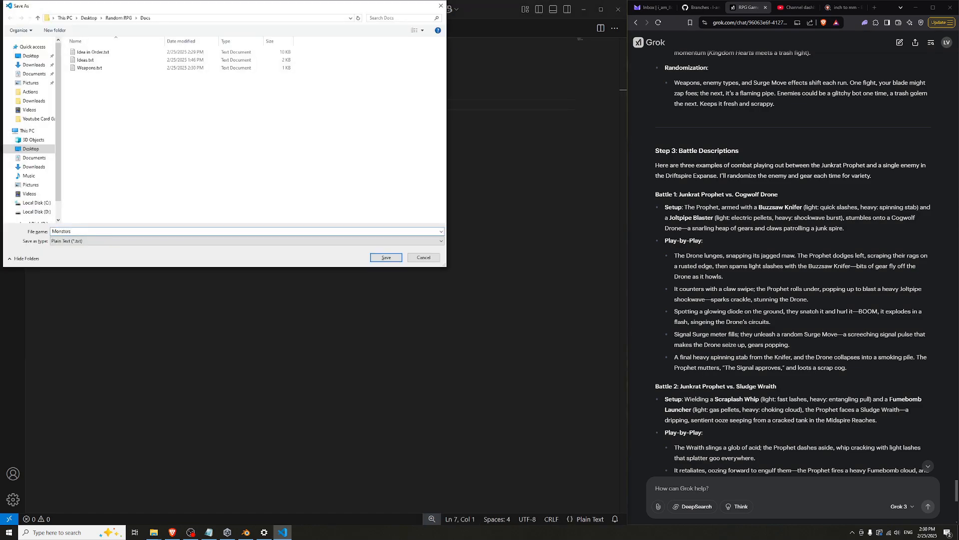
key("Return")
In Monsters.txt, make the first entry singular as "Cogwolf drone", add "Trash golem" below it and save the file
left_click(171, 86)
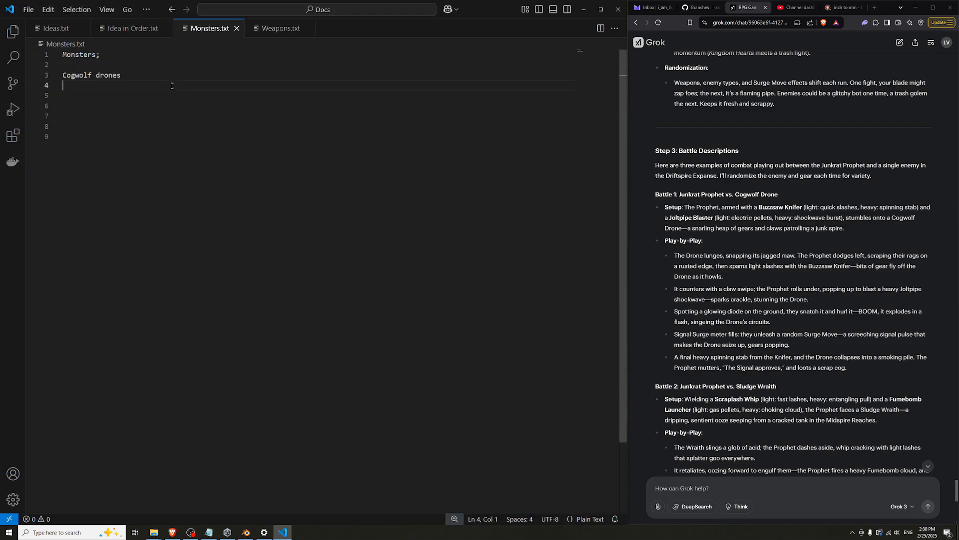
left_click(129, 79)
key("BackSpace")
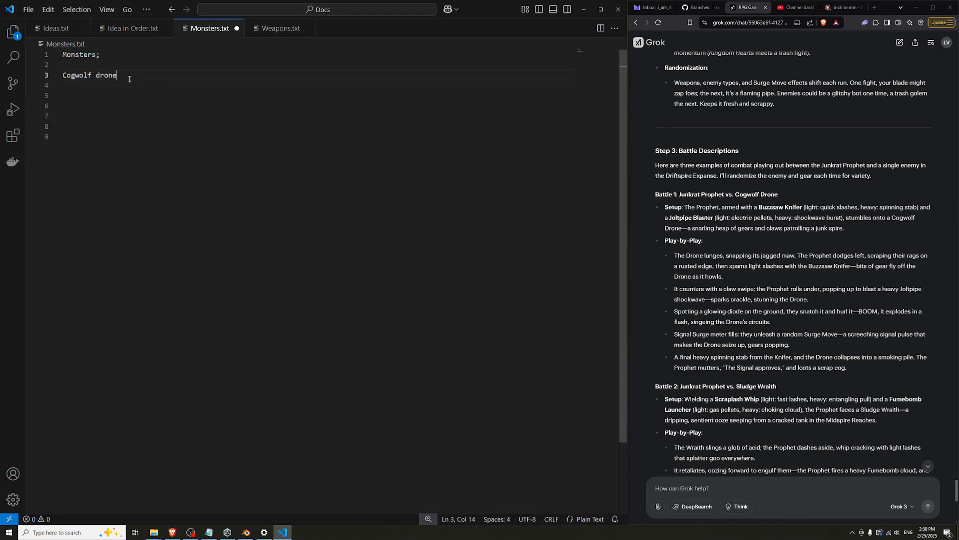
key("Return")
type("Trash golem")
key("Return")
key("ctrl+s")
left_click(143, 77)
left_click(167, 99)
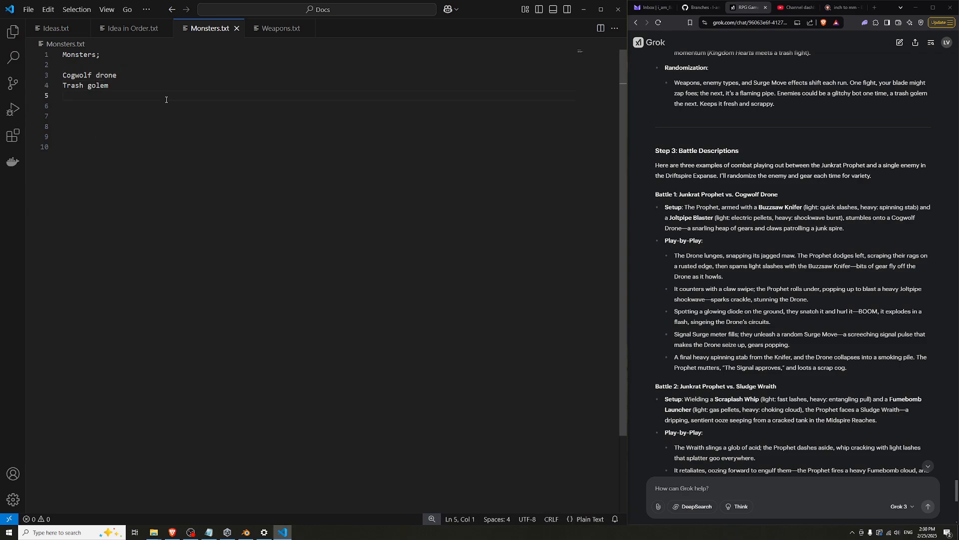
Add Grok's Battle 1 weapons "Buzzsaw Knifer" and "Joltpipe Blaster" on separate lines below Zap Blade in Weapons.txt and save
left_click(666, 226)
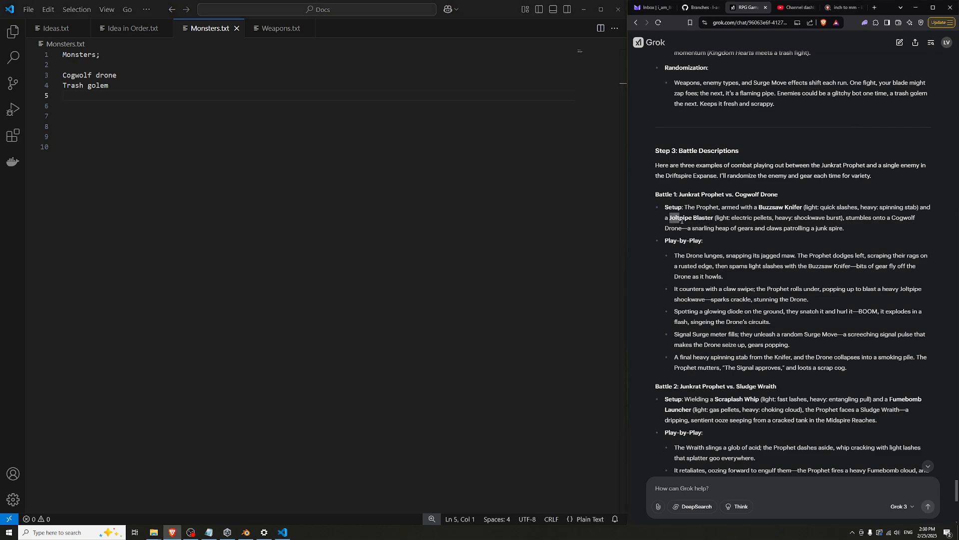
left_click_drag(670, 217, 792, 208)
left_click(712, 218)
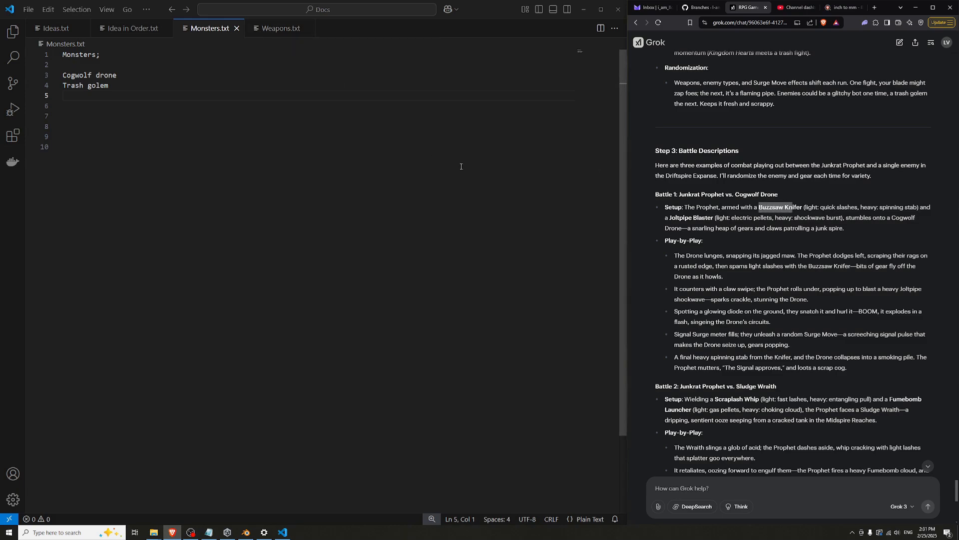
left_click(265, 34)
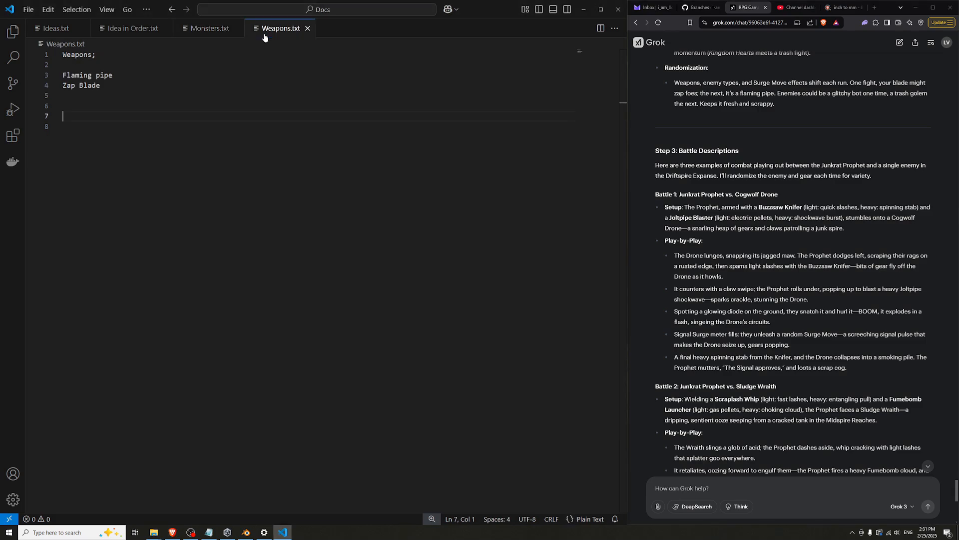
key("Up")
key("Up")
type("Buzzsaw Knifer")
key("Return")
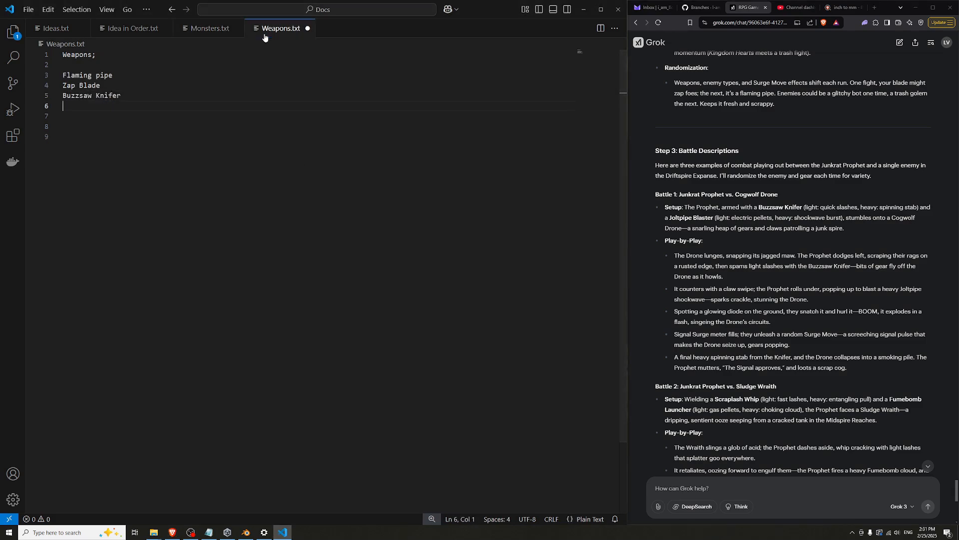
type("Joltpipe Bl")
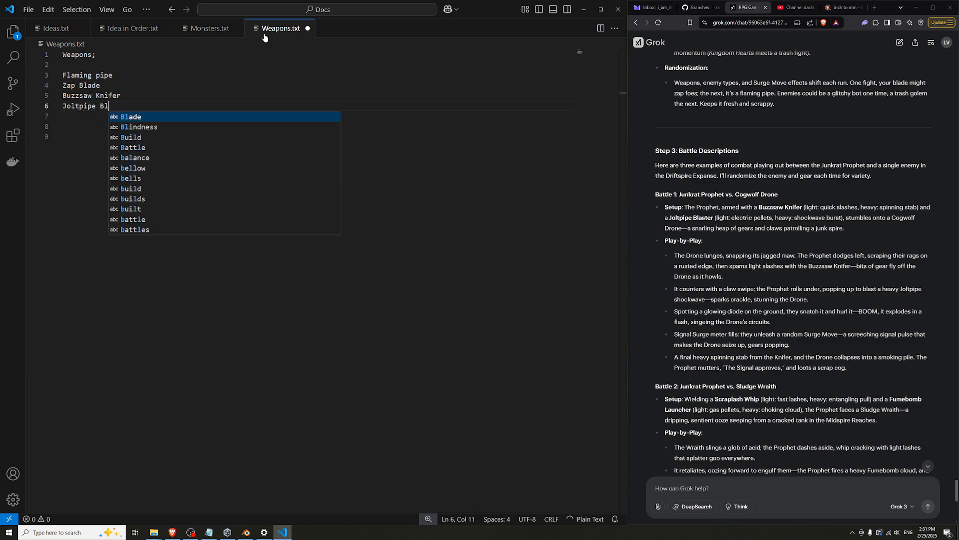
type("aster")
key("ctrl+s")
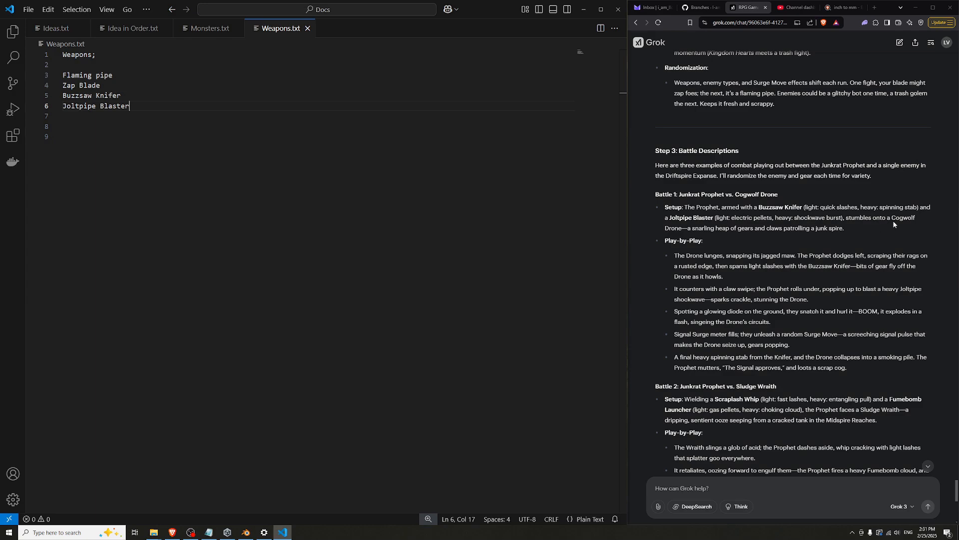
Examine the Battle 1 setup and the first play-by-play point in Grok's battle descriptions
left_click(855, 220)
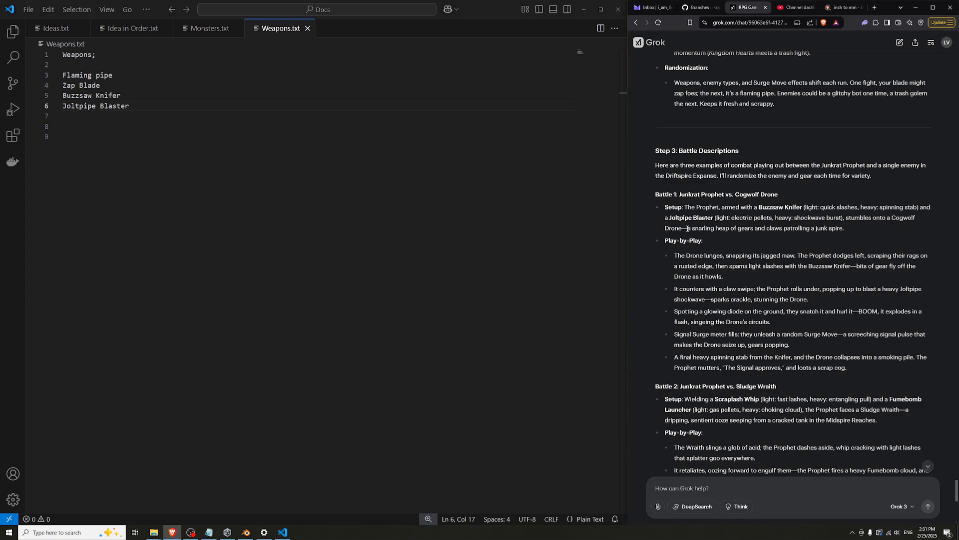
left_click_drag(687, 229, 796, 233)
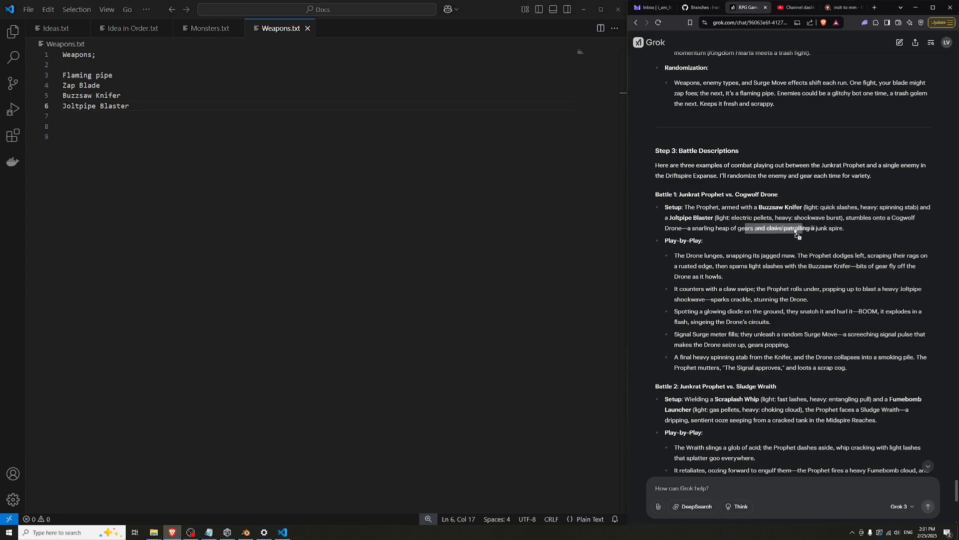
left_click(797, 233)
scroll(680, 225, "down", 2)
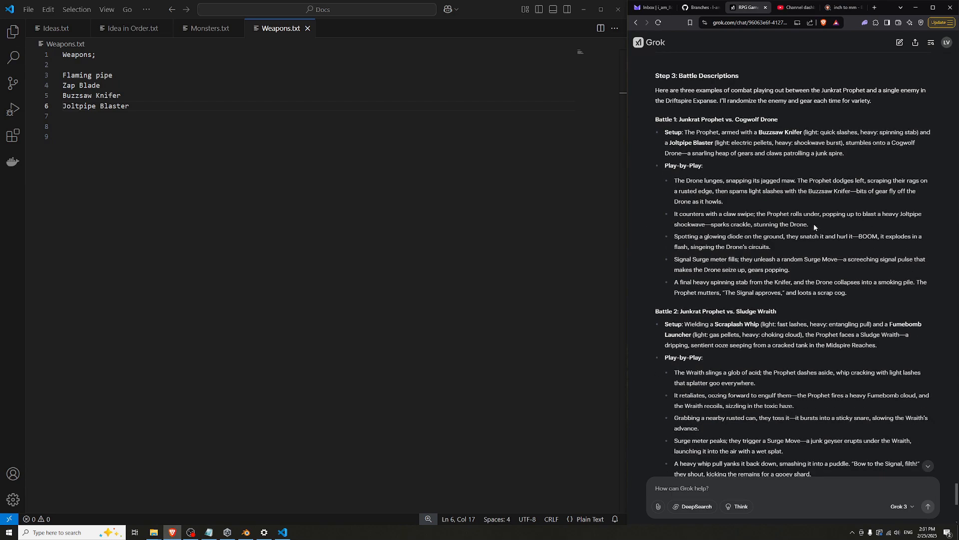
left_click_drag(867, 181, 918, 182)
left_click(713, 189)
left_click_drag(848, 180, 860, 181)
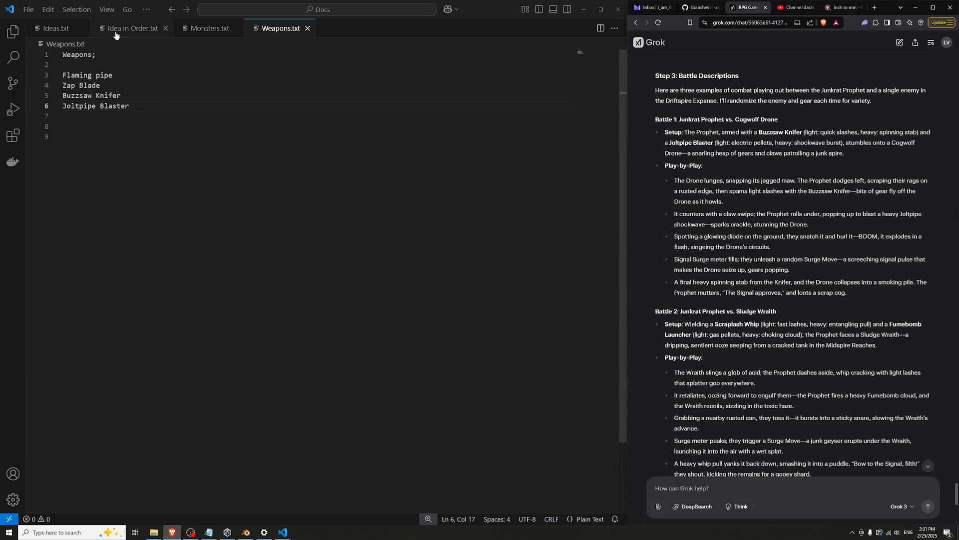
Create a new text file and give it the heading "Gameplay Mechanics" followed by several blank lines
left_click(152, 30)
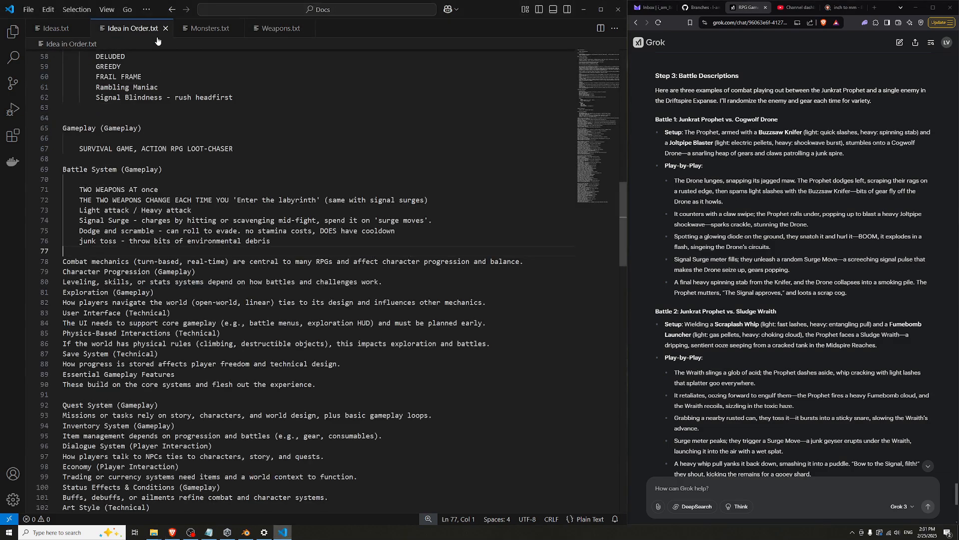
left_click(56, 27)
key("ctrl+Tab")
left_click(29, 9)
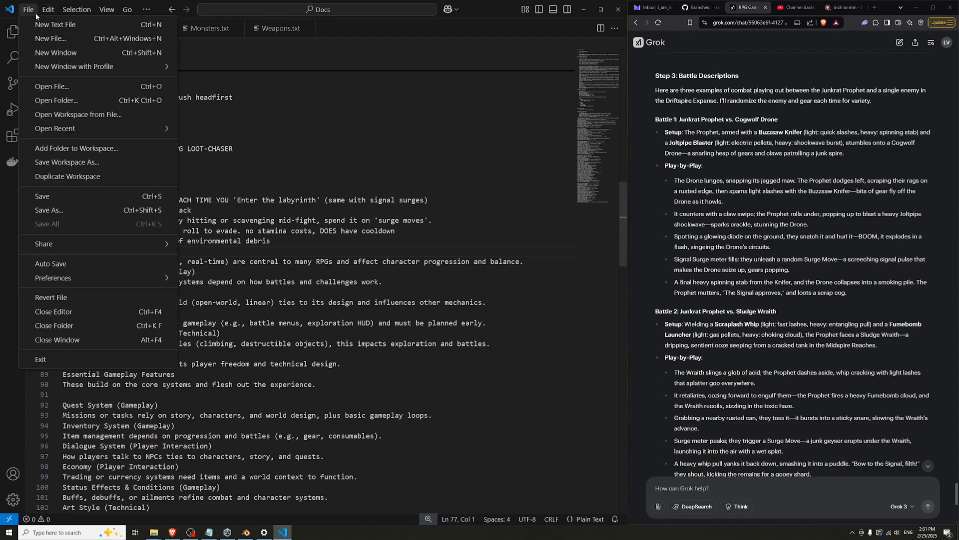
left_click(50, 16)
type("Gamep")
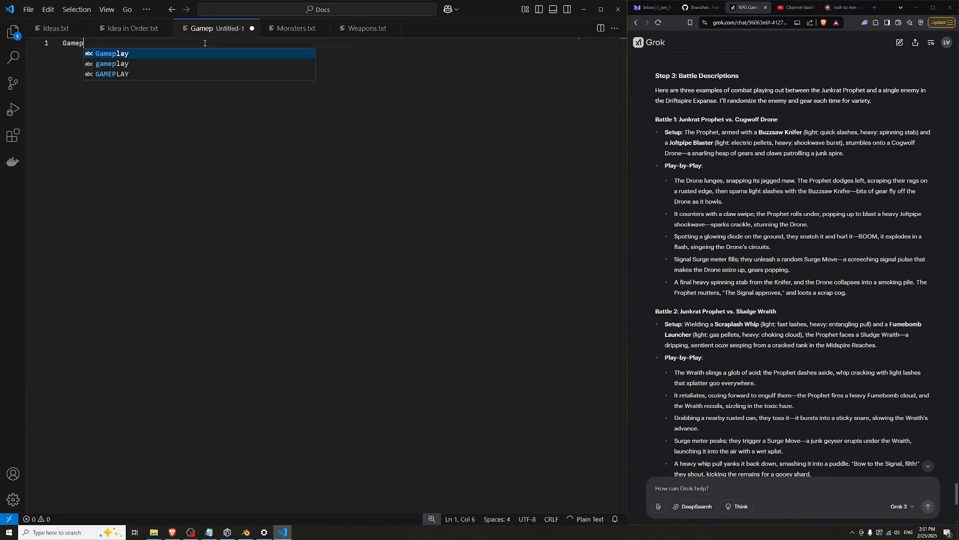
type("lay Mechanics")
key("Return")
key("Return")
key("Return")
key("Return")
key("Return")
key("Return")
key("Return")
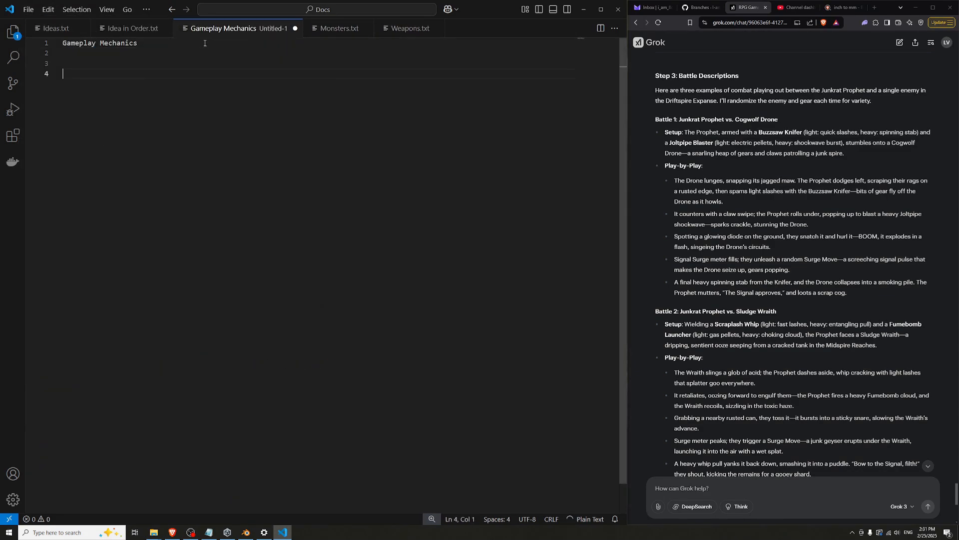
Write "If you dodge roll on rusty ground, you lose durability on clothing." on the third line, under the Gameplay Mechanics heading
key("Up")
key("Up")
key("Up")
key("Up")
key("Up")
type("If you")
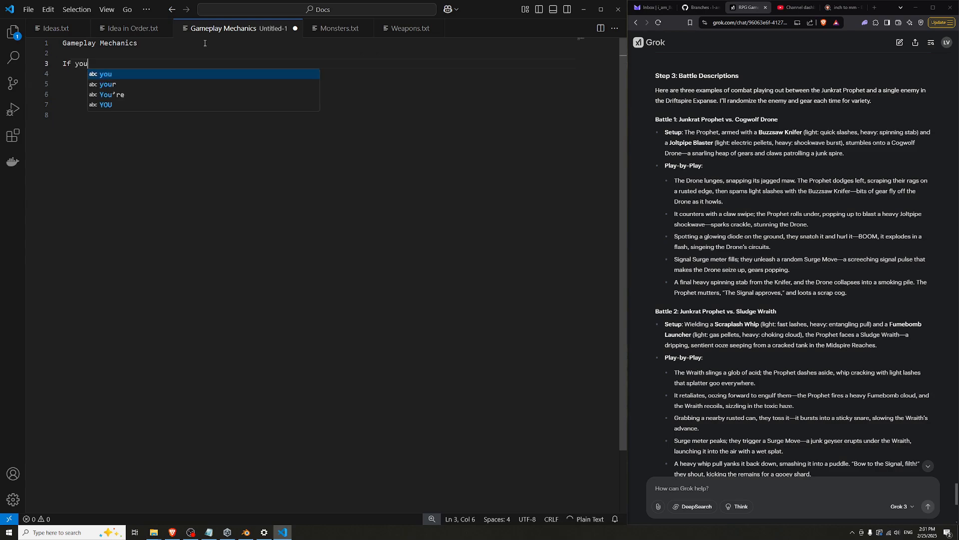
type(" roll on rusty ground")
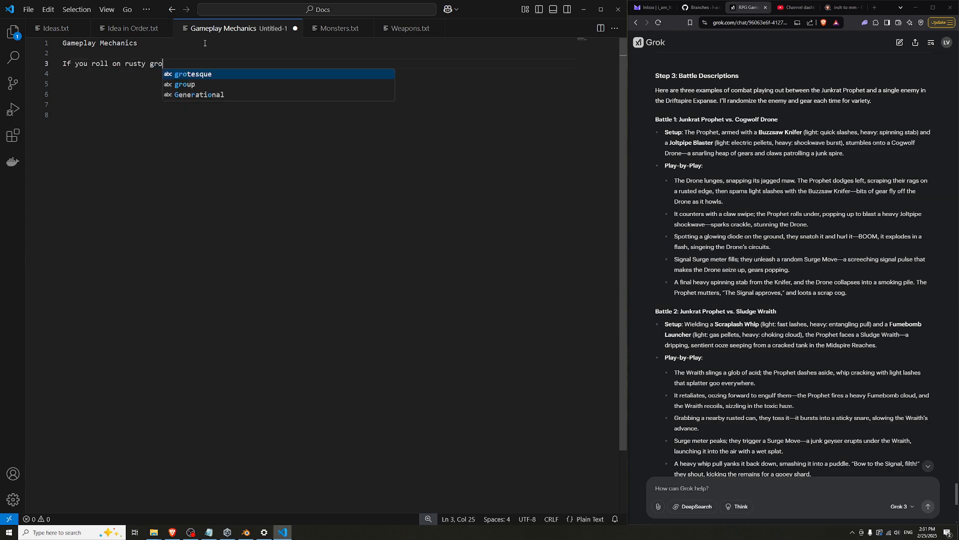
key("ctrl+Left")
key("ctrl+Left")
key("ctrl+Left")
type("dge")
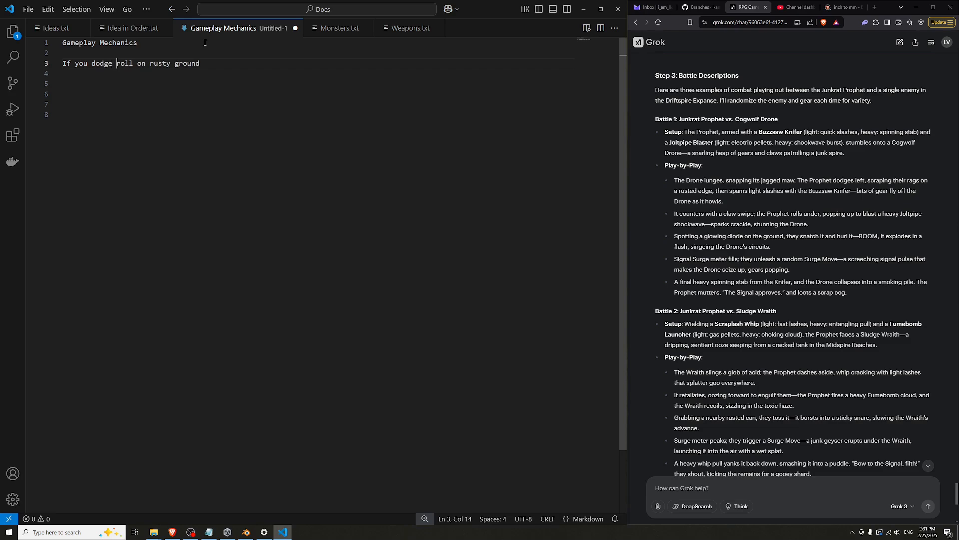
key("ctrl+Right")
key("ctrl+Right")
key("ctrl+Right")
key("ctrl+Right")
type(", you lose durability on clothing.")
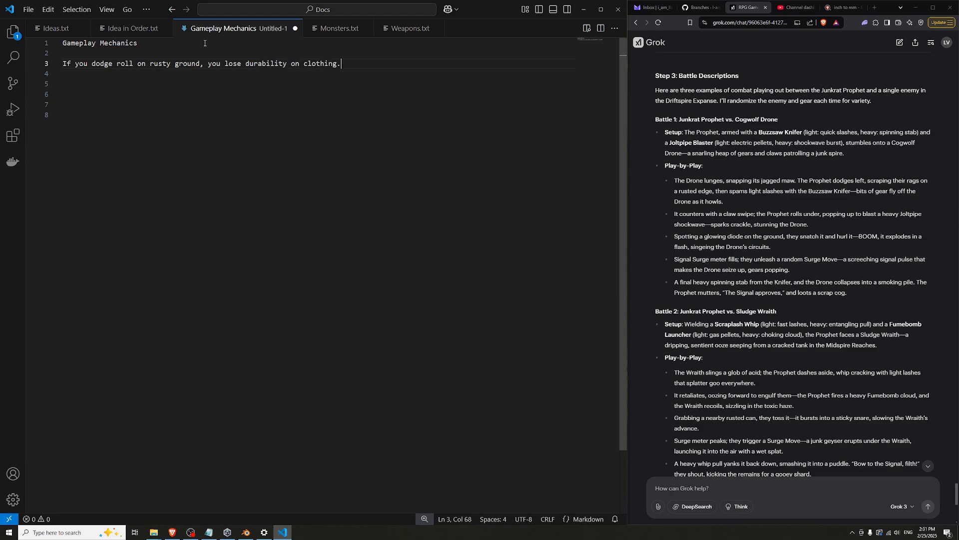
Add two line breaks after the dodge roll rule and save the file as Gameplay Mechanics.txt in the Docs folder
key("Return")
key("Return")
key("ctrl+s")
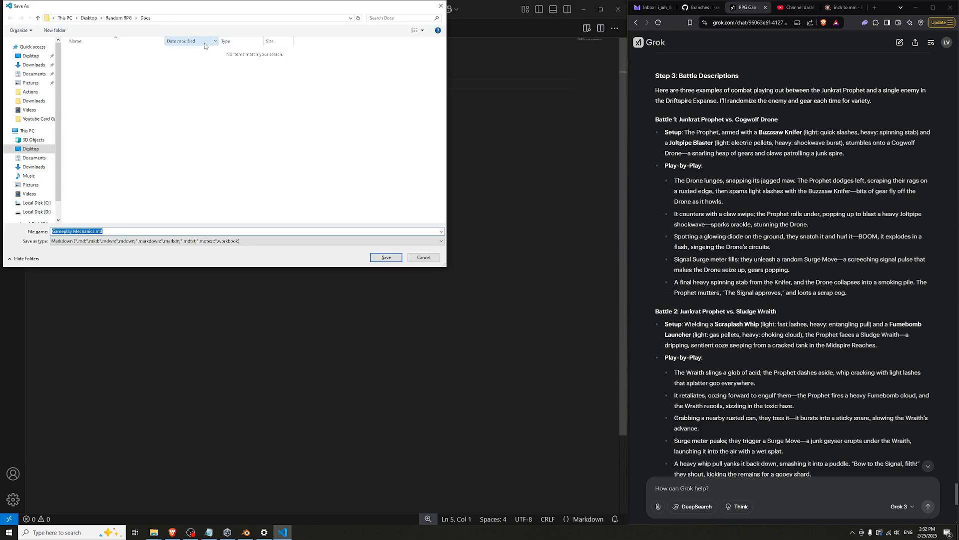
key("End")
key("BackSpace")
key("BackSpace")
type("t")
key("Return")
left_click(282, 88)
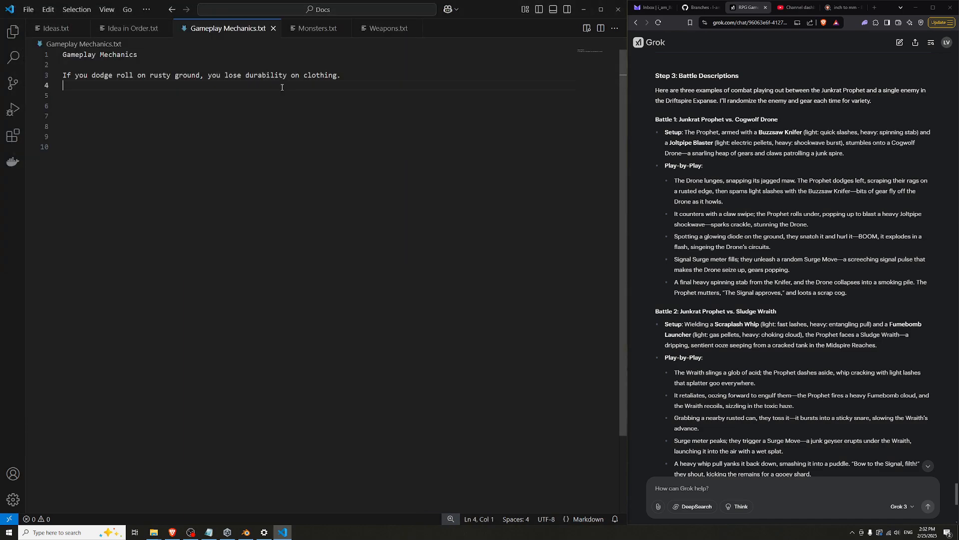
Examine how the light slashes of the Buzzsaw Knifer play out in Grok's Battle 1 description
left_click(785, 167)
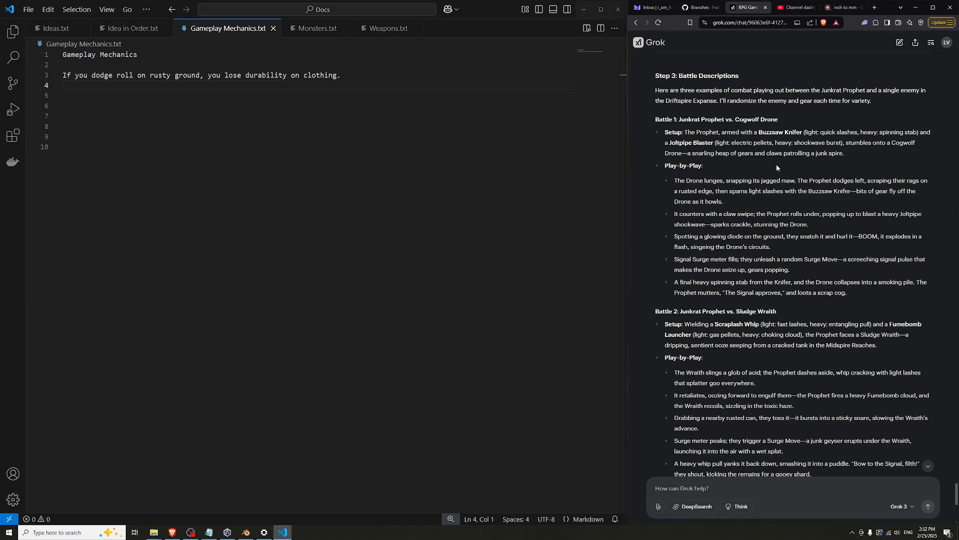
left_click_drag(725, 201, 674, 189)
left_click(725, 198)
left_click_drag(813, 199, 748, 191)
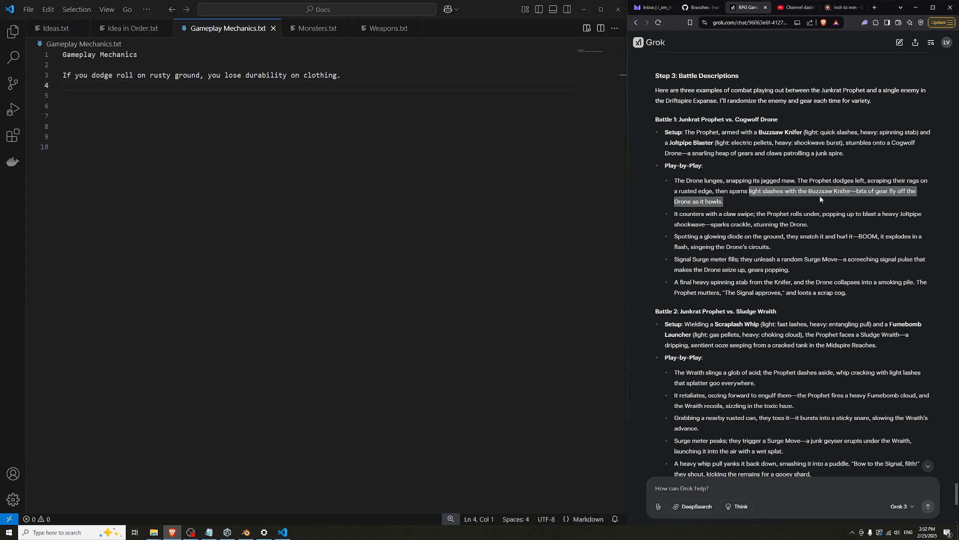
left_click(820, 196)
left_click_drag(834, 192, 885, 196)
left_click(844, 195)
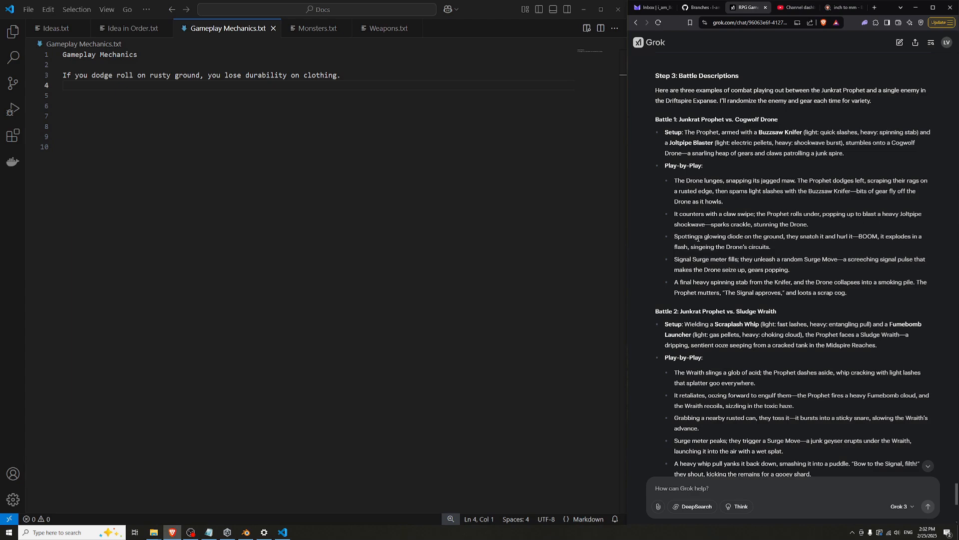
In Weapons.txt, add indented lines "light" and "heavy - shockwave" below the Joltpipe Blaster entry
left_click(389, 28)
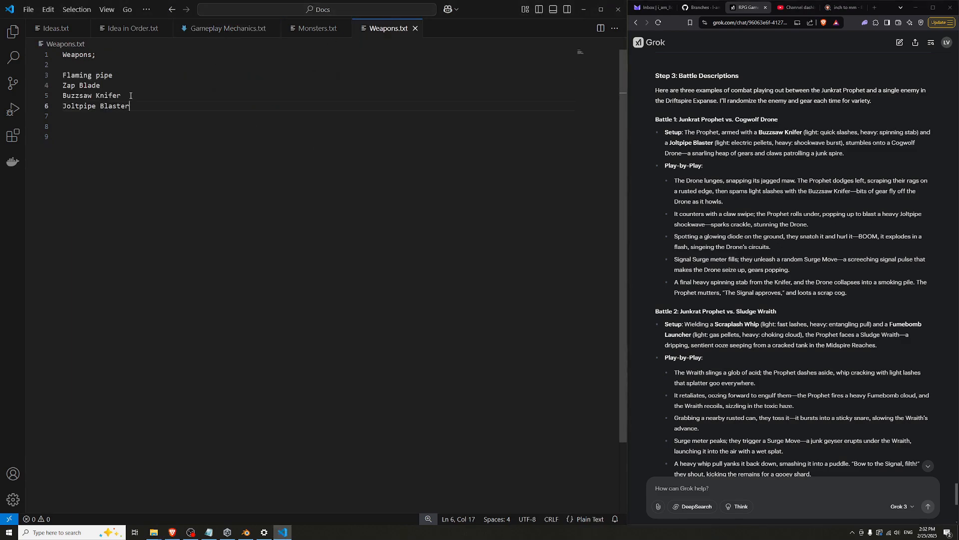
key("Return")
key("Tab")
type("lighting")
key("BackSpace")
key("BackSpace")
key("BackSpace")
key("Return")
type("heavy - ")
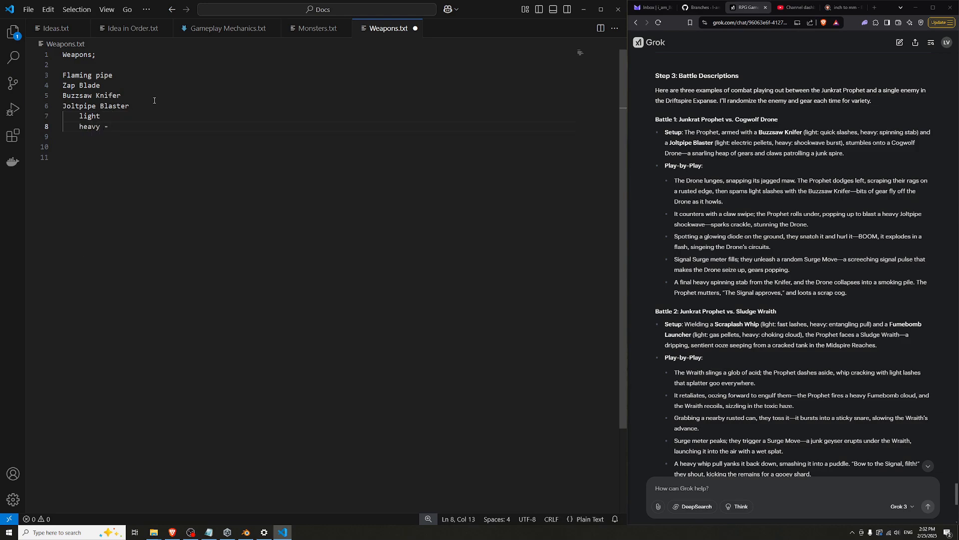
type("shockwave")
Complete the Joltpipe Blaster's light attack line as "light - slash", add a blank line below its attacks and save Weapons.txt
key("Up")
type("- ")
type("slash")
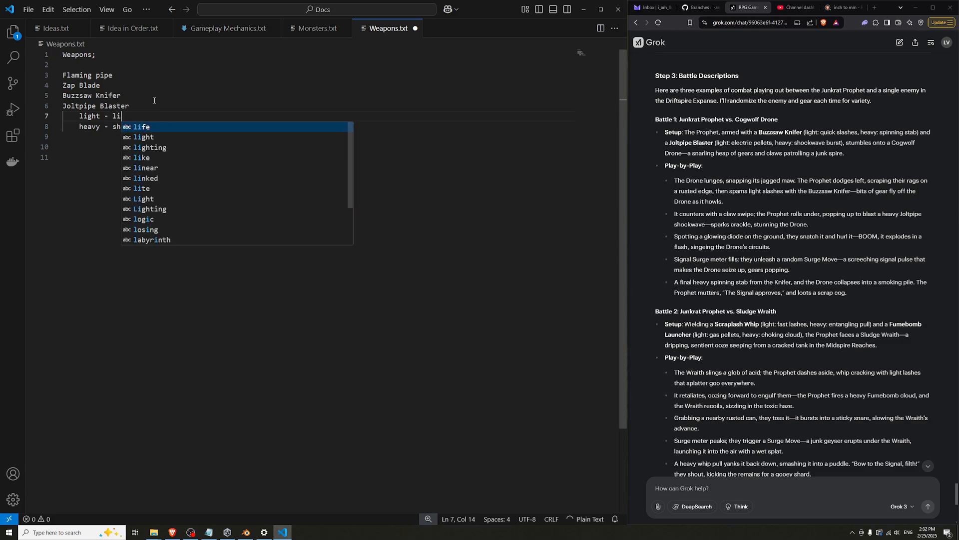
key("Down")
key("Down")
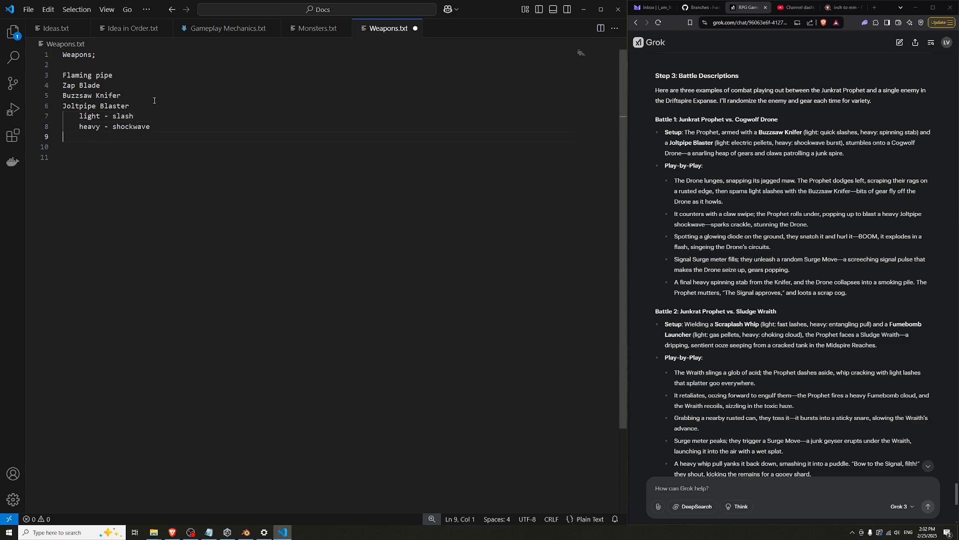
key("Return")
key("ctrl+s")
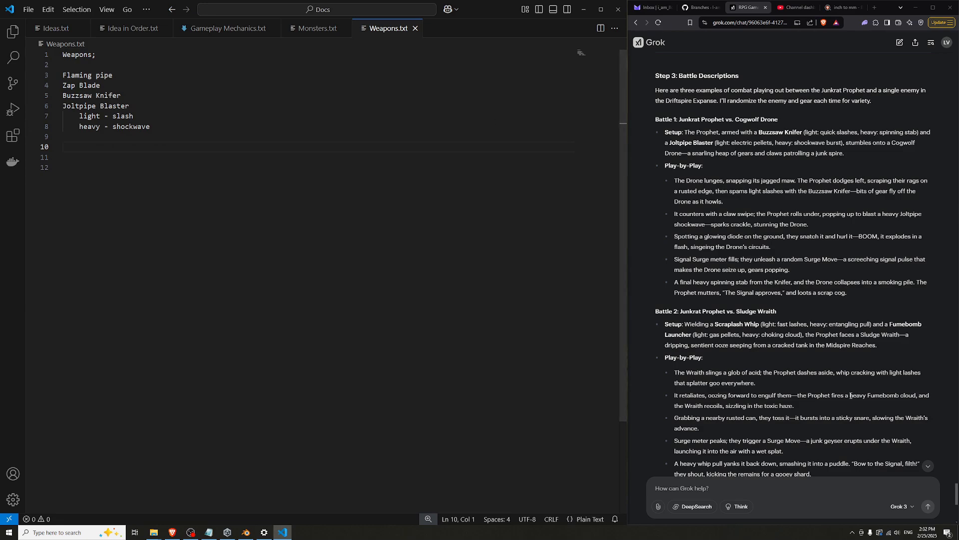
left_click(796, 201)
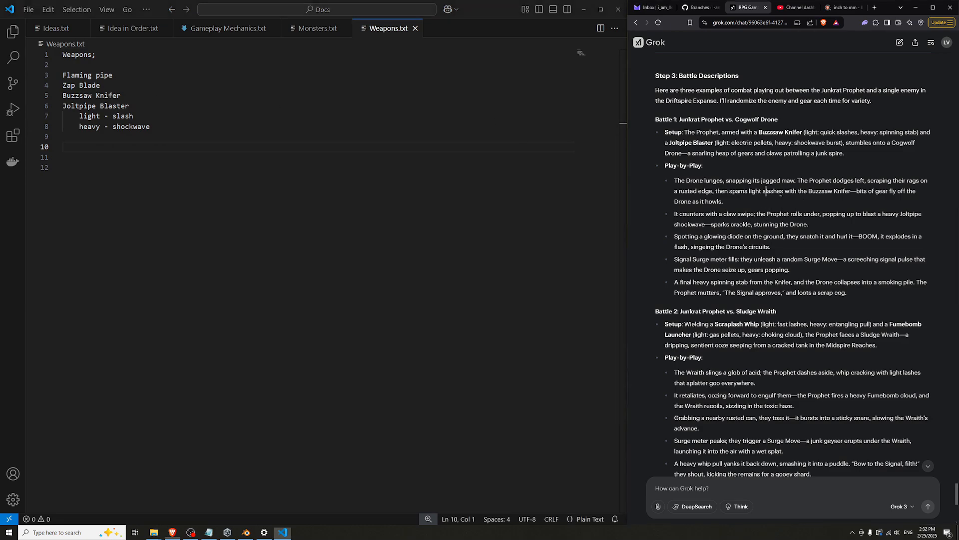
Move the "light - slash" line from the Joltpipe Blaster to an indented line below Buzzsaw Knifer, followed by a blank line, and save Weapons.txt
left_click_drag(146, 116, 79, 117)
key("ctrl+c")
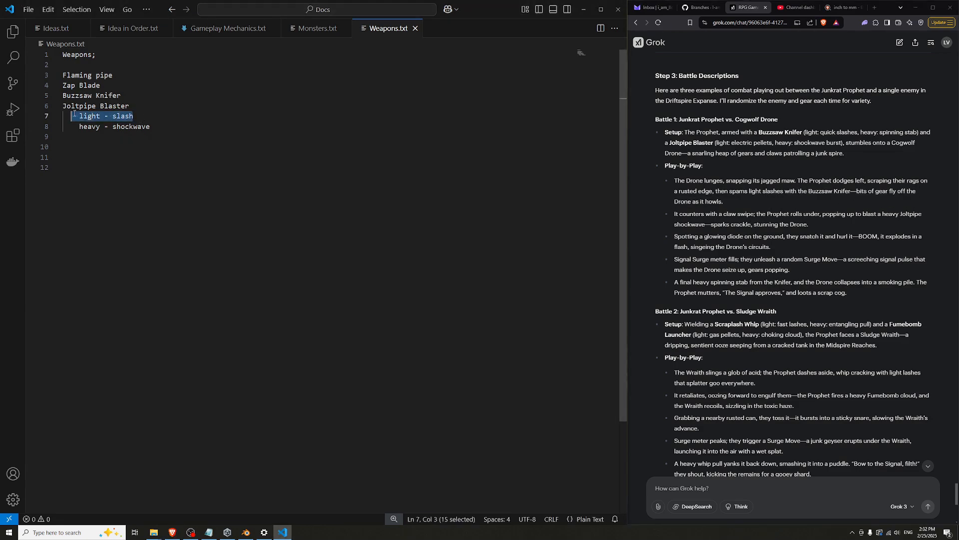
key("BackSpace")
left_click(145, 100)
key("Return")
key("Tab")
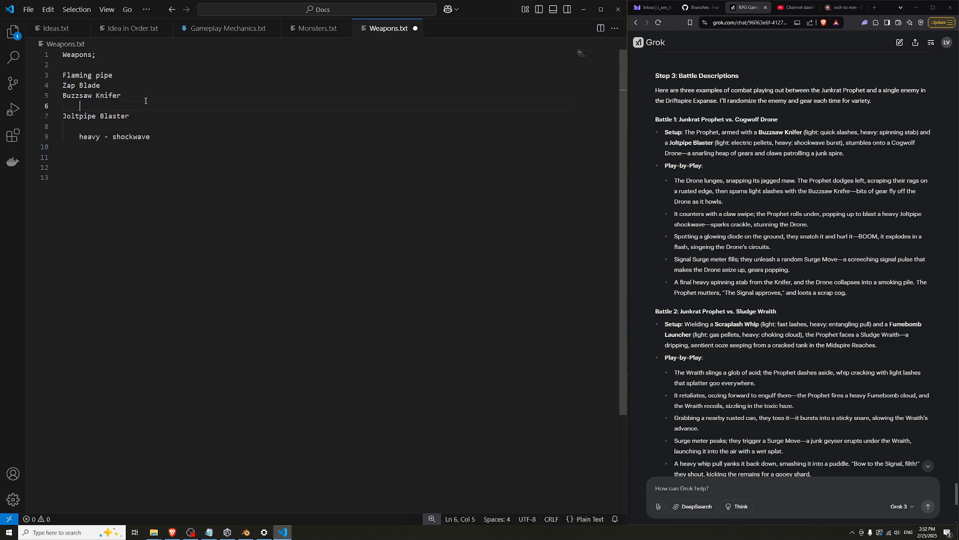
key("ctrl+f")
key("Escape")
key("ctrl+v")
key("Return")
key("ctrl+s")
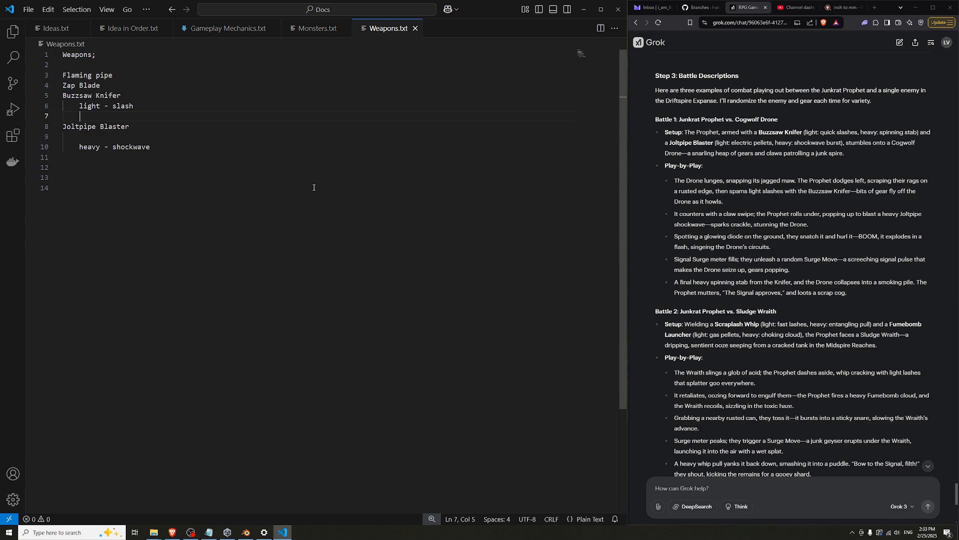
Add the heading "Signal Surge" several blank lines below the Joltpipe Blaster's heavy attack in Weapons.txt
left_click_drag(789, 270, 714, 268)
left_click(715, 268)
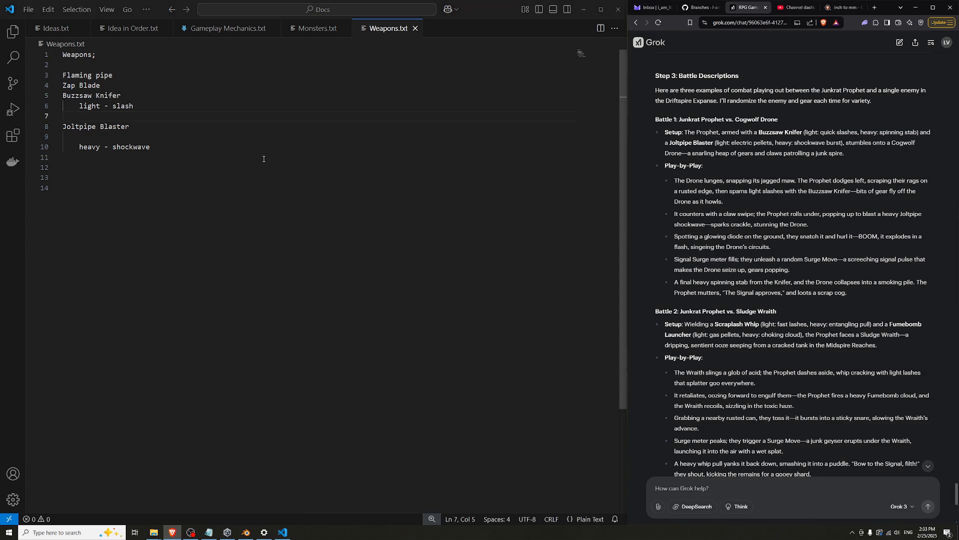
left_click(164, 160)
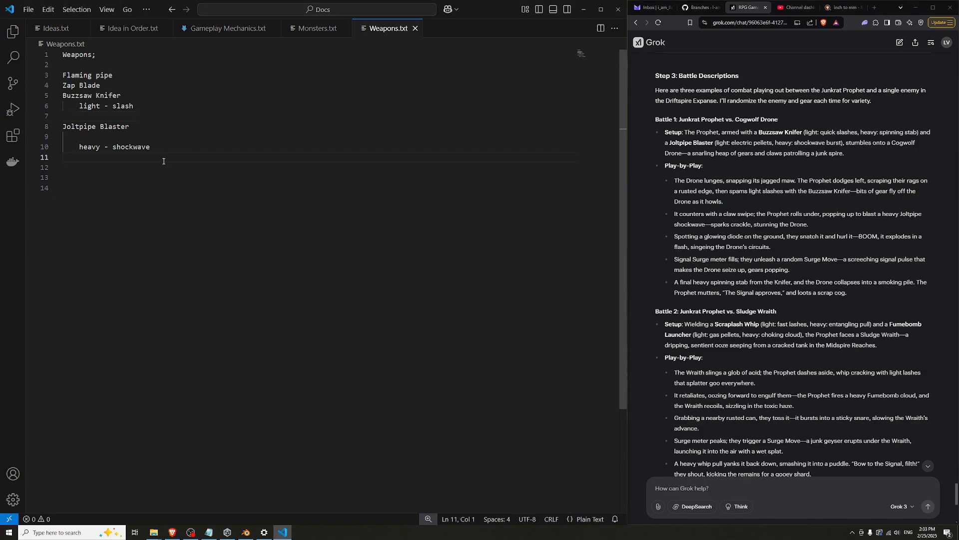
key("Return")
key("Return")
key("Return")
key("Return")
key("Return")
key("Return")
key("Return")
type("Signal Su")
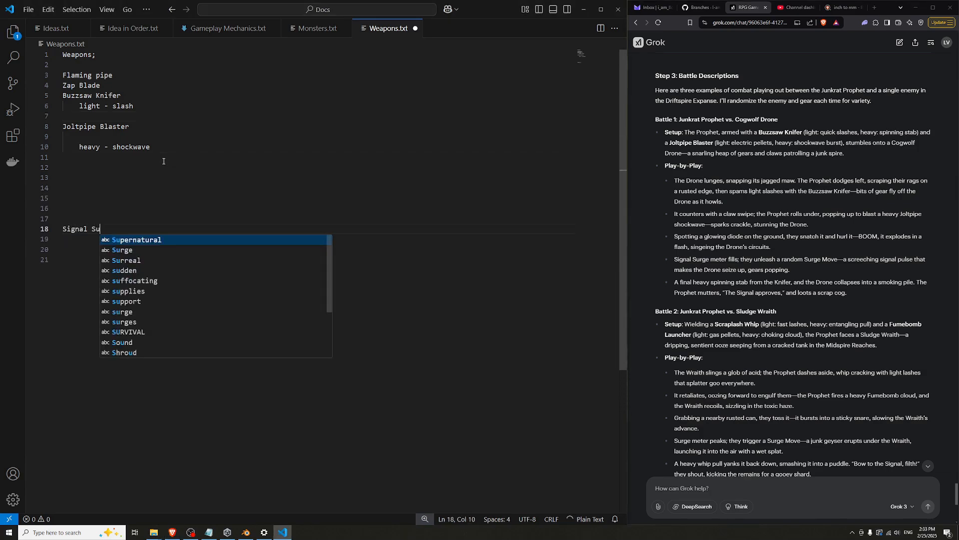
type("rge")
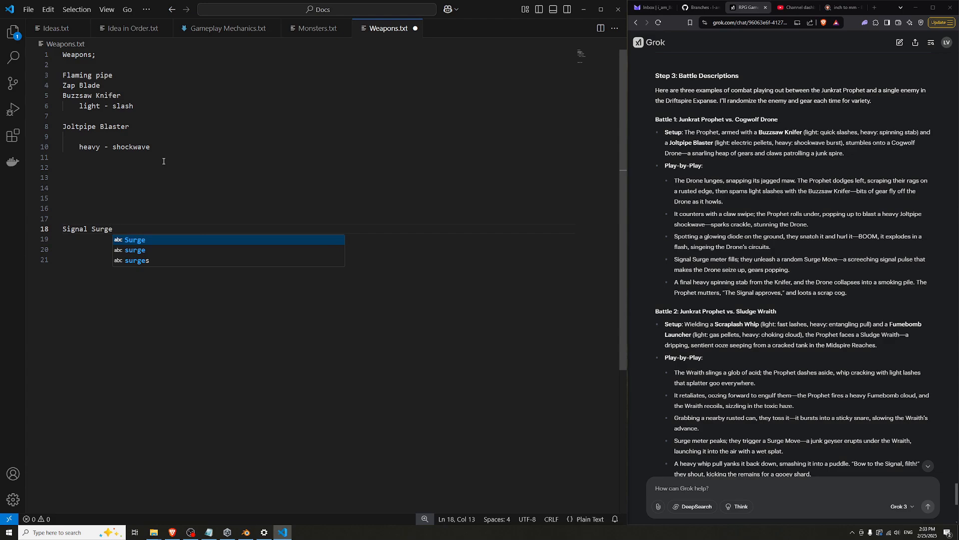
Add the indented line "EMT - stuns enemies" directly below the Signal Surge heading
key("Return")
key("Return")
key("Tab")
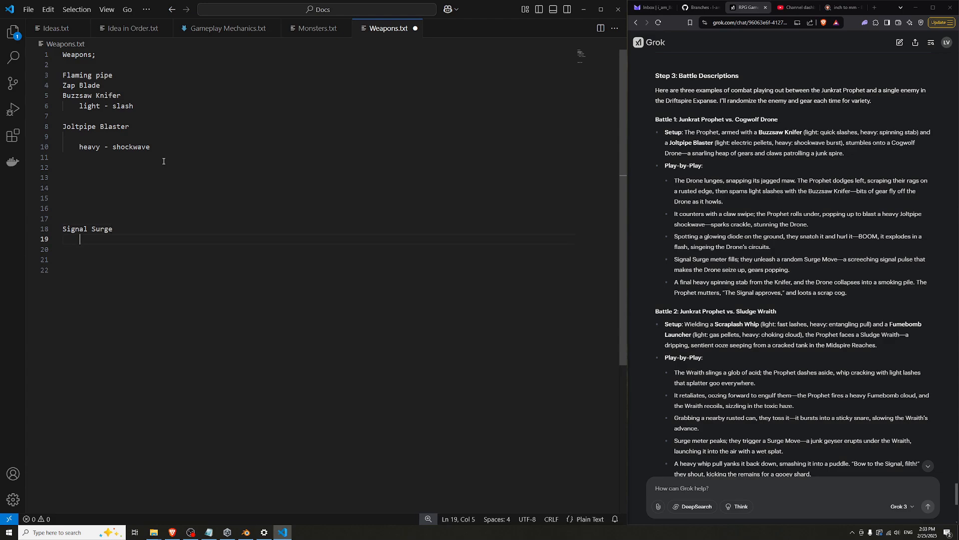
type("EMT - sh")
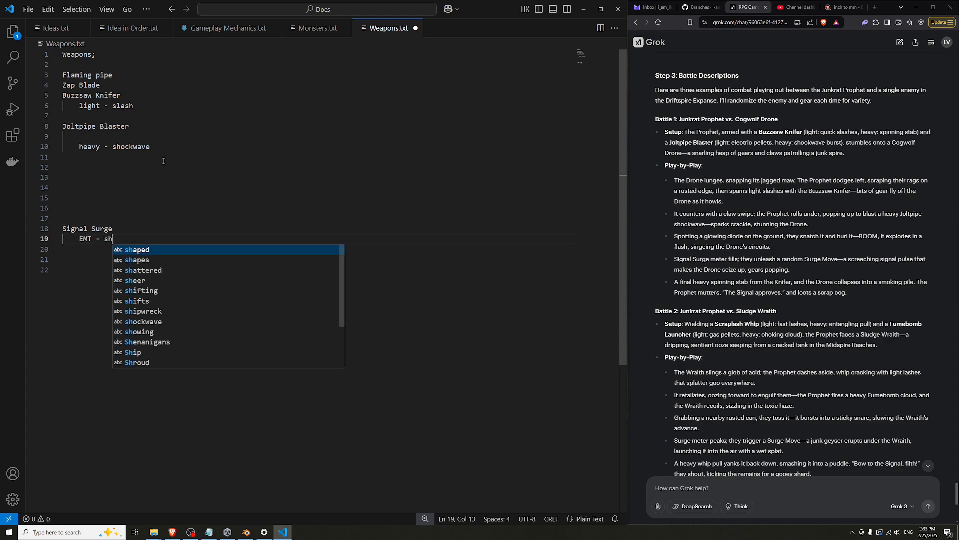
key("BackSpace")
key("BackSpace")
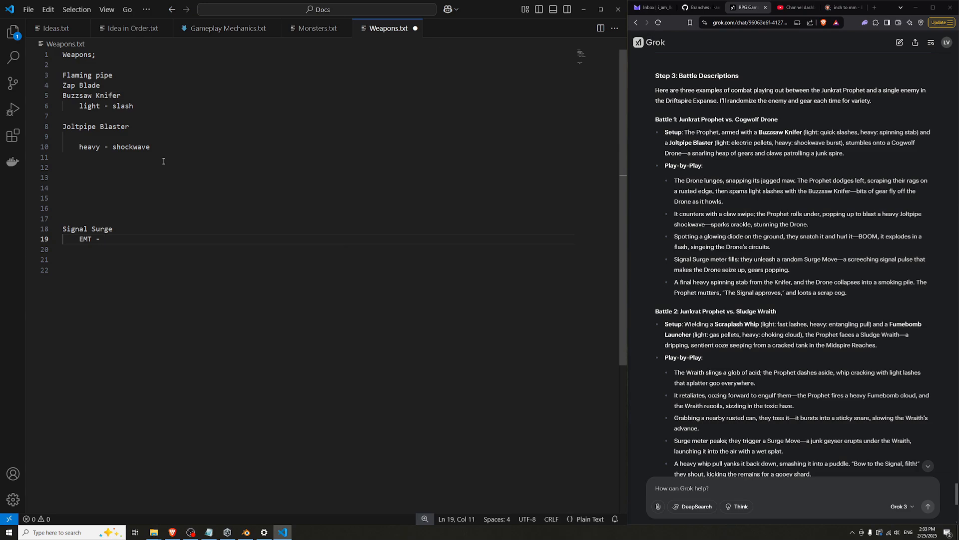
type("stuns enemies")
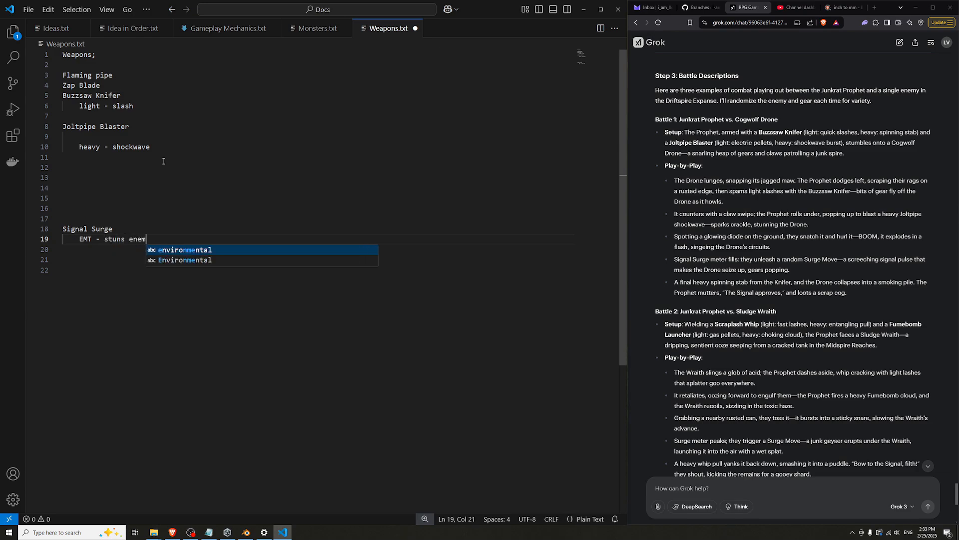
Insert 'gear' in single quotes before "enemies" in the EMT line and save Weapons.txt
key("Left")
key("Left")
key("Left")
key("Left")
key("Left")
key("Left")
key("Left")
key("Left")
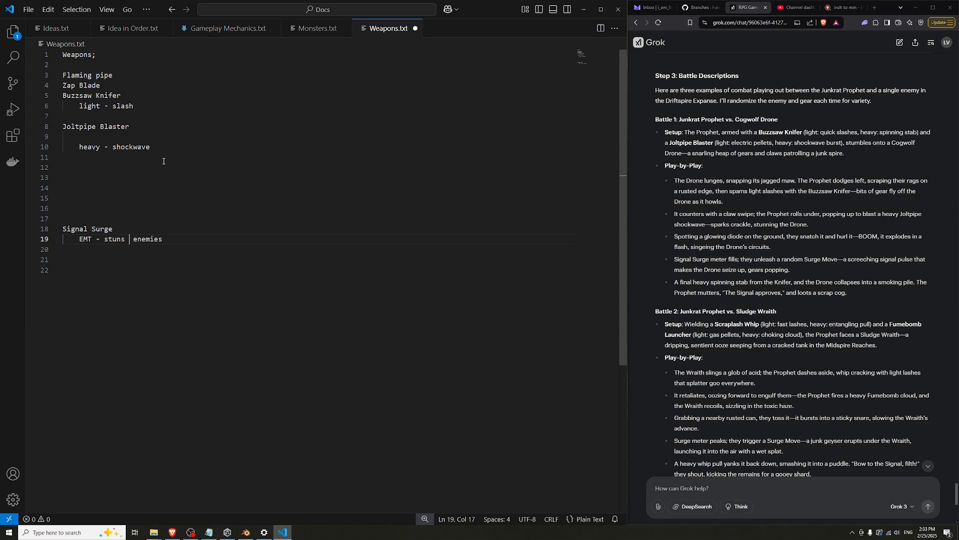
type("'gear'")
key("Left")
key("Left")
key("Left")
key("Left")
key("Left")
key("End")
key("ctrl+s")
key("Down")
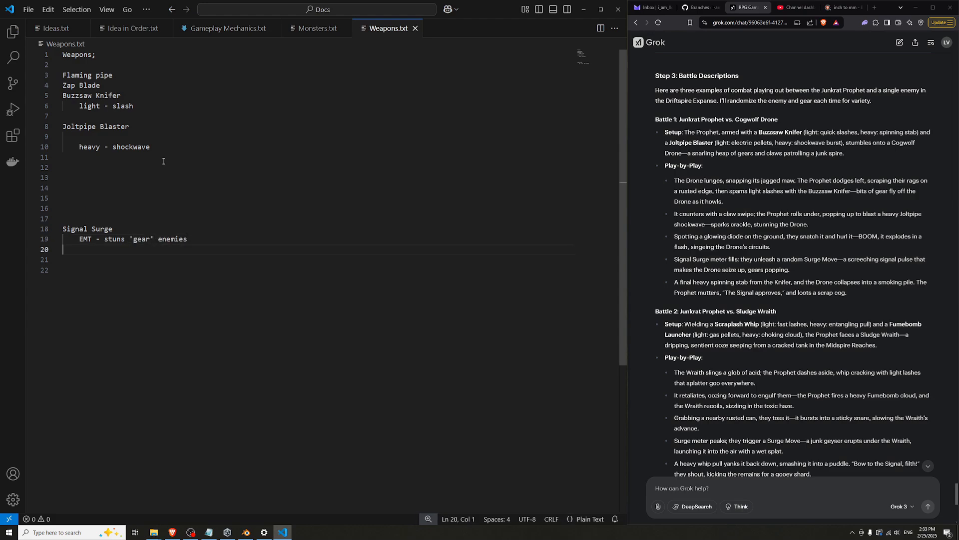
Add the Battle 2 enemy "Sludge Wraith" below Trash golem in Monsters.txt and save the file
left_click(799, 299)
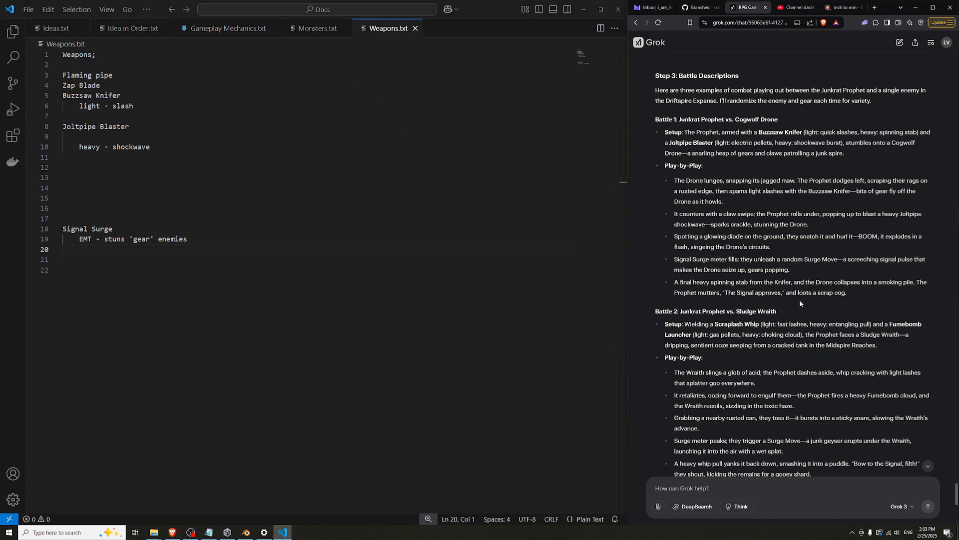
scroll(788, 332, "down", 2)
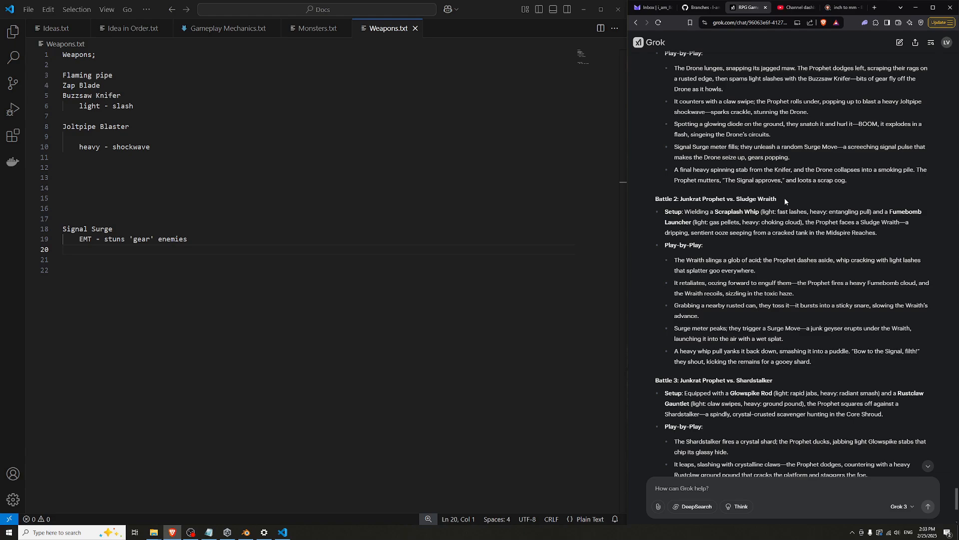
left_click_drag(717, 212, 754, 212)
left_click(755, 212)
left_click(312, 29)
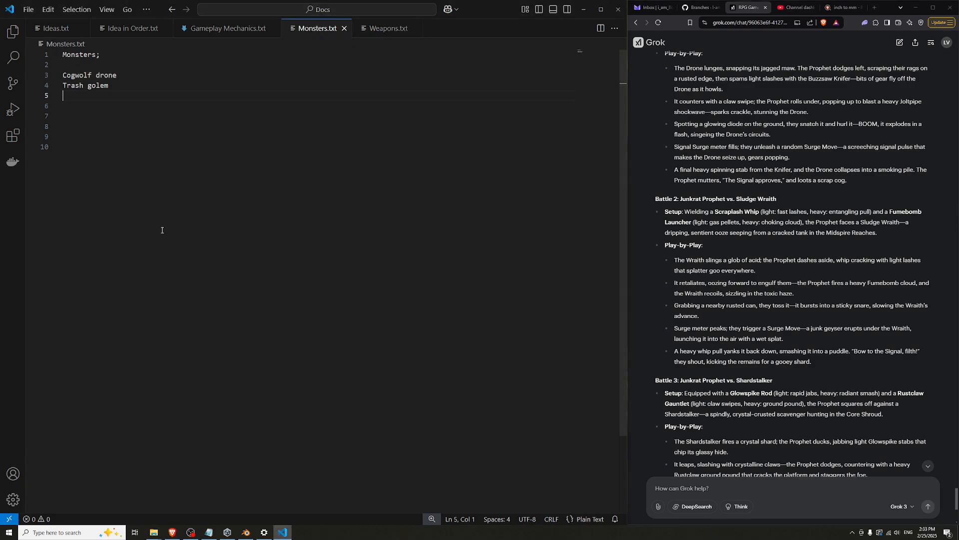
type("Slud")
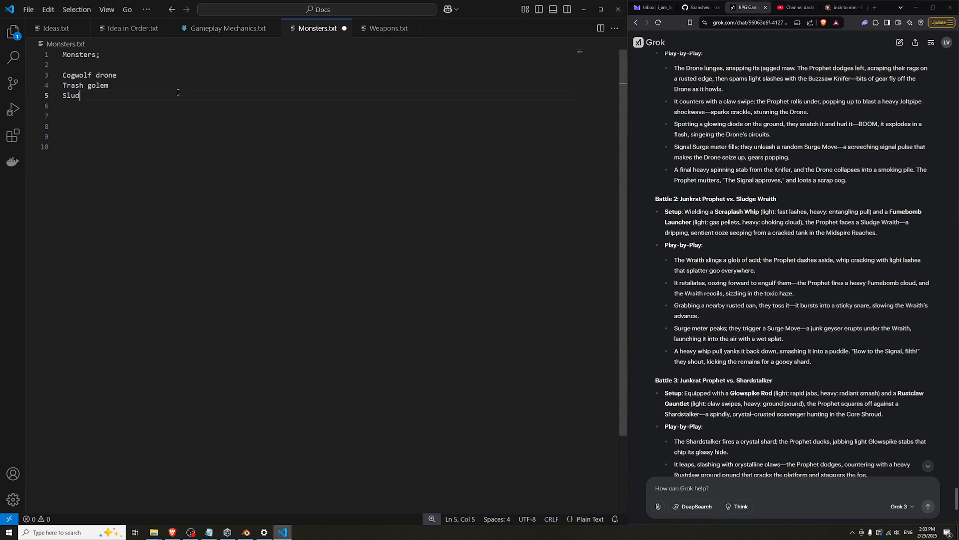
type("ge Wraith")
key("BackSpace")
In Weapons.txt, add the weapon "Scraplash Whip" one blank line below the Joltpipe Blaster's heavy attack
left_click(388, 28)
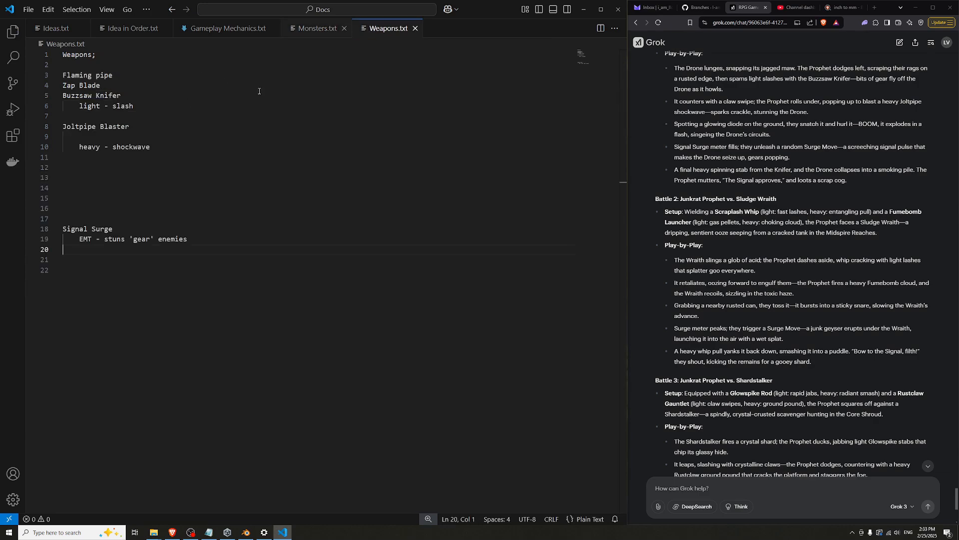
left_click(190, 168)
type("Sc")
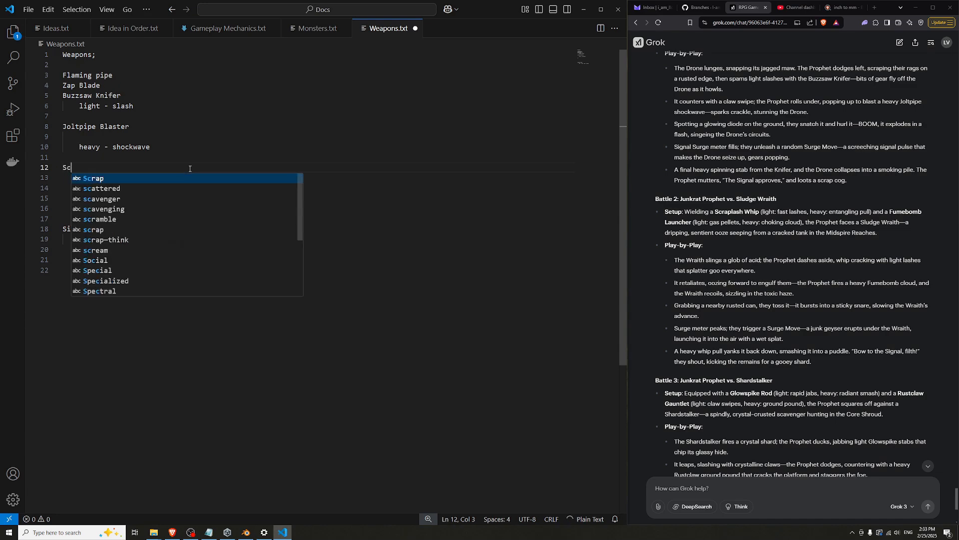
type("raplash whispering")
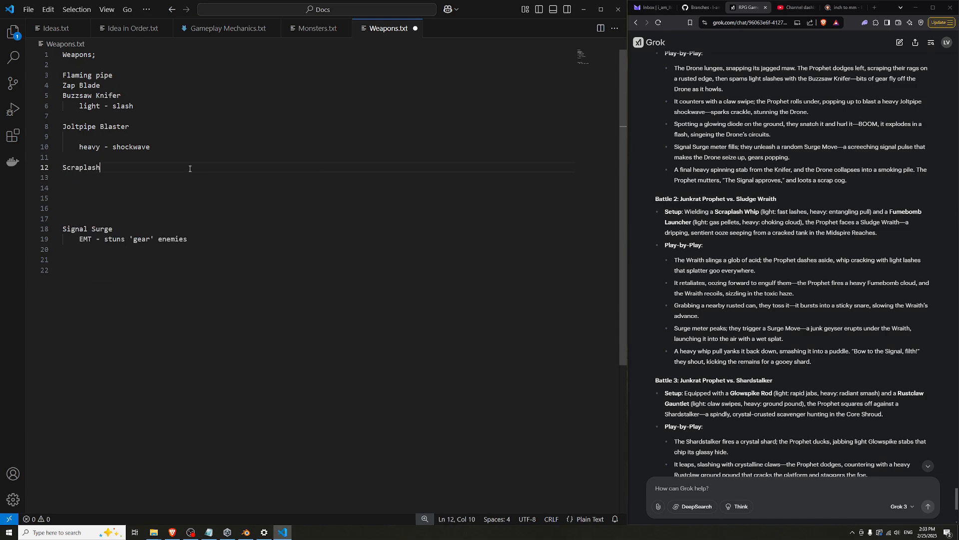
key("BackSpace")
key("BackSpace")
key("BackSpace")
key("BackSpace")
key("BackSpace")
key("BackSpace")
key("BackSpace")
key("BackSpace")
key("BackSpace")
key("BackSpace")
type("Whip")
key("Return")
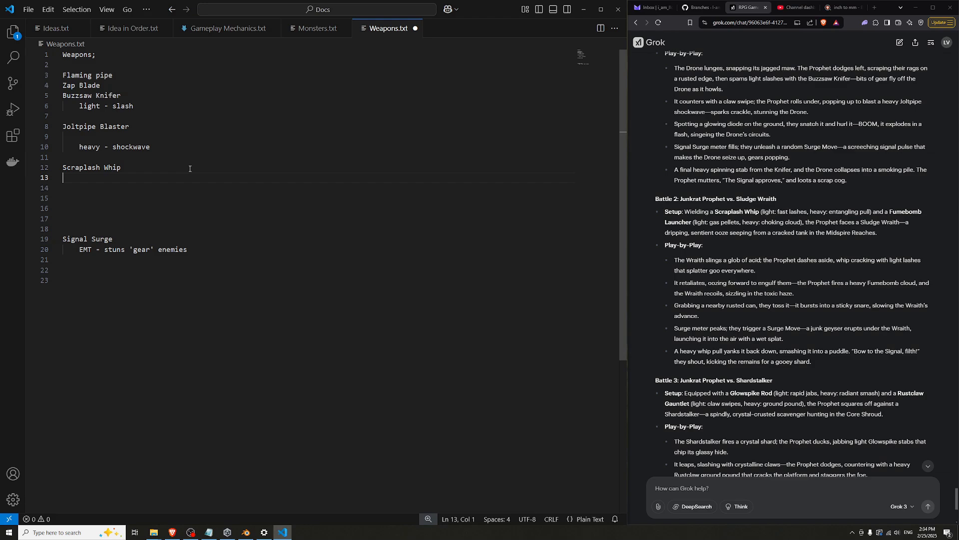
Add the weapon "Fumebomb Launcher" on the line below Scraplash Whip
type("Fumebomb La")
type("unch")
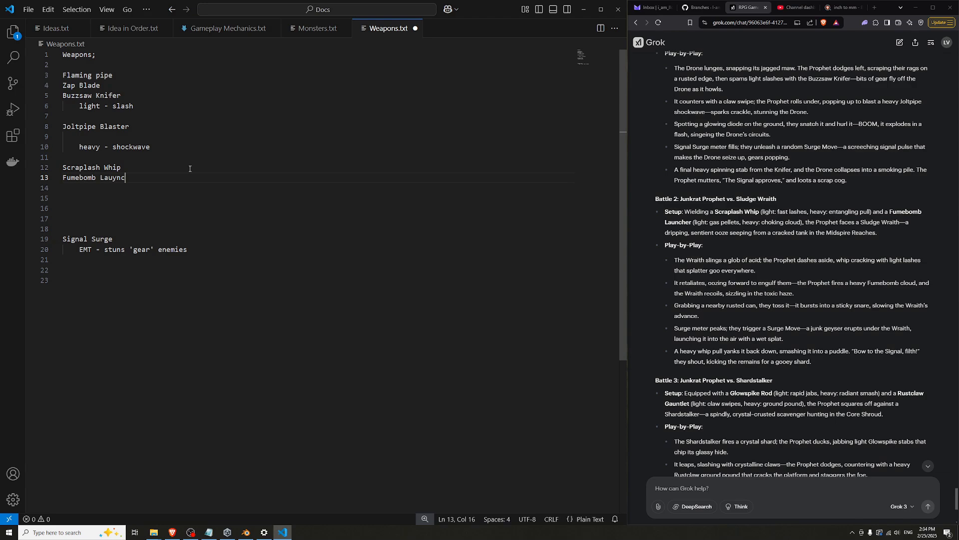
key("BackSpace")
key("BackSpace")
type("cher")
Insert a blank line above Fumebomb Launcher and add the indented description "- toxic bombs launched" below it
key("Up")
key("Return")
key("Down")
key("Down")
key("Tab")
type("- explosive")
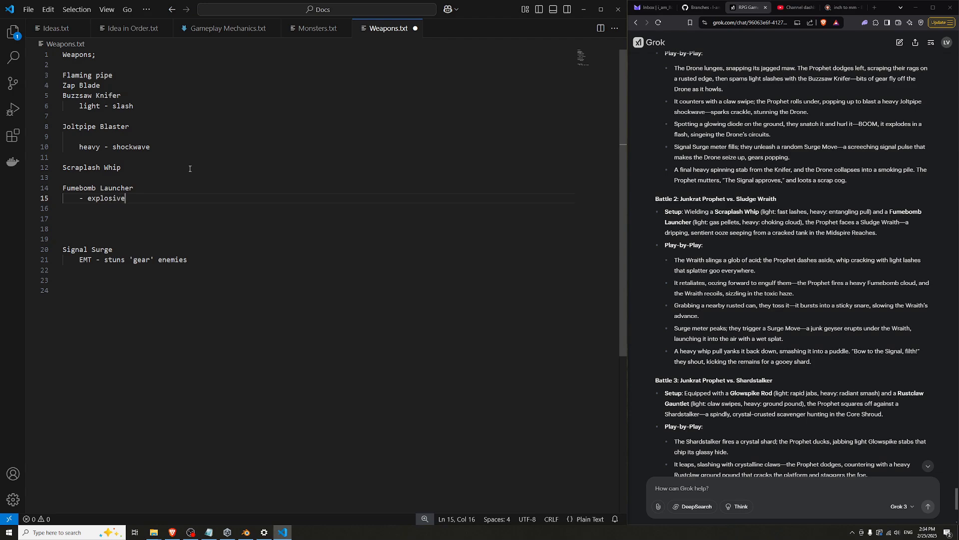
key("ctrl+BackSpace")
type("toxic")
key("Up")
key("Down")
type("bombs launched")
Add the indented description "- lash" below Scraplash Whip and save Weapons.txt
key("Up")
key("Up")
key("Tab")
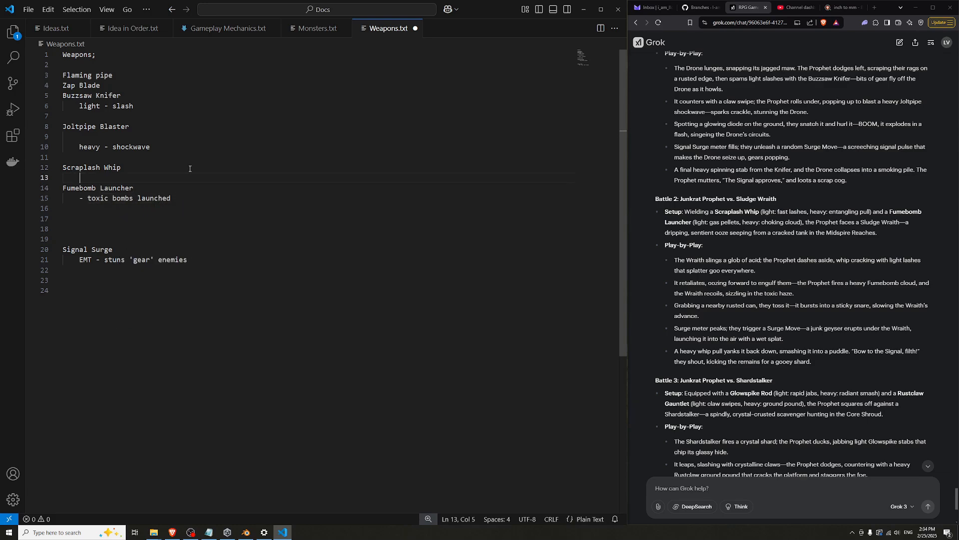
type("- lash")
key("Down")
key("Down")
key("Down")
key("Down")
key("ctrl+s")
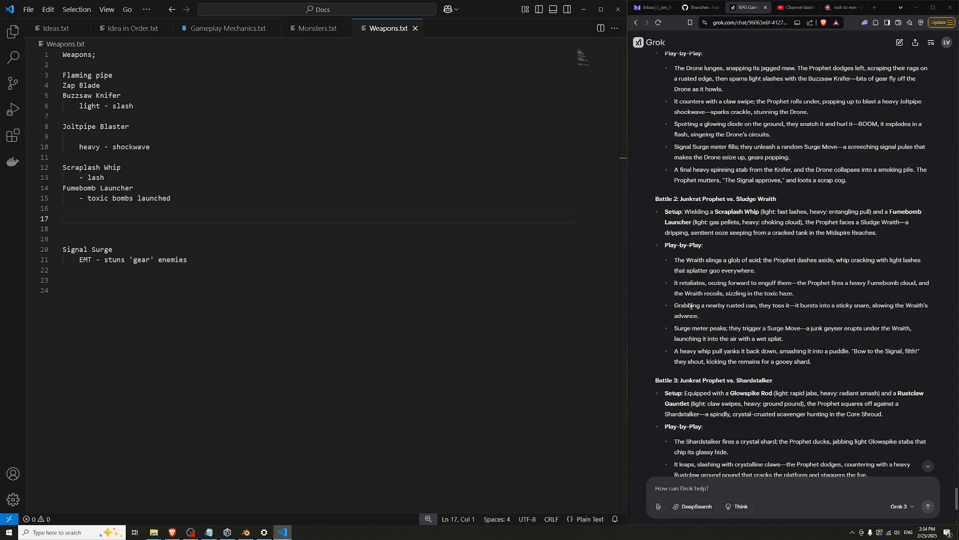
Add the Battle 2 surge move "Junk Geyser" as an indented line below EMT under Signal Surge and save Weapons.txt
left_click_drag(692, 305, 768, 307)
left_click(800, 314)
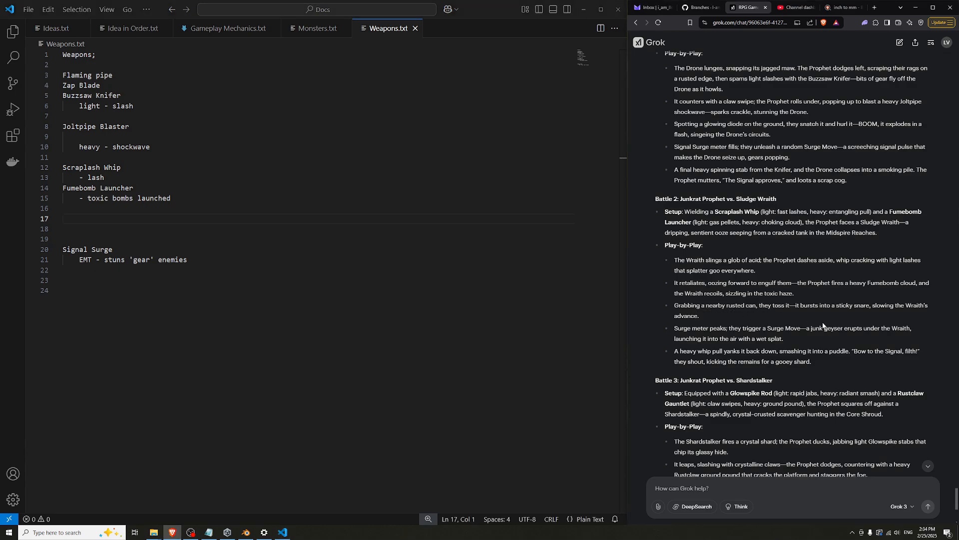
scroll(776, 305, "down", 2)
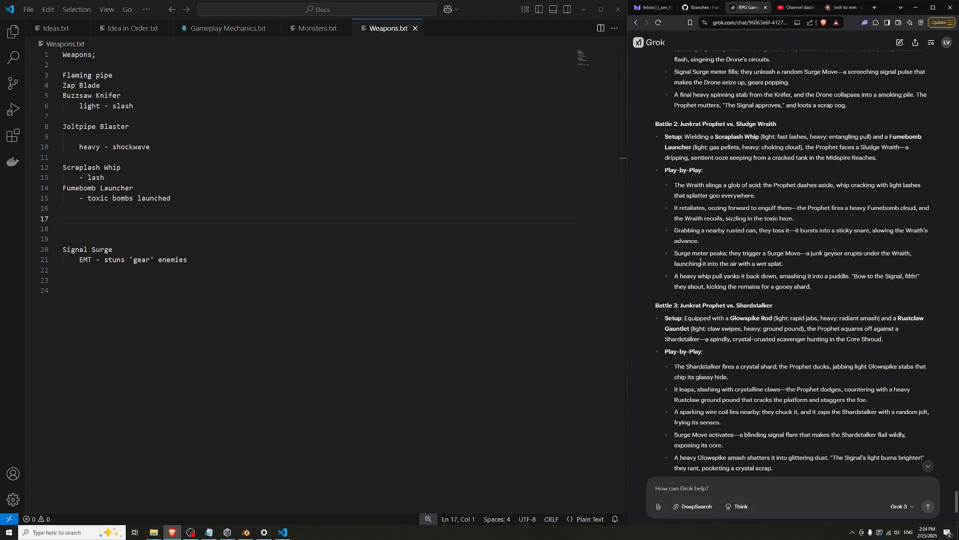
left_click_drag(808, 253, 875, 253)
left_click(857, 253)
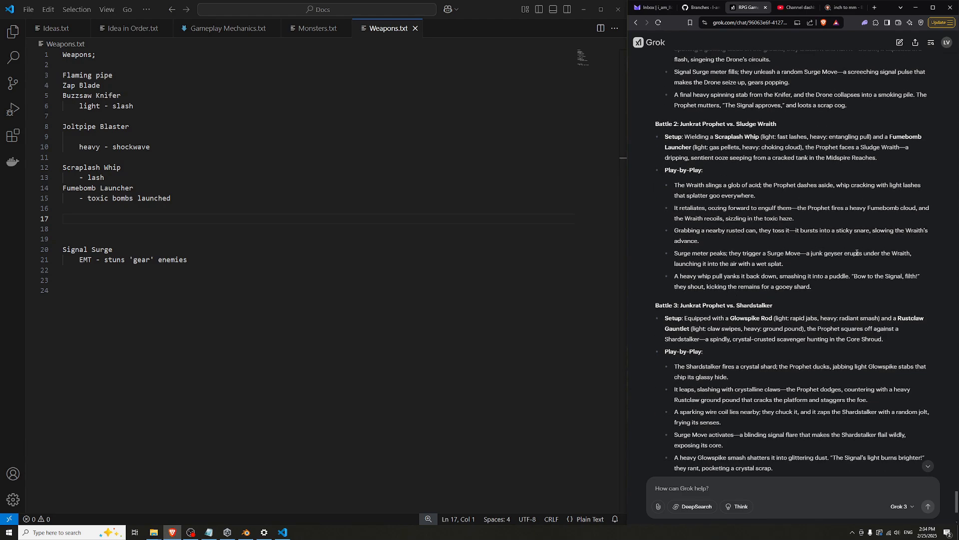
left_click(135, 275)
key("Tab")
type("Junk Ge")
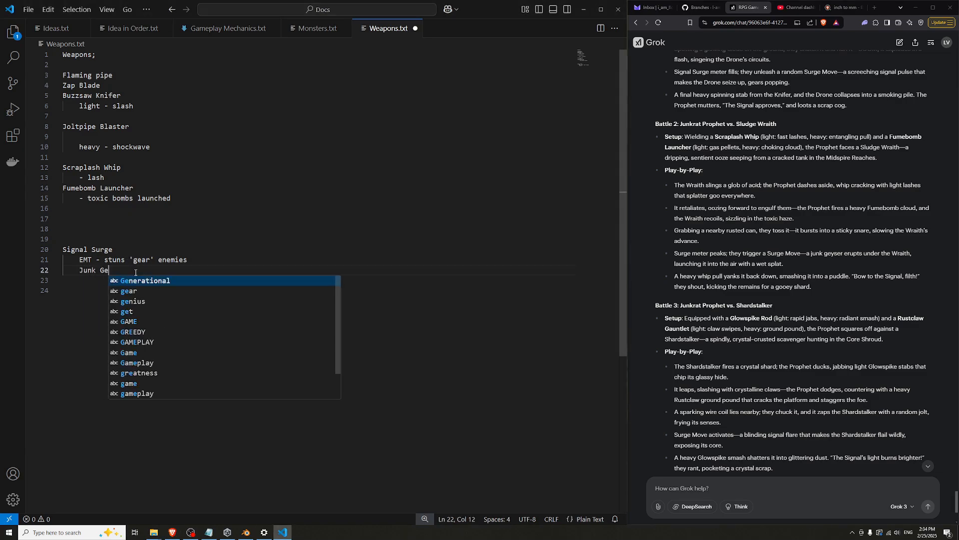
type("yser")
key("ctrl+s")
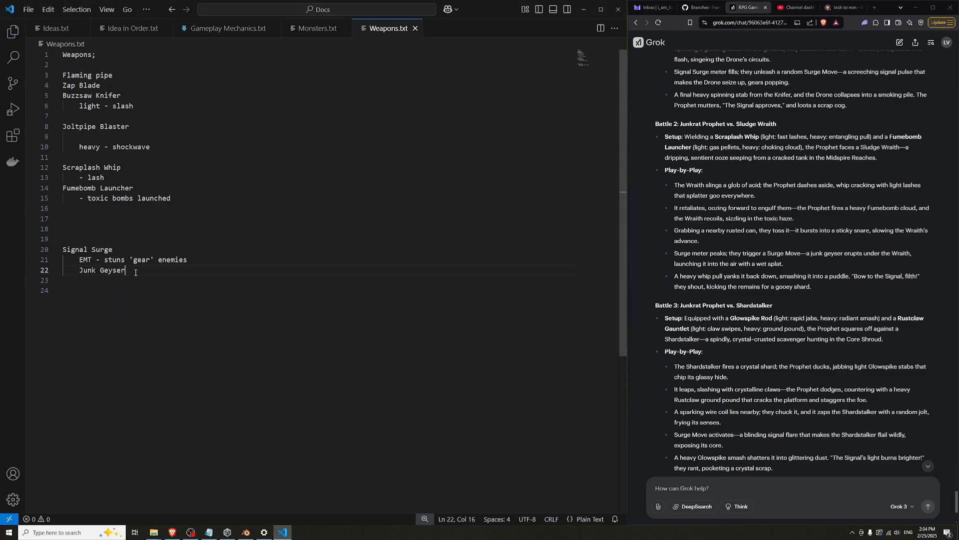
Add the Battle 3 enemy "Shardstalker" below Sludge Wraith in Monsters.txt
scroll(801, 292, "down", 3)
left_click(788, 202)
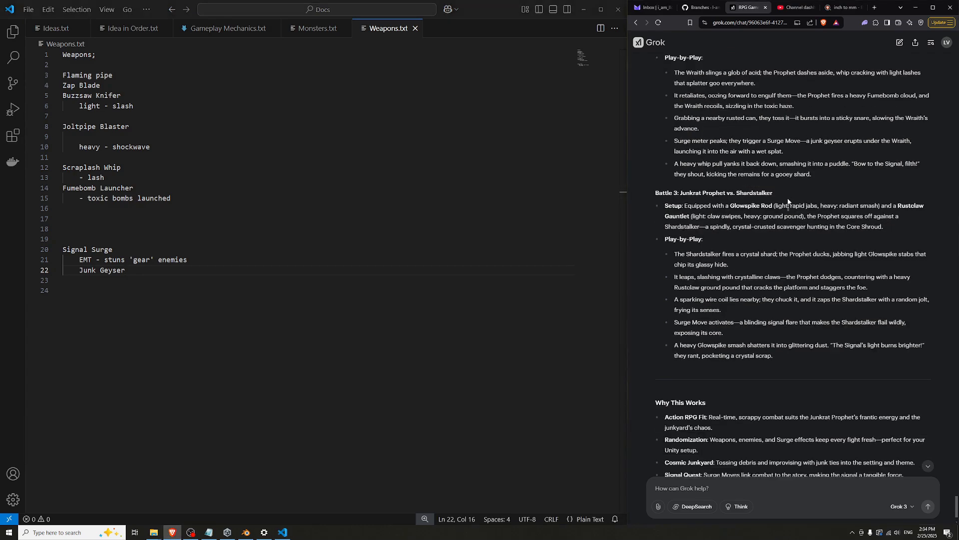
double_click(759, 193)
left_click_drag(780, 215, 800, 324)
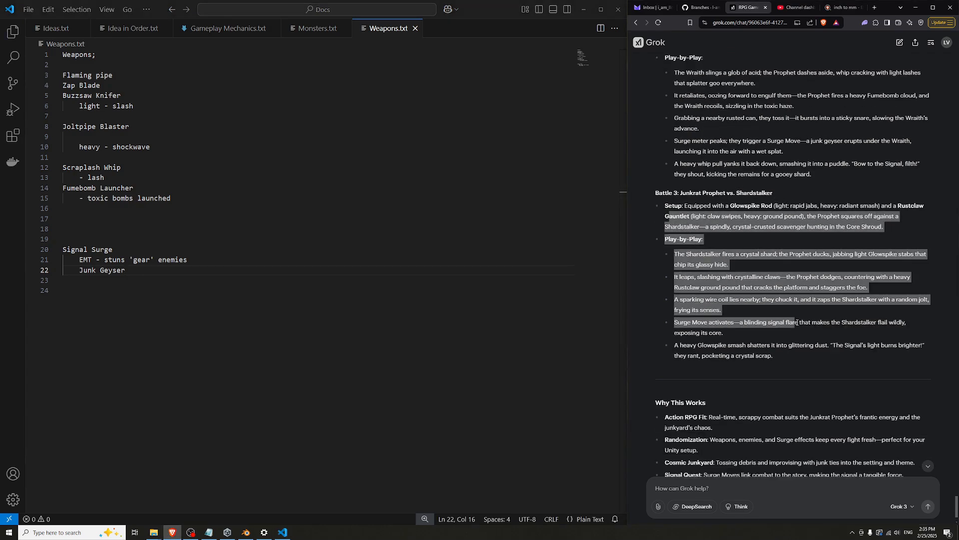
left_click(803, 235)
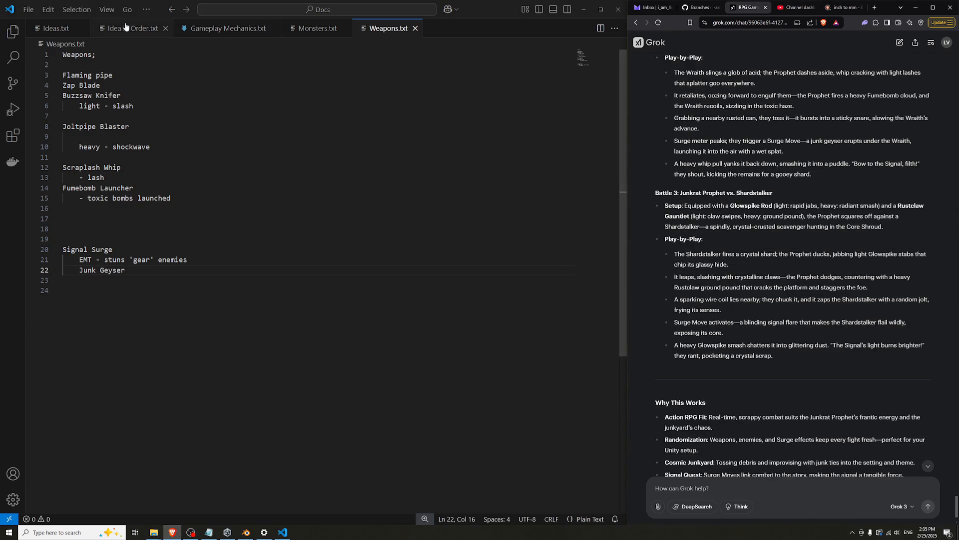
left_click(318, 29)
key("Return")
type("Shad")
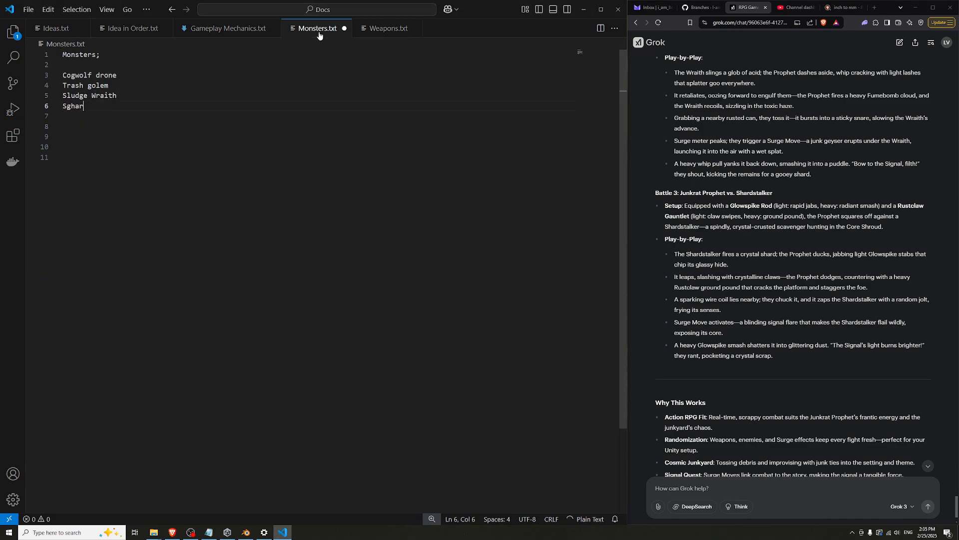
key("BackSpace")
key("BackSpace")
type("ardstalker")
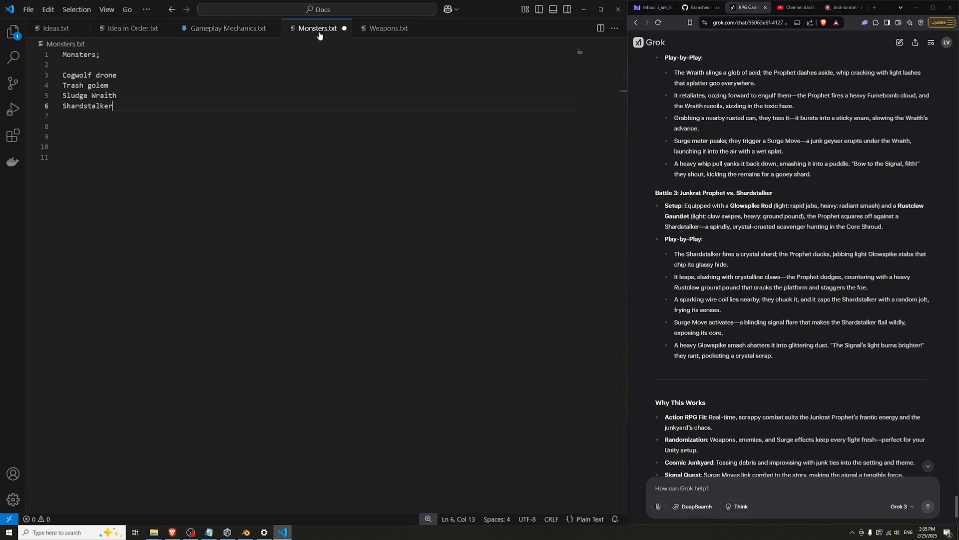
Save Monsters.txt and add the Battle 3 weapon "Glowspike Rod" below Fumebomb Launcher's description in Weapons.txt
key("ctrl+s")
left_click(376, 28)
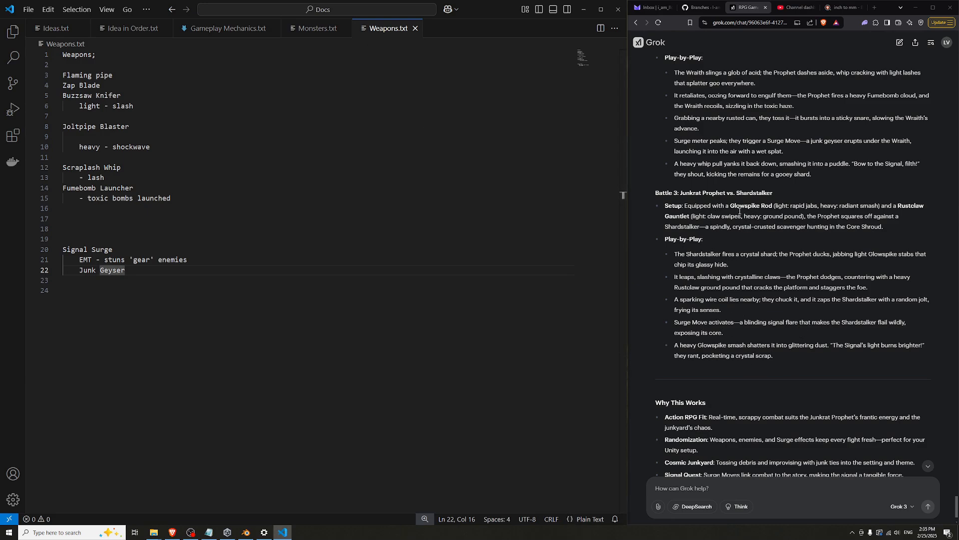
key("Up")
key("Up")
key("Up")
key("Up")
key("Up")
key("Up")
type("G")
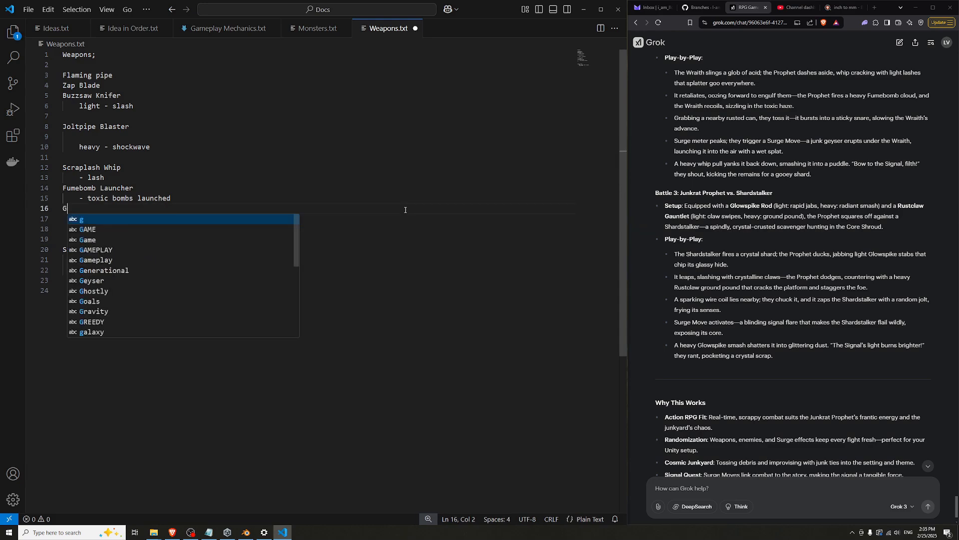
type("lowspike Rodent")
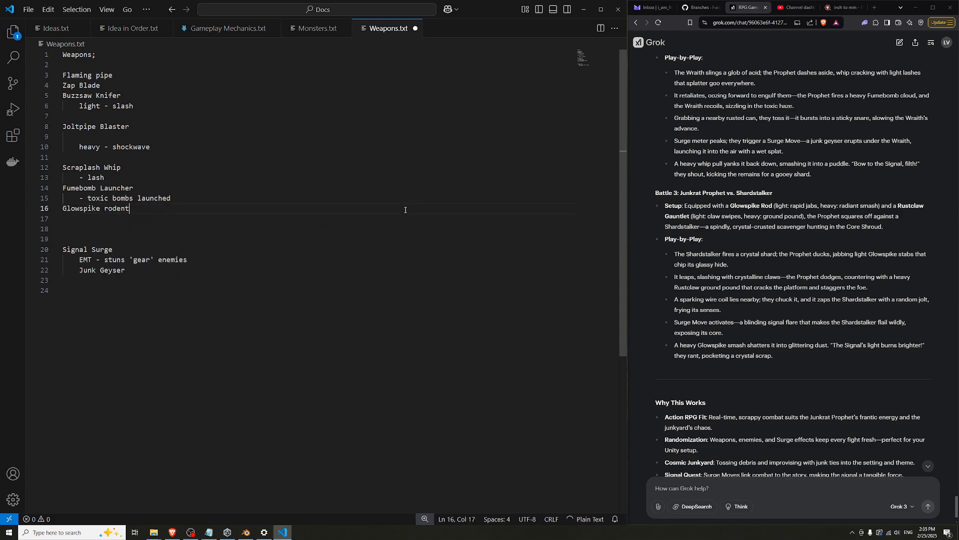
Add the weapon "Rustclaw Gauntlet" on the line below Glowspike Rod and save Weapons.txt
key("Return")
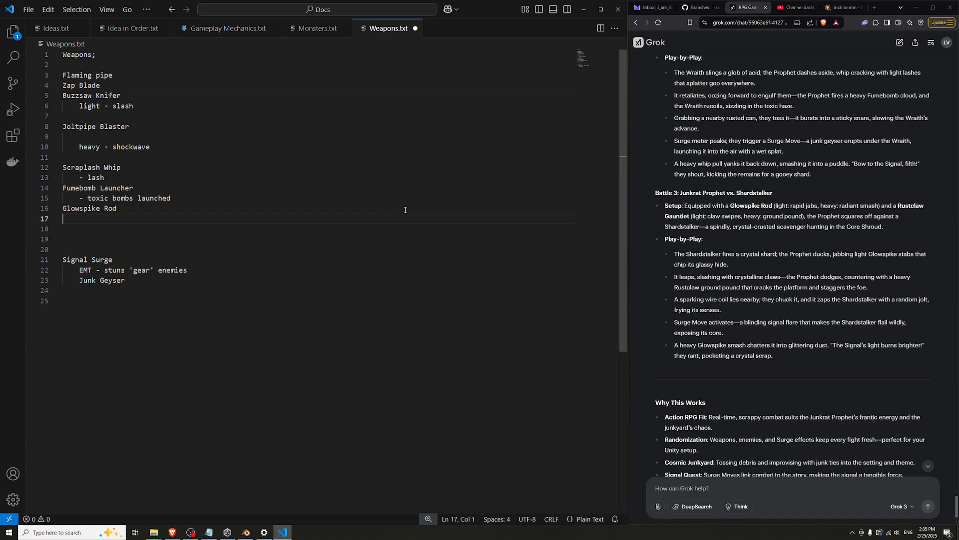
type("Rustclaw Gauntlet")
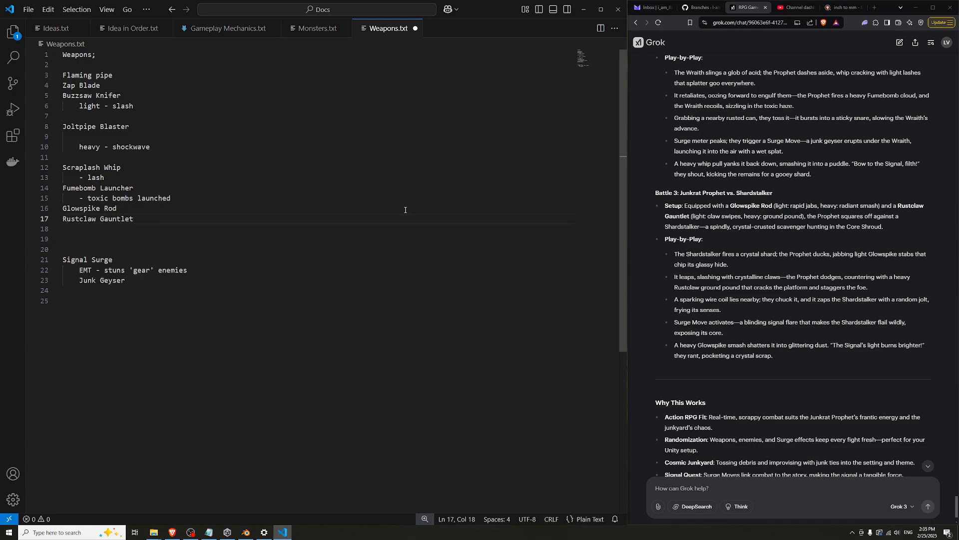
key("ctrl+s")
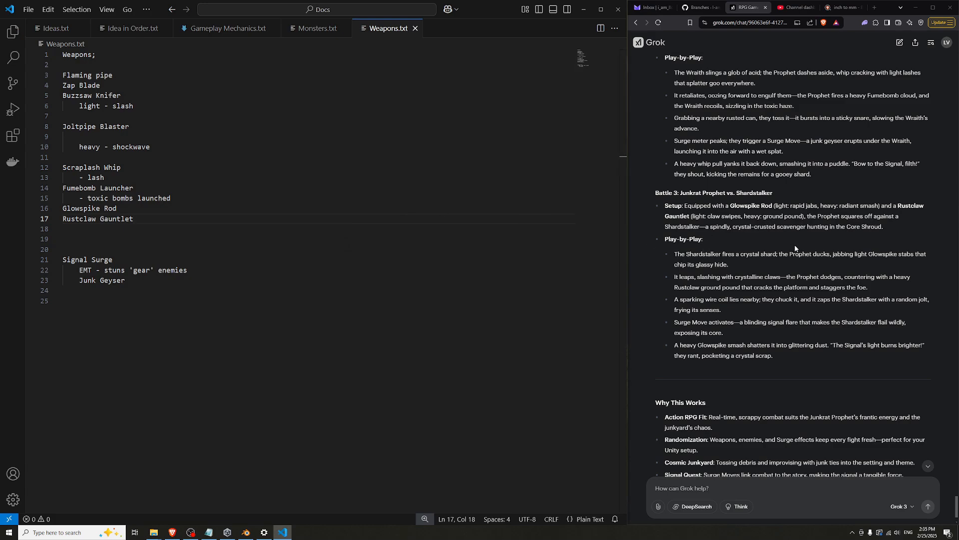
Replace the Buzzsaw Knifer entry and its description with "Buzzsaw Knifer (light: quick slashes, heavy: spinning stab)" copied from Grok's Battle 1 setup
left_click_drag(780, 206, 794, 216)
left_click(784, 214)
double_click(779, 206)
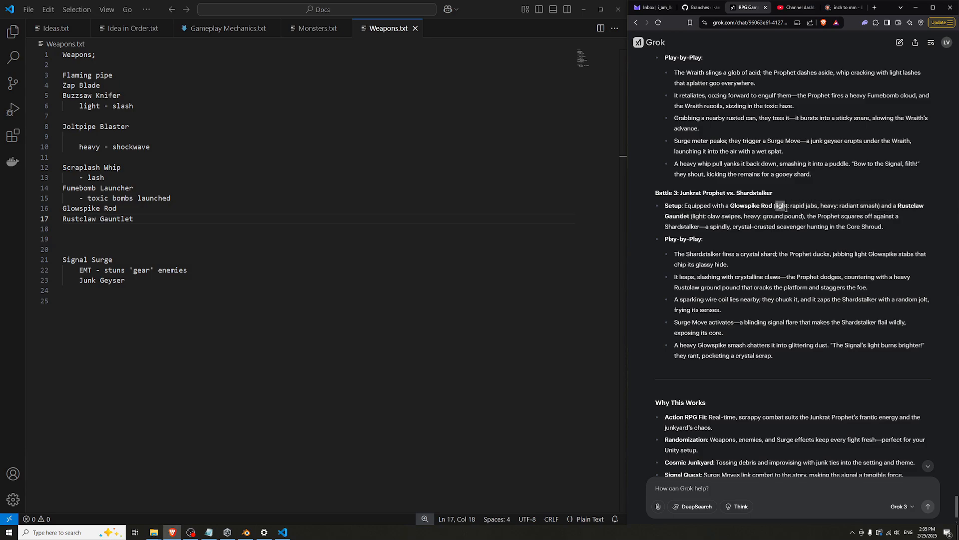
scroll(835, 243, "up", 4)
scroll(835, 243, "up", 7)
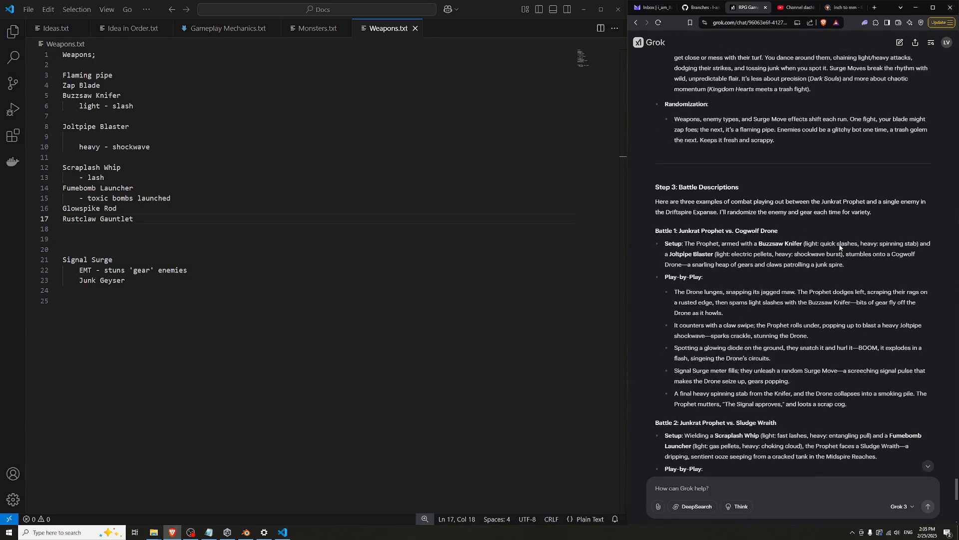
scroll(837, 244, "up", 4)
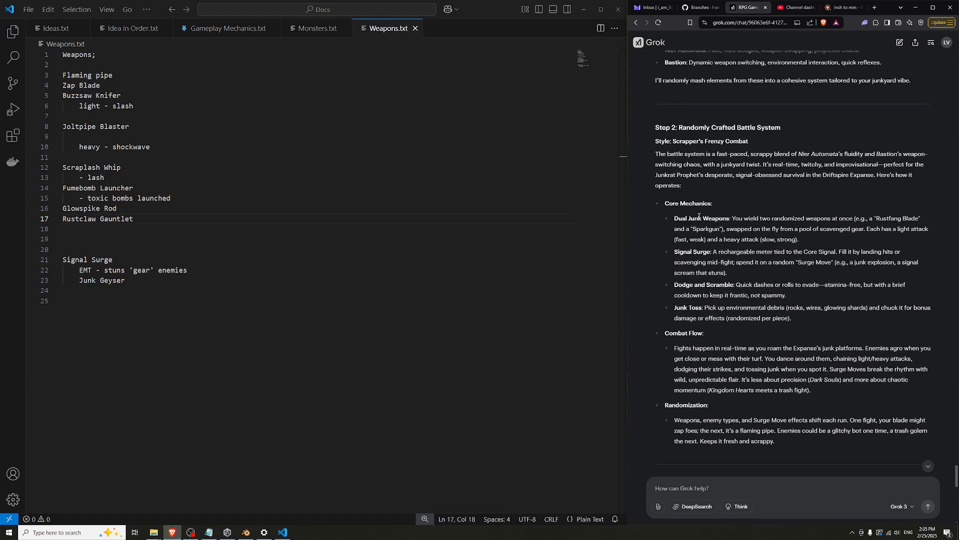
scroll(720, 226, "down", 6)
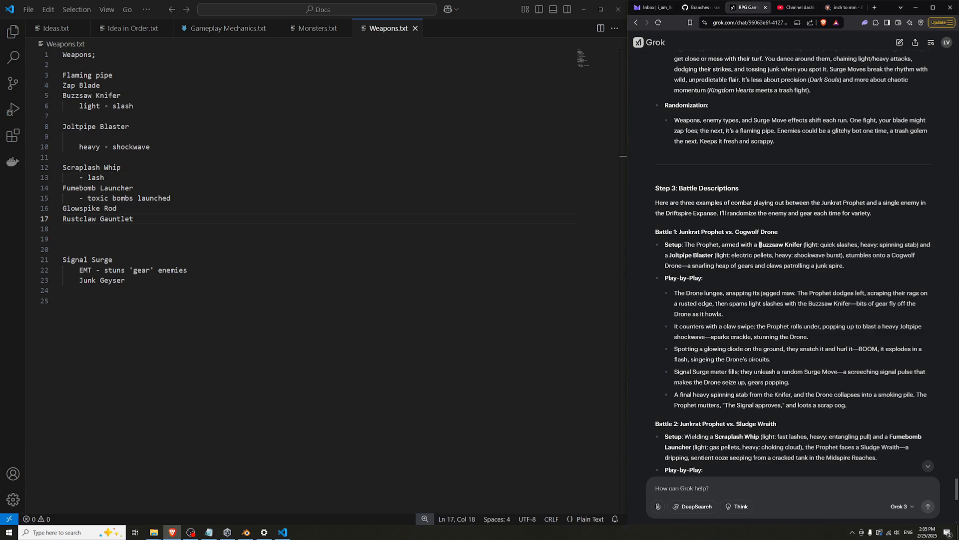
left_click_drag(760, 245, 918, 245)
key("ctrl+c")
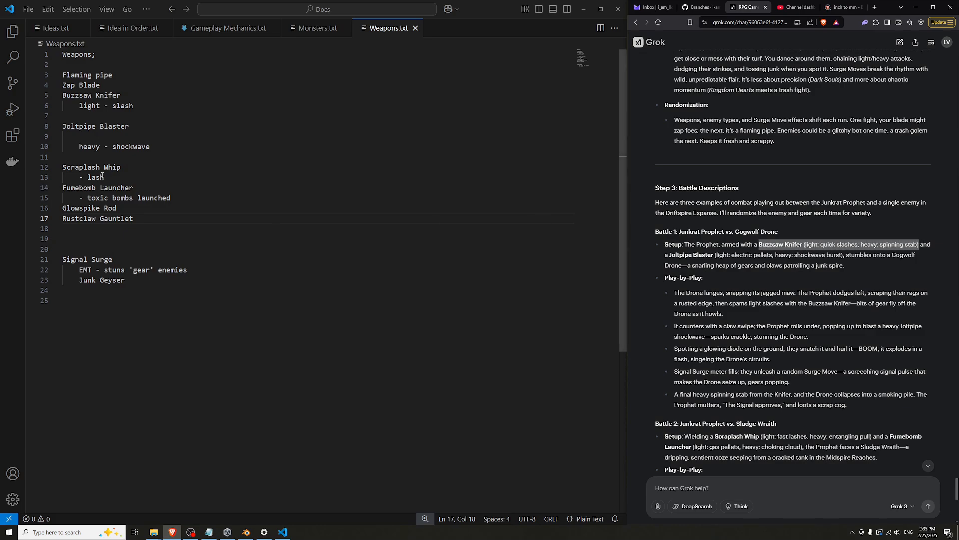
left_click(134, 106)
left_click(63, 96, "shift")
key("ctrl+v")
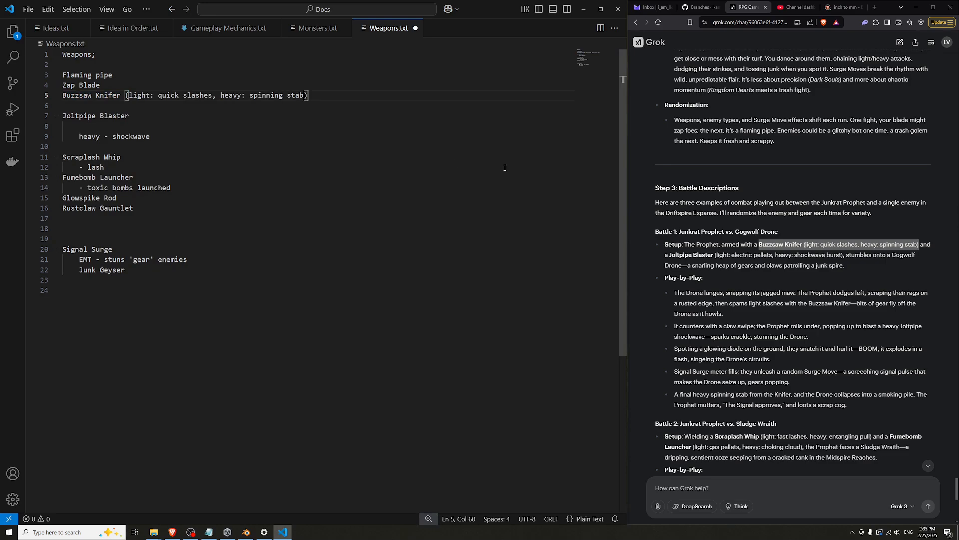
Replace the Joltpipe Blaster entry with "Joltpipe Blaster (light: electric pellets, heavy: shockwave burst)" from Grok's Battle 1 setup and save Weapons.txt
left_click(670, 254)
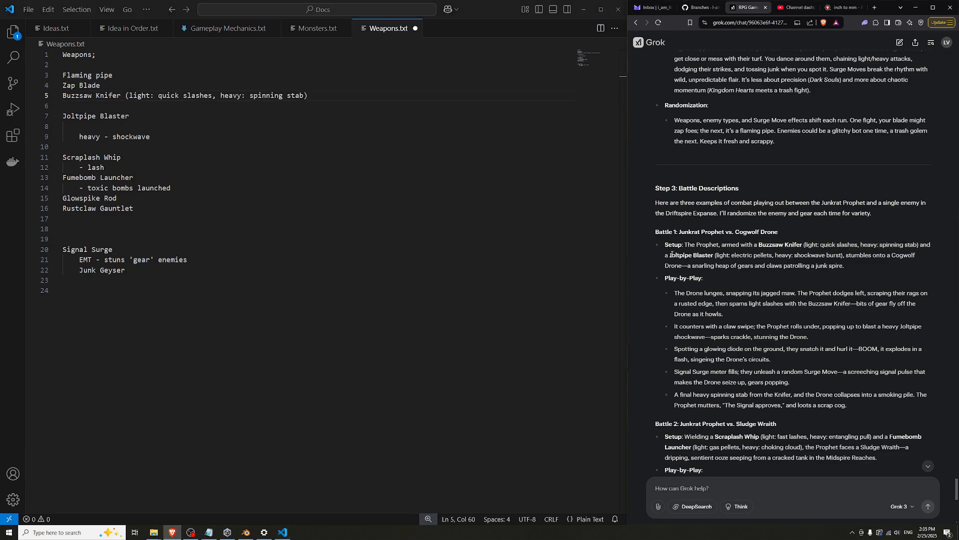
left_click_drag(670, 254, 843, 255)
key("ctrl+c")
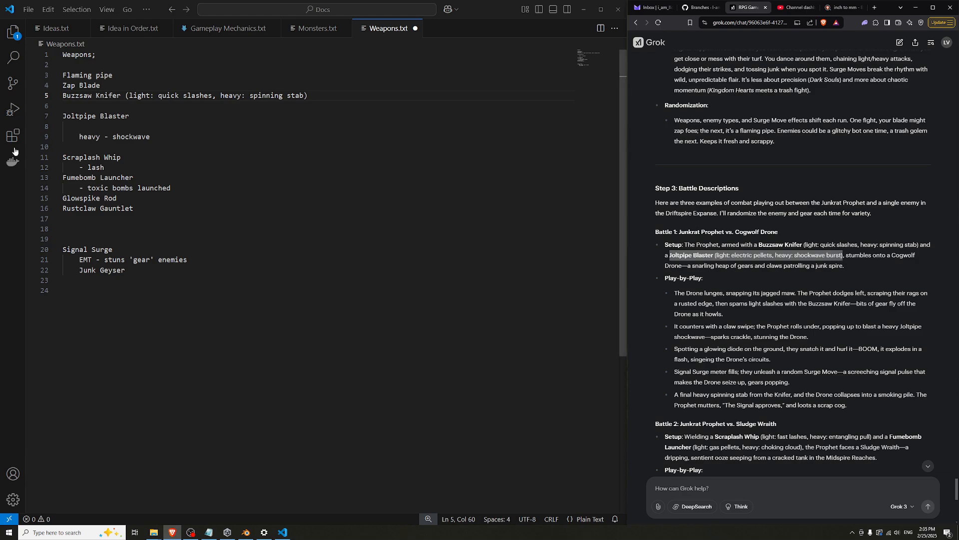
left_click_drag(163, 141, 63, 105)
key("ctrl+v")
key("ctrl+s")
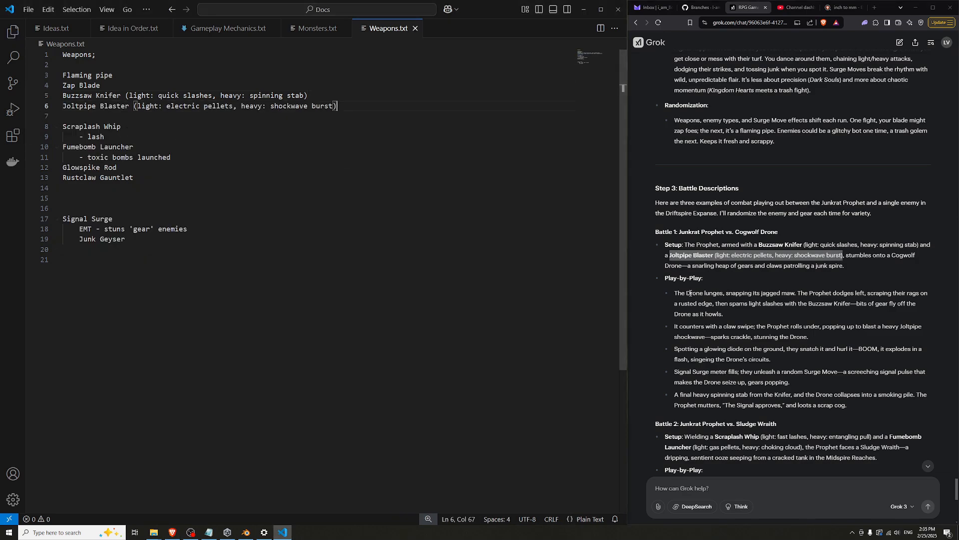
Replace the Scraplash Whip entry and its description with "Scraplash Whip (light: fast lashes, heavy: entangling pull)" copied from Grok's Battle 2 setup
scroll(805, 314, "down", 2)
scroll(805, 314, "down", 2)
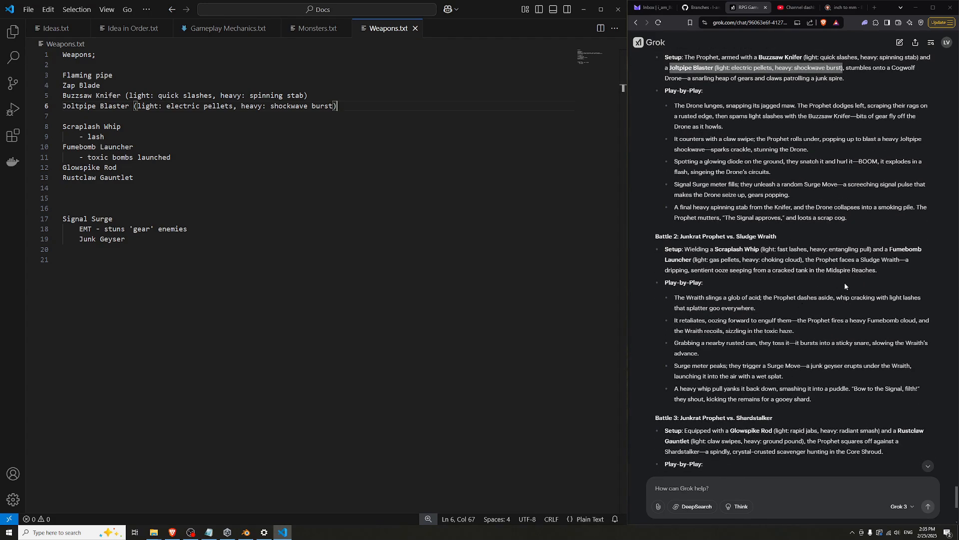
left_click_drag(716, 250, 871, 251)
key("ctrl+c")
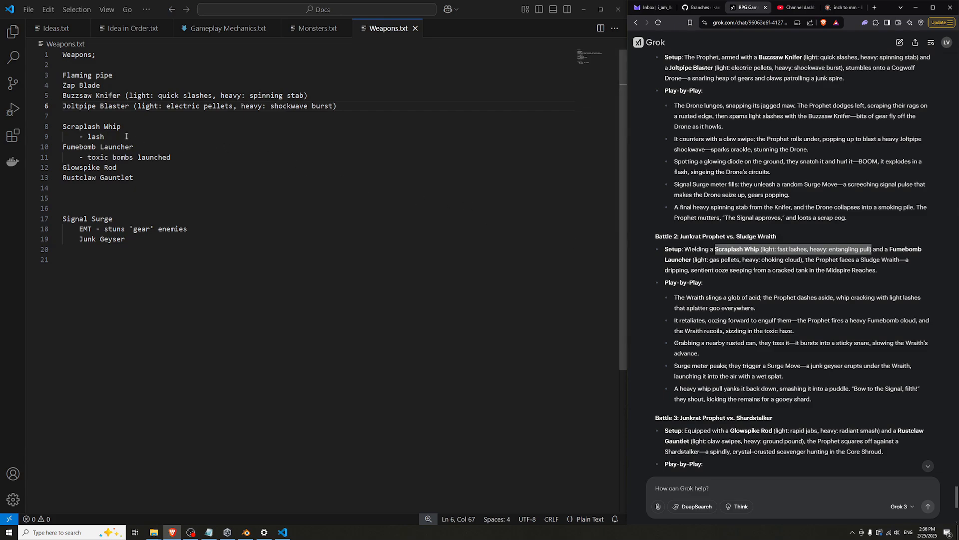
left_click_drag(126, 136, 63, 116)
key("ctrl+v")
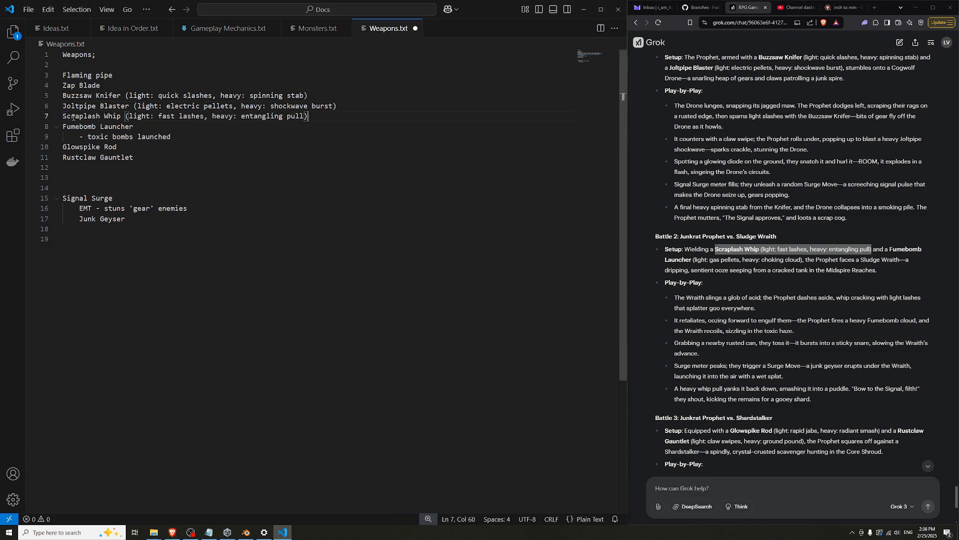
Replace the Fumebomb Launcher entry with "Fumebomb Launcher (light: gas pellets, heavy: choking cloud)" from Grok's Battle 2 setup and save Weapons.txt
key("Return")
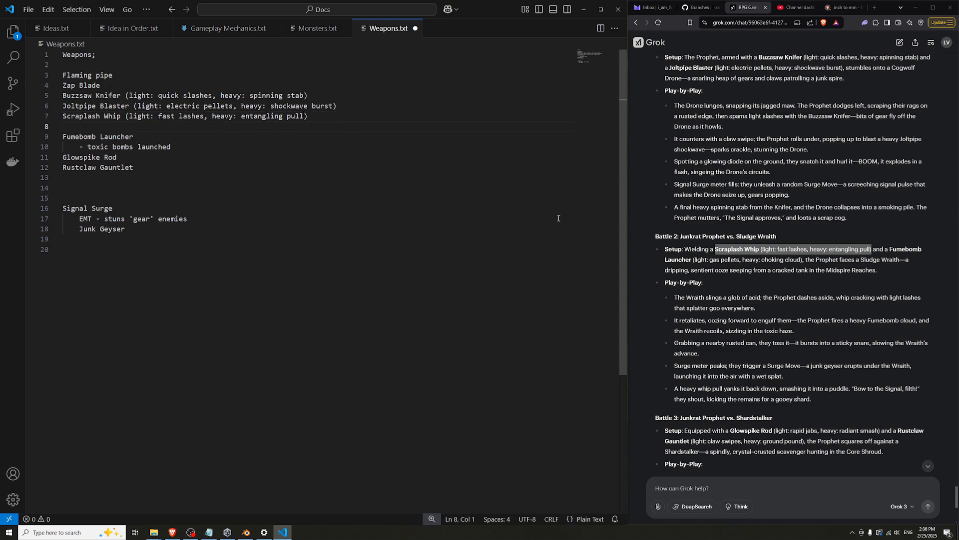
left_click(907, 269)
left_click_drag(890, 249, 802, 262)
key("ctrl+c")
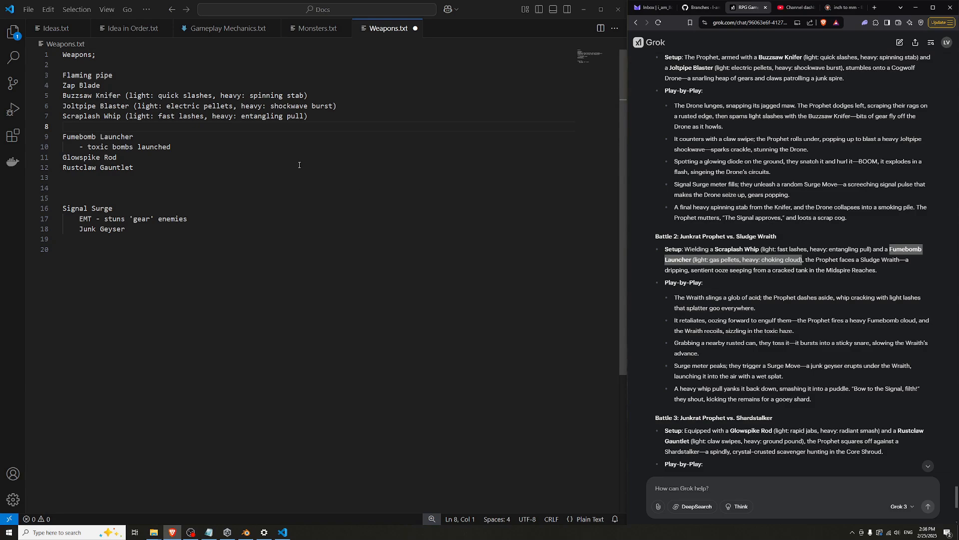
double_click(142, 147)
left_click_drag(63, 126, 219, 150)
key("ctrl+v")
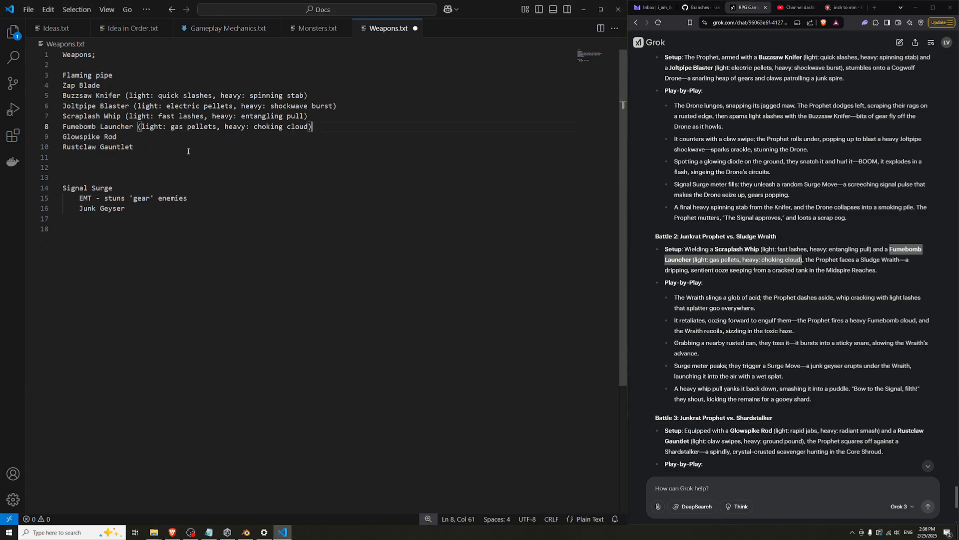
key("ctrl+s")
Replace the Glowspike Rod entry with "Glowspike Rod (light: rapid jabs, heavy: radiant smash)" from Grok's Battle 3 setup and save Weapons.txt
scroll(808, 289, "down", 4)
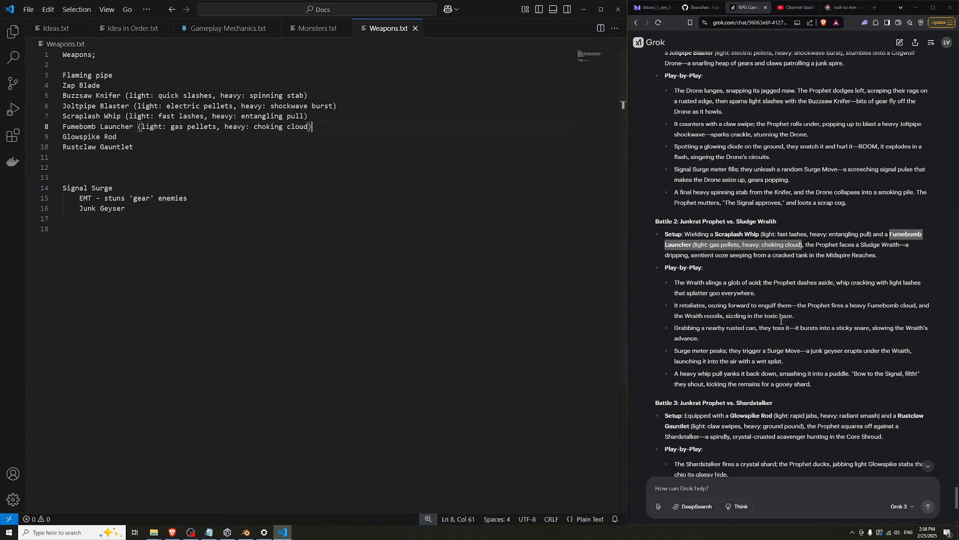
left_click_drag(730, 243, 881, 246)
key("ctrl+c")
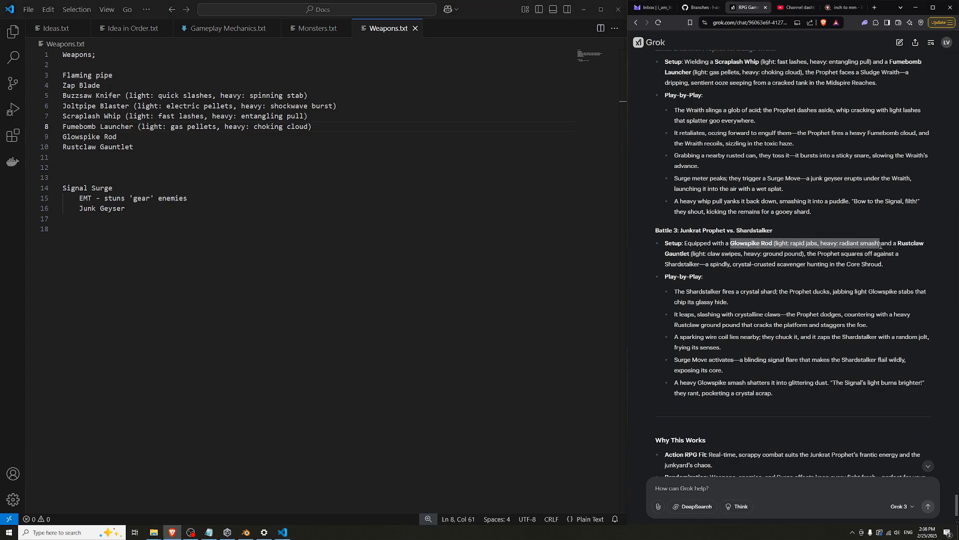
left_click_drag(125, 136, 62, 137)
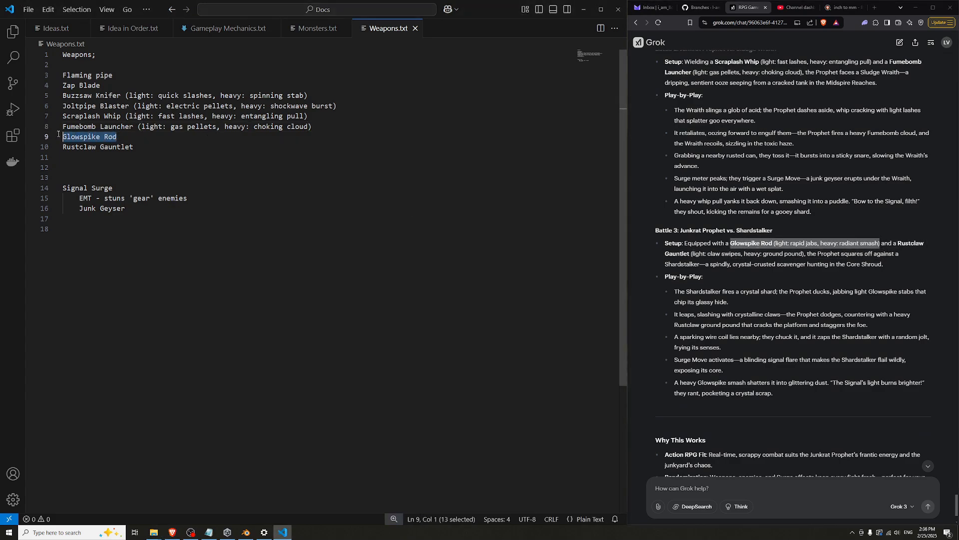
key("ctrl+v")
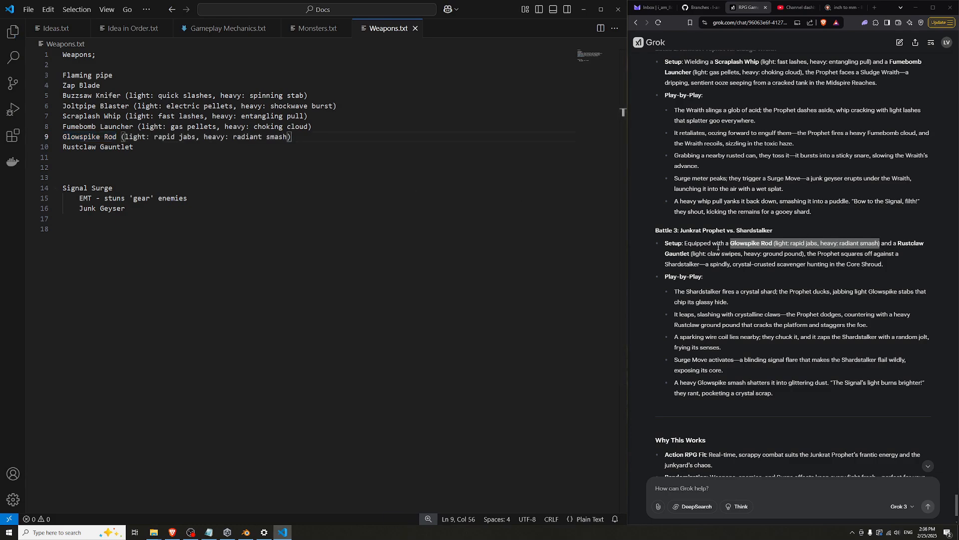
Replace the Rustclaw Gauntlet entry with "Rustclaw Gauntlet (light: claw swipes, heavy: ground pound)" copied from Grok's Battle 3 setup
left_click_drag(801, 254, 846, 243)
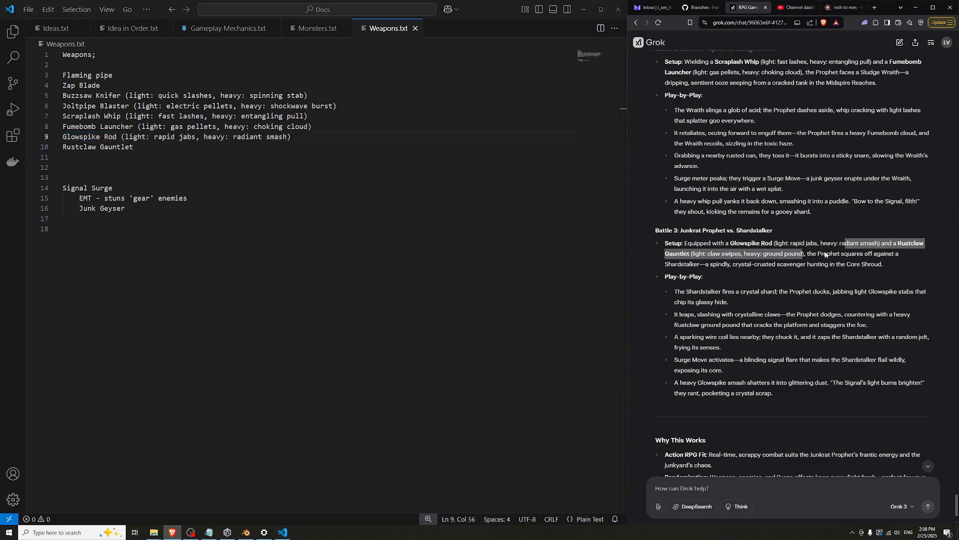
left_click(804, 256)
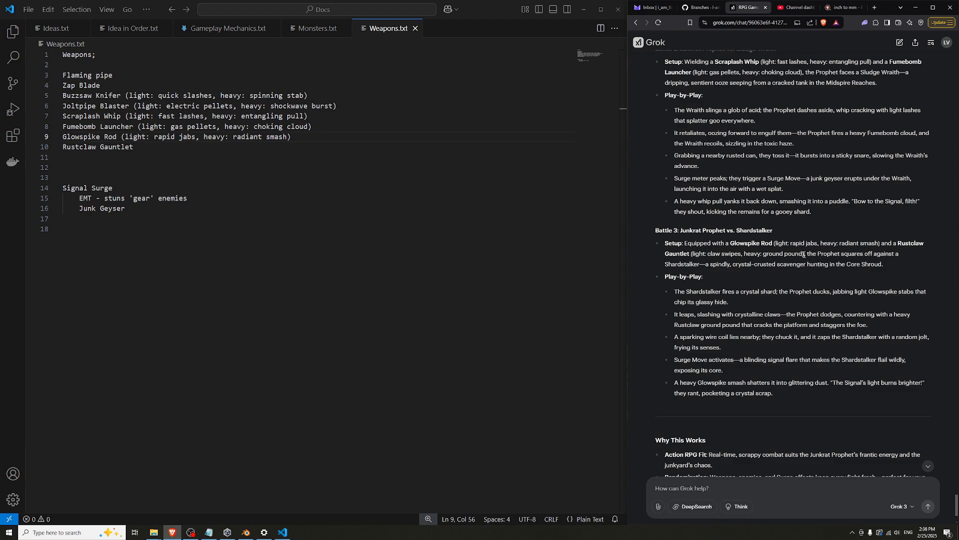
left_click_drag(804, 255, 896, 244)
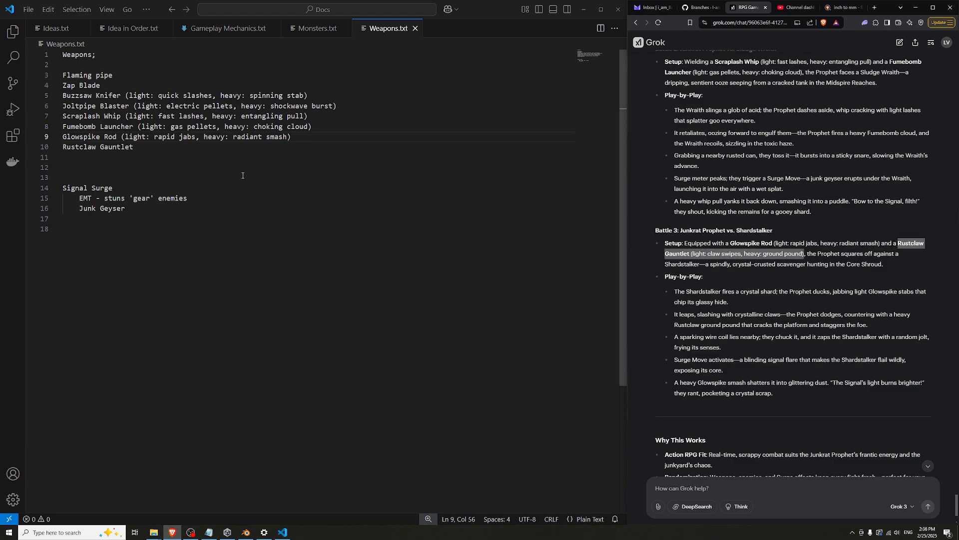
left_click_drag(164, 151, 62, 148)
key("ctrl+v")
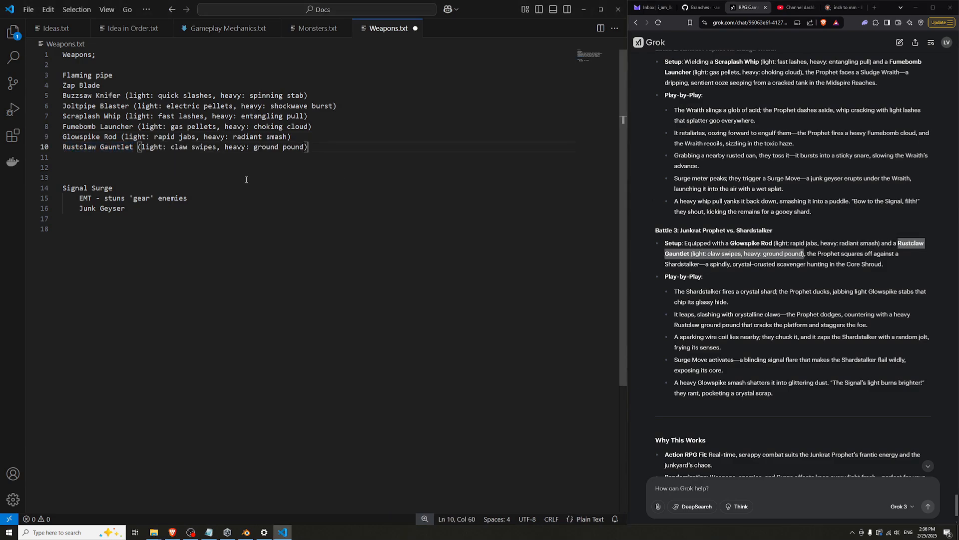
Add the Battle 3 surge move "Blinding Signal" as an indented line below Junk Geyser under Signal Surge and save Weapons.txt
scroll(739, 325, "down", 1)
left_click(809, 313)
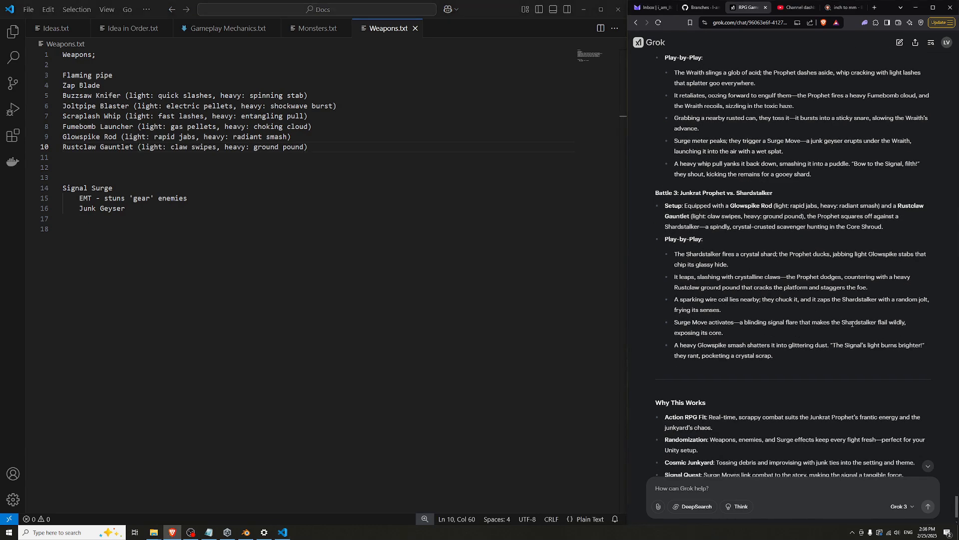
left_click_drag(744, 321, 819, 325)
left_click(811, 325)
left_click(167, 219)
key("Tab")
type("Bli")
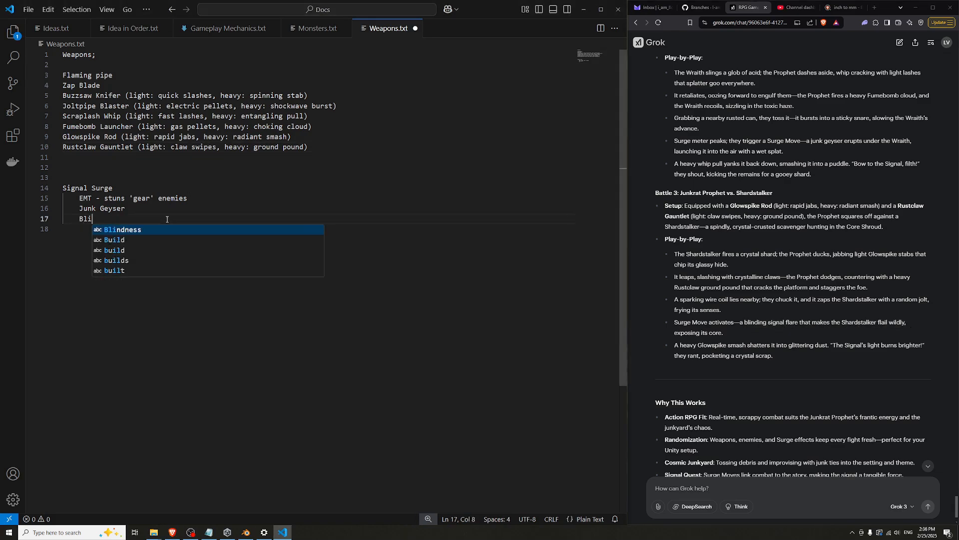
type("nding Signal")
key("ctrl+s")
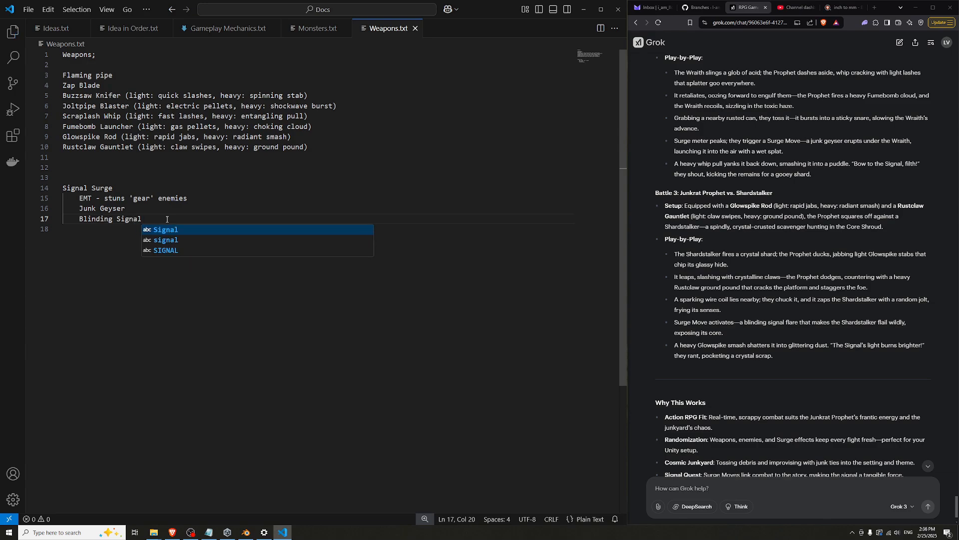
key("Escape")
left_click(318, 171)
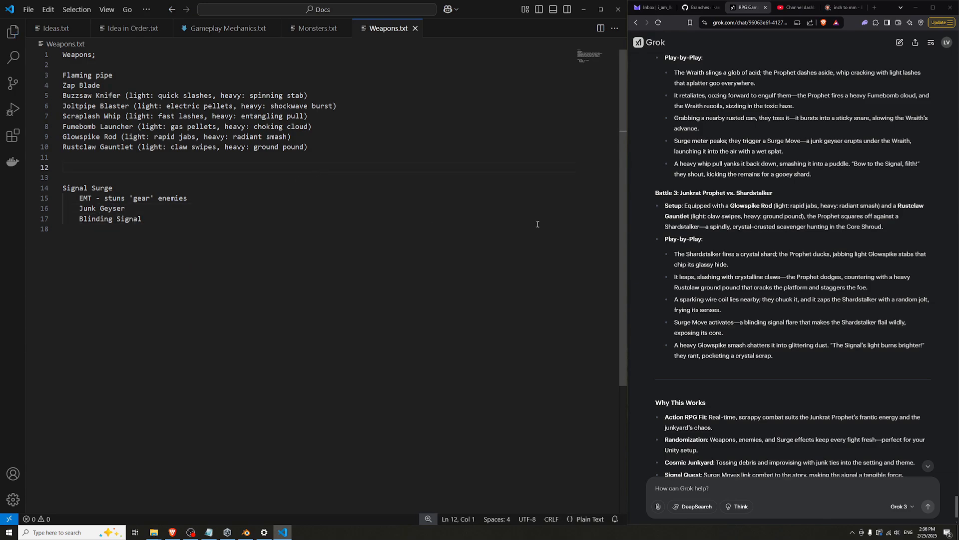
Delete the placeholder line about combat mechanics below the Battle System notes in Idea in Order.txt and save the file
scroll(802, 302, "down", 2)
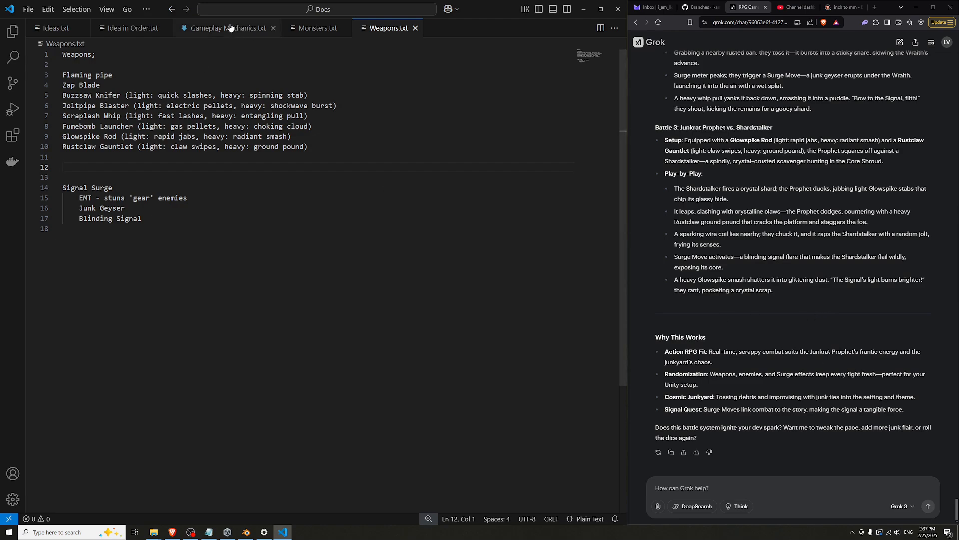
left_click(250, 29)
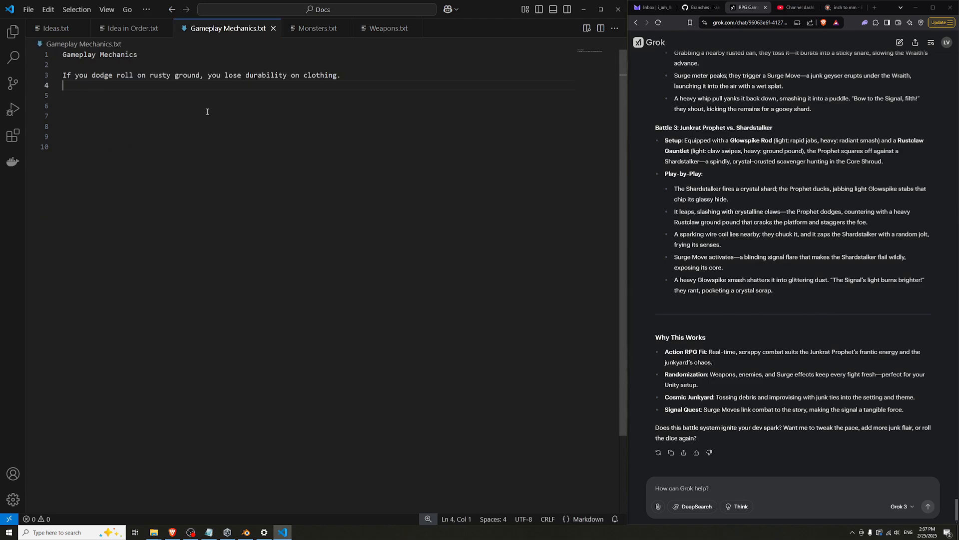
left_click(129, 29)
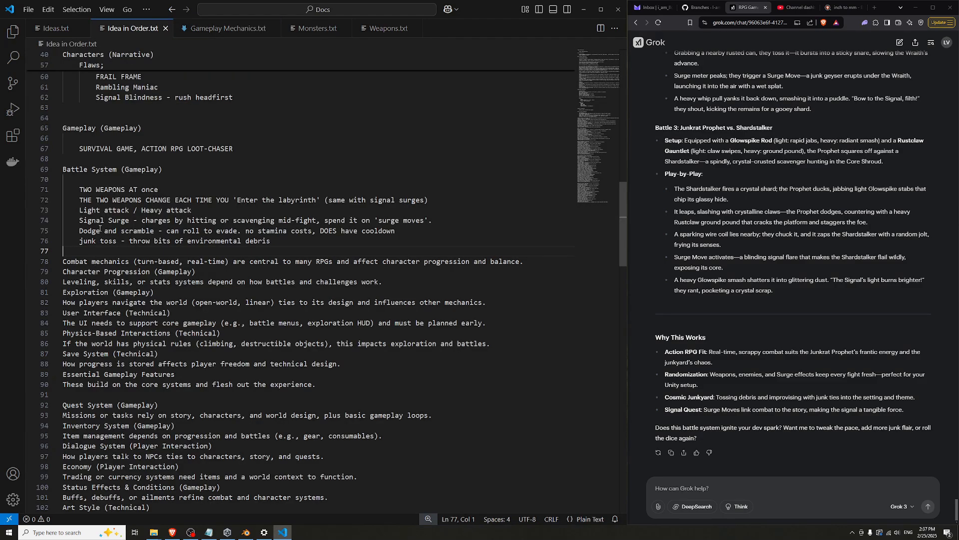
left_click_drag(71, 169, 162, 169)
left_click(176, 251)
left_click_drag(523, 259, 62, 261)
key("BackSpace")
key("BackSpace")
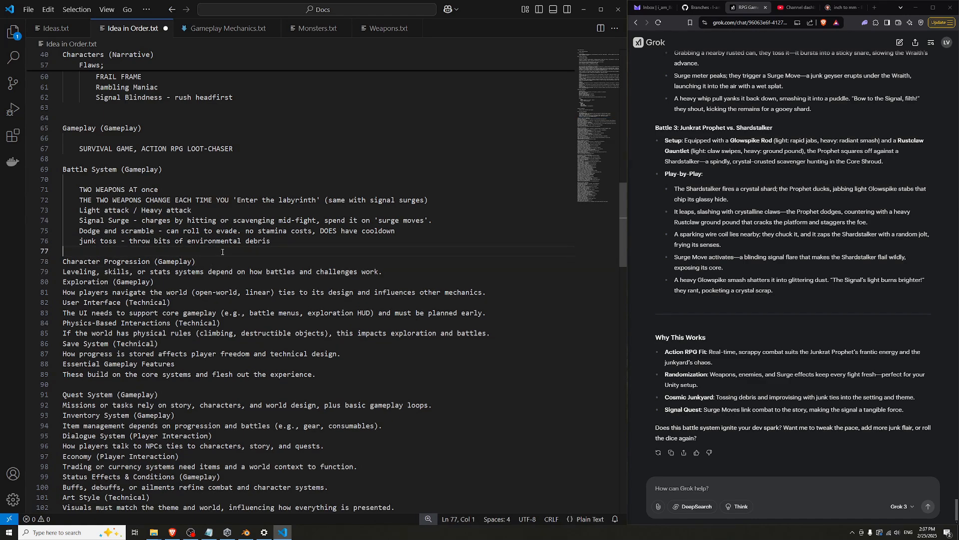
key("ctrl+s")
Review the Battle System notes and the outline topics that follow, from Character Progression to Save System
left_click(176, 170)
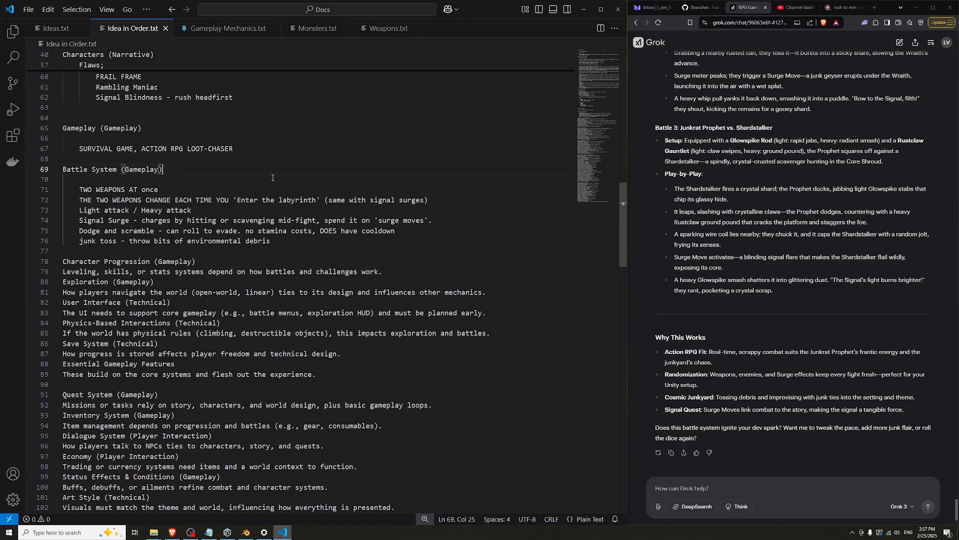
left_click(209, 250)
left_click_drag(86, 192, 65, 210)
left_click(222, 200)
left_click_drag(215, 262, 63, 267)
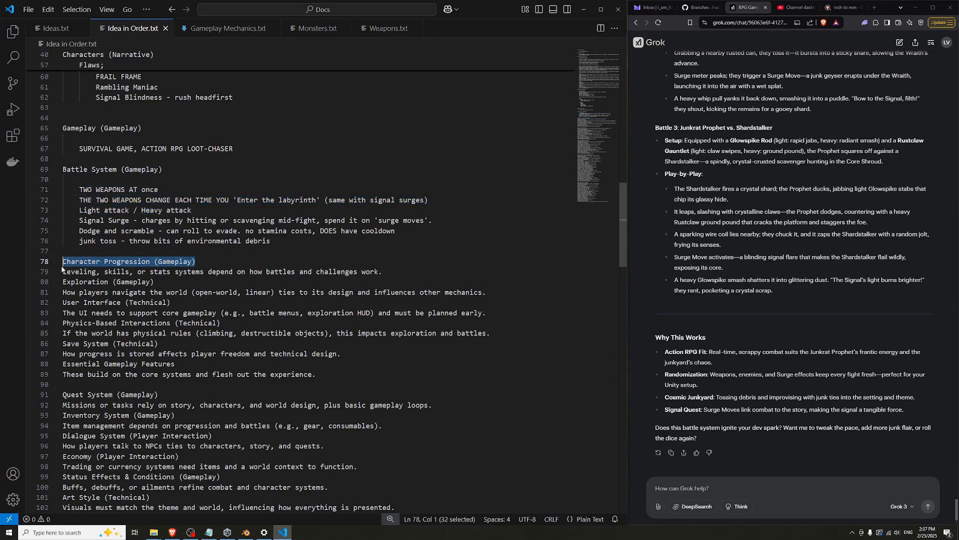
left_click(210, 261)
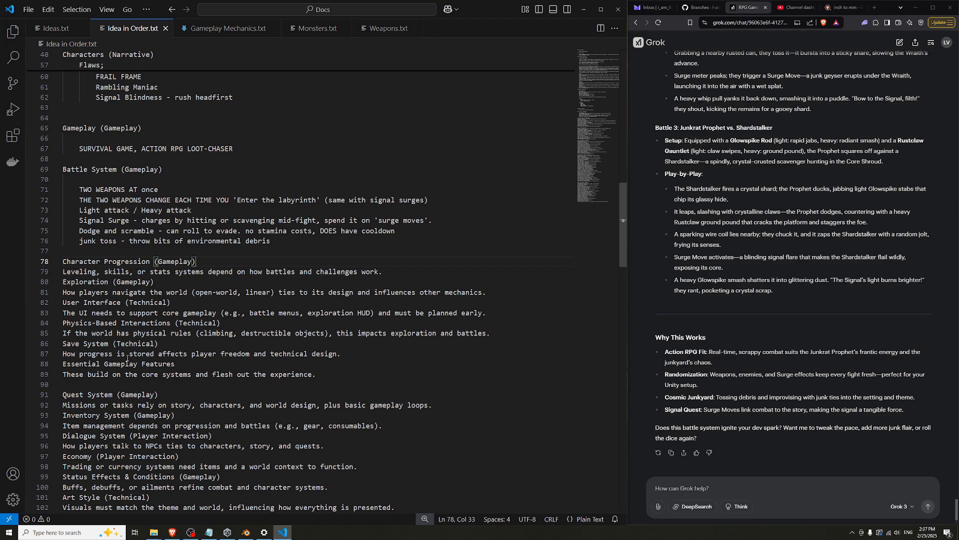
left_click(185, 344)
scroll(172, 339, "down", 1)
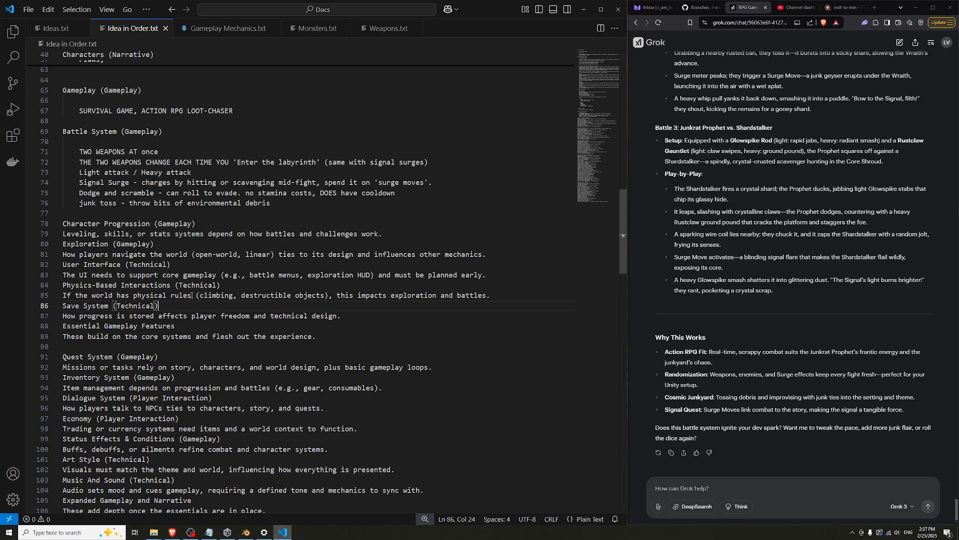
left_click(122, 140)
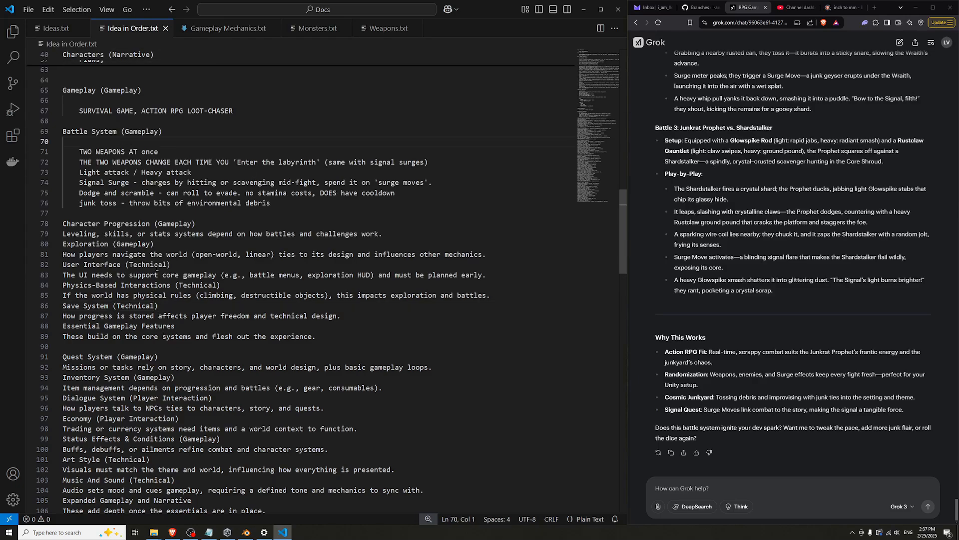
Look through the outline topics still to be developed, including Exploration and Resource Management
scroll(157, 268, "down", 2)
scroll(153, 370, "down", 2)
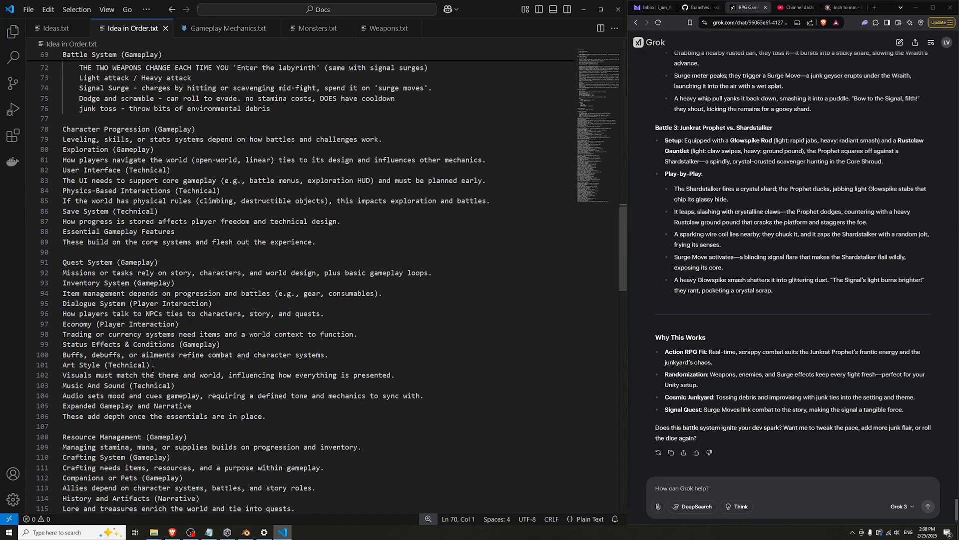
scroll(250, 427, "down", 2)
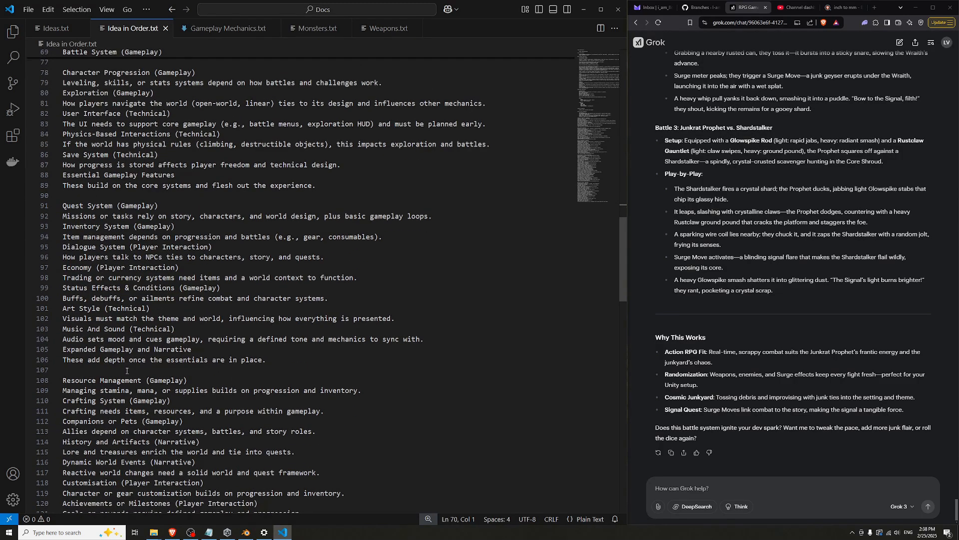
scroll(125, 270, "up", 1)
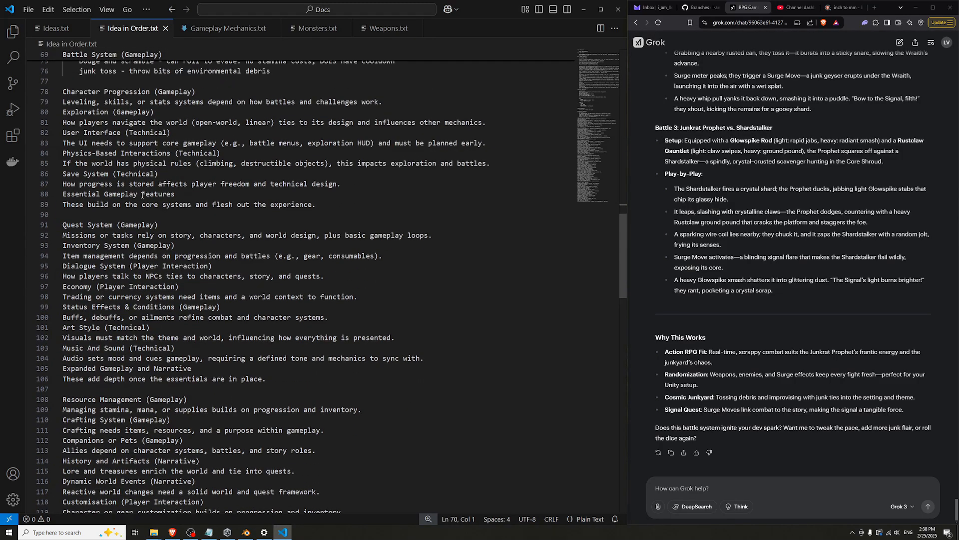
left_click(157, 112)
key("shift+Home")
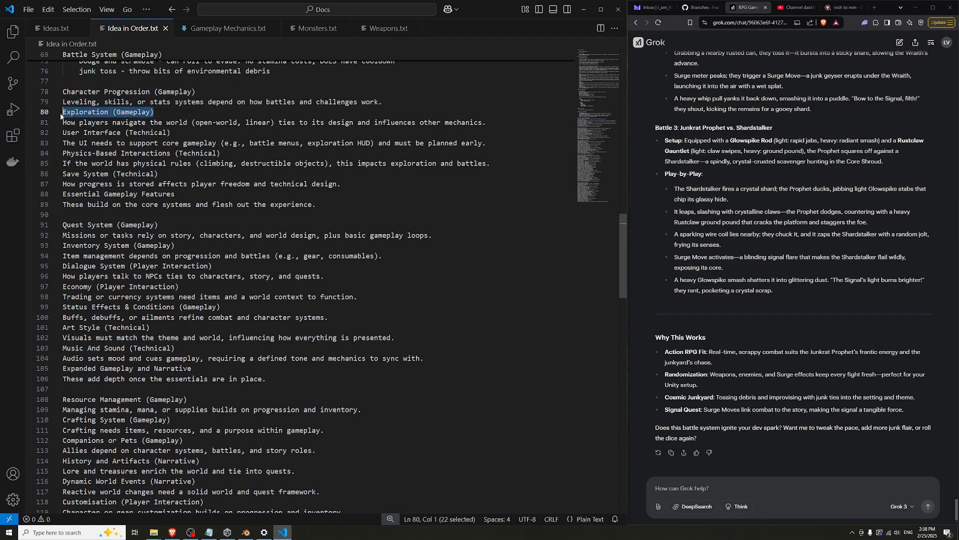
left_click(164, 113)
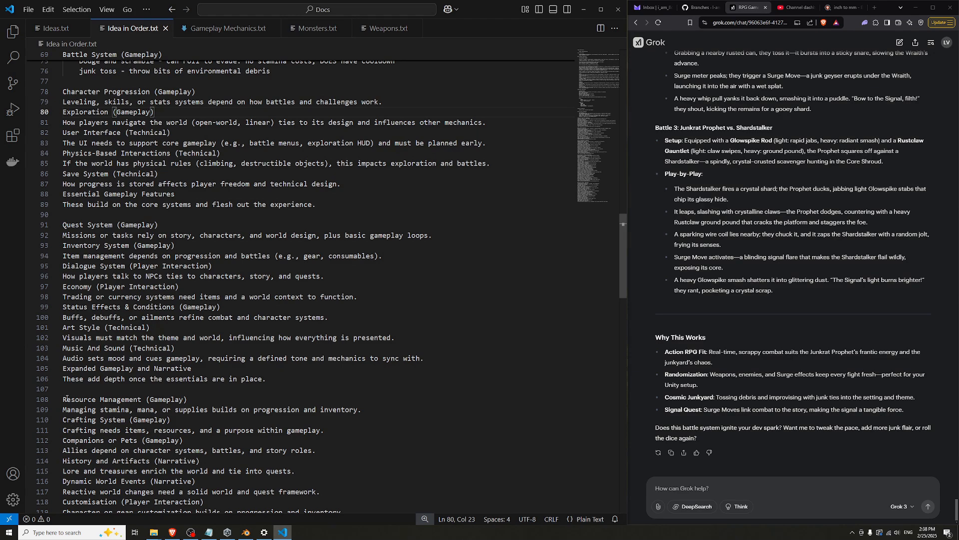
left_click_drag(64, 399, 190, 400)
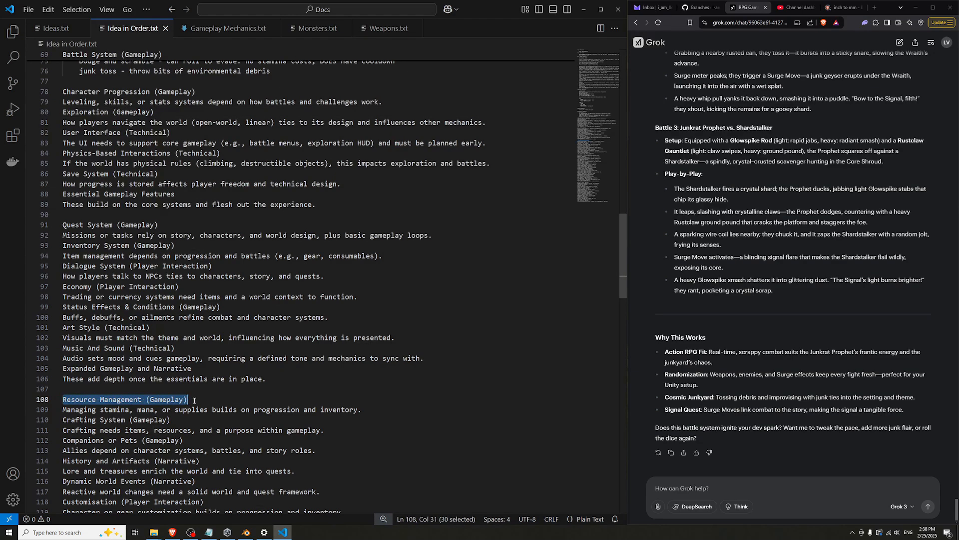
left_click(201, 390)
left_click_drag(155, 115, 80, 103)
key("Right")
Reread the Theme, Story and World Design notes at the beginning of the document, through the Outer Rim to Core Shroud progression
scroll(279, 315, "up", 16)
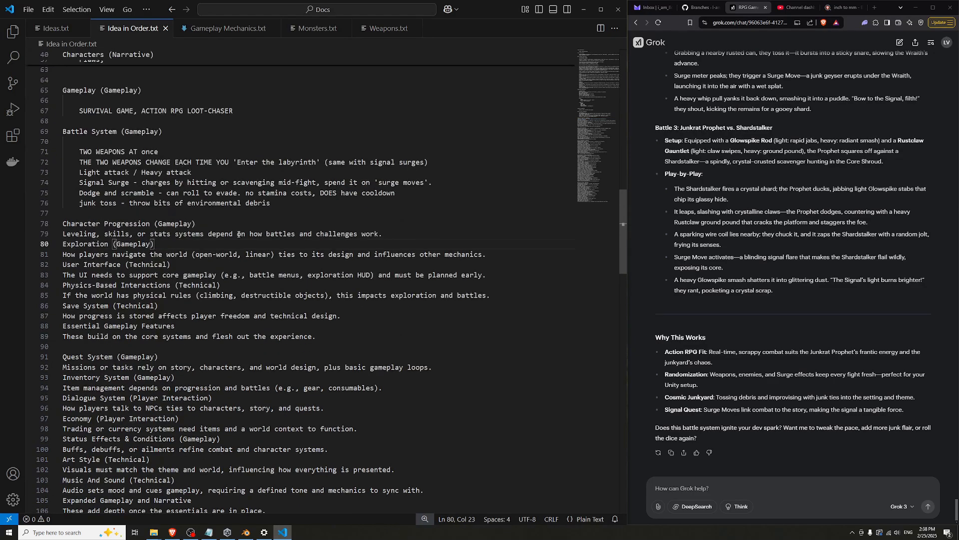
scroll(279, 315, "up", 10)
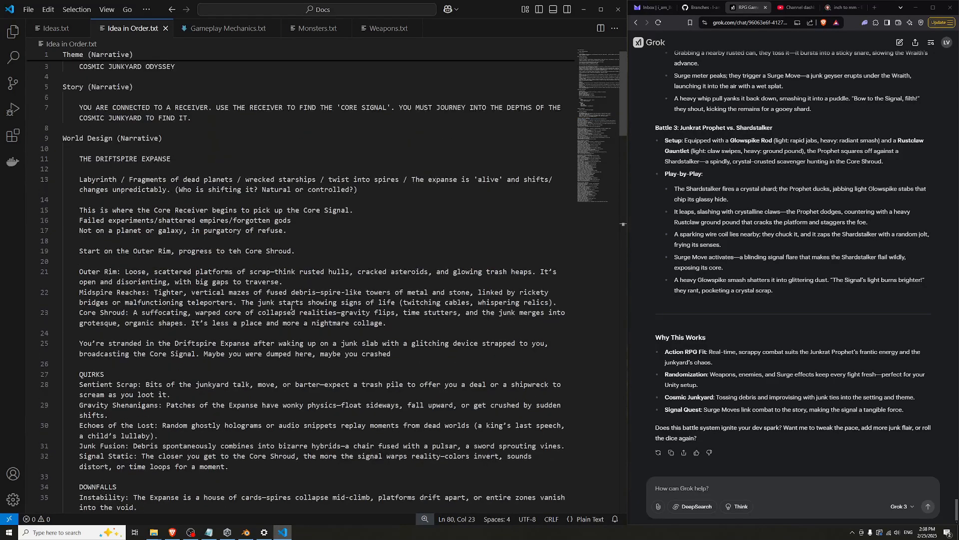
left_click(356, 169)
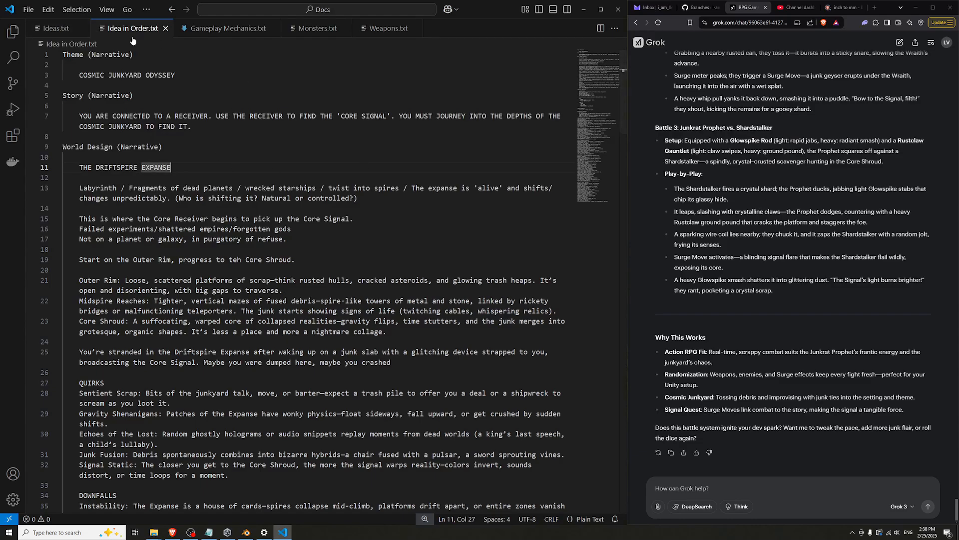
left_click(190, 75)
left_click(204, 129)
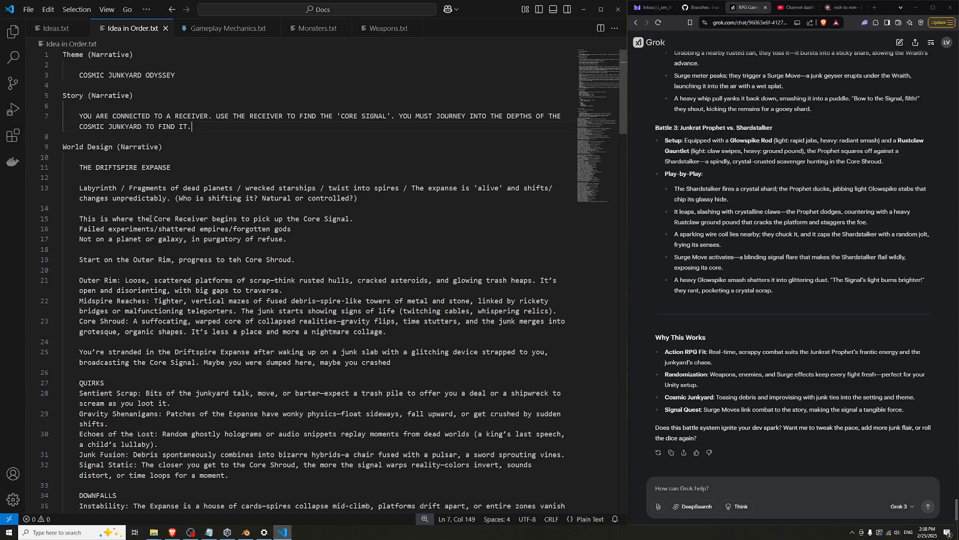
left_click(191, 76)
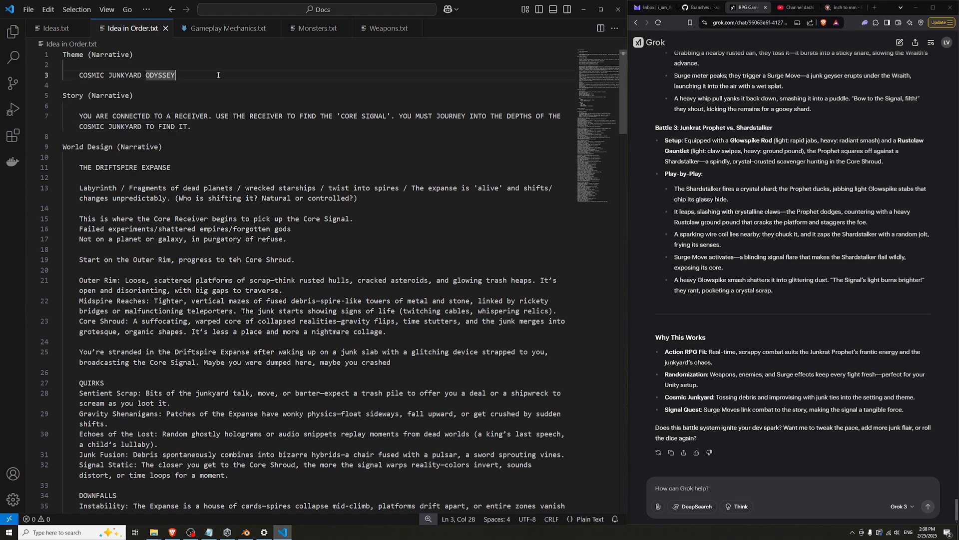
left_click(220, 127)
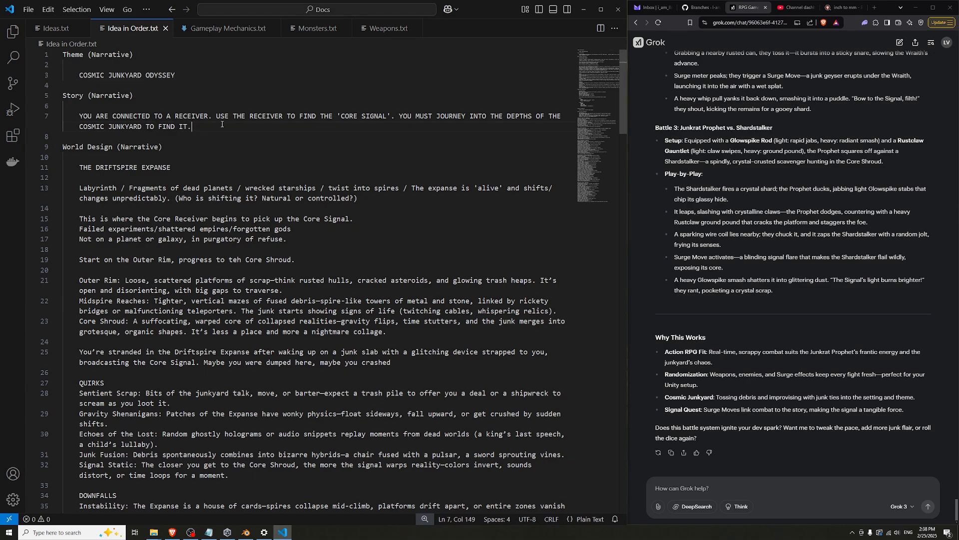
left_click(224, 247)
left_click(235, 147)
key("Down")
key("Down")
key("Down")
double_click(234, 166)
left_click(144, 188)
left_click(228, 188)
left_click_drag(98, 188, 237, 188)
key("Right")
left_click_drag(75, 189, 235, 189)
key("Right")
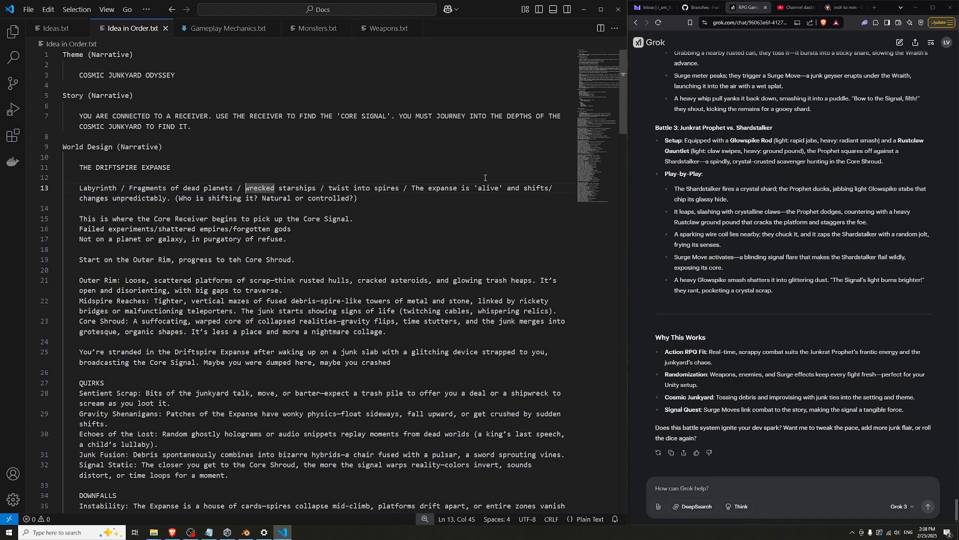
left_click_drag(128, 200, 258, 256)
key("Right")
left_click(259, 256)
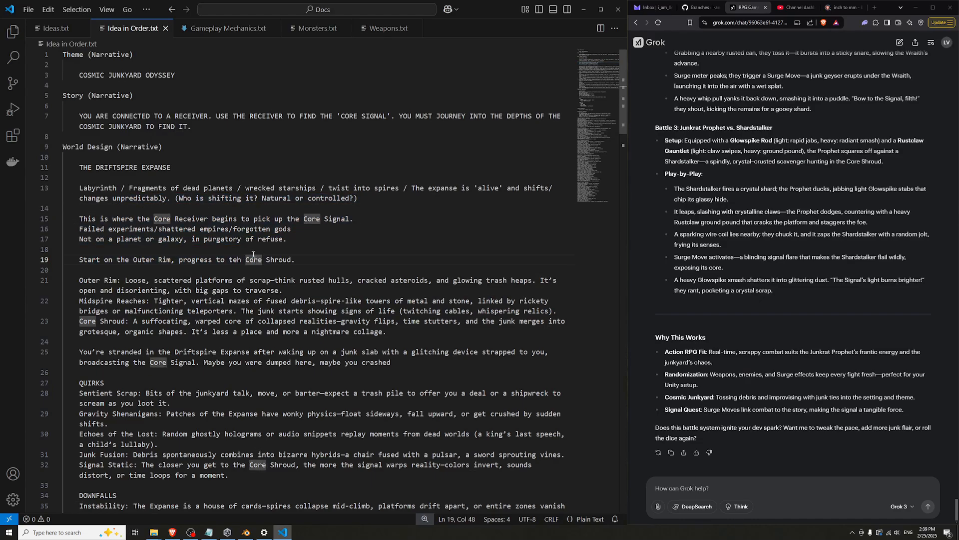
left_click(254, 252)
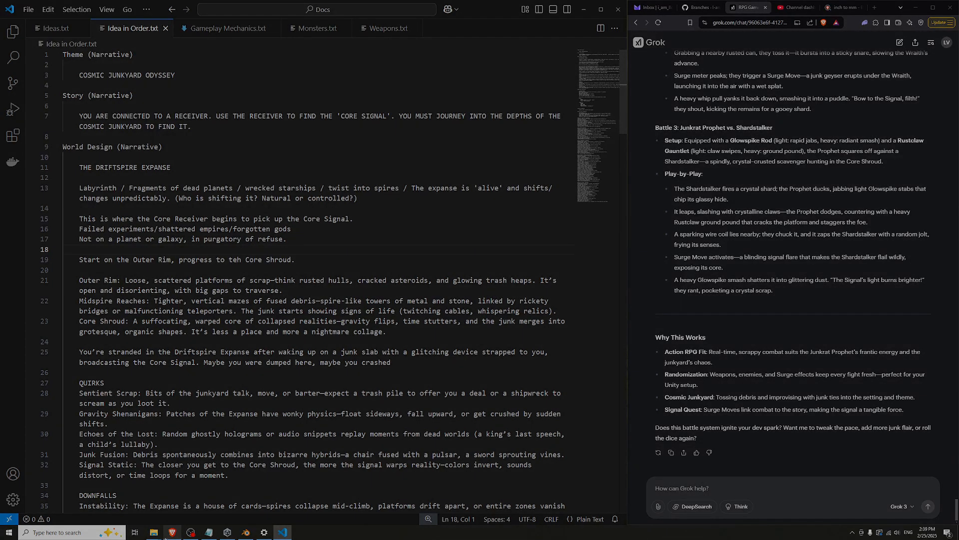
left_click(190, 533)
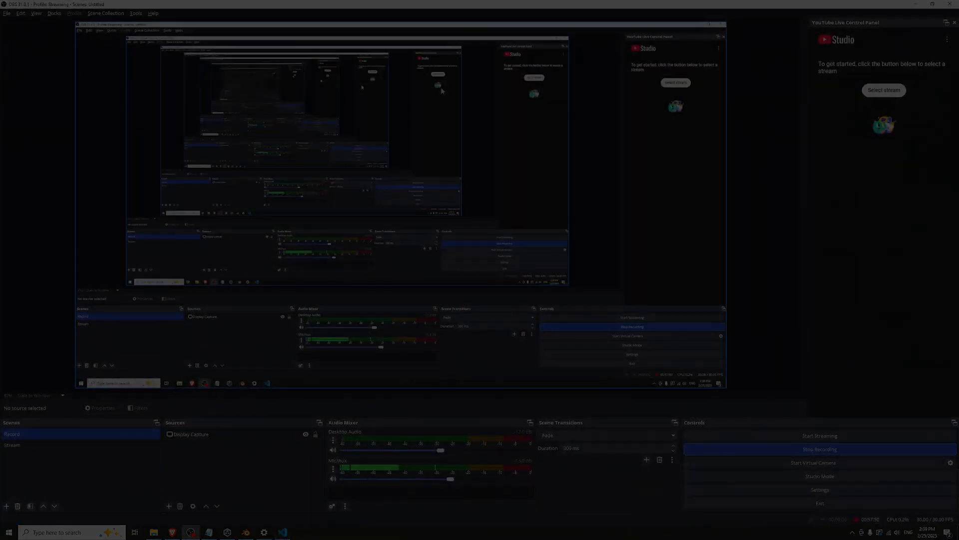